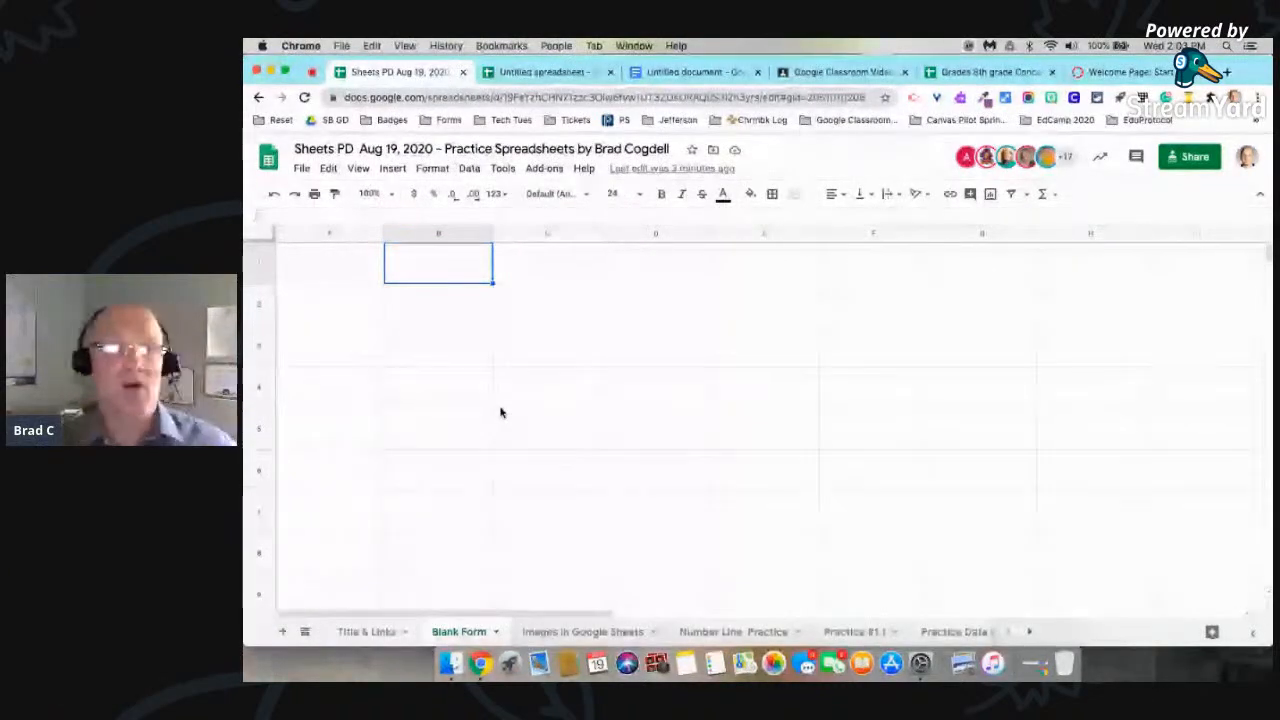
# Step: Enter Monday in cell B2
pyautogui.click(459, 306)
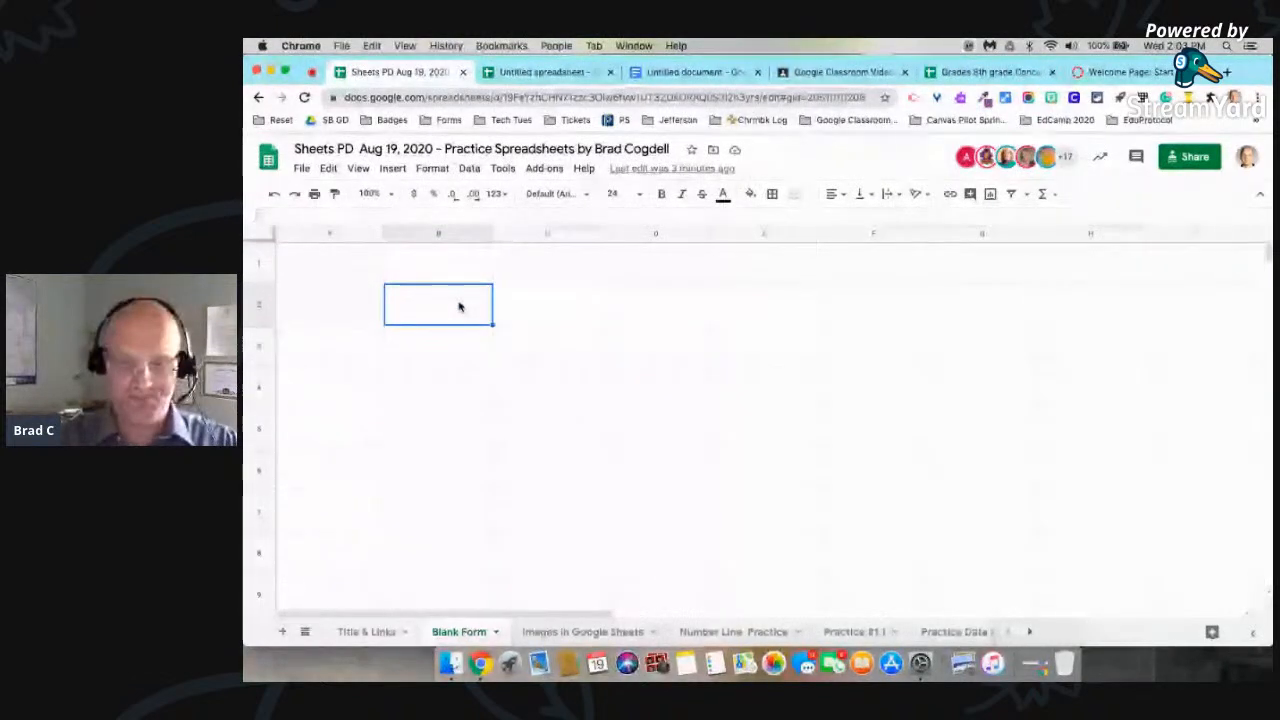
pyautogui.write('Monday')
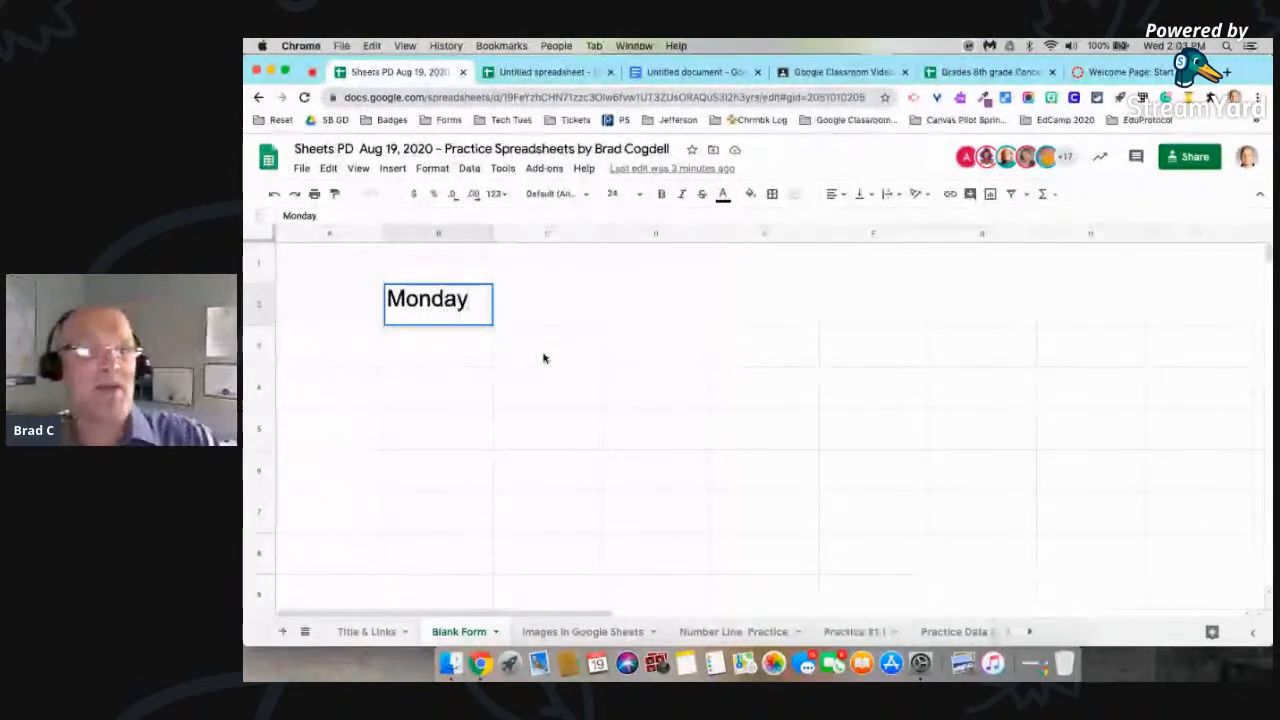
pyautogui.click(550, 360)
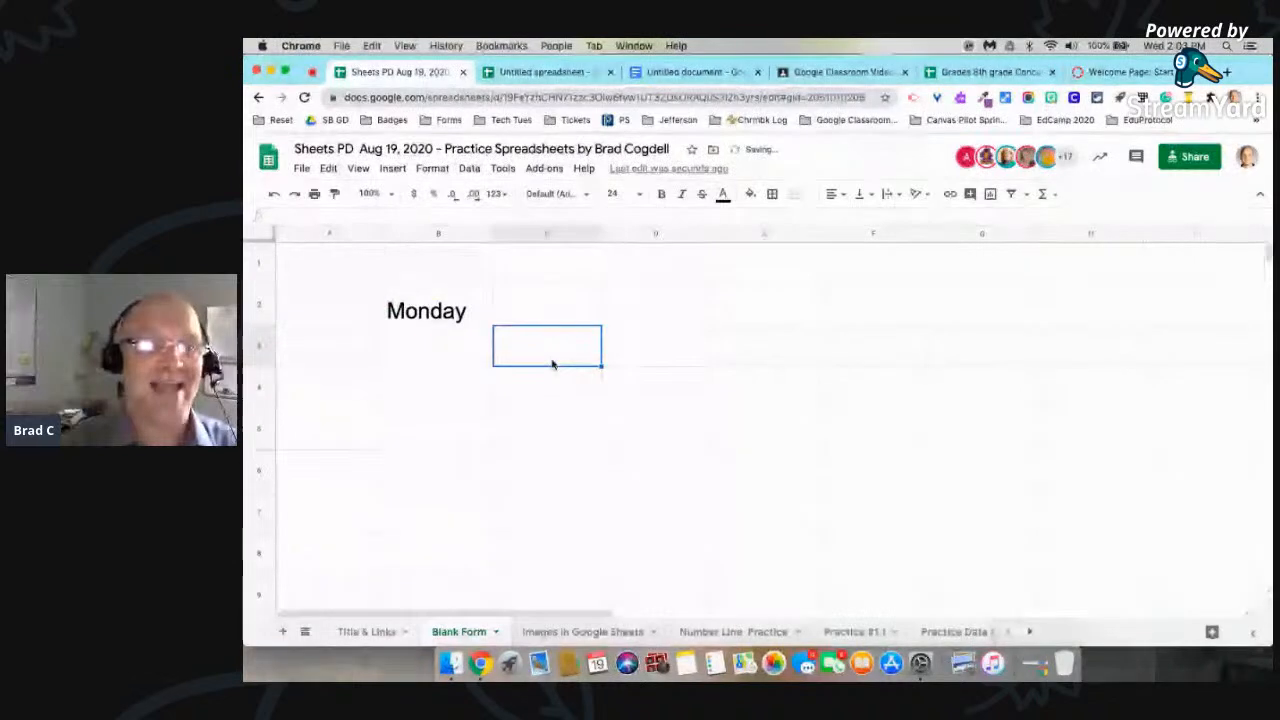
# Step: Try autofilling the weekdays from Monday in B2 across to Saturday in G2, and undo the fill
pyautogui.click(460, 315)
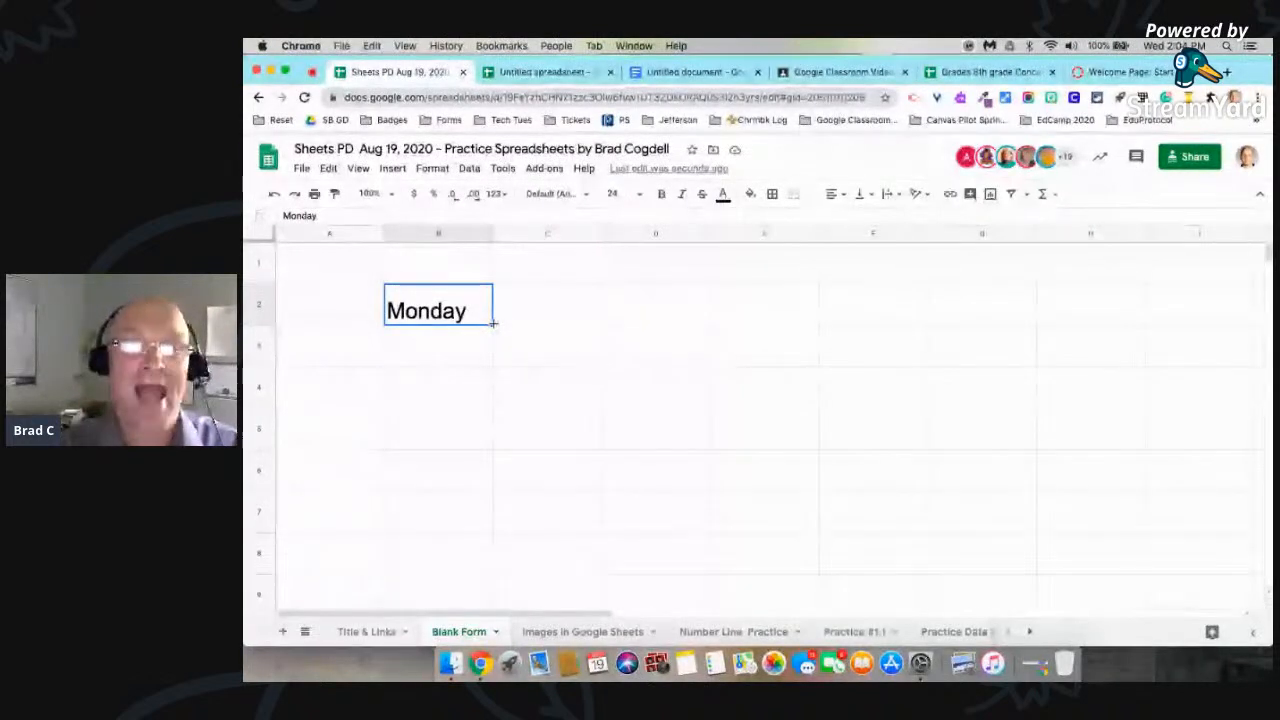
pyautogui.moveTo(577, 327); pyautogui.dragTo(981, 335)
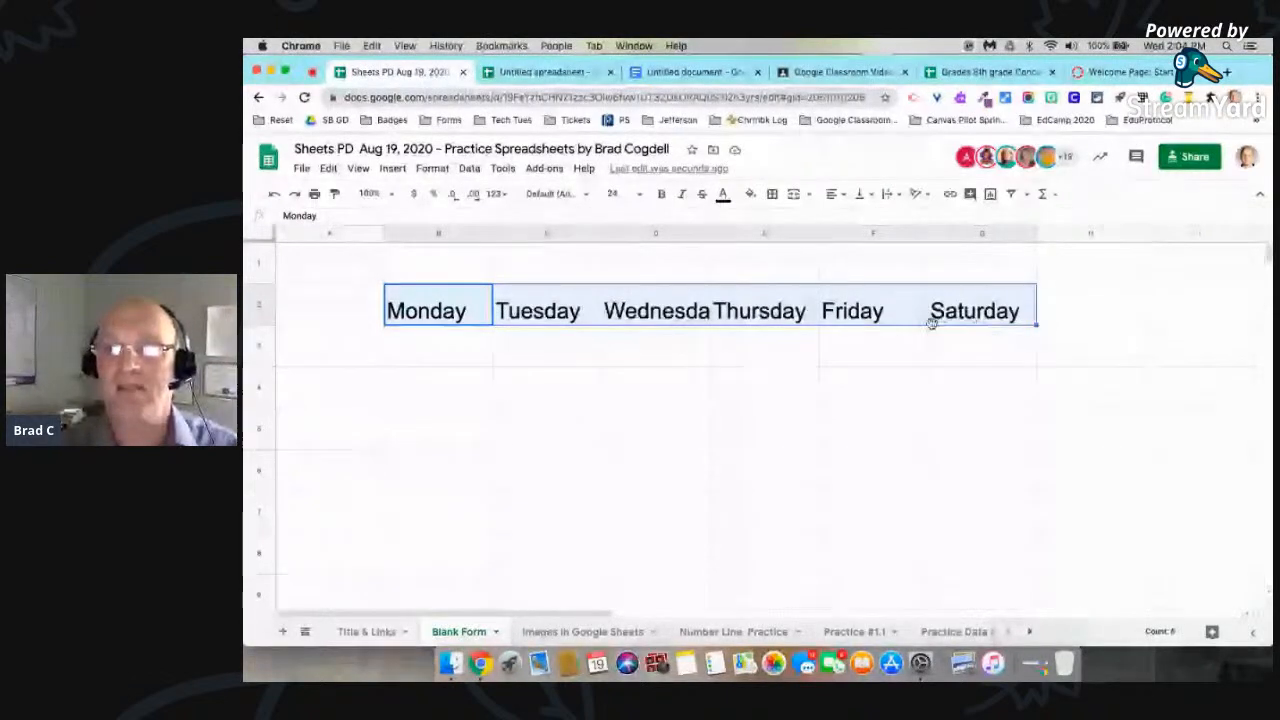
pyautogui.press('super+z')
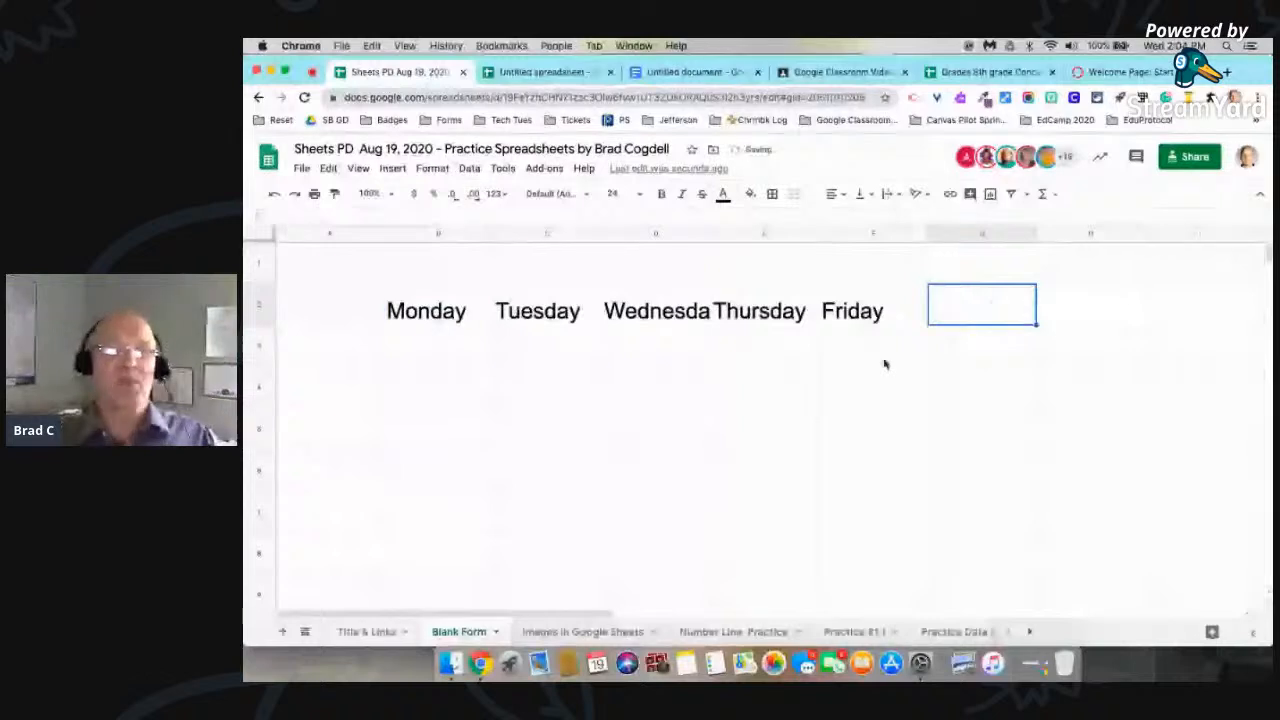
pyautogui.click(885, 360)
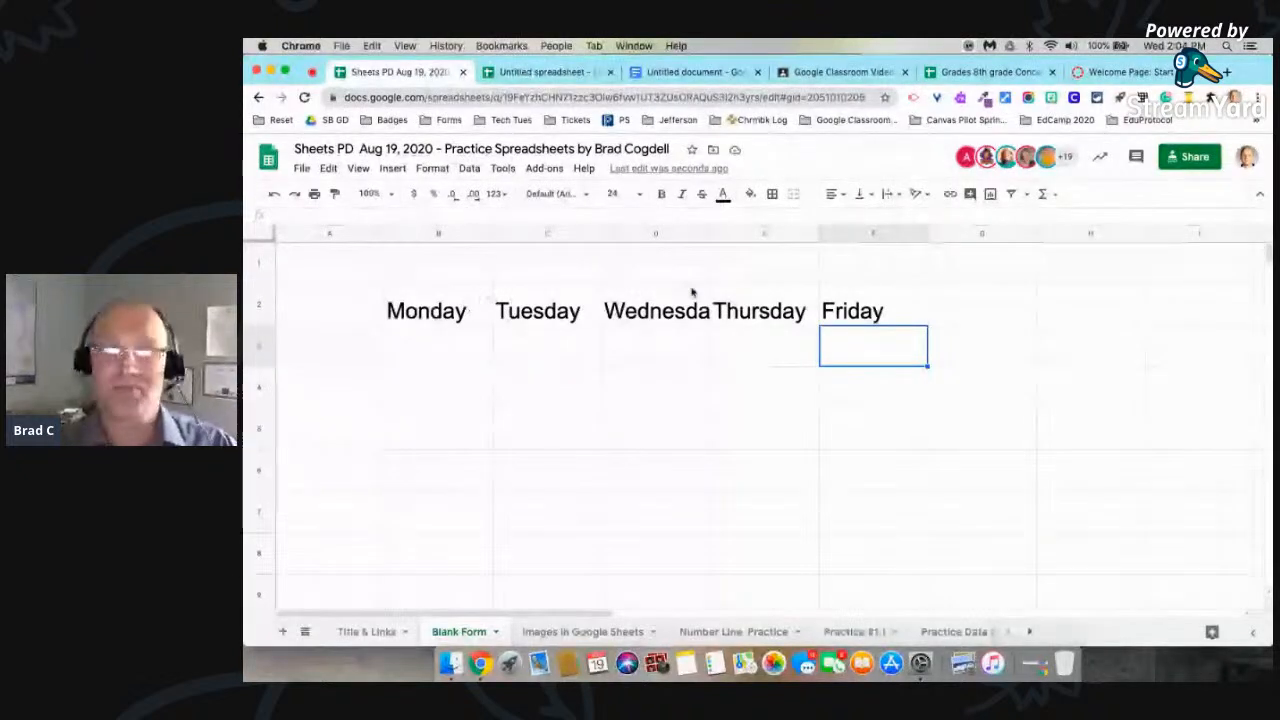
pyautogui.press('super+z')
pyautogui.press('super+z')
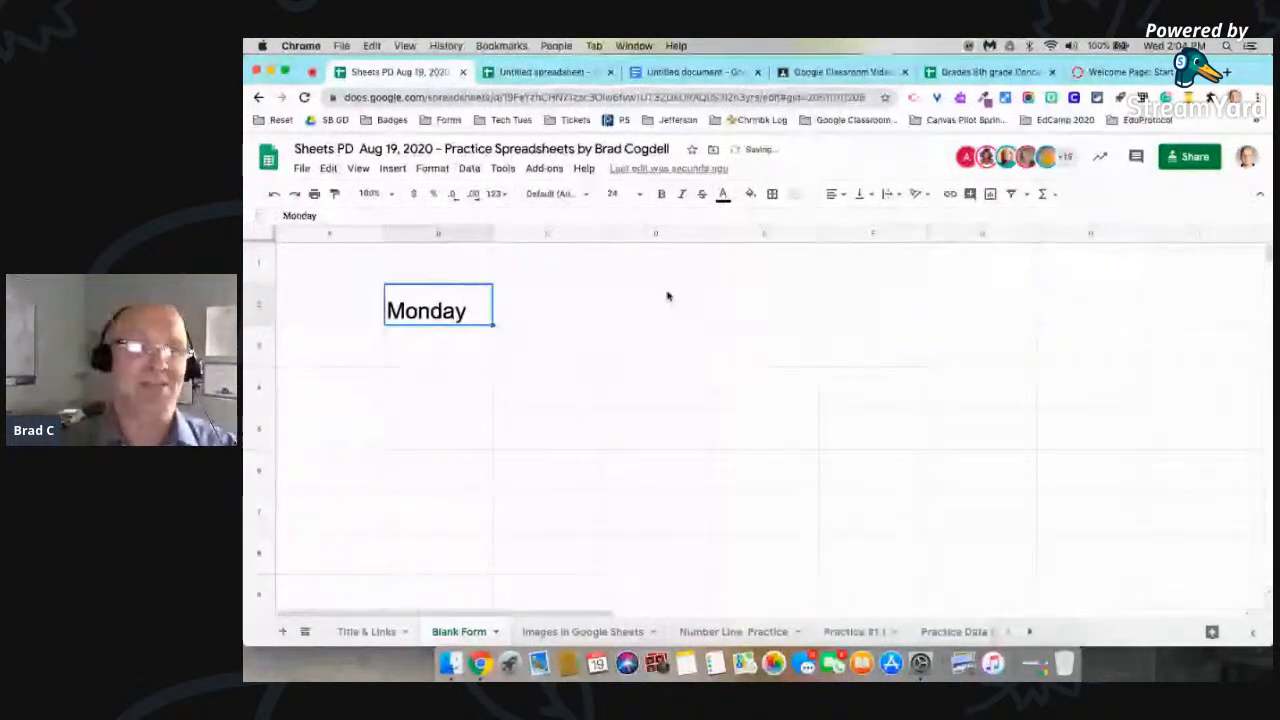
# Step: Autofill the weekdays from Monday in B2 across to Friday in F2
pyautogui.click(565, 350)
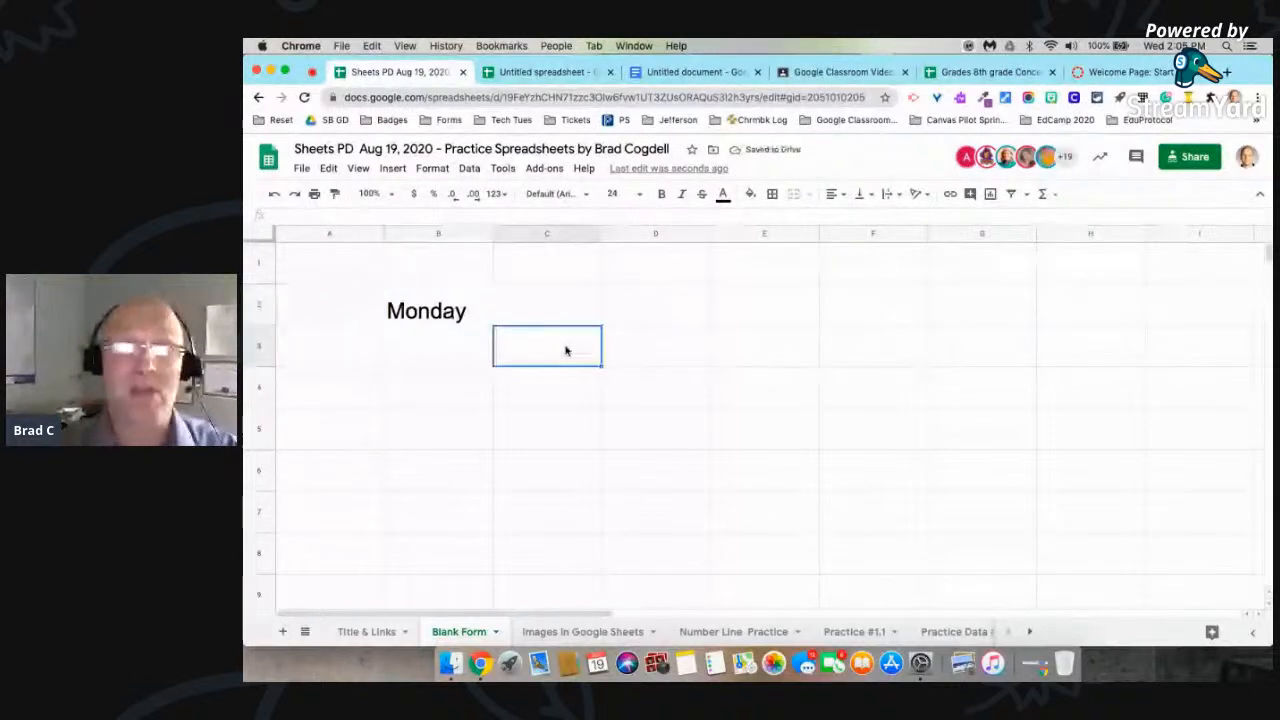
pyautogui.click(477, 320)
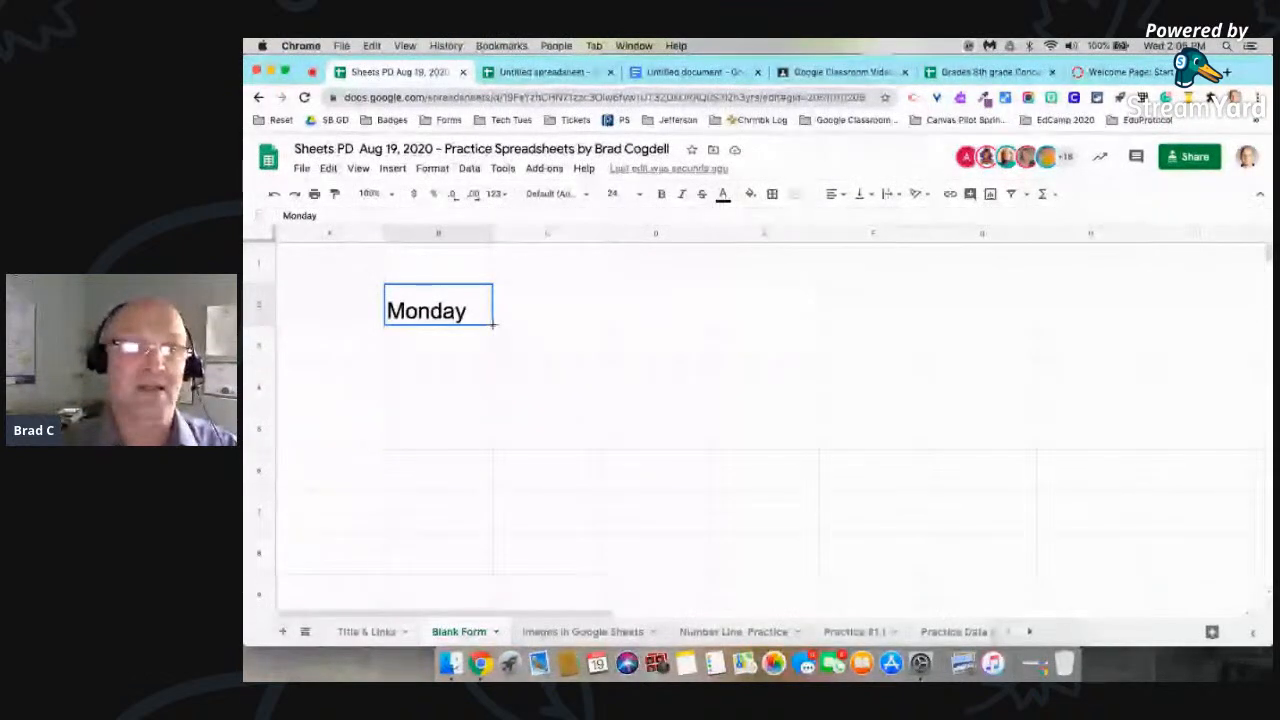
pyautogui.moveTo(492, 324); pyautogui.dragTo(831, 303)
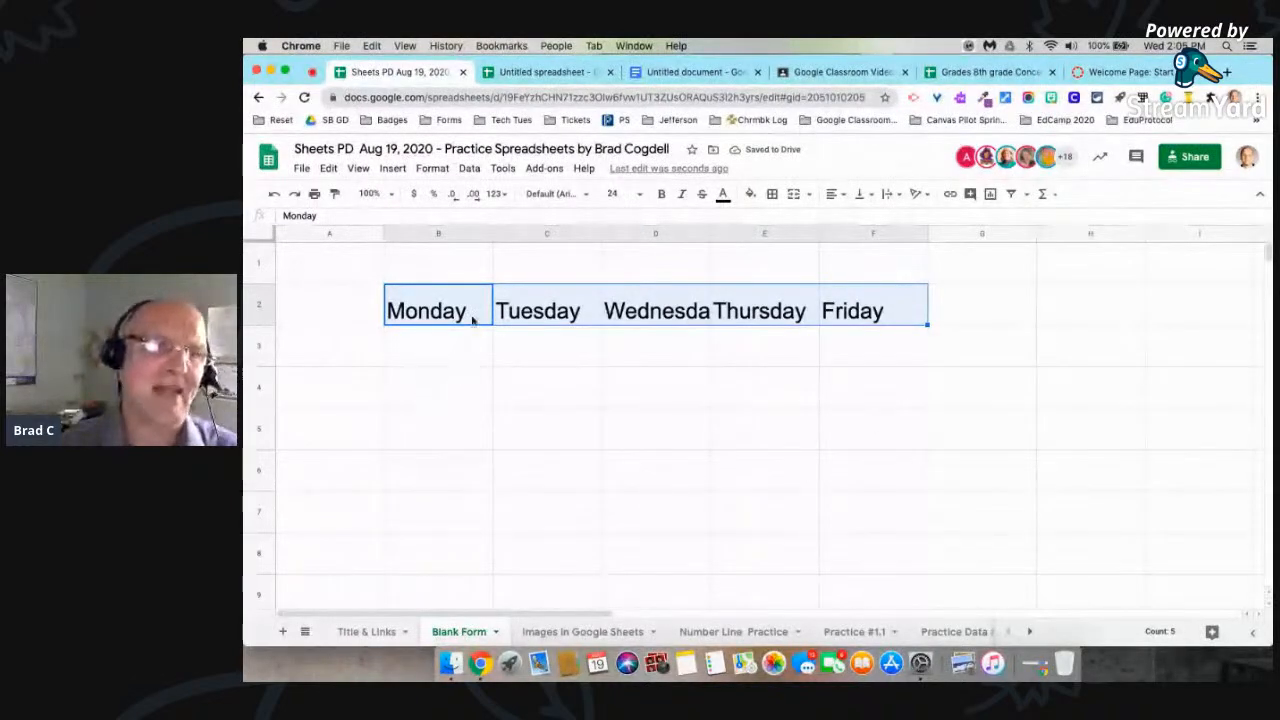
# Step: Enter the row label "Student #1" in cell A3
pyautogui.click(339, 357)
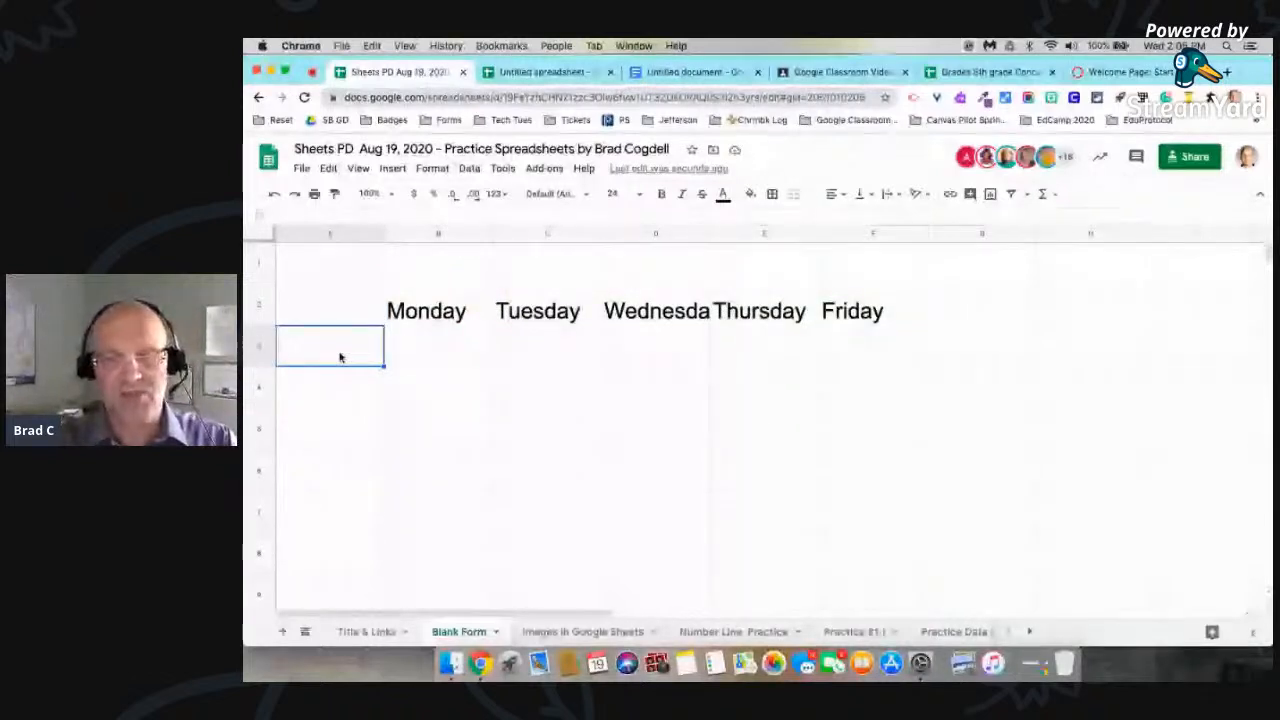
pyautogui.write('Student ')
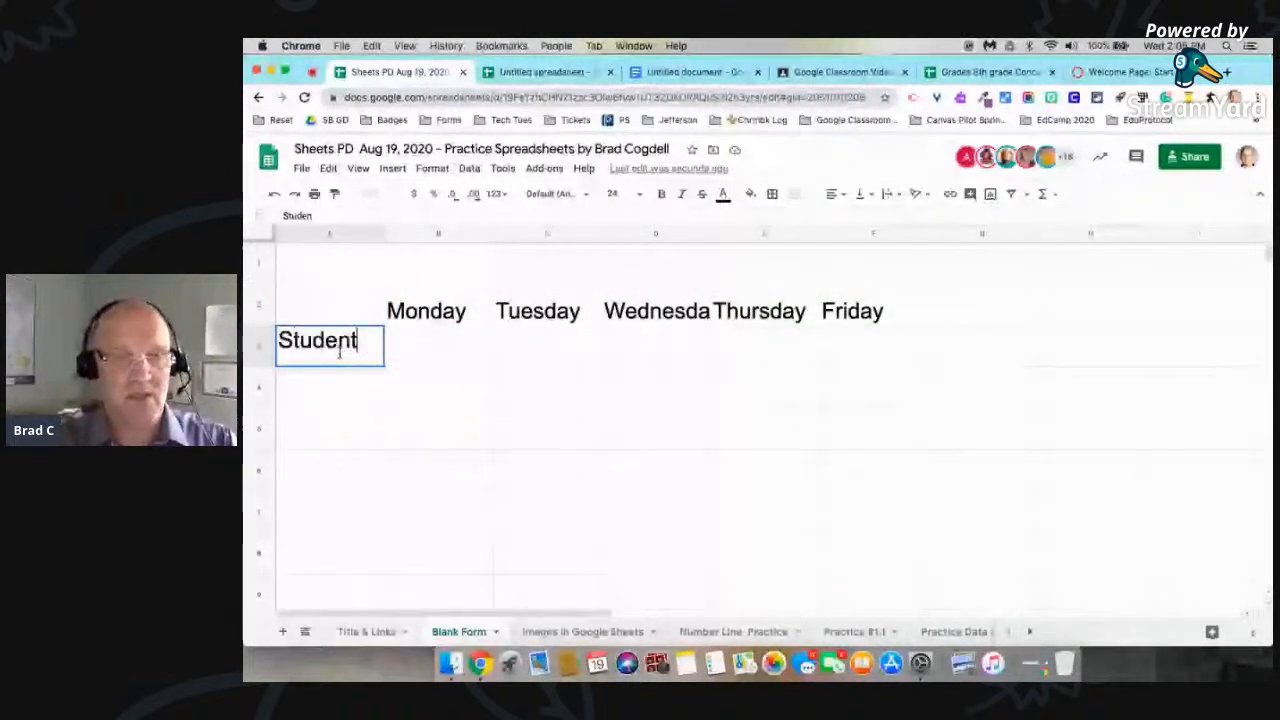
pyautogui.write('31')
pyautogui.press('BackSpace')
pyautogui.press('BackSpace')
pyautogui.write('#1')
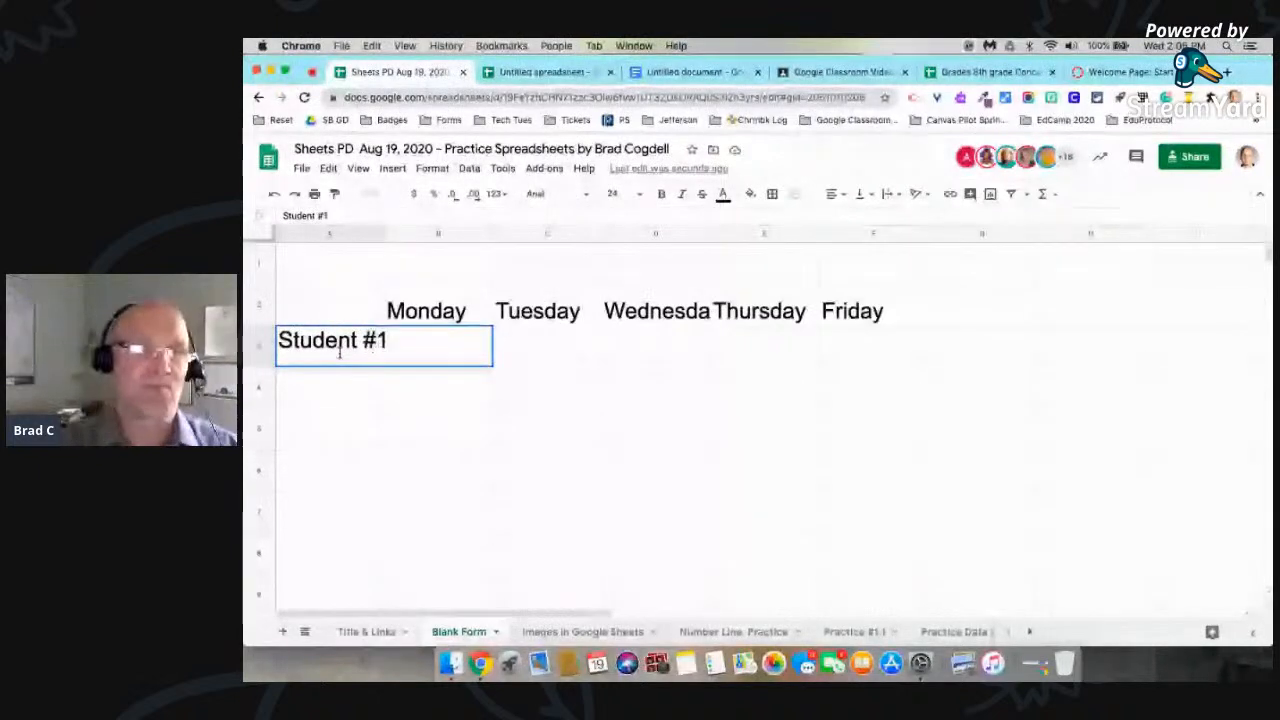
pyautogui.click(389, 417)
# Step: Autofill the numbered student labels from A3 down column A to Student #20 in A22
pyautogui.click(366, 360)
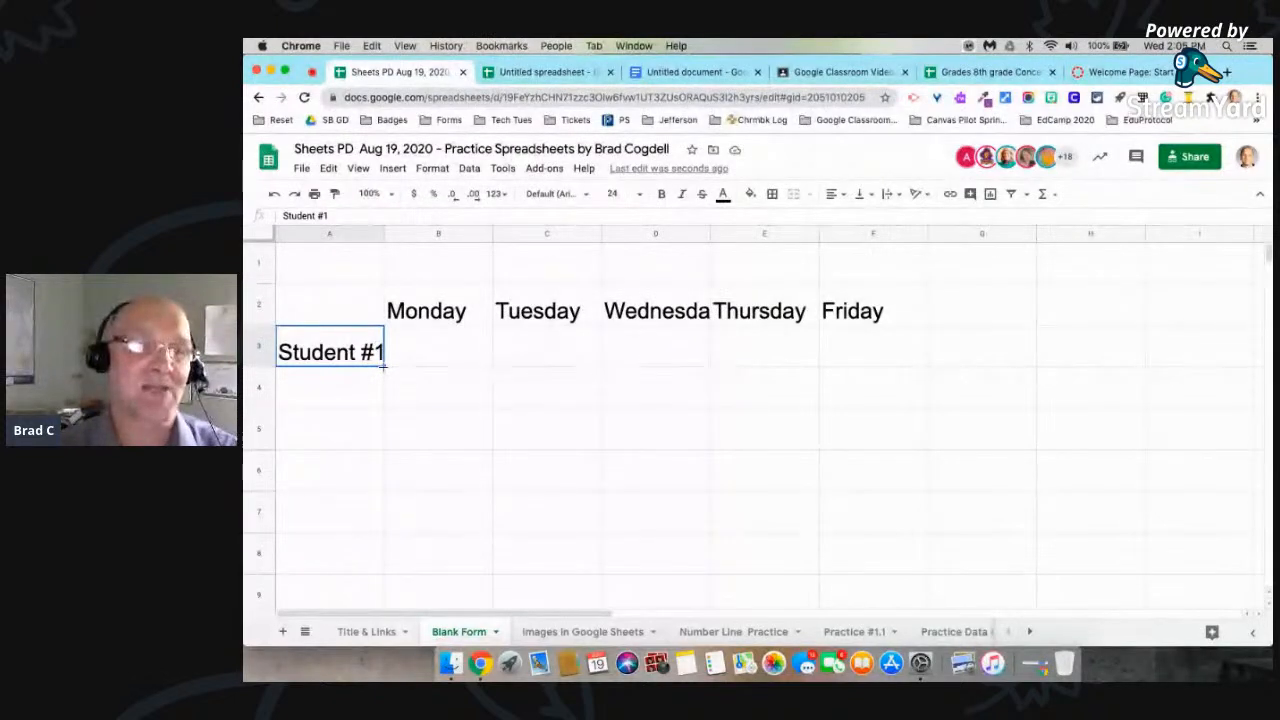
pyautogui.rightClick(383, 366)
pyautogui.click(369, 383)
pyautogui.click(374, 352)
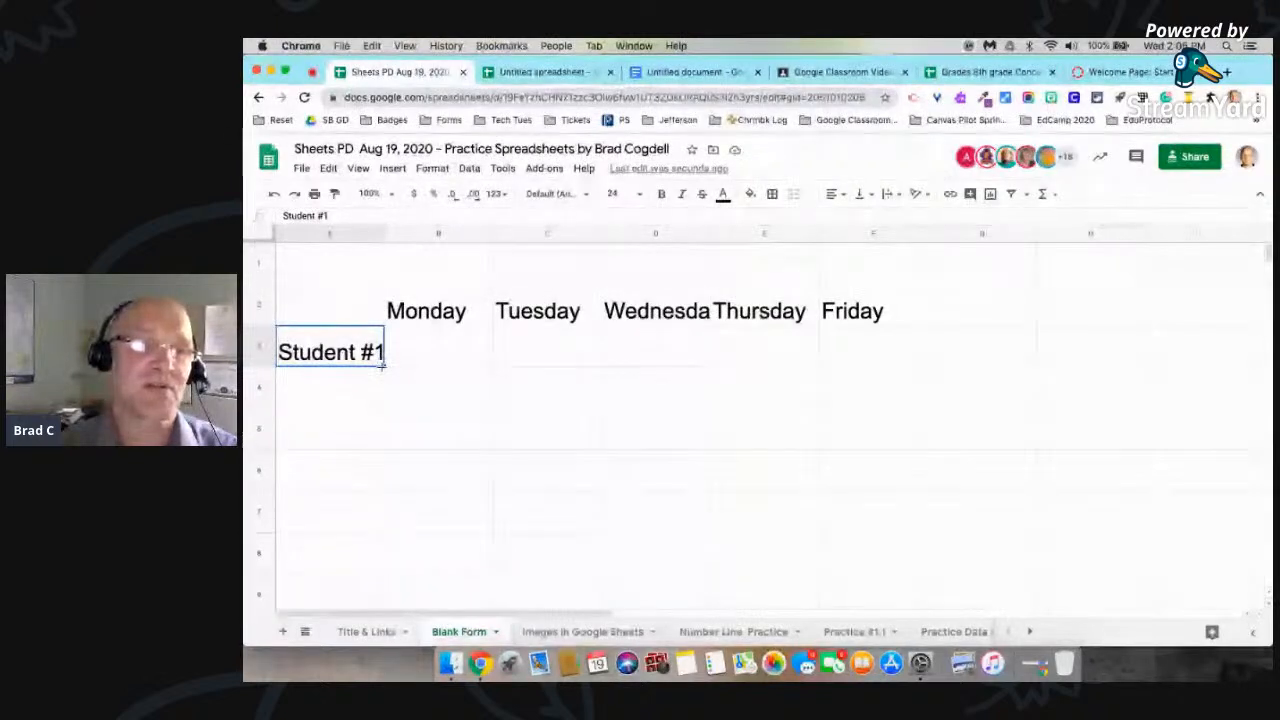
pyautogui.moveTo(383, 366); pyautogui.dragTo(371, 558)
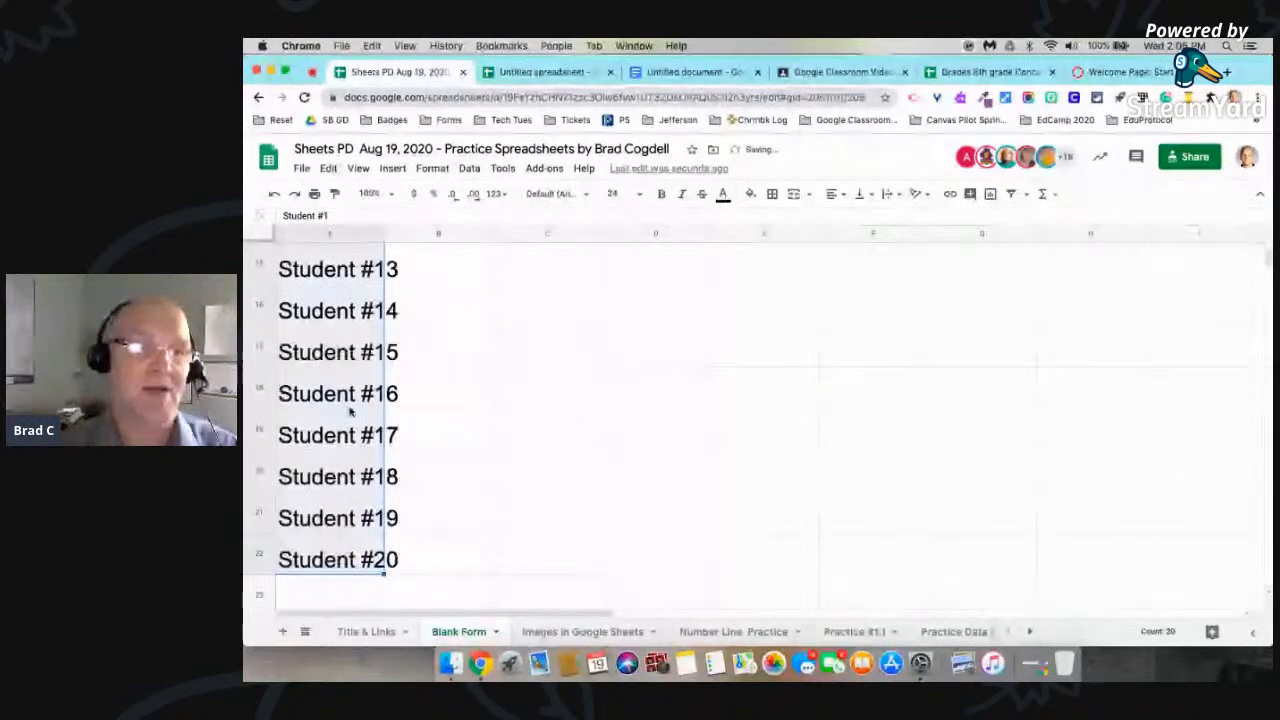
pyautogui.scroll(2, 350, 410)
pyautogui.scroll(5, 350, 410)
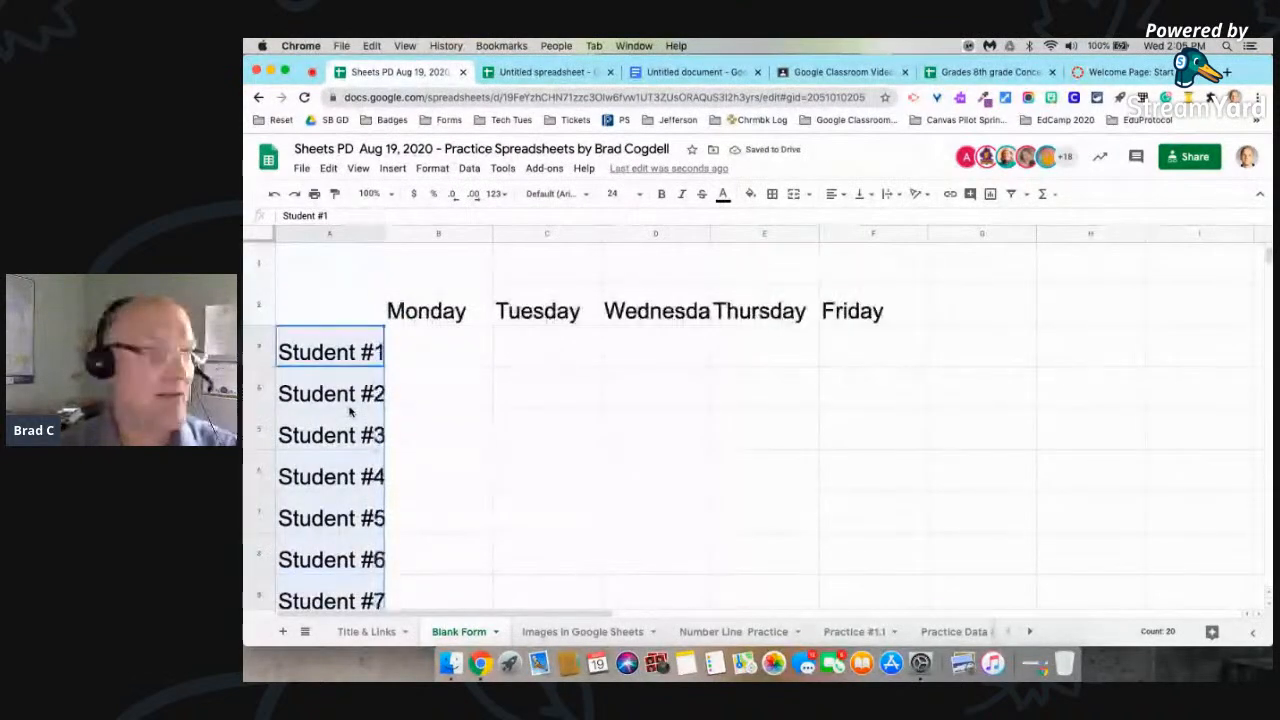
pyautogui.click(430, 391)
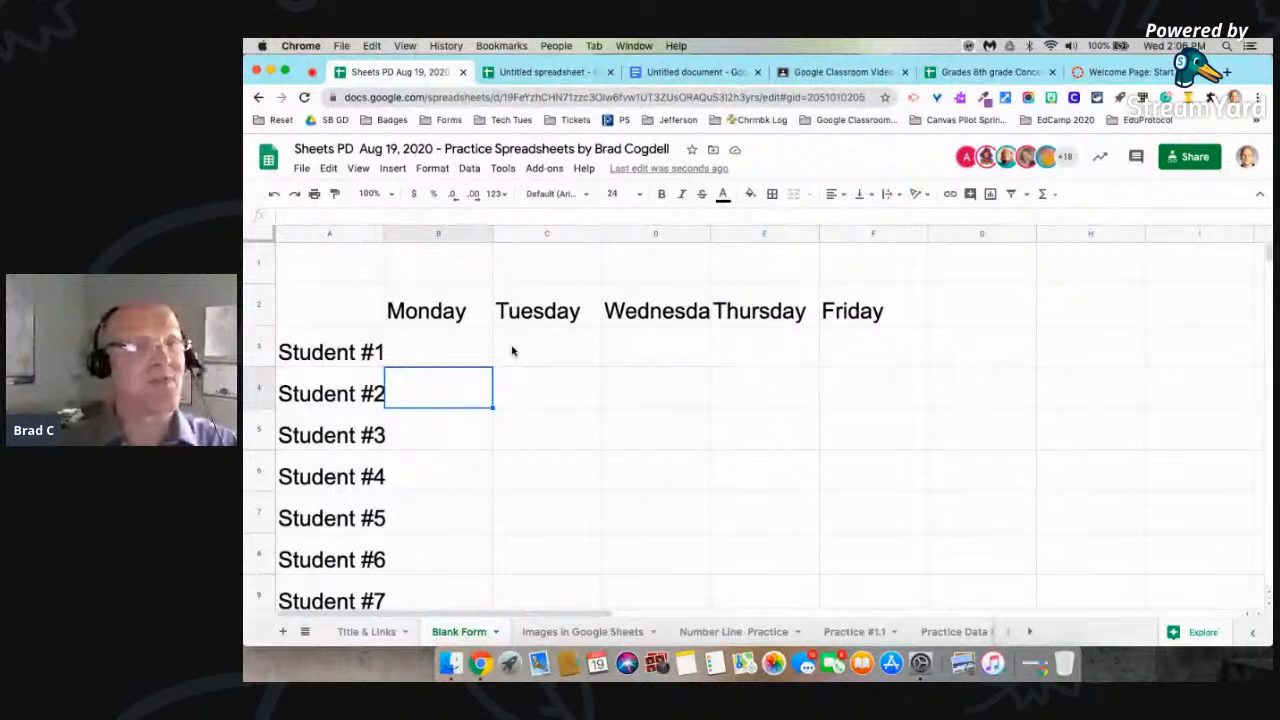
# Step: Try autofilling abbreviated months from Jan in B1 across to Jun in G1, and clear them
pyautogui.click(452, 281)
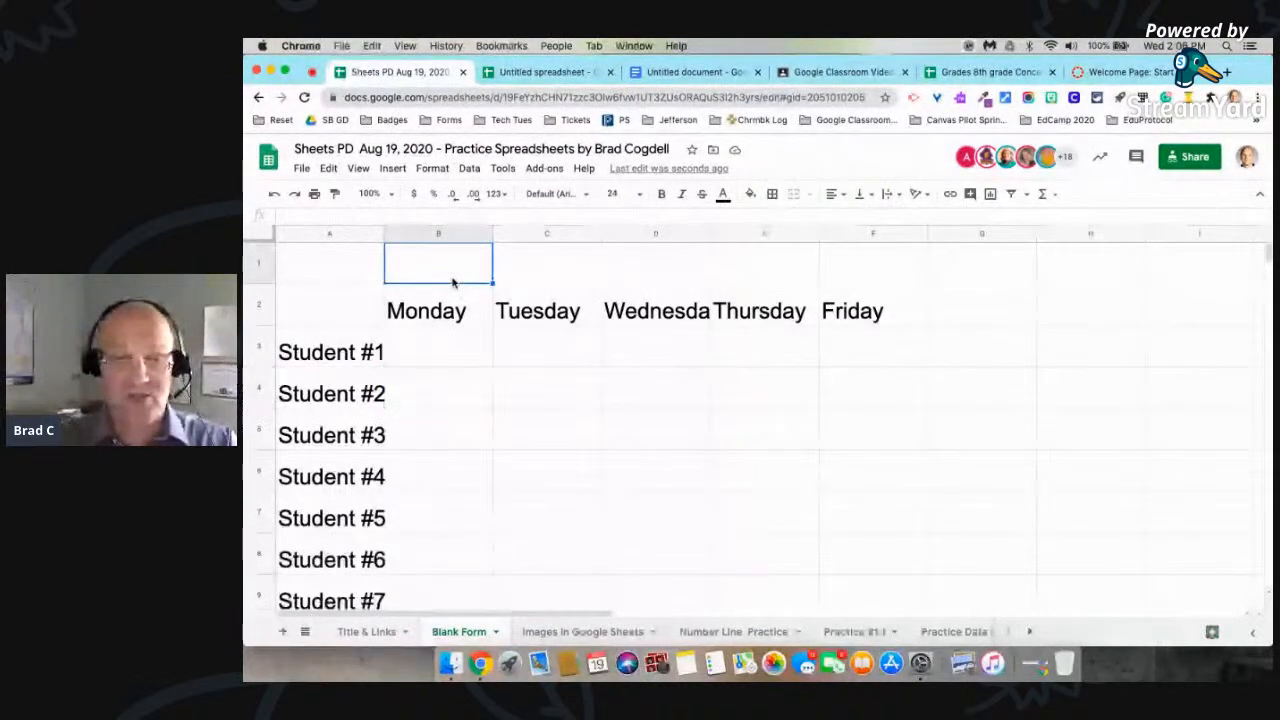
pyautogui.write('Jan')
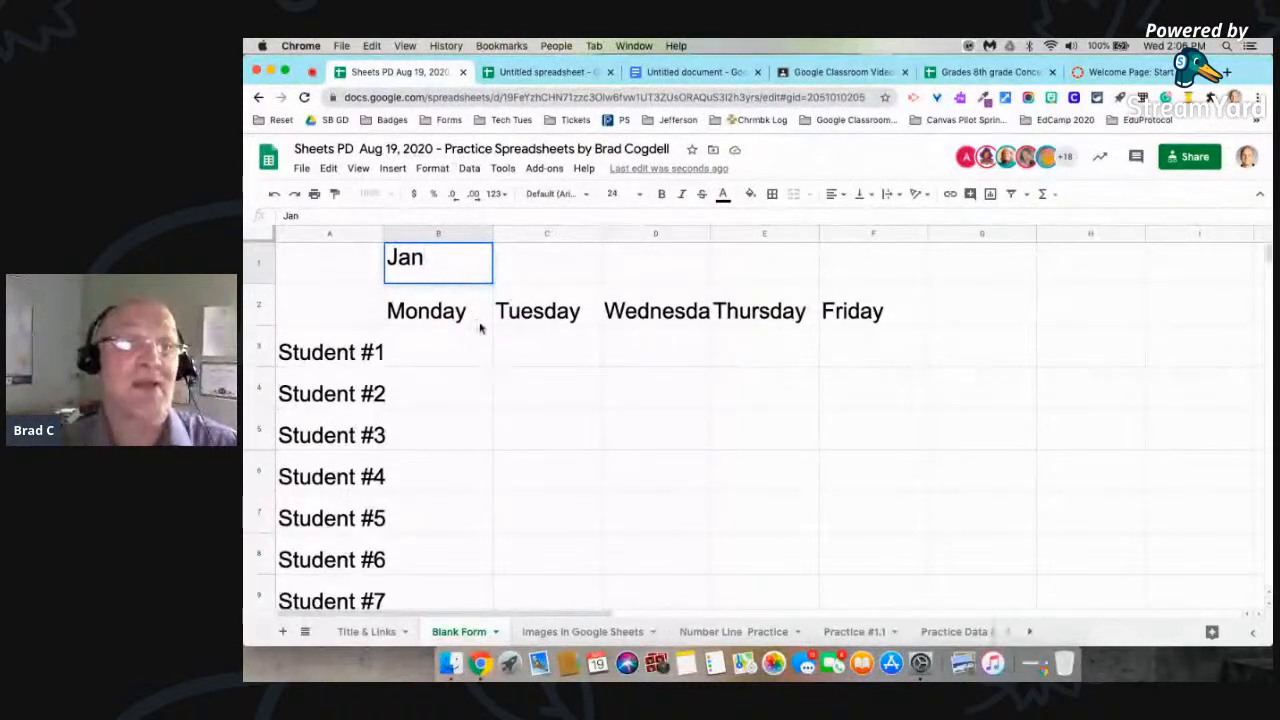
pyautogui.click(549, 380)
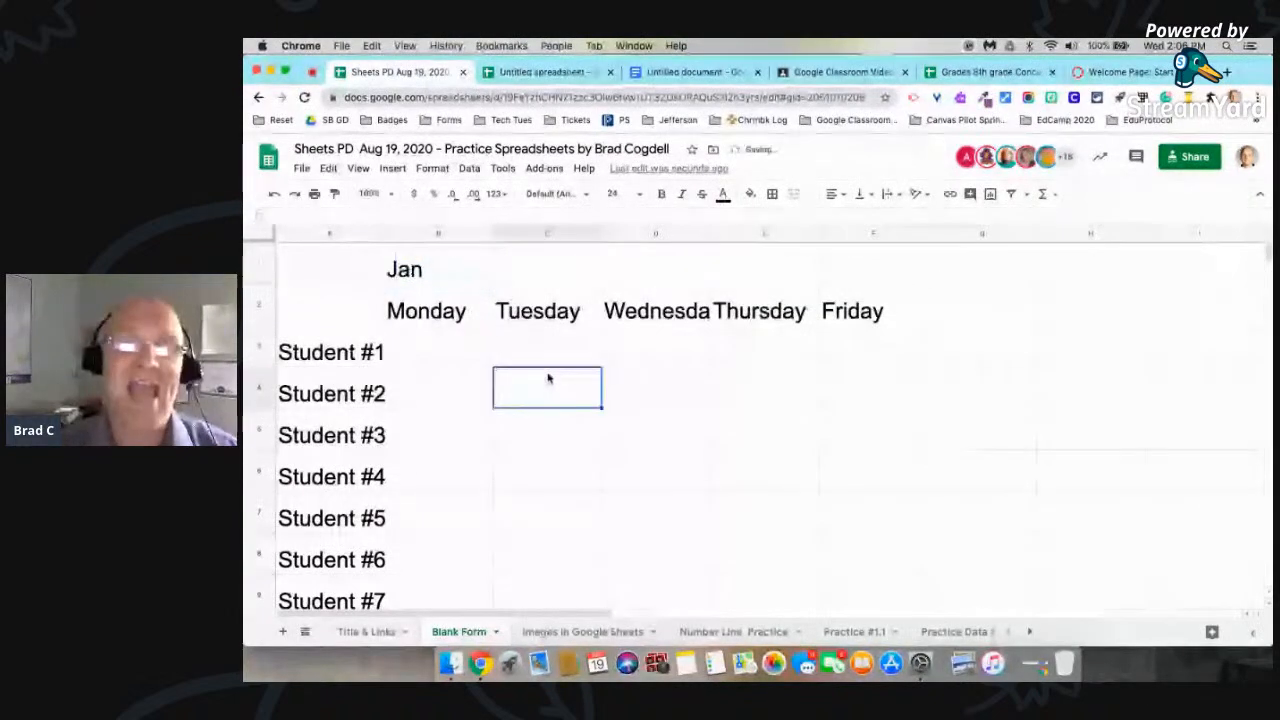
pyautogui.click(452, 262)
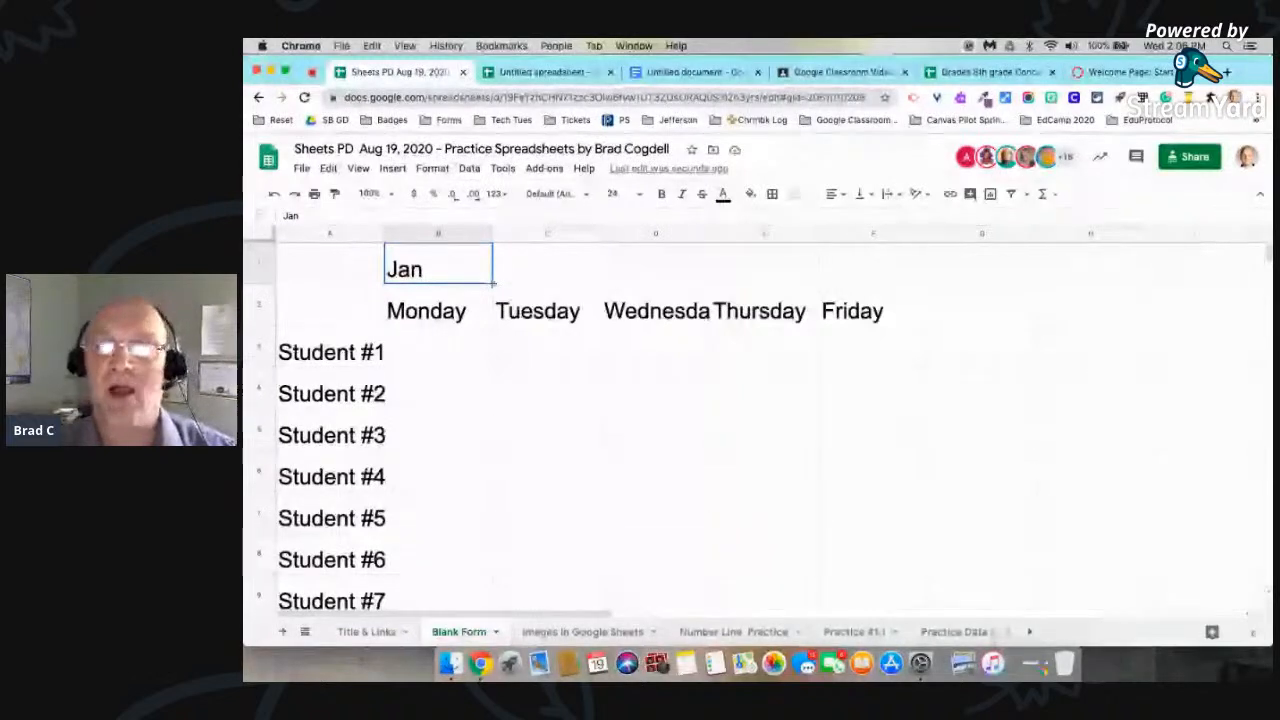
pyautogui.moveTo(492, 283); pyautogui.dragTo(943, 280)
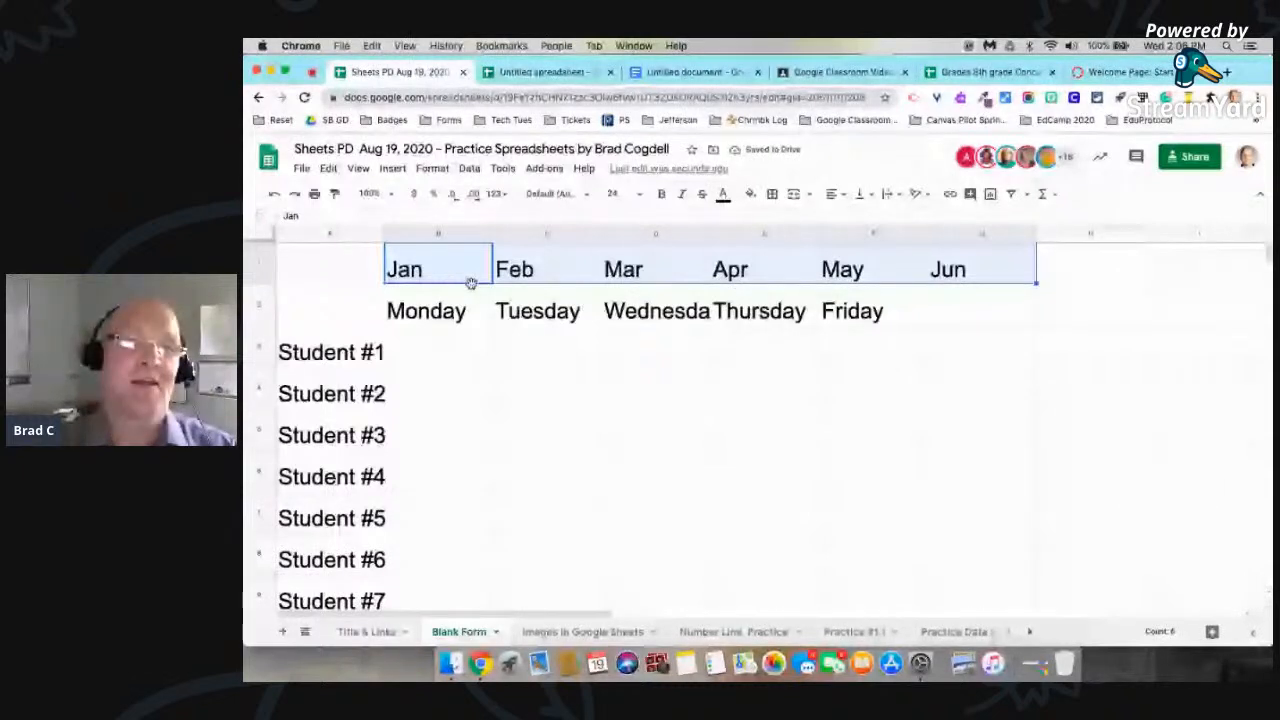
pyautogui.press('BackSpace')
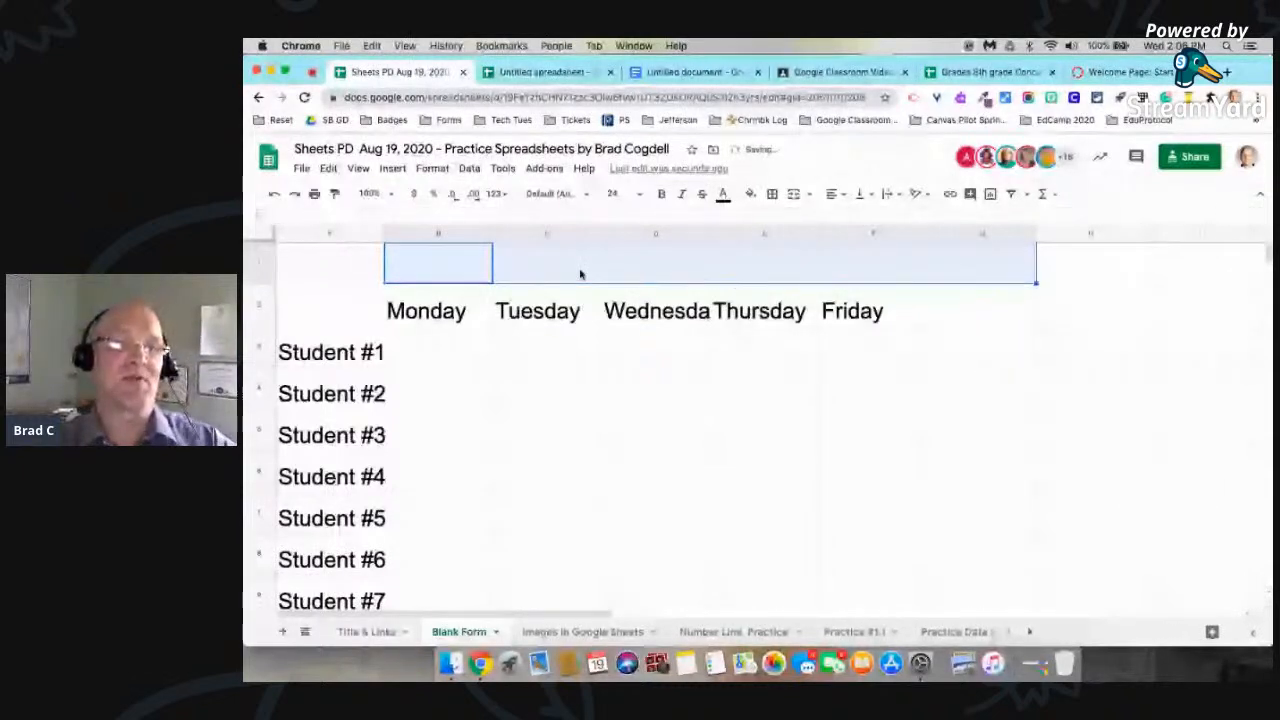
# Step: Enter January in B1 and autofill the full month names across to June in G1
pyautogui.click(436, 264)
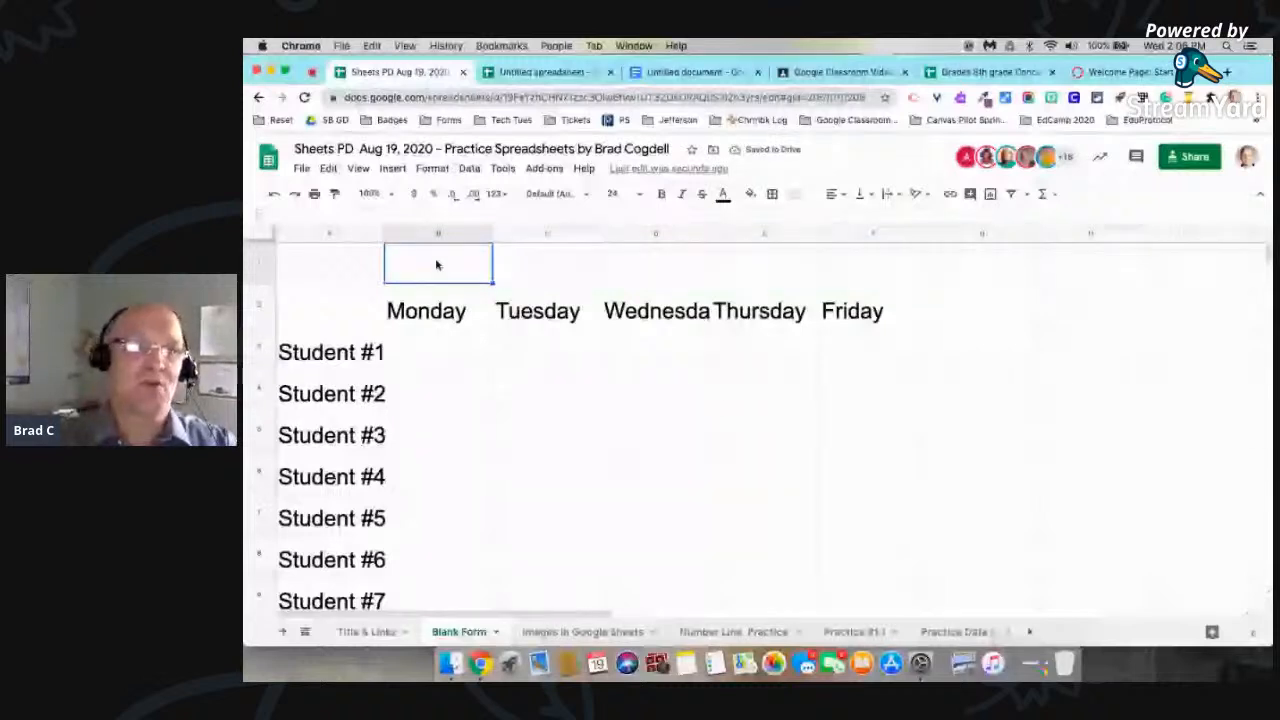
pyautogui.write('January')
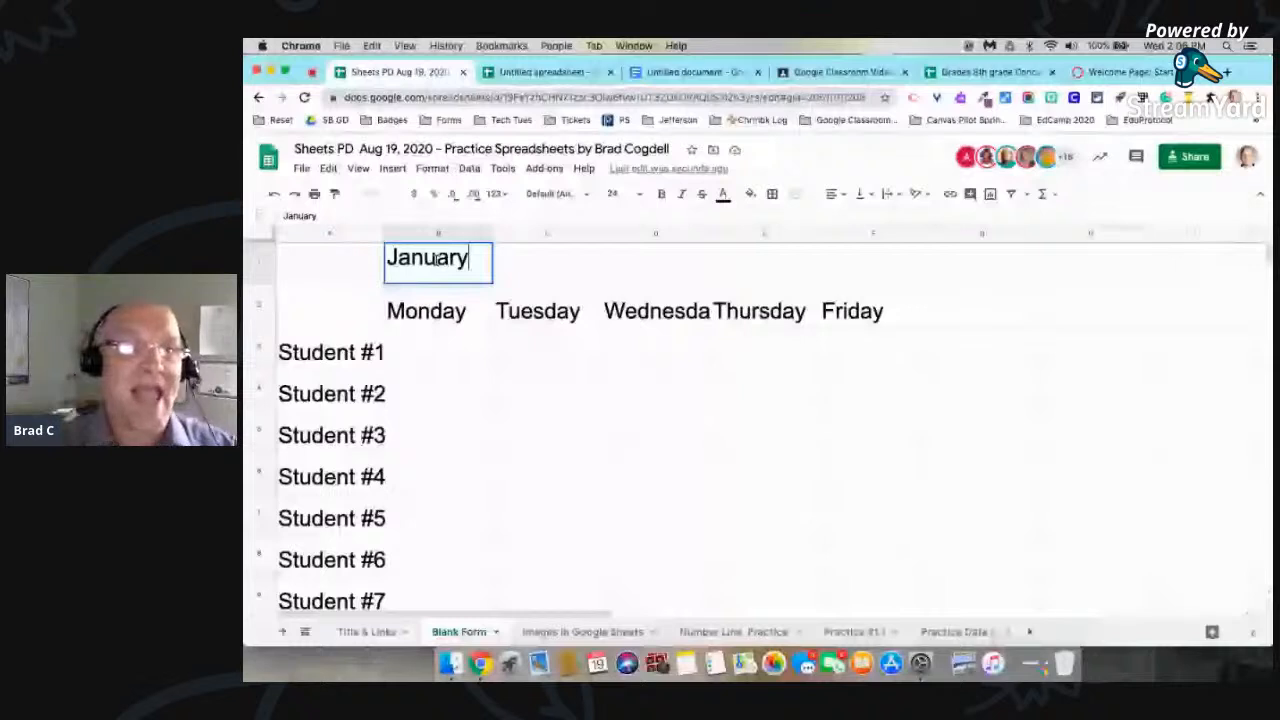
pyautogui.click(494, 283)
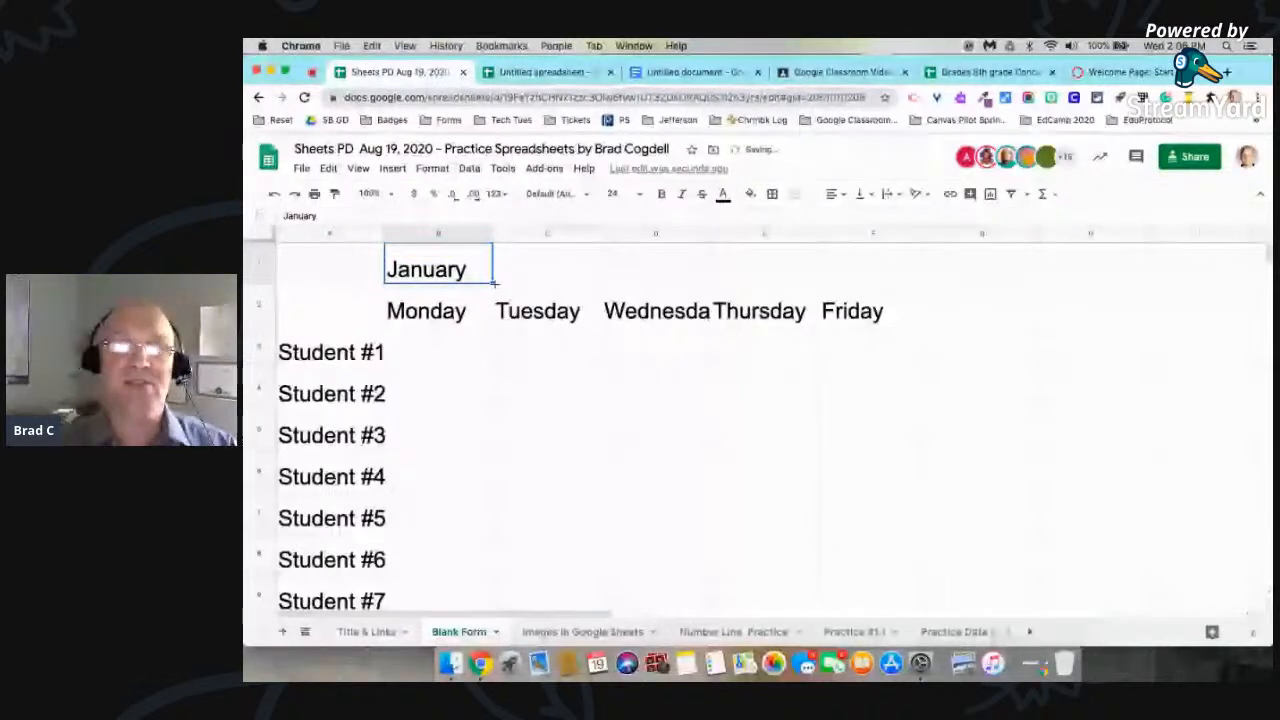
pyautogui.moveTo(494, 283); pyautogui.dragTo(975, 280)
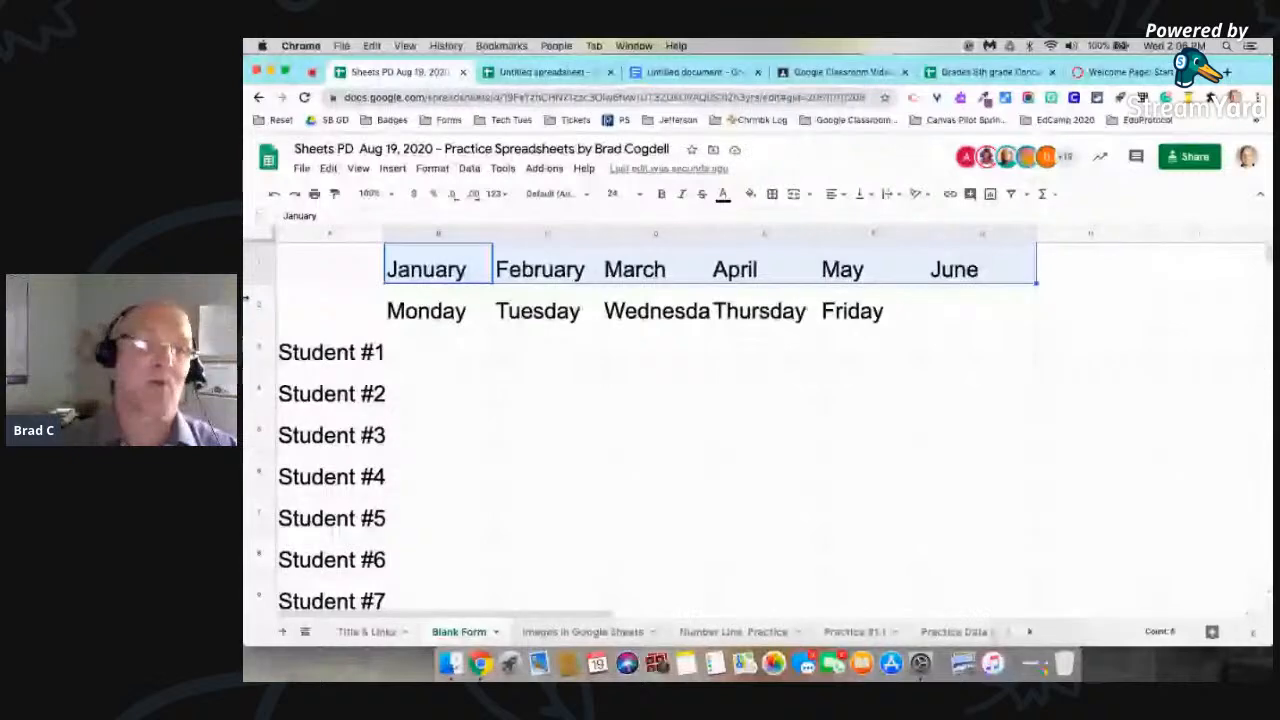
# Step: Insert a row above the months and enter 5, 10 and 15 in cells B1 to D1
pyautogui.rightClick(253, 278)
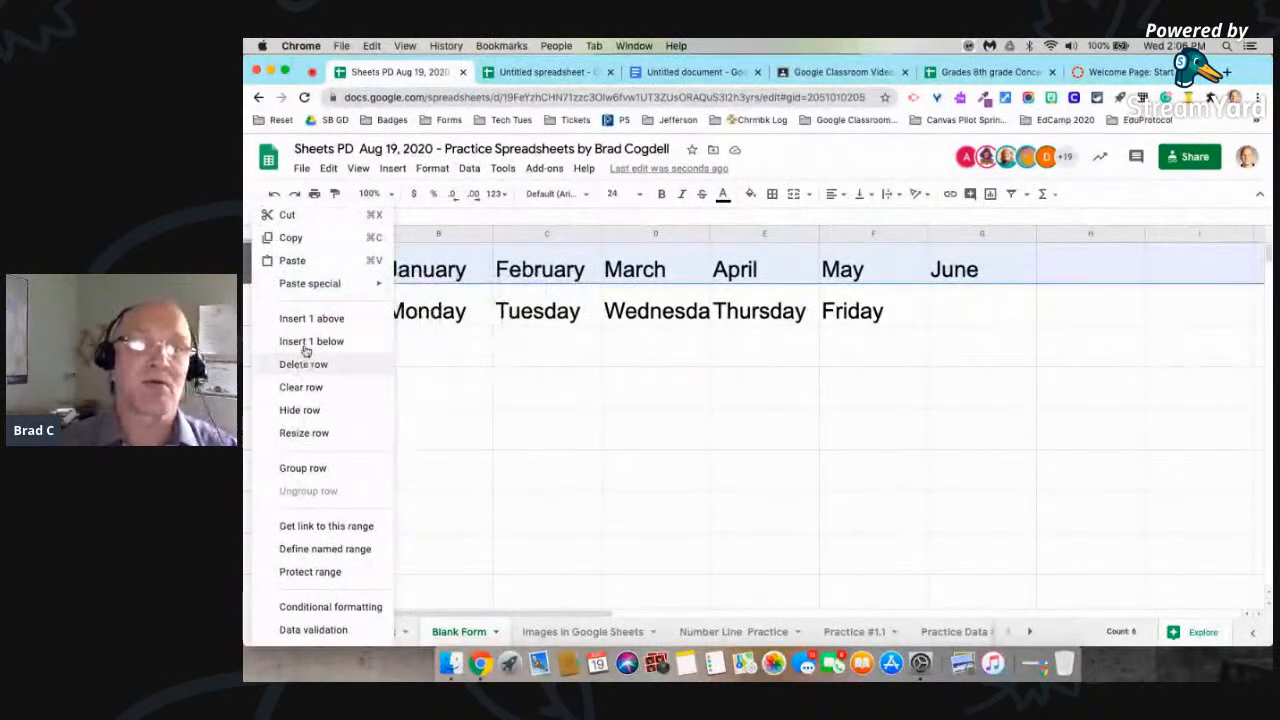
pyautogui.click(306, 342)
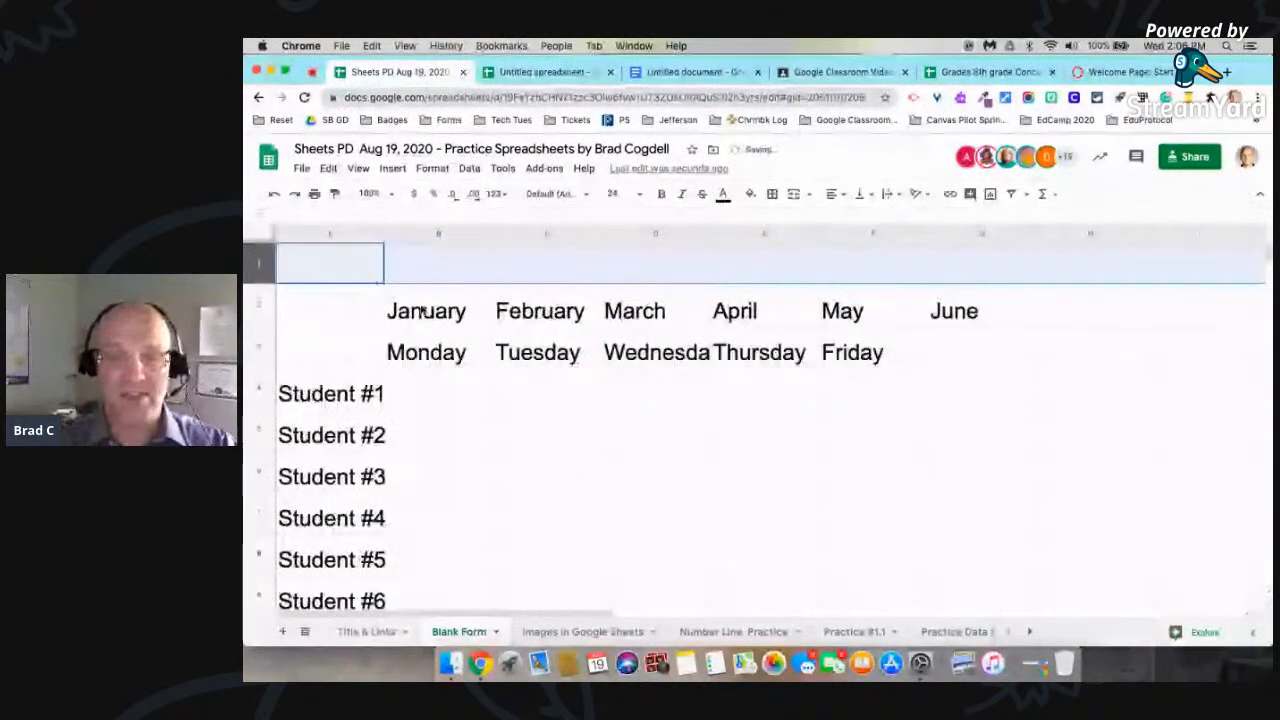
pyautogui.click(431, 276)
pyautogui.write('5')
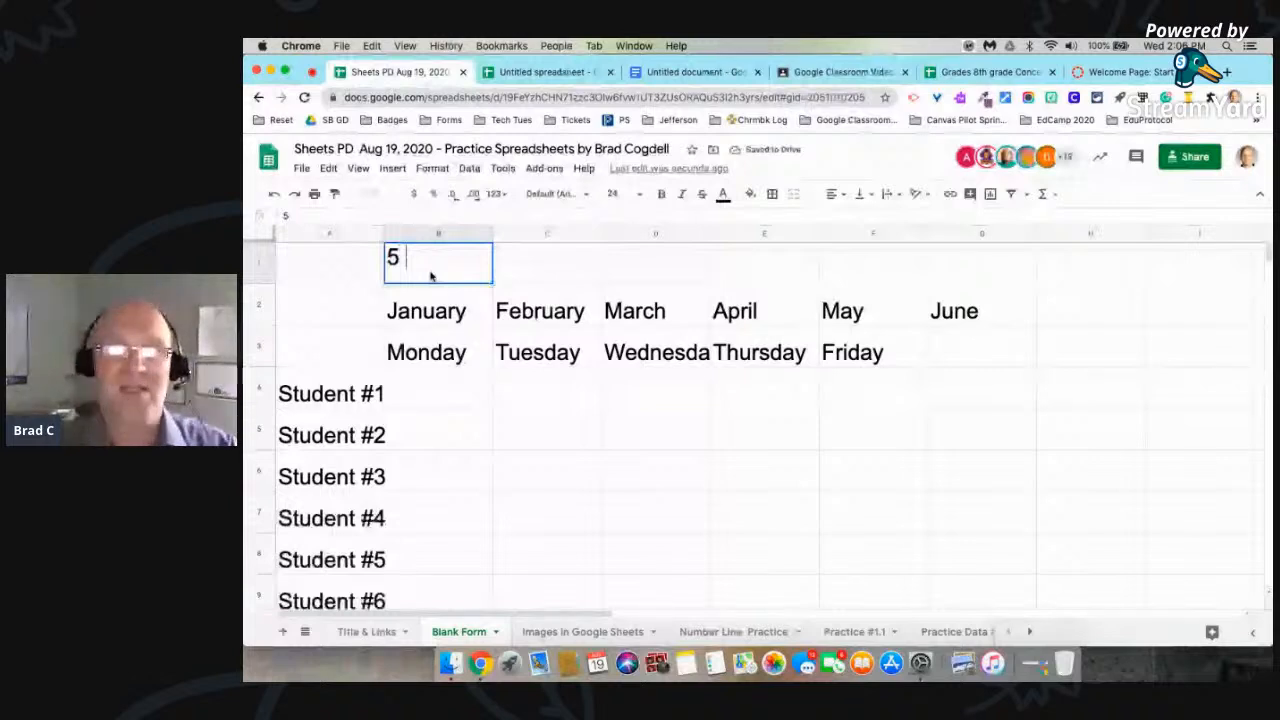
pyautogui.click(541, 271)
pyautogui.write('10')
pyautogui.click(642, 269)
pyautogui.write('15')
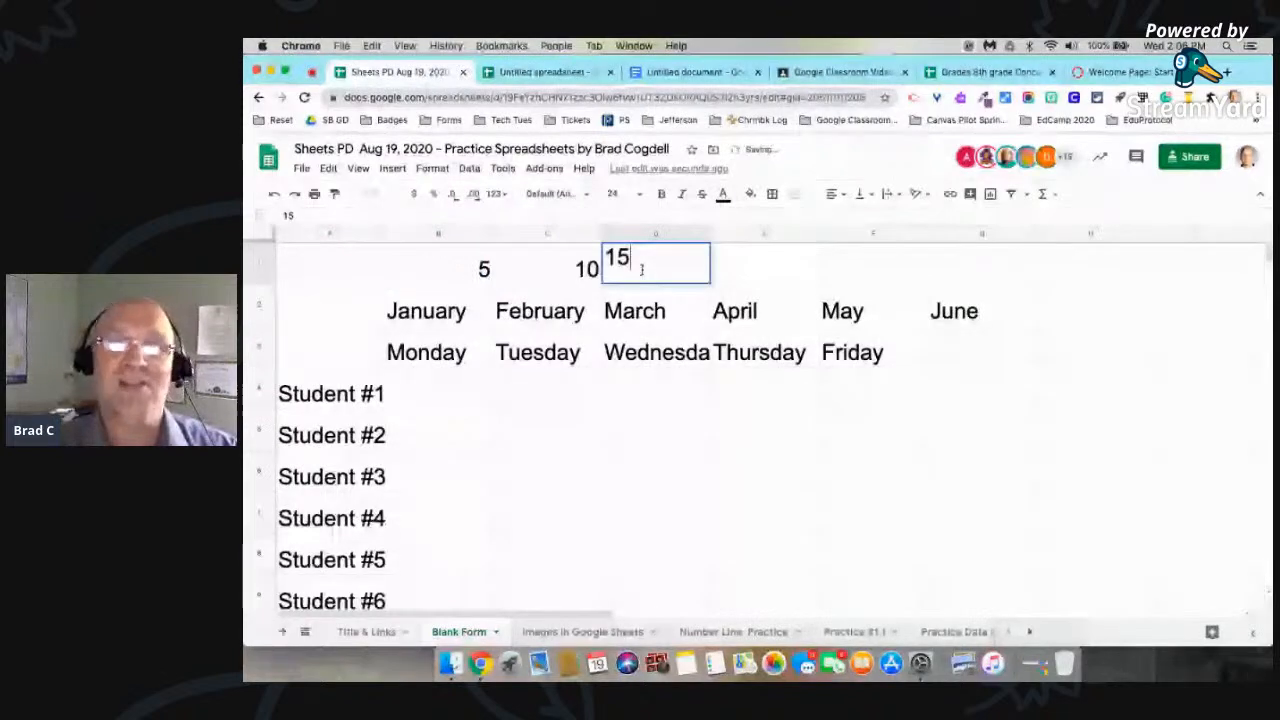
# Step: Extend the number pattern in B1:D1 across row 1 to 30 in G1 with autofill
pyautogui.moveTo(438, 269); pyautogui.dragTo(662, 269)
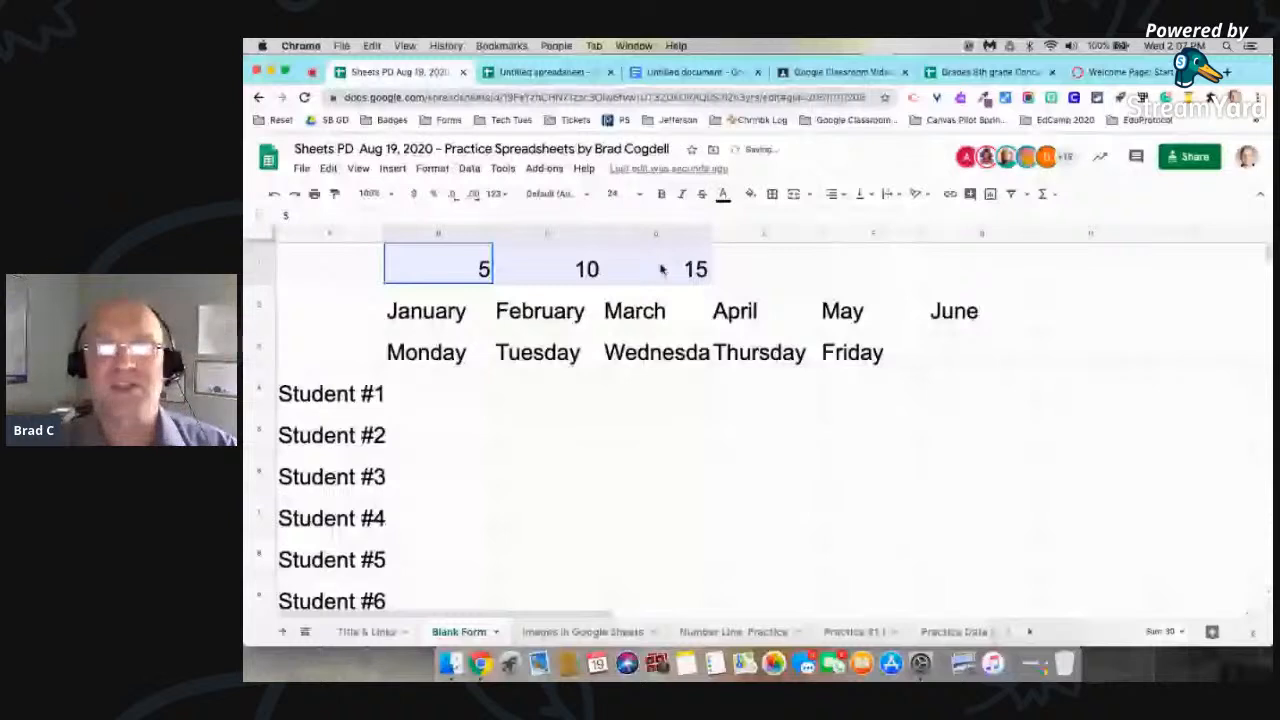
pyautogui.moveTo(709, 283); pyautogui.dragTo(993, 283)
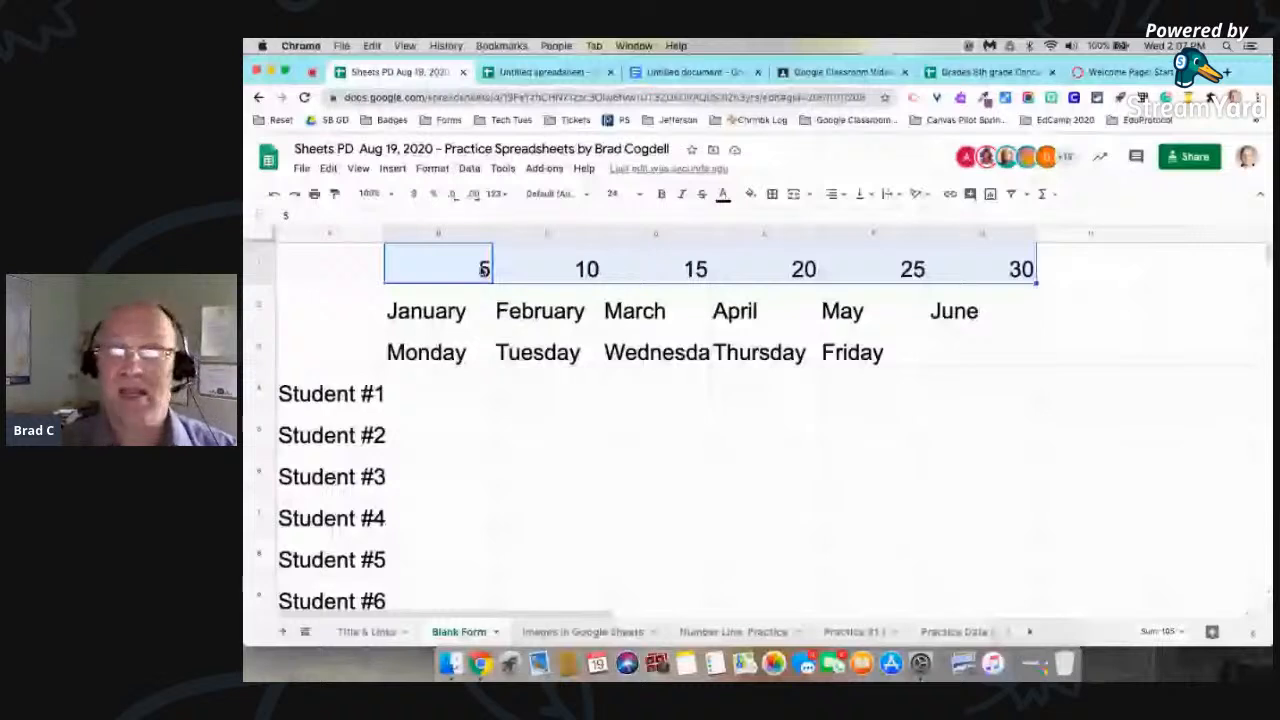
# Step: Undo the number entries in row 1 and clear the month names from B2:G2
pyautogui.press('super+z')
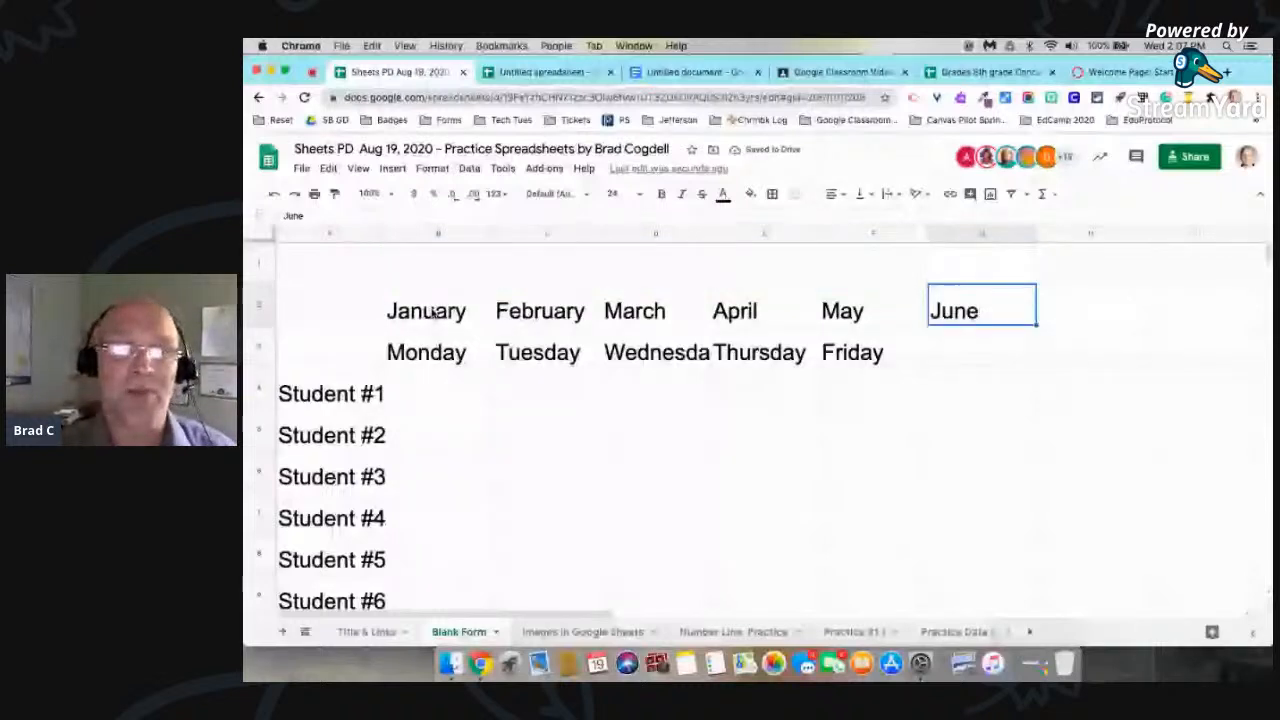
pyautogui.moveTo(433, 313); pyautogui.dragTo(933, 321)
pyautogui.press('Delete')
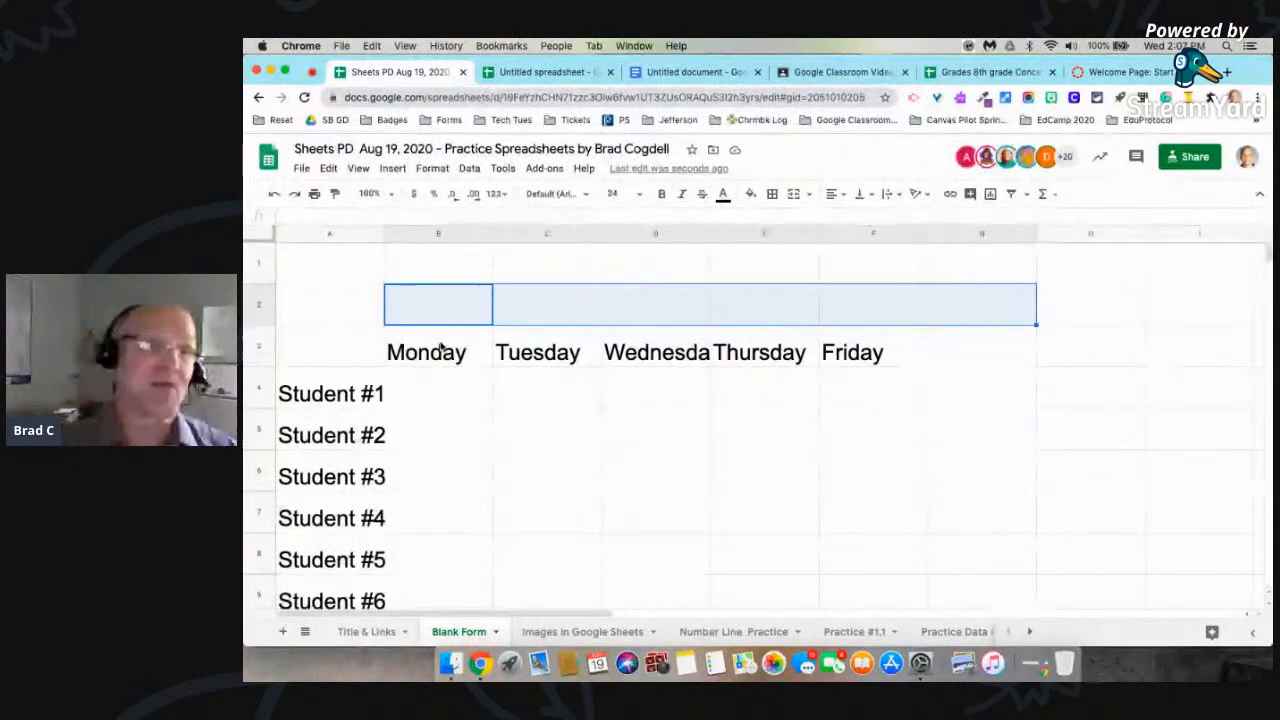
# Step: Try setting the font size of the entire sheet to 10, and undo the change
pyautogui.click(263, 235)
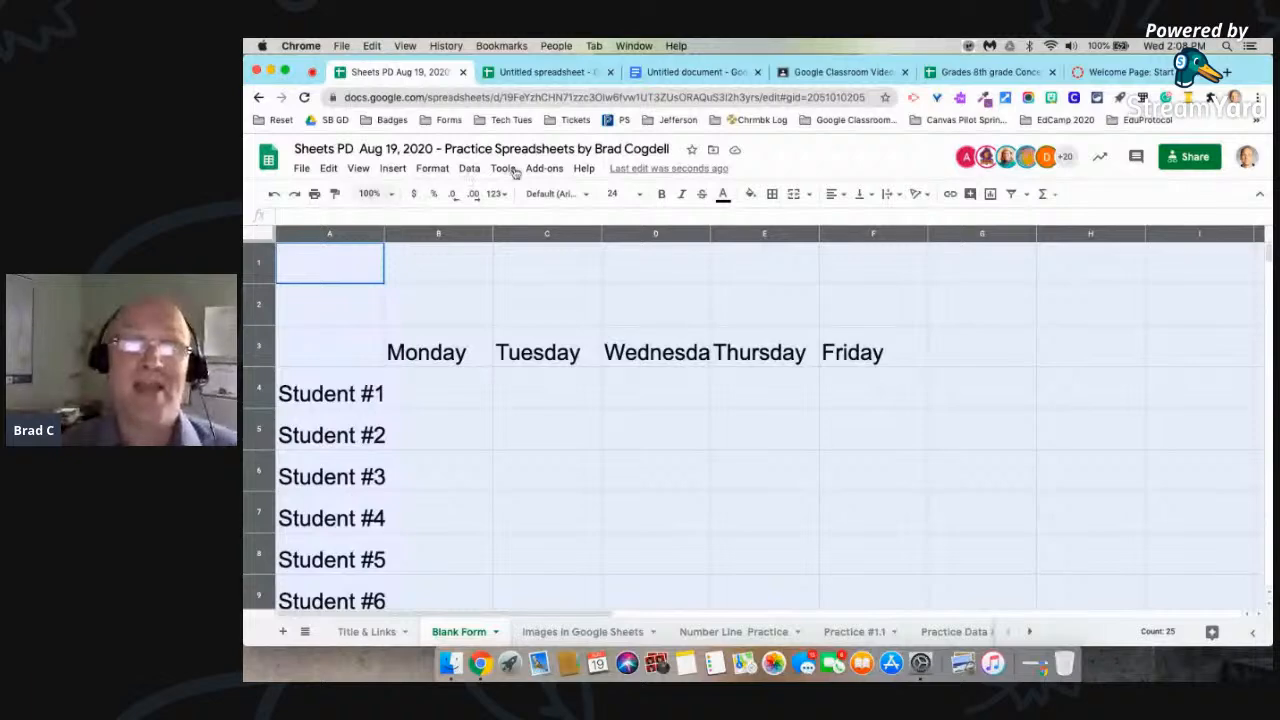
pyautogui.click(636, 194)
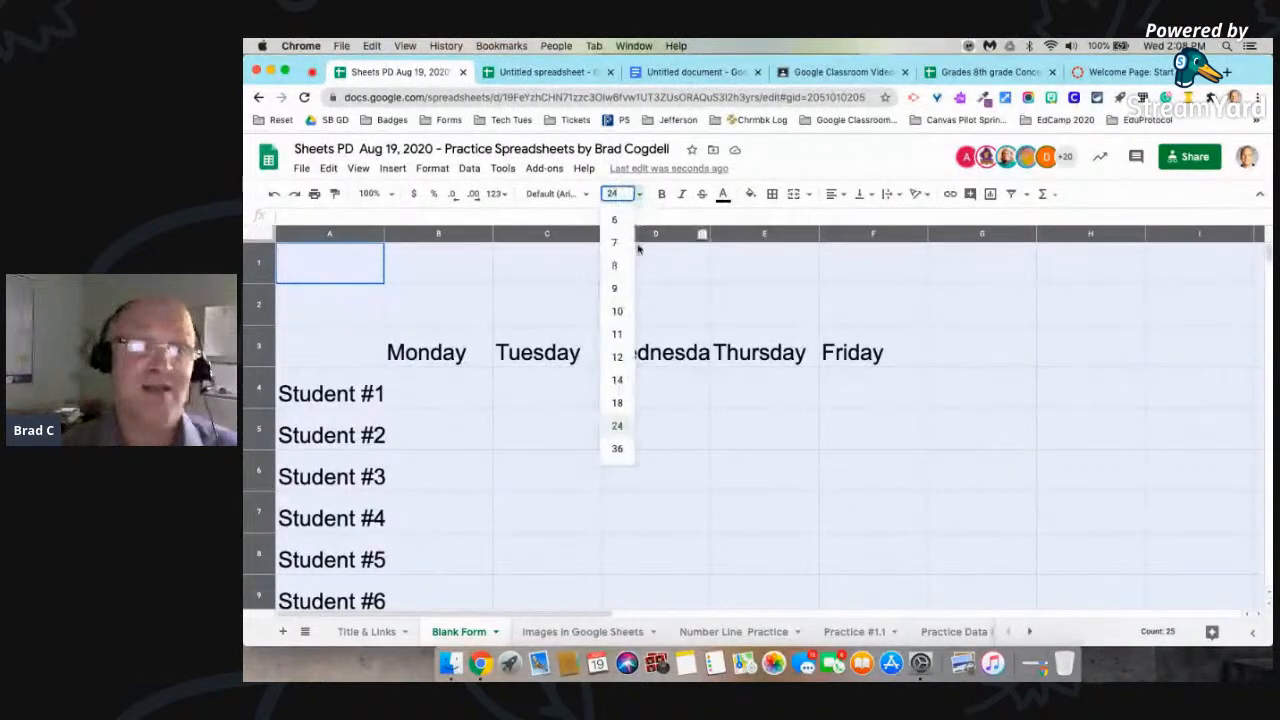
pyautogui.click(619, 313)
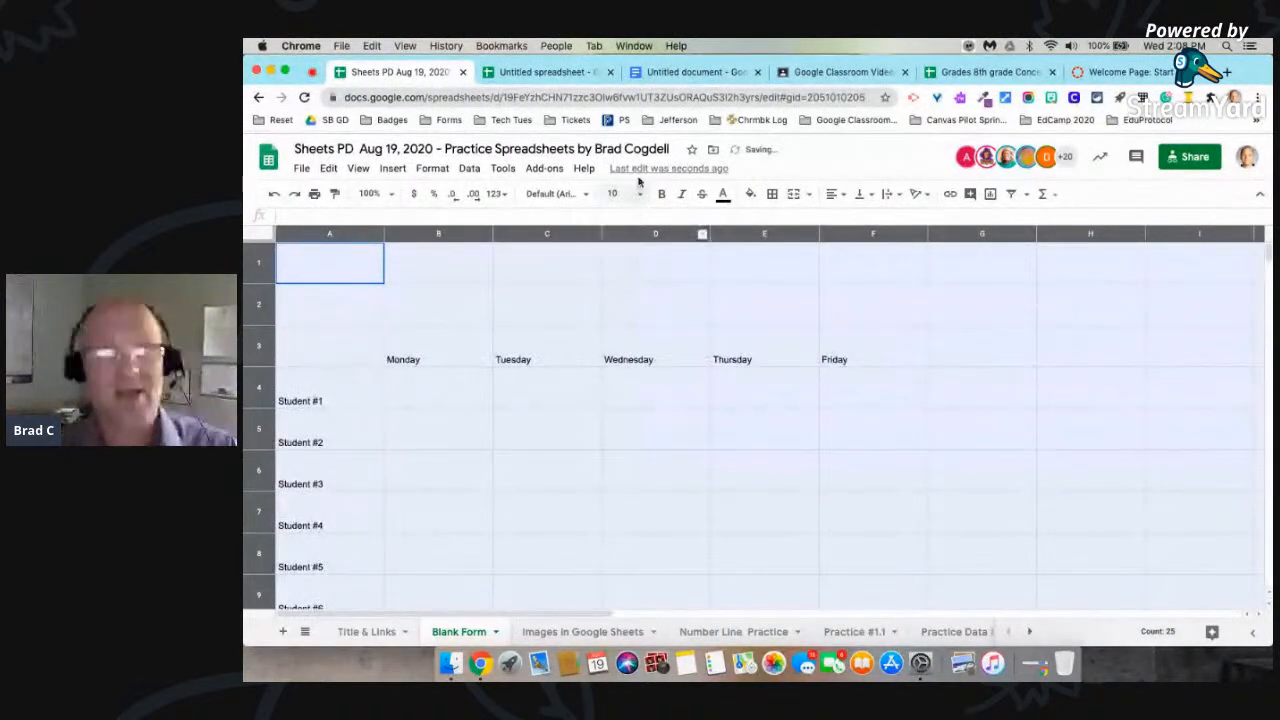
pyautogui.press('super+z')
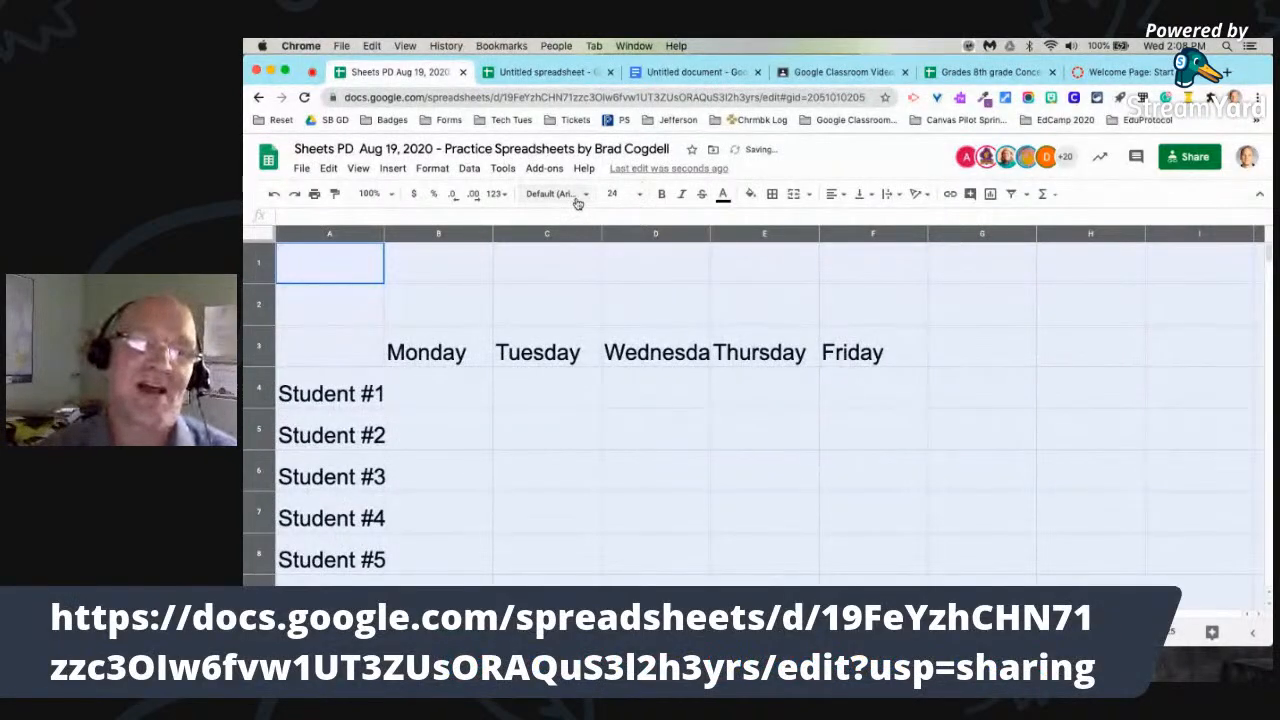
# Step: Change the font of the entire sheet to Lexend Deca and fill all cells with light purple
pyautogui.click(577, 196)
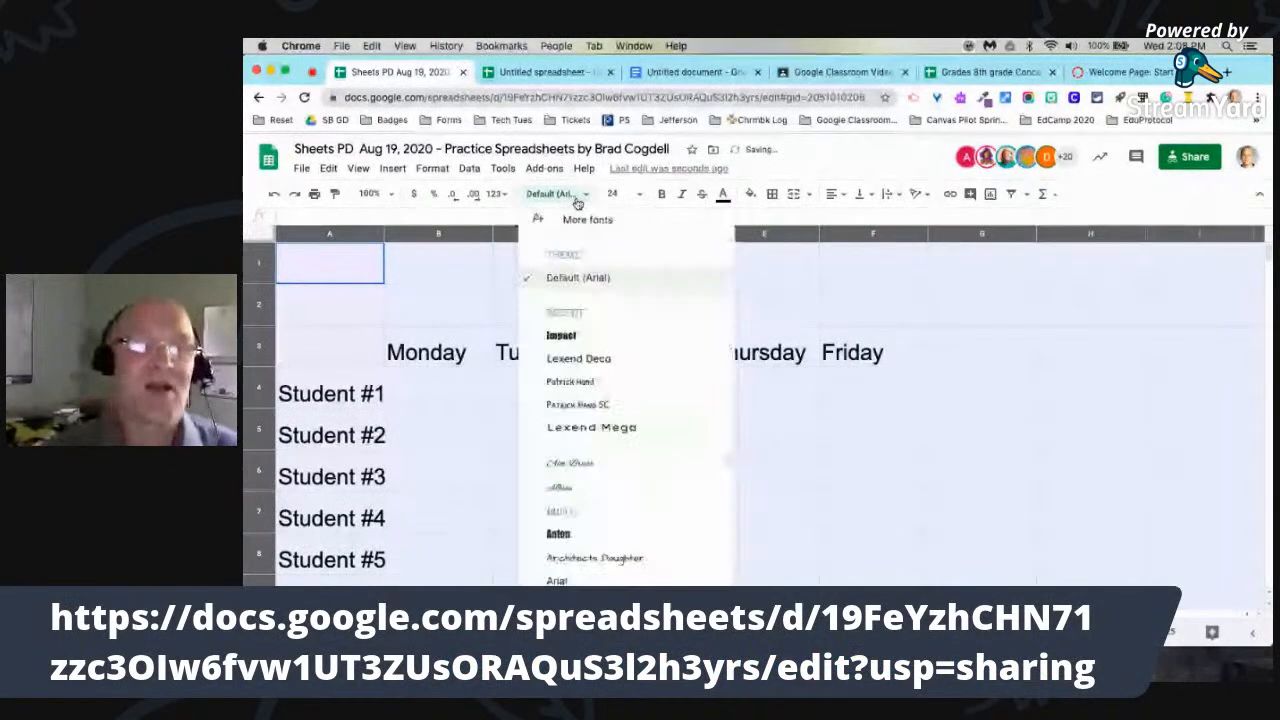
pyautogui.click(607, 364)
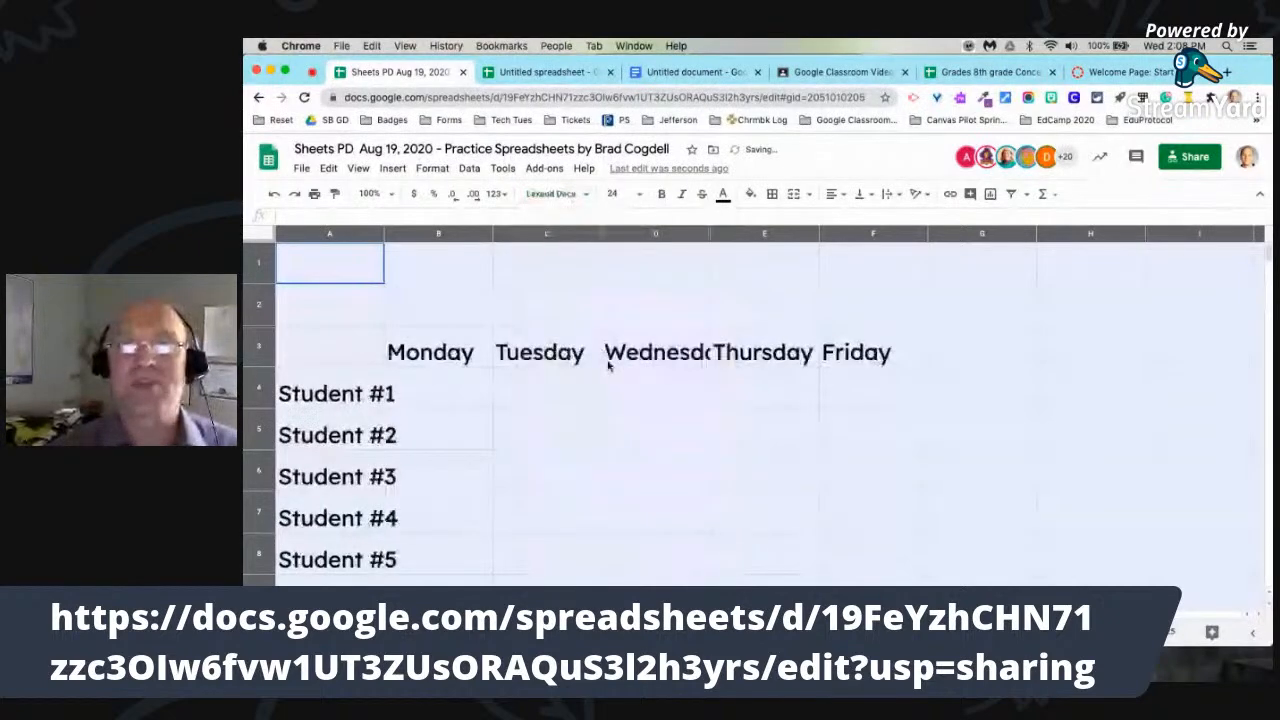
pyautogui.click(750, 194)
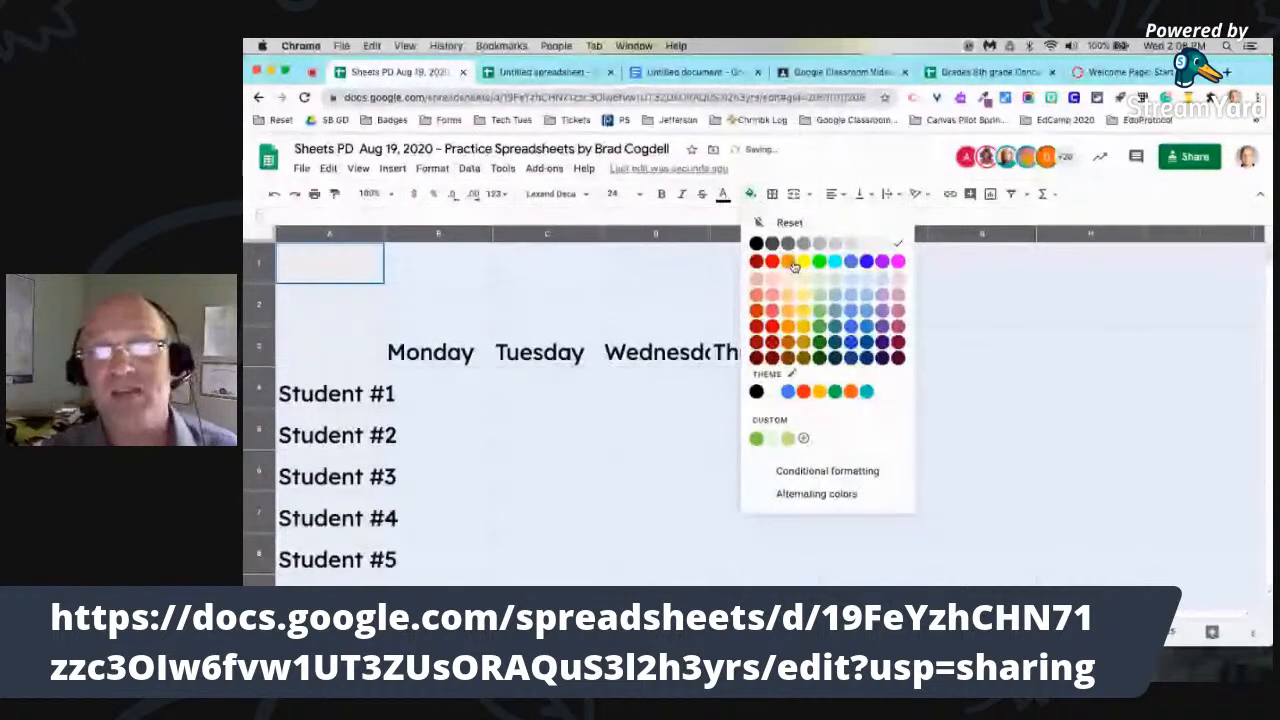
pyautogui.click(883, 277)
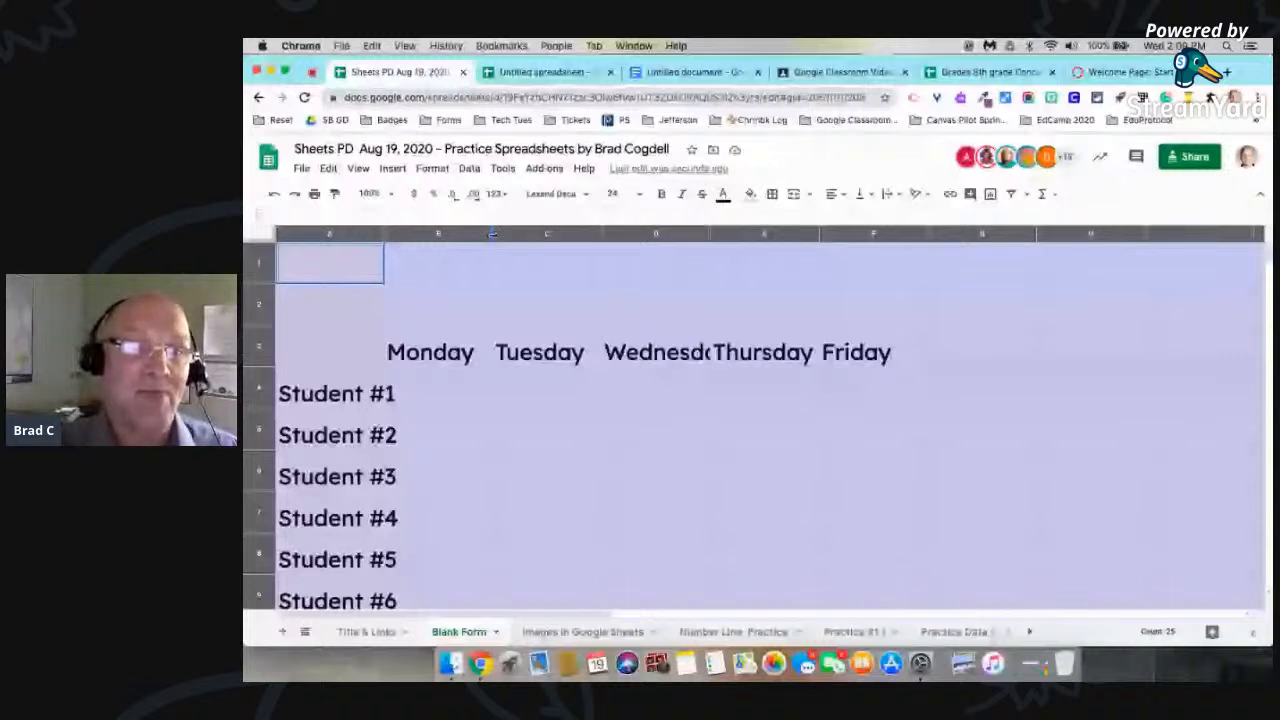
# Step: Try widening all columns evenly and making all rows taller, and reduce the uniform row height
pyautogui.moveTo(492, 233); pyautogui.dragTo(518, 234)
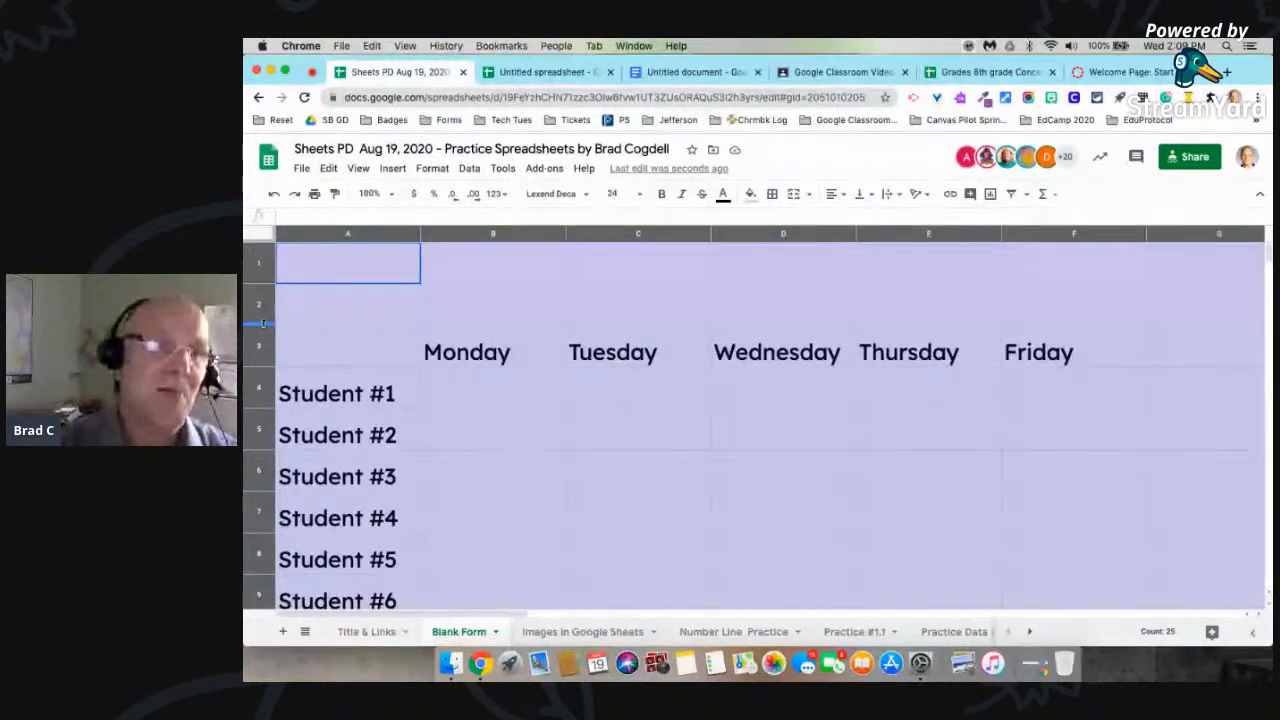
pyautogui.moveTo(263, 323); pyautogui.dragTo(267, 353)
pyautogui.scroll(-10, 449, 371)
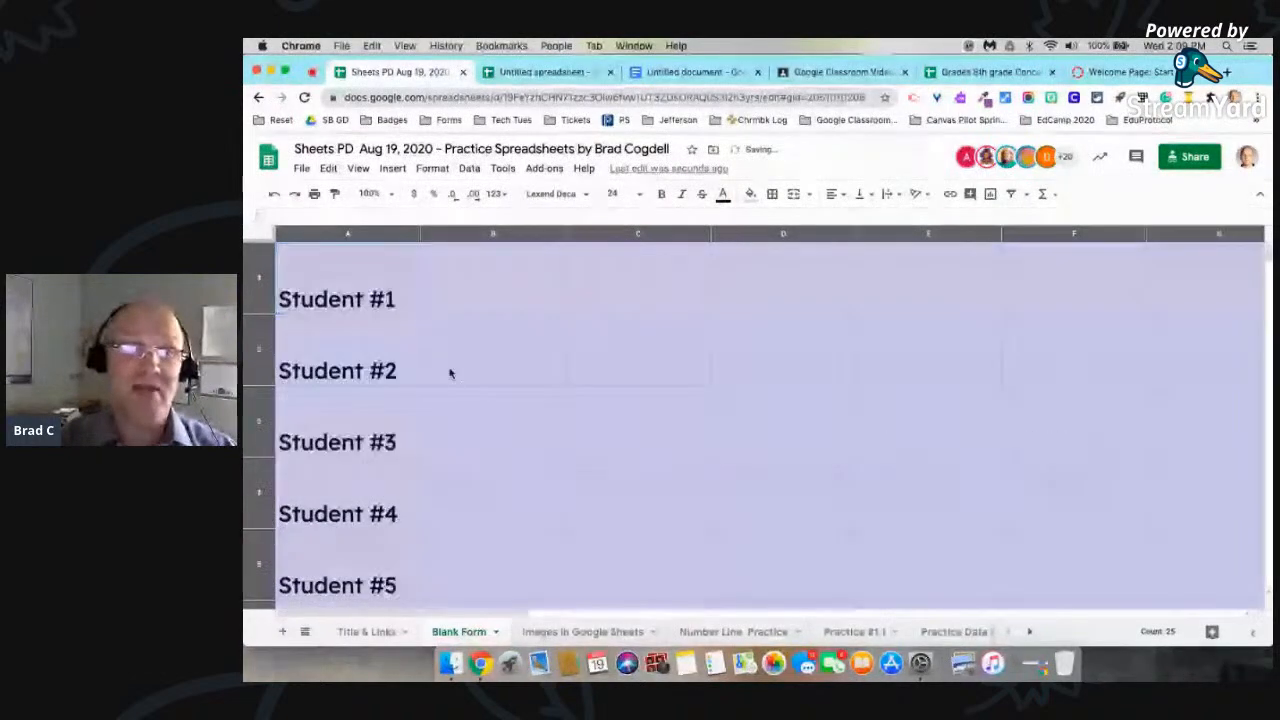
pyautogui.scroll(6, 449, 371)
pyautogui.scroll(3, 449, 371)
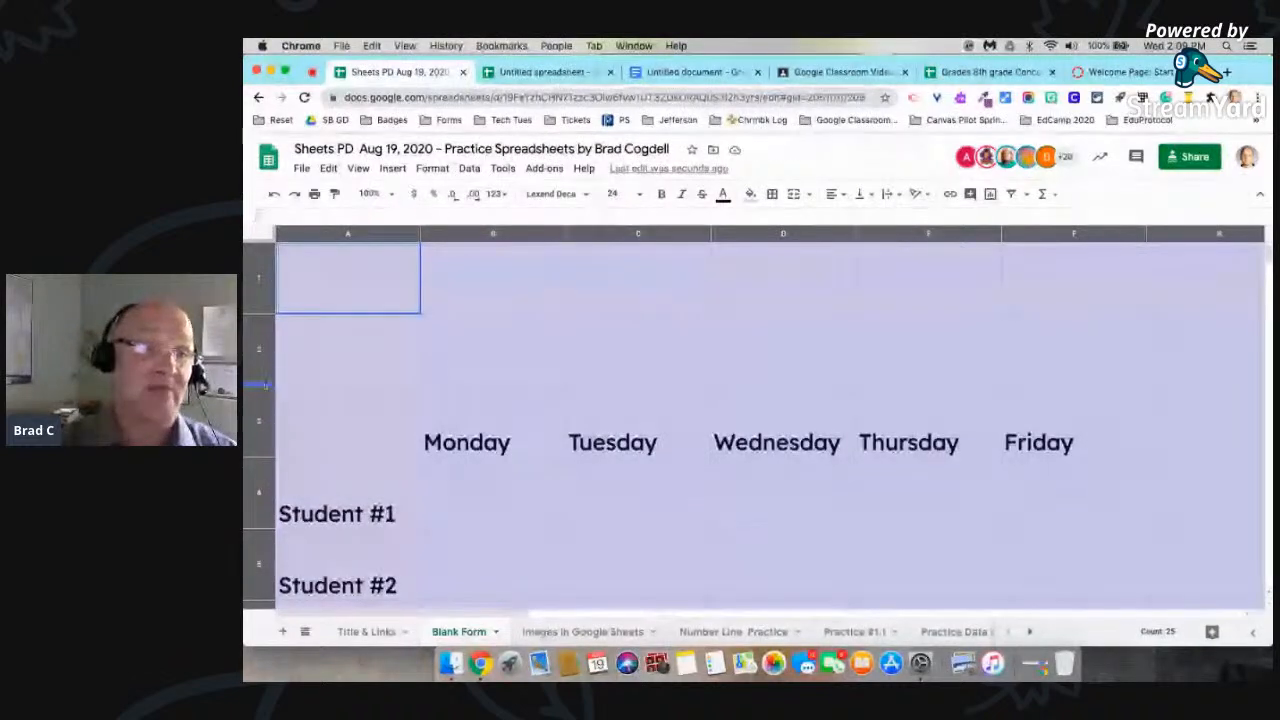
pyautogui.moveTo(265, 384)
pyautogui.mouseDown()
pyautogui.moveTo(263, 354)
pyautogui.moveTo(277, 364)
pyautogui.mouseUp()
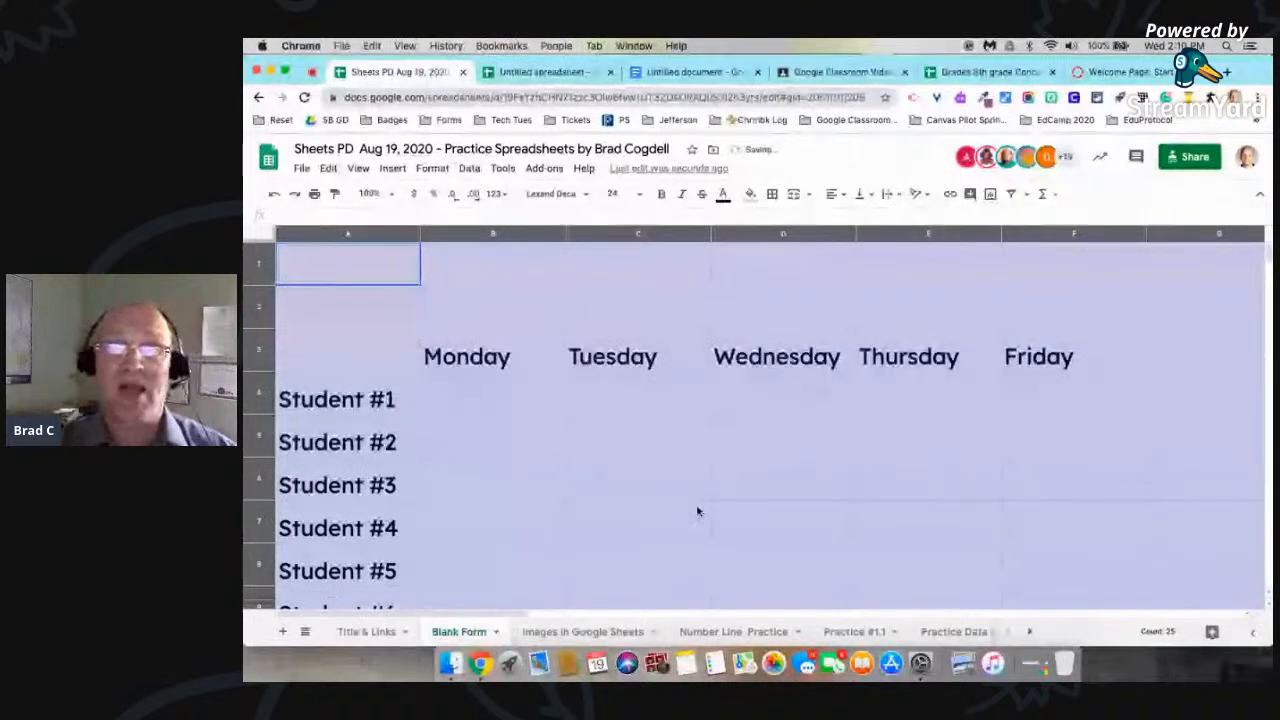
# Step: Undo the row height and column width changes across the sheet
pyautogui.press('super+z')
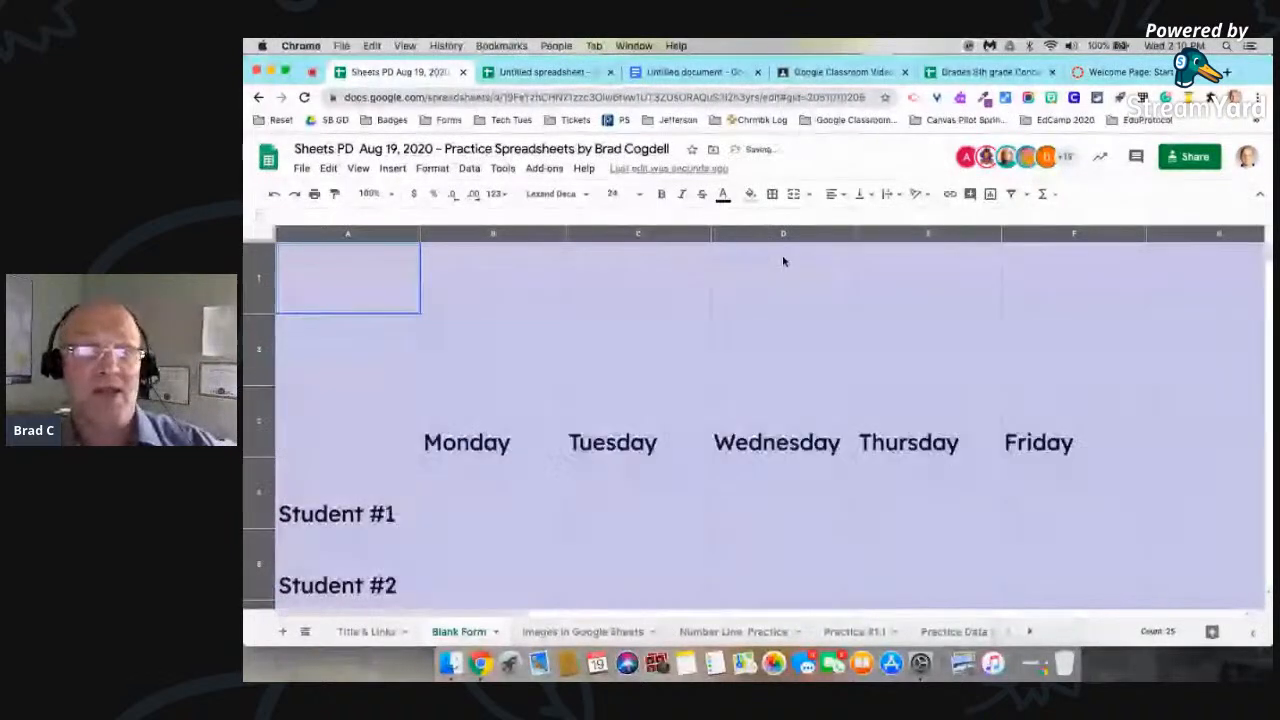
pyautogui.press('super+shift+z')
pyautogui.press('super+shift+z')
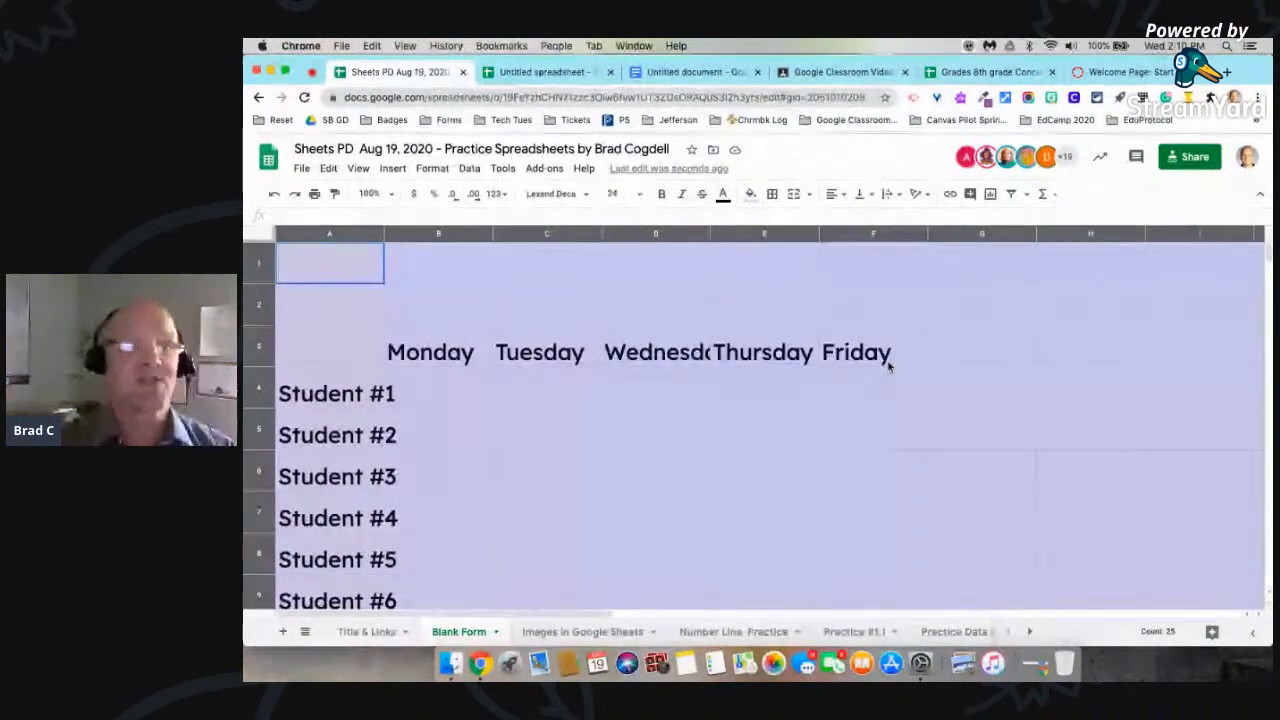
# Step: Select the entire sheet and automatically fit every column's width to its contents
pyautogui.click(539, 303)
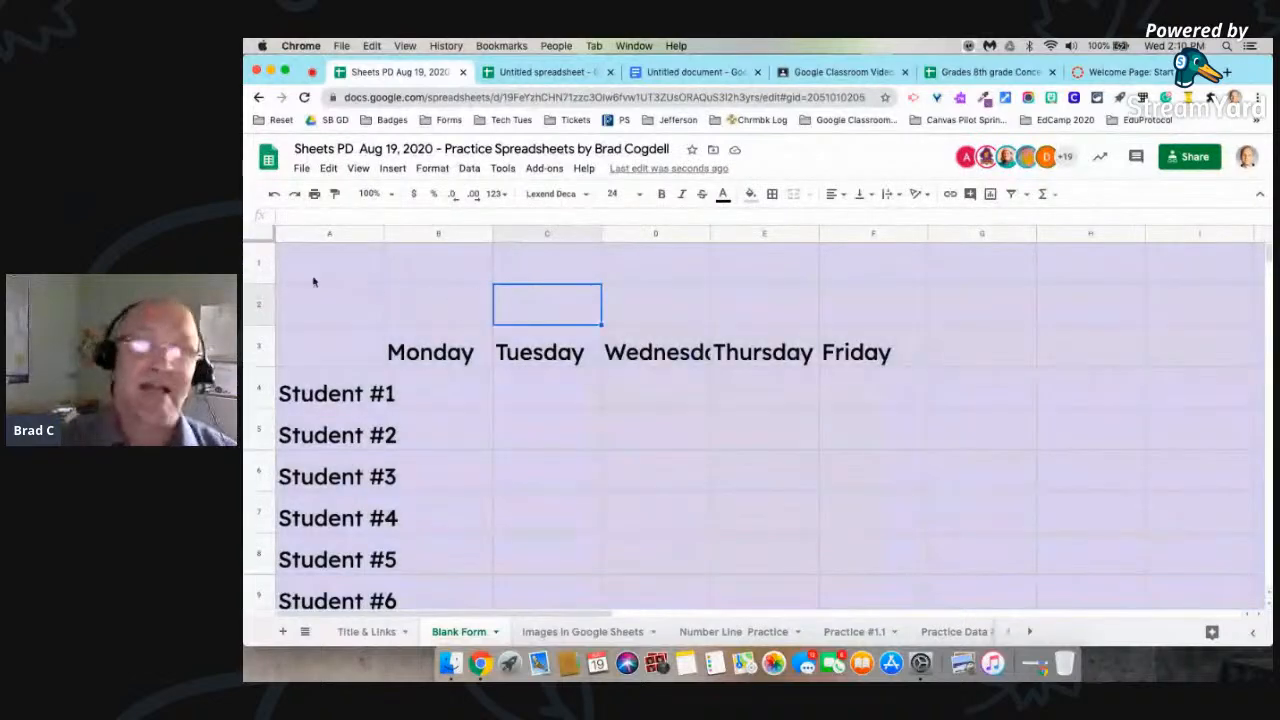
pyautogui.click(259, 235)
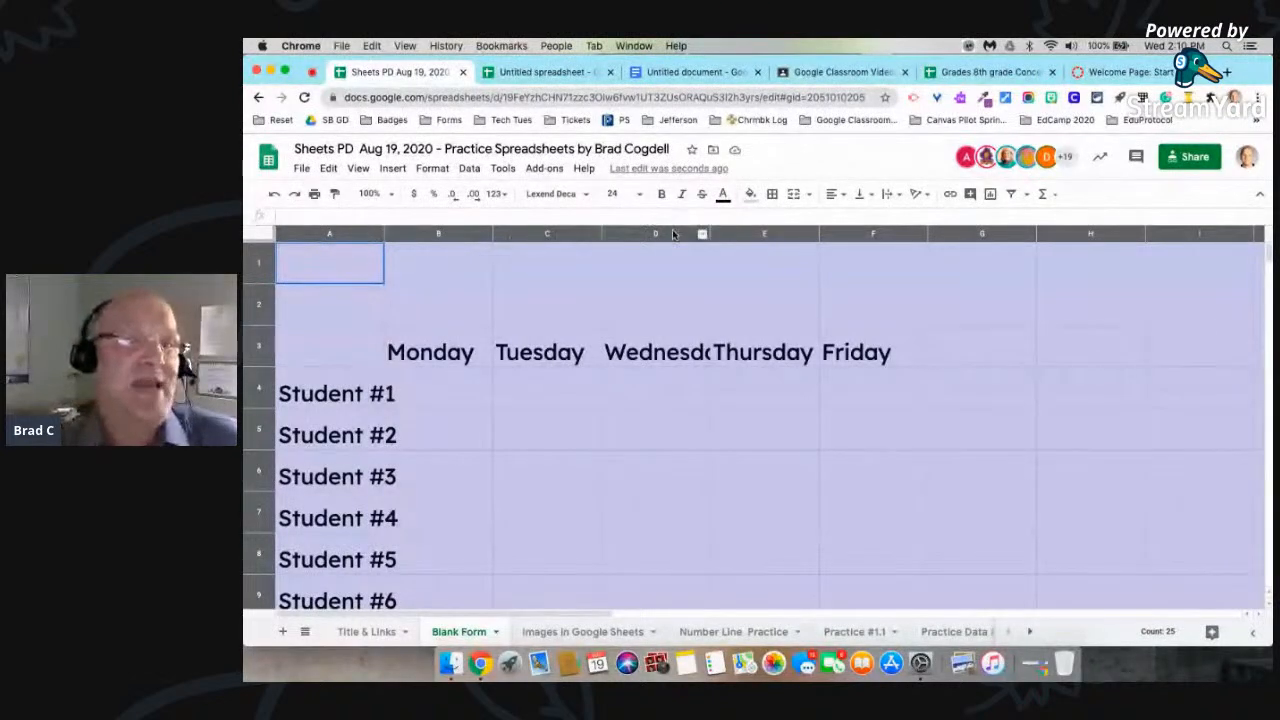
pyautogui.doubleClick(601, 233)
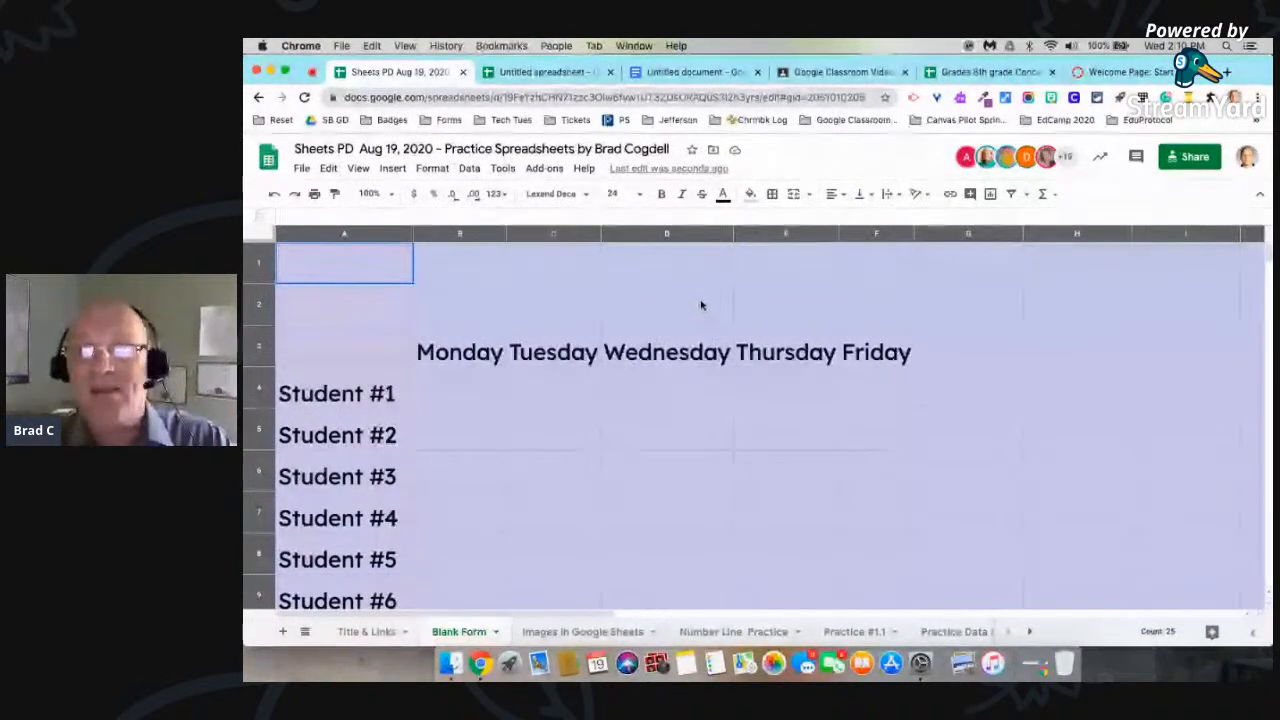
# Step: Enter two in G3 beside Friday and refit all column widths to their contents
pyautogui.click(988, 355)
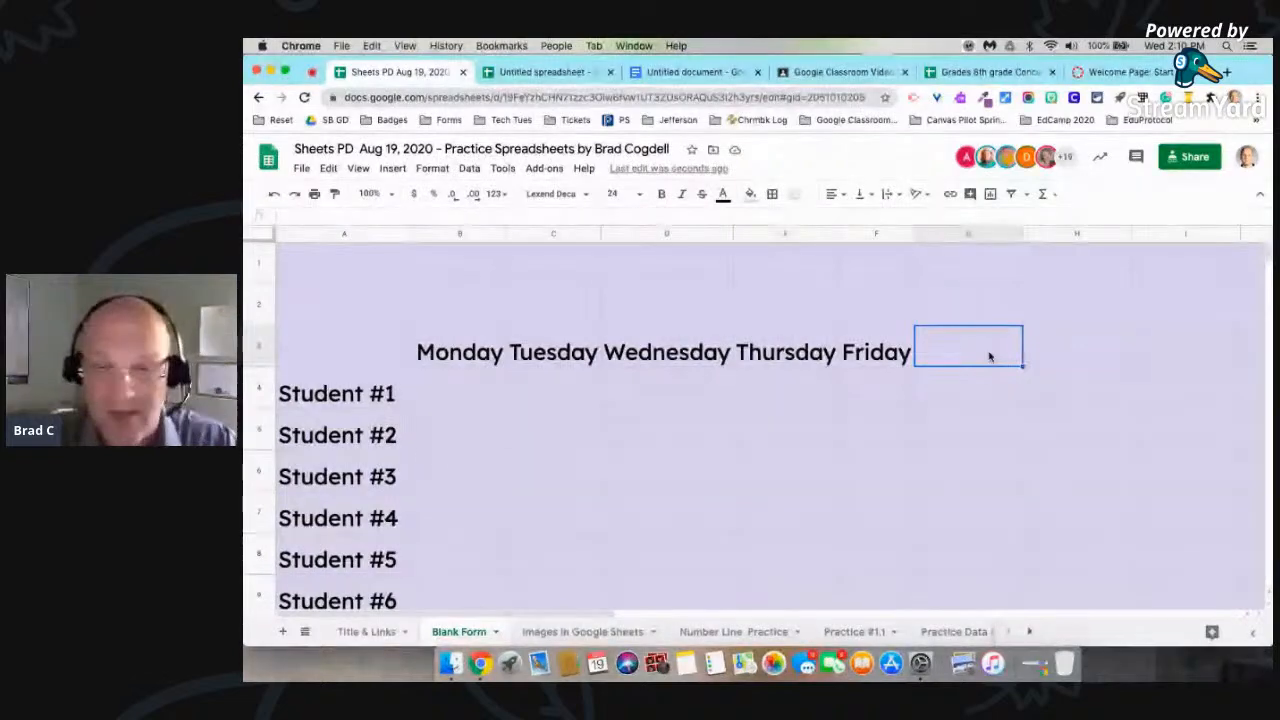
pyautogui.write('two')
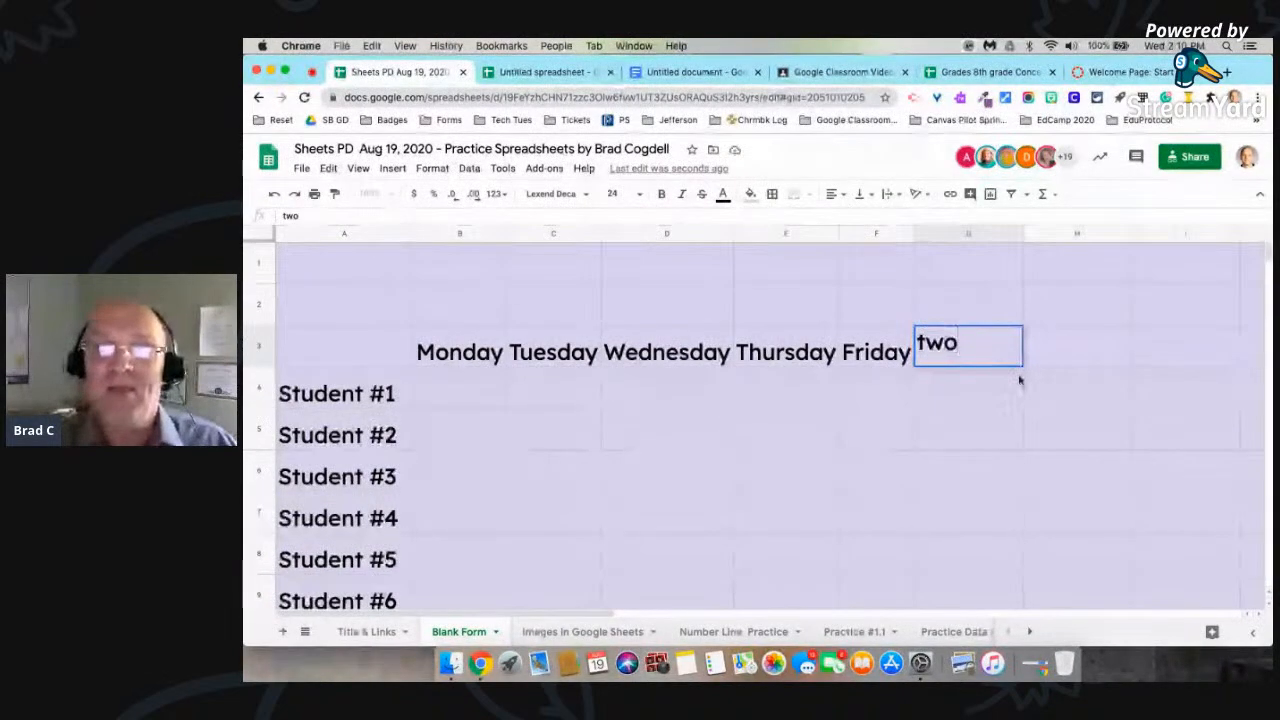
pyautogui.click(1053, 431)
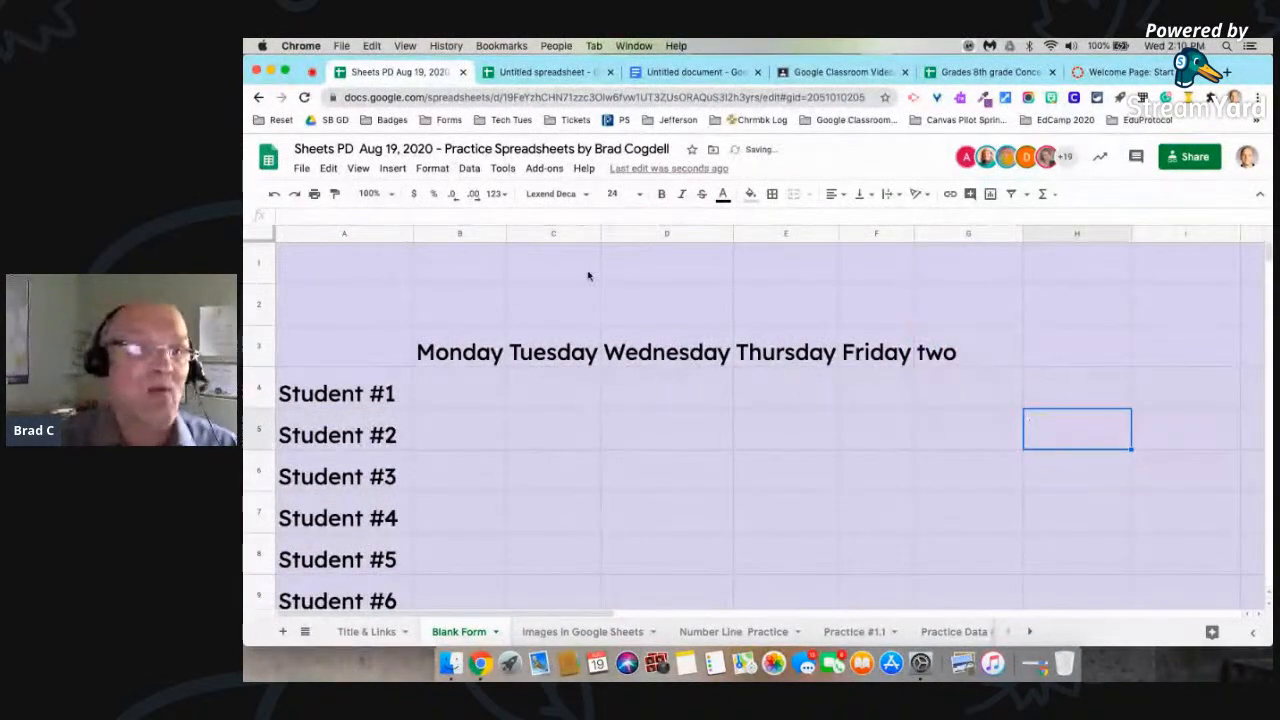
pyautogui.click(266, 242)
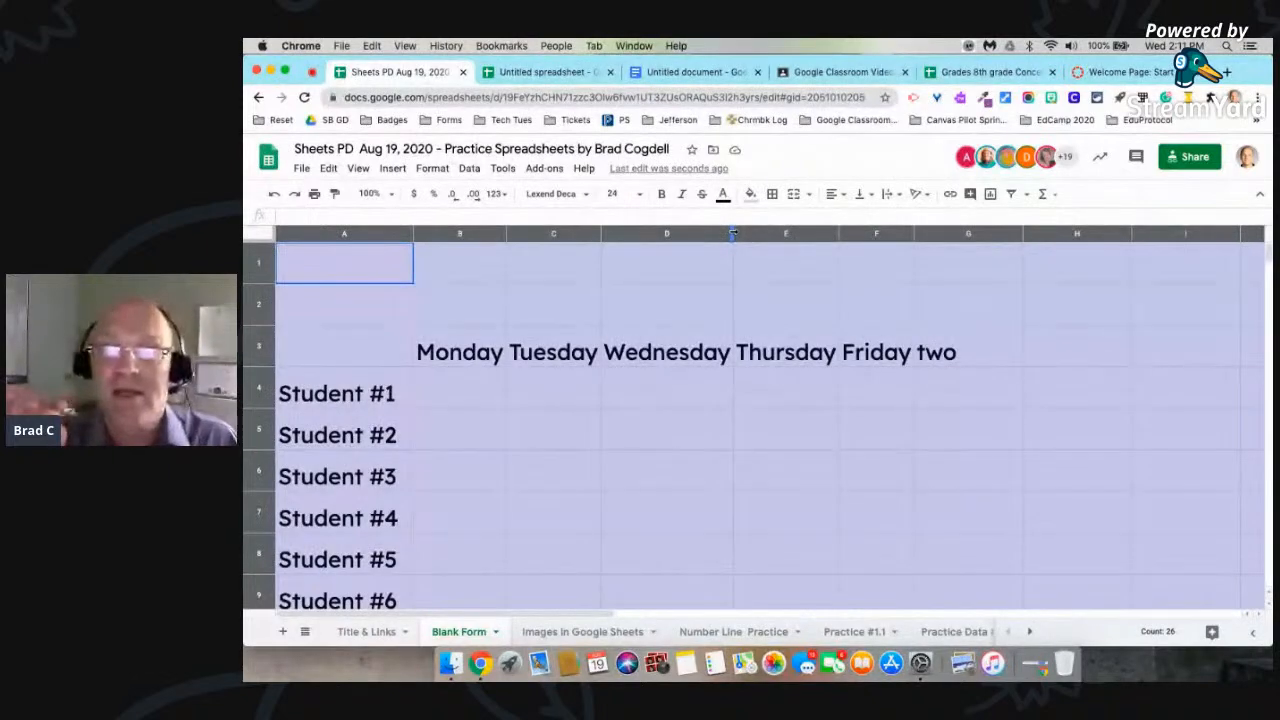
pyautogui.doubleClick(733, 233)
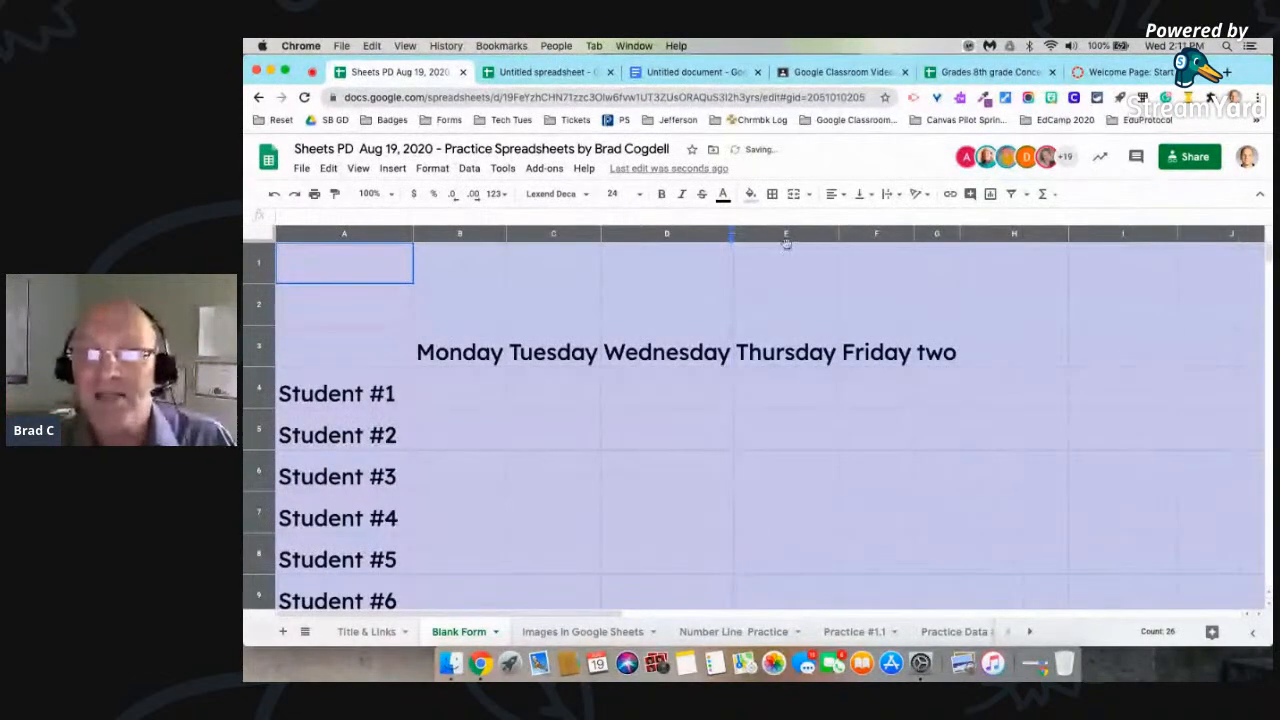
pyautogui.click(1009, 310)
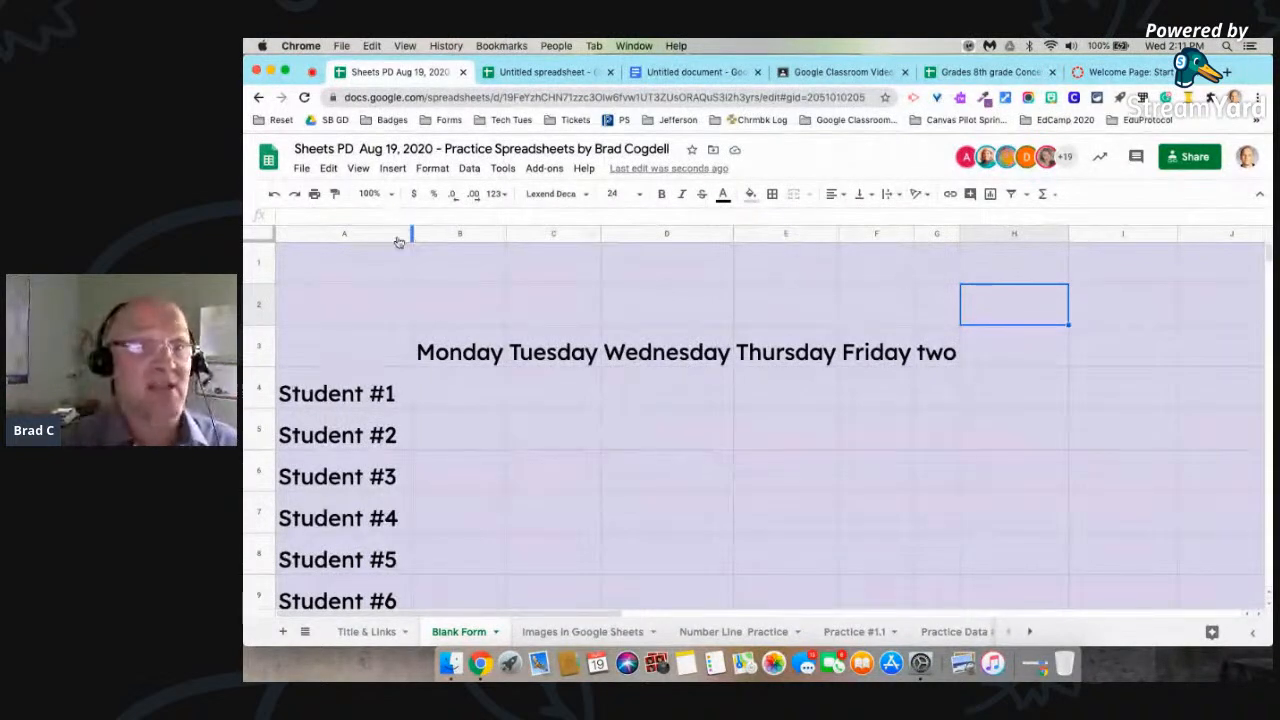
# Step: Automatically fit the height of all rows in the sheet to their contents
pyautogui.click(264, 236)
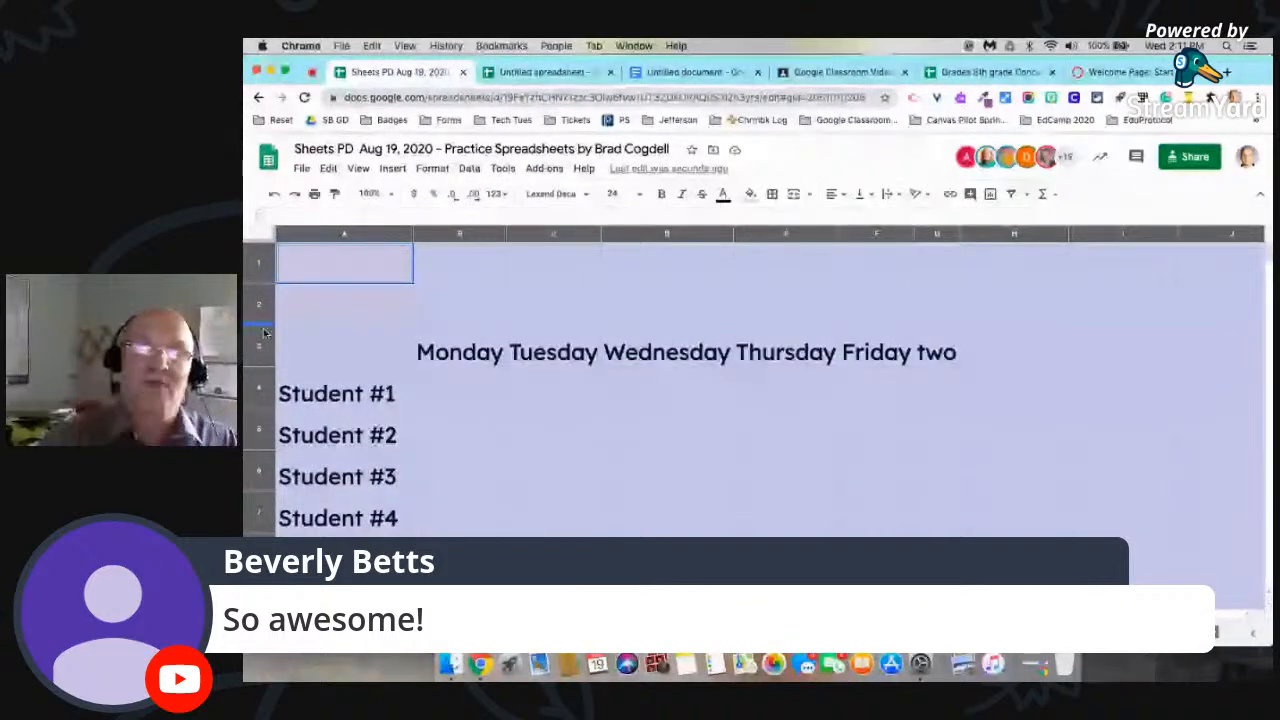
pyautogui.doubleClick(264, 325)
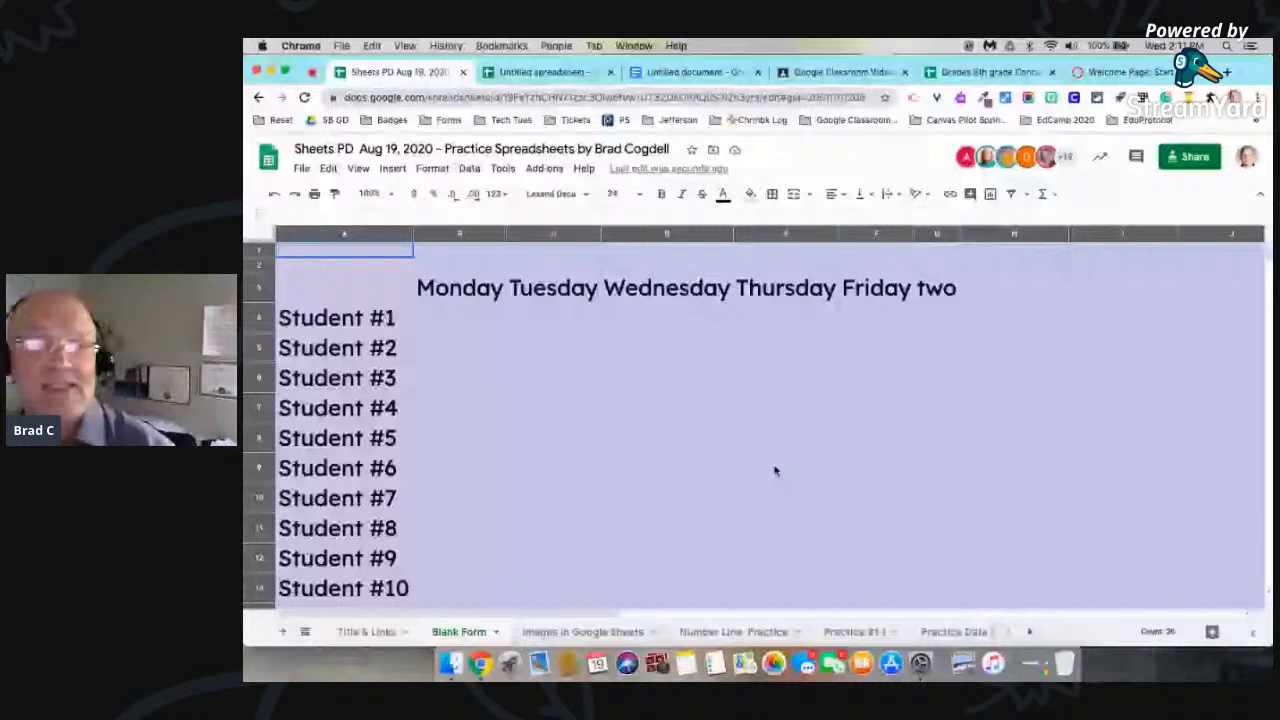
pyautogui.click(907, 539)
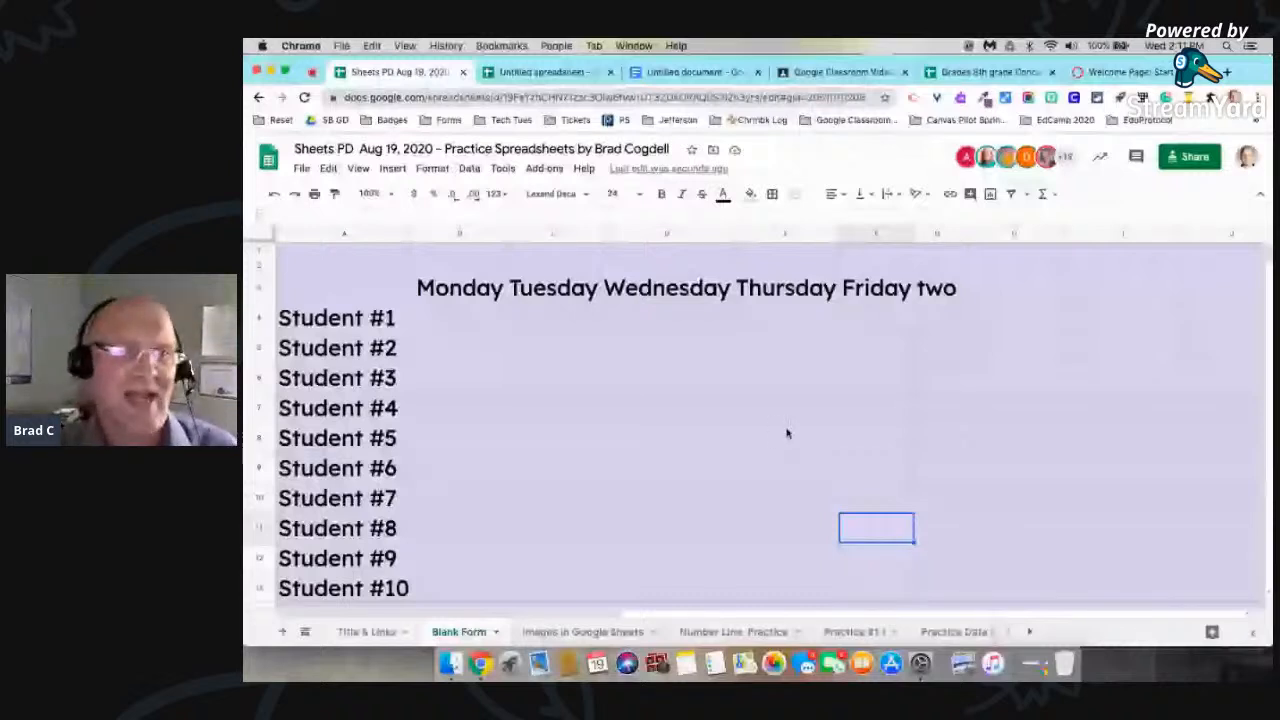
pyautogui.scroll(-20, 787, 433)
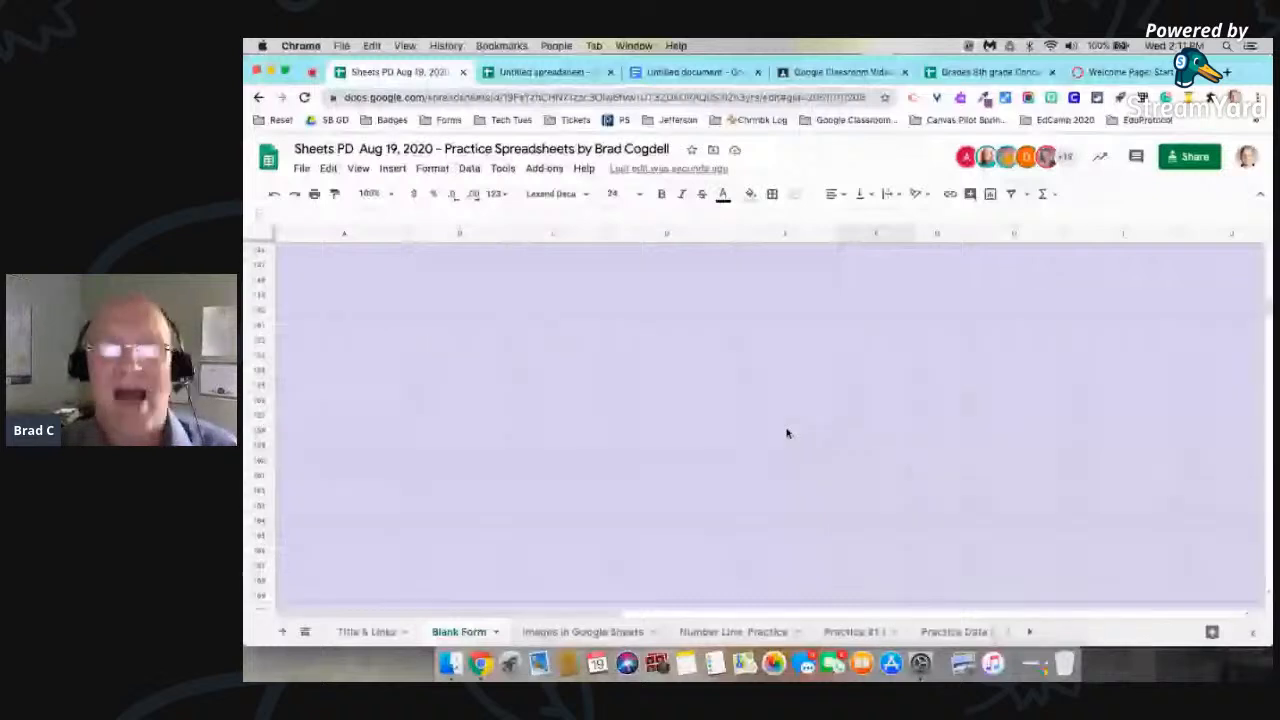
pyautogui.scroll(15, 787, 433)
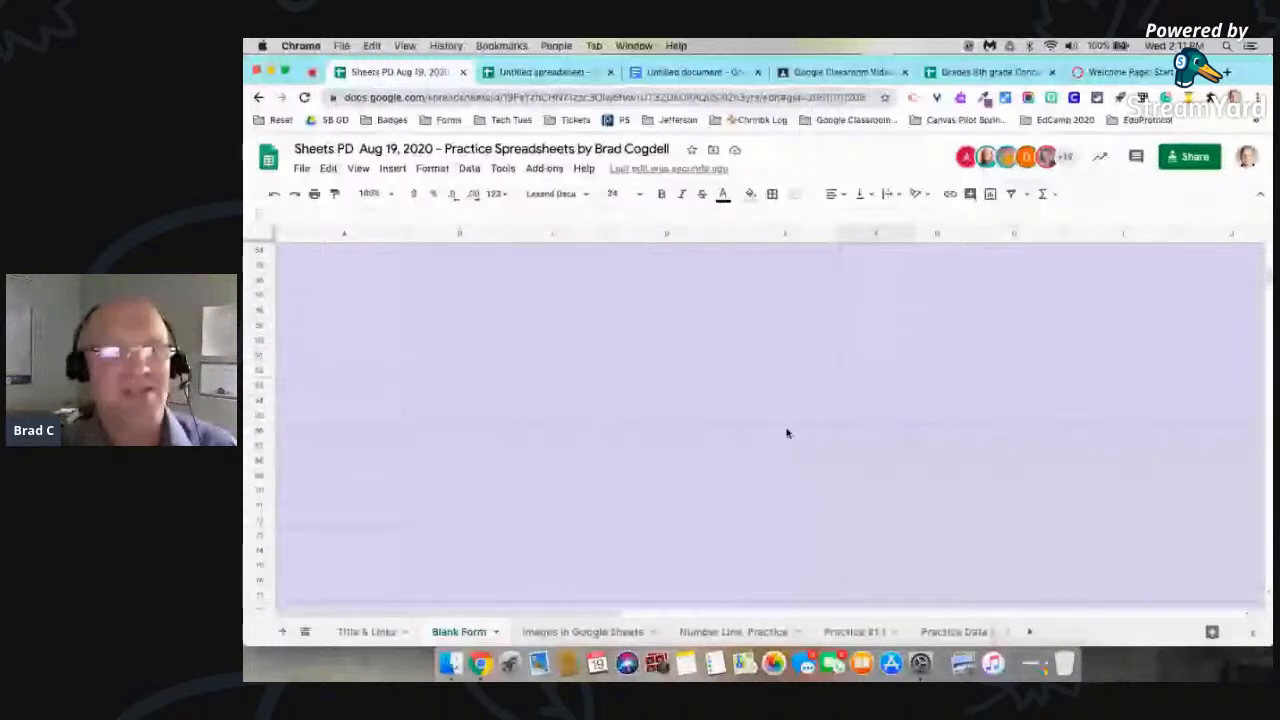
pyautogui.scroll(15, 787, 433)
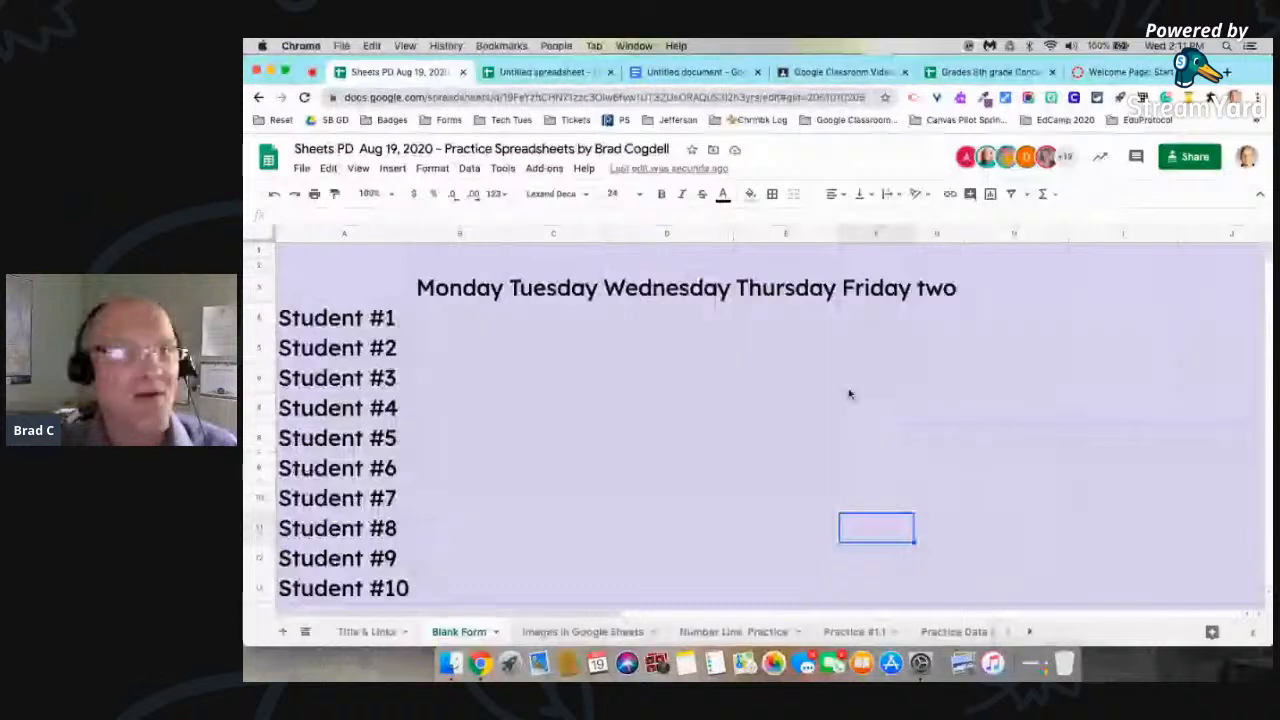
pyautogui.click(985, 450)
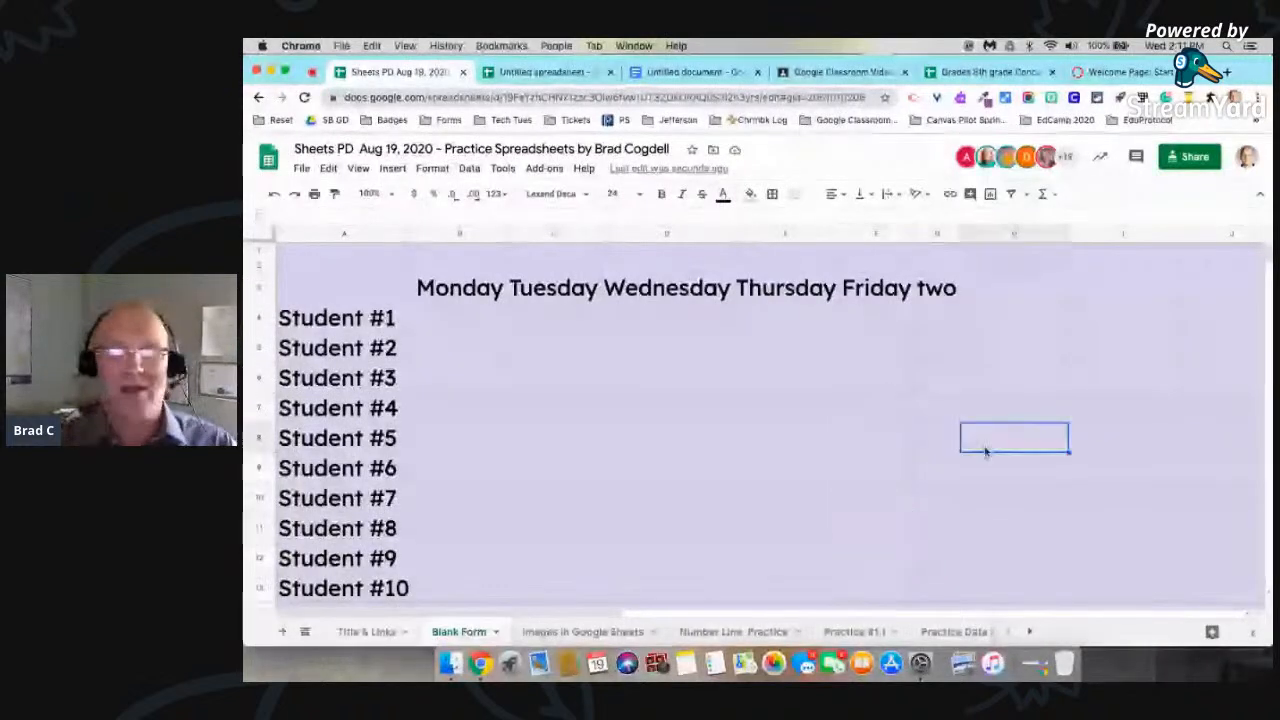
# Step: Delete the empty columns H through Z beside the weekday table
pyautogui.click(1000, 234)
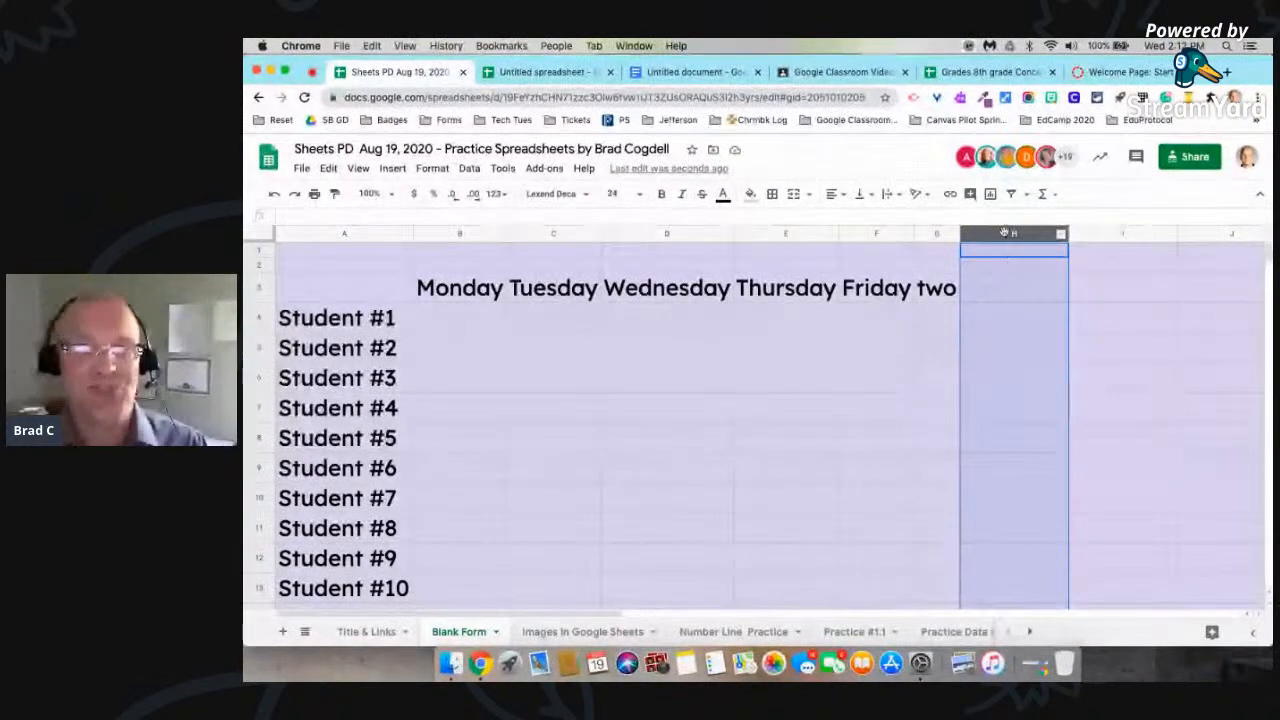
pyautogui.click(1150, 372)
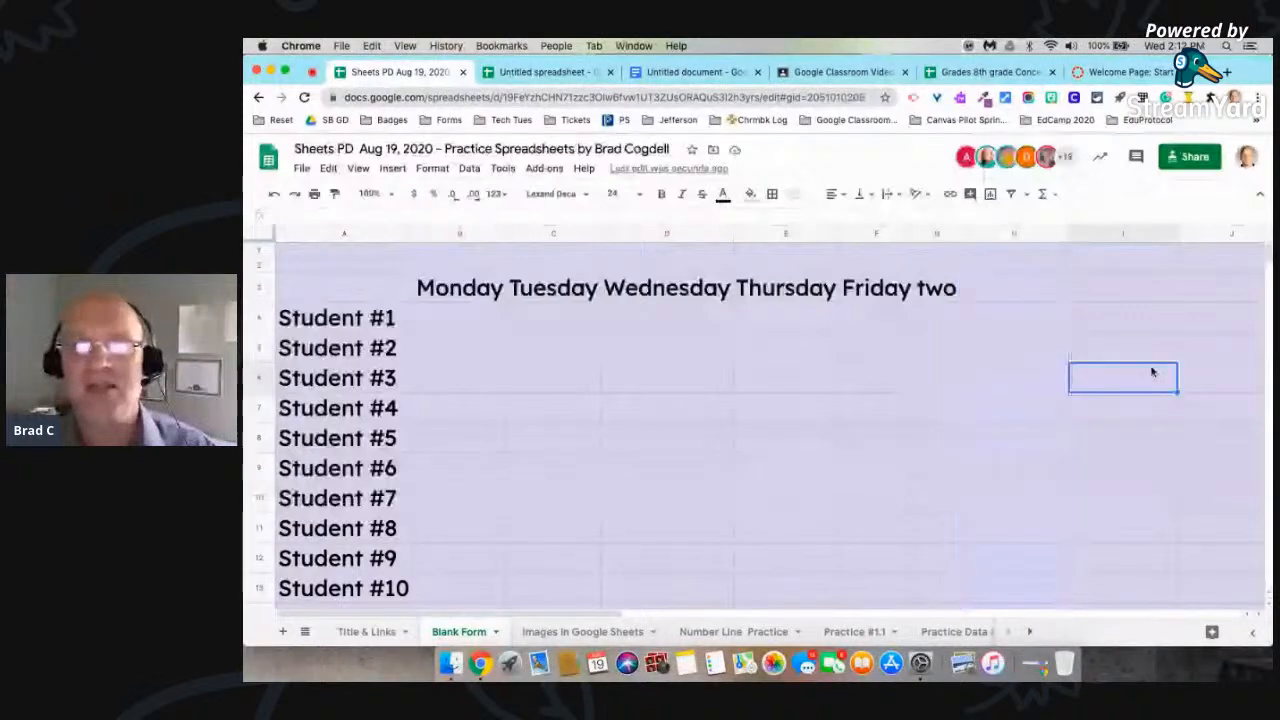
pyautogui.click(1013, 233)
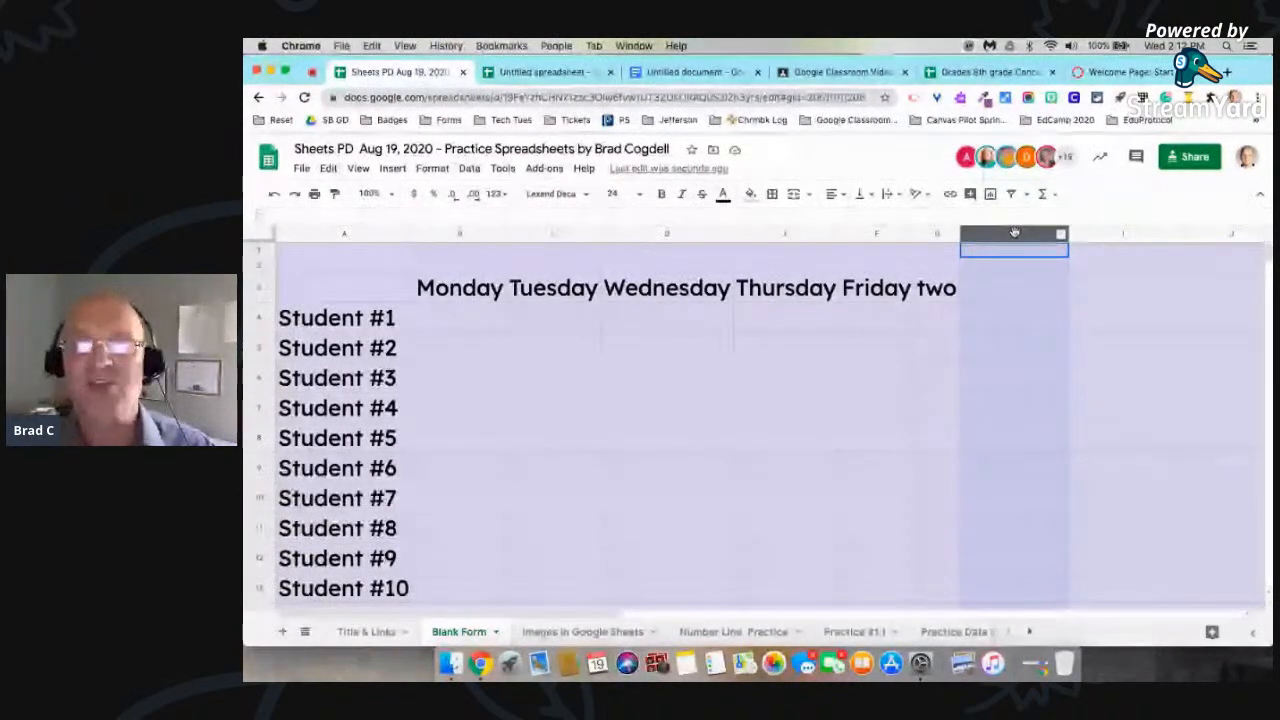
pyautogui.moveTo(1050, 235); pyautogui.dragTo(1210, 243)
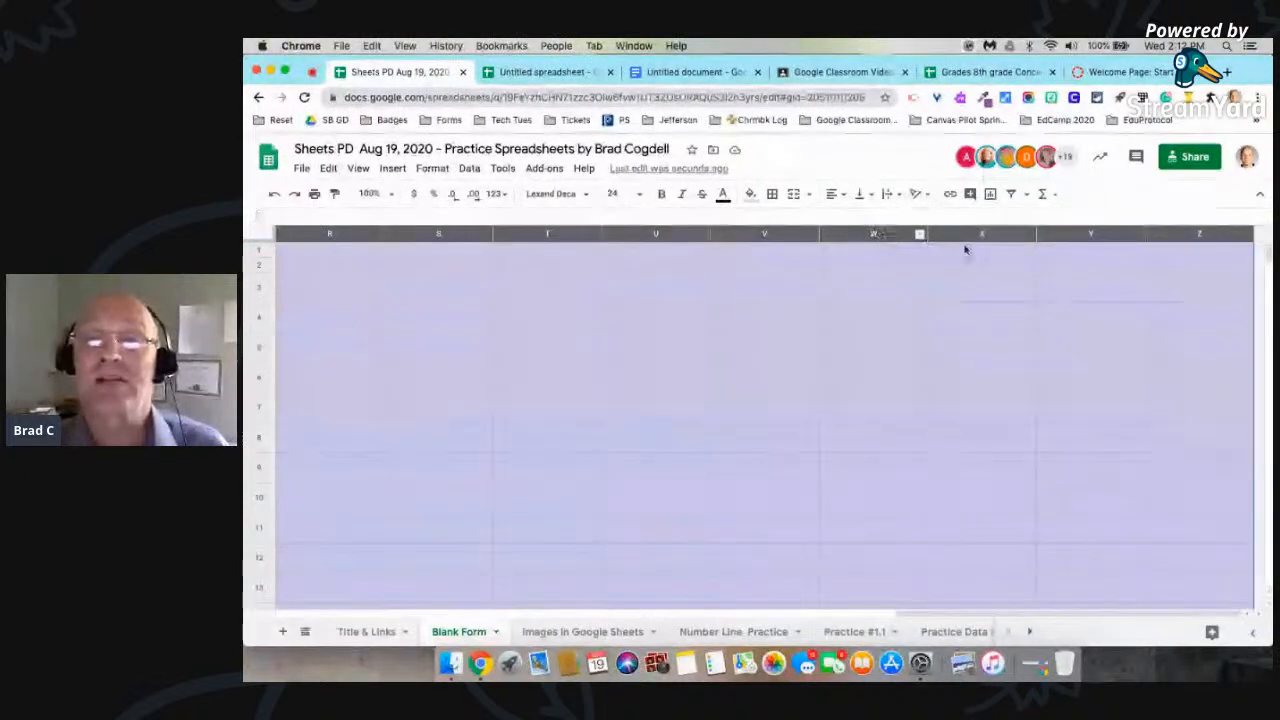
pyautogui.rightClick(862, 234)
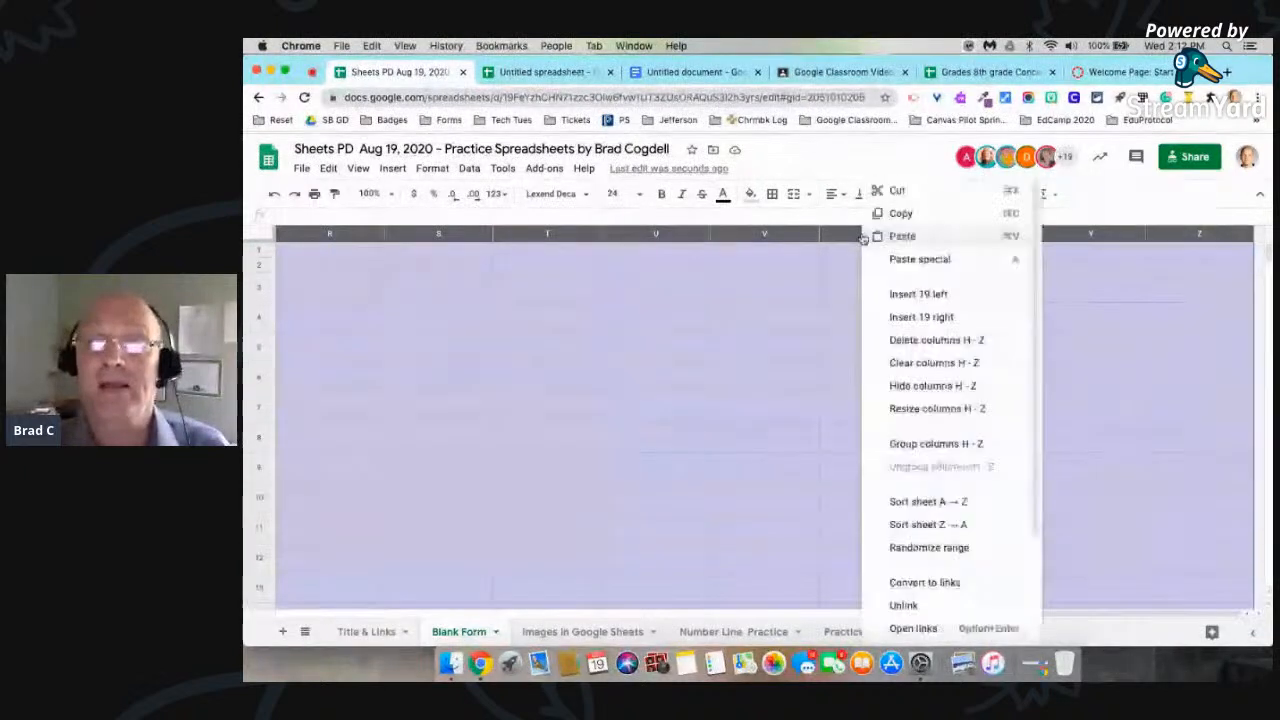
pyautogui.click(930, 344)
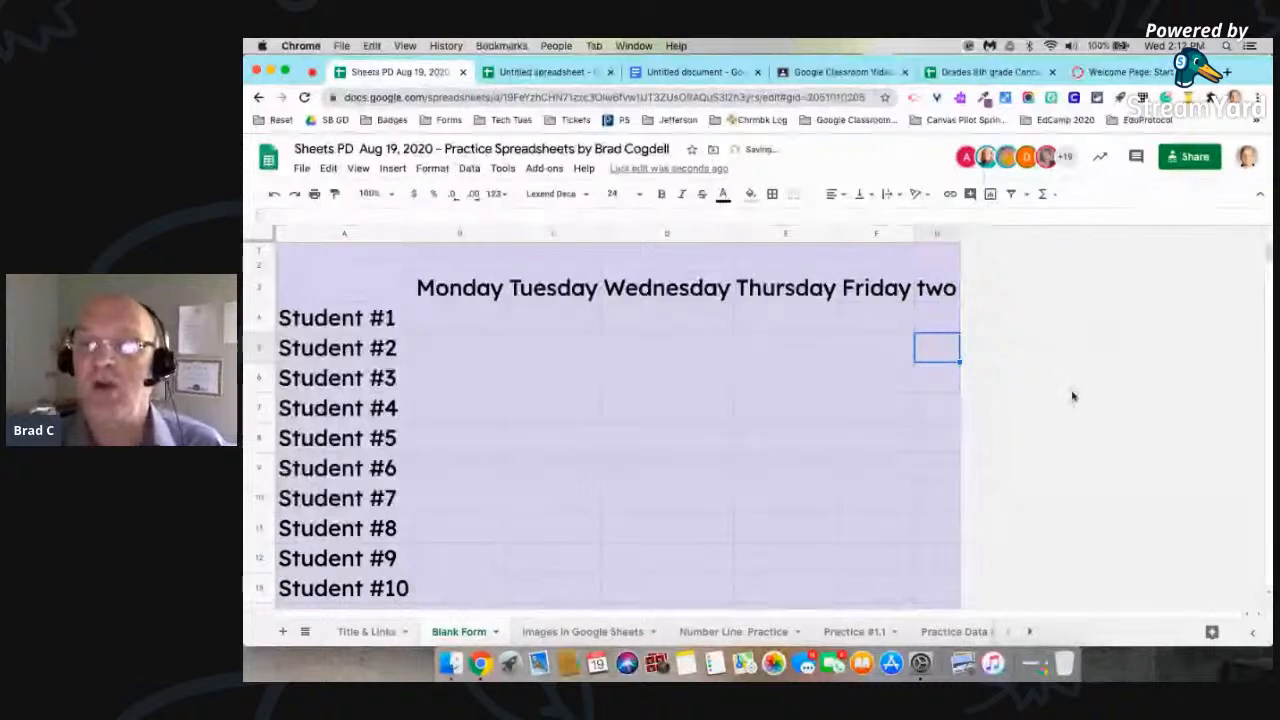
# Step: Insert one blank column immediately to the right of column G
pyautogui.press('Down')
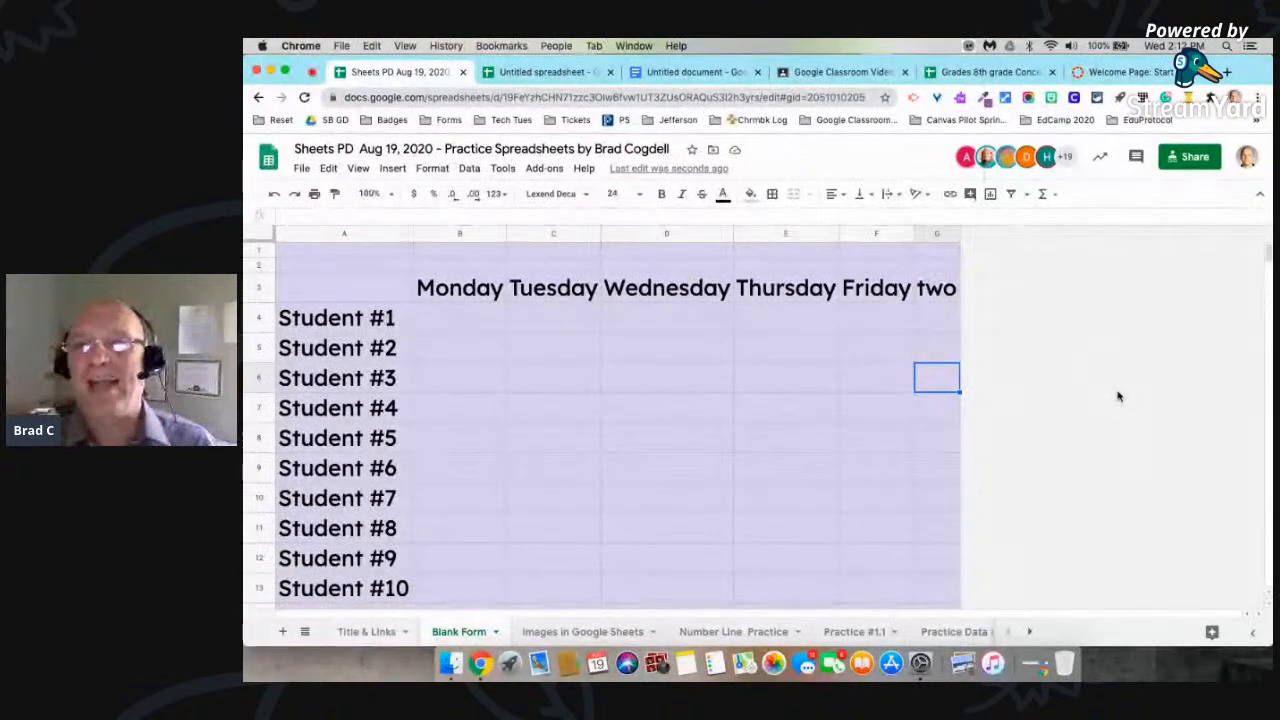
pyautogui.click(939, 236)
pyautogui.rightClick(939, 236)
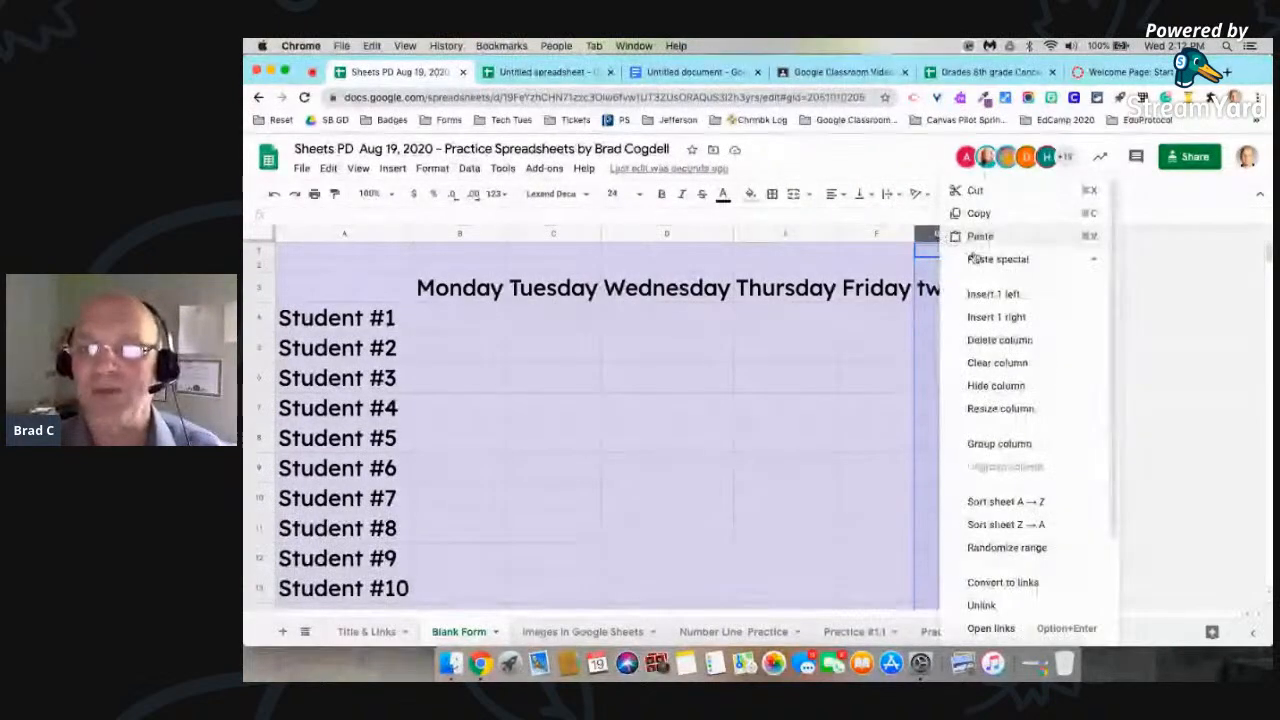
pyautogui.click(1012, 318)
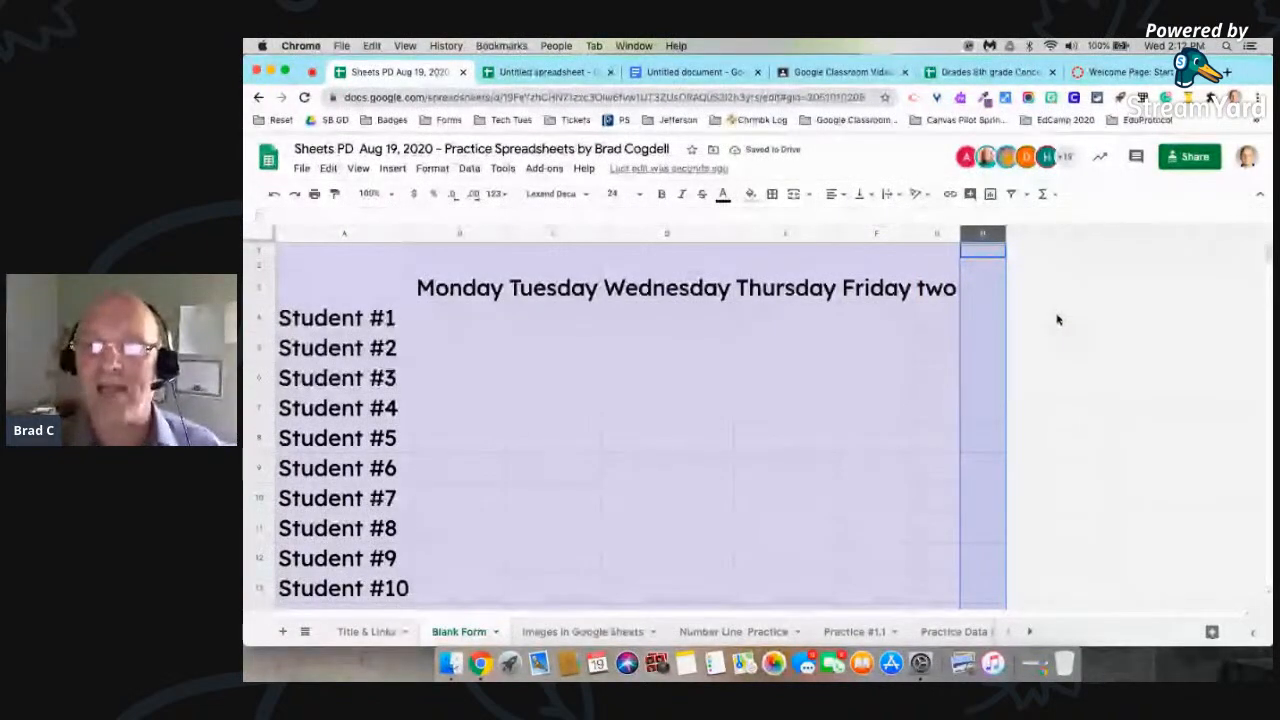
# Step: Select rows 25 through 611 below the student list and delete them
pyautogui.scroll(-6, 1057, 320)
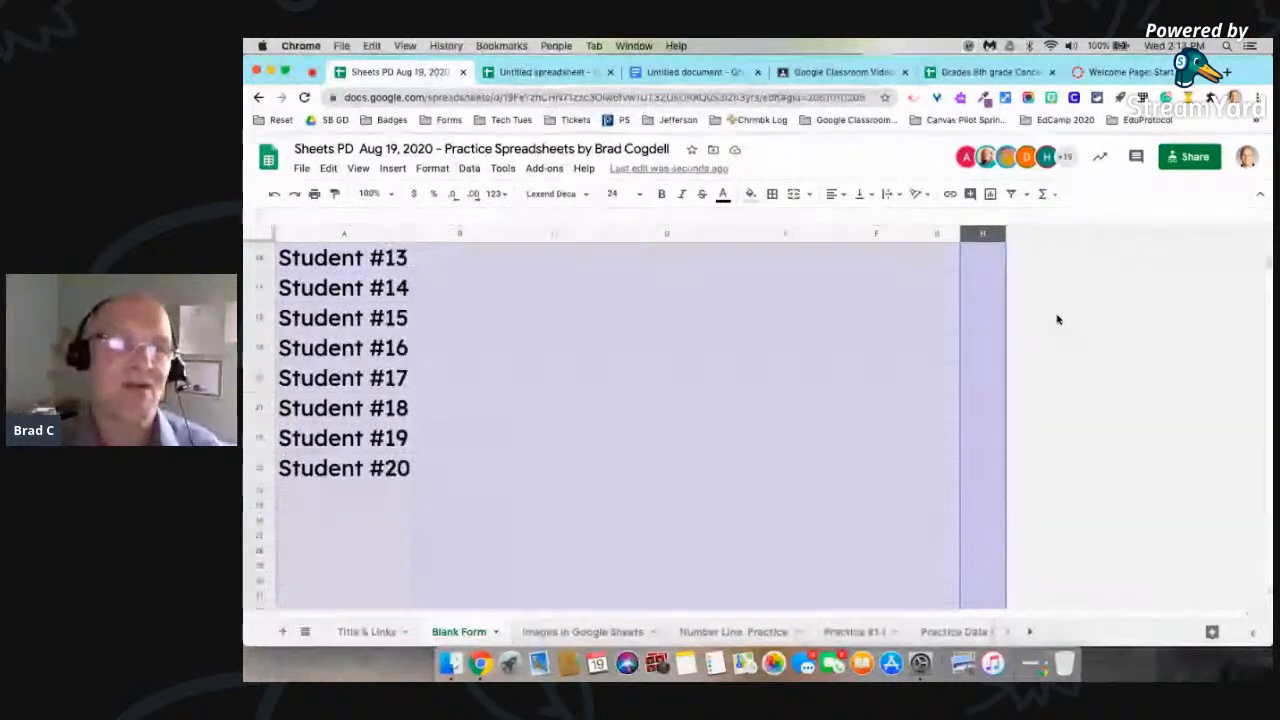
pyautogui.scroll(-3, 1057, 320)
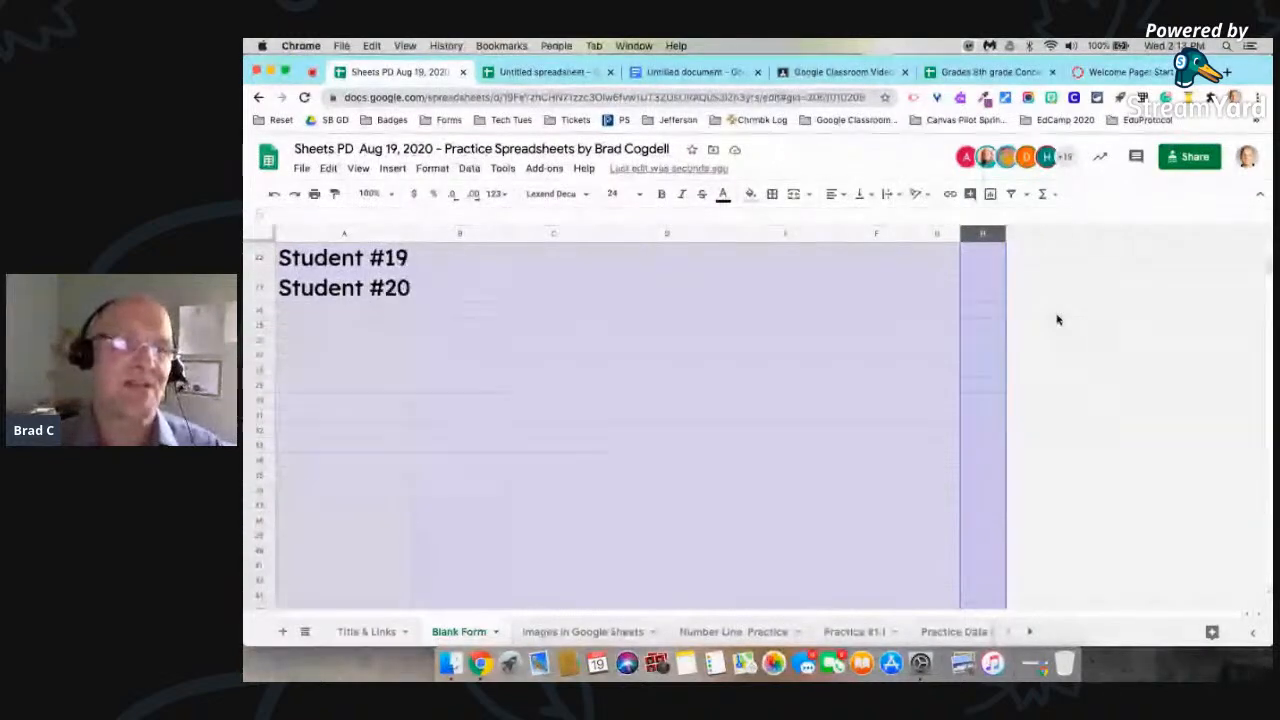
pyautogui.click(260, 324)
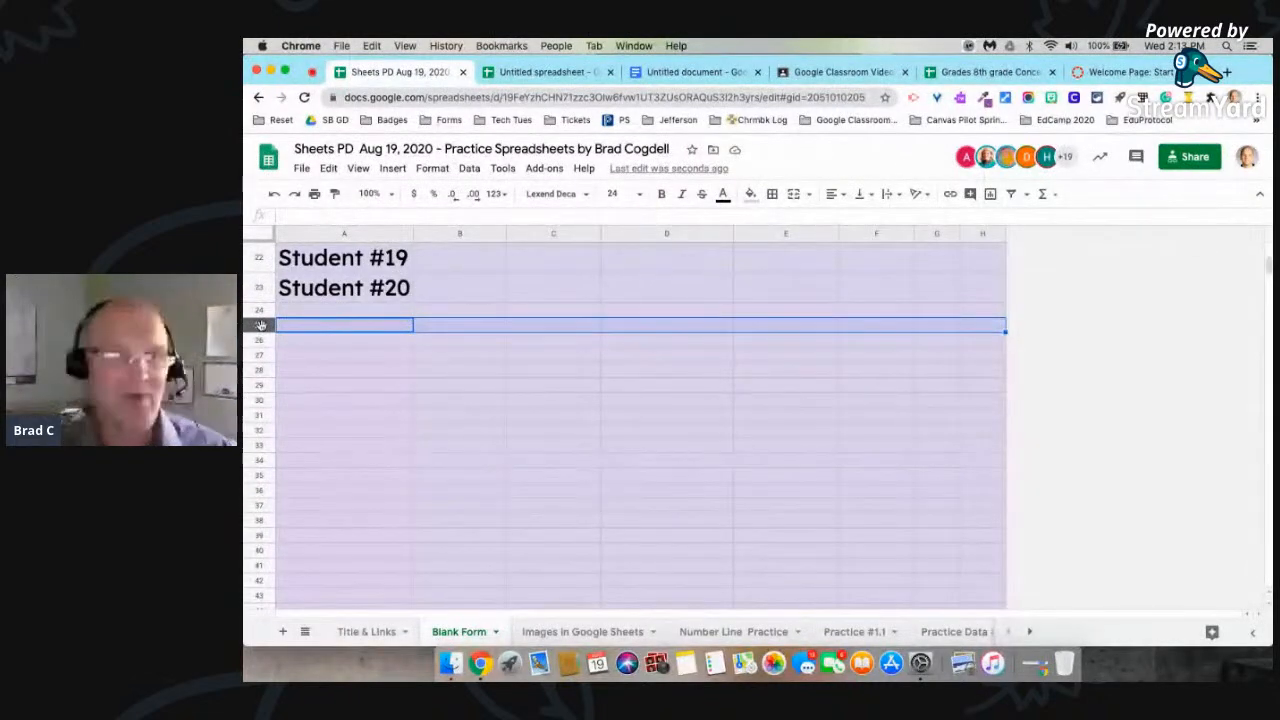
pyautogui.click(307, 358)
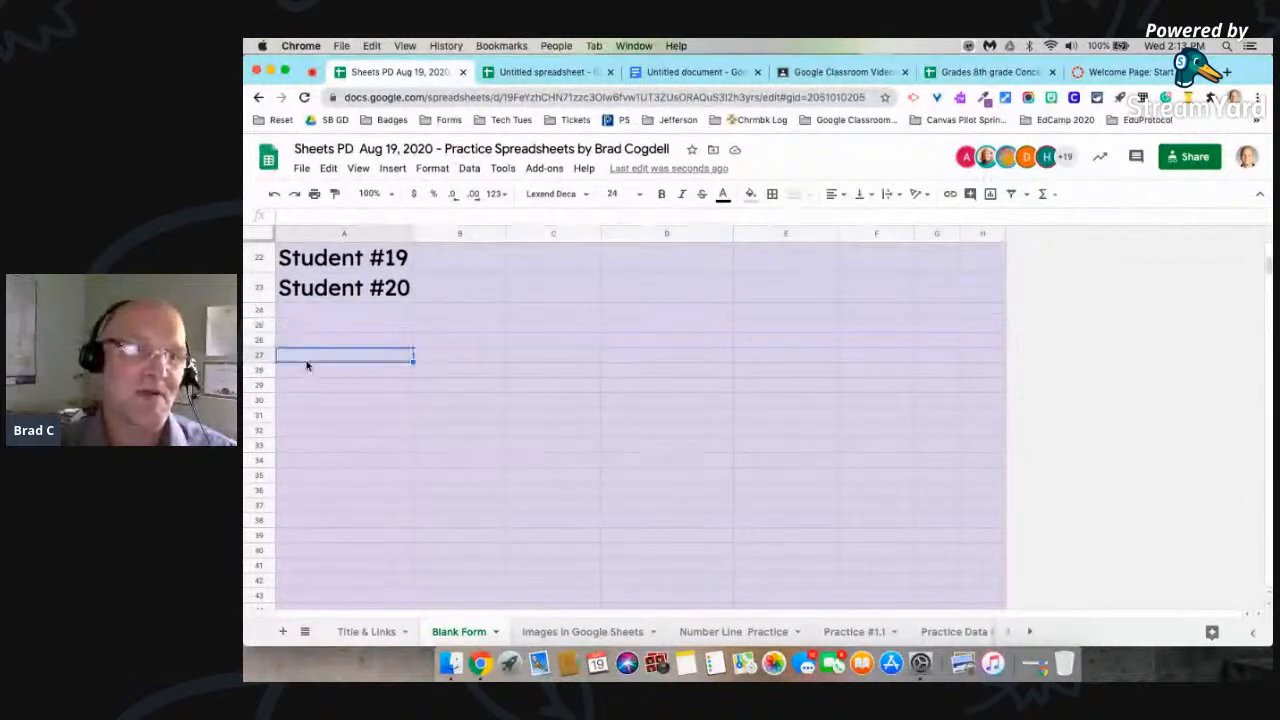
pyautogui.click(257, 324)
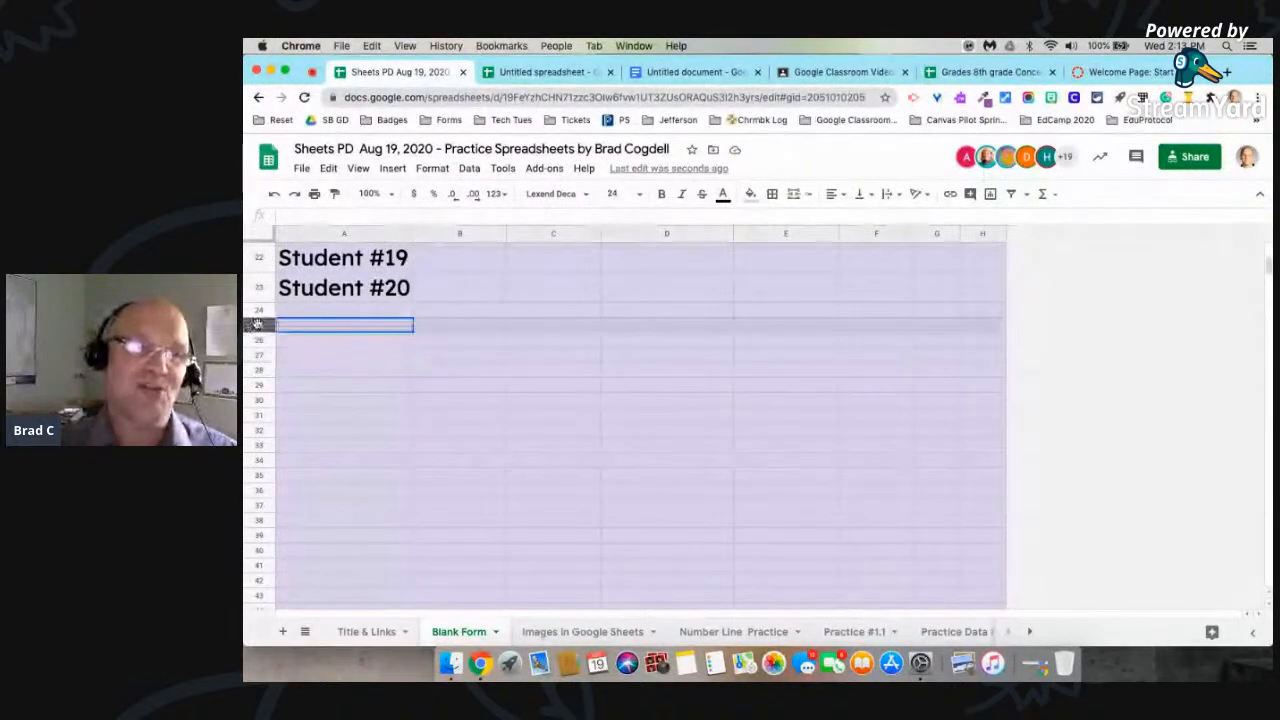
pyautogui.scroll(-10, 257, 324)
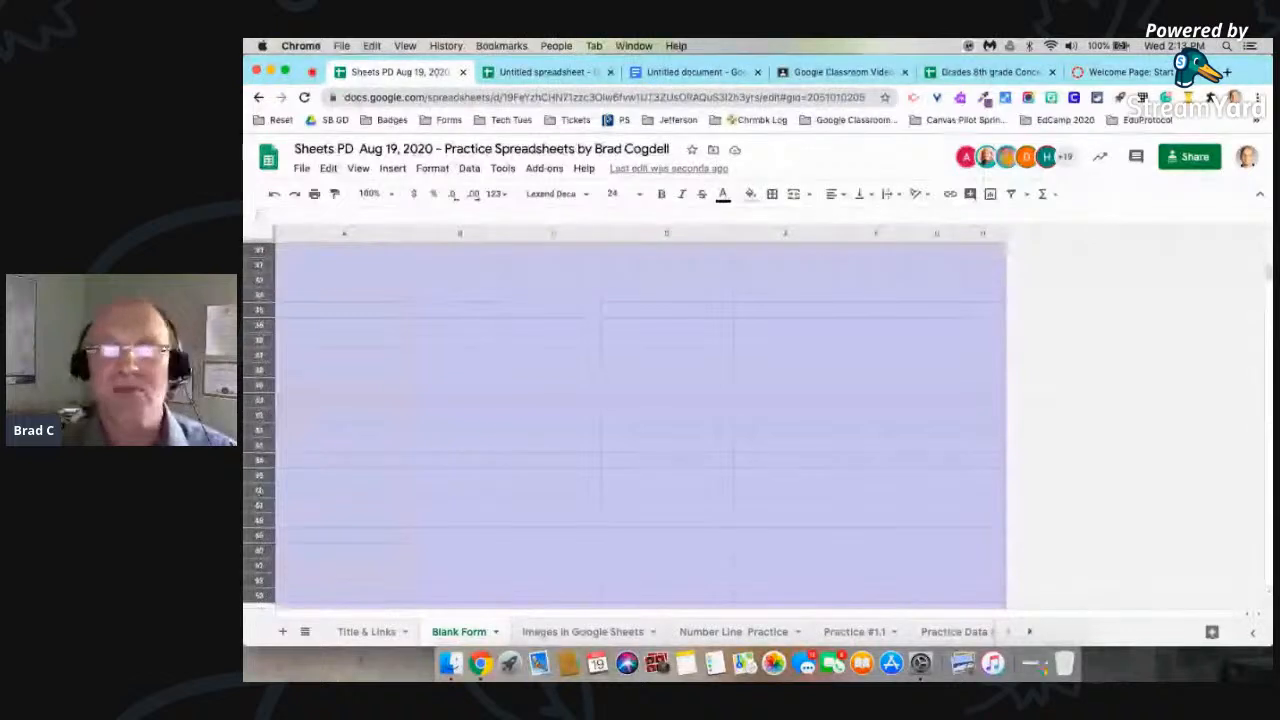
pyautogui.scroll(-15, 640, 425)
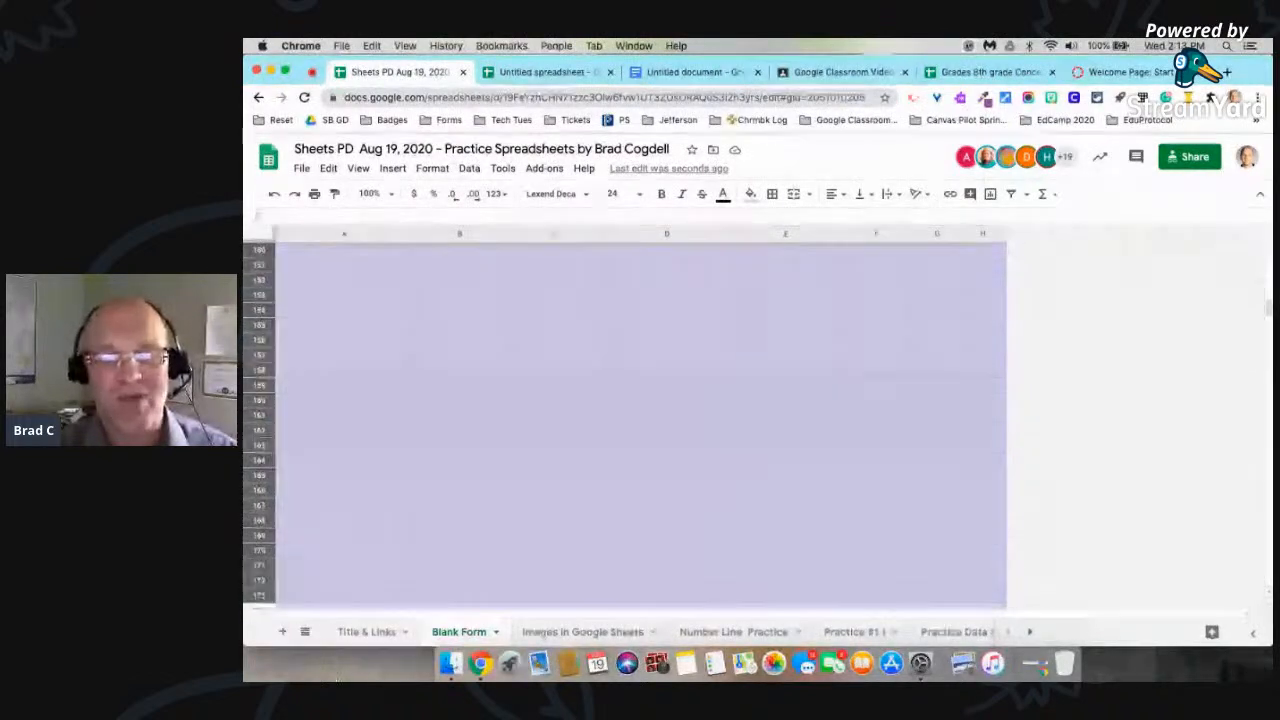
pyautogui.scroll(-7, 640, 425)
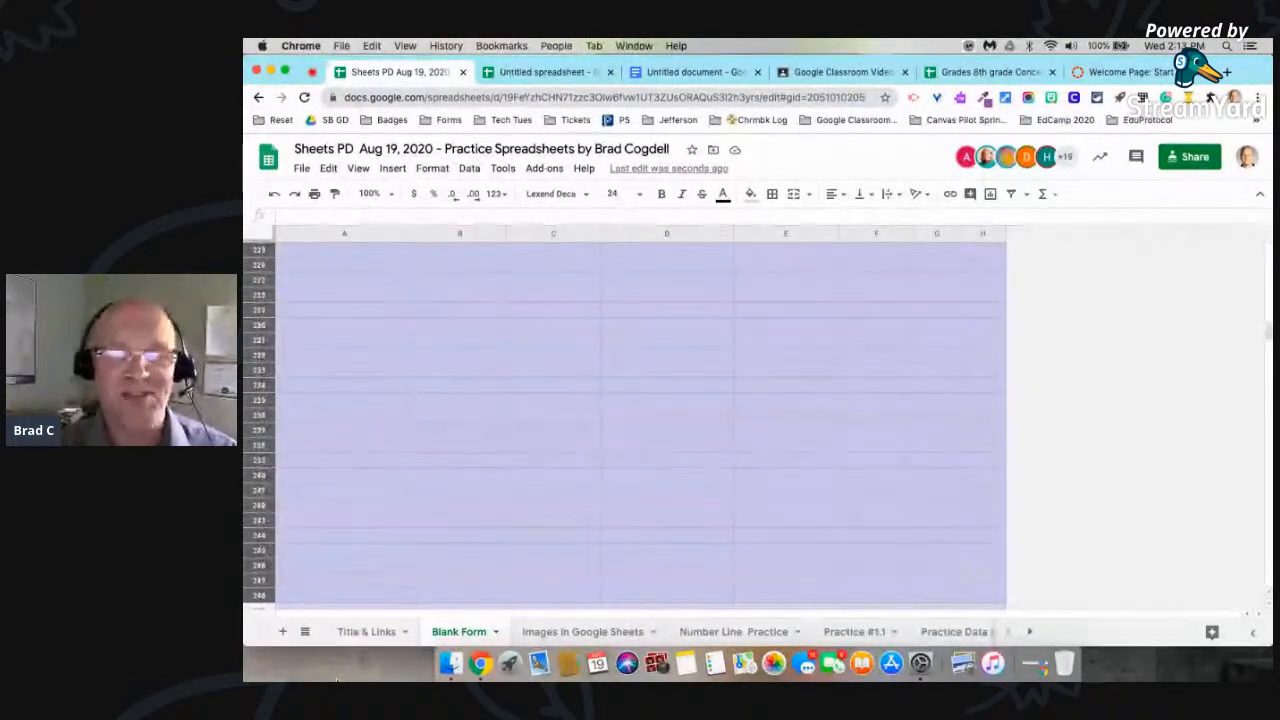
pyautogui.scroll(-7, 640, 425)
pyautogui.scroll(-3, 640, 425)
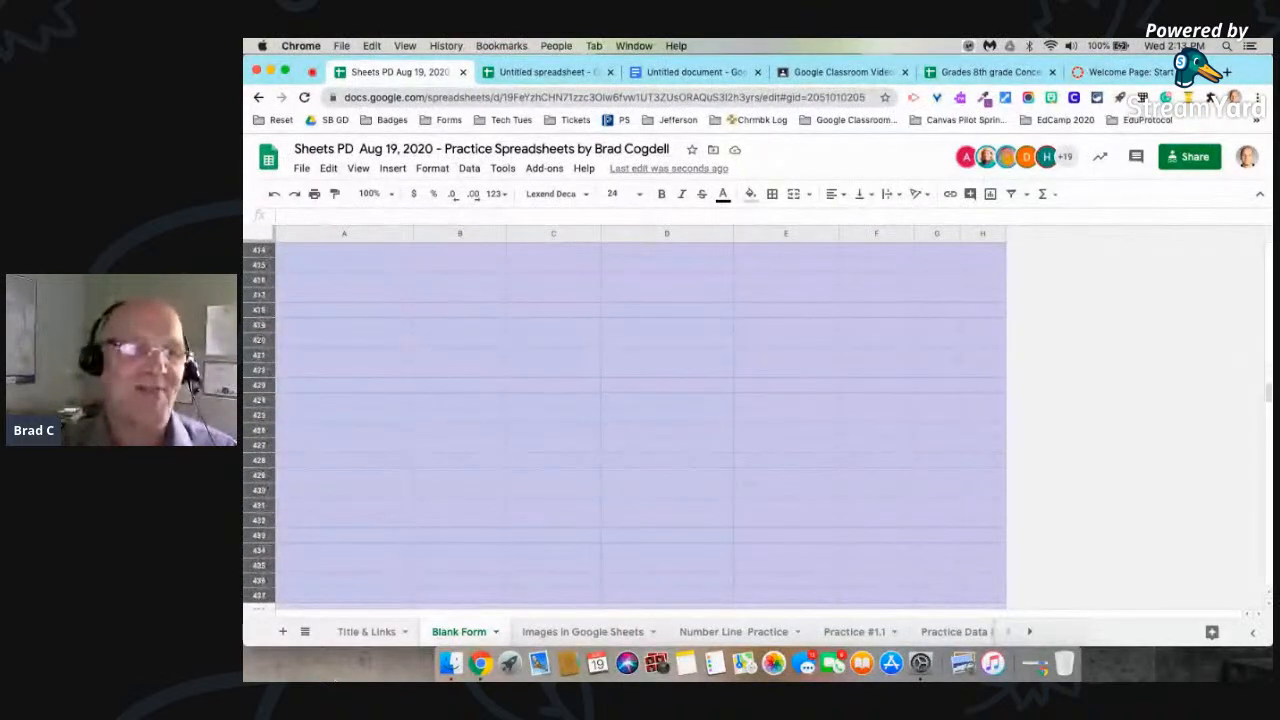
pyautogui.scroll(-20, 640, 425)
pyautogui.moveTo(412, 681); pyautogui.dragTo(412, 680)
pyautogui.scroll(-10, 480, 500)
pyautogui.scroll(10, 517, 456)
pyautogui.scroll(10, 517, 456)
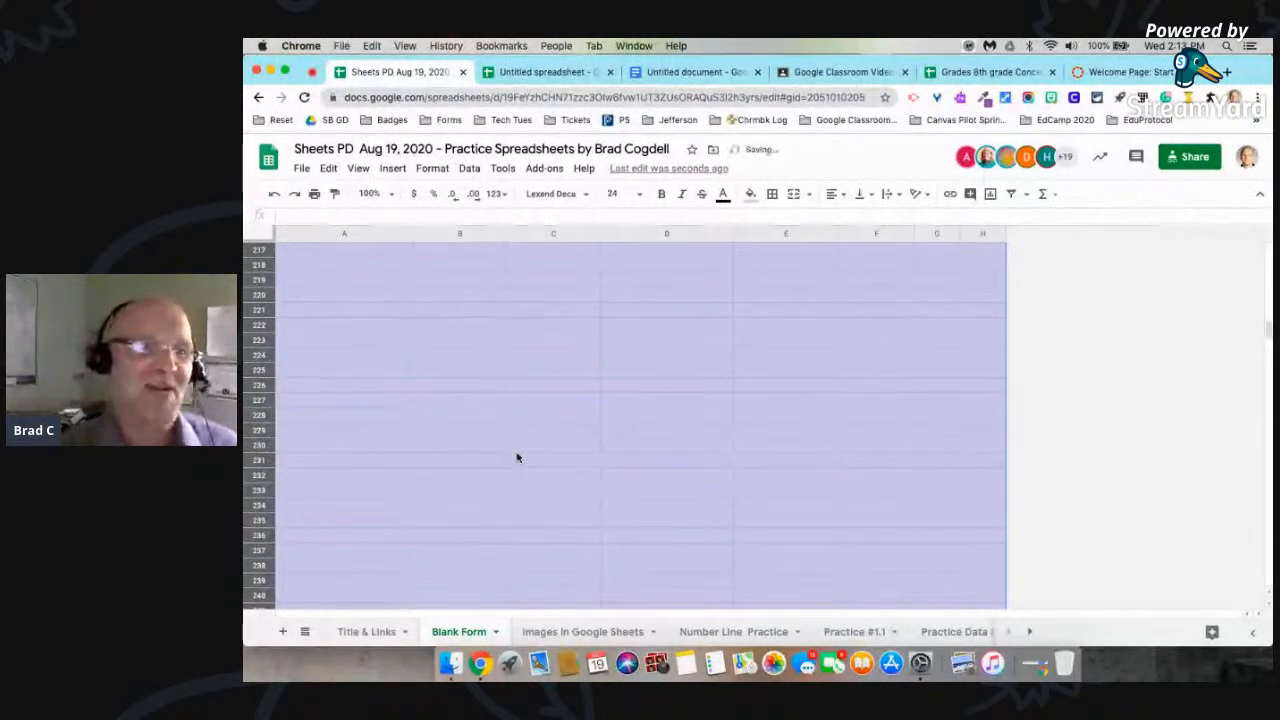
pyautogui.rightClick(257, 352)
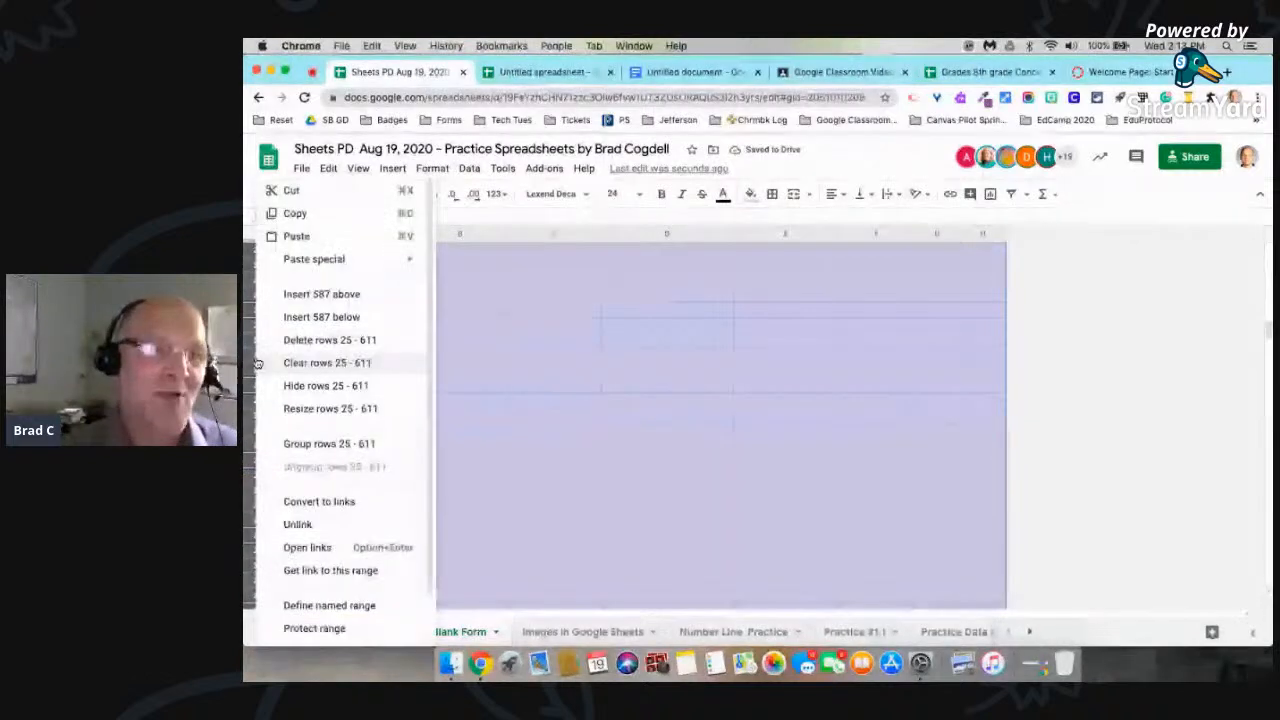
pyautogui.click(333, 342)
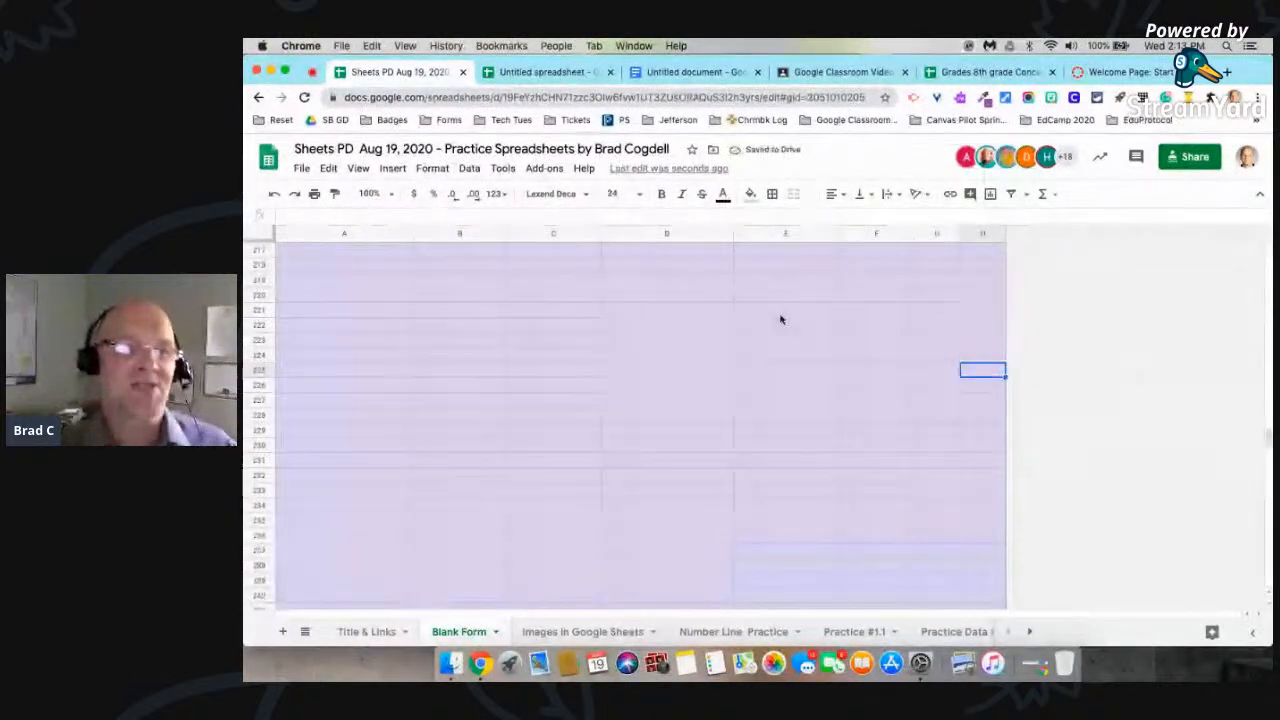
# Step: Delete all the remaining empty rows below the student list, rows 25 through 414
pyautogui.scroll(10, 781, 320)
pyautogui.scroll(15, 389, 434)
pyautogui.scroll(15, 389, 434)
pyautogui.scroll(-2, 389, 434)
pyautogui.click(258, 441)
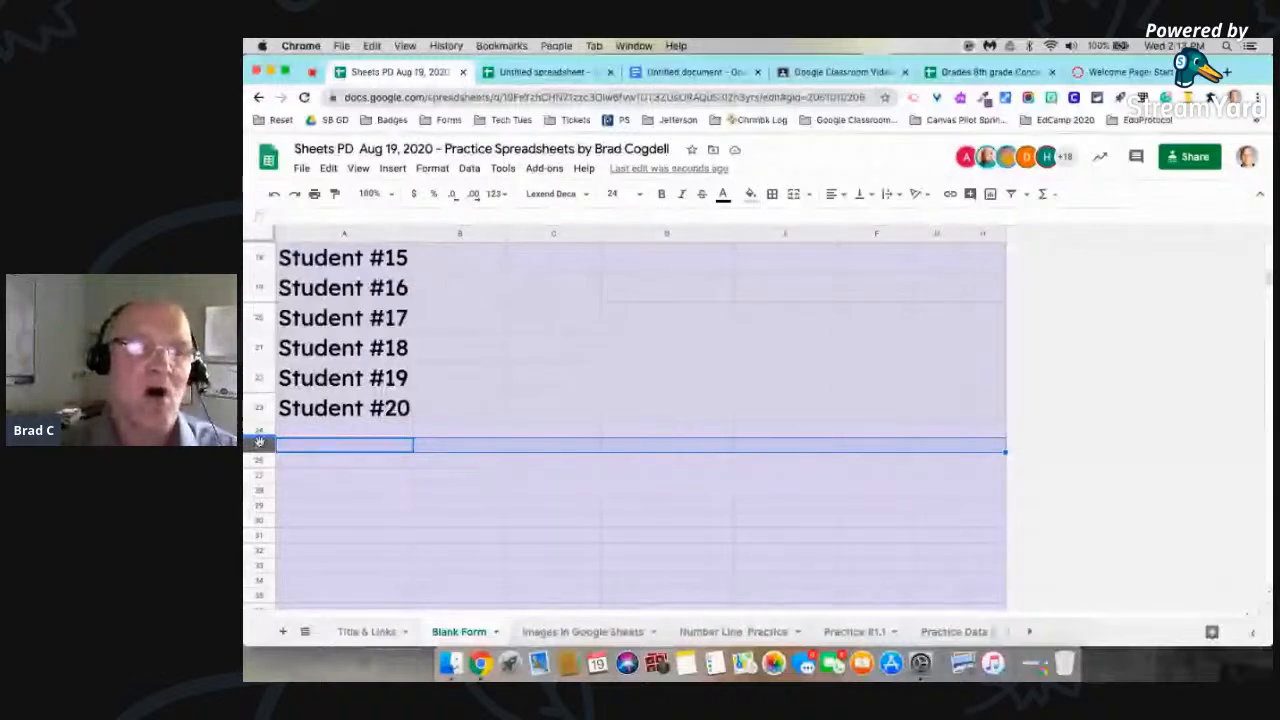
pyautogui.press('super+shift+Down')
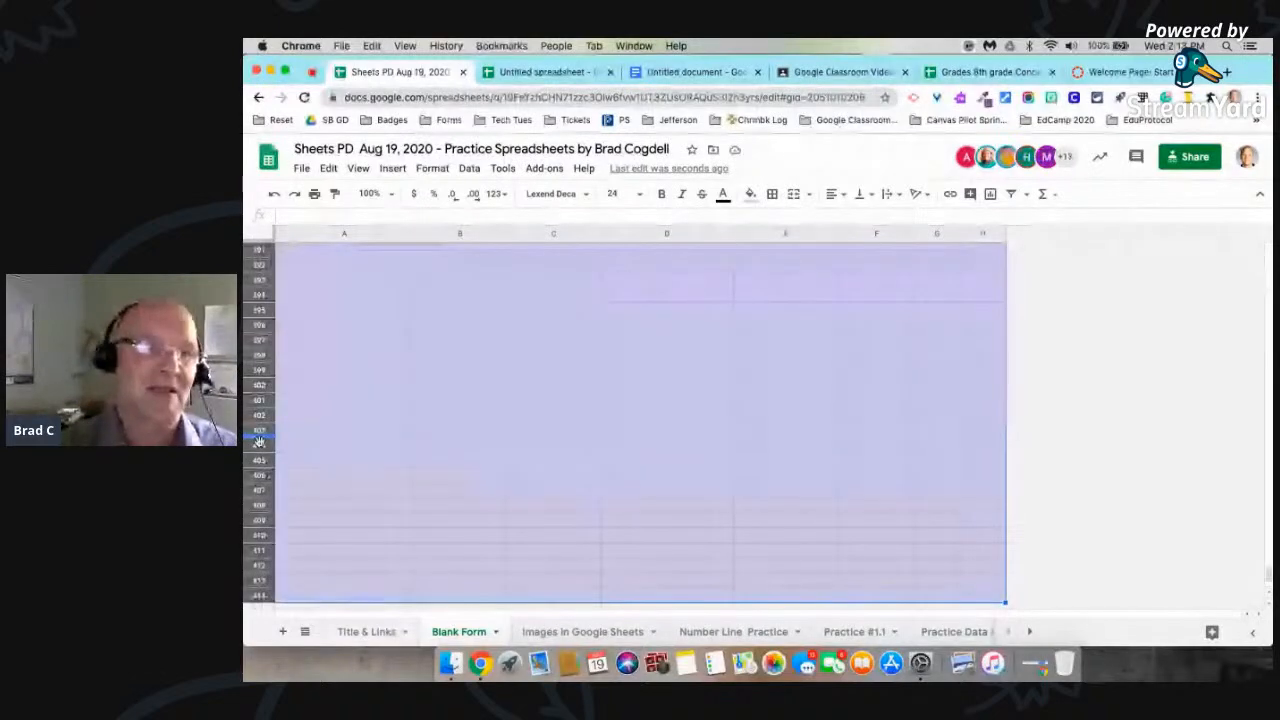
pyautogui.rightClick(259, 441)
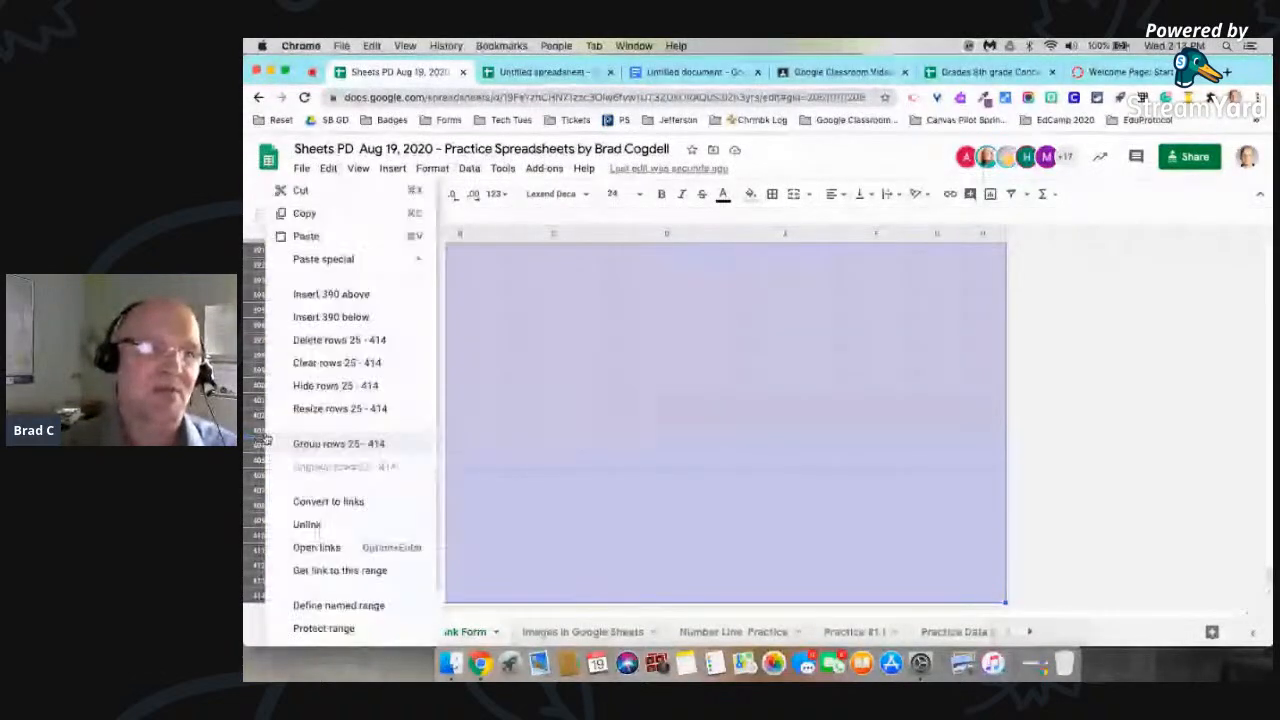
pyautogui.click(338, 340)
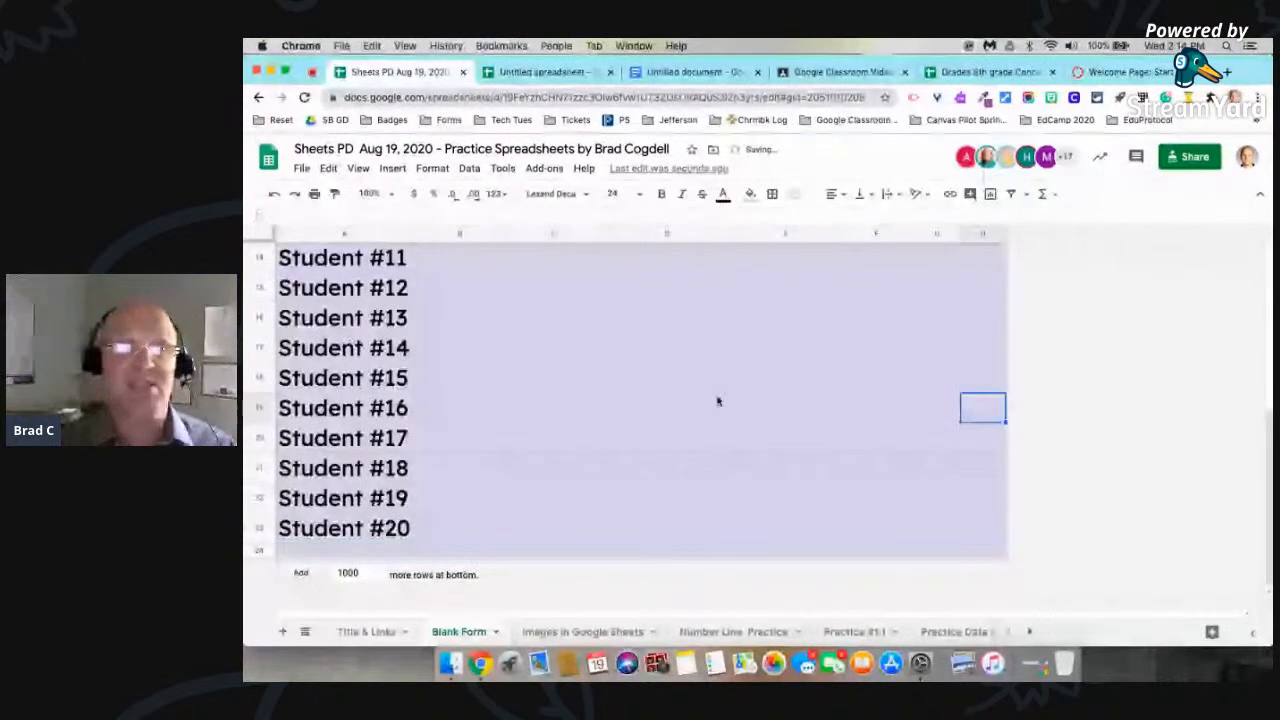
# Step: Look over the trimmed sheet from the weekday header row down to the last student row
pyautogui.scroll(5, 671, 378)
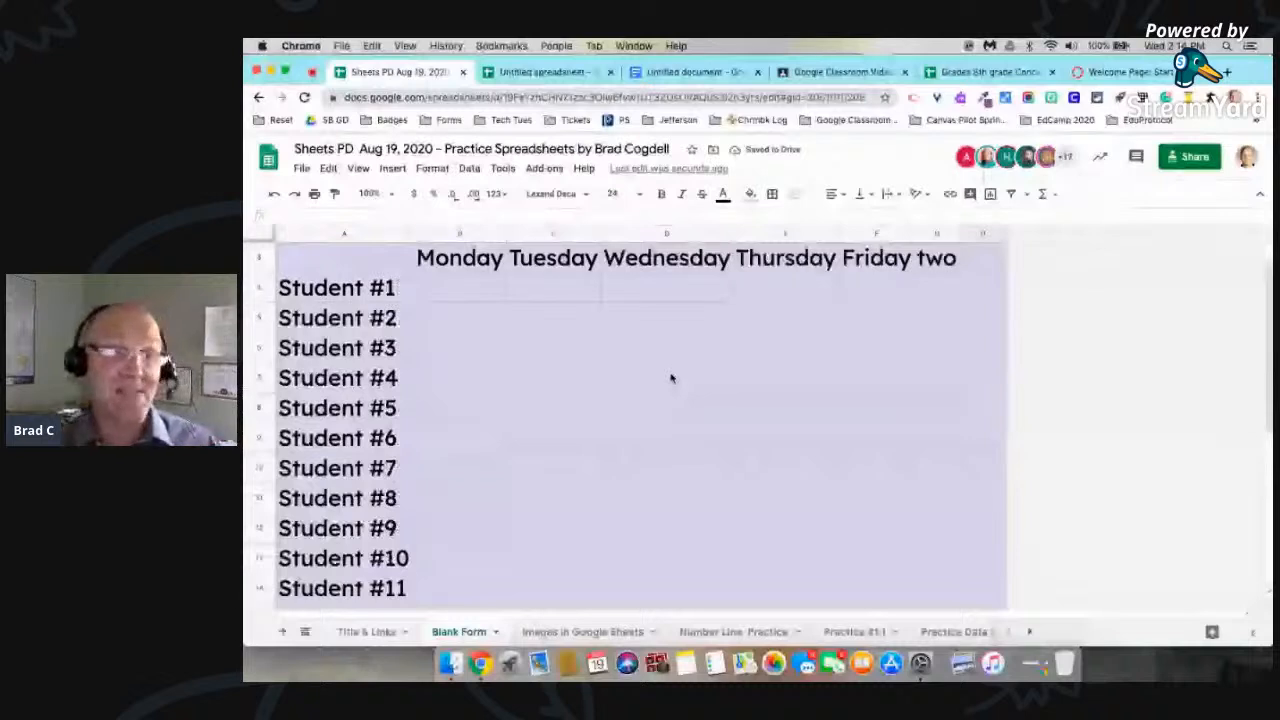
pyautogui.scroll(-5, 675, 377)
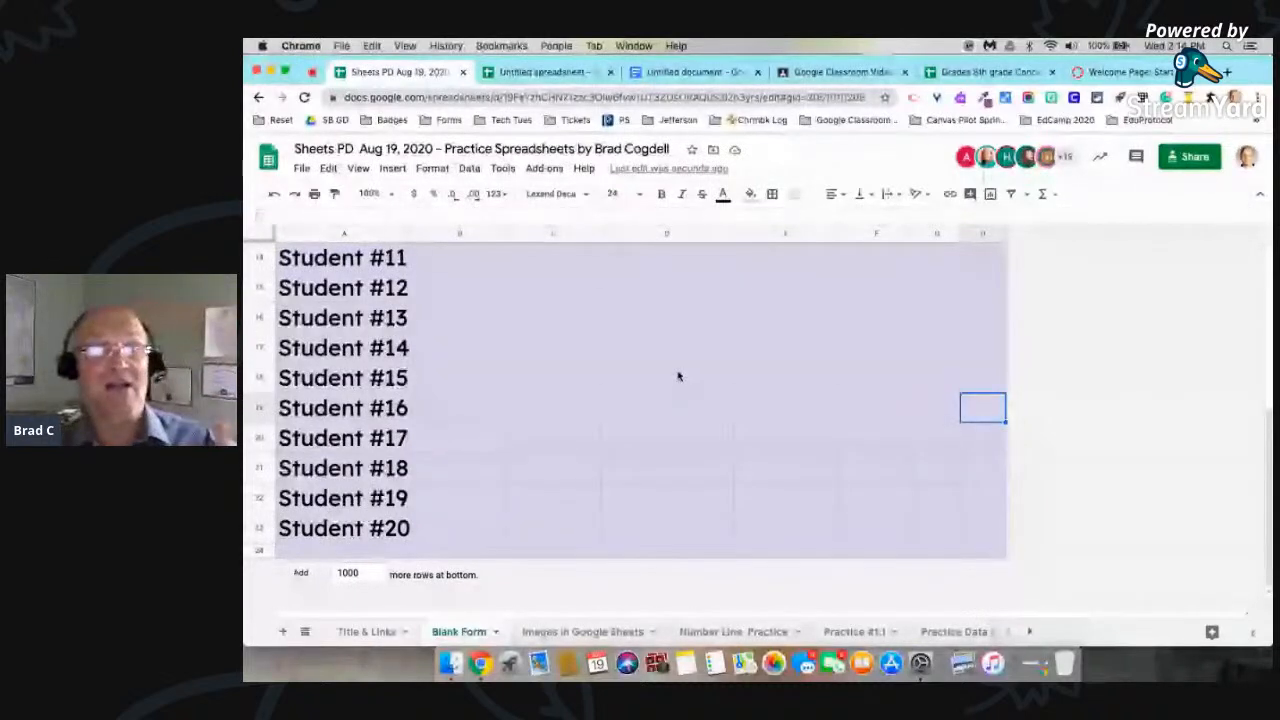
pyautogui.scroll(5, 678, 376)
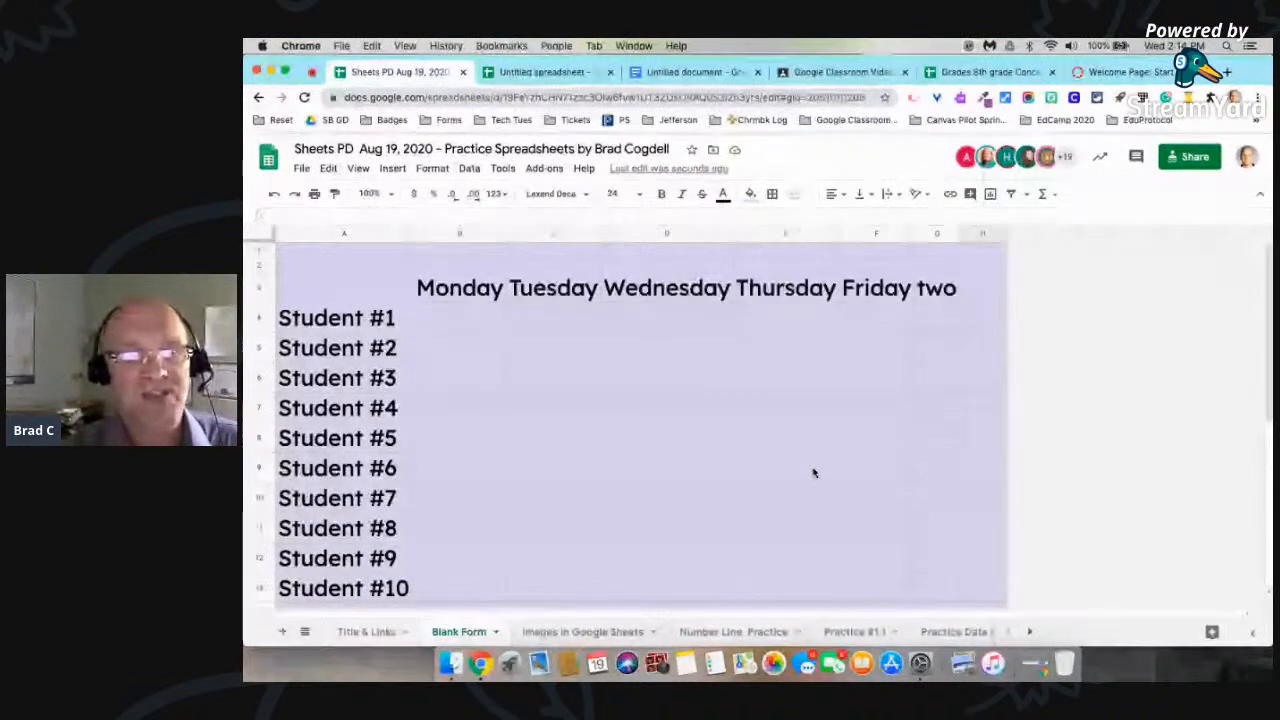
pyautogui.scroll(-3, 813, 473)
pyautogui.scroll(-1, 813, 473)
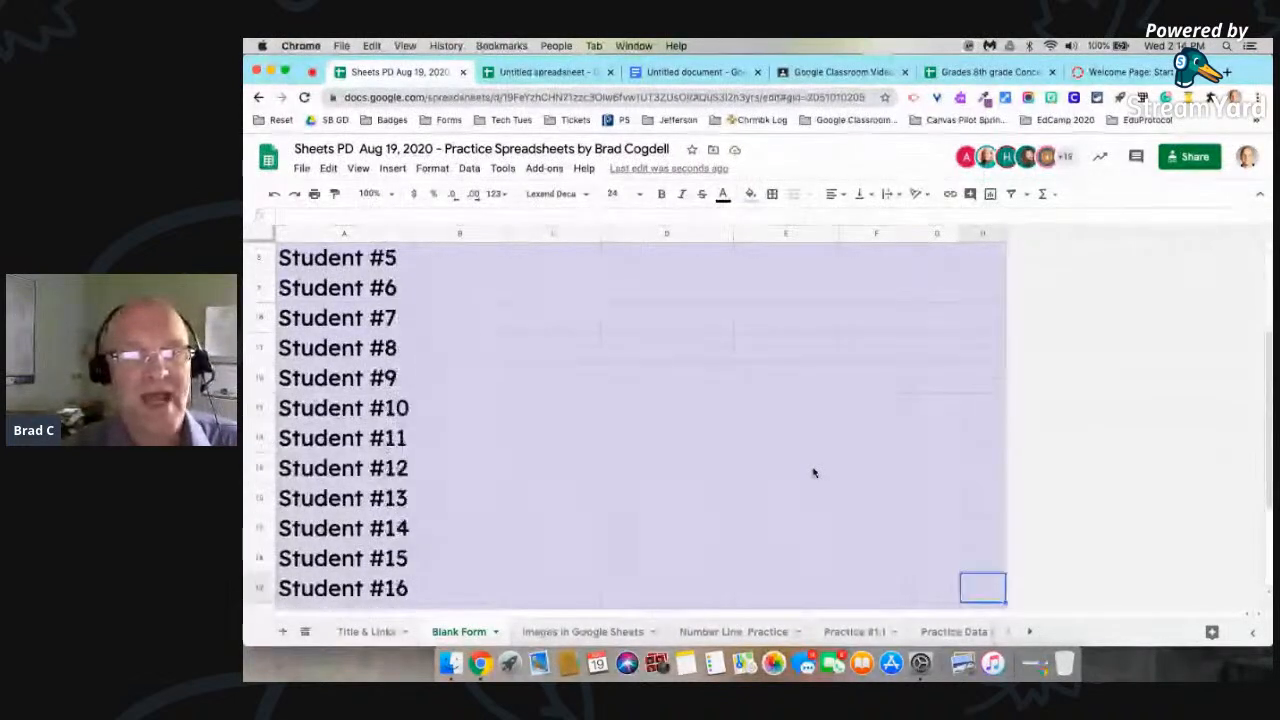
pyautogui.scroll(-3, 813, 473)
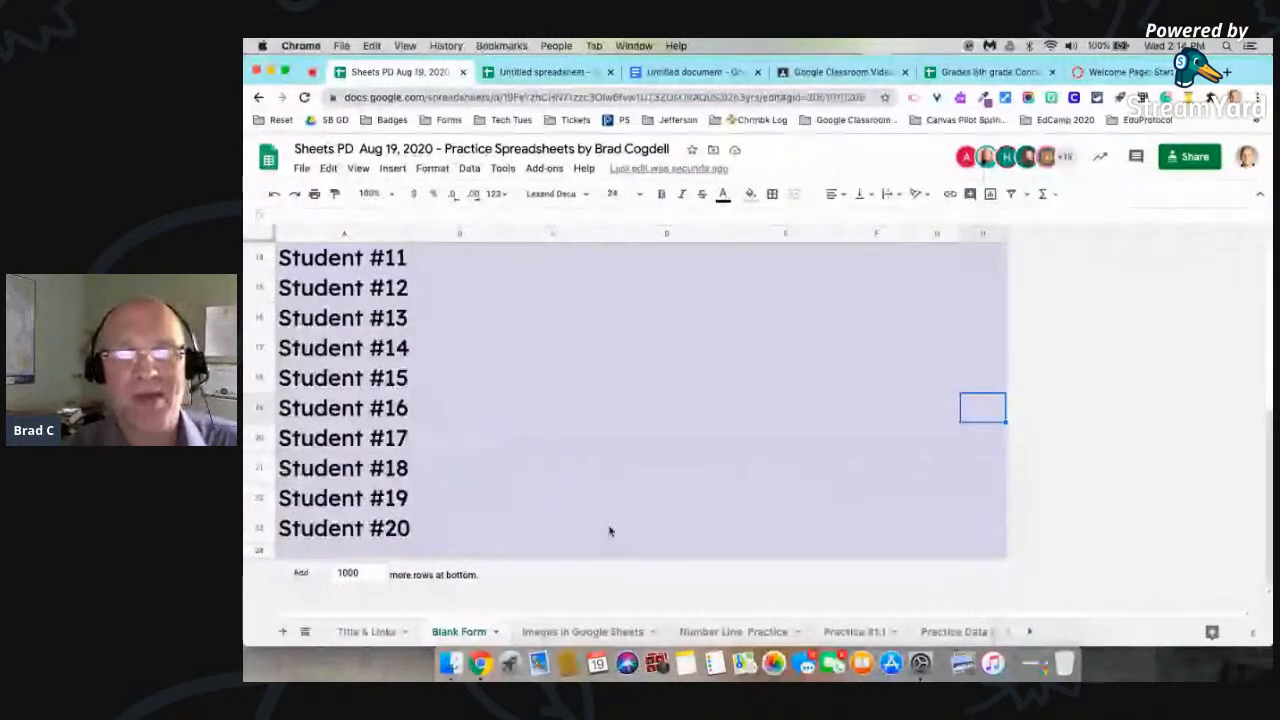
# Step: Freeze rows 1 to 3 through the weekday header, and freeze column A with the student labels
pyautogui.scroll(5, 684, 488)
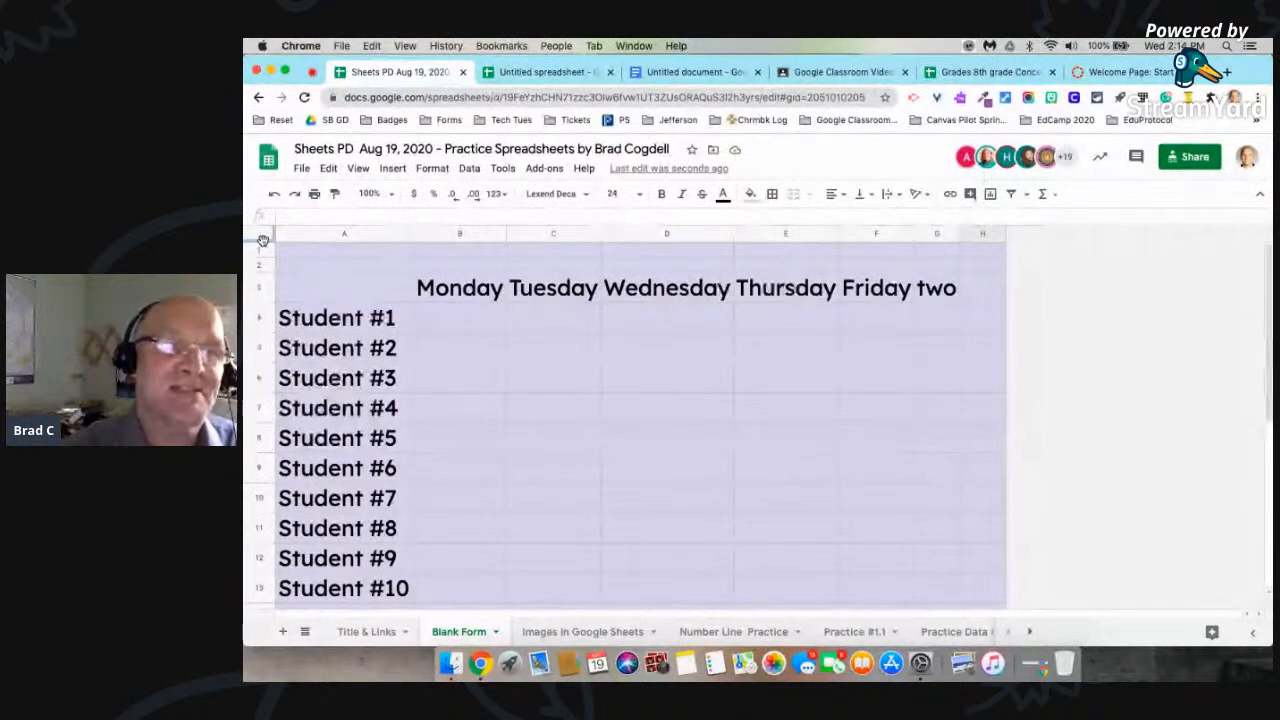
pyautogui.moveTo(263, 242); pyautogui.dragTo(271, 305)
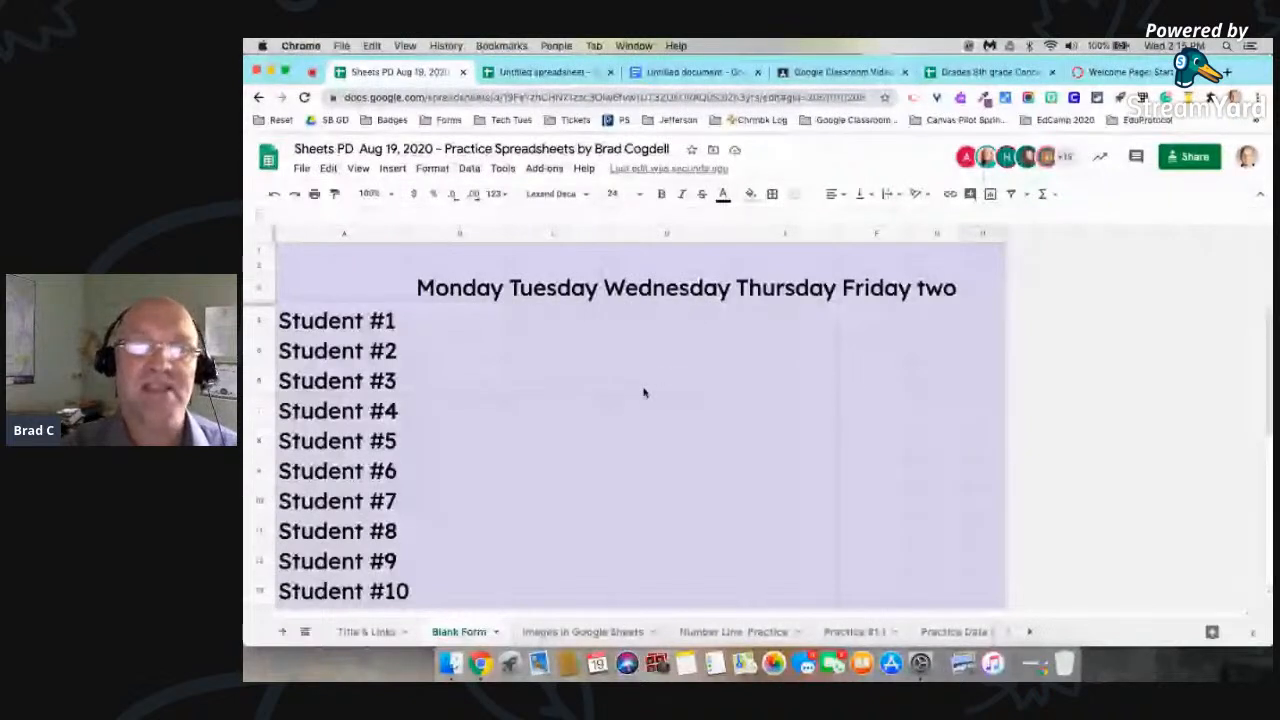
pyautogui.scroll(-5, 611, 429)
pyautogui.scroll(5, 612, 430)
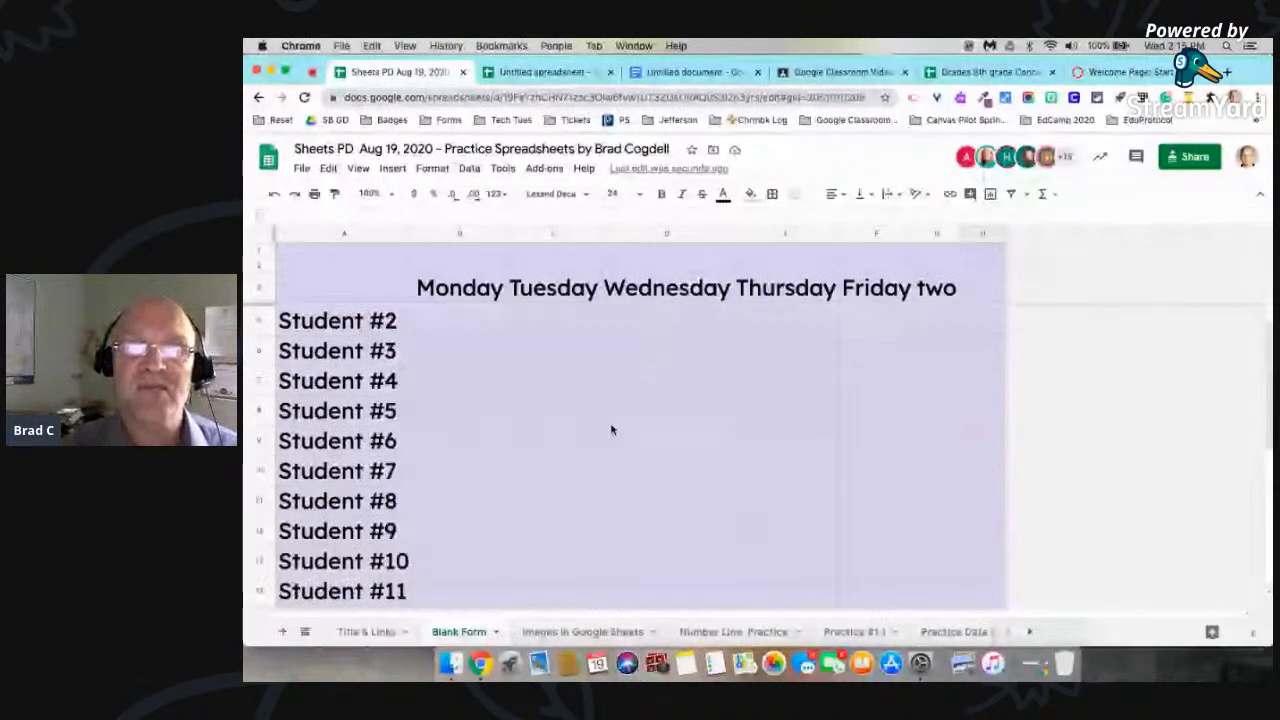
pyautogui.scroll(1, 612, 430)
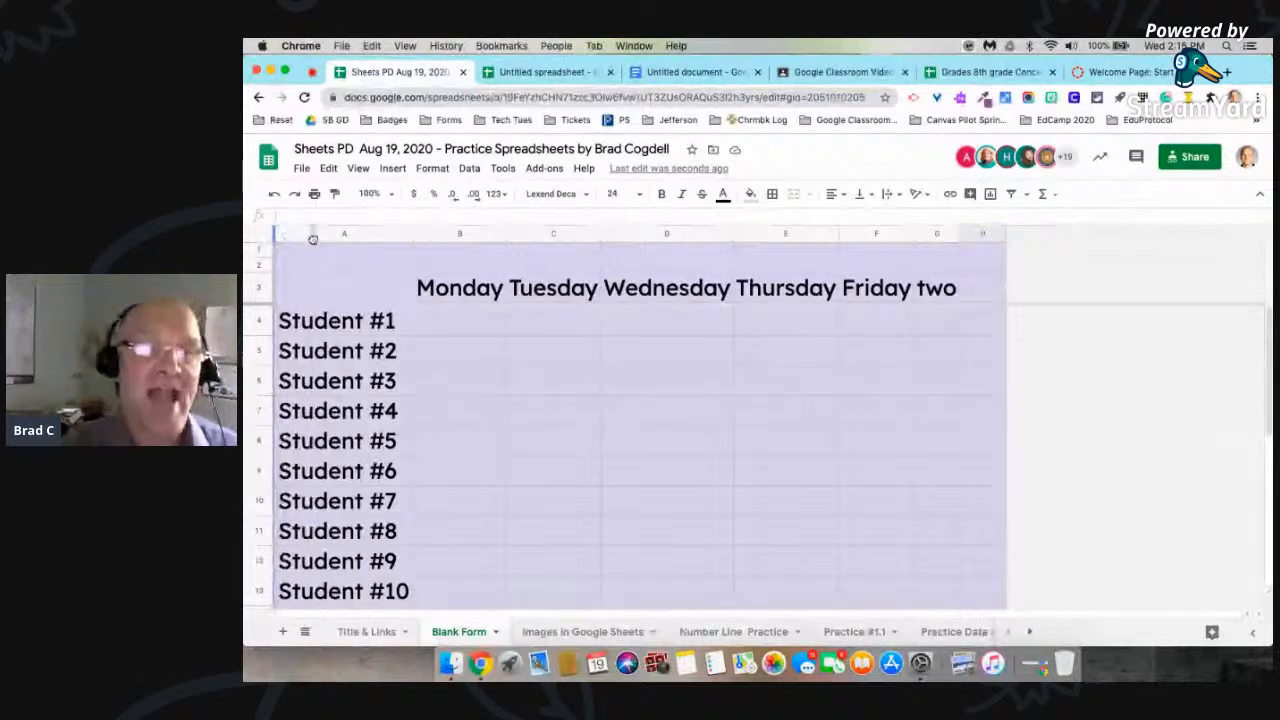
pyautogui.doubleClick(414, 234)
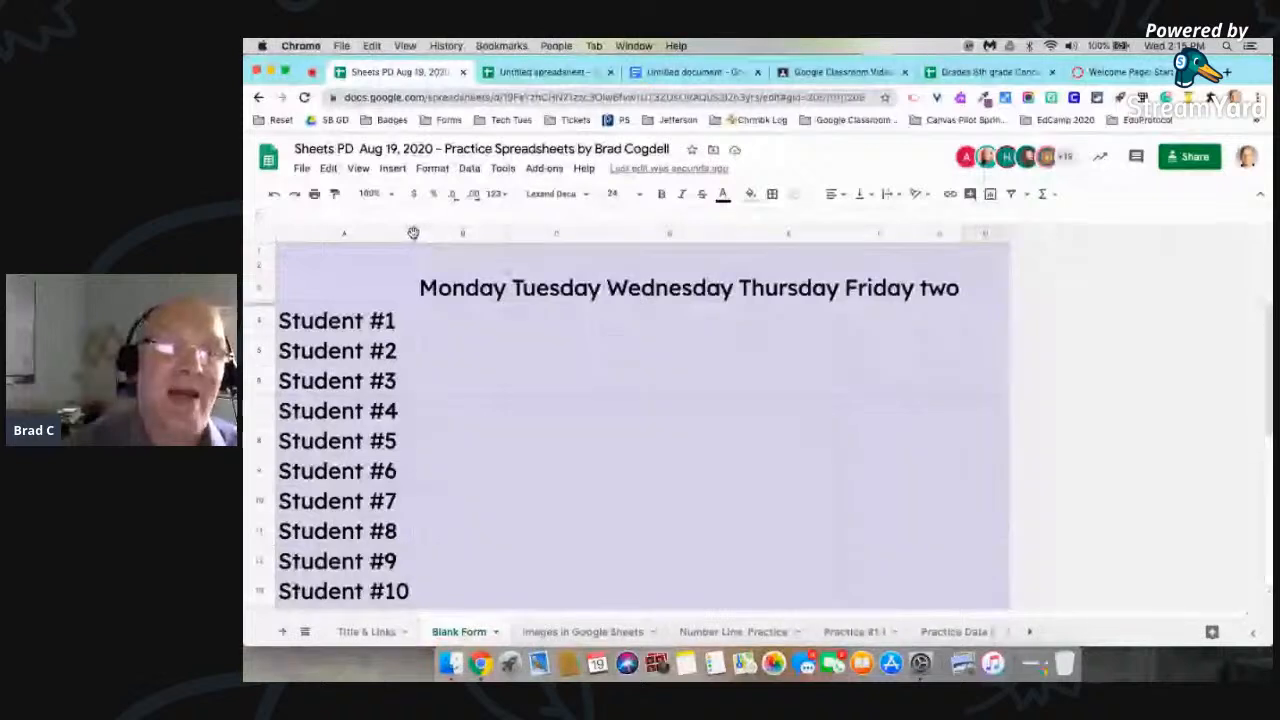
# Step: Extend the column freeze through column B, and remove both the column freeze and the row freeze
pyautogui.moveTo(413, 233); pyautogui.dragTo(506, 234)
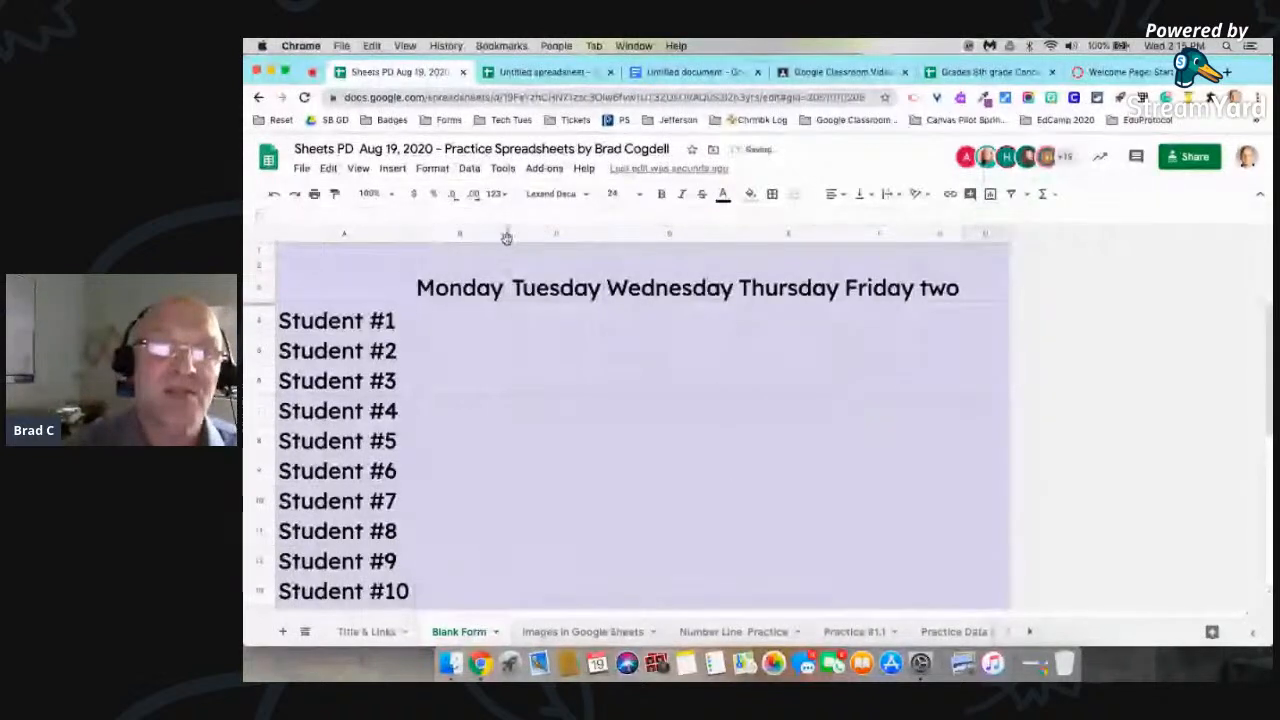
pyautogui.doubleClick(509, 237)
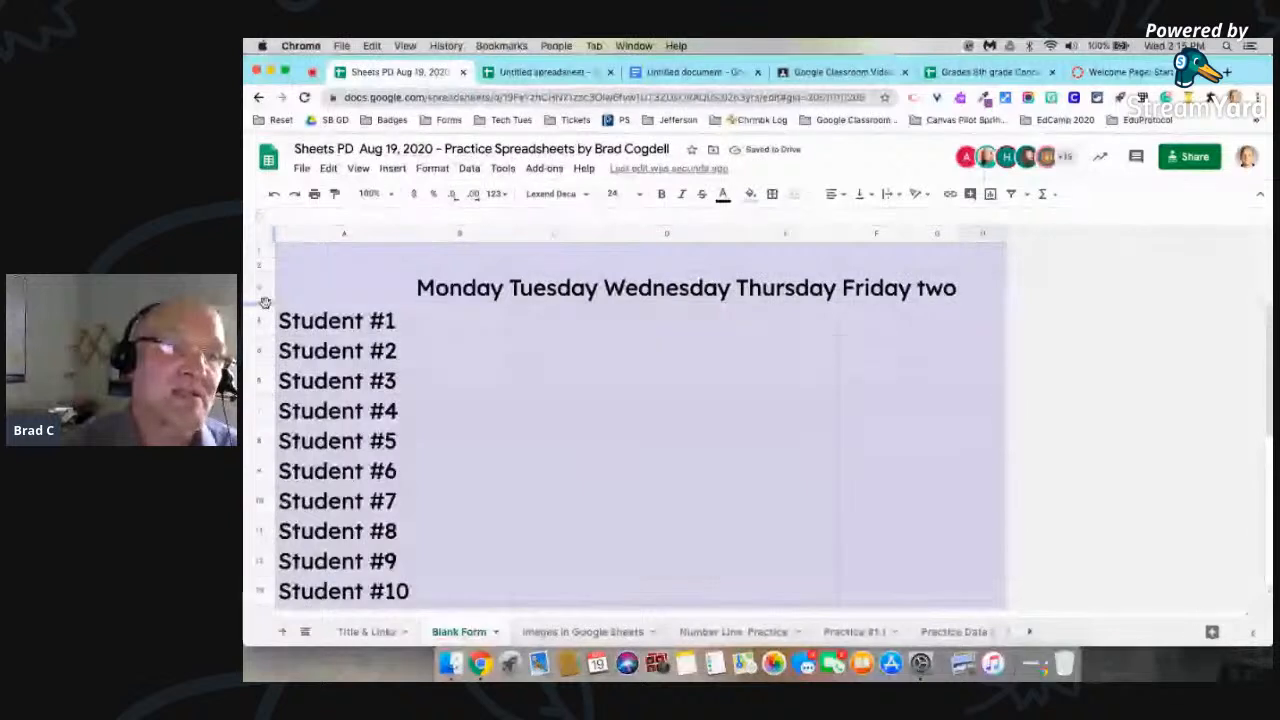
pyautogui.click(259, 244)
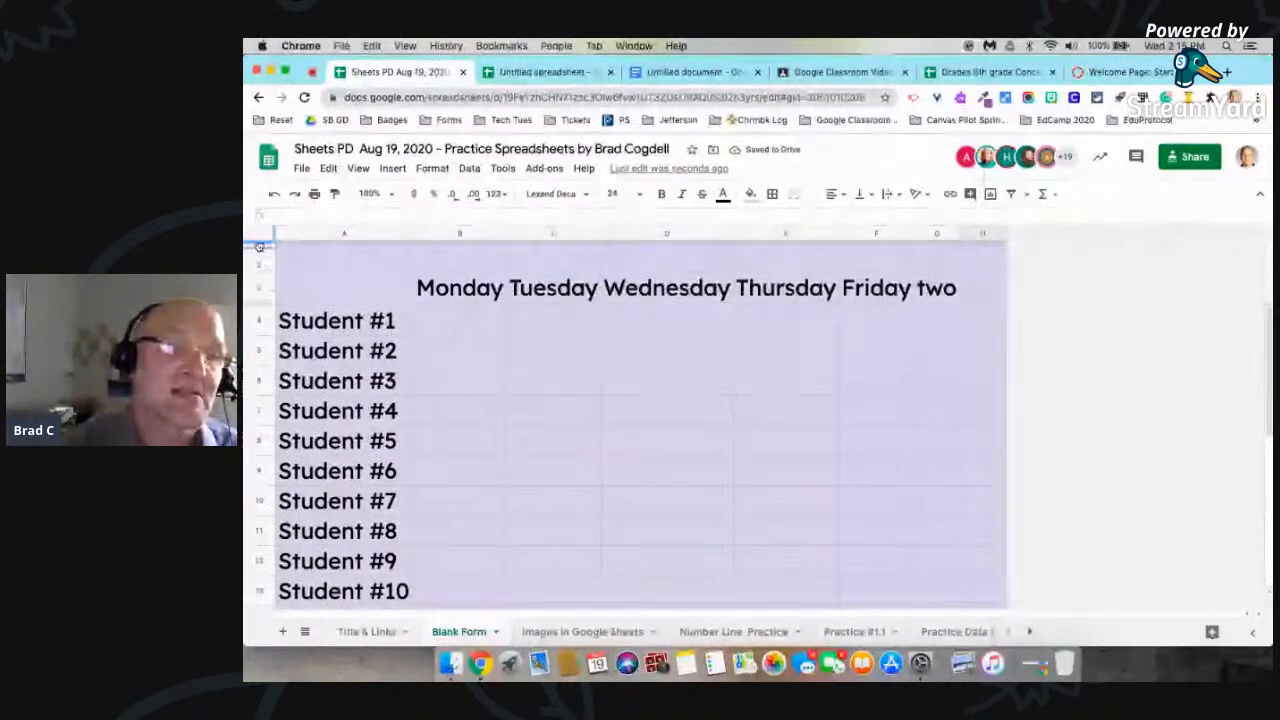
pyautogui.moveTo(259, 247); pyautogui.dragTo(260, 248)
pyautogui.click(533, 358)
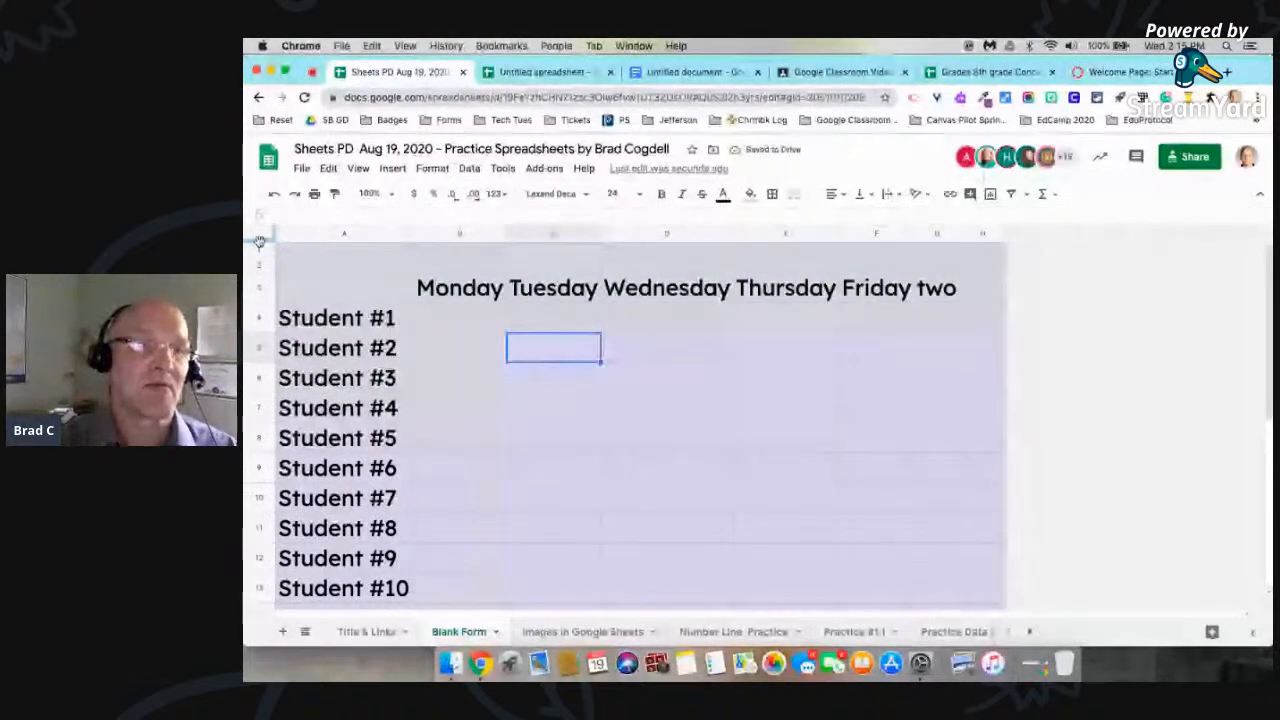
# Step: Freeze rows 1 to 3 through the weekday header again, and freeze column A with the student labels
pyautogui.moveTo(260, 243); pyautogui.dragTo(260, 302)
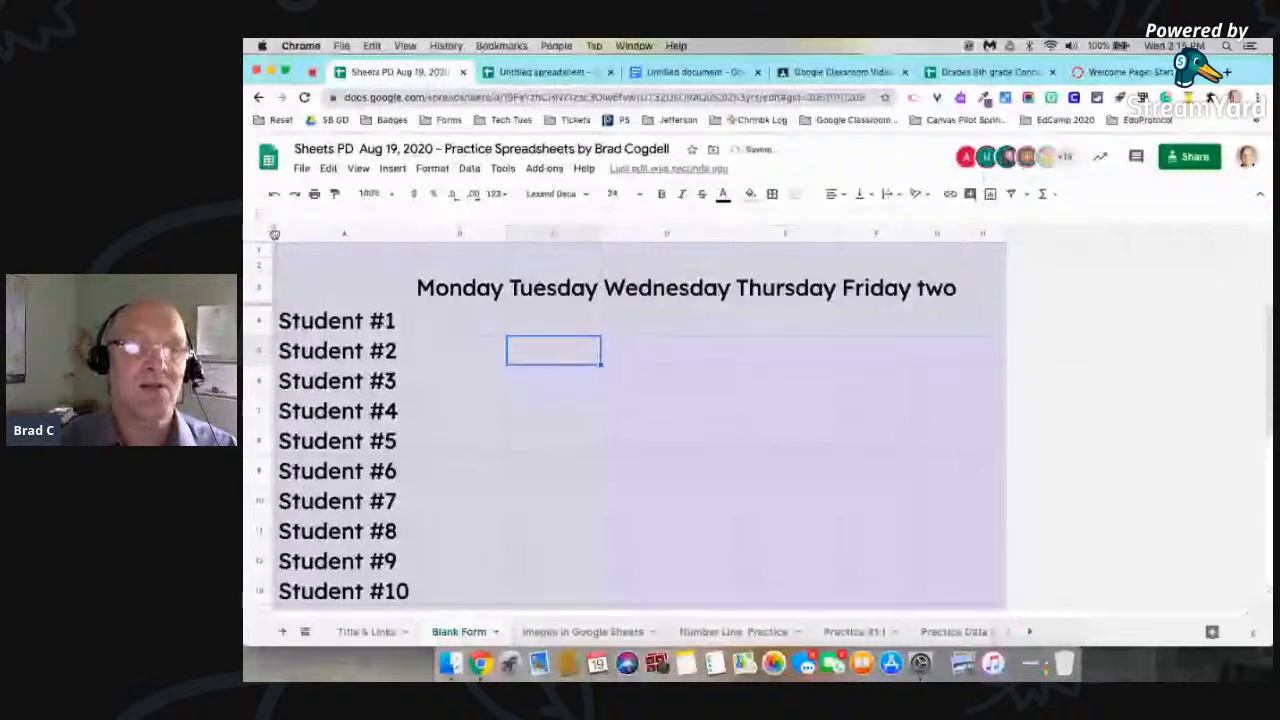
pyautogui.moveTo(274, 233); pyautogui.dragTo(403, 237)
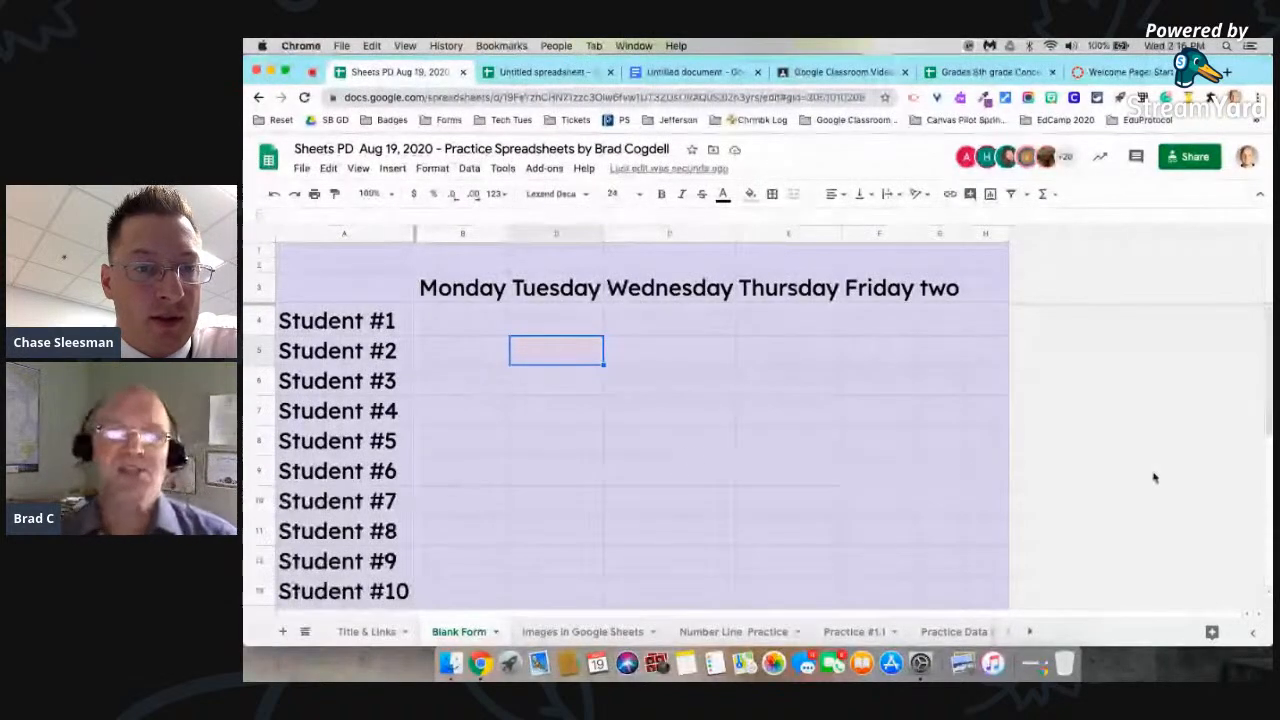
# Step: Select alternating columns C, E and G along with cell H9, and fill them with red
pyautogui.click(985, 470)
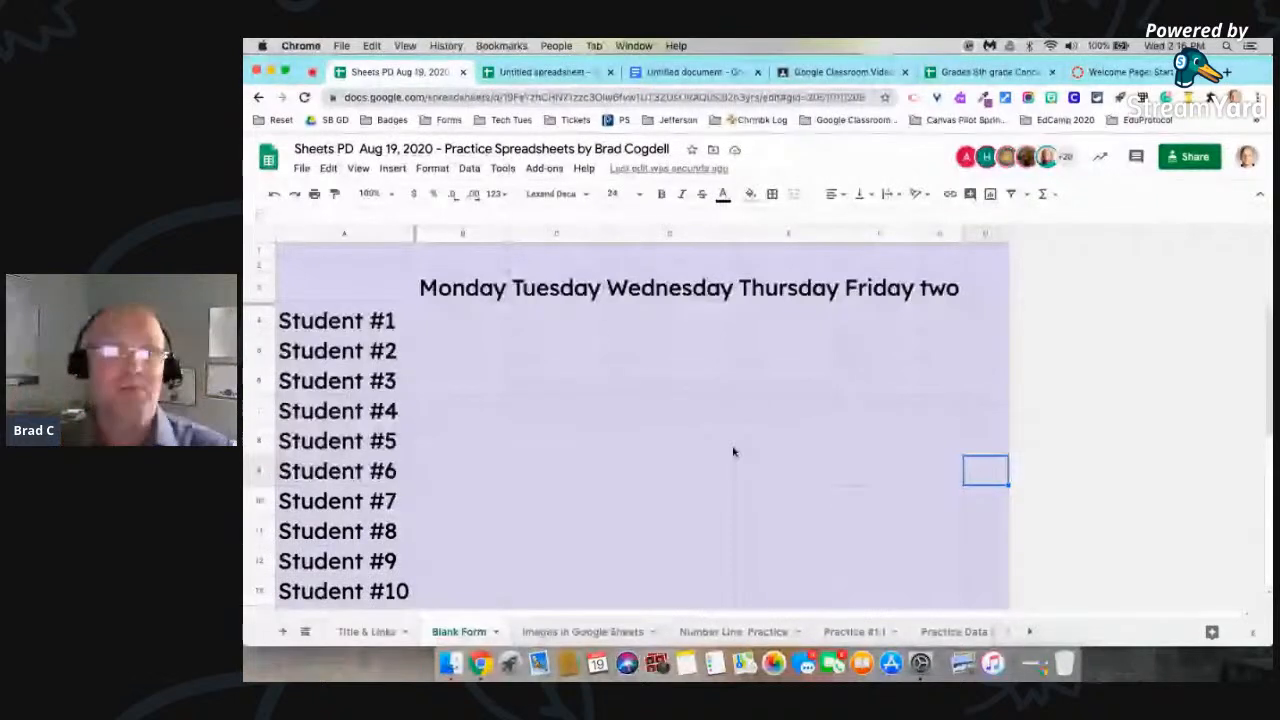
pyautogui.click(549, 233)
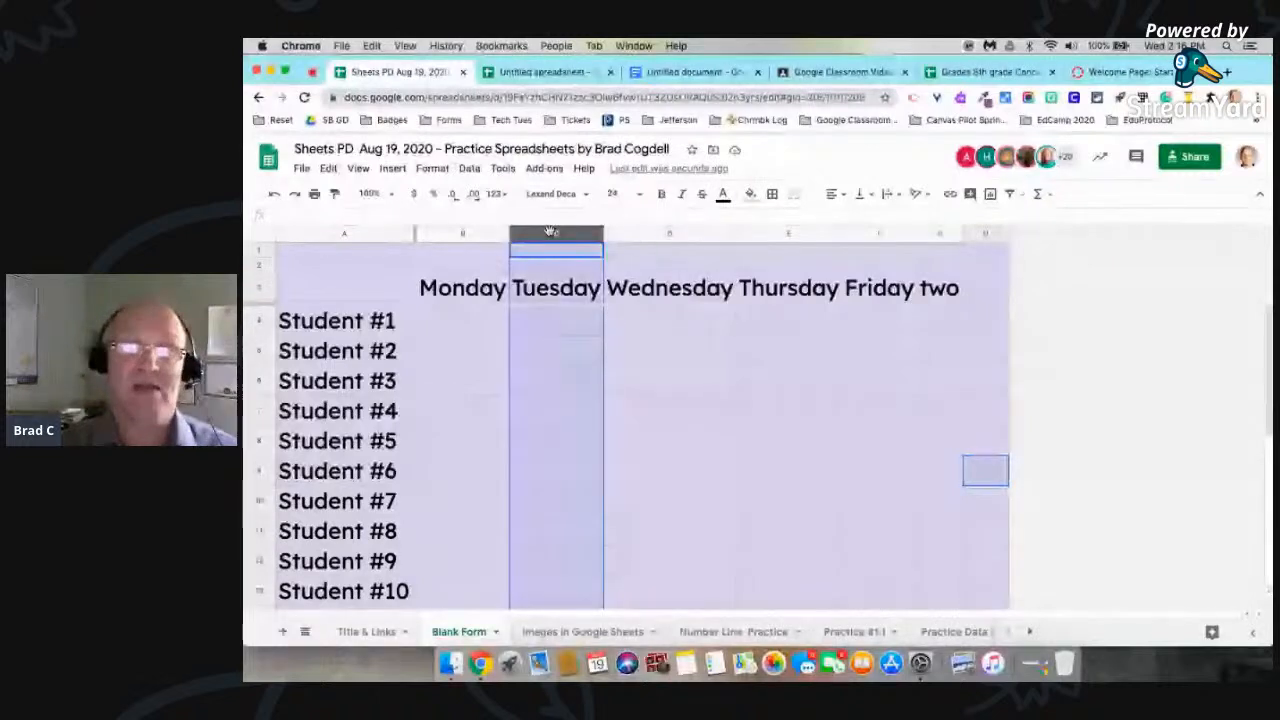
pyautogui.keyDown('super'); pyautogui.click(789, 235); pyautogui.keyUp('super')
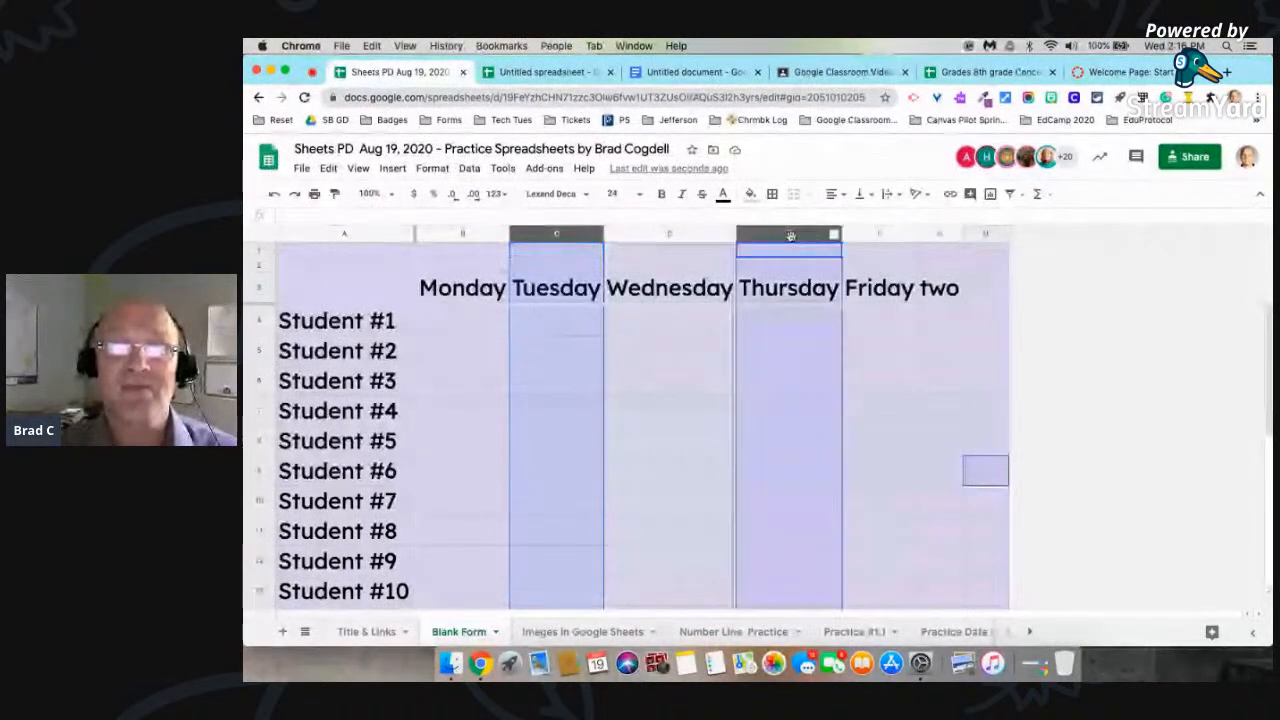
pyautogui.keyDown('super'); pyautogui.click(941, 233); pyautogui.keyUp('super')
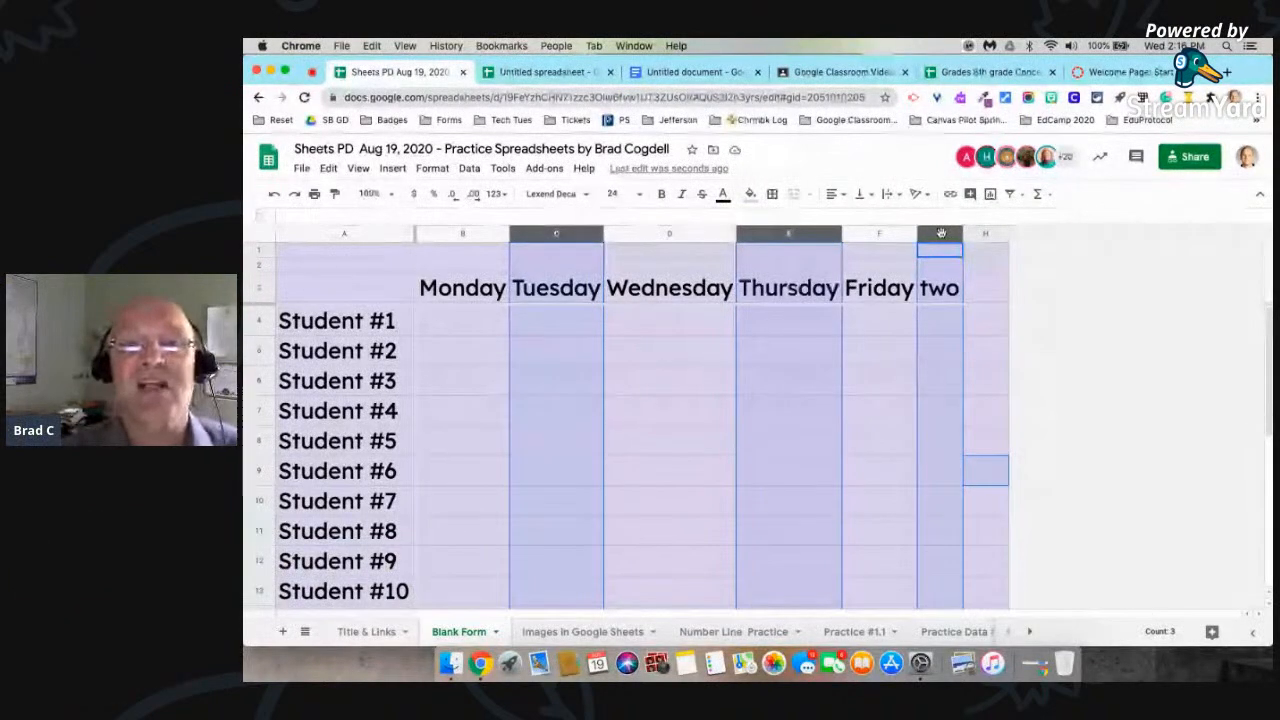
pyautogui.click(750, 193)
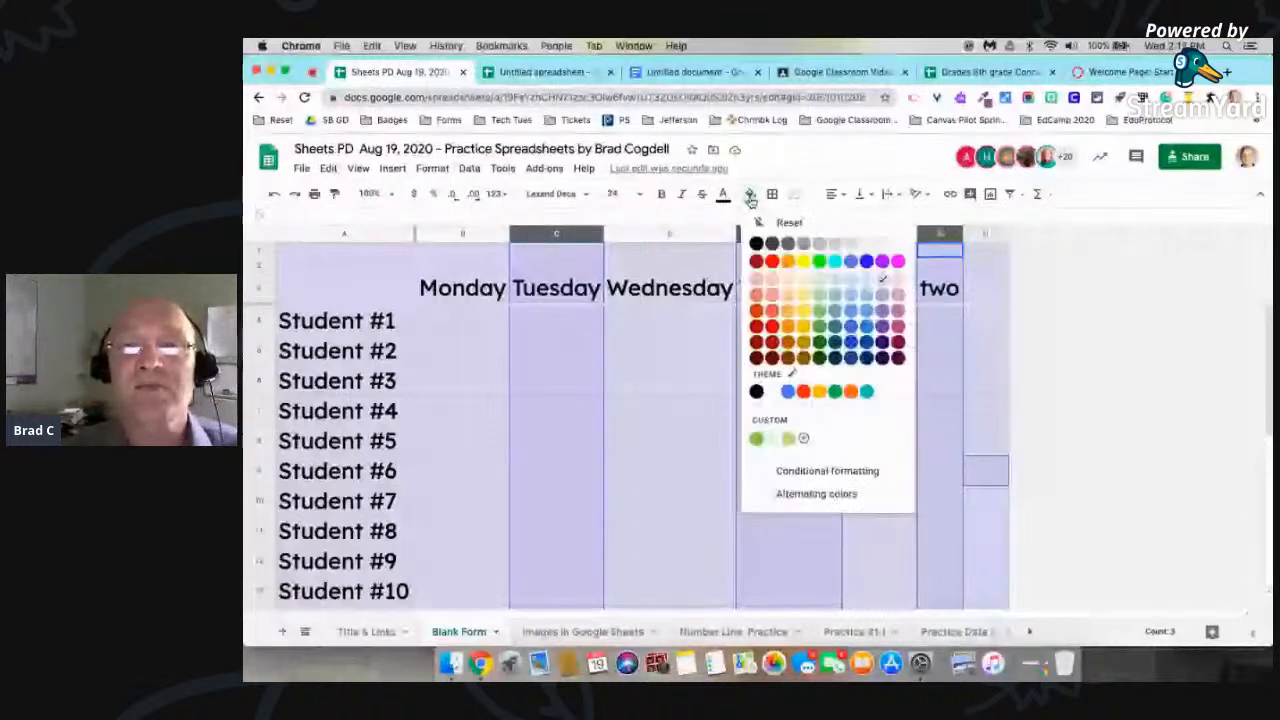
pyautogui.click(772, 262)
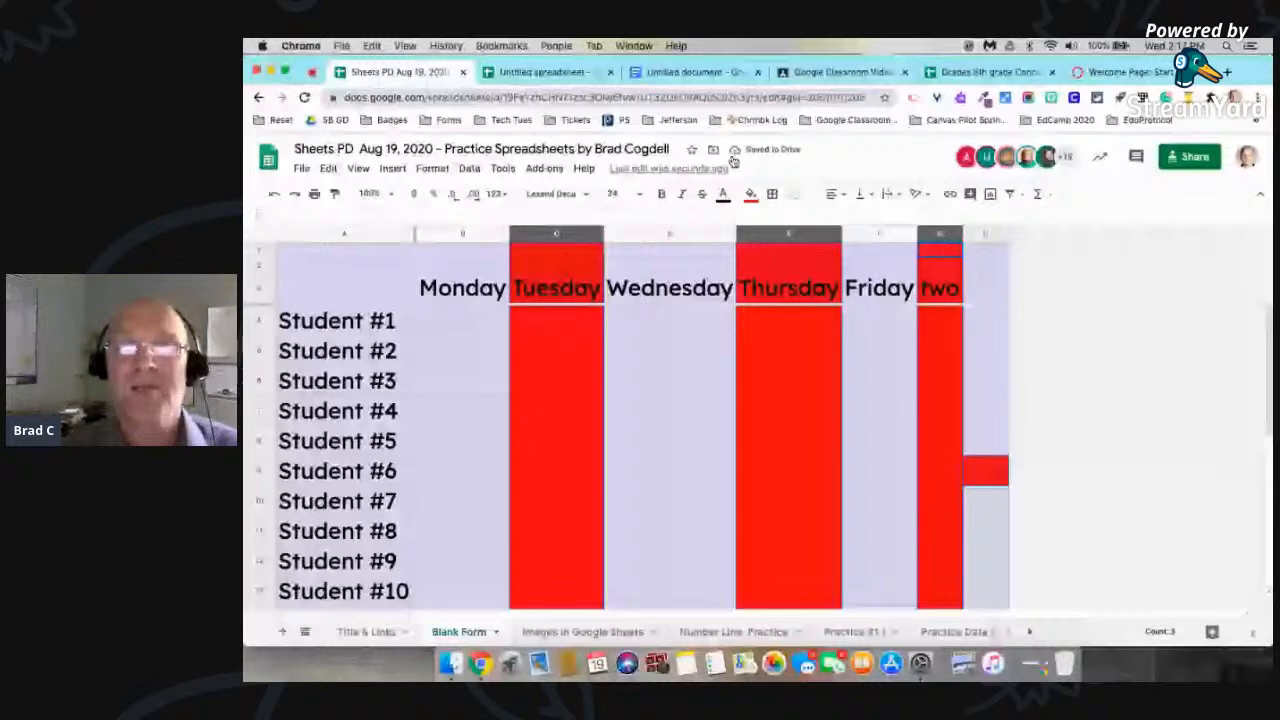
# Step: Change the fill of the selected alternating columns to yellow and clear the selection
pyautogui.click(750, 193)
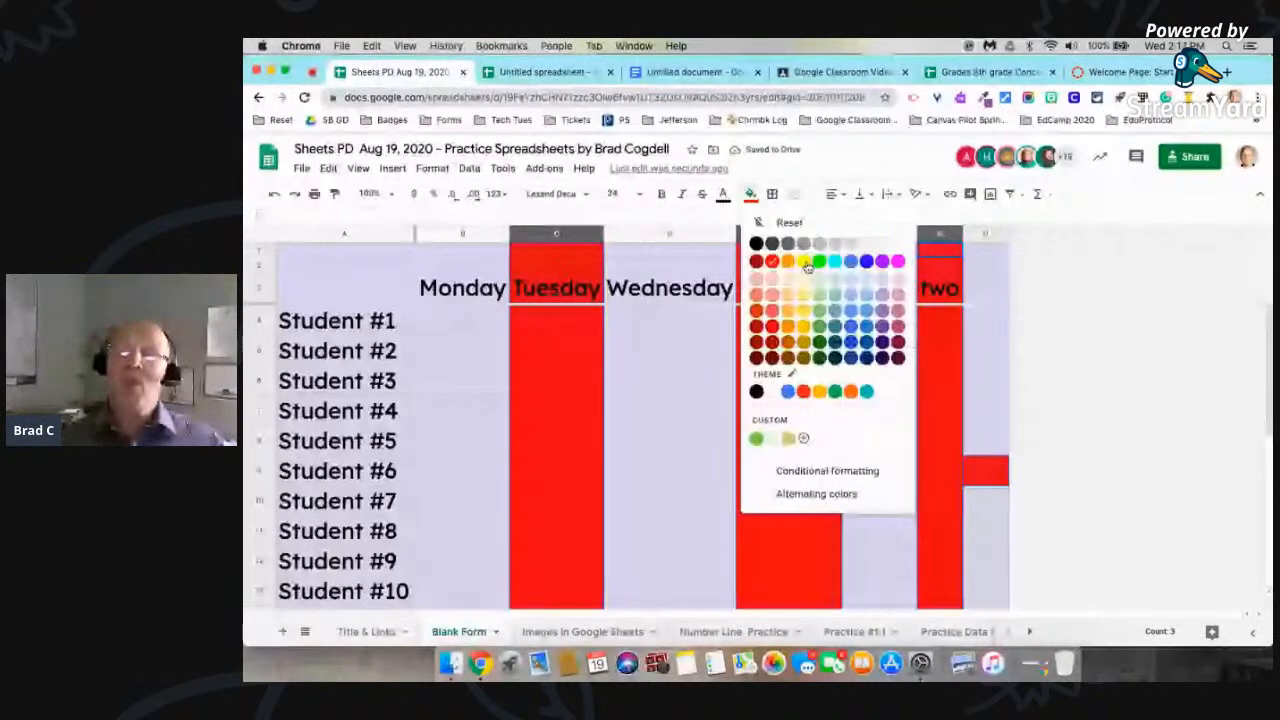
pyautogui.click(804, 262)
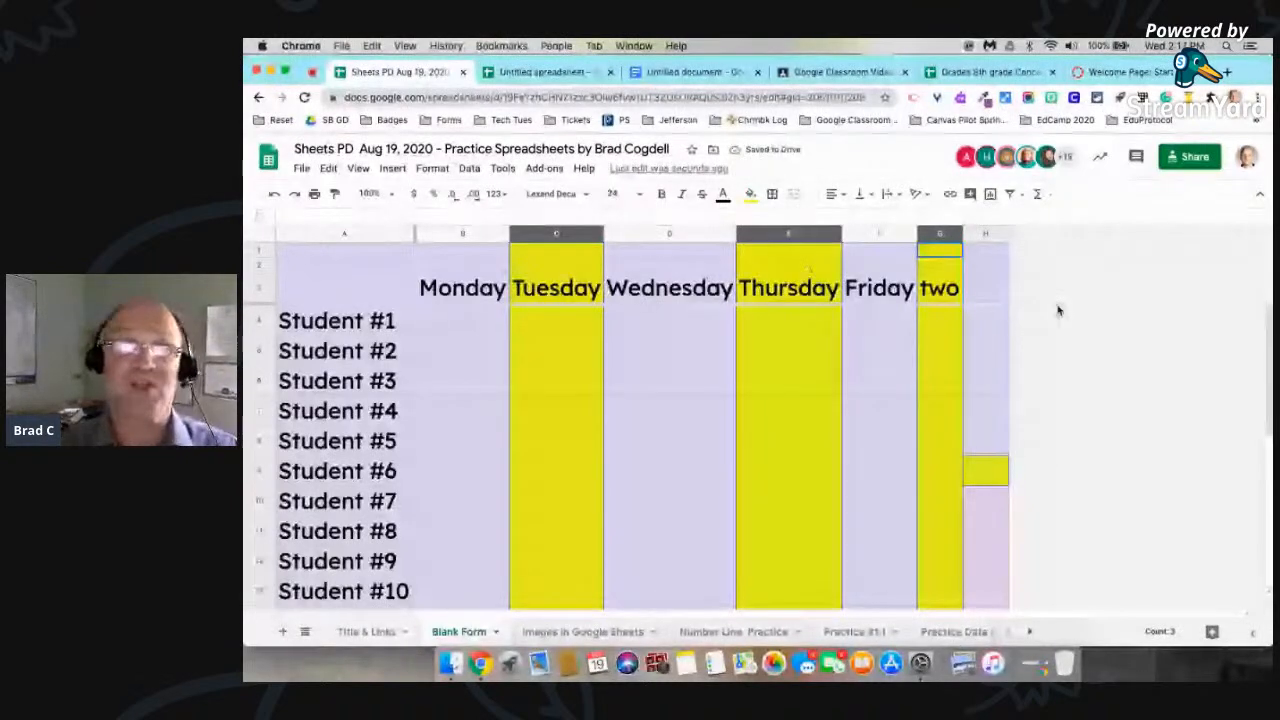
pyautogui.click(985, 320)
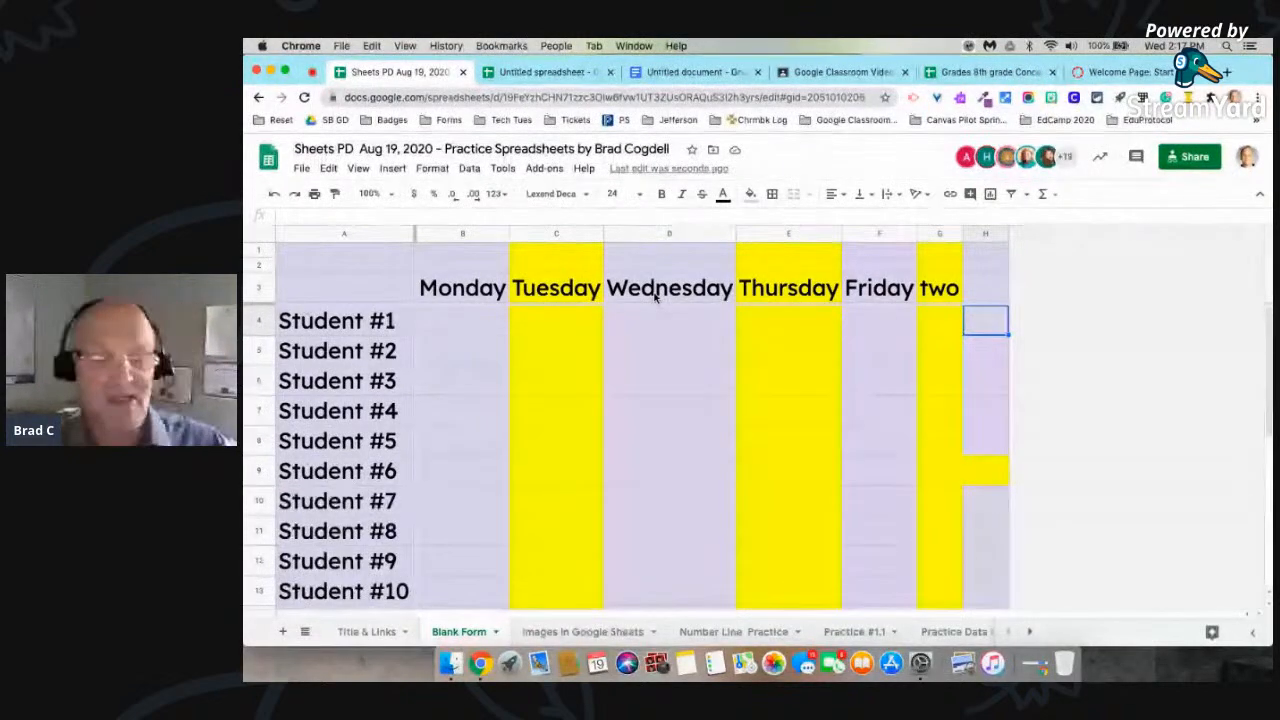
# Step: Undo the yellow and red fills on the alternating columns
pyautogui.press('super+z')
pyautogui.press('super+z')
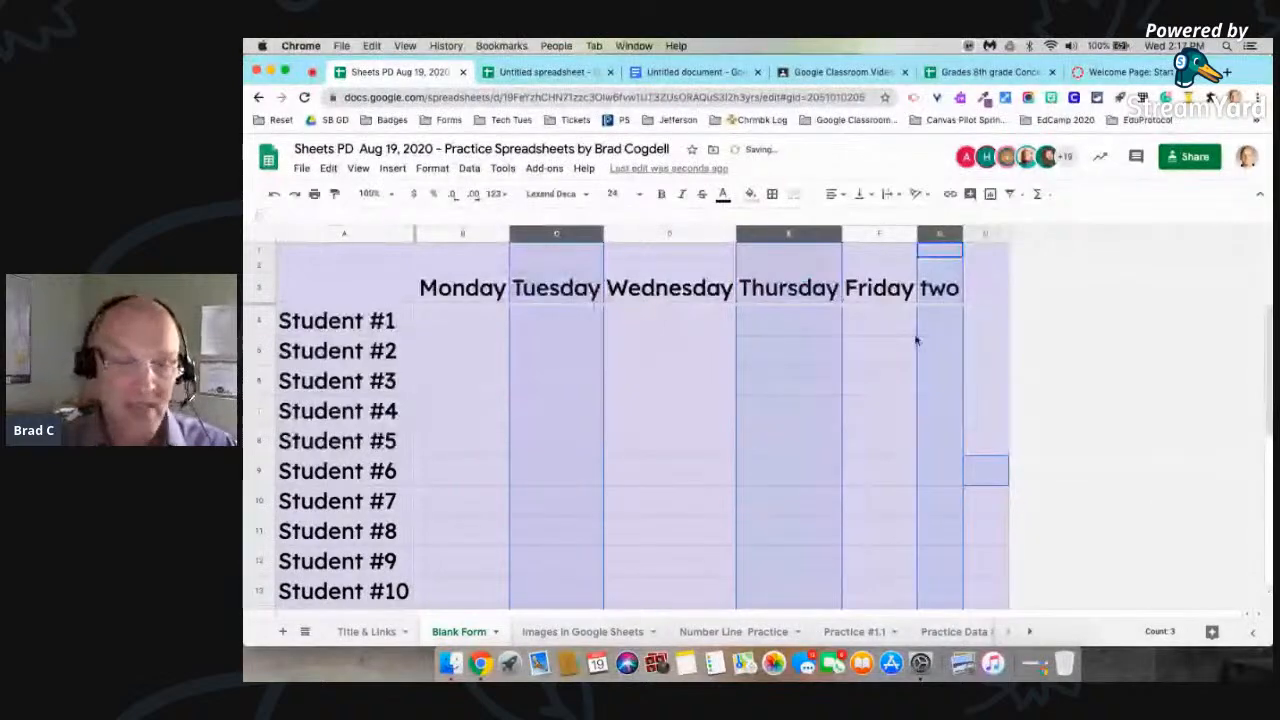
pyautogui.click(980, 380)
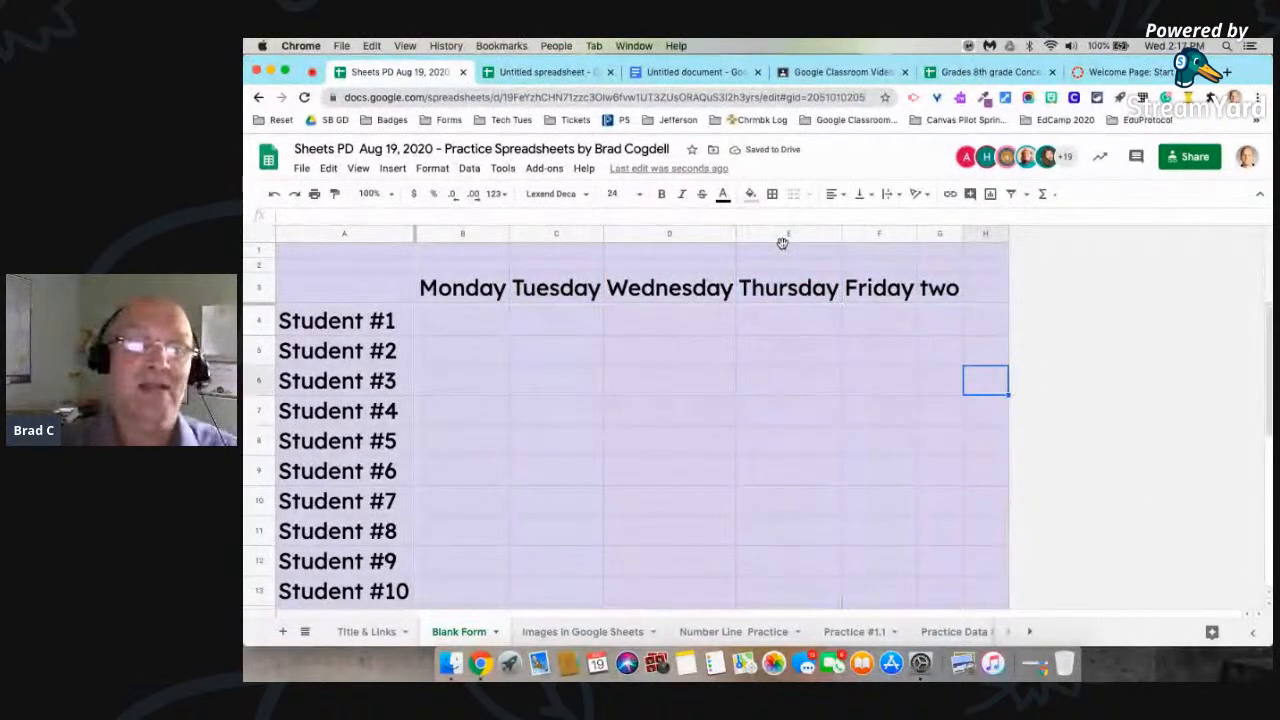
# Step: Practise selecting the non-adjacent columns C, E and G together, clearing the selection after each try
pyautogui.click(545, 234)
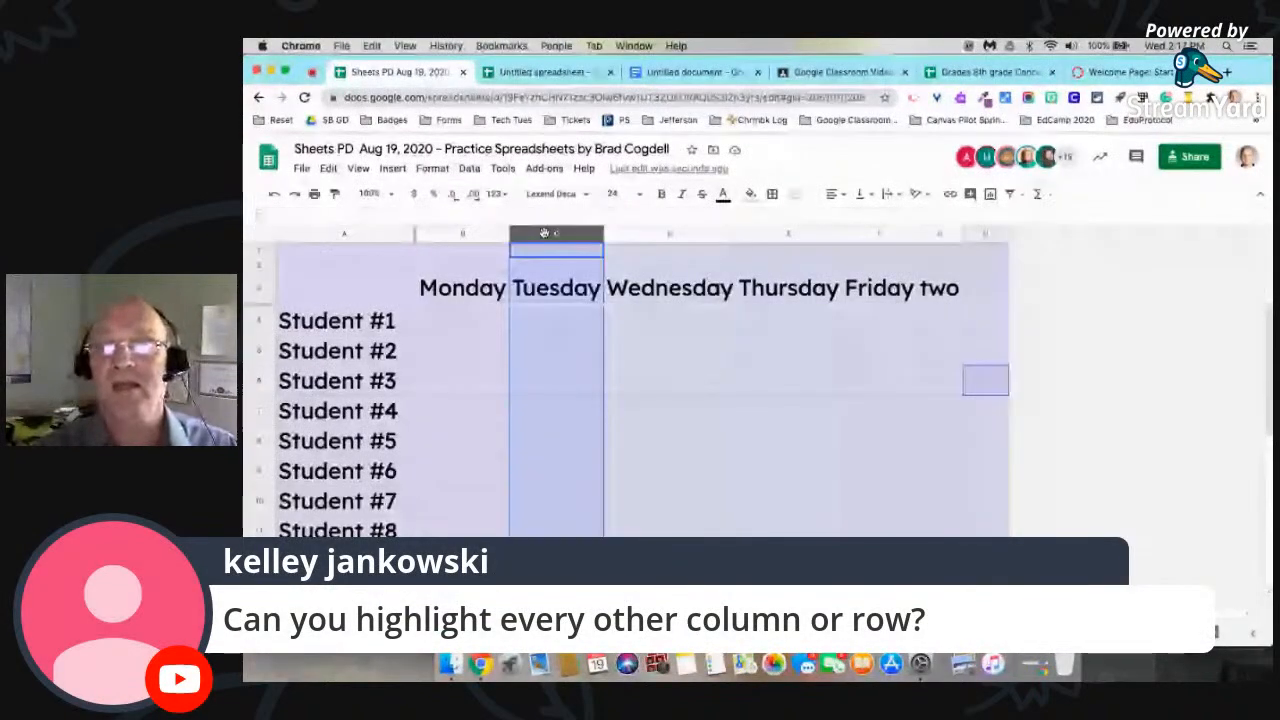
pyautogui.keyDown('super'); pyautogui.click(788, 234); pyautogui.keyUp('super')
pyautogui.keyDown('super'); pyautogui.click(942, 234); pyautogui.keyUp('super')
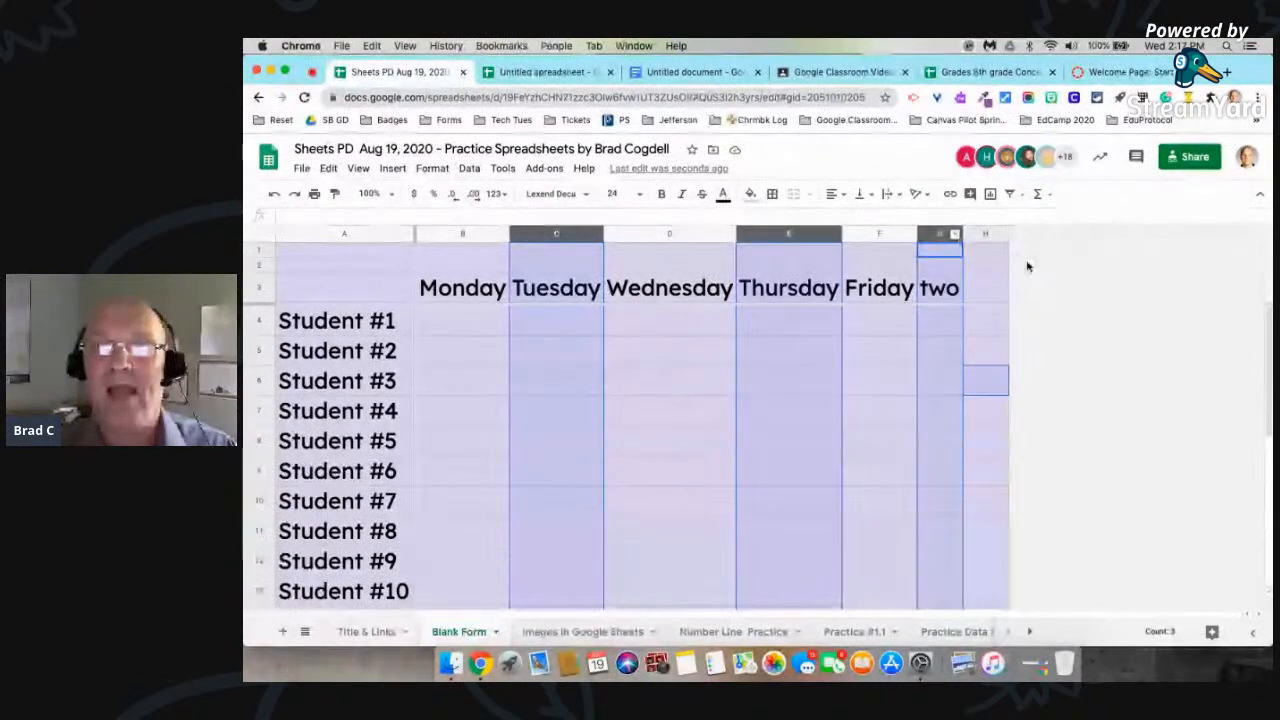
pyautogui.click(985, 287)
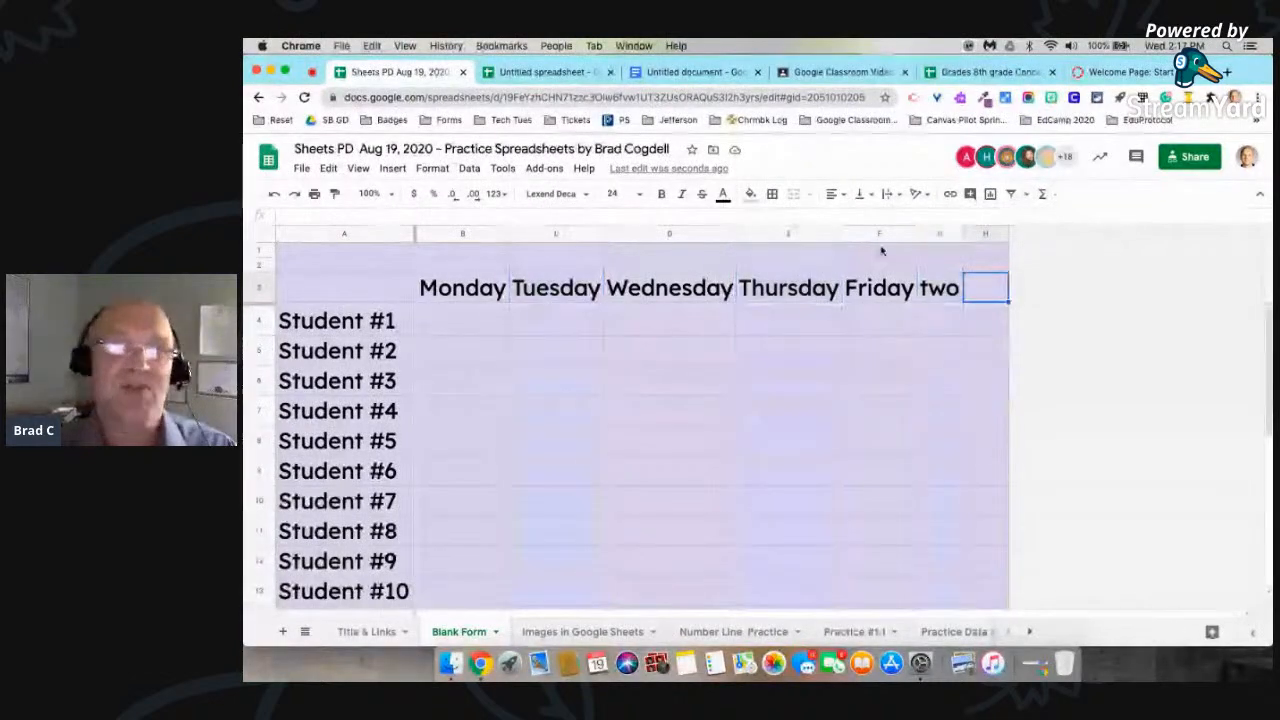
pyautogui.click(558, 234)
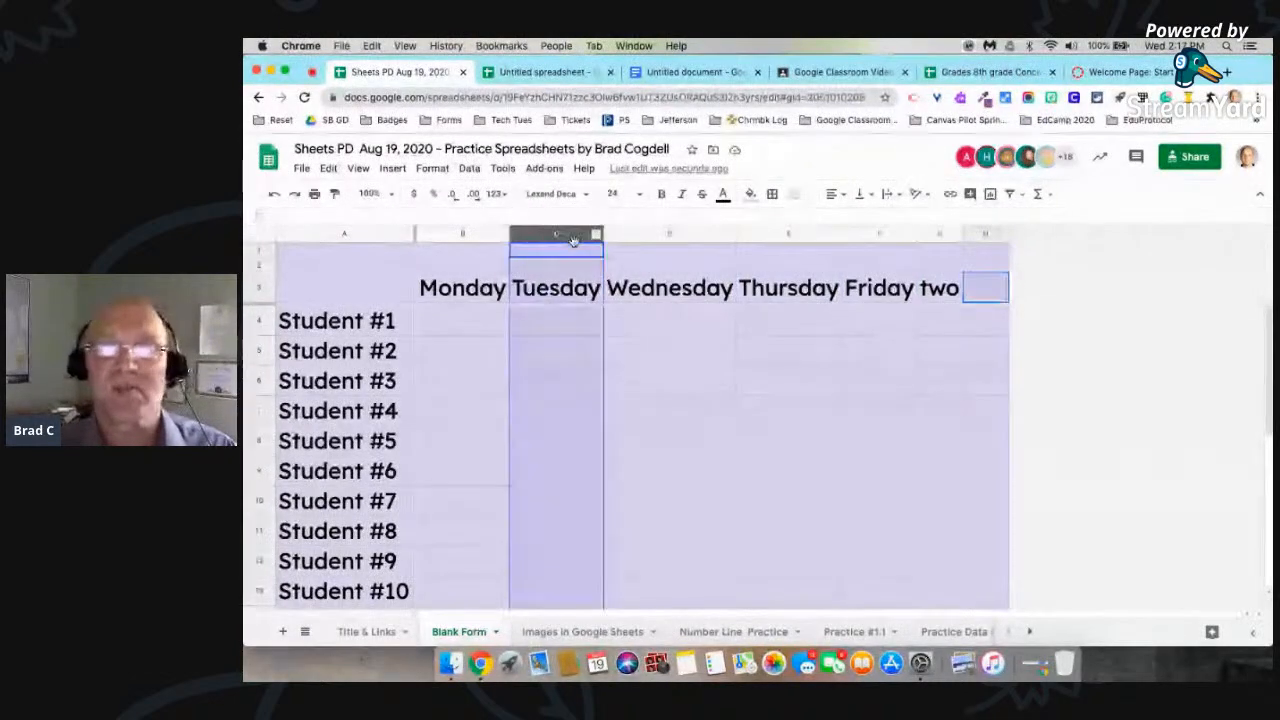
pyautogui.keyDown('super'); pyautogui.click(775, 234); pyautogui.keyUp('super')
pyautogui.keyDown('super'); pyautogui.click(940, 234); pyautogui.keyUp('super')
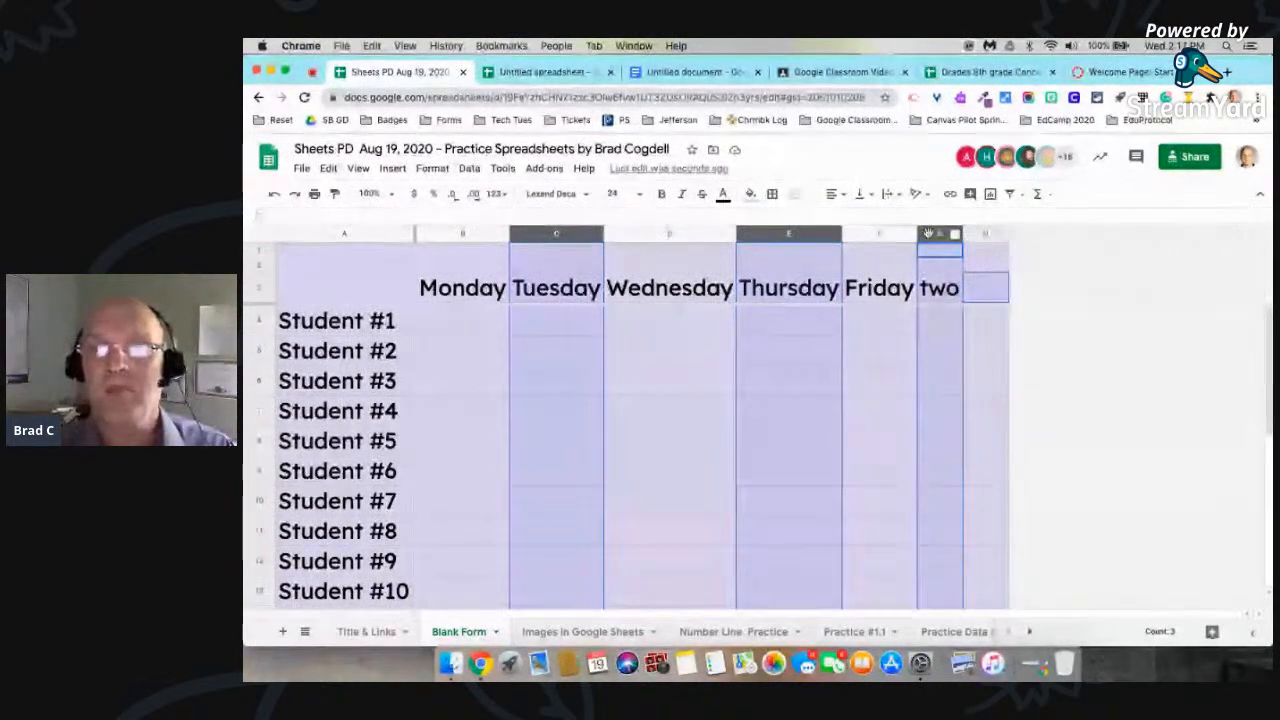
pyautogui.click(930, 234)
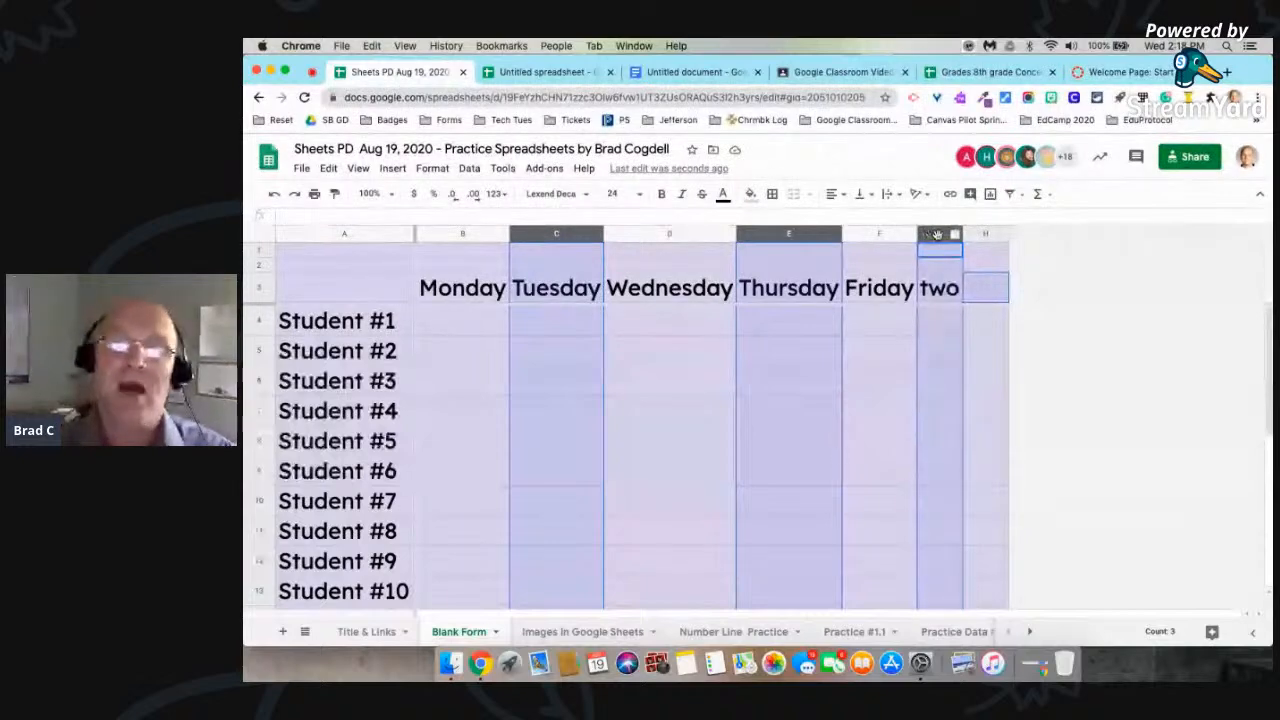
pyautogui.click(988, 292)
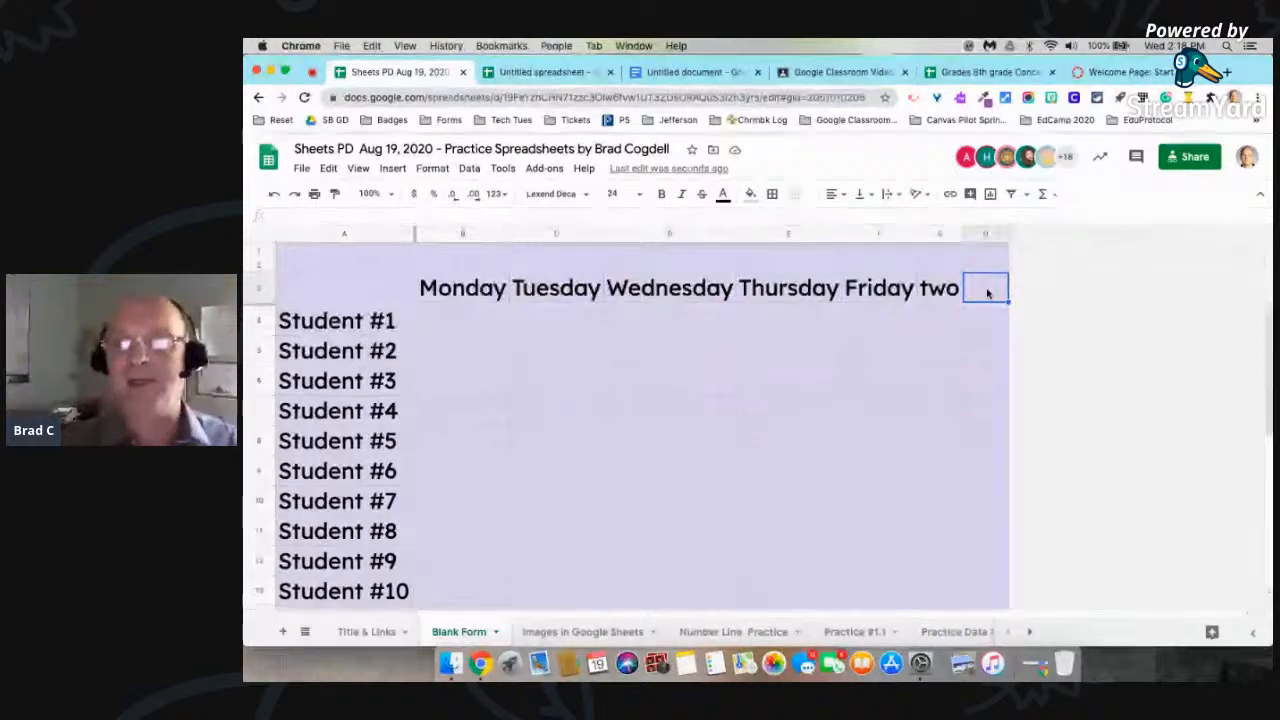
# Step: Select the continuous column range C through H, and the range B through H, clearing each selection
pyautogui.click(1054, 345)
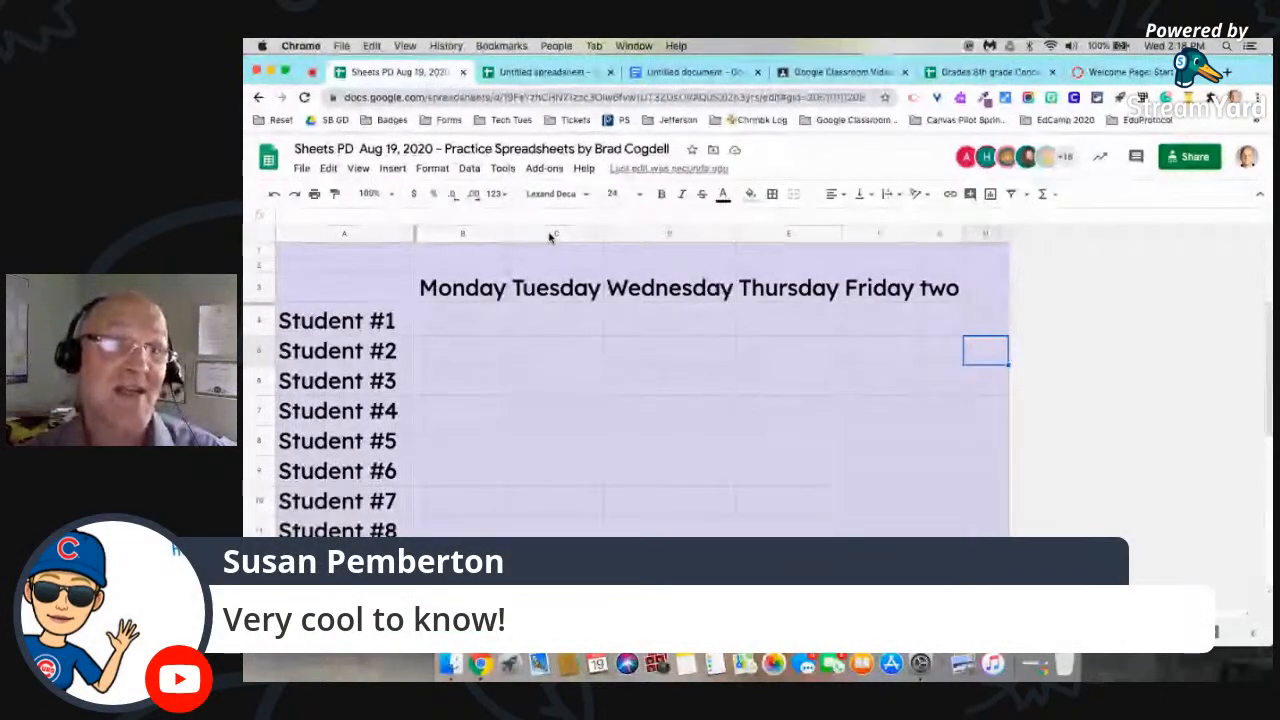
pyautogui.moveTo(549, 236); pyautogui.dragTo(549, 233)
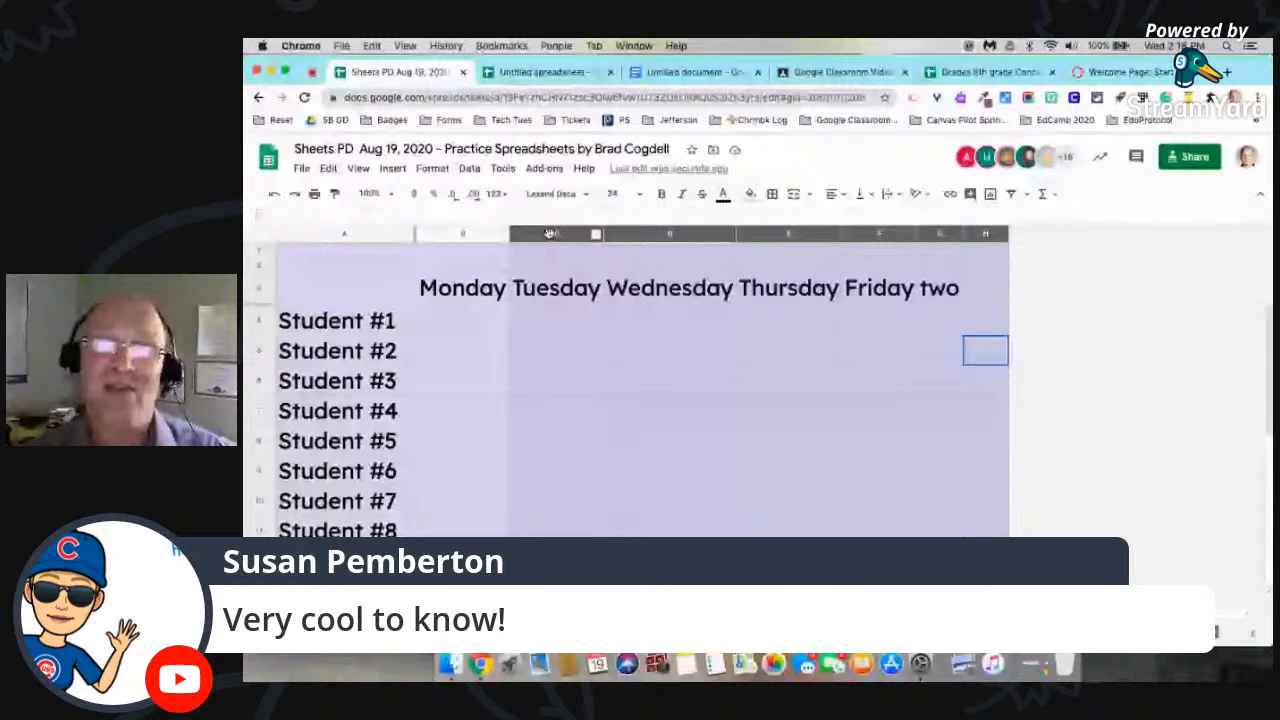
pyautogui.click(1111, 360)
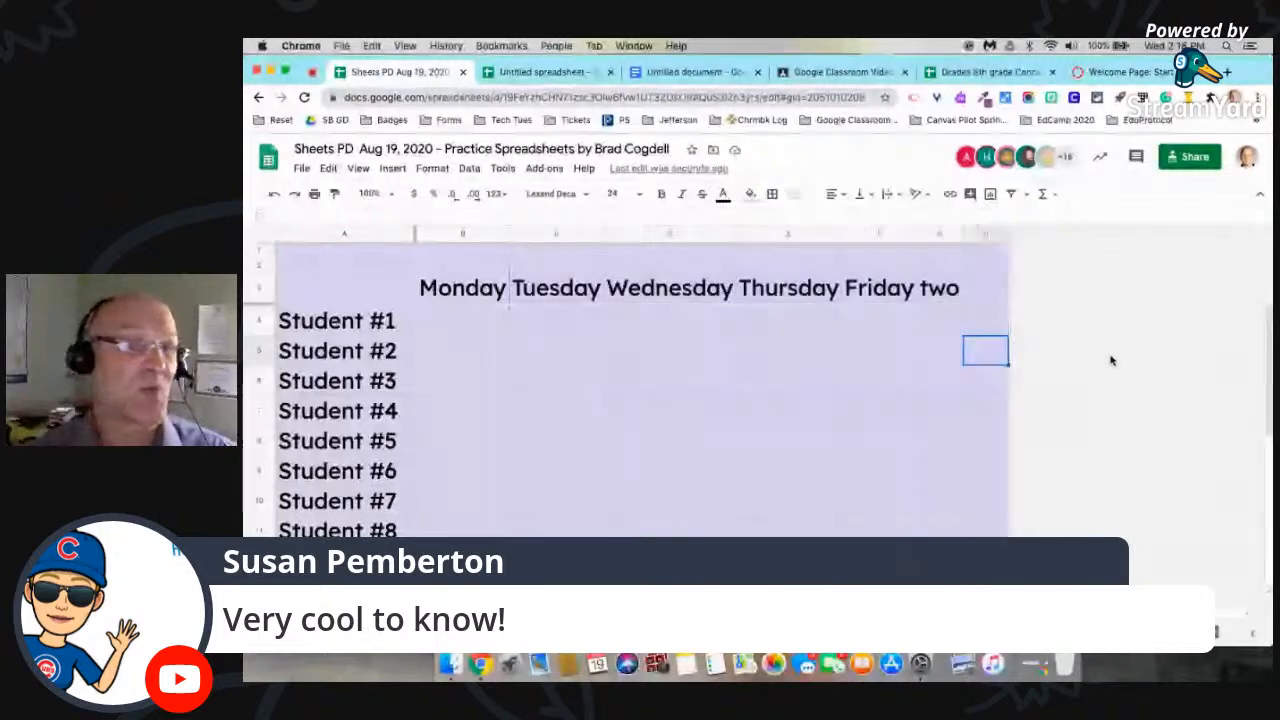
pyautogui.moveTo(459, 234); pyautogui.dragTo(459, 234)
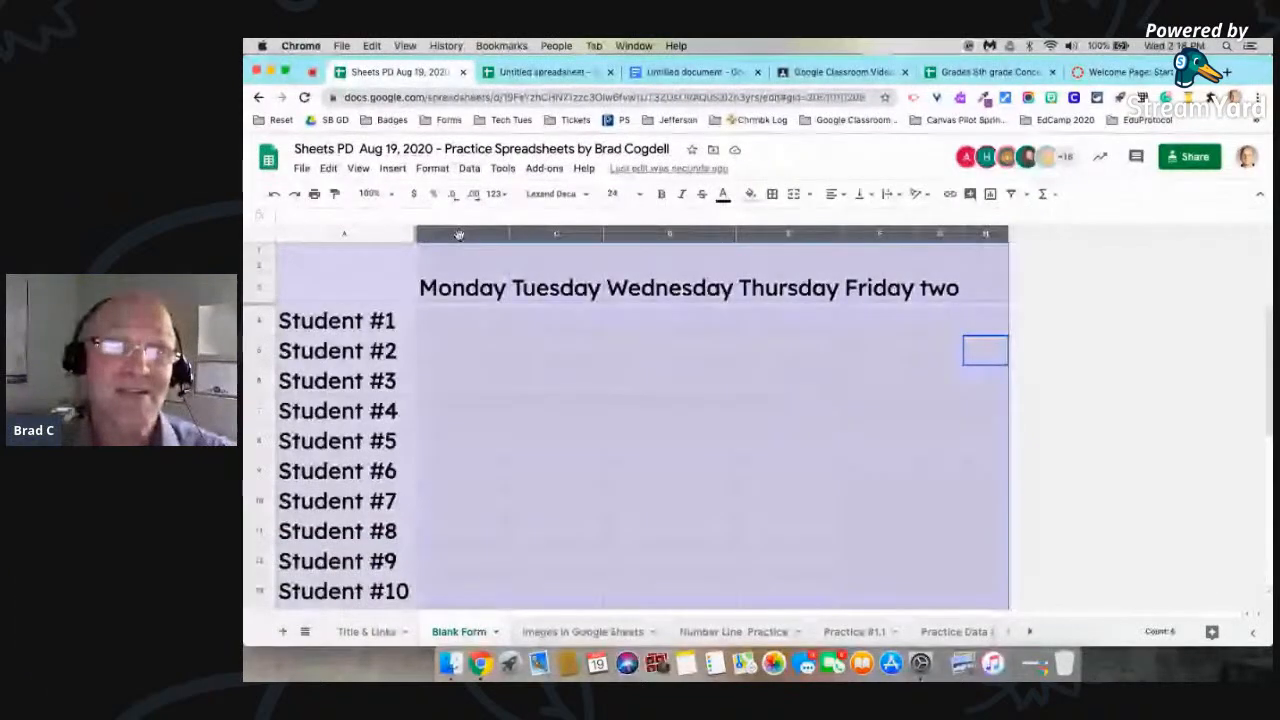
pyautogui.press('Down')
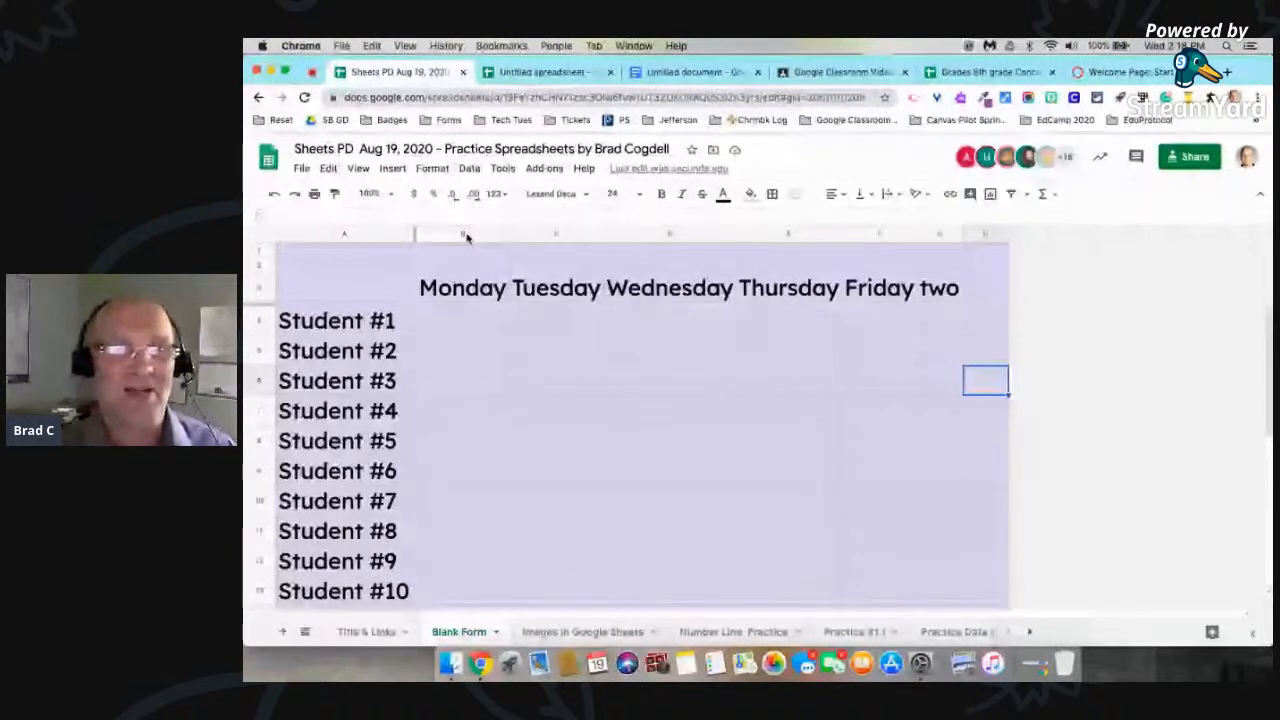
# Step: Enter adlakj in cell B4 under Monday, and 12 in cells C6 and D6 for Student #3
pyautogui.click(450, 325)
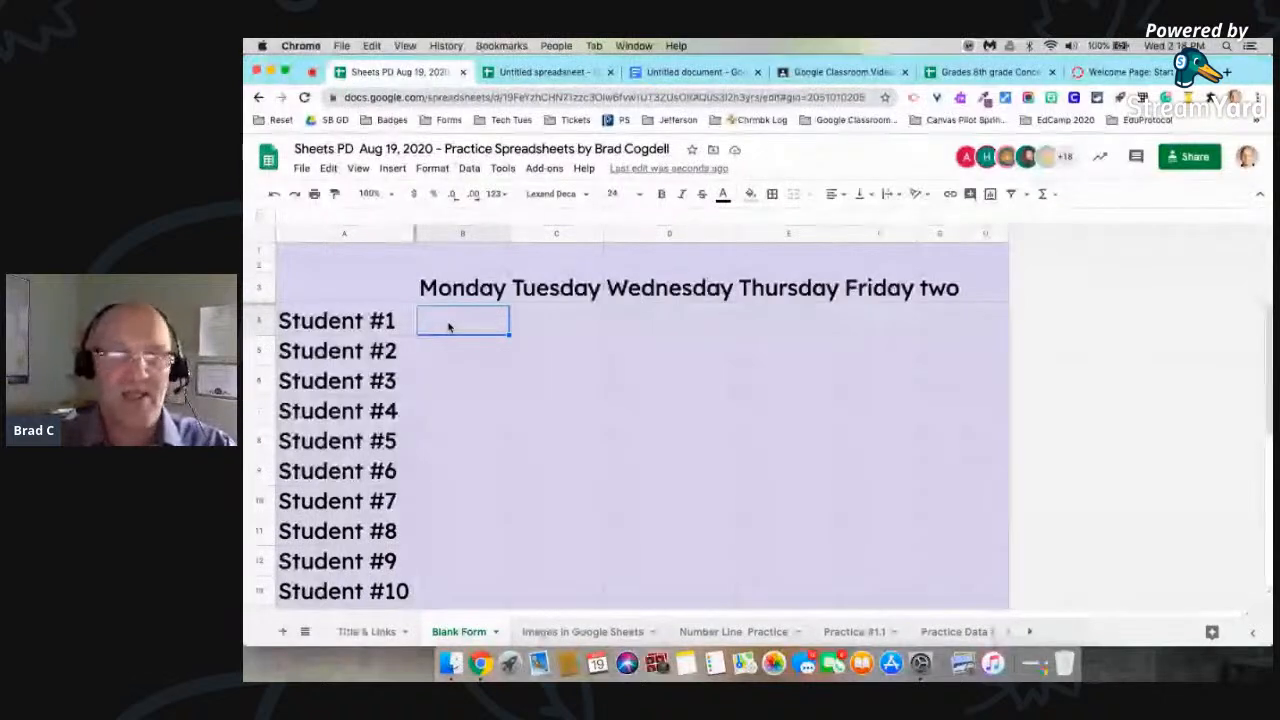
pyautogui.write('adlakj')
pyautogui.click(560, 375)
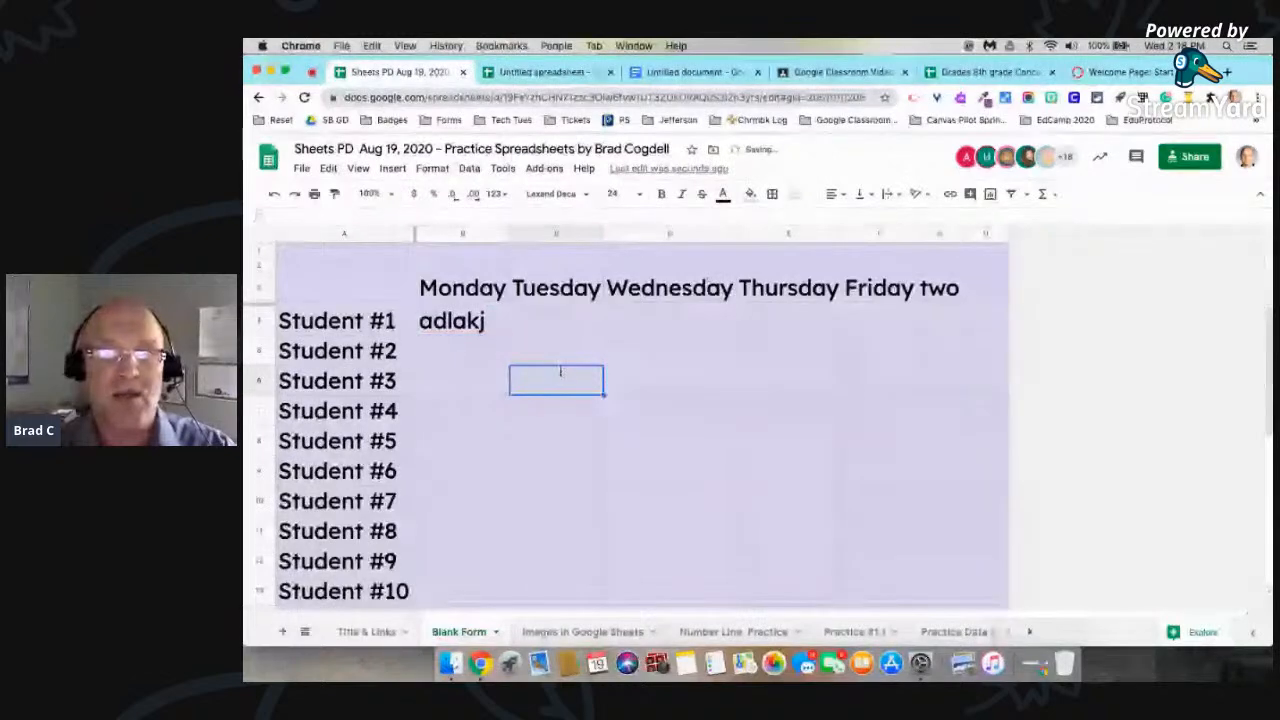
pyautogui.write('12')
pyautogui.press('Tab')
pyautogui.write('12')
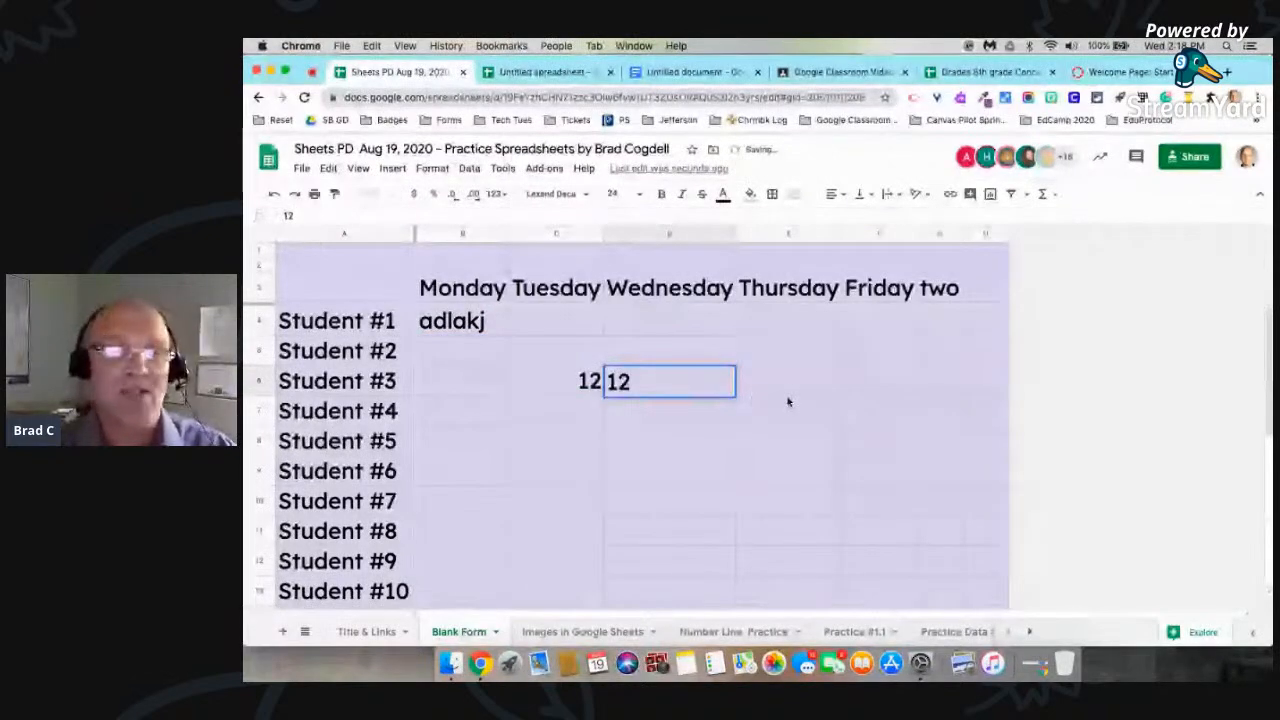
pyautogui.click(788, 402)
pyautogui.click(775, 390)
# Step: Select the cells from B4 through G4 in the Student #1 row
pyautogui.click(441, 322)
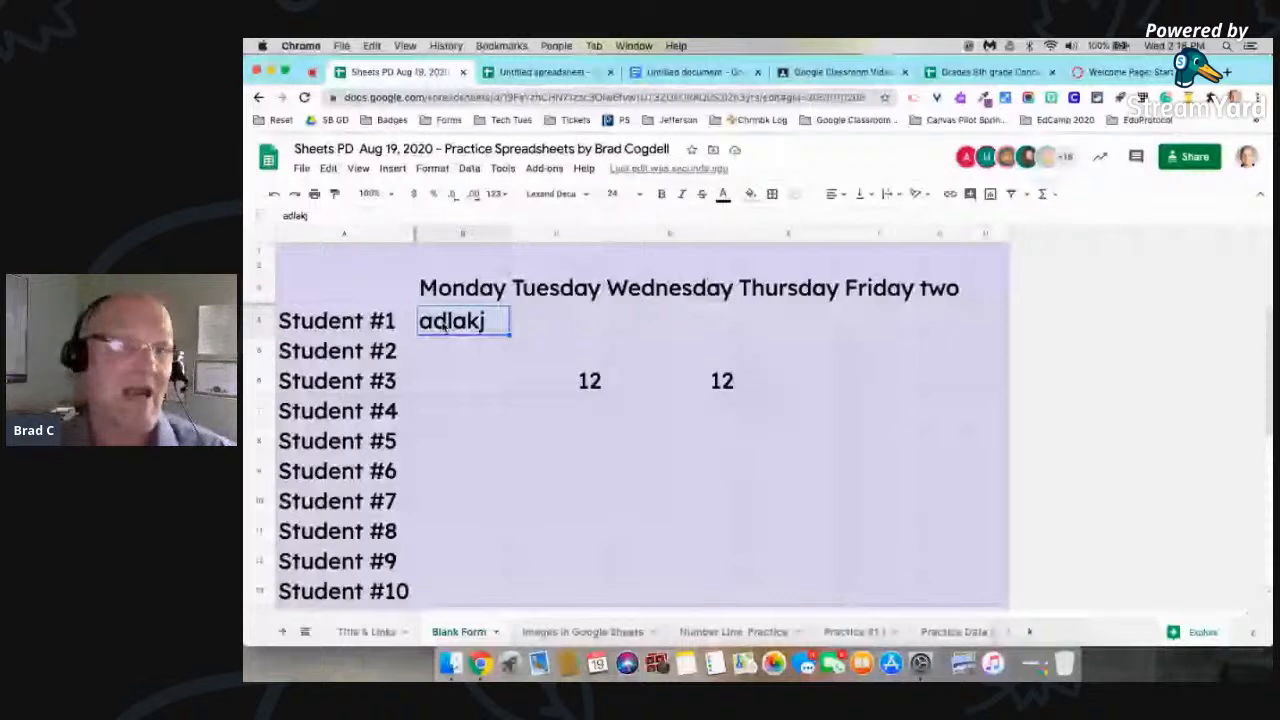
pyautogui.hotkey('shift', 'Right')
pyautogui.hotkey('shift', 'Right')
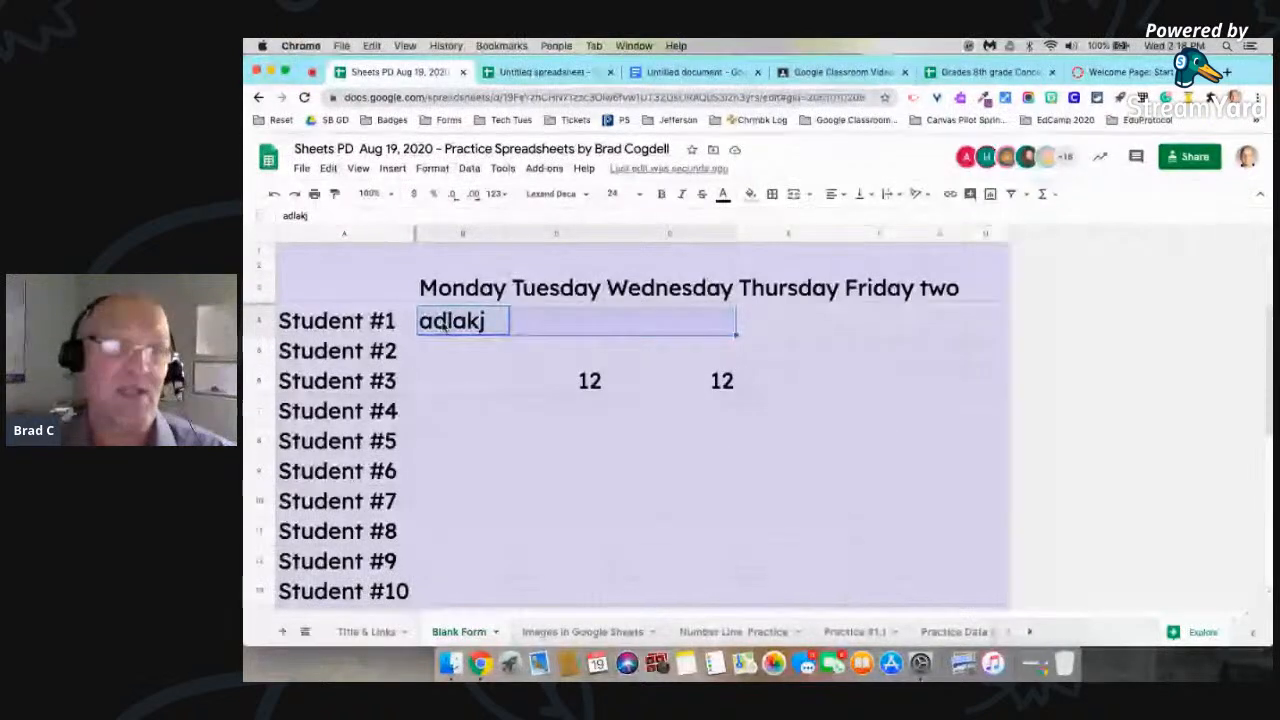
pyautogui.hotkey('shift', 'Right')
pyautogui.hotkey('shift', 'Right')
# Step: Extend the selection starting at B4 through column H and down to row 9, Student #6
pyautogui.hotkey('shift', 'Right')
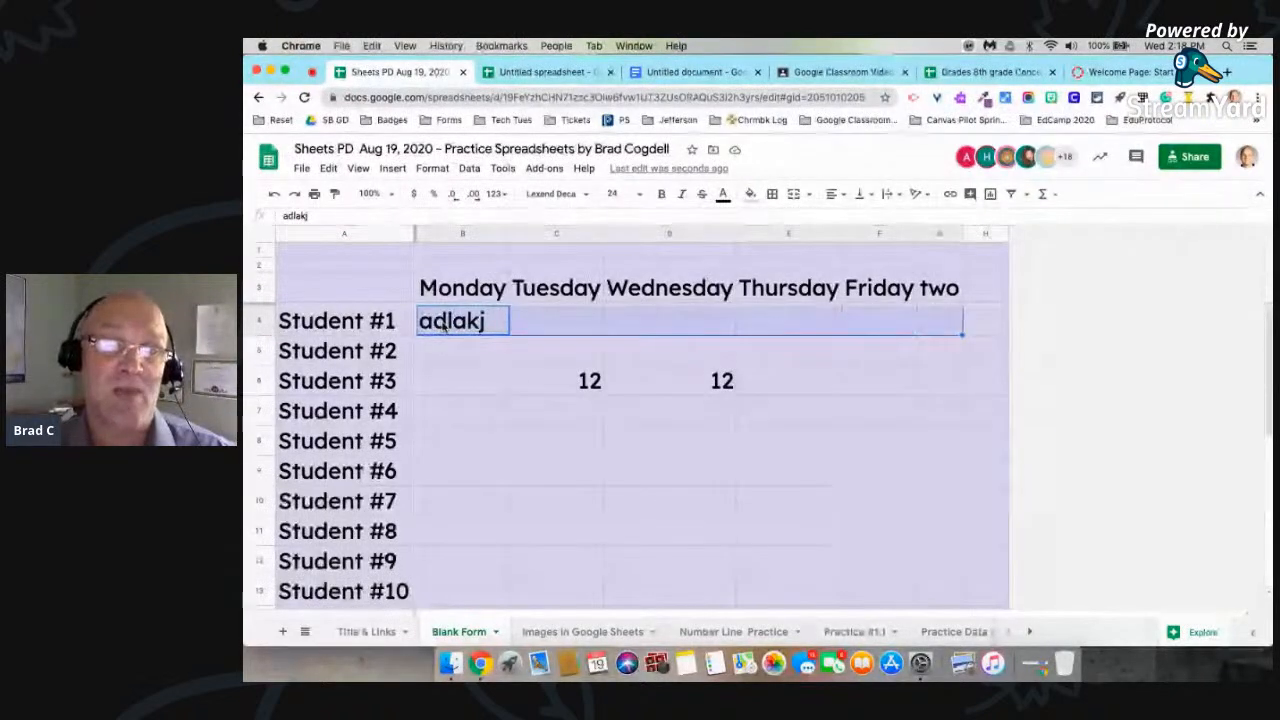
pyautogui.hotkey('shift', 'Right')
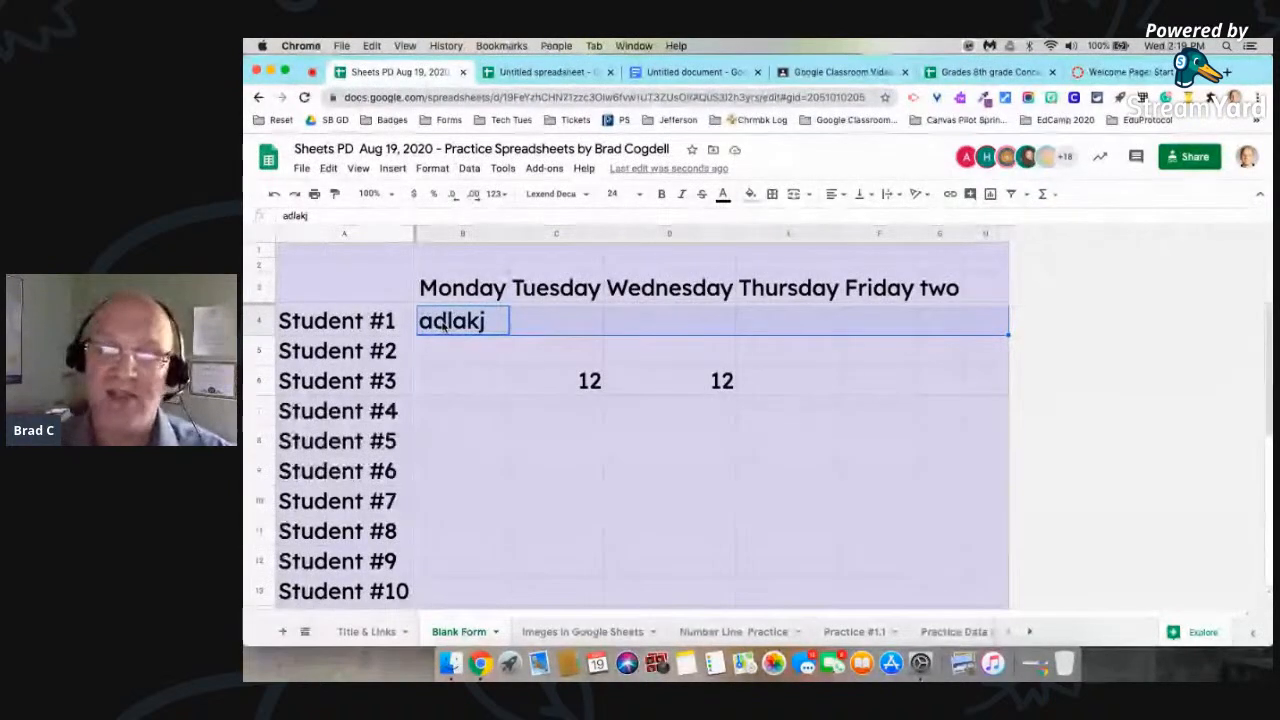
pyautogui.hotkey('shift', 'Down')
pyautogui.hotkey('shift', 'Down')
pyautogui.hotkey('shift', 'Down')
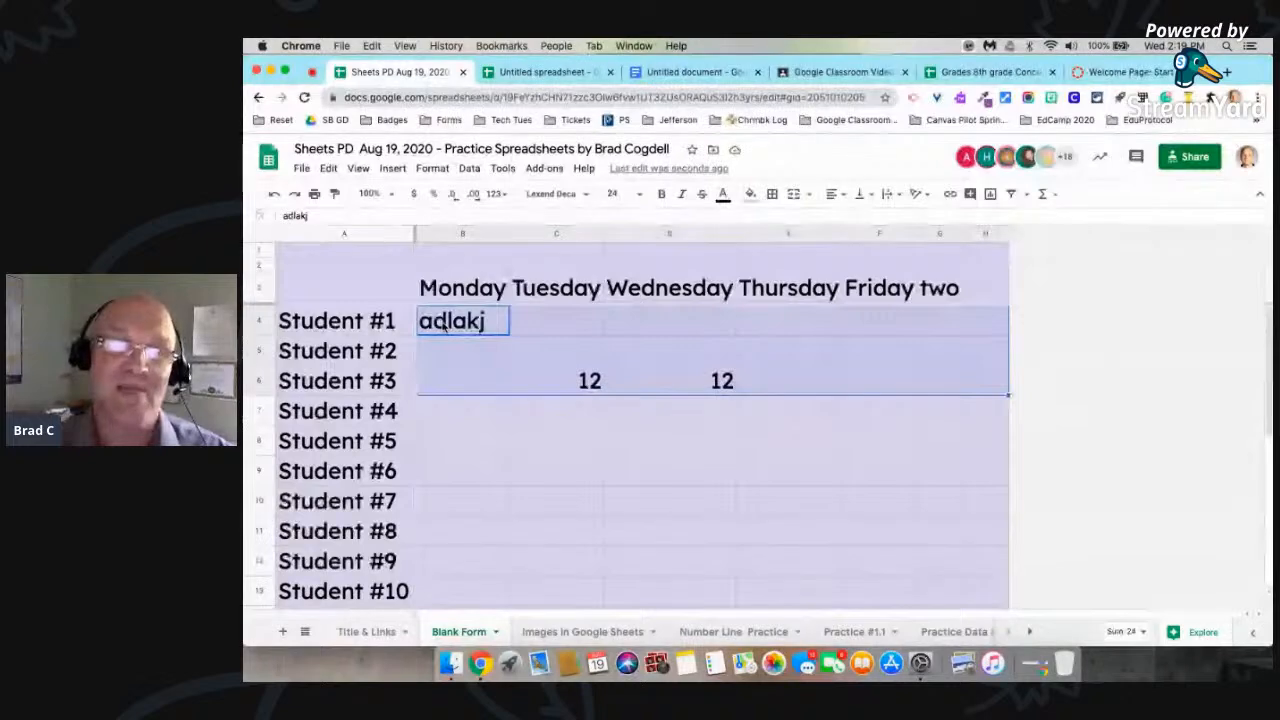
pyautogui.hotkey('shift', 'Down')
pyautogui.hotkey('shift', 'Down')
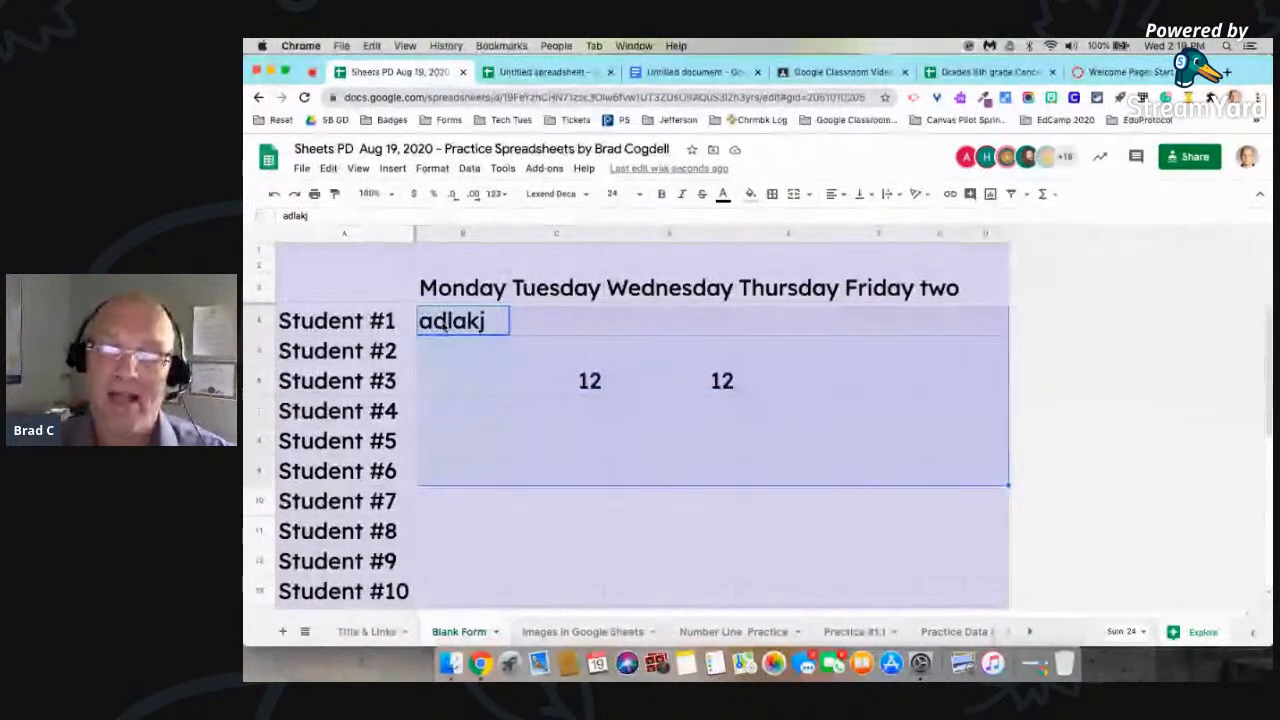
# Step: Shrink the selection by columns back to Wednesday, and by rows up to Student #3, covering B4:D6
pyautogui.hotkey('shift', 'Left')
pyautogui.hotkey('shift', 'Left')
pyautogui.hotkey('shift', 'Left')
pyautogui.hotkey('shift', 'Left')
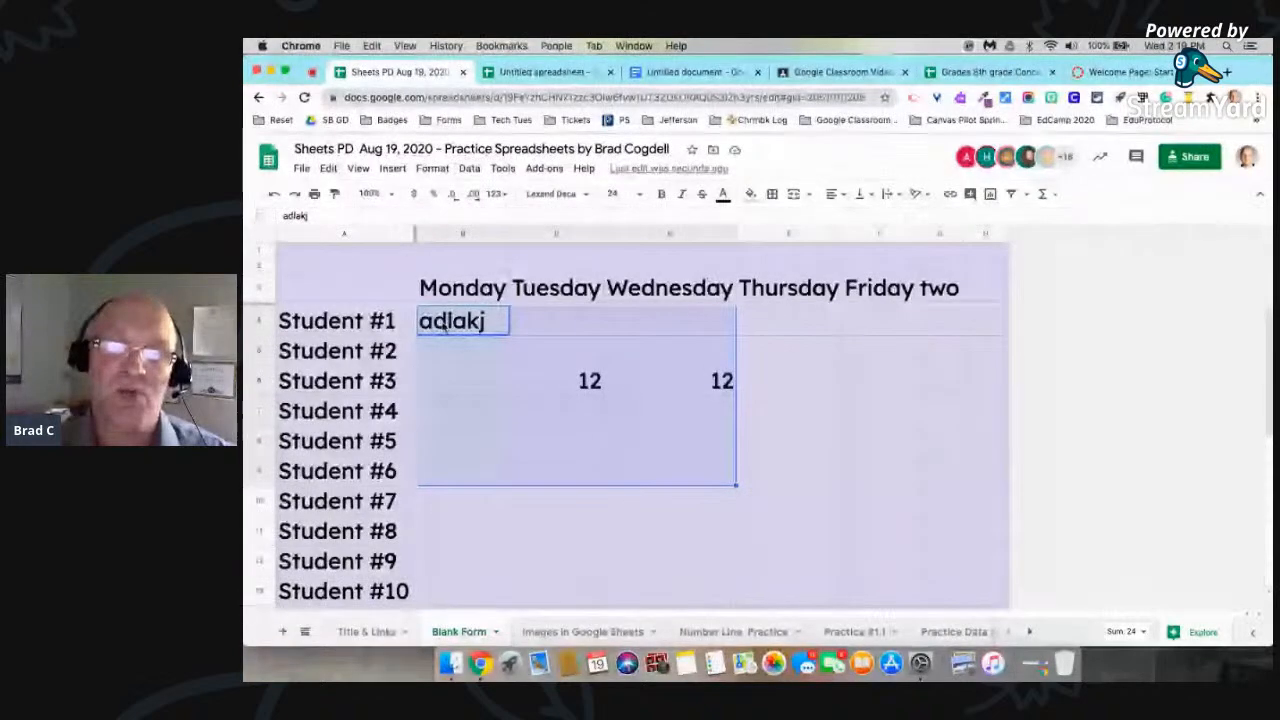
pyautogui.hotkey('shift', 'Up')
pyautogui.hotkey('shift', 'Up')
pyautogui.hotkey('shift', 'Up')
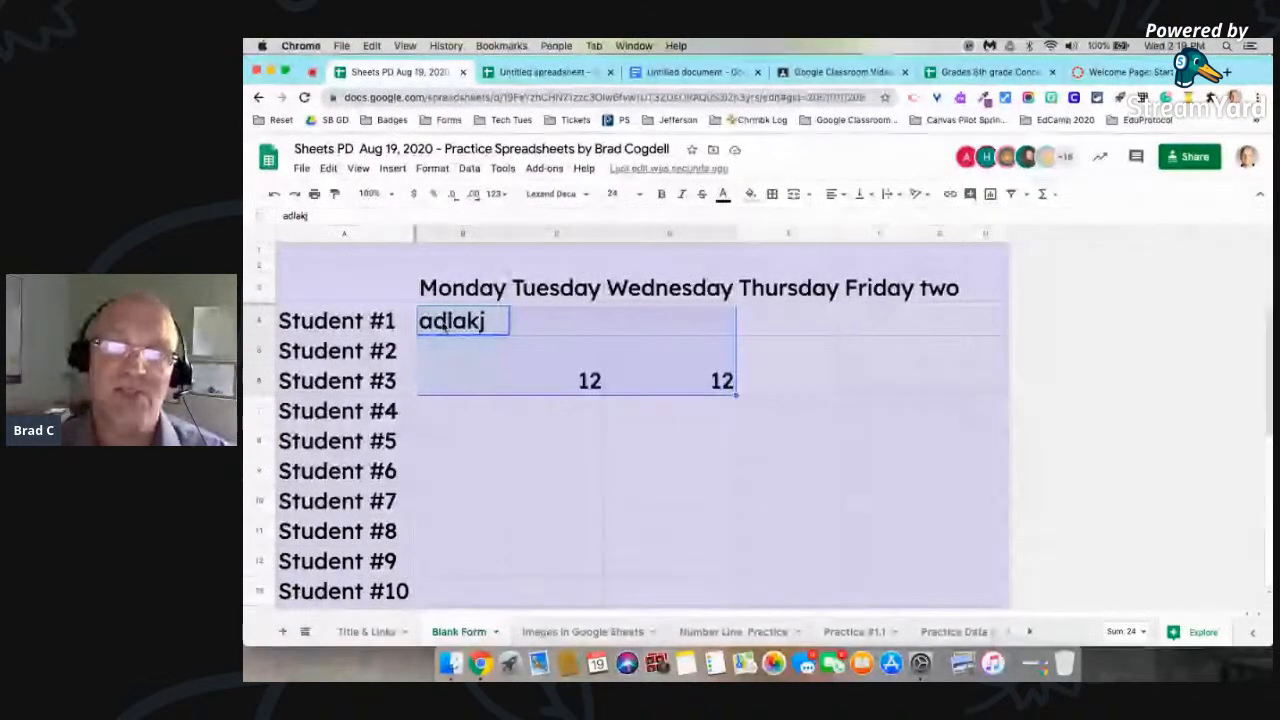
# Step: Extend the selection two columns and two rows, shrink it back to B4:D6, and clear it by selecting cell D9
pyautogui.hotkey('shift', 'Right')
pyautogui.hotkey('shift', 'Right')
pyautogui.hotkey('shift', 'Down')
pyautogui.hotkey('shift', 'Down')
pyautogui.hotkey('shift', 'Up')
pyautogui.hotkey('shift', 'Up')
pyautogui.hotkey('shift', 'Left')
pyautogui.hotkey('shift', 'Left')
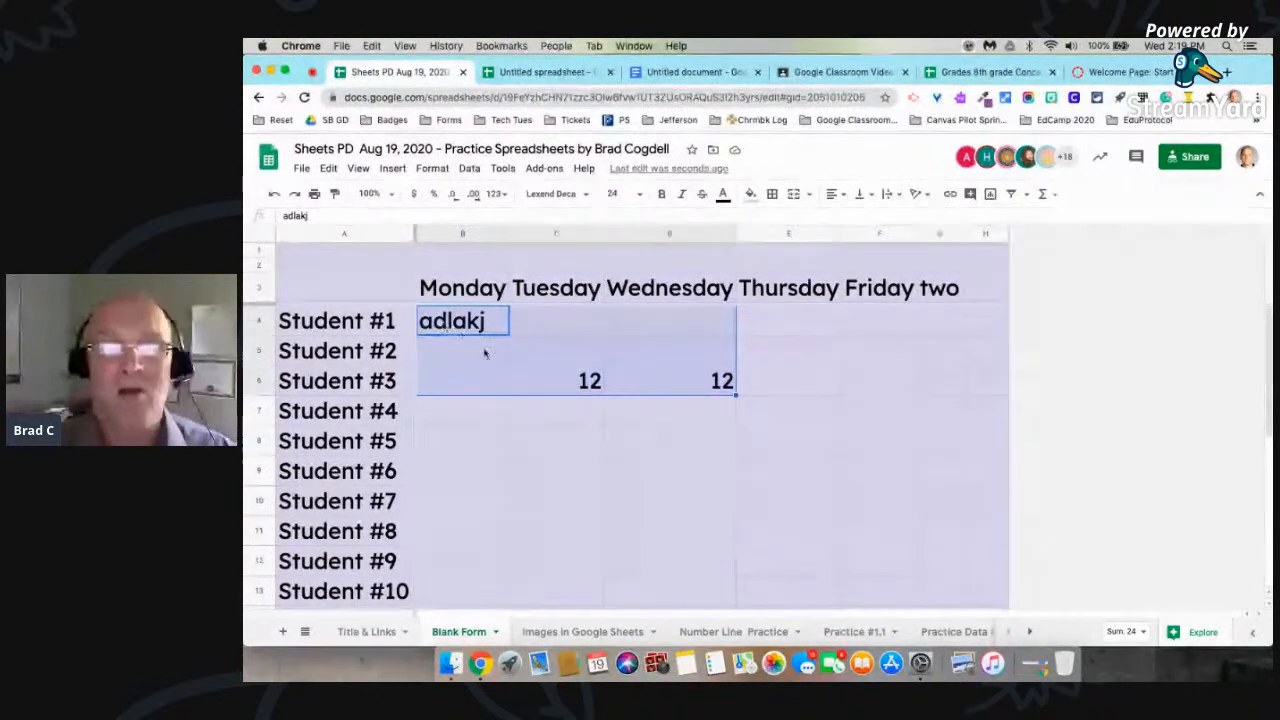
pyautogui.click(710, 488)
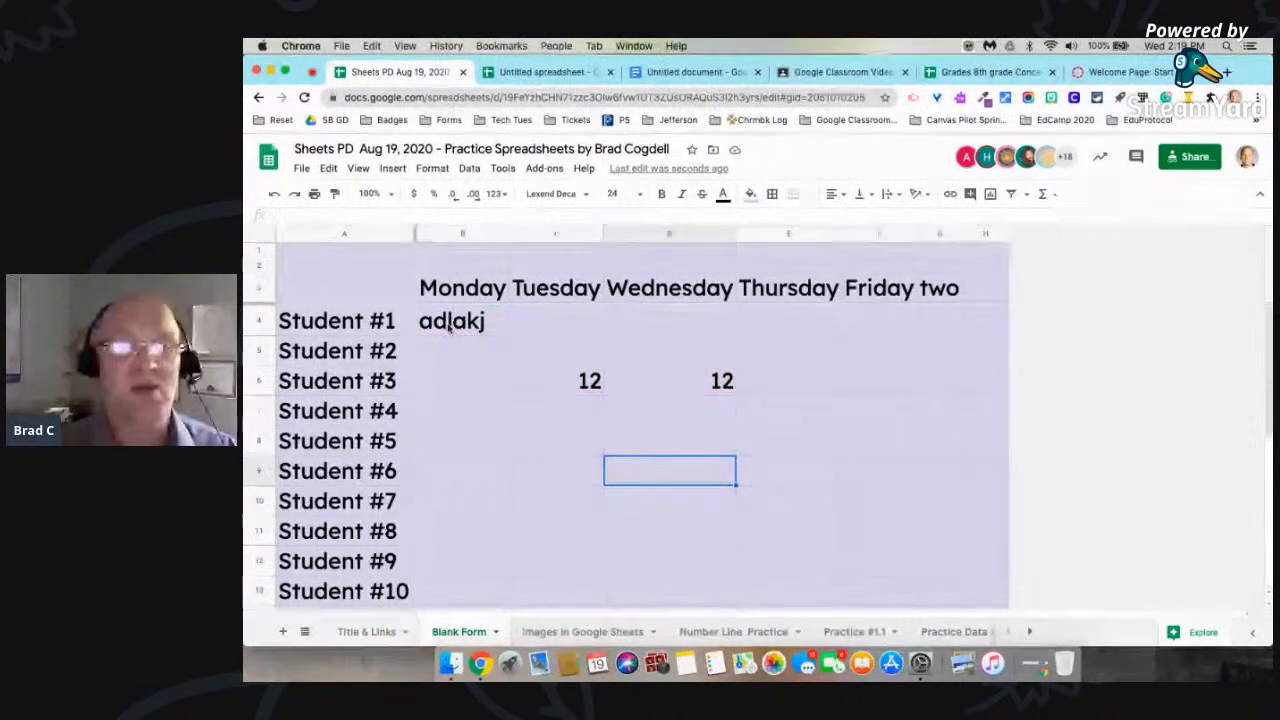
# Step: Select cells B4:C6, extend the range through Wednesday, and resize it down to row 8, Student #5
pyautogui.moveTo(449, 333); pyautogui.dragTo(594, 385)
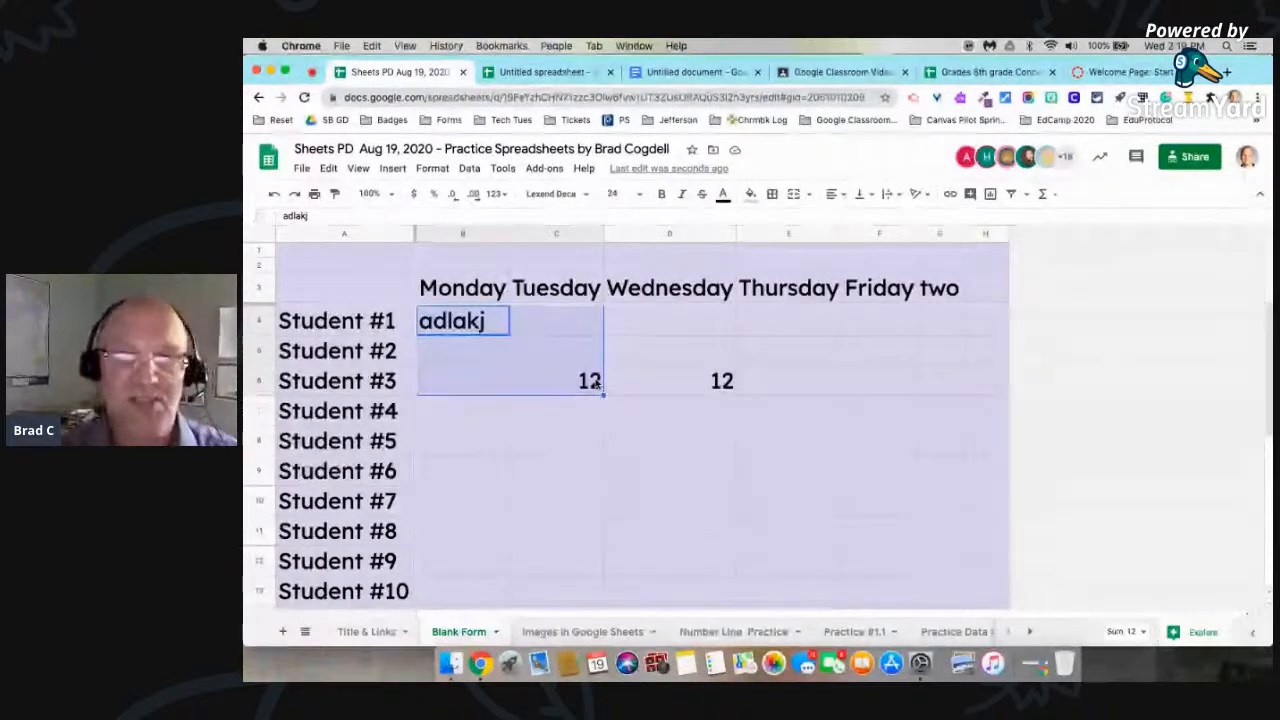
pyautogui.hotkey('shift', 'Right')
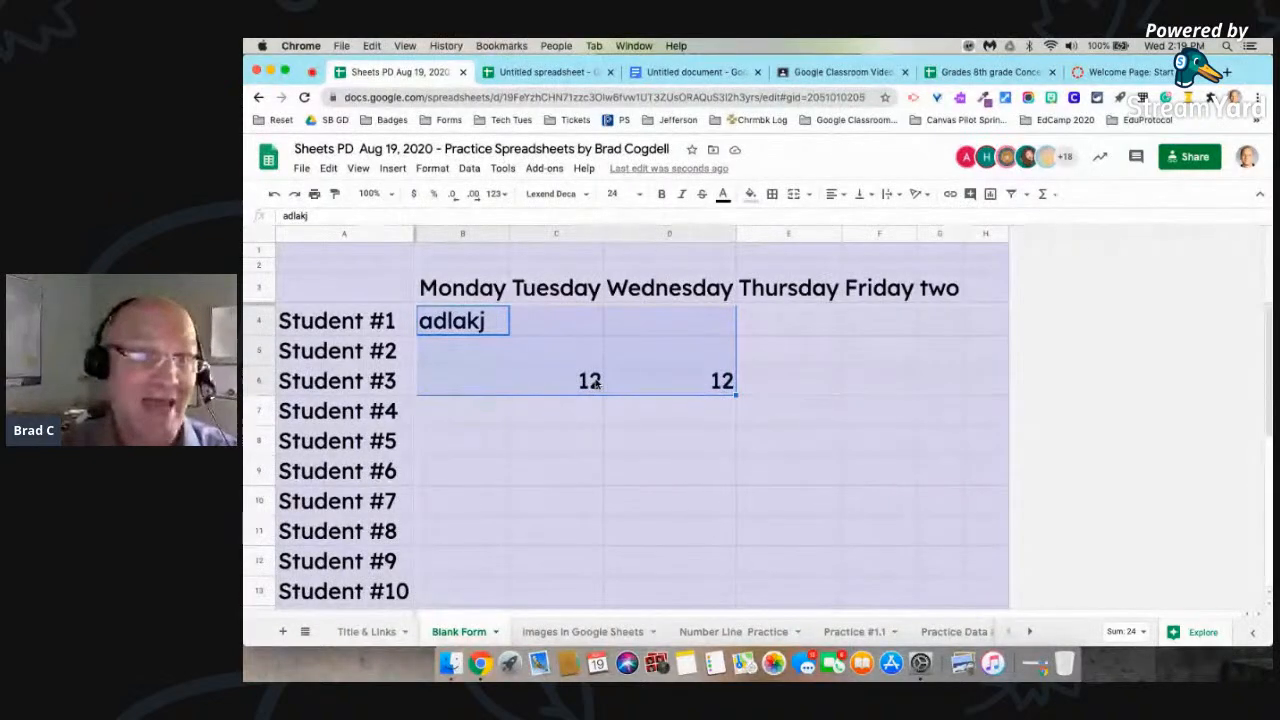
pyautogui.hotkey('shift', 'Down')
pyautogui.hotkey('shift', 'Down')
pyautogui.hotkey('shift', 'Down')
pyautogui.hotkey('shift', 'Down')
pyautogui.hotkey('shift', 'Right')
pyautogui.hotkey('shift', 'Left')
pyautogui.hotkey('shift', 'Up')
pyautogui.hotkey('shift', 'Up')
pyautogui.hotkey('shift', 'Up')
pyautogui.hotkey('shift', 'Up')
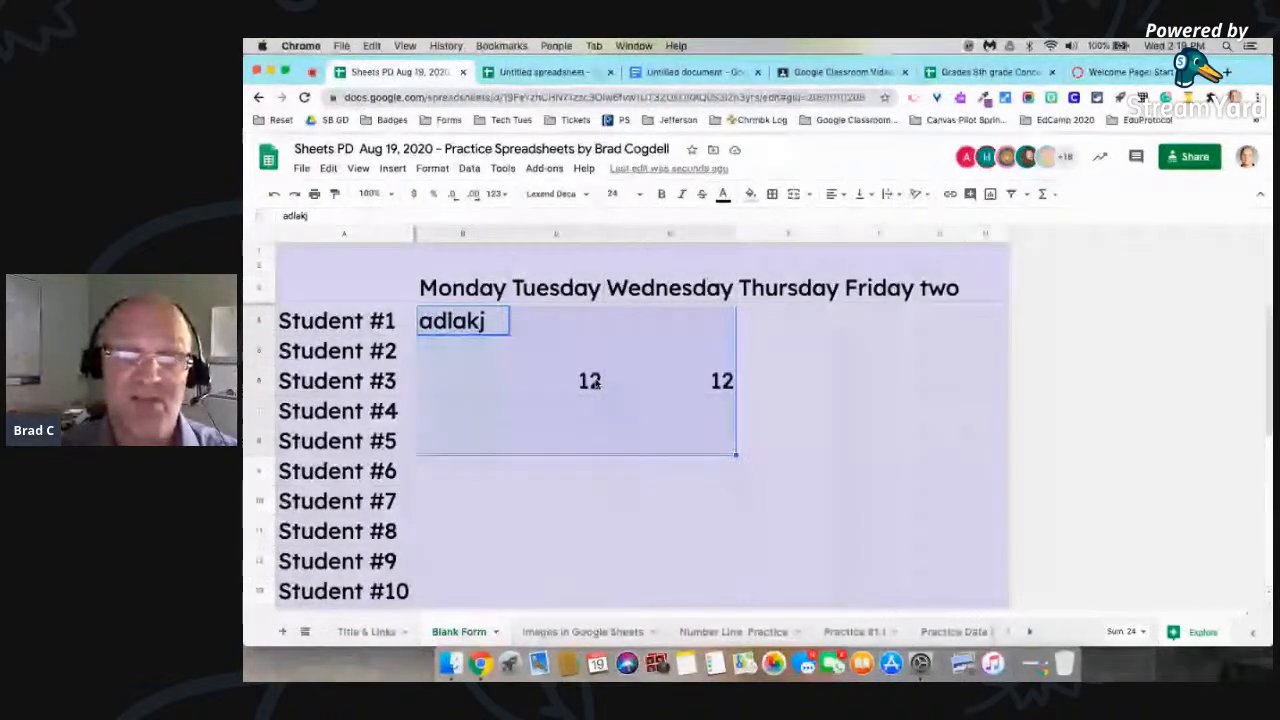
# Step: Shrink and re-extend the selection from B4 until it reaches column G and row 8
pyautogui.hotkey('shift', 'Left')
pyautogui.hotkey('shift', 'Up')
pyautogui.hotkey('shift', 'Up')
pyautogui.hotkey('shift', 'Down')
pyautogui.hotkey('shift', 'Right')
pyautogui.hotkey('shift', 'Right')
pyautogui.hotkey('shift', 'Down')
pyautogui.hotkey('shift', 'Down')
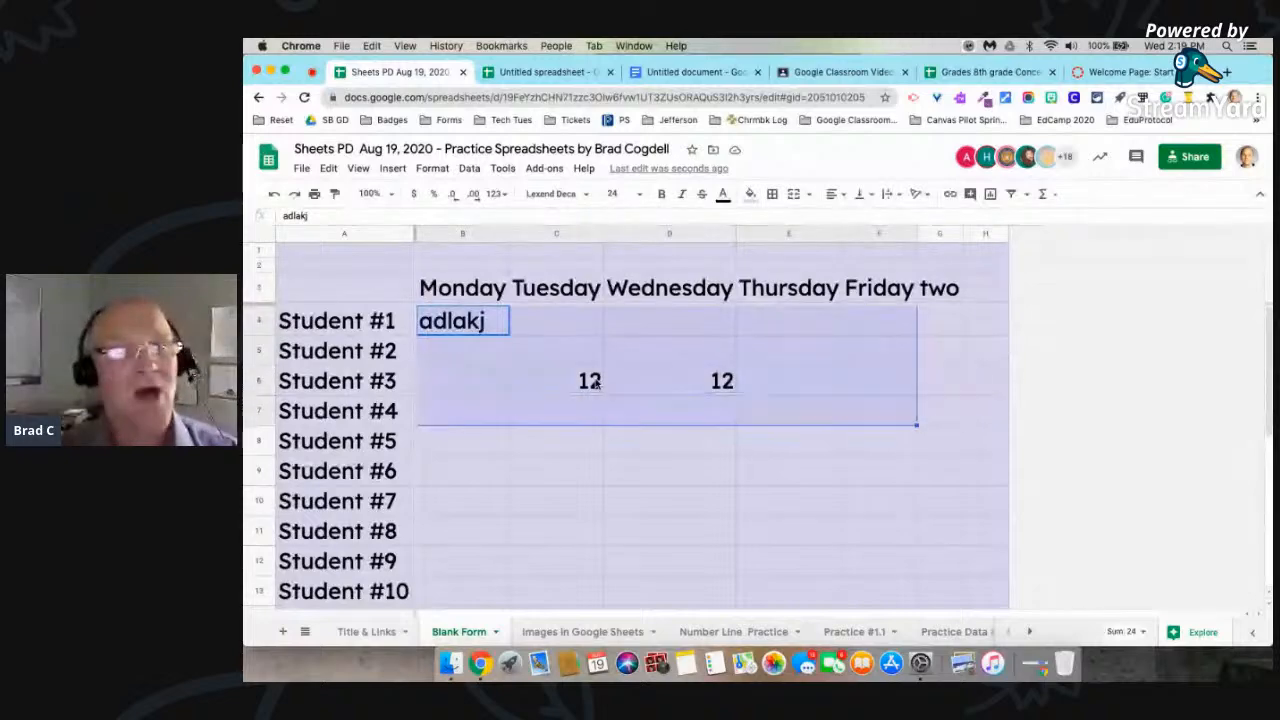
pyautogui.hotkey('shift', 'Right')
pyautogui.hotkey('shift', 'Down')
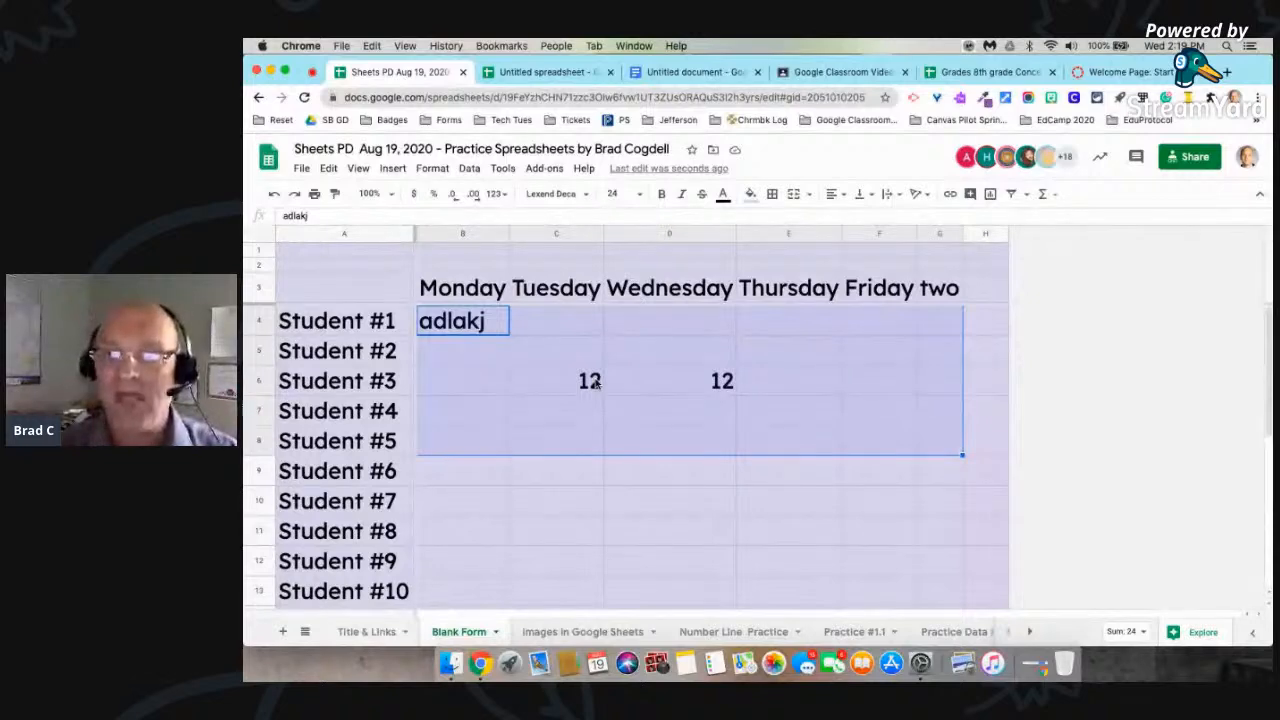
# Step: Extend the selection further down, and shrink it to B4:F5, ending at Friday and Student #2
pyautogui.hotkey('shift', 'Down')
pyautogui.hotkey('shift', 'Down')
pyautogui.hotkey('shift', 'Up')
# Step: Resize the selection to B4:F6, and reduce it to B4:C5
pyautogui.hotkey('shift', 'Up')
pyautogui.hotkey('shift', 'Up')
pyautogui.hotkey('shift', 'Up')
pyautogui.hotkey('shift', 'Up')
pyautogui.hotkey('shift', 'Left')
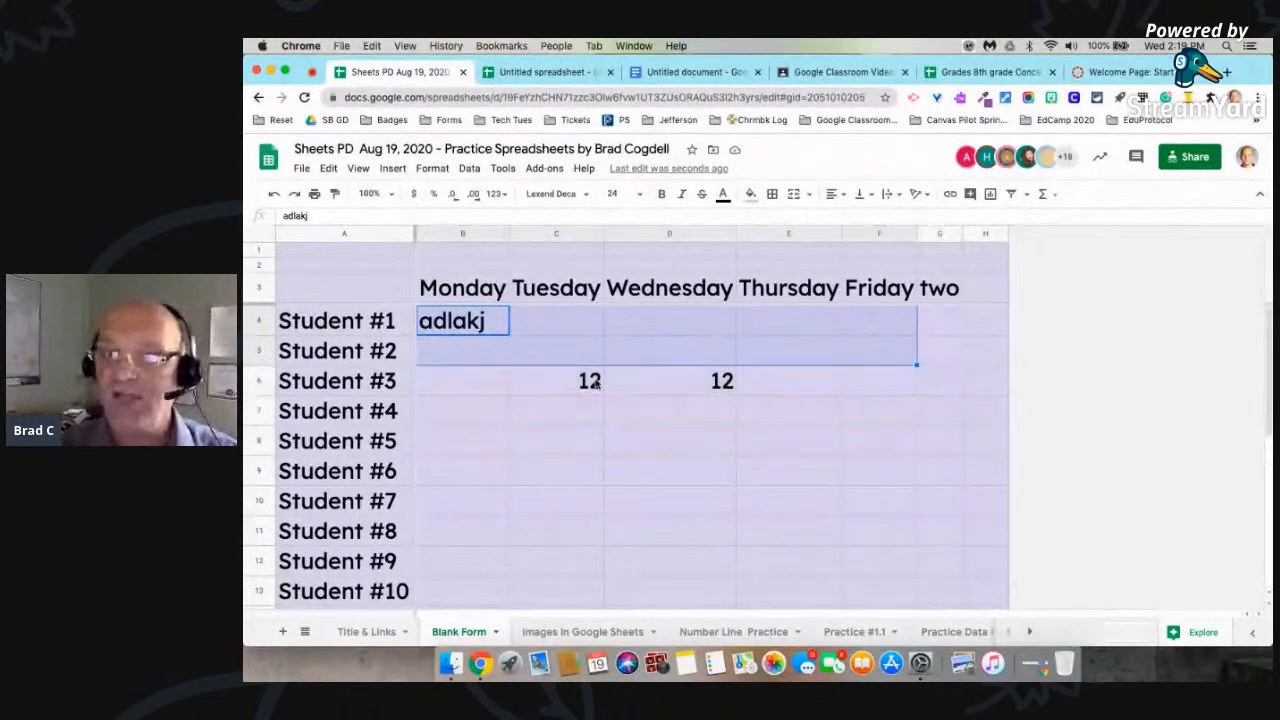
pyautogui.hotkey('shift', 'Left')
pyautogui.hotkey('shift', 'Left')
pyautogui.hotkey('shift', 'Down')
pyautogui.hotkey('shift', 'Down')
pyautogui.hotkey('shift', 'Right')
pyautogui.hotkey('shift', 'Right')
pyautogui.hotkey('shift', 'Up')
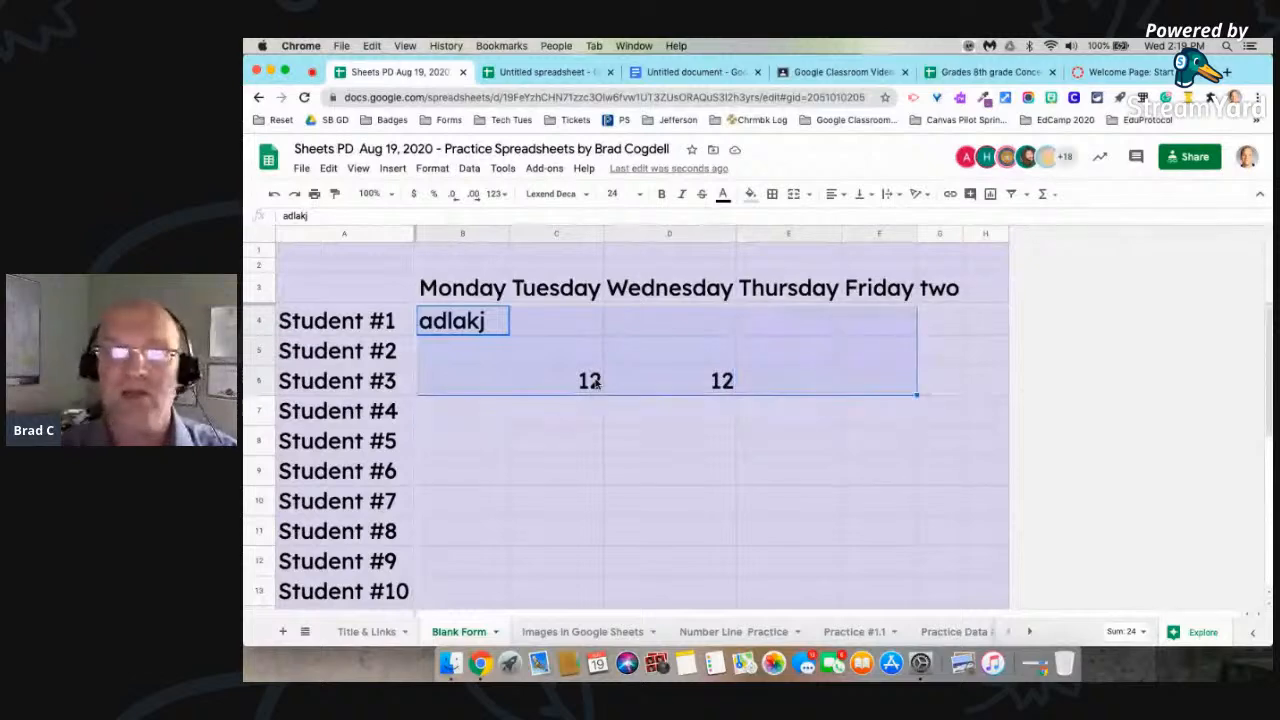
pyautogui.hotkey('shift', 'Left')
pyautogui.hotkey('shift', 'Left')
pyautogui.hotkey('shift', 'Up')
pyautogui.hotkey('shift', 'Left')
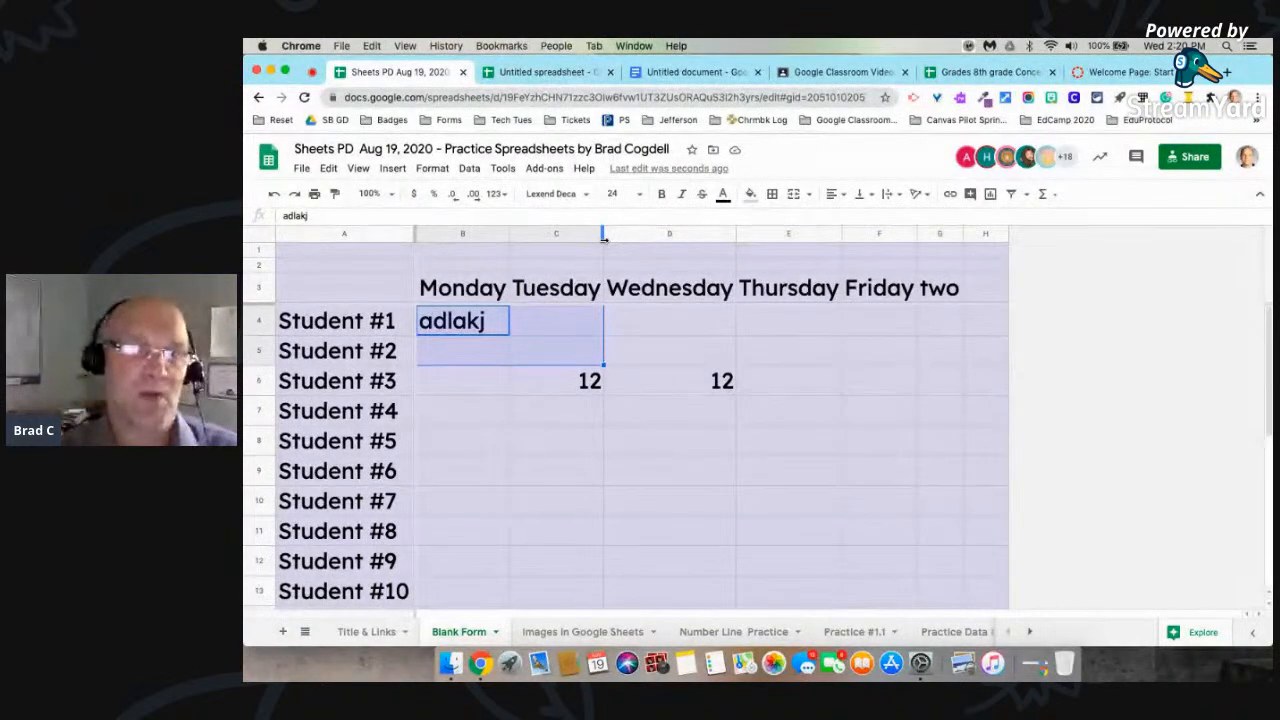
# Step: Check the Items Covered list in the Sheets PD Aug 2020 agenda, and return to the practice spreadsheet
pyautogui.hotkey('ctrl', 'Left')
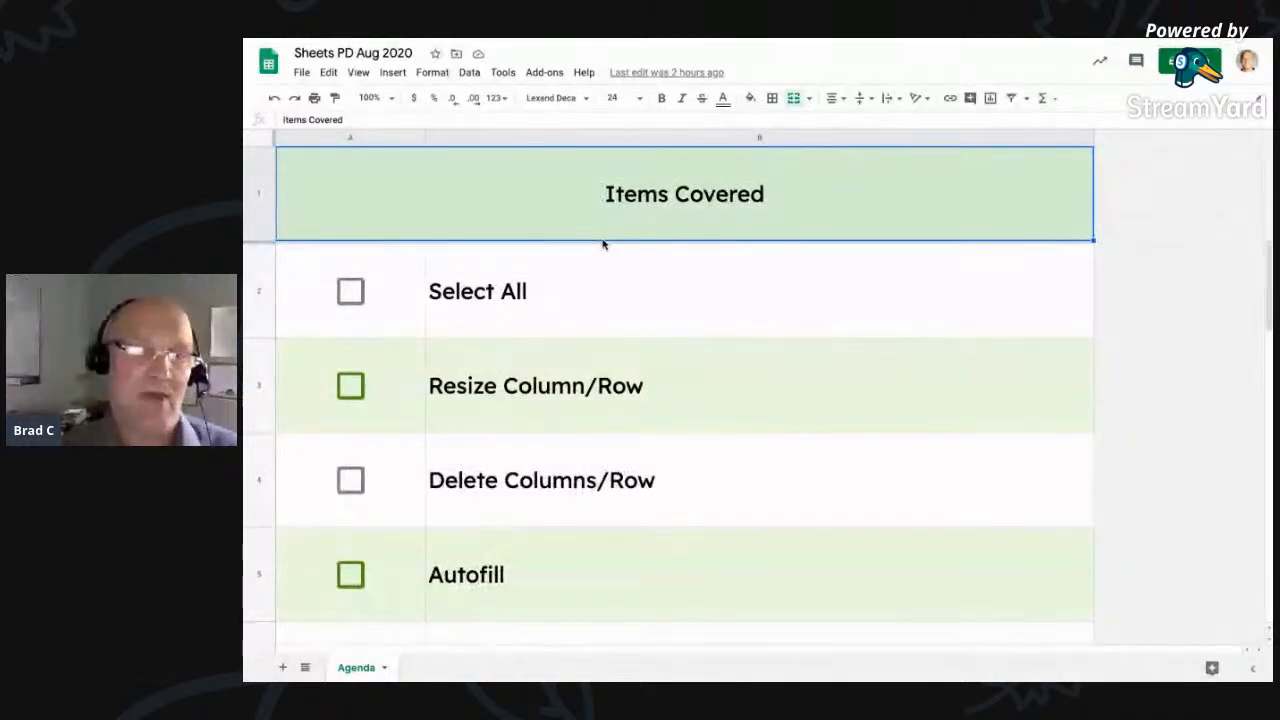
pyautogui.scroll(-2, 603, 244)
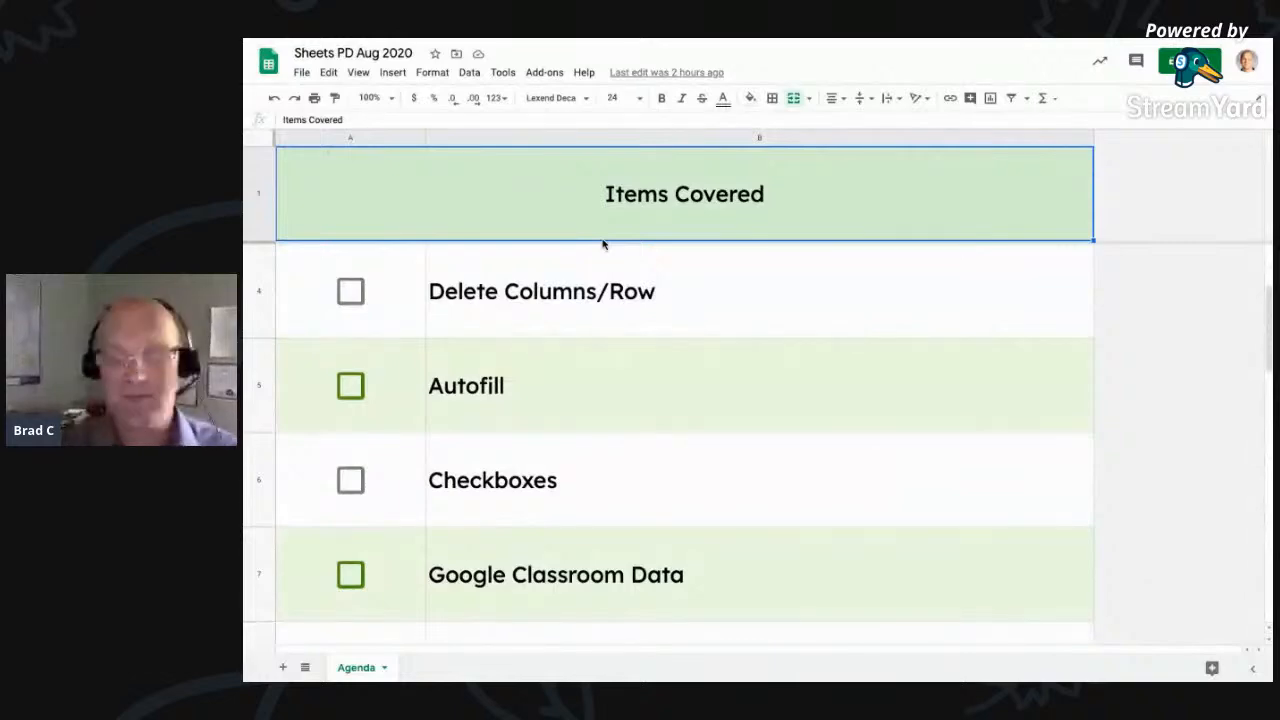
pyautogui.hotkey('ctrl', 'Right')
# Step: Clear the contents of cell B4 for Student #1 and cells C6 and D6 for Student #3
pyautogui.click(463, 316)
pyautogui.press('Delete')
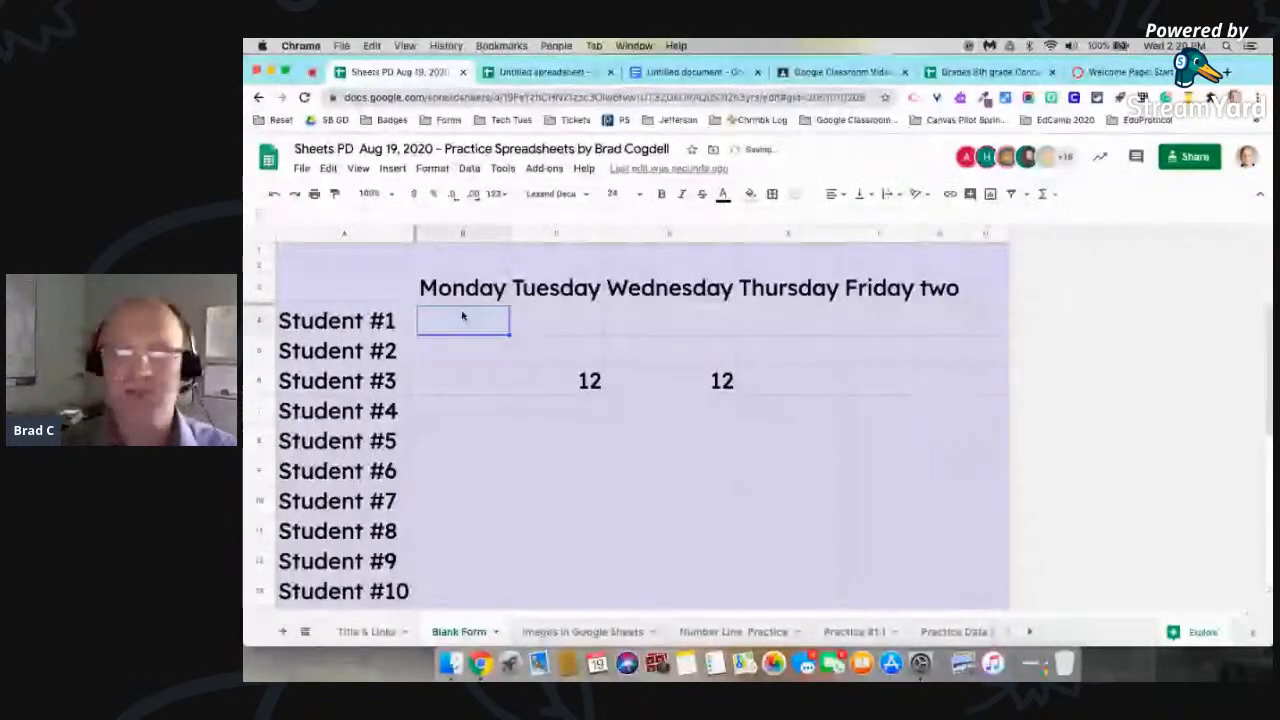
pyautogui.click(577, 392)
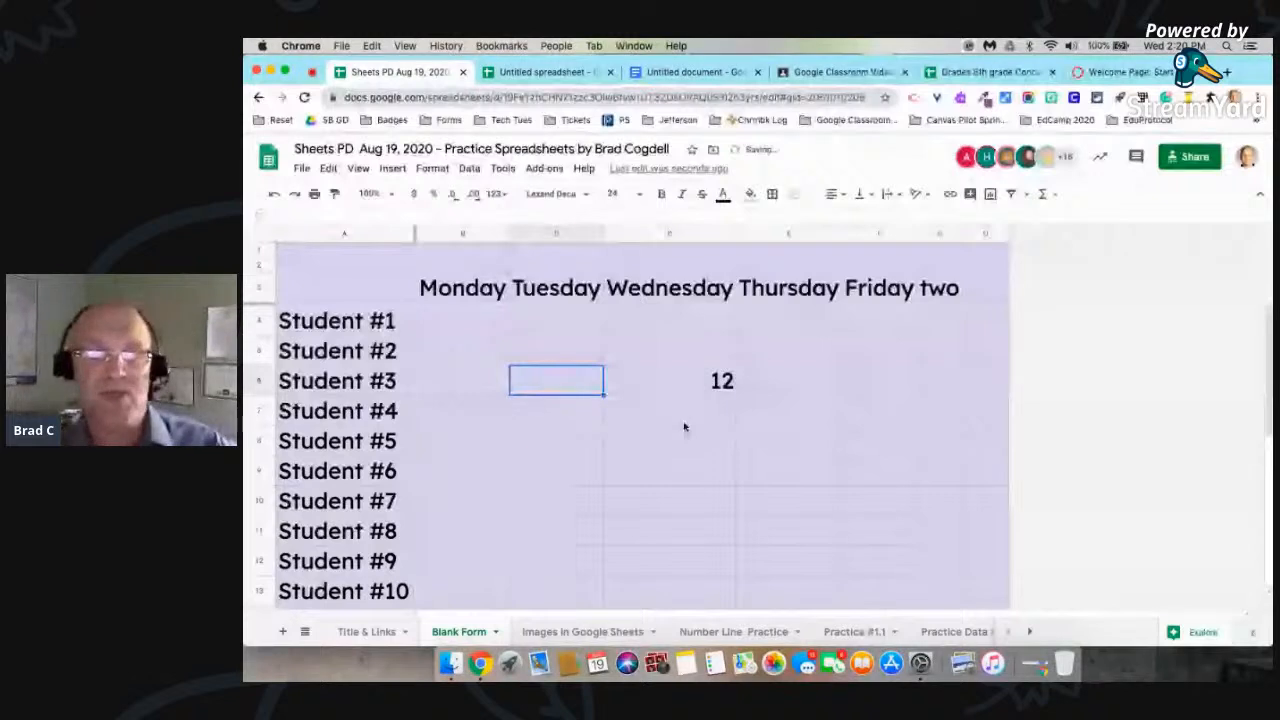
pyautogui.click(694, 380)
pyautogui.press('Delete')
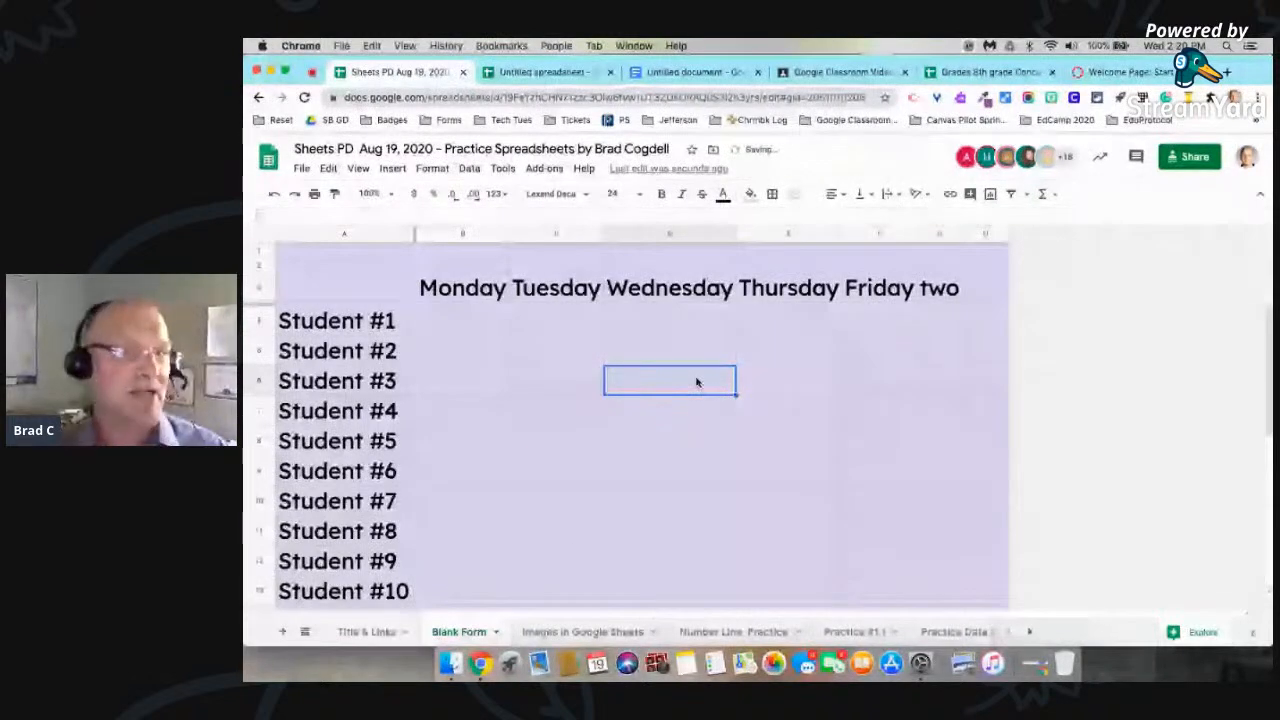
# Step: Insert a checkbox in cell B4, under Monday for Student #1
pyautogui.click(474, 318)
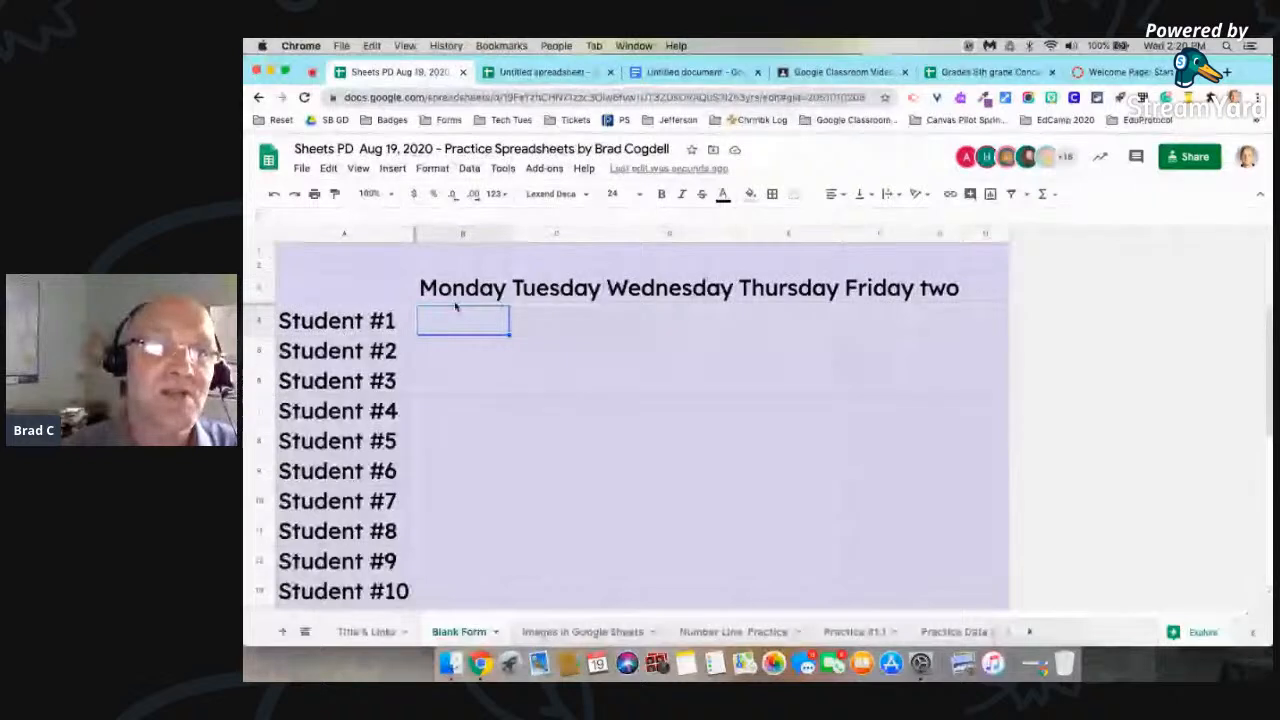
pyautogui.click(392, 168)
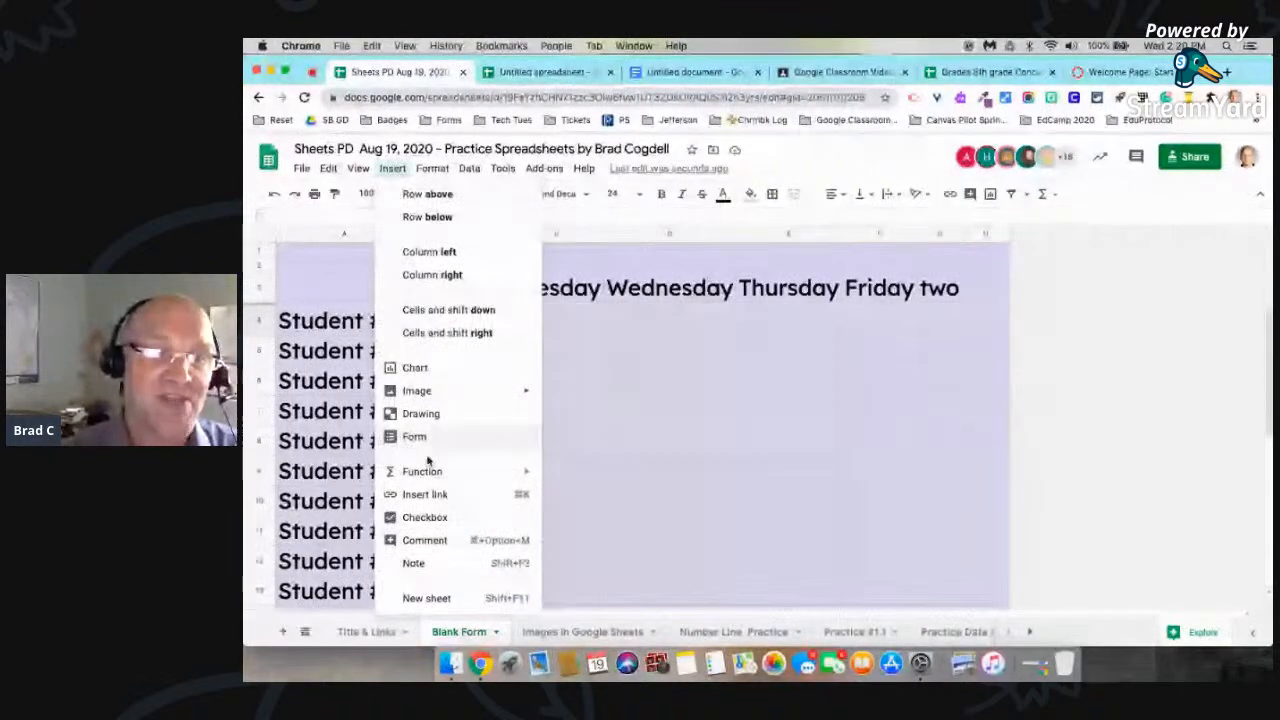
pyautogui.click(421, 517)
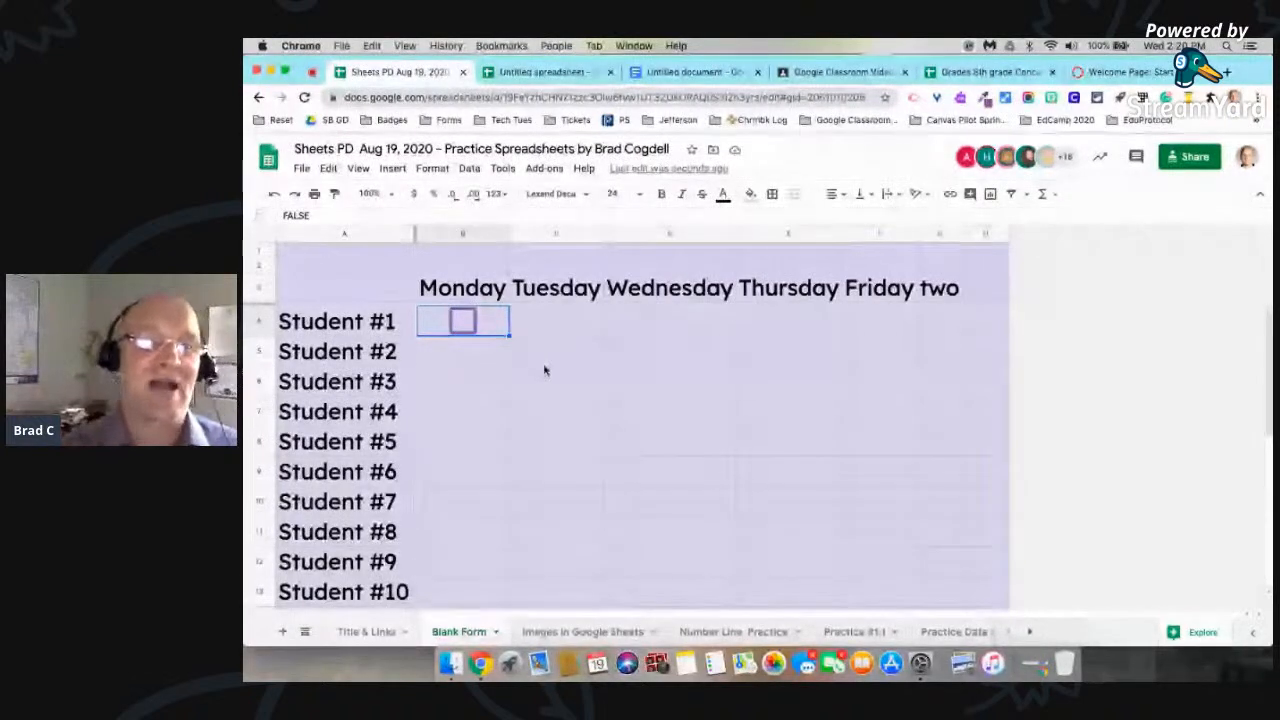
# Step: Tick and untick the Monday checkbox for Student #1, and select cell C5
pyautogui.click(481, 349)
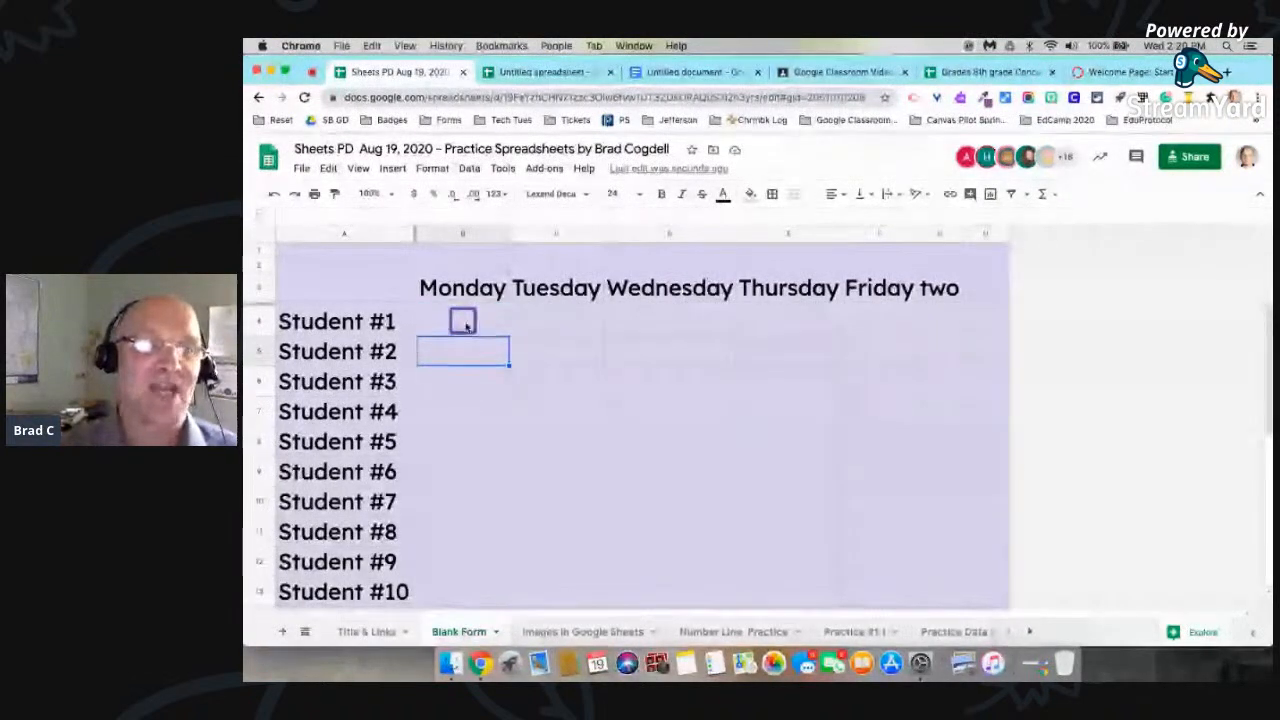
pyautogui.click(463, 321)
pyautogui.click(463, 321)
pyautogui.click(539, 358)
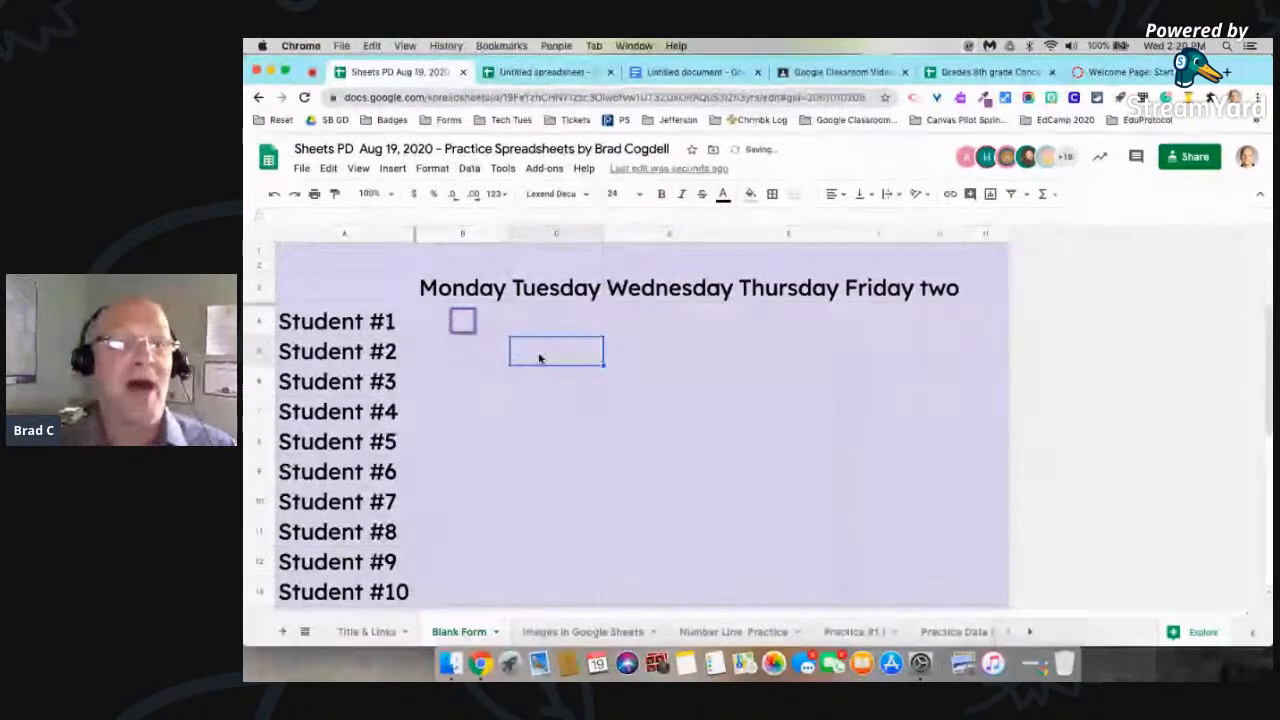
# Step: Autofill the B4 checkbox across to Friday, and fill that row of checkboxes down through Student #20
pyautogui.click(480, 323)
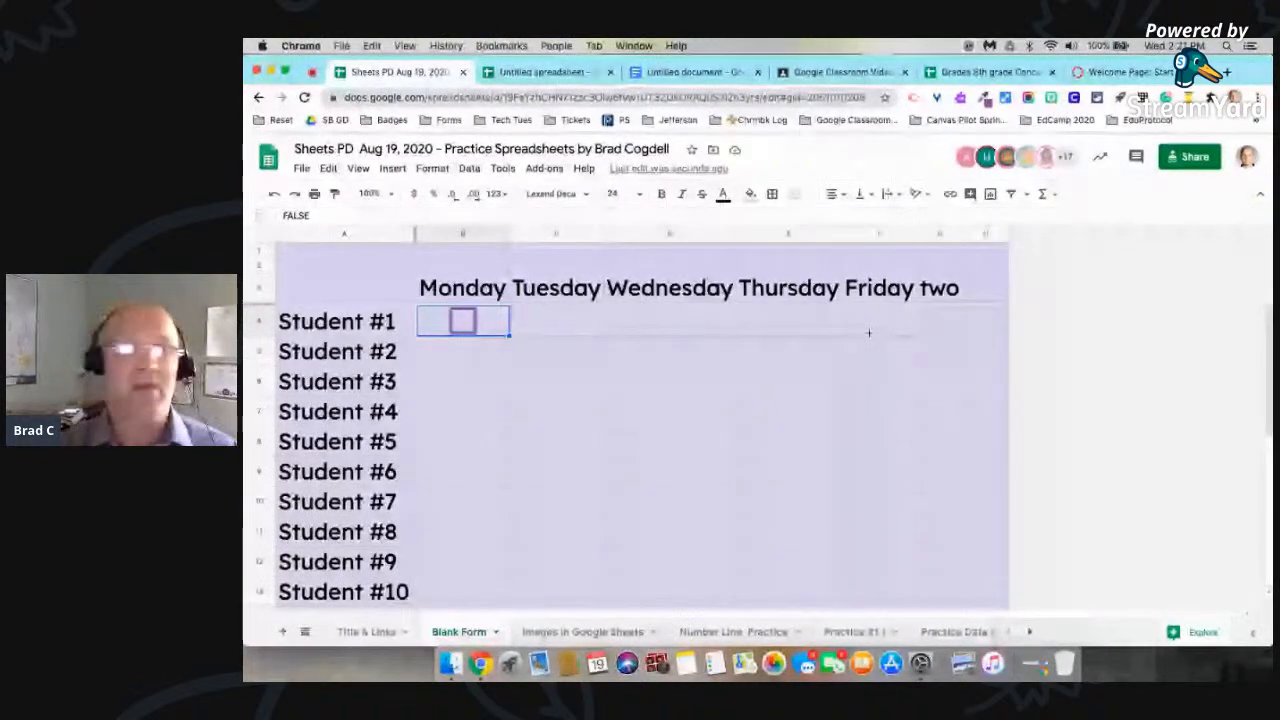
pyautogui.moveTo(869, 333); pyautogui.dragTo(869, 336)
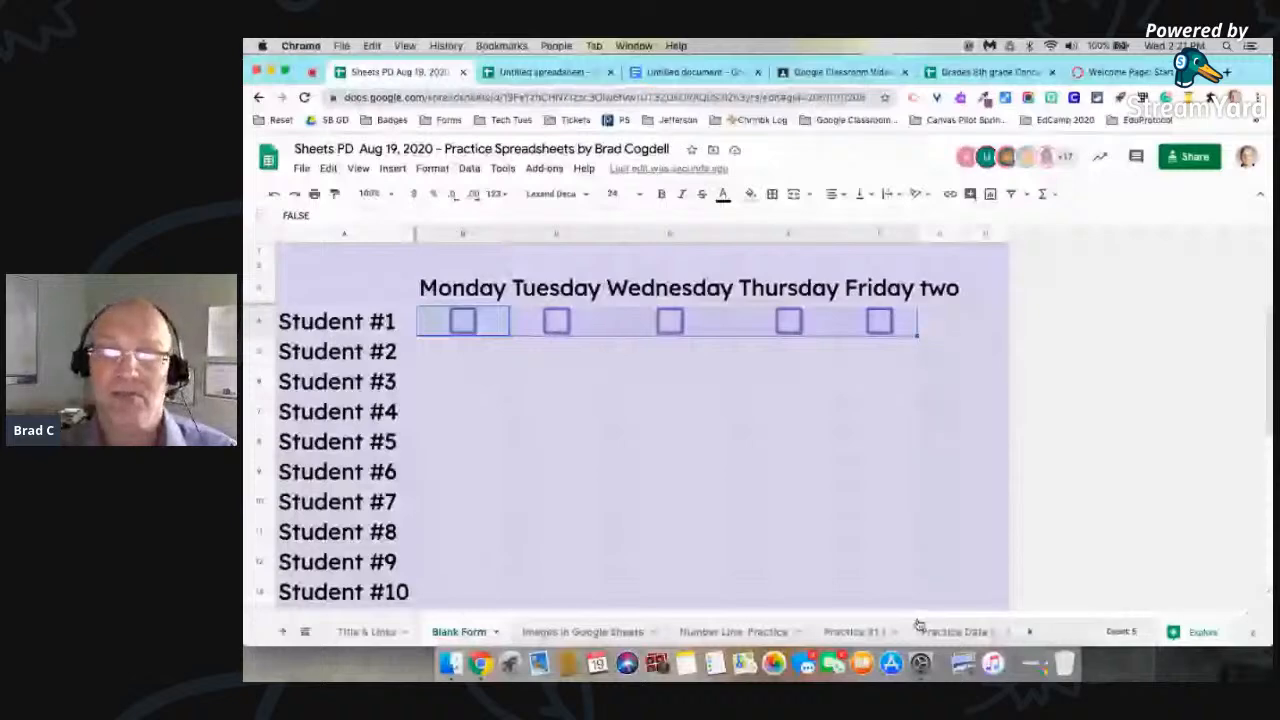
pyautogui.moveTo(918, 625); pyautogui.dragTo(908, 535)
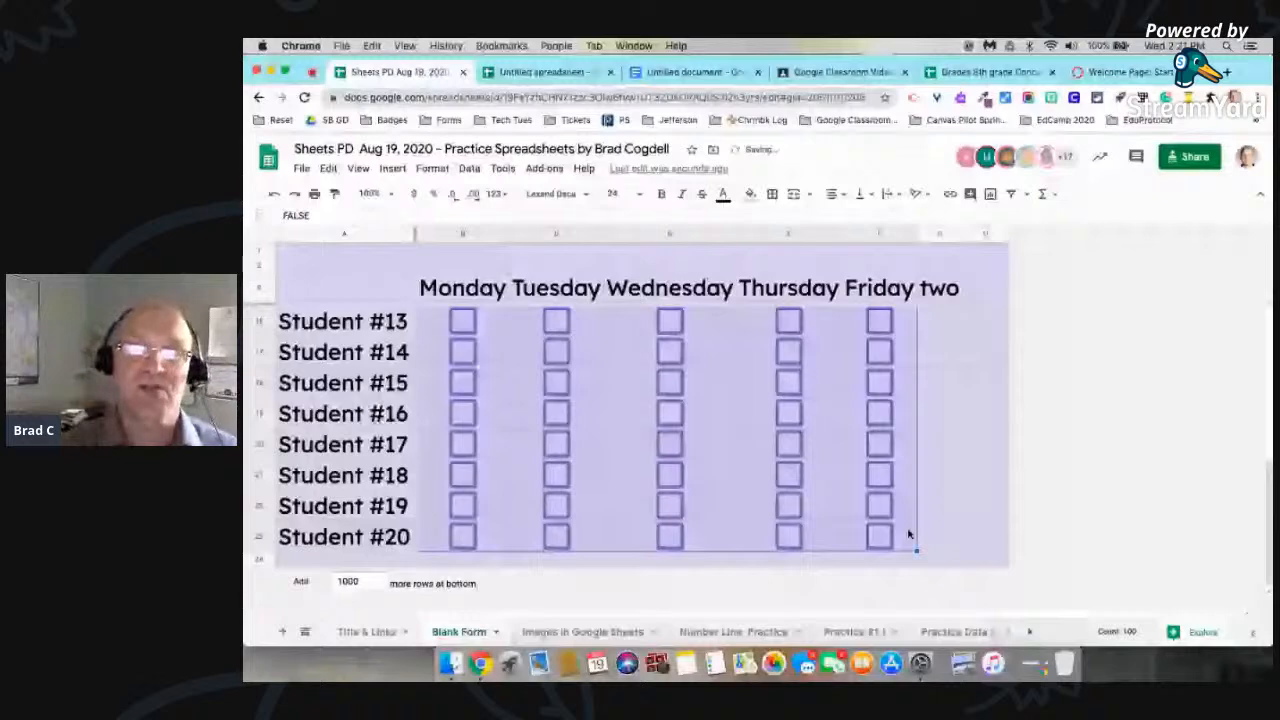
pyautogui.scroll(5, 915, 480)
pyautogui.click(922, 434)
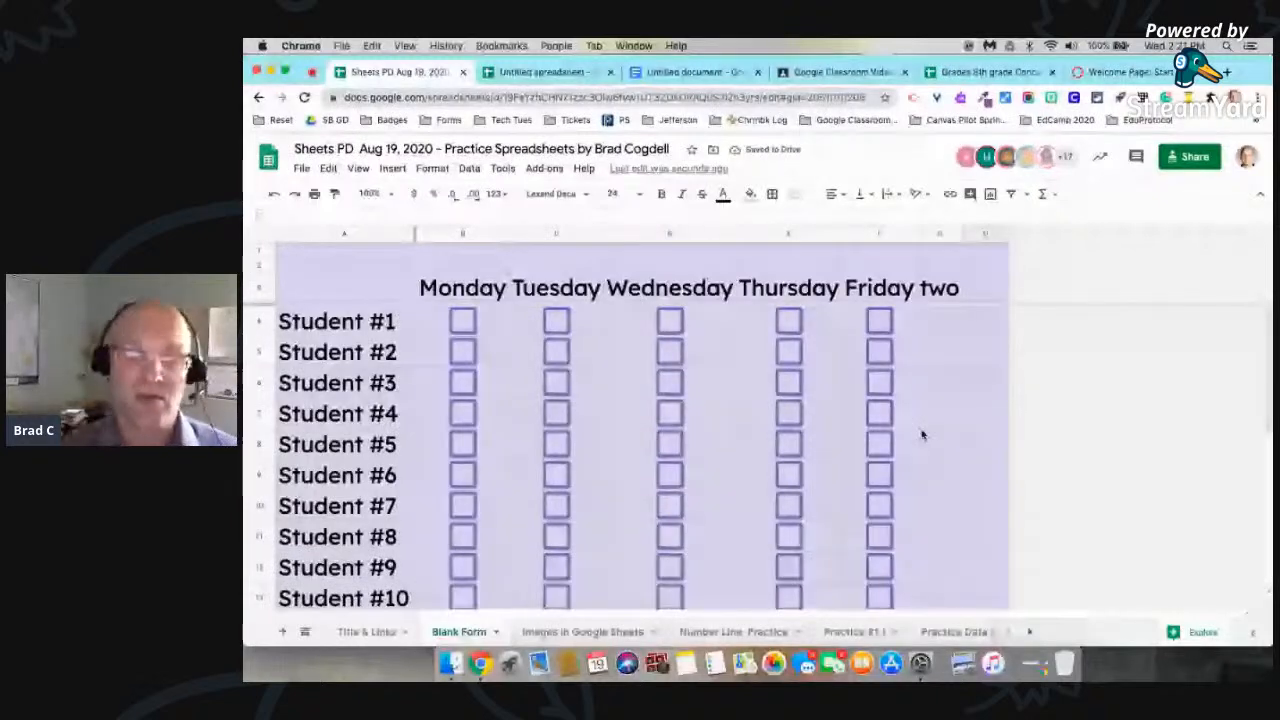
# Step: Undo the checkbox fill down the student rows and the fill across the weekdays
pyautogui.press('super+z')
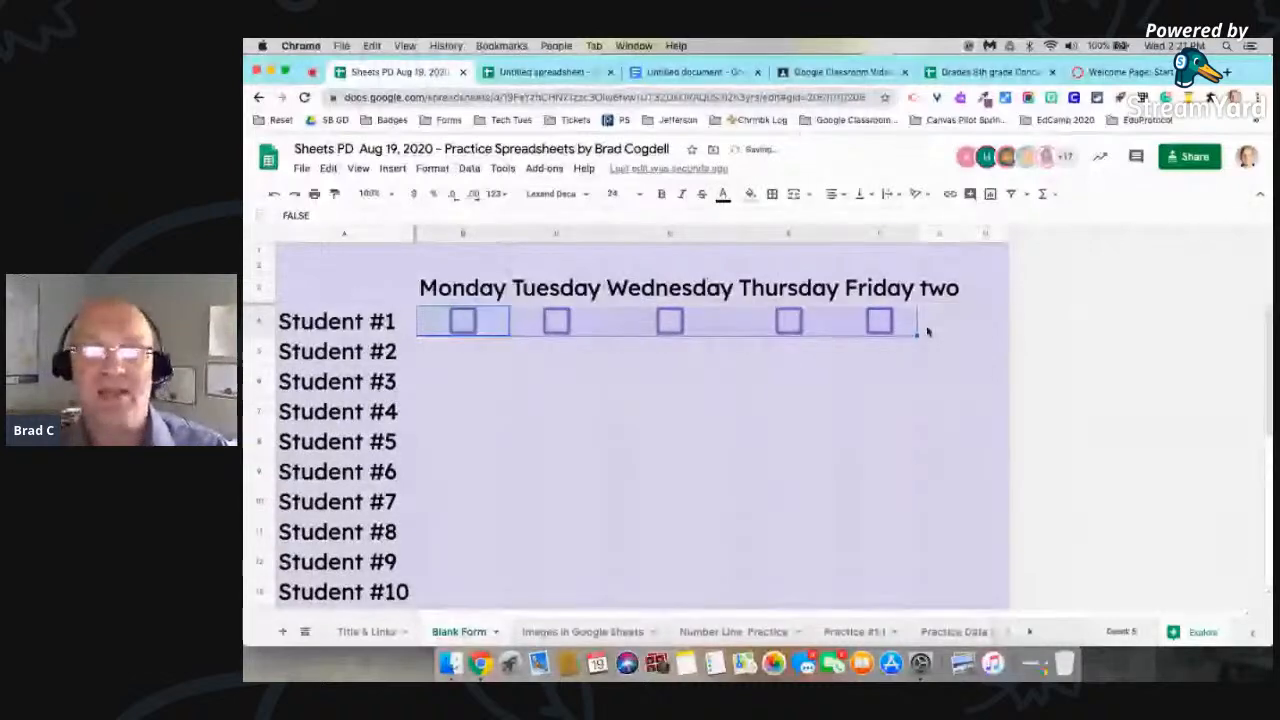
pyautogui.press('super+z')
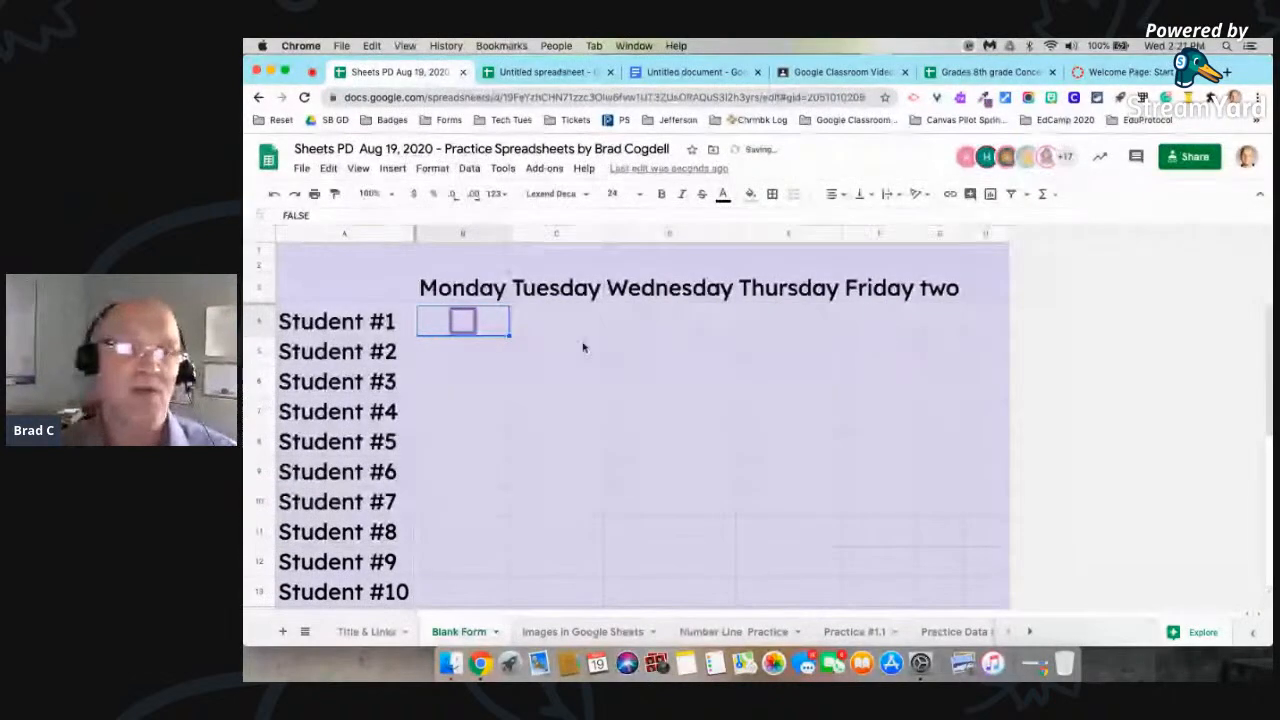
pyautogui.click(498, 360)
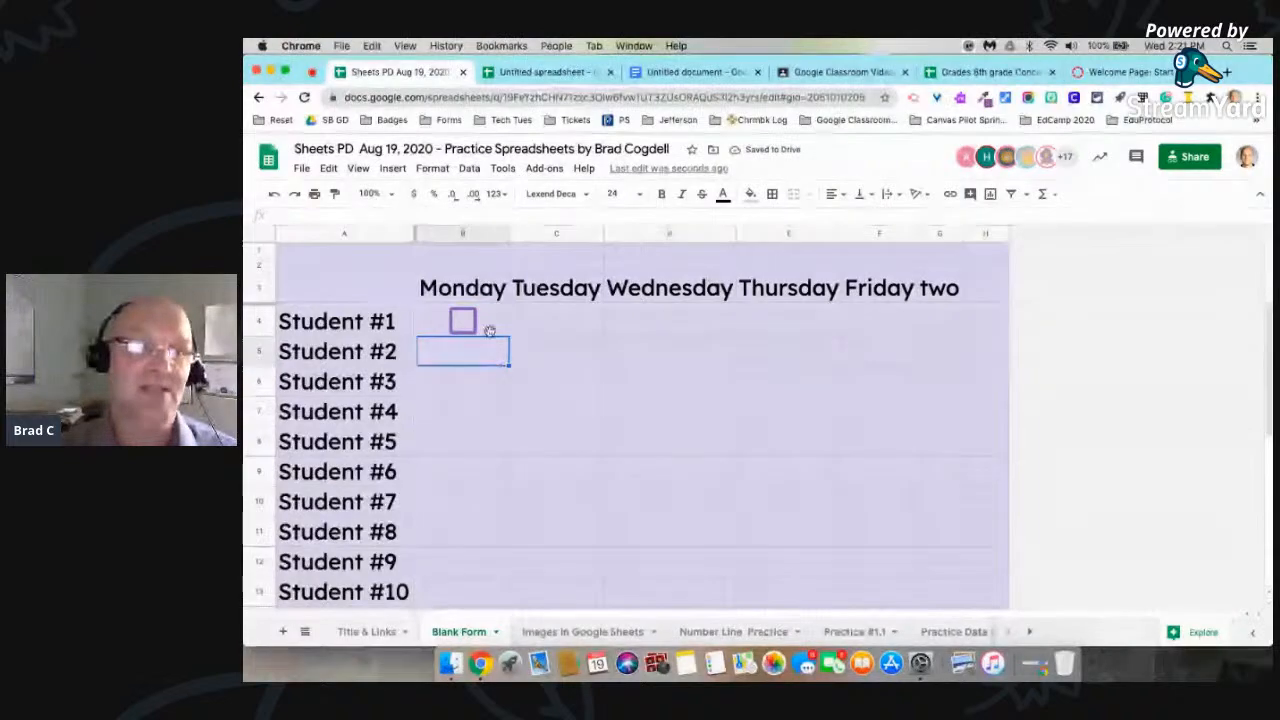
# Step: Insert the checkbox in cell B4 again, and autofill it across to Friday for Student #1
pyautogui.click(486, 325)
pyautogui.click(393, 170)
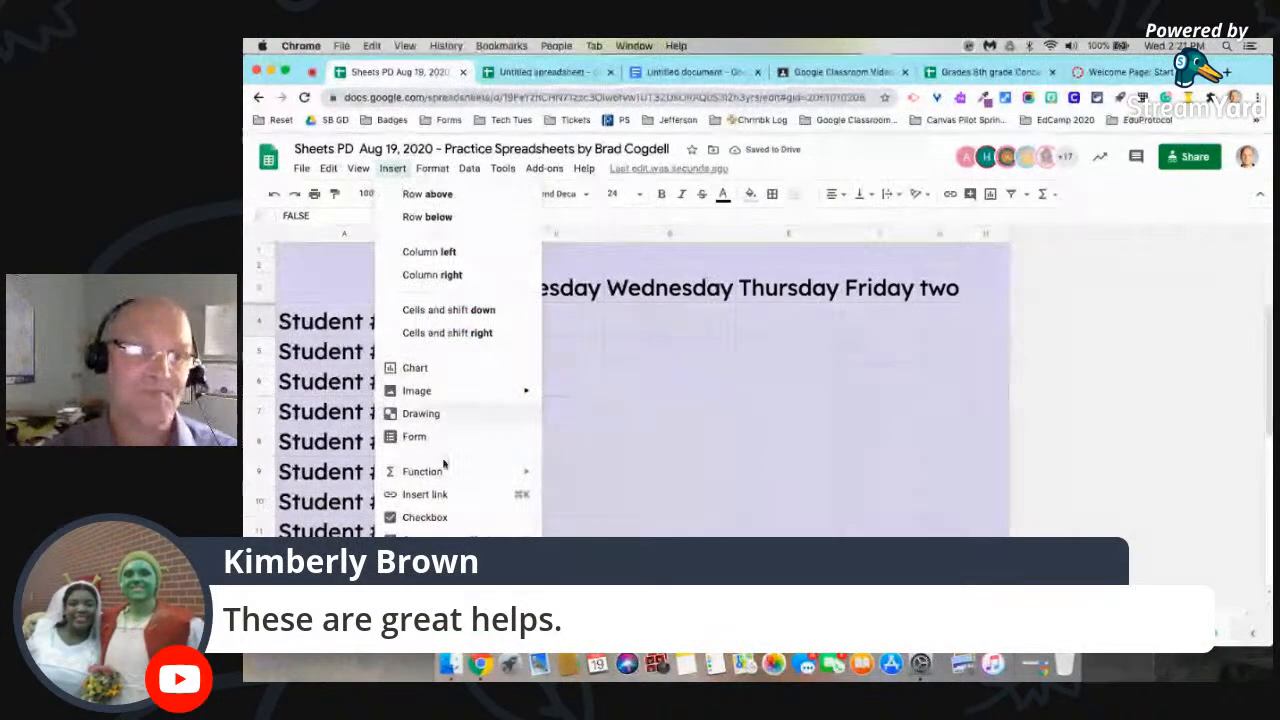
pyautogui.click(438, 519)
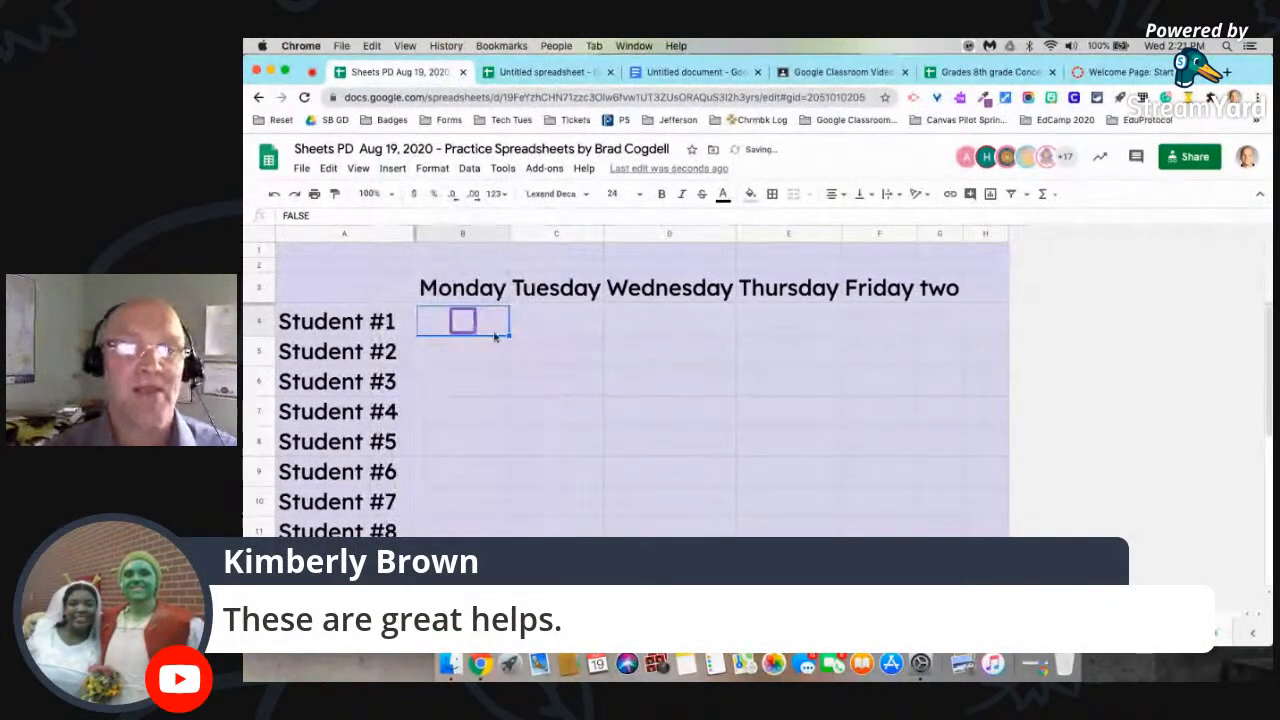
pyautogui.moveTo(509, 334); pyautogui.dragTo(886, 322)
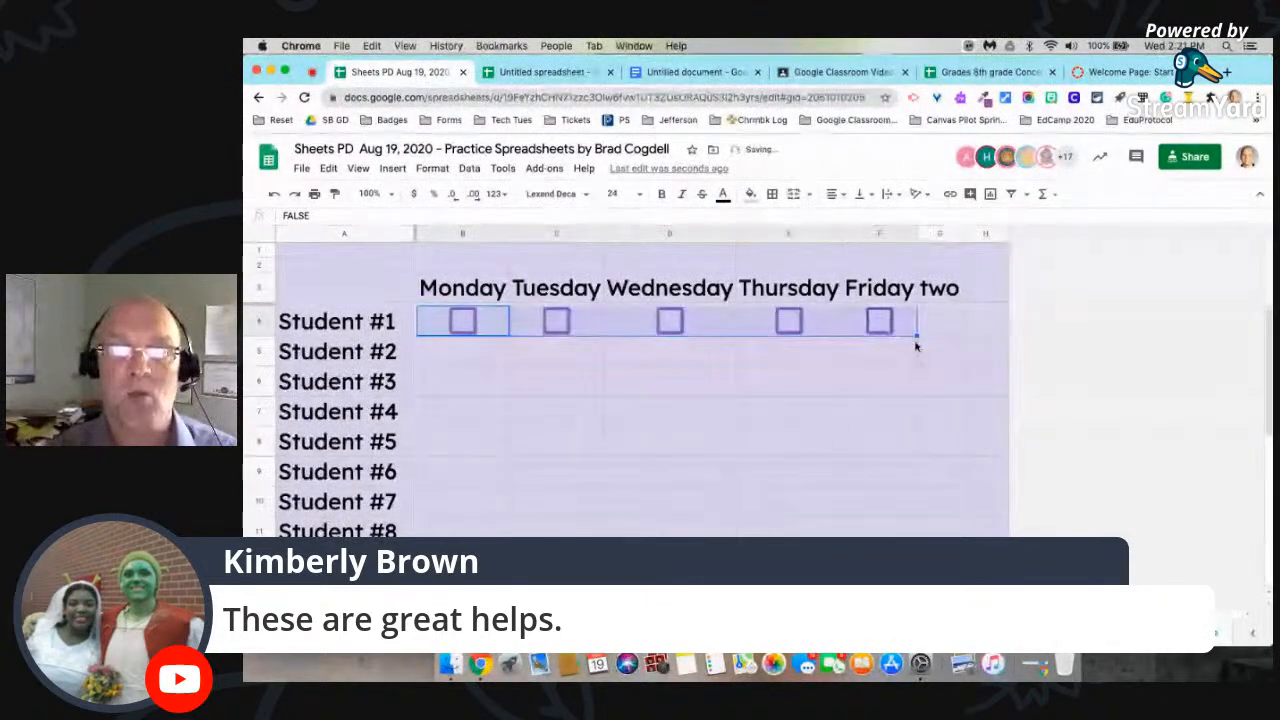
# Step: Try to autofill the Student #1 checkbox row down the student rows, and undo the resulting fill
pyautogui.scroll(-3, 903, 583)
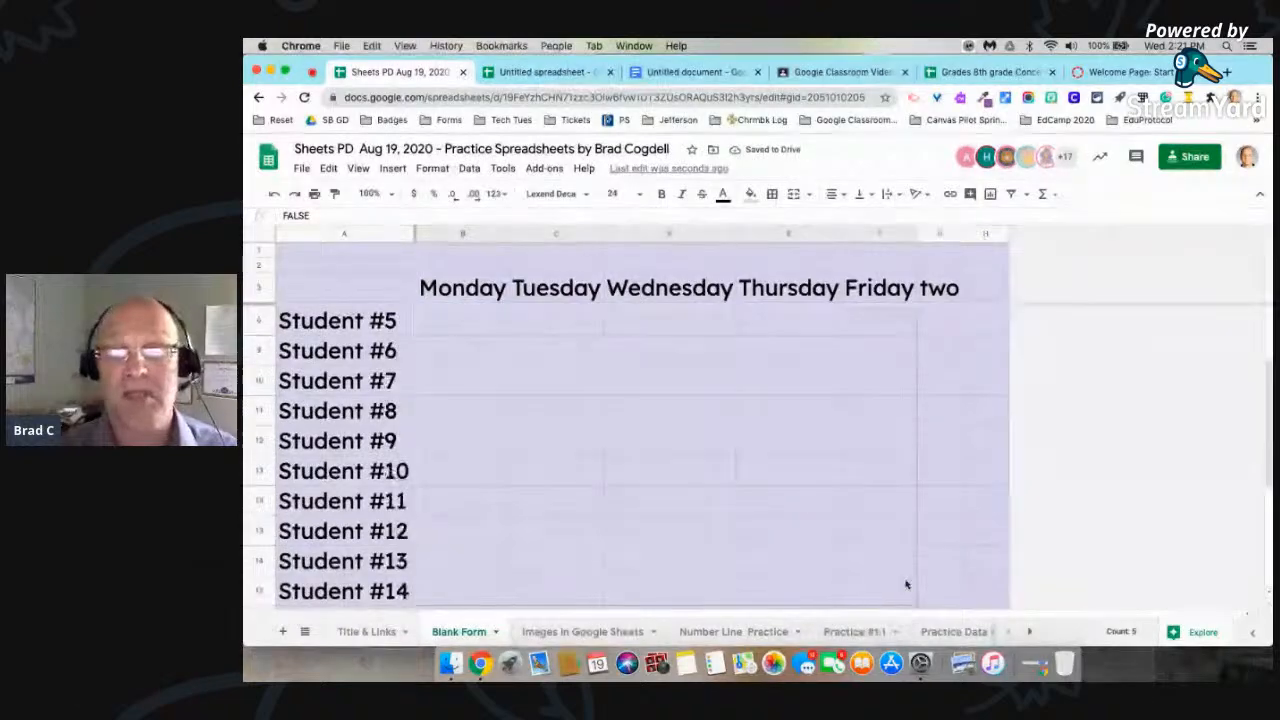
pyautogui.scroll(3, 897, 320)
pyautogui.moveTo(901, 304); pyautogui.dragTo(901, 300)
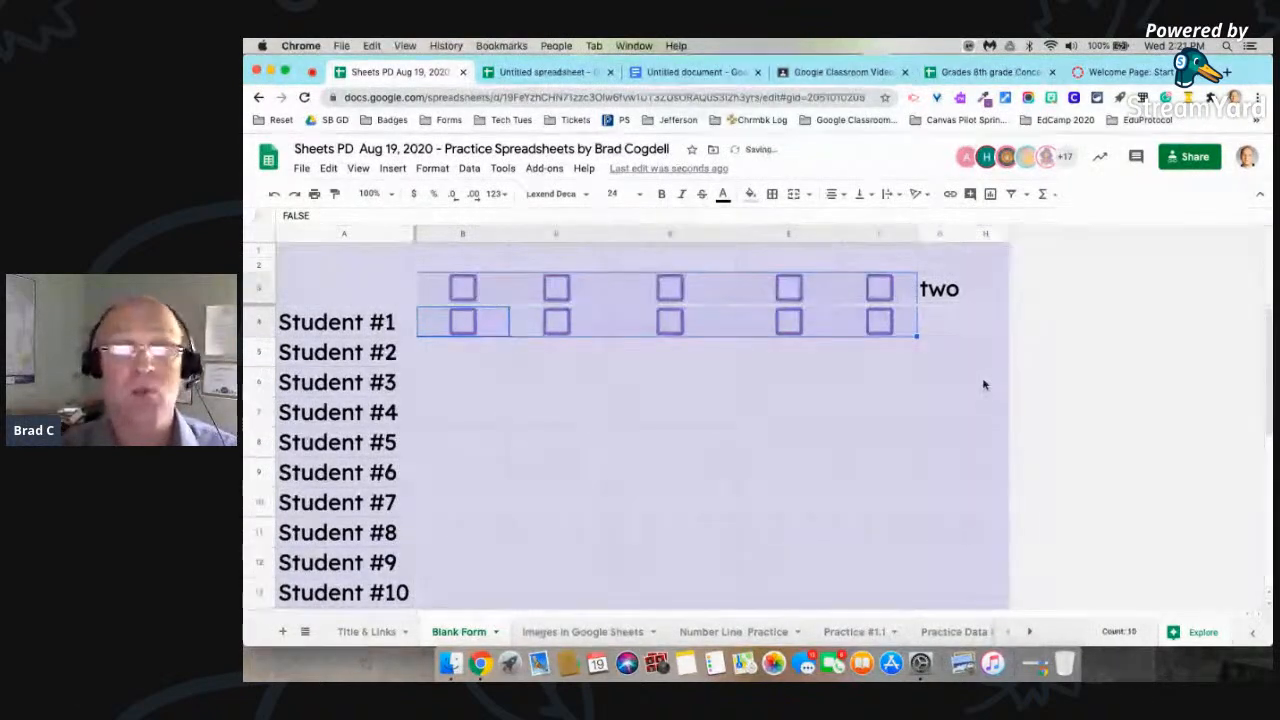
pyautogui.click(996, 402)
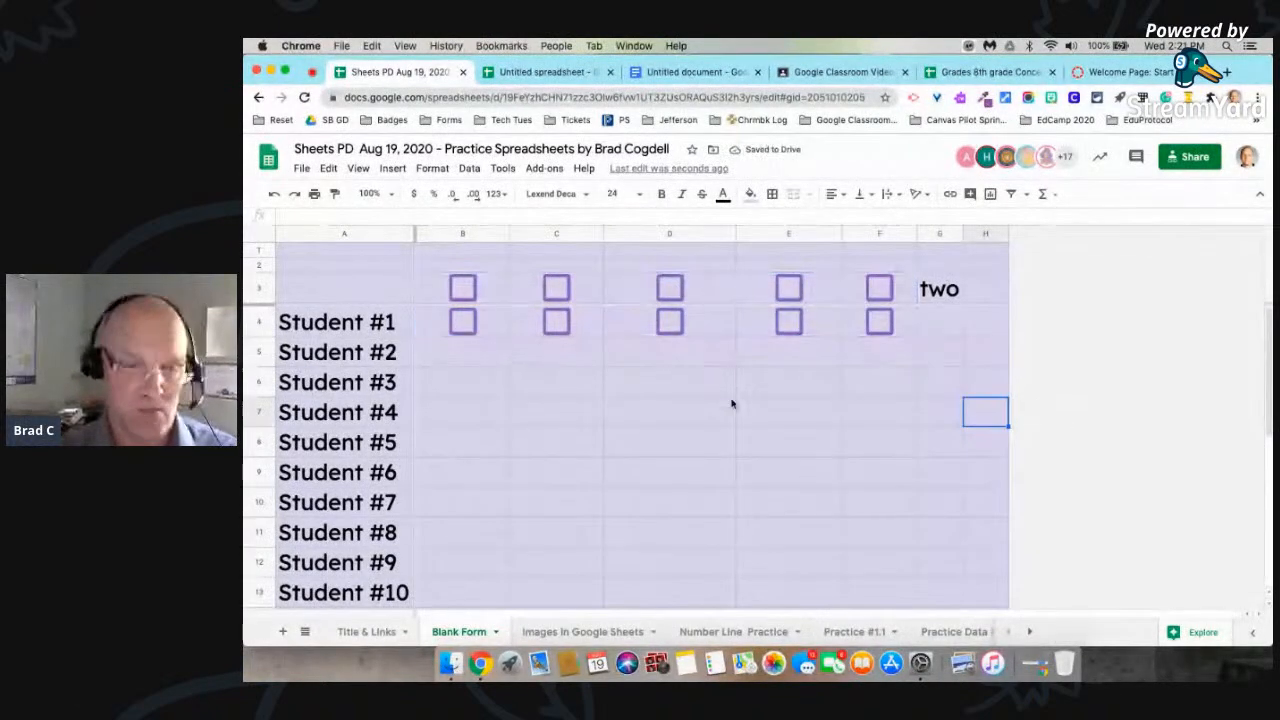
pyautogui.press('super+z')
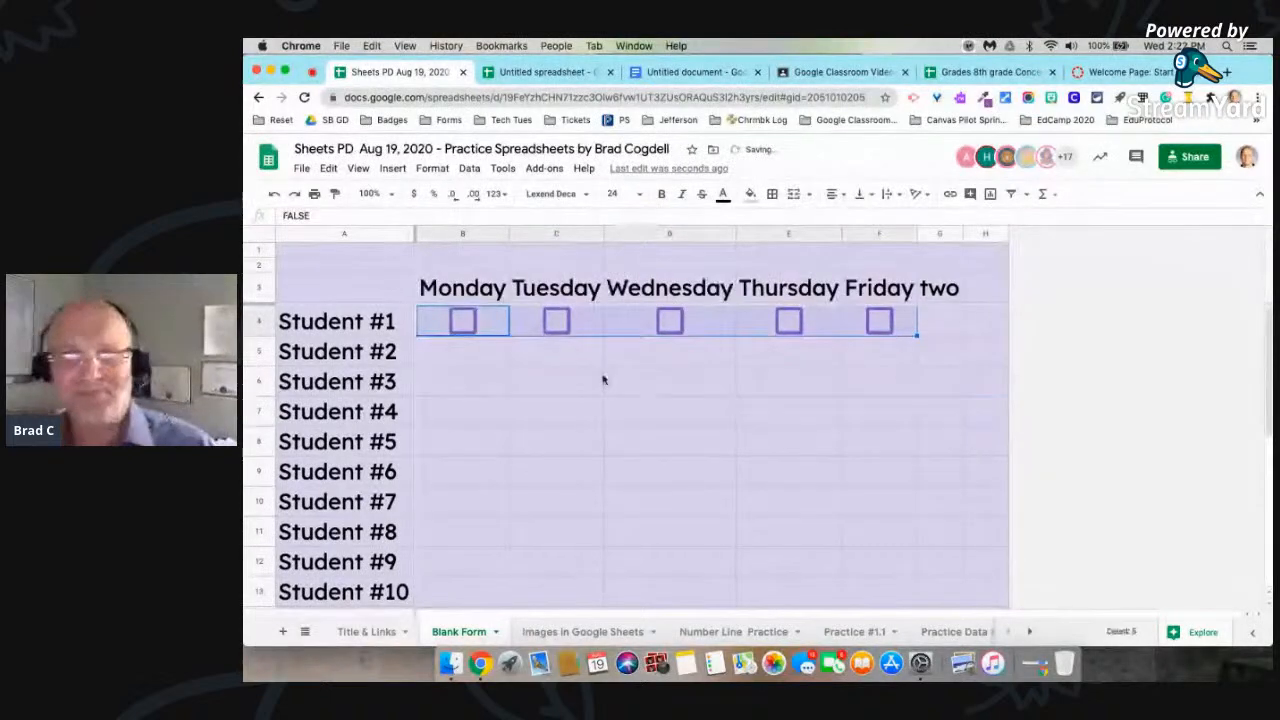
# Step: Tick the Monday through Friday checkboxes for Student #1
pyautogui.click(903, 386)
pyautogui.click(462, 320)
pyautogui.click(556, 320)
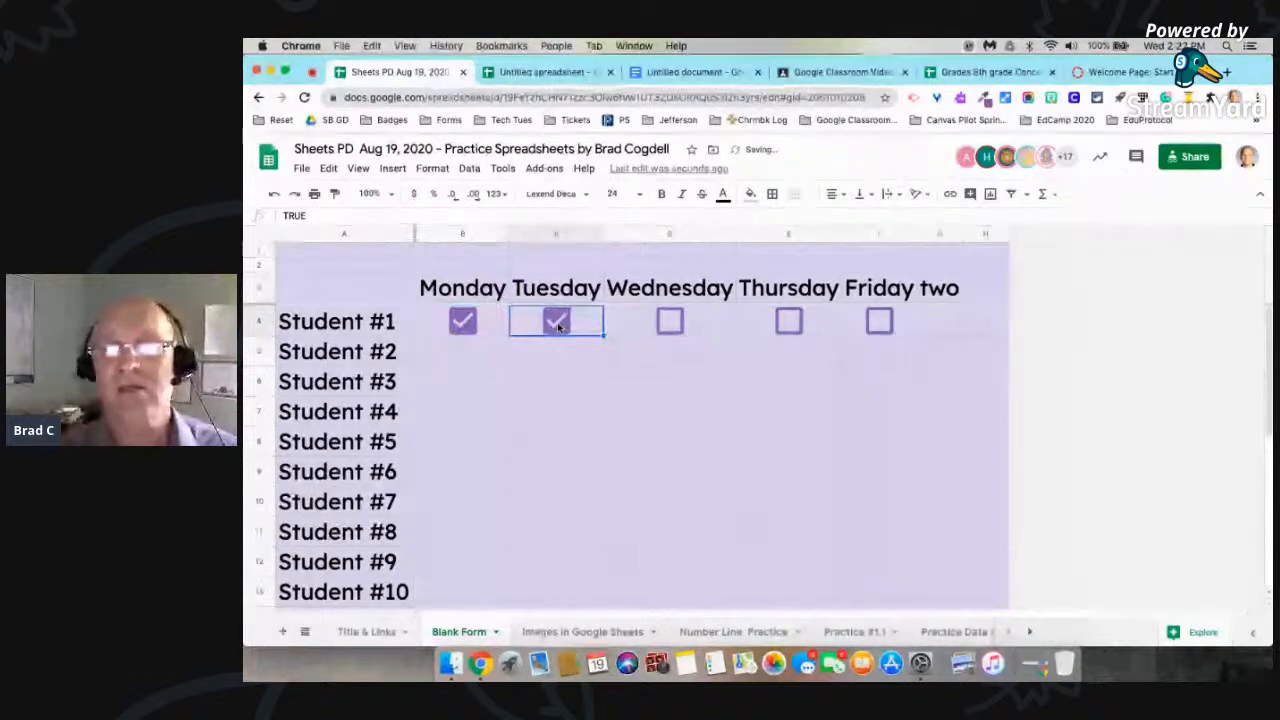
pyautogui.click(670, 322)
pyautogui.click(788, 320)
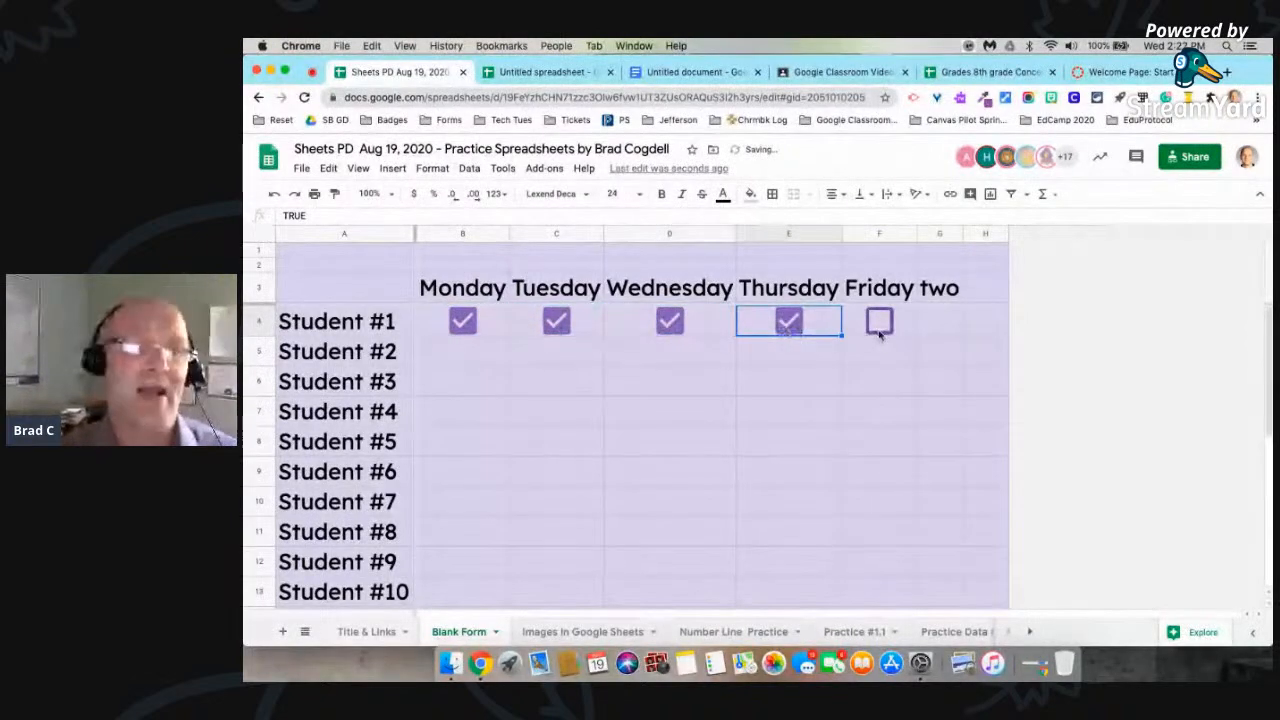
pyautogui.click(879, 320)
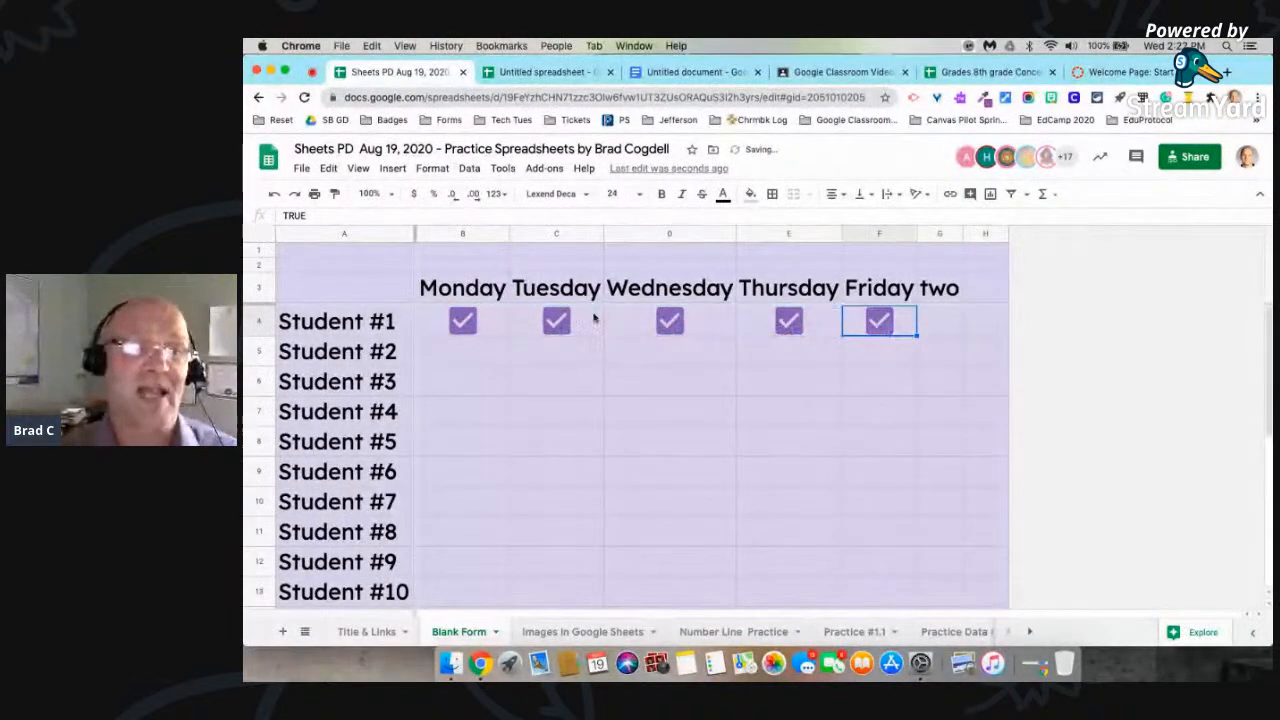
# Step: Autofill the ticked Monday-to-Friday row of Student #1 down through Student #20, and undo that fill
pyautogui.click(422, 320)
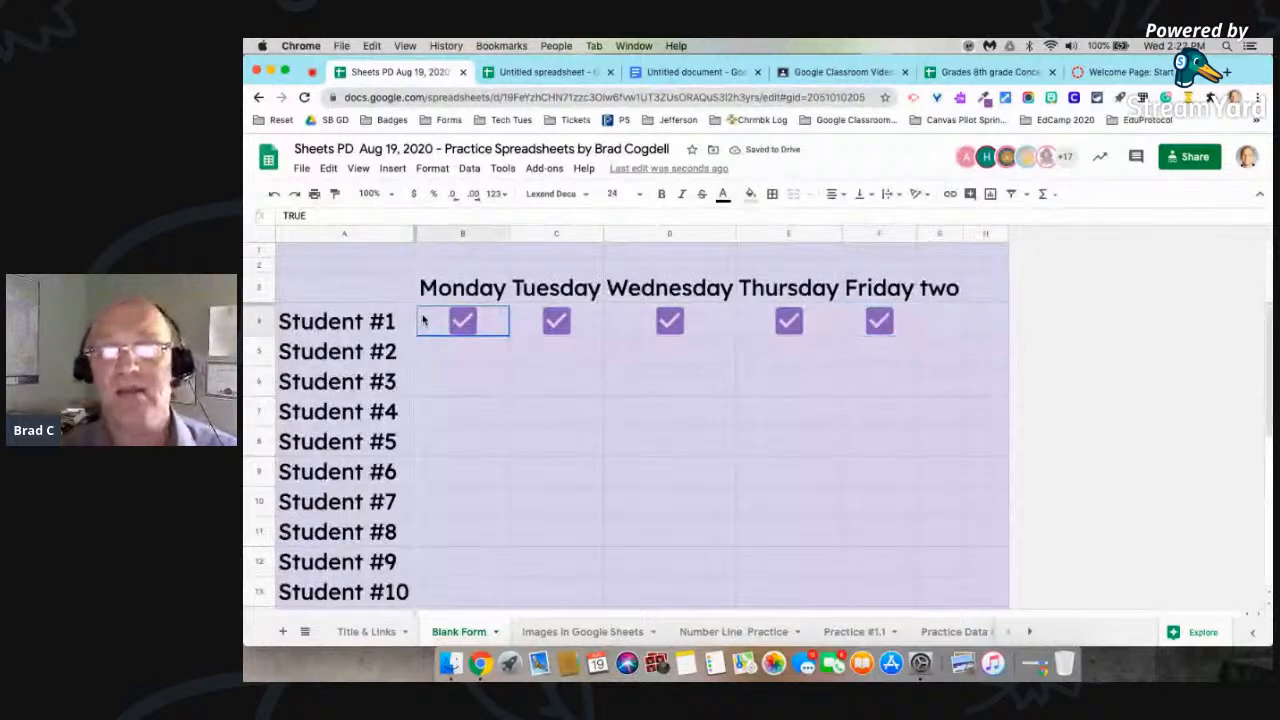
pyautogui.moveTo(422, 320); pyautogui.dragTo(895, 328)
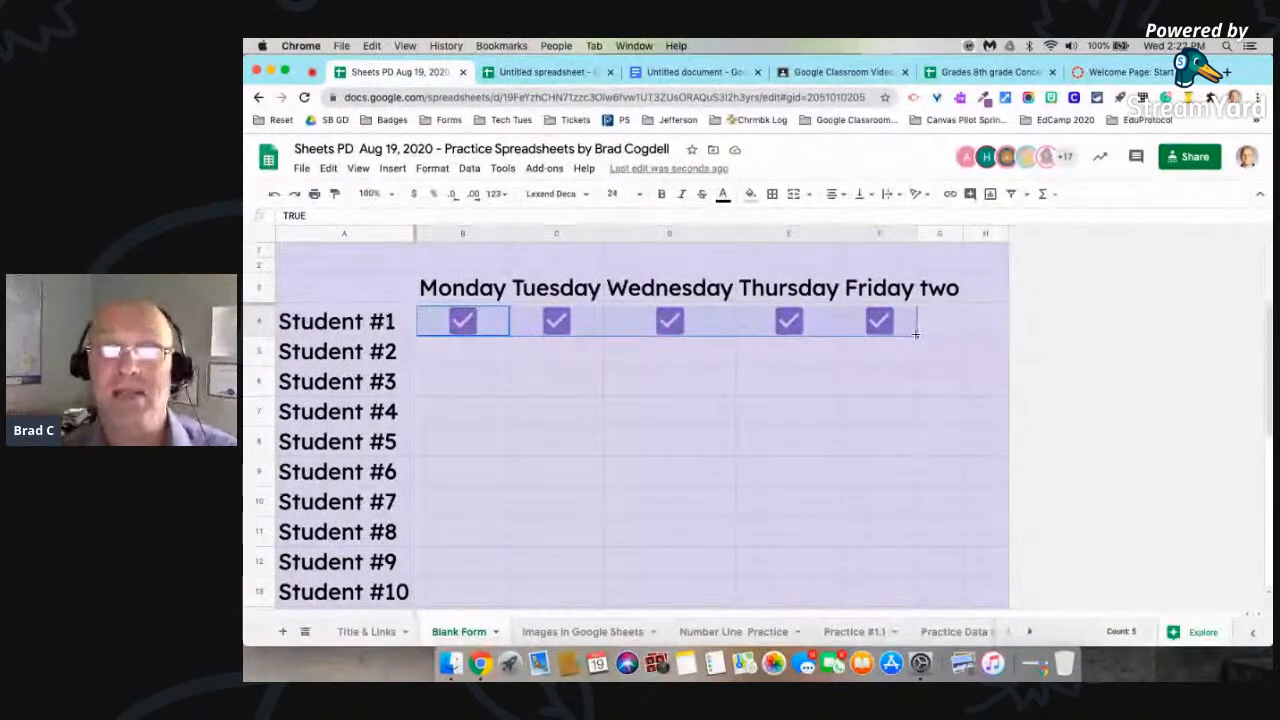
pyautogui.moveTo(913, 370); pyautogui.dragTo(905, 537)
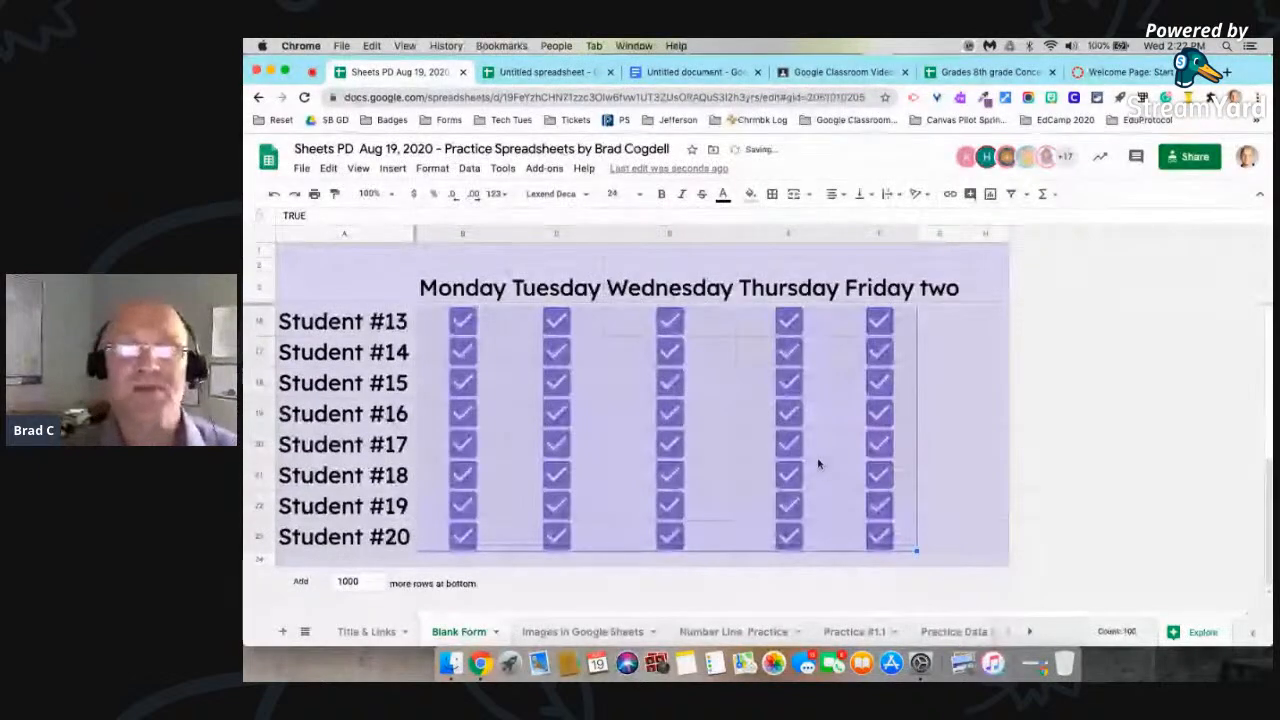
pyautogui.scroll(3, 818, 463)
pyautogui.scroll(3, 818, 463)
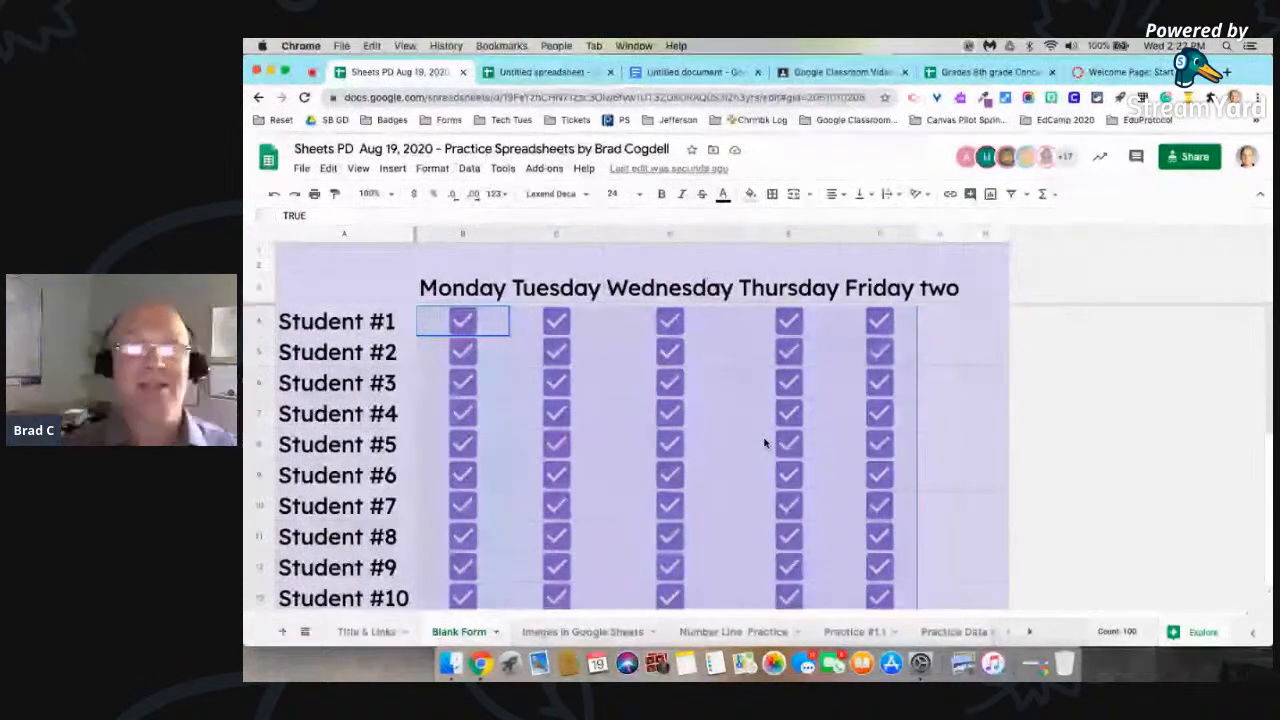
pyautogui.press('super+z')
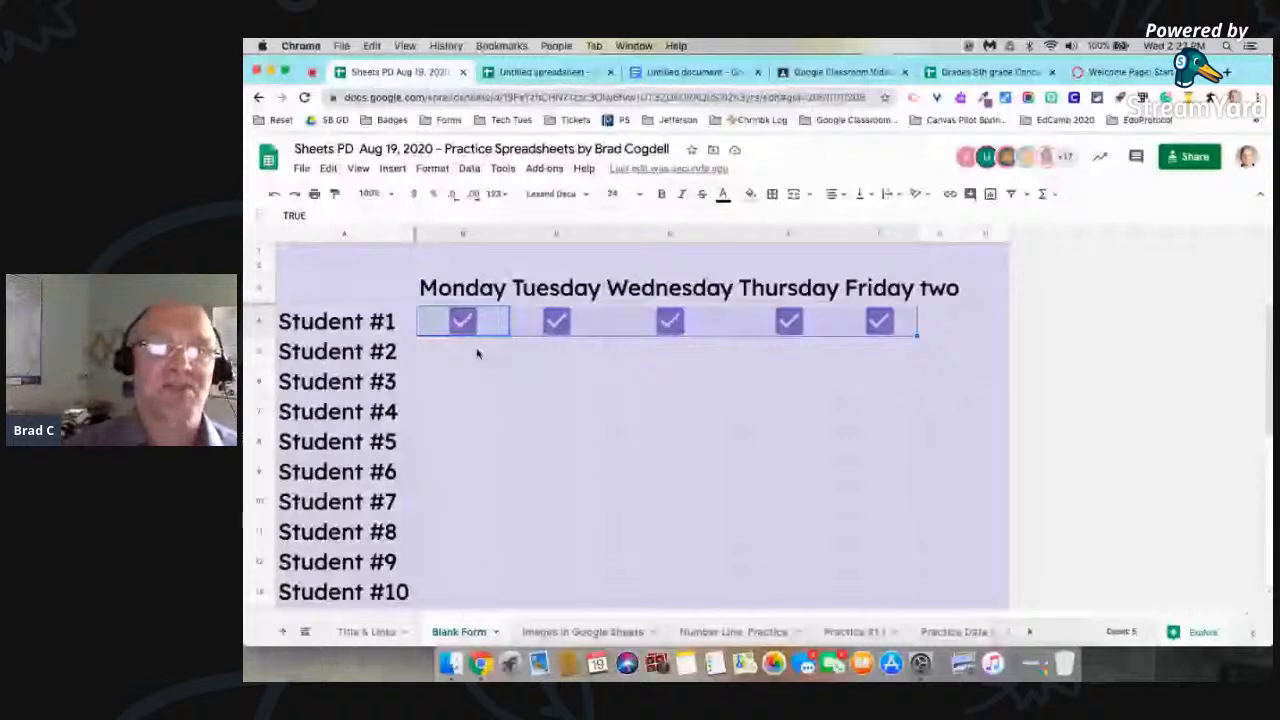
# Step: Untick all five weekday checkboxes for Student #1
pyautogui.click(463, 321)
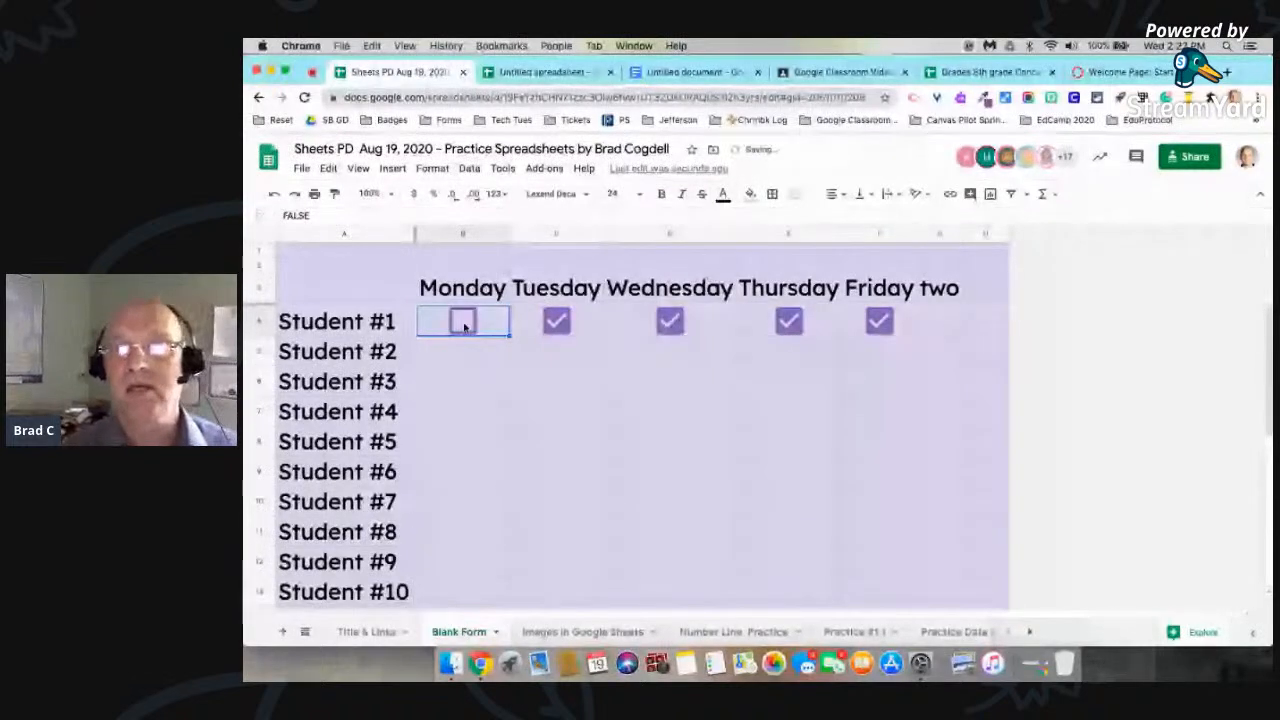
pyautogui.click(557, 322)
pyautogui.click(665, 323)
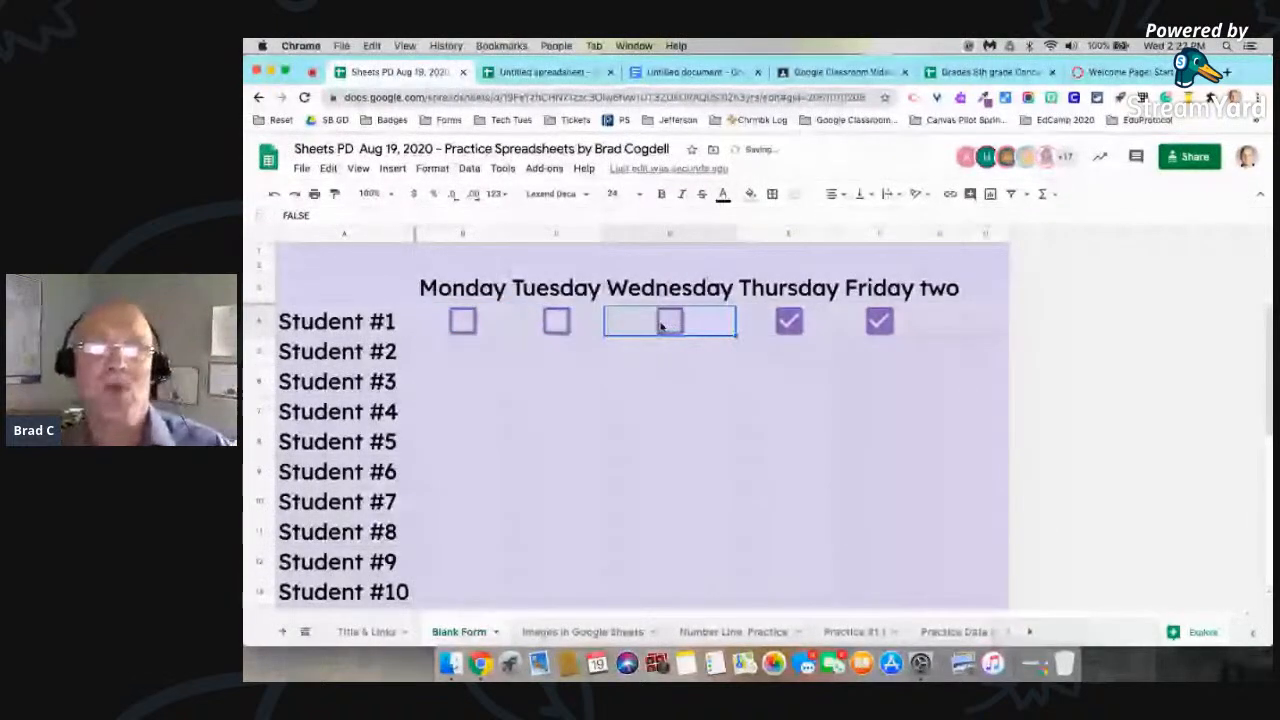
pyautogui.click(789, 322)
pyautogui.click(879, 321)
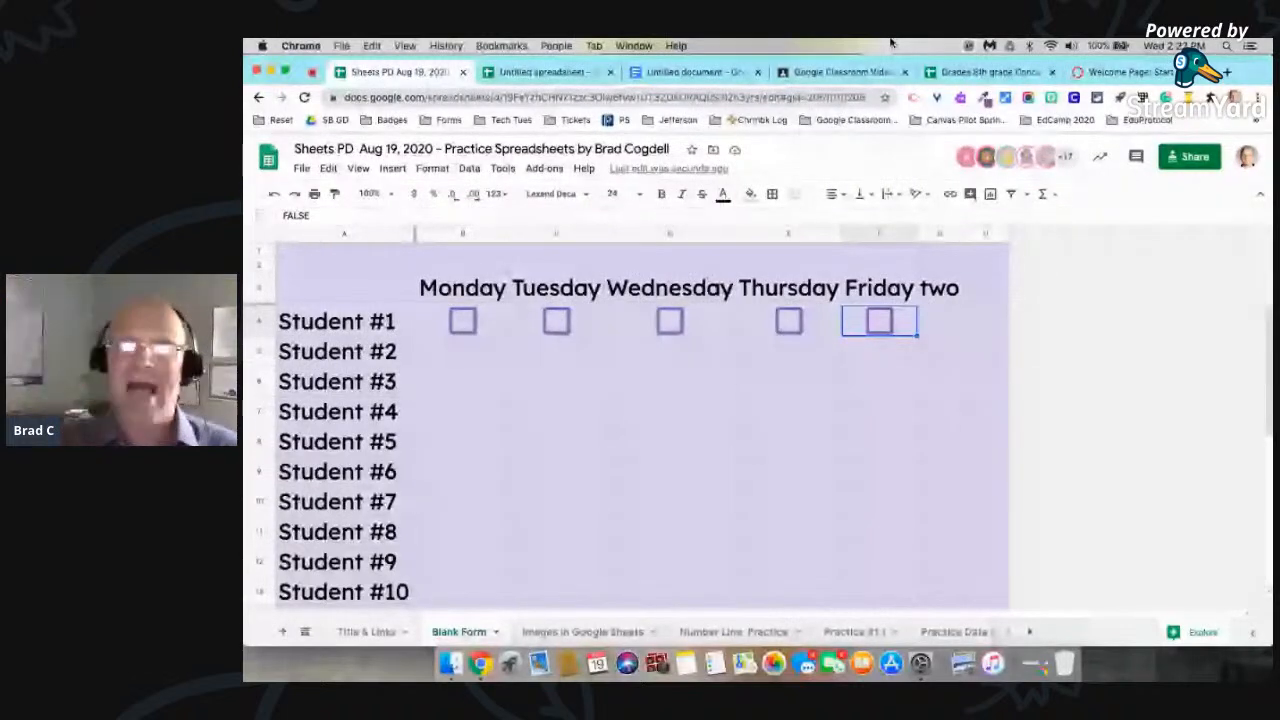
# Step: Switch to Google Classroom and look through the student list for the Google Classroom Videos assignment
pyautogui.click(836, 72)
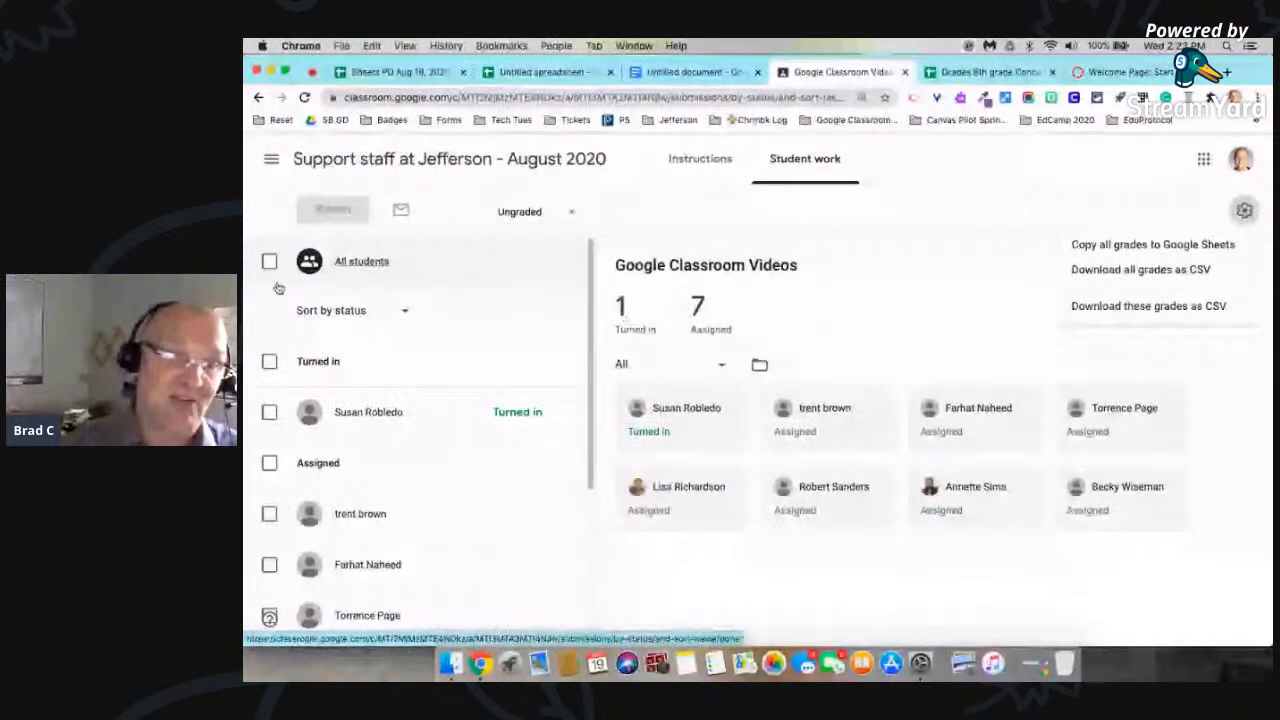
pyautogui.scroll(-1, 370, 500)
pyautogui.scroll(-2, 370, 500)
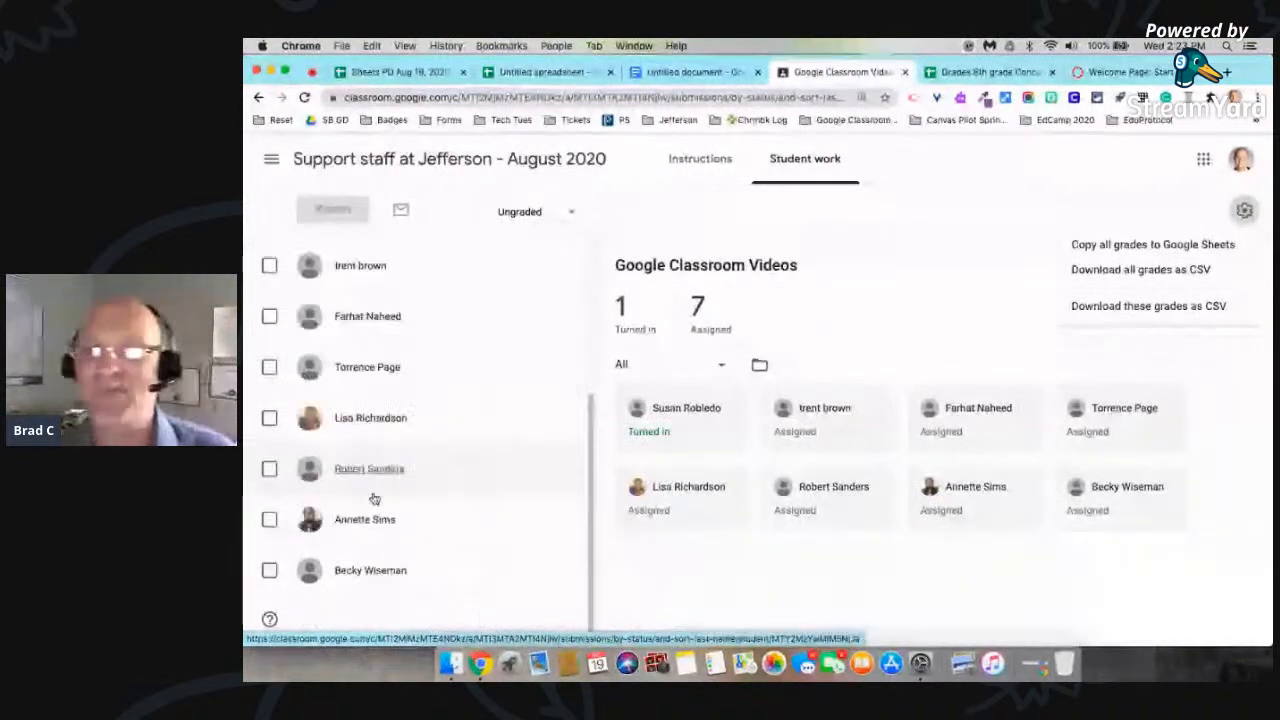
pyautogui.scroll(3, 372, 500)
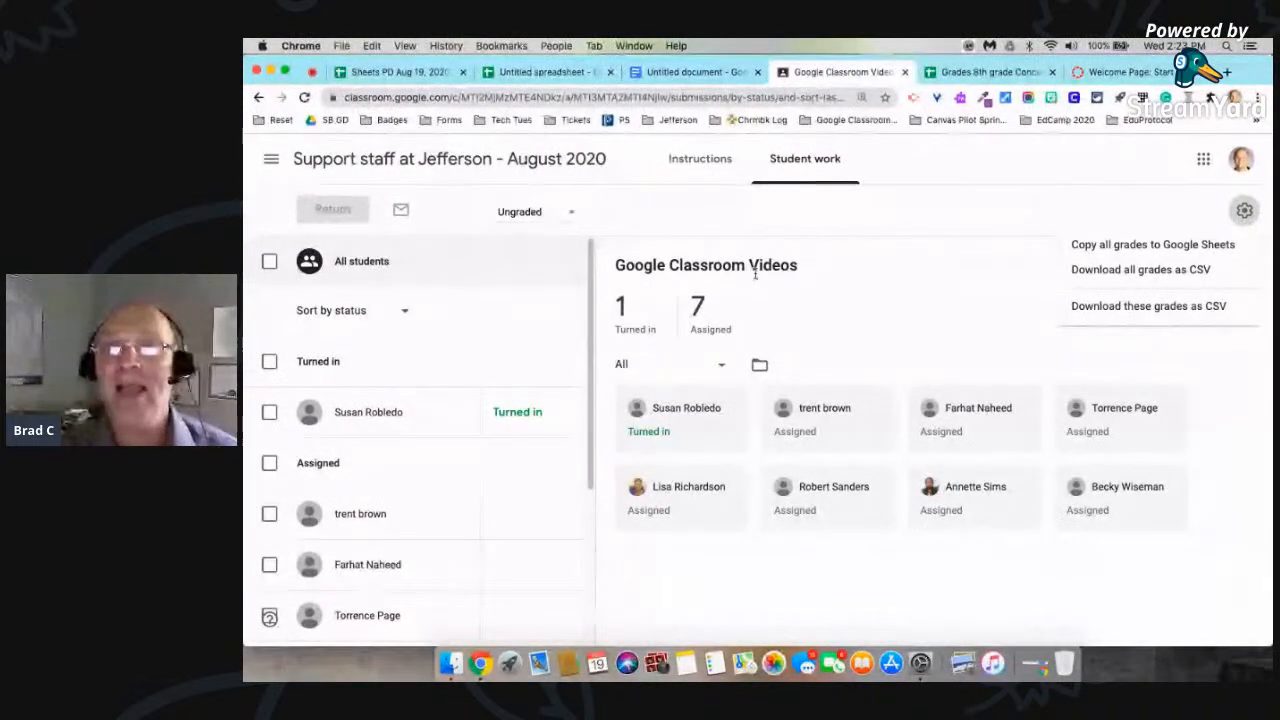
# Step: Copy all grades of the Support staff at Jefferson class to Google Sheets, and inspect the new sheet's OPEN CLASSROOM link
pyautogui.click(958, 244)
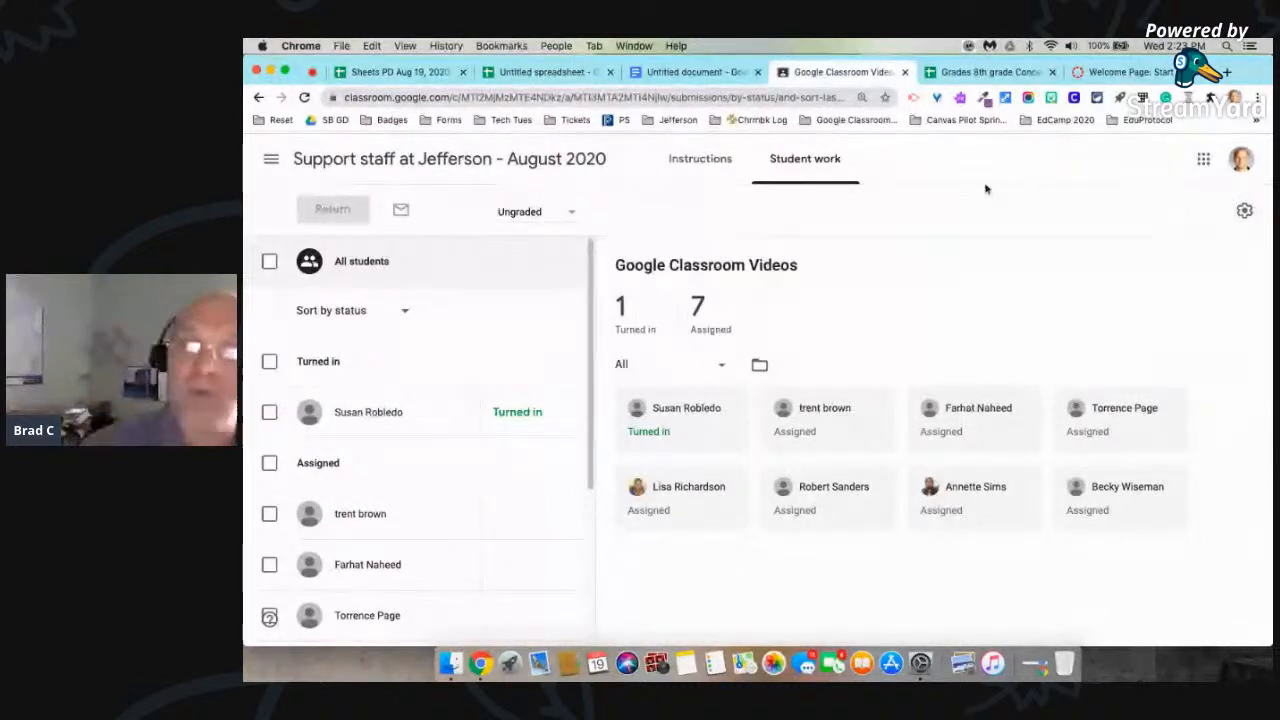
pyautogui.click(1245, 213)
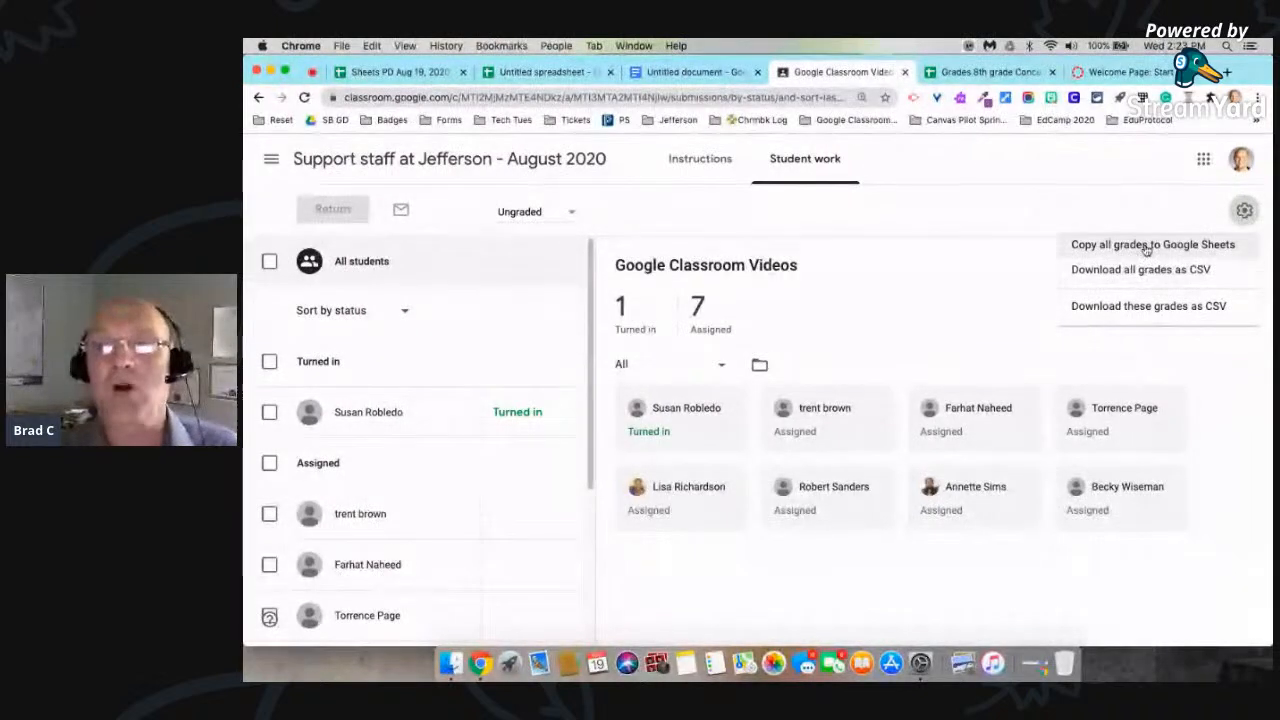
pyautogui.click(1146, 250)
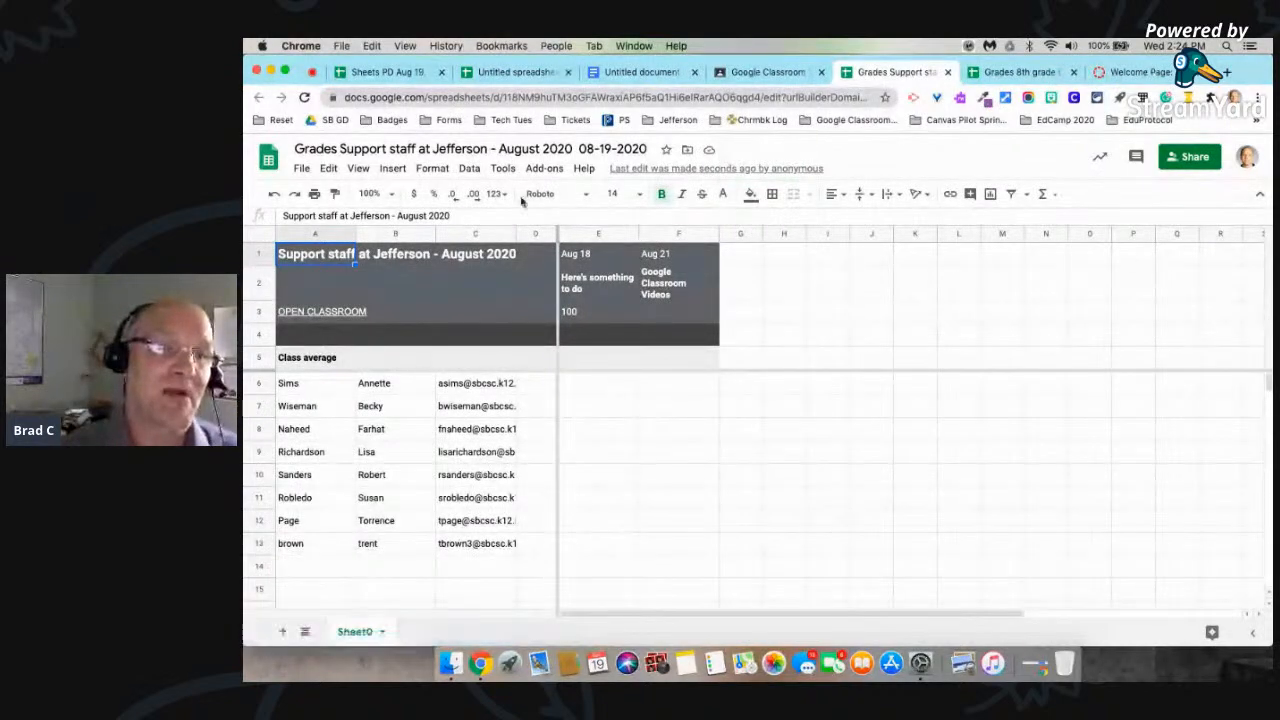
pyautogui.moveTo(322, 313)
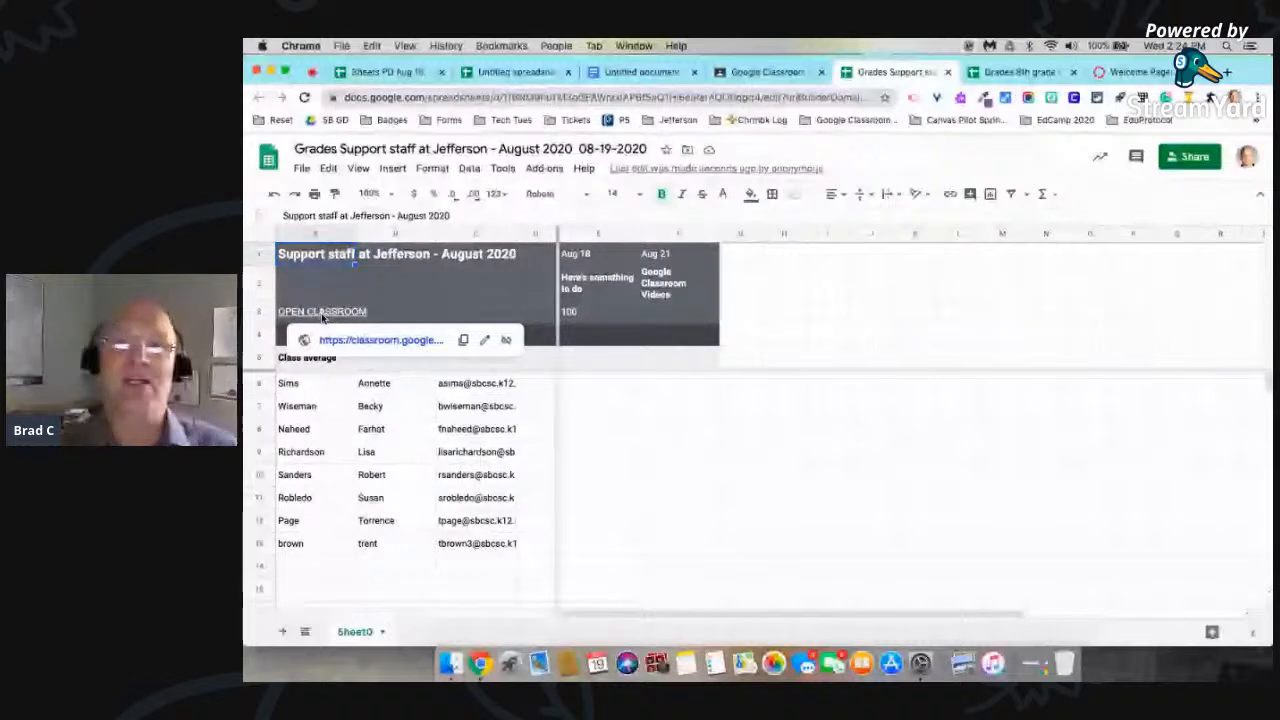
# Step: Return to Google Classroom, open the turned-in work for Google Classroom Videos from the class's classwork, and show the grade export options
pyautogui.click(748, 77)
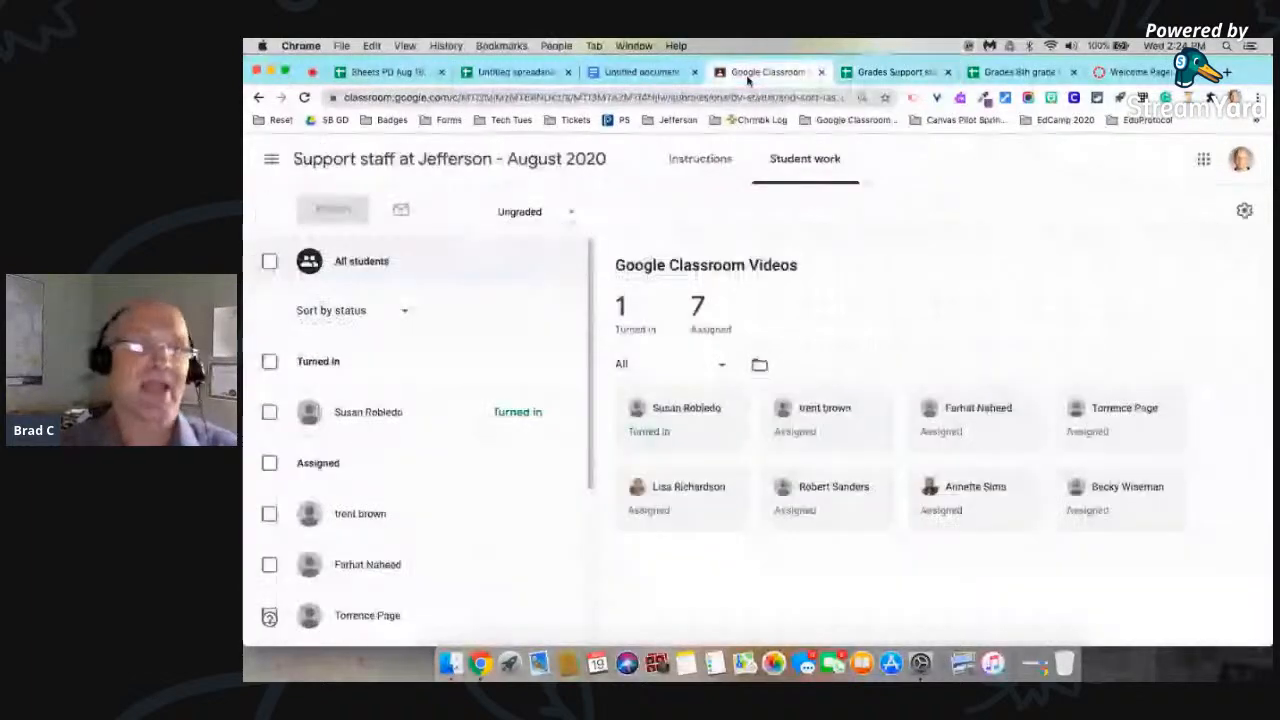
pyautogui.click(271, 159)
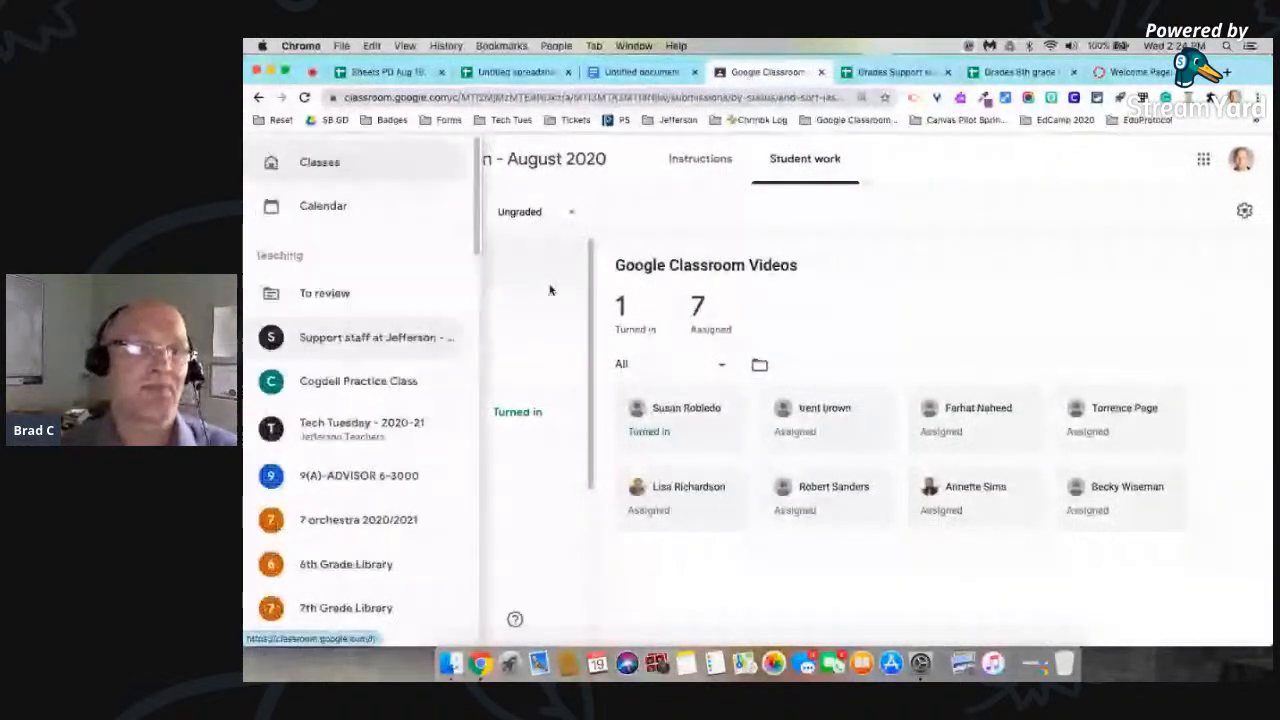
pyautogui.click(357, 338)
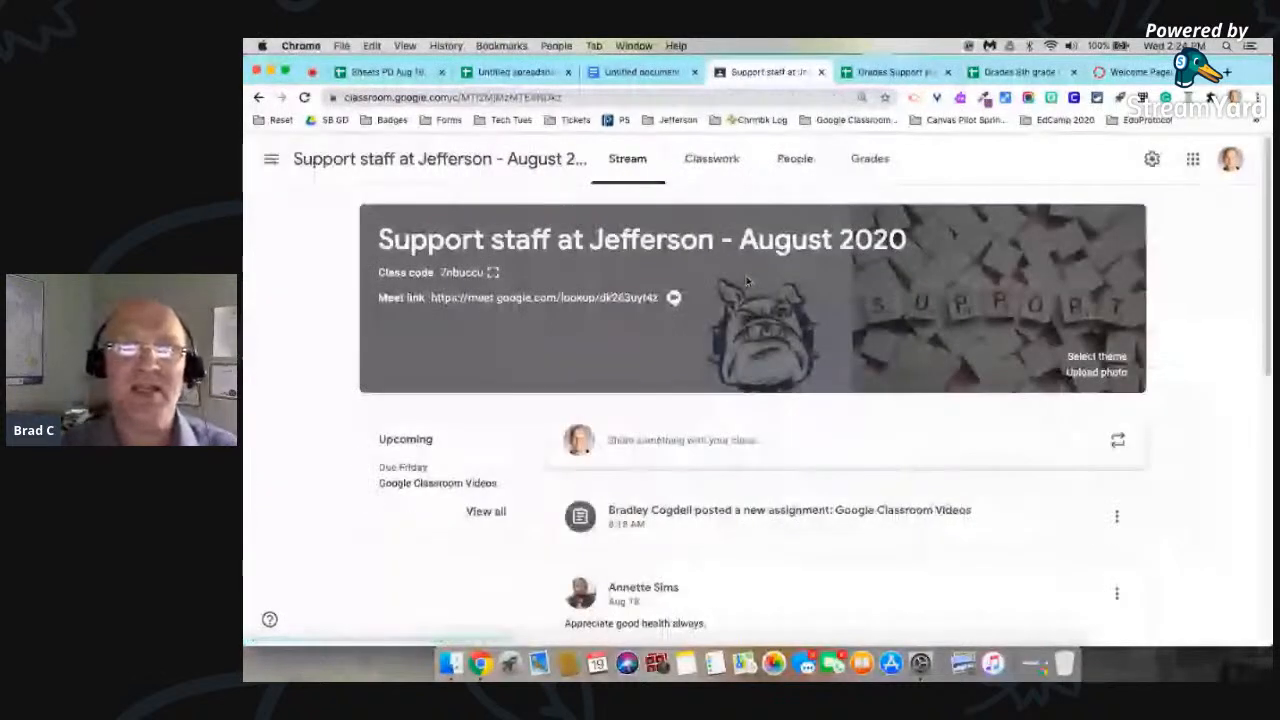
pyautogui.click(711, 160)
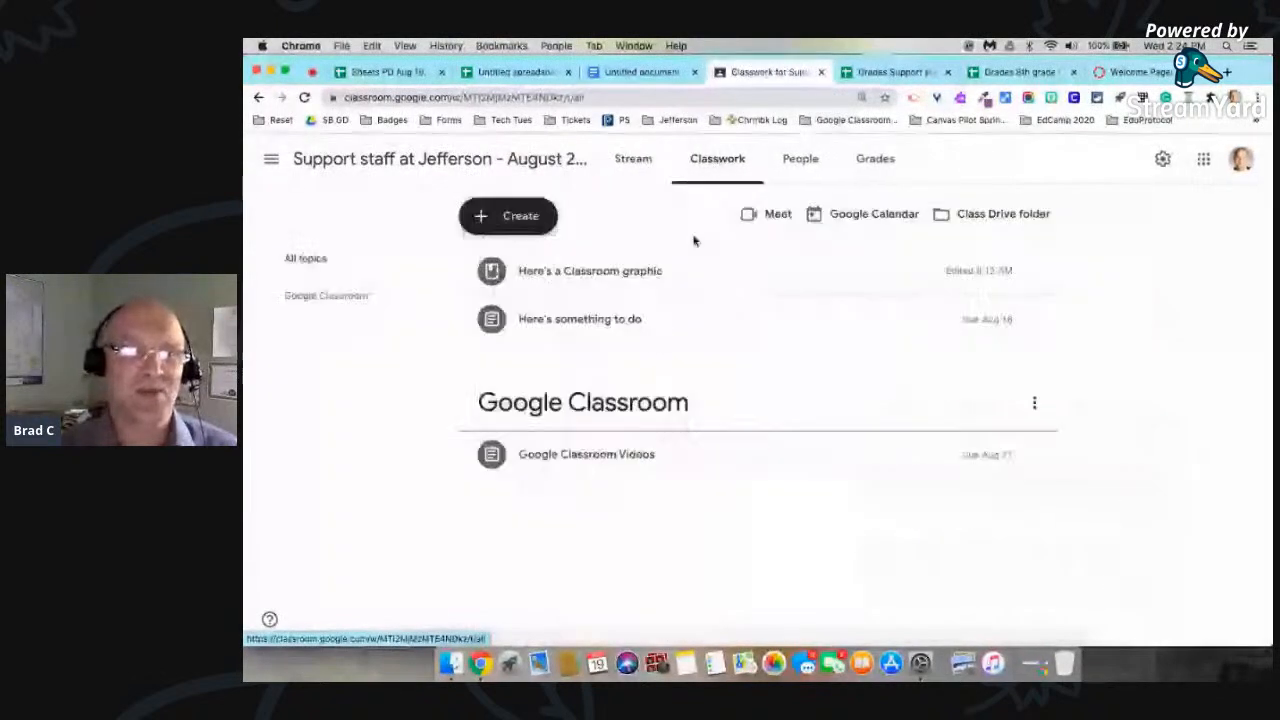
pyautogui.click(492, 457)
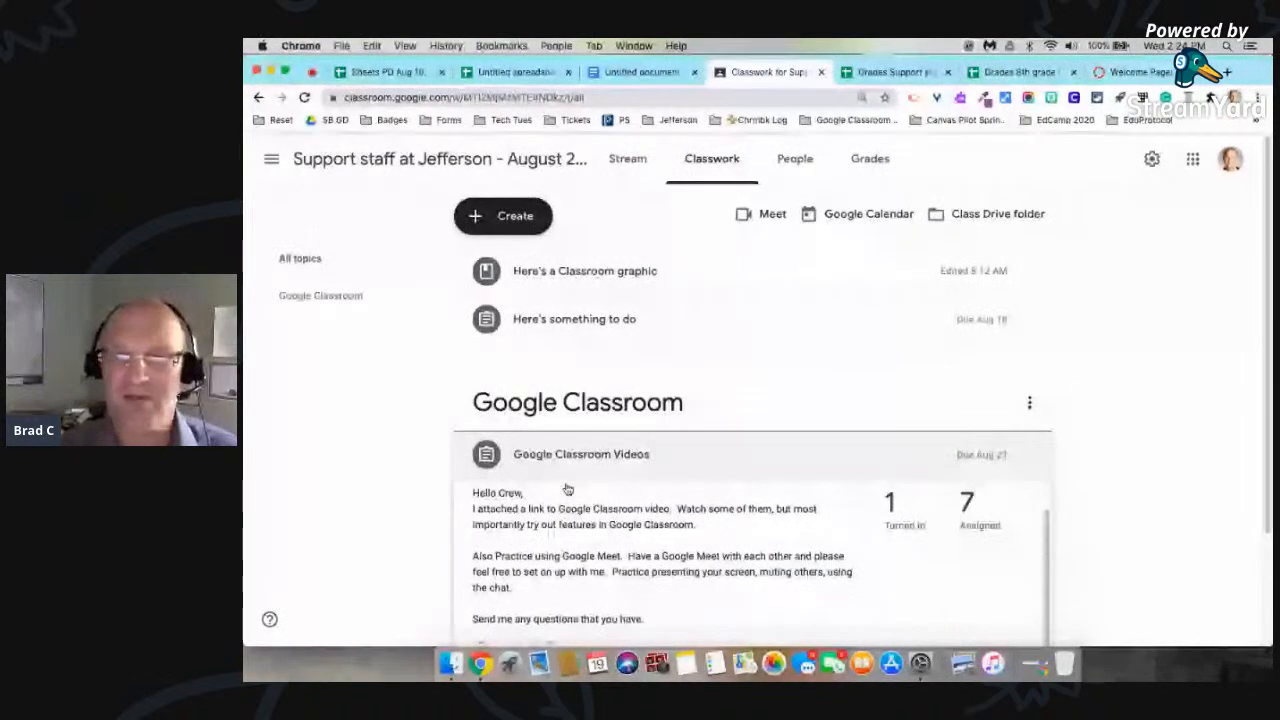
pyautogui.click(903, 505)
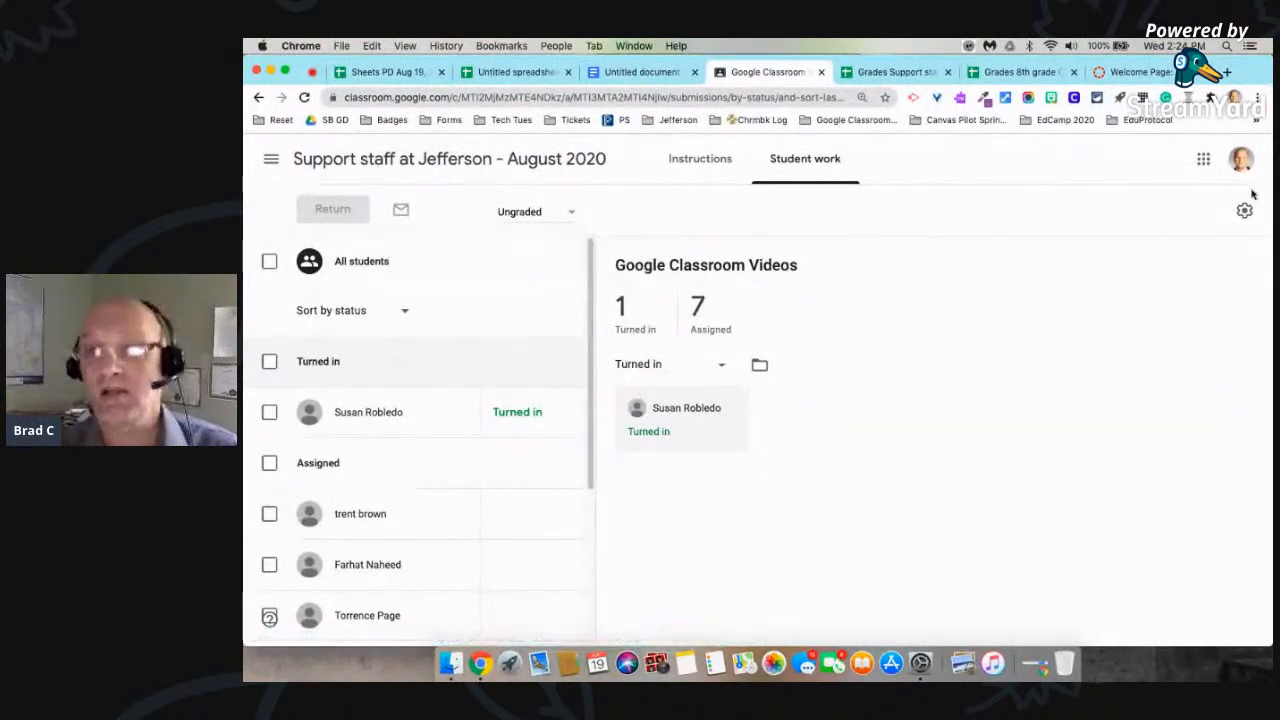
pyautogui.click(1244, 210)
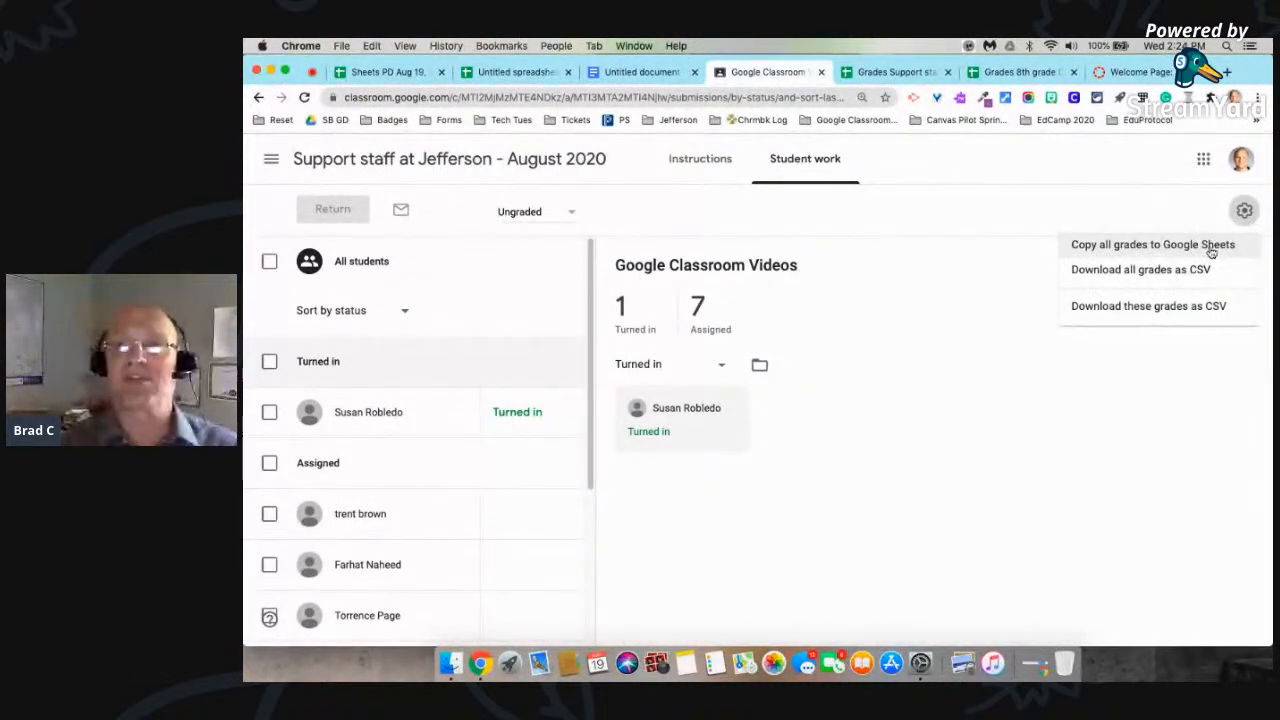
# Step: Examine the assignment columns and student rows of the 8th grade Concert Band grades spreadsheet, and return to the Support staff grades spreadsheet
pyautogui.click(1015, 72)
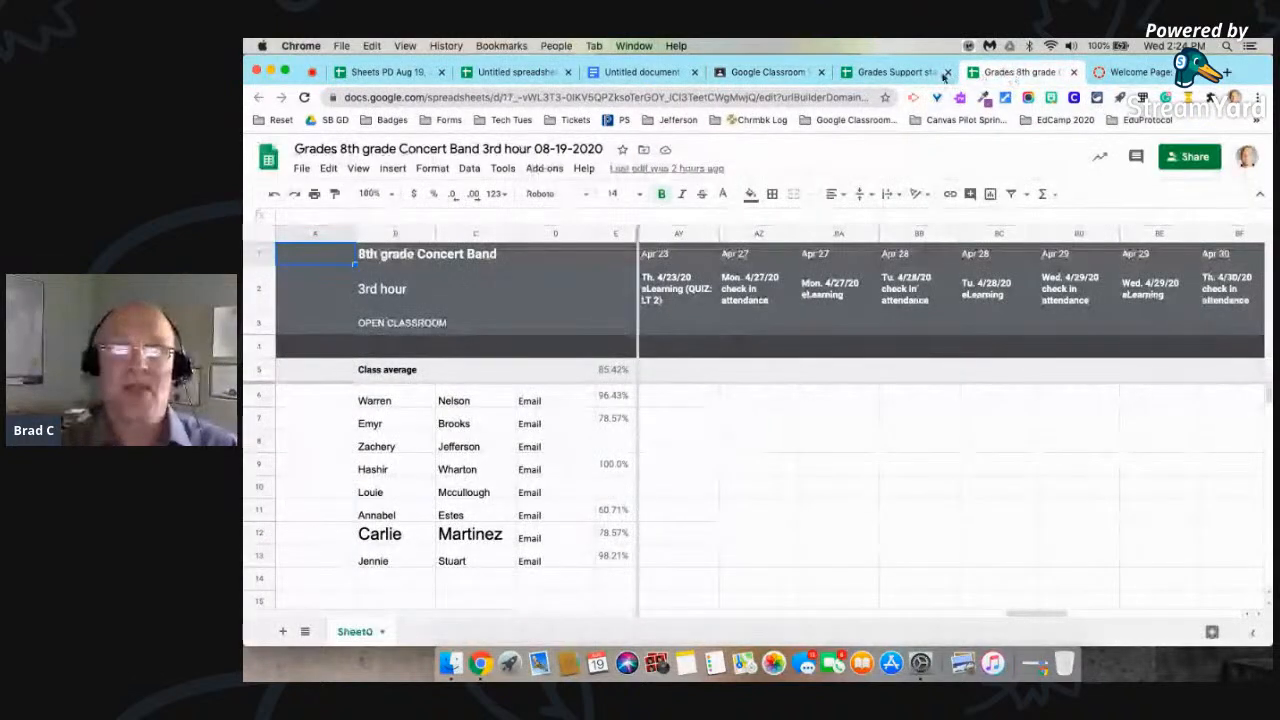
pyautogui.hscroll(-10, 864, 466)
pyautogui.hscroll(-10, 678, 373)
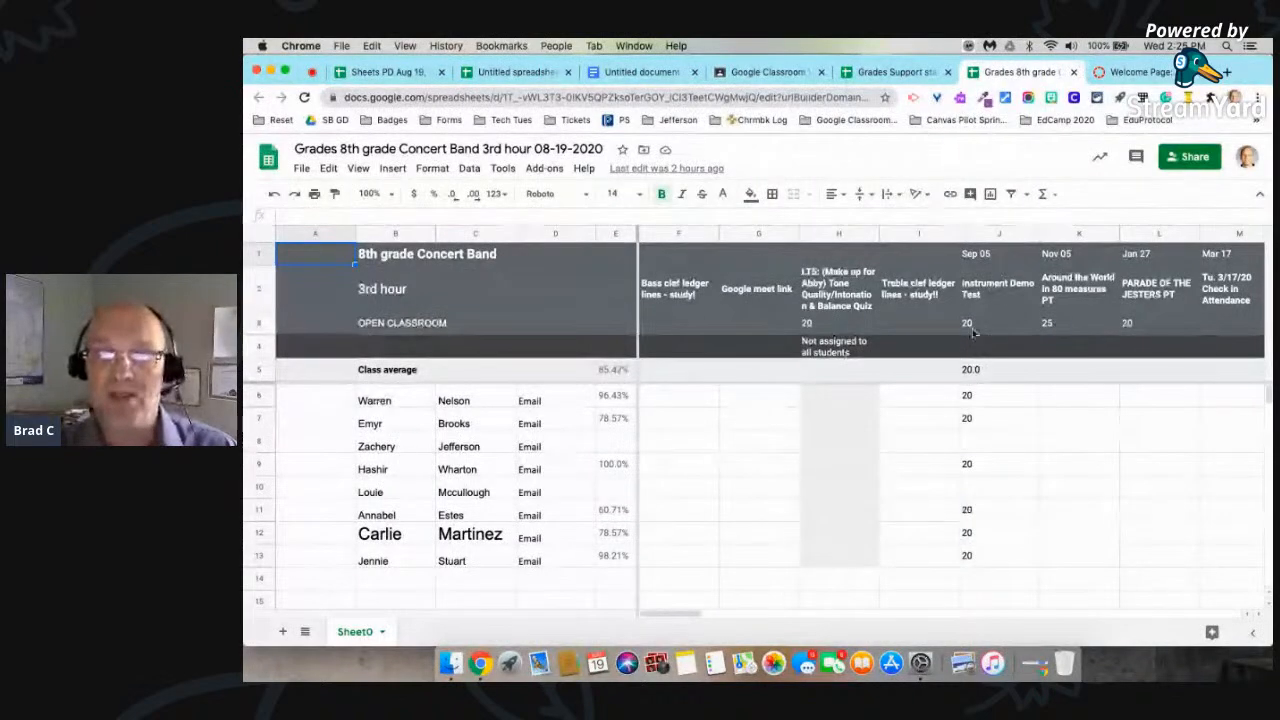
pyautogui.hscroll(10, 975, 533)
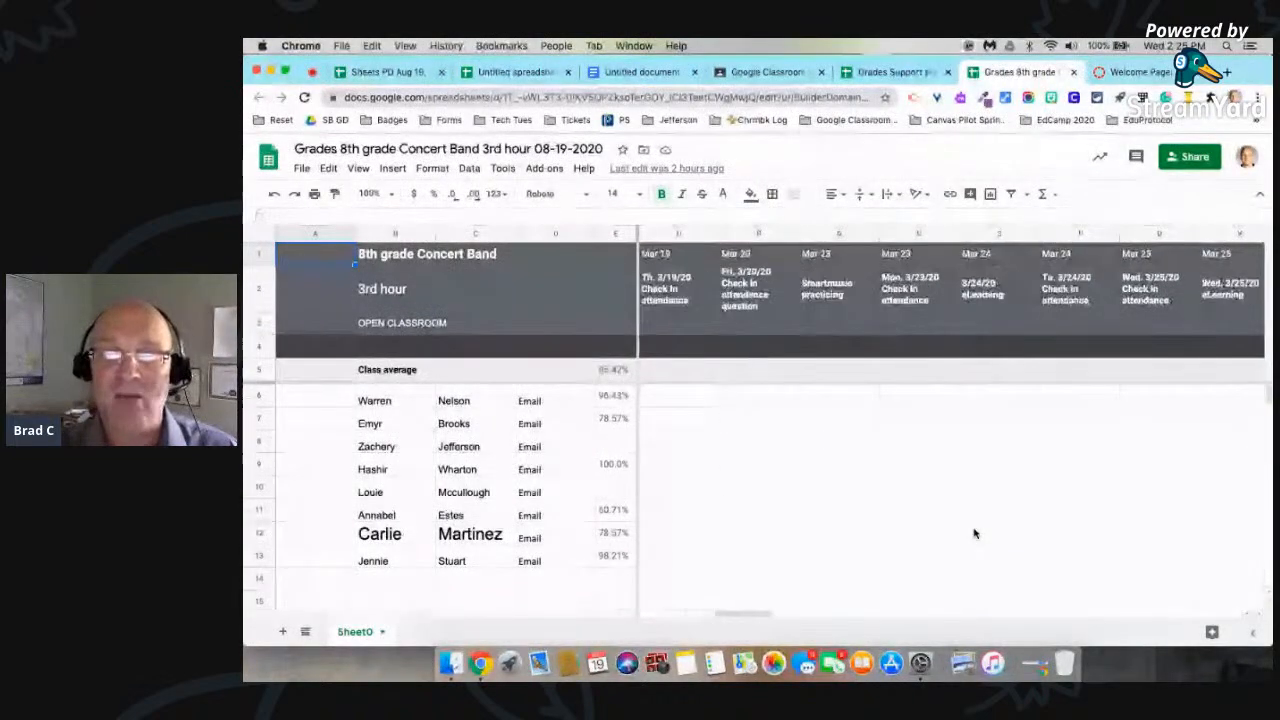
pyautogui.hscroll(5, 968, 533)
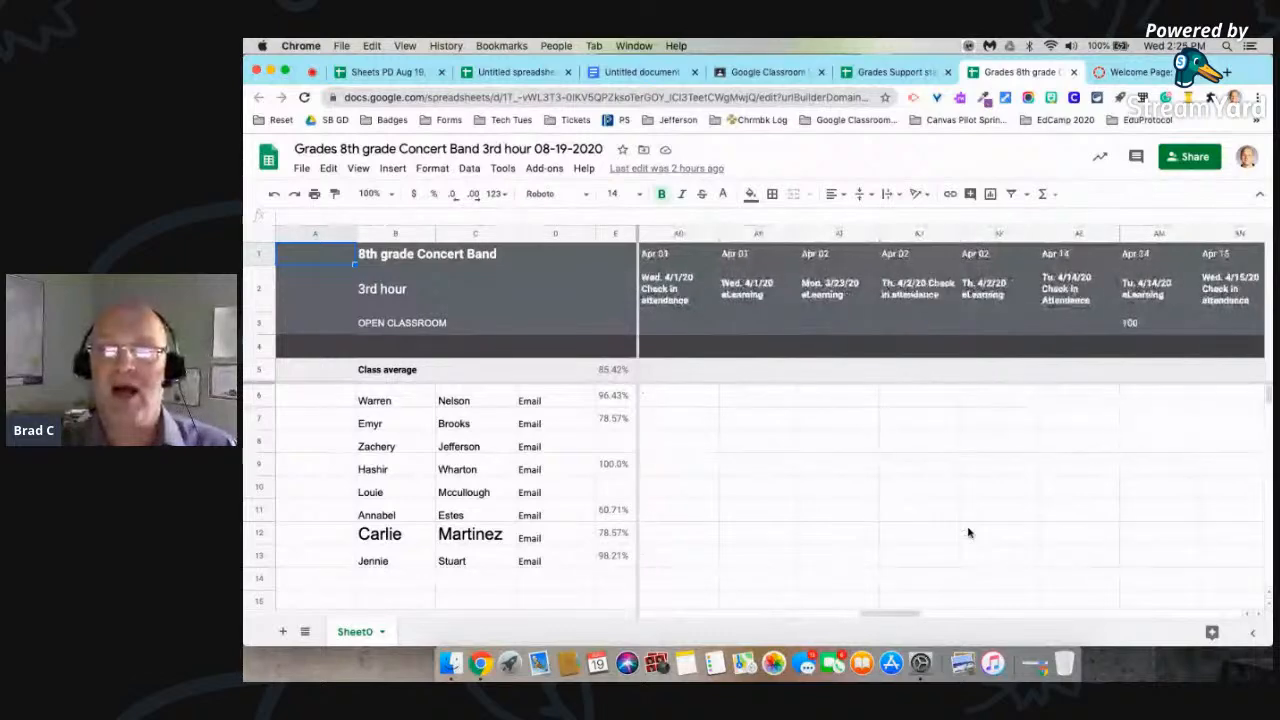
pyautogui.hscroll(-15, 968, 532)
pyautogui.scroll(-2, 968, 532)
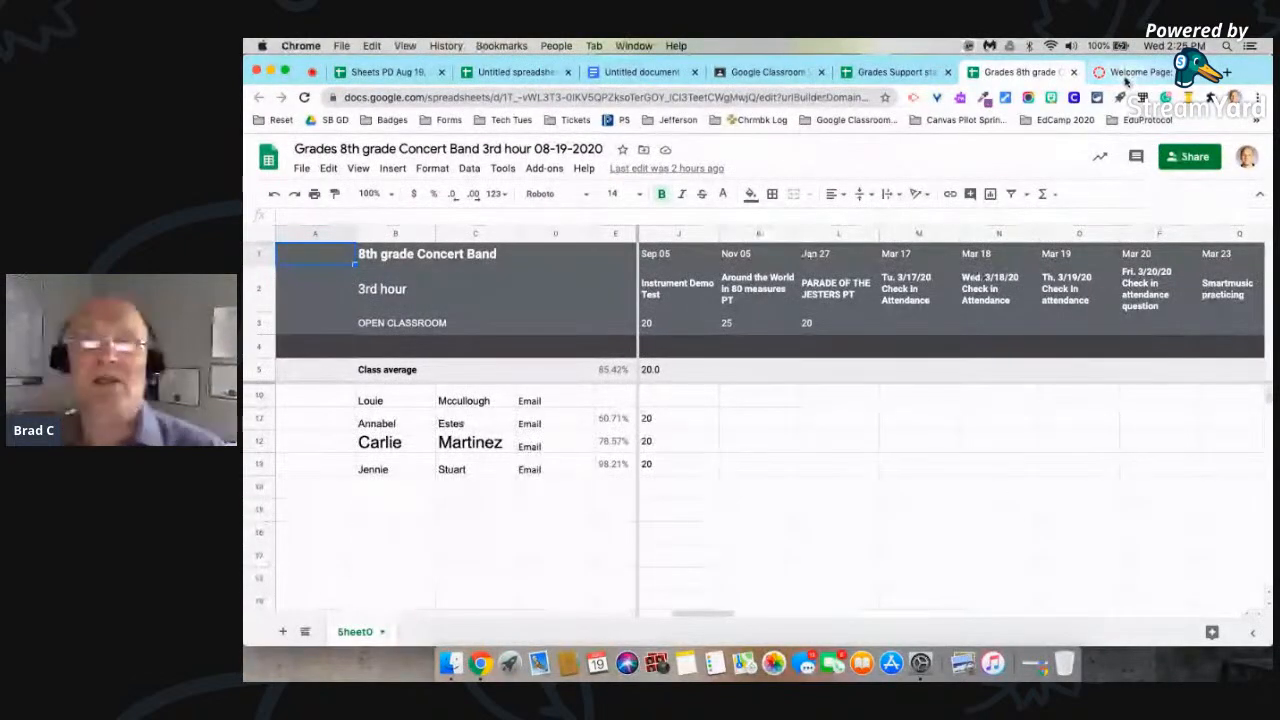
pyautogui.click(1128, 72)
pyautogui.click(903, 72)
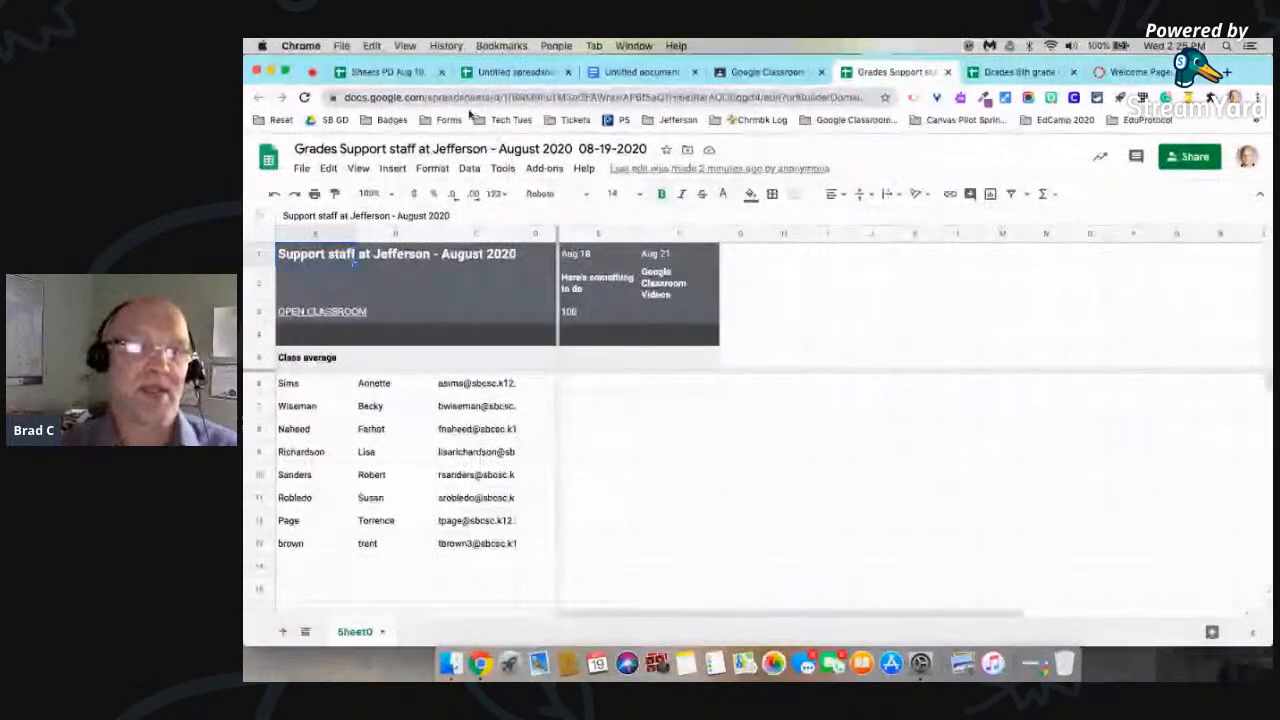
# Step: Check the Items Covered list in the Sheets PD Aug 2020 agenda, and return to the Support staff grades spreadsheet
pyautogui.hotkey('ctrl', 'Left')
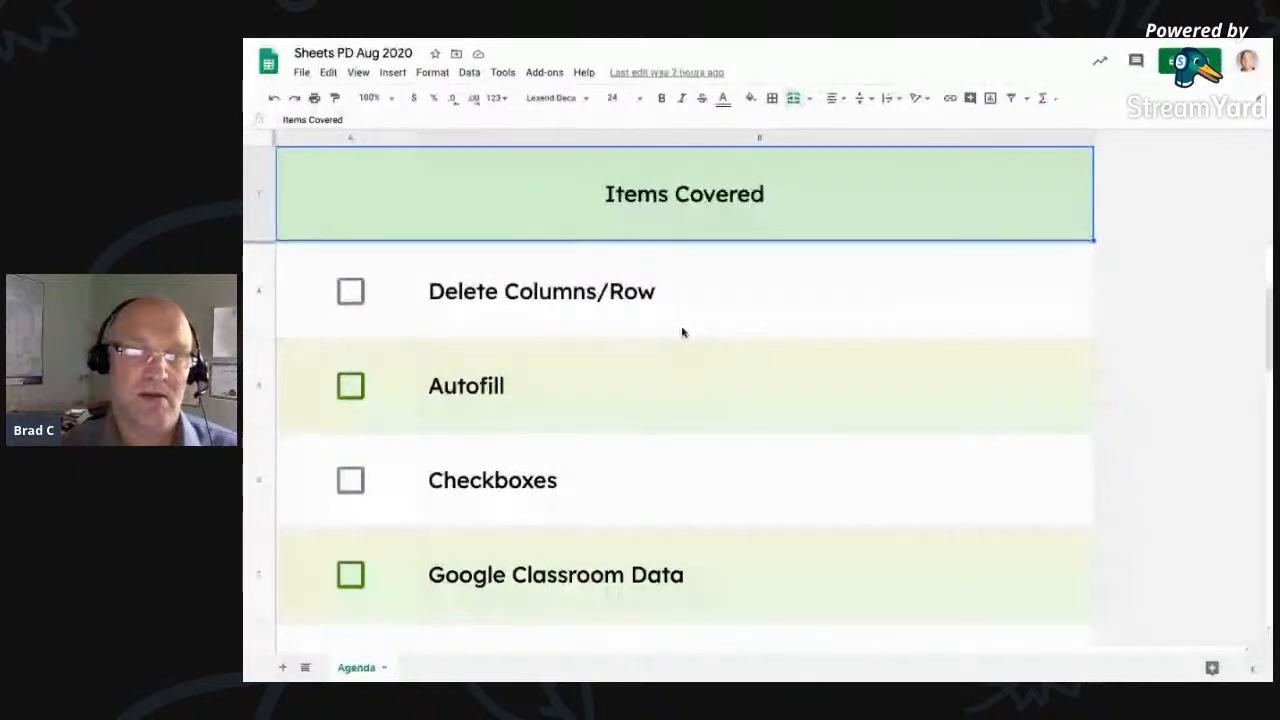
pyautogui.scroll(-2, 680, 331)
pyautogui.hotkey('ctrl', 'Right')
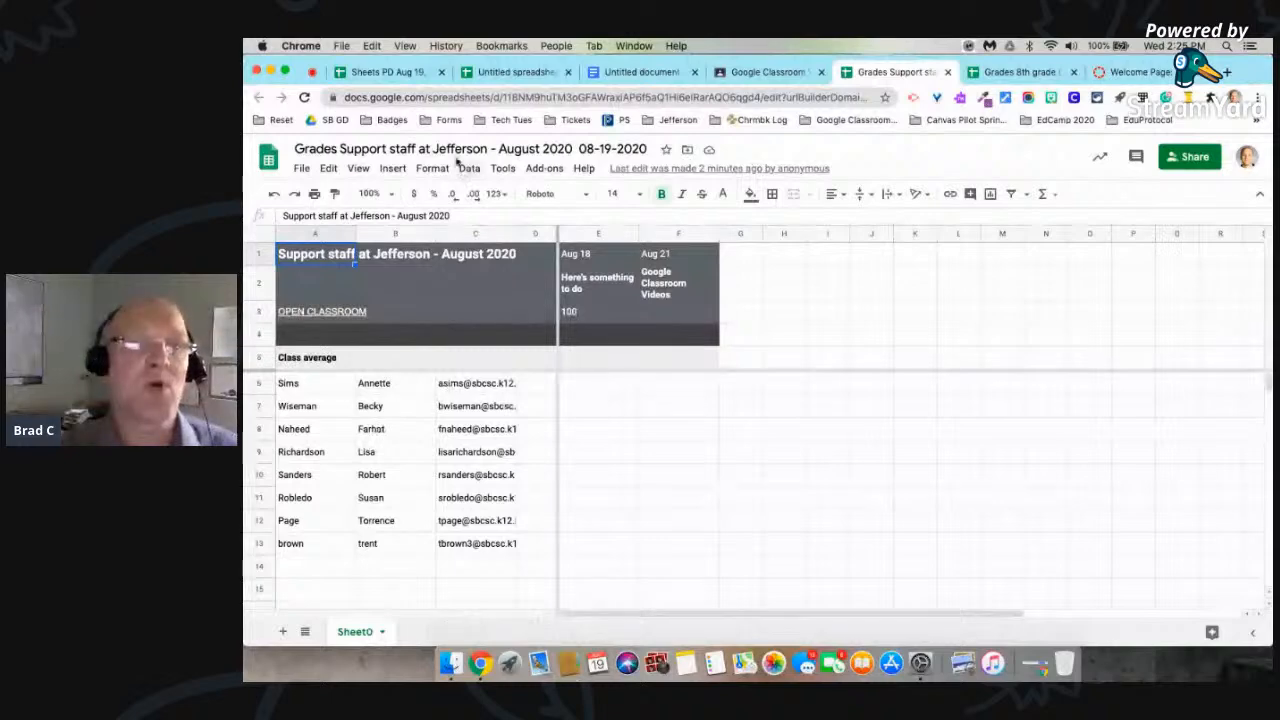
# Step: Switch to the Aug 19 practice spreadsheet and enlarge all rows and columns of the Blank Form sheet to uniform sizes
pyautogui.click(403, 74)
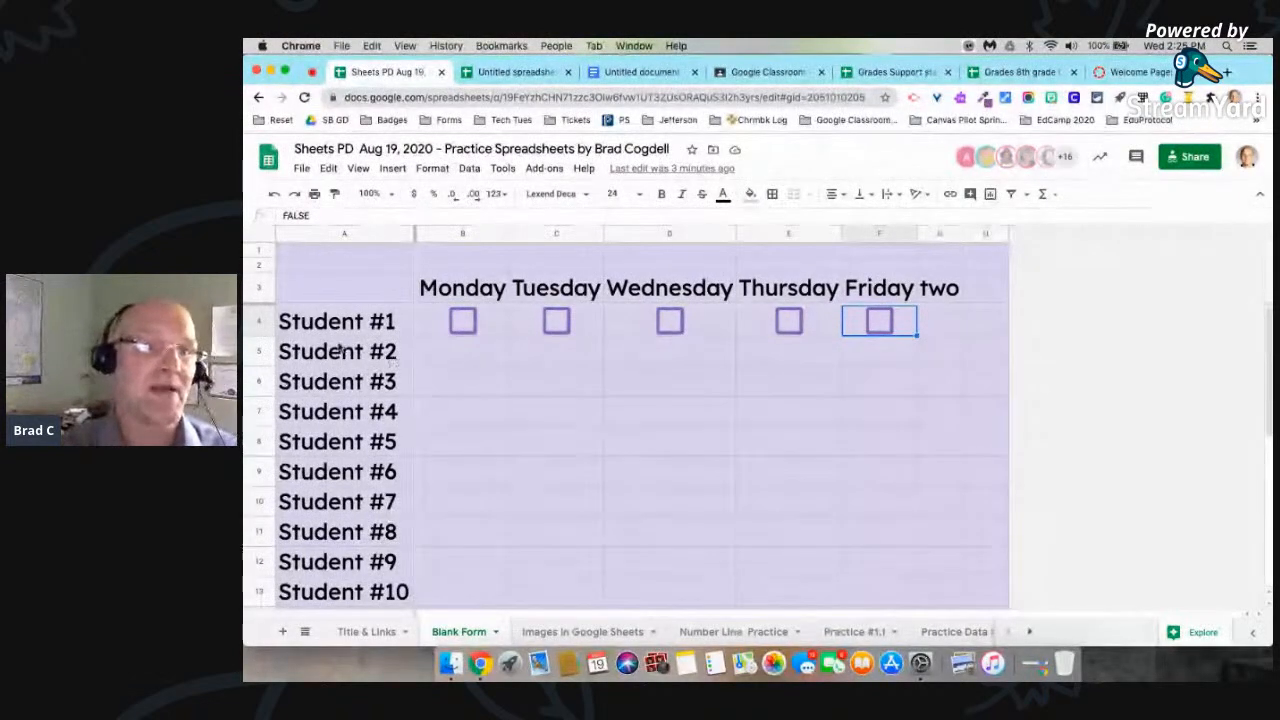
pyautogui.click(262, 236)
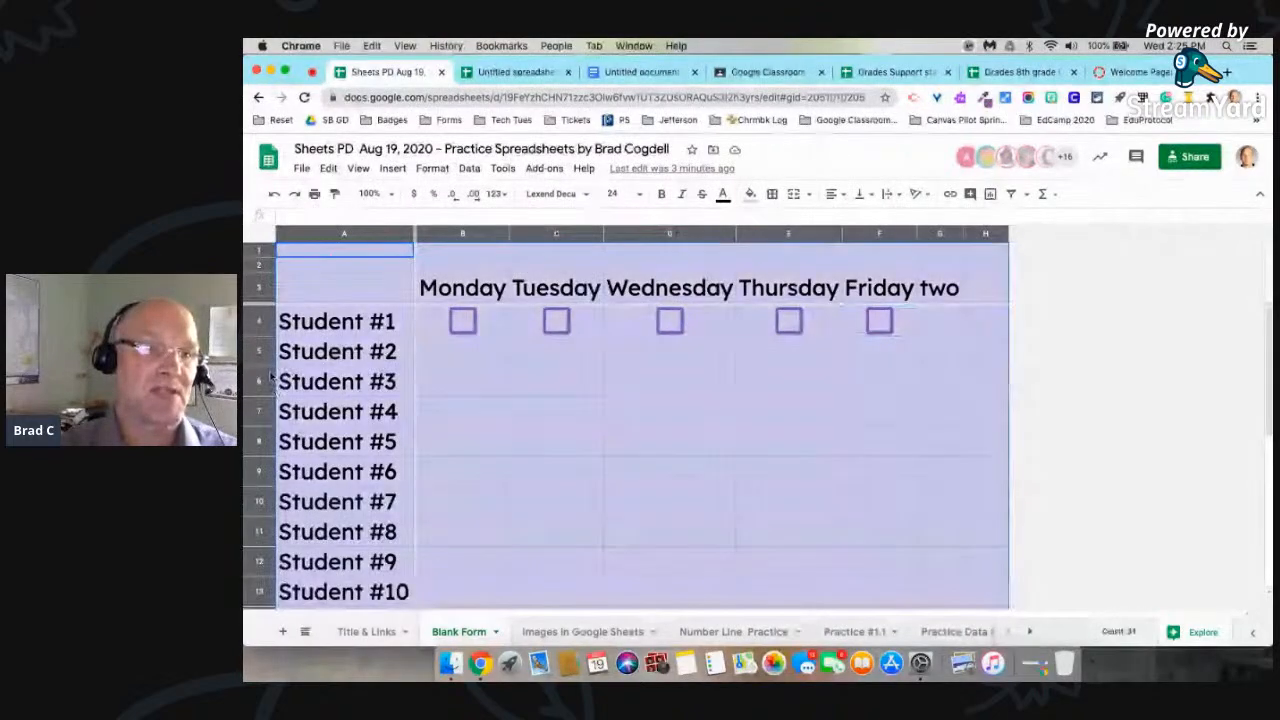
pyautogui.moveTo(267, 366); pyautogui.dragTo(267, 396)
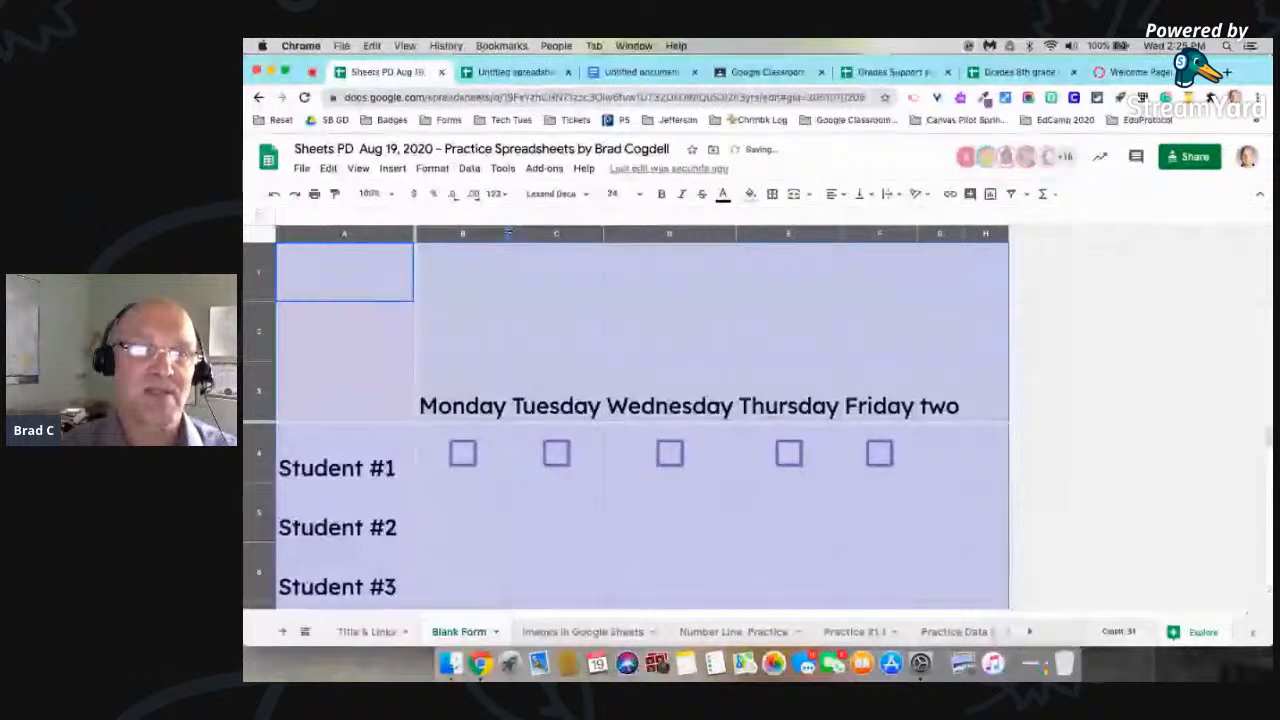
pyautogui.moveTo(508, 233); pyautogui.dragTo(550, 233)
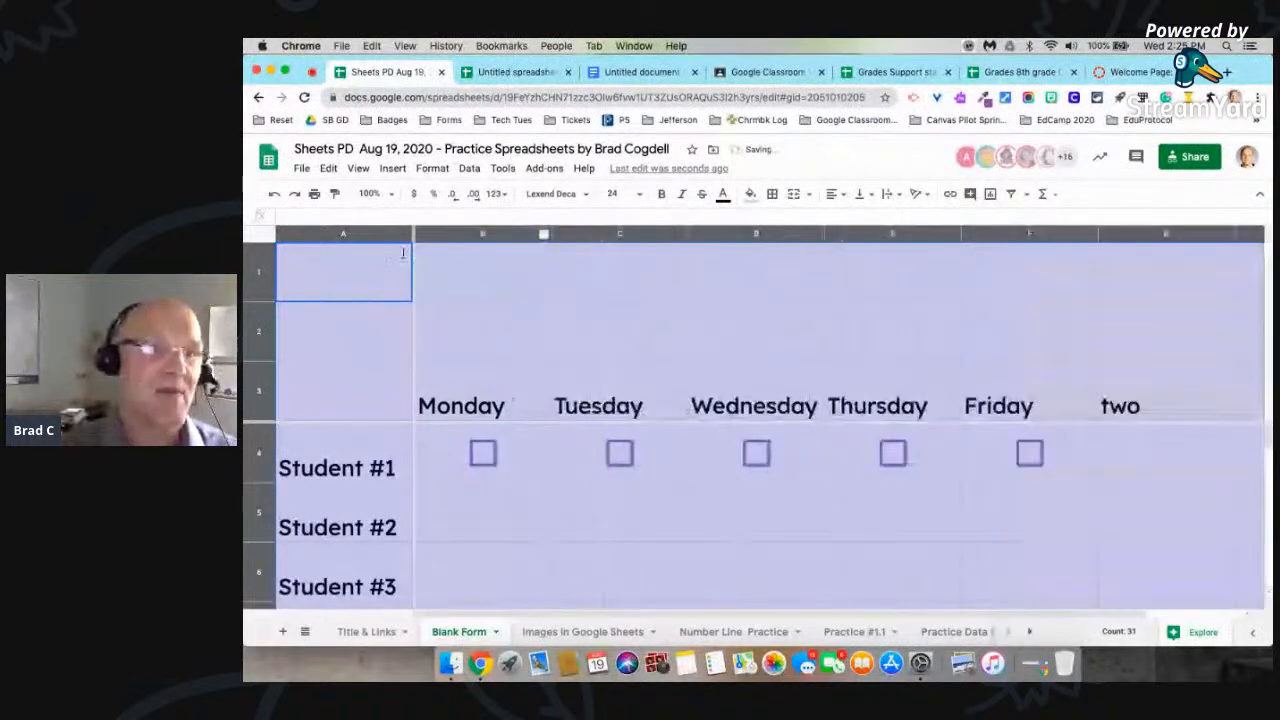
# Step: Delete the two empty rows above the weekday header row
pyautogui.click(261, 267)
pyautogui.moveTo(261, 267); pyautogui.dragTo(264, 335)
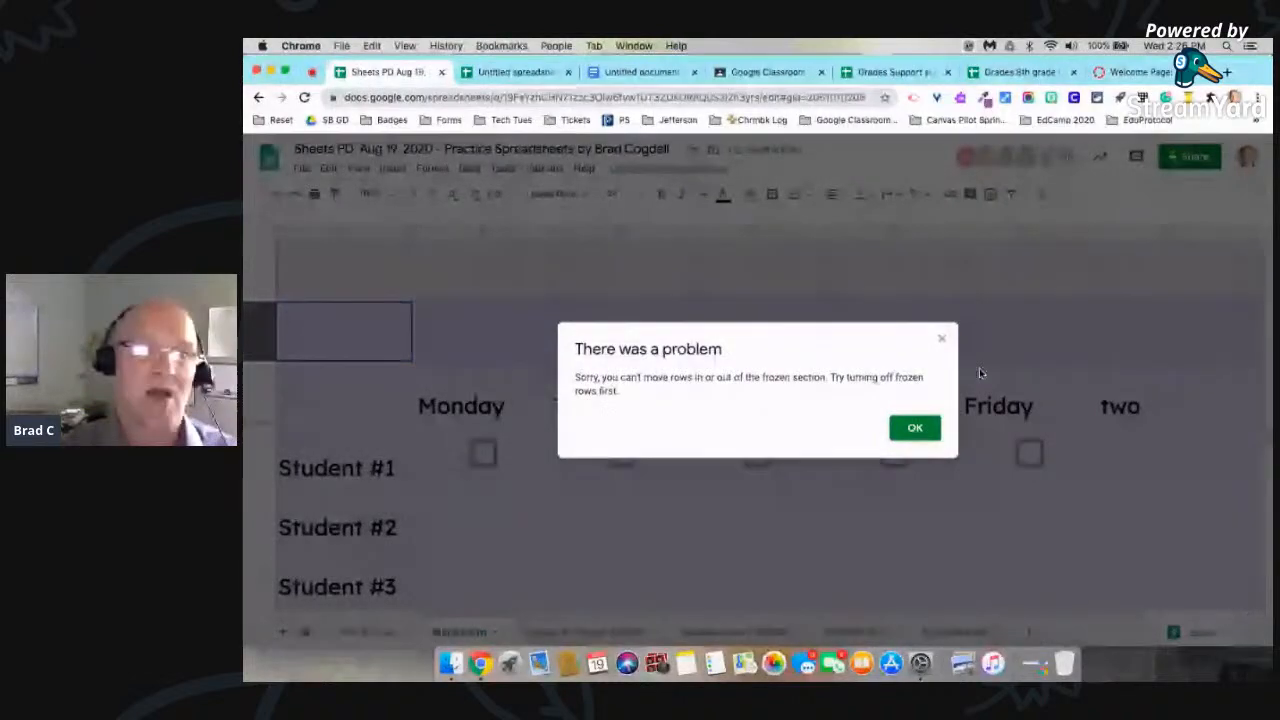
pyautogui.click(917, 430)
pyautogui.moveTo(262, 272); pyautogui.dragTo(263, 327)
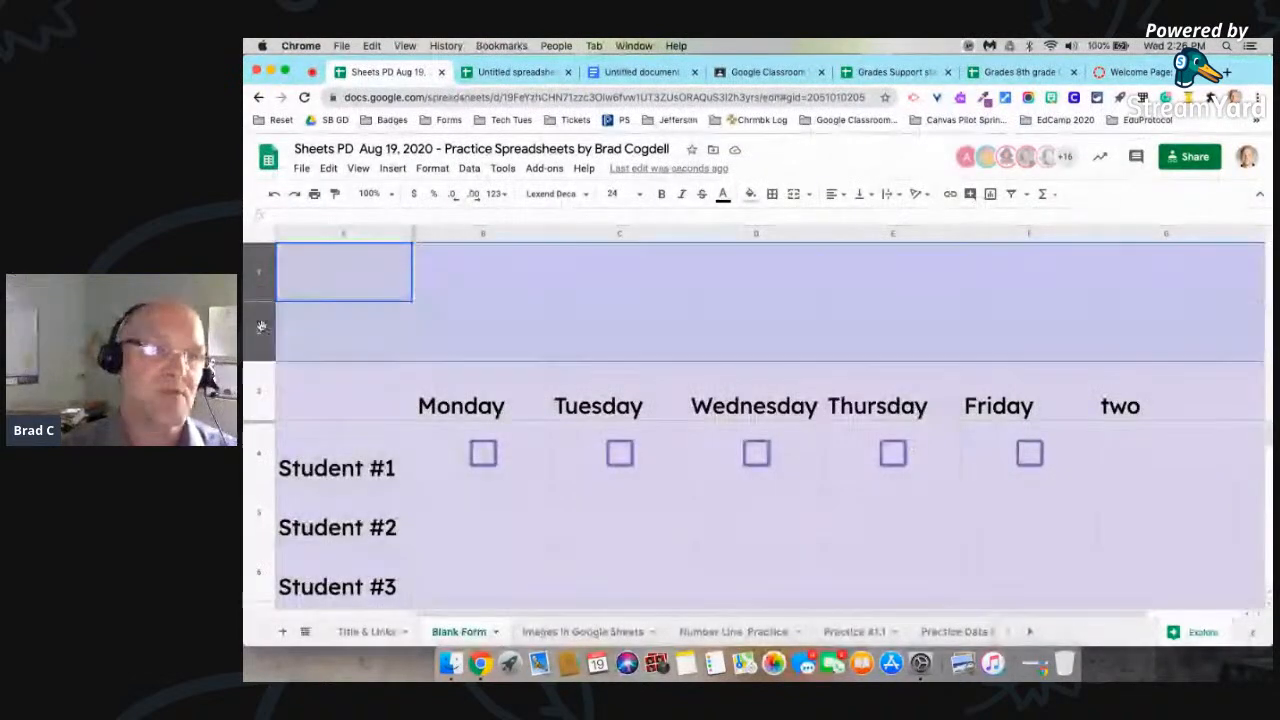
pyautogui.rightClick(263, 330)
pyautogui.click(325, 364)
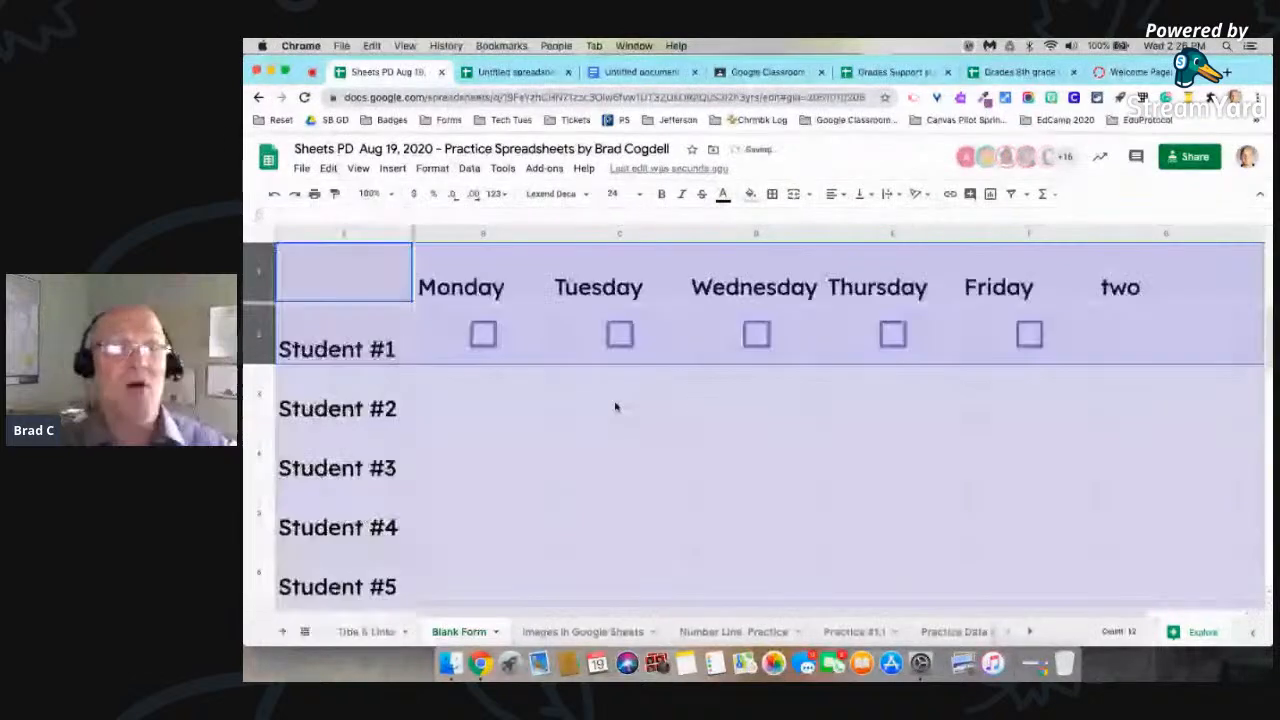
# Step: Insert a photo of two feet from a Google image search for toes inside Student #2's Monday cell
pyautogui.click(461, 407)
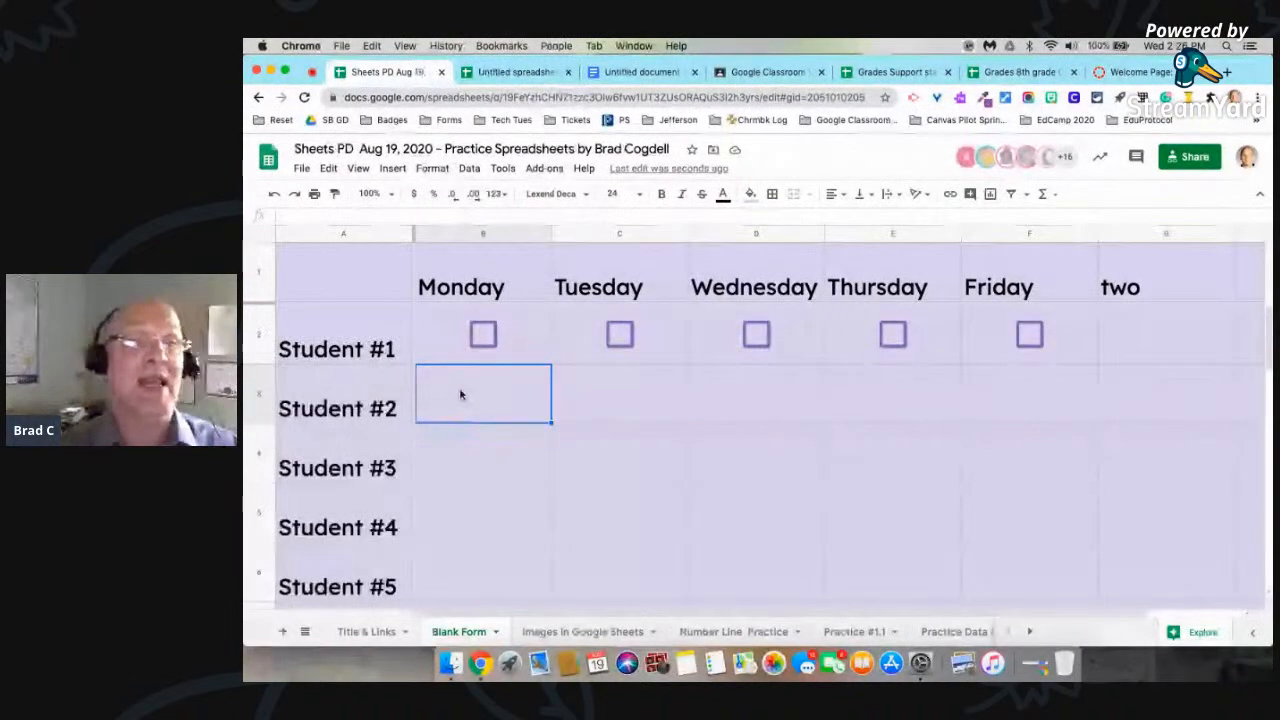
pyautogui.click(400, 169)
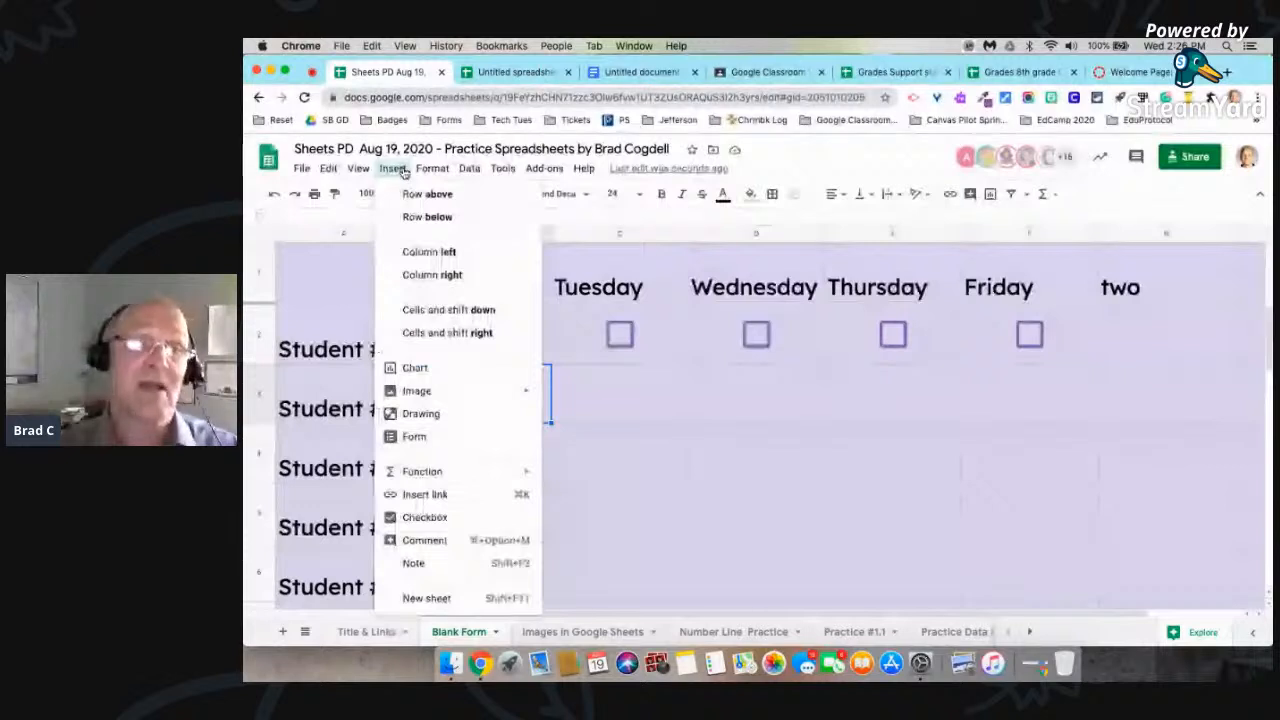
pyautogui.moveTo(423, 395)
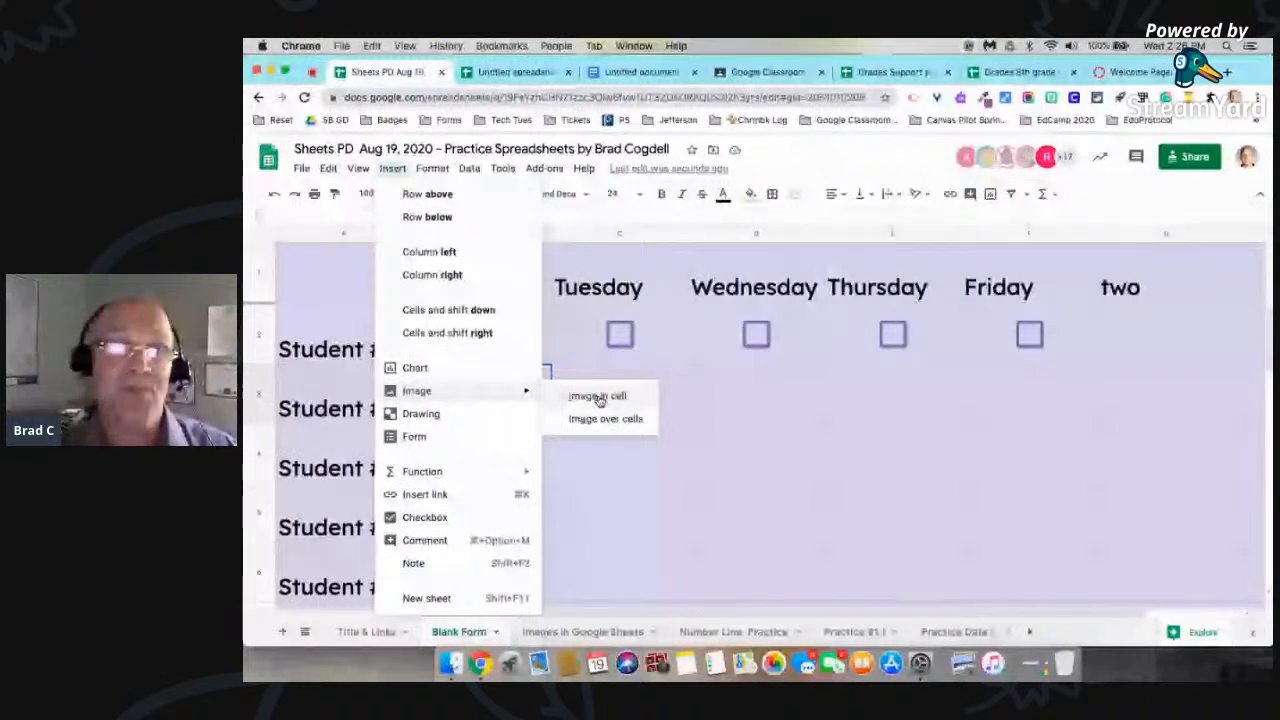
pyautogui.click(598, 397)
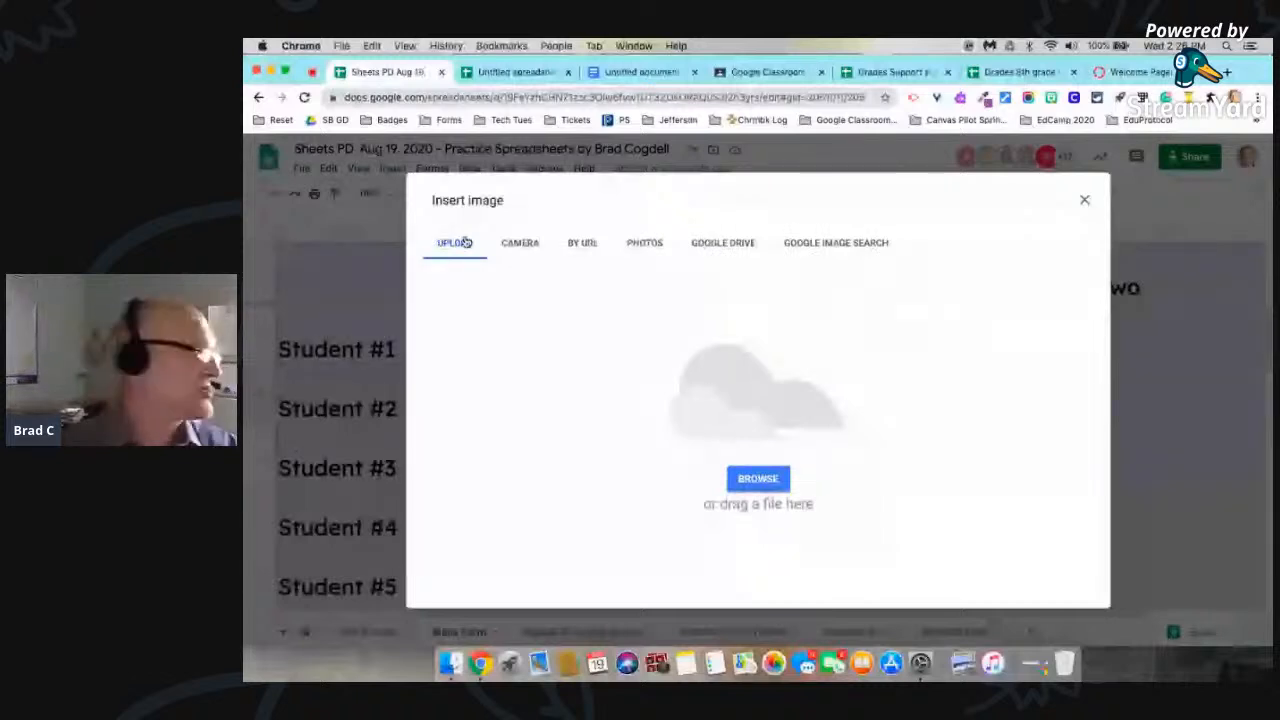
pyautogui.click(838, 244)
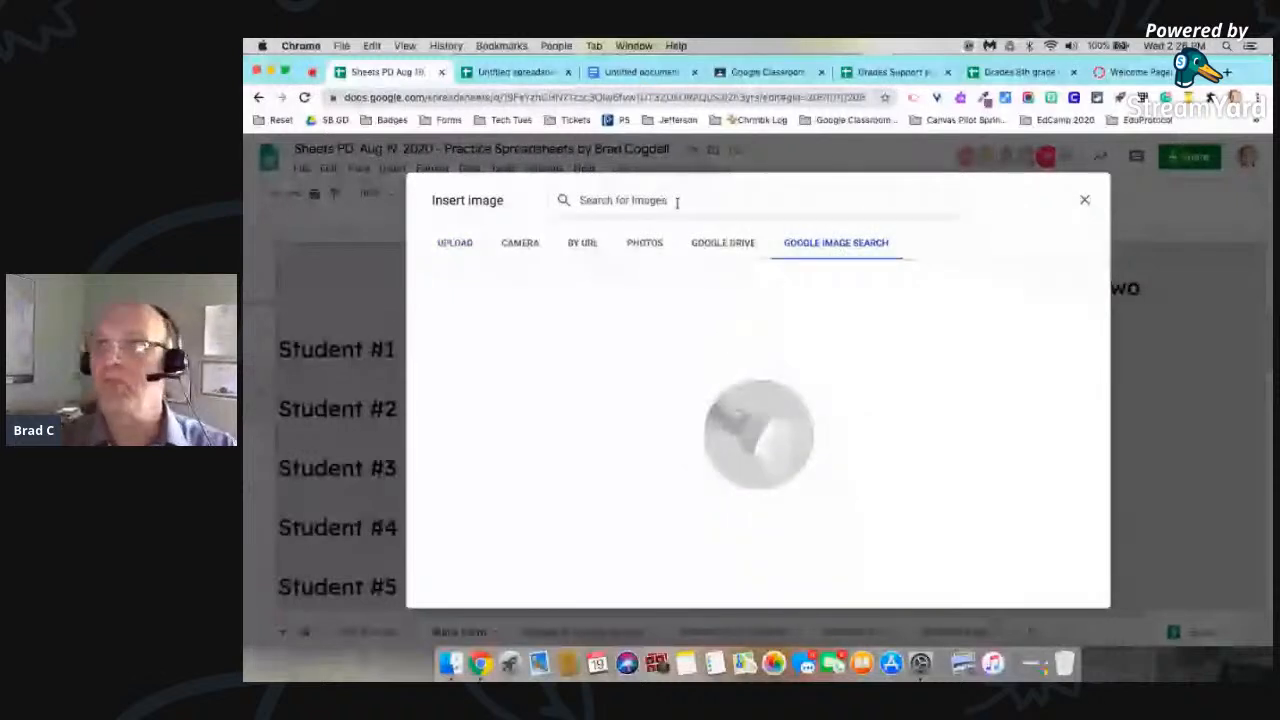
pyautogui.click(677, 201)
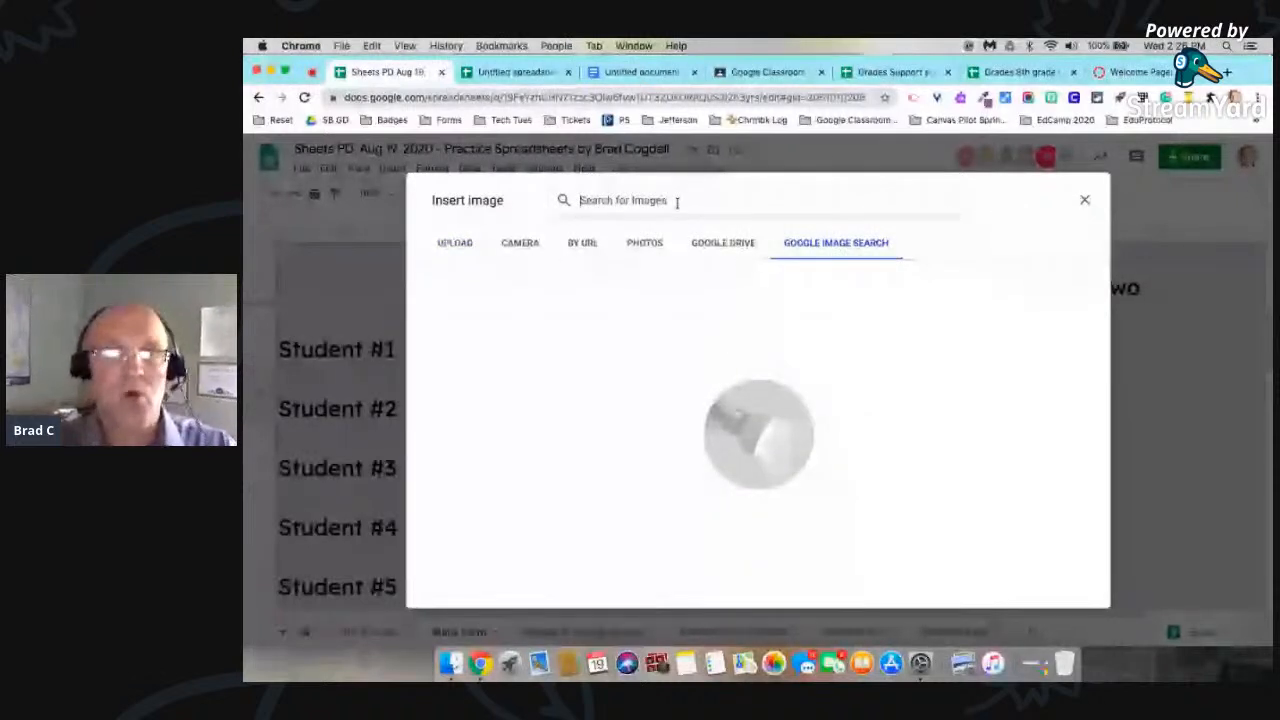
pyautogui.write('toe')
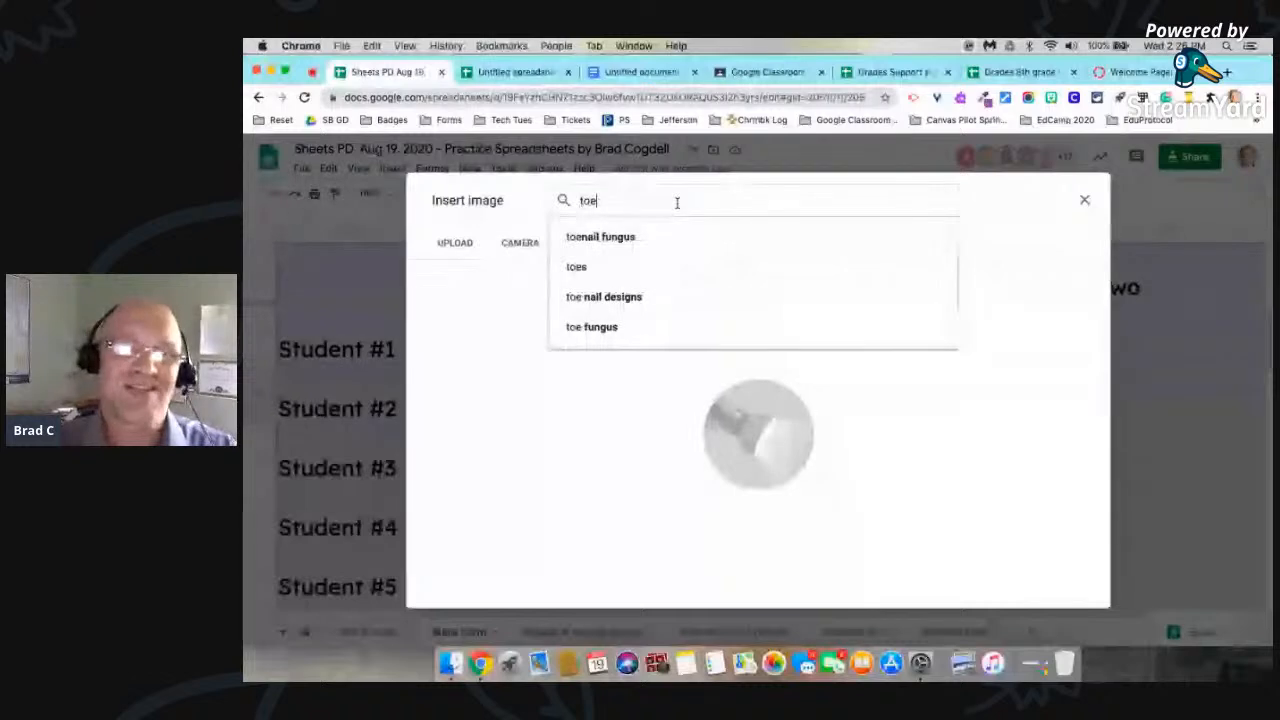
pyautogui.click(609, 268)
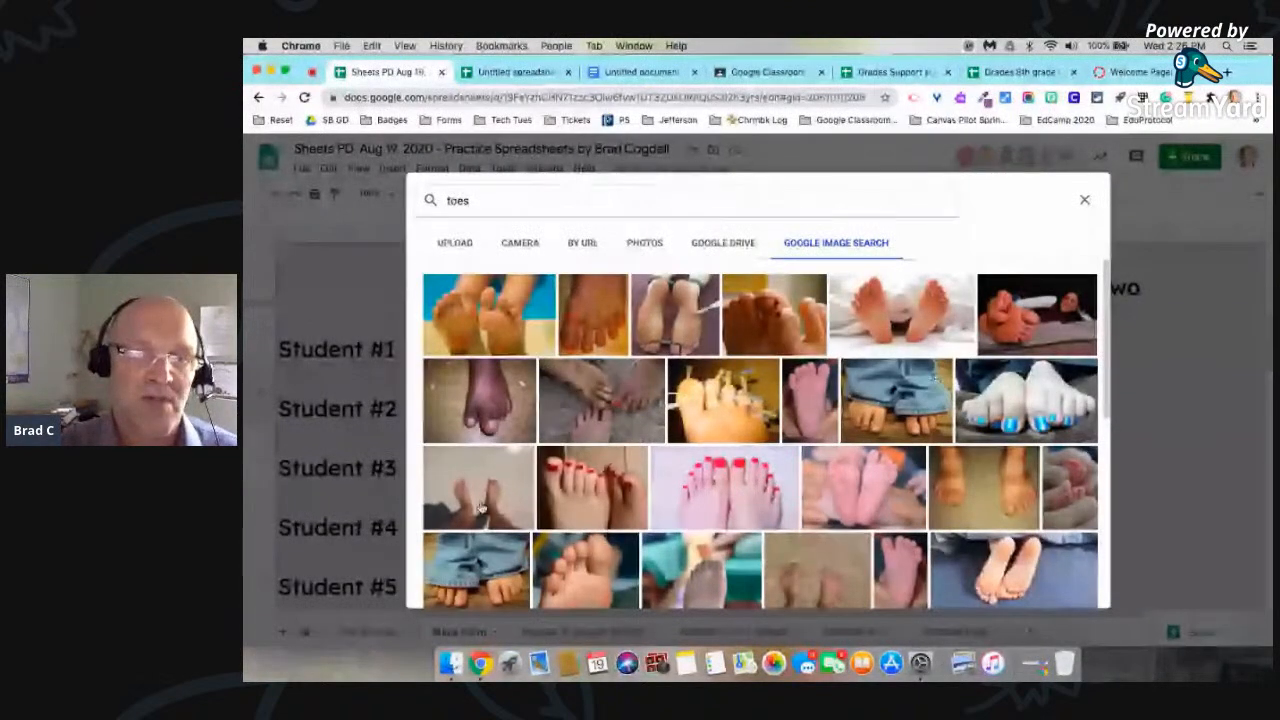
pyautogui.doubleClick(481, 507)
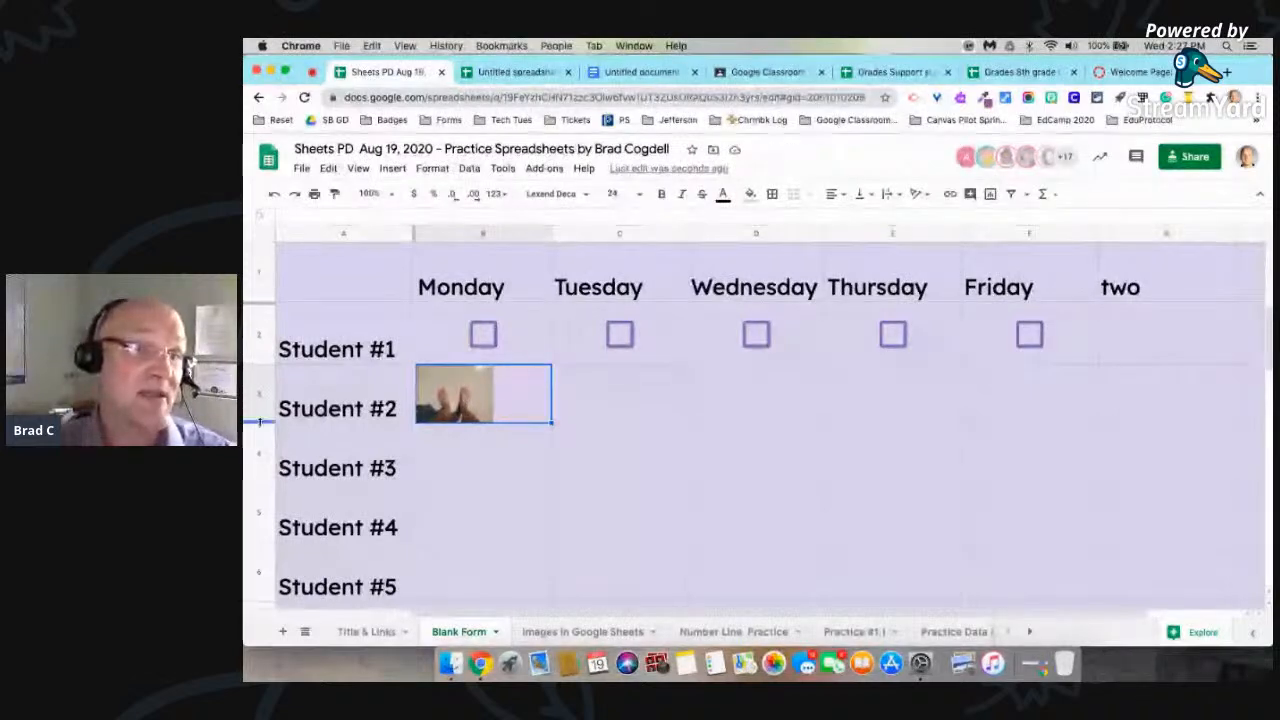
# Step: Increase the height of Student #2's row and the width of the Monday column to enlarge the in-cell photo
pyautogui.moveTo(261, 422); pyautogui.dragTo(259, 504)
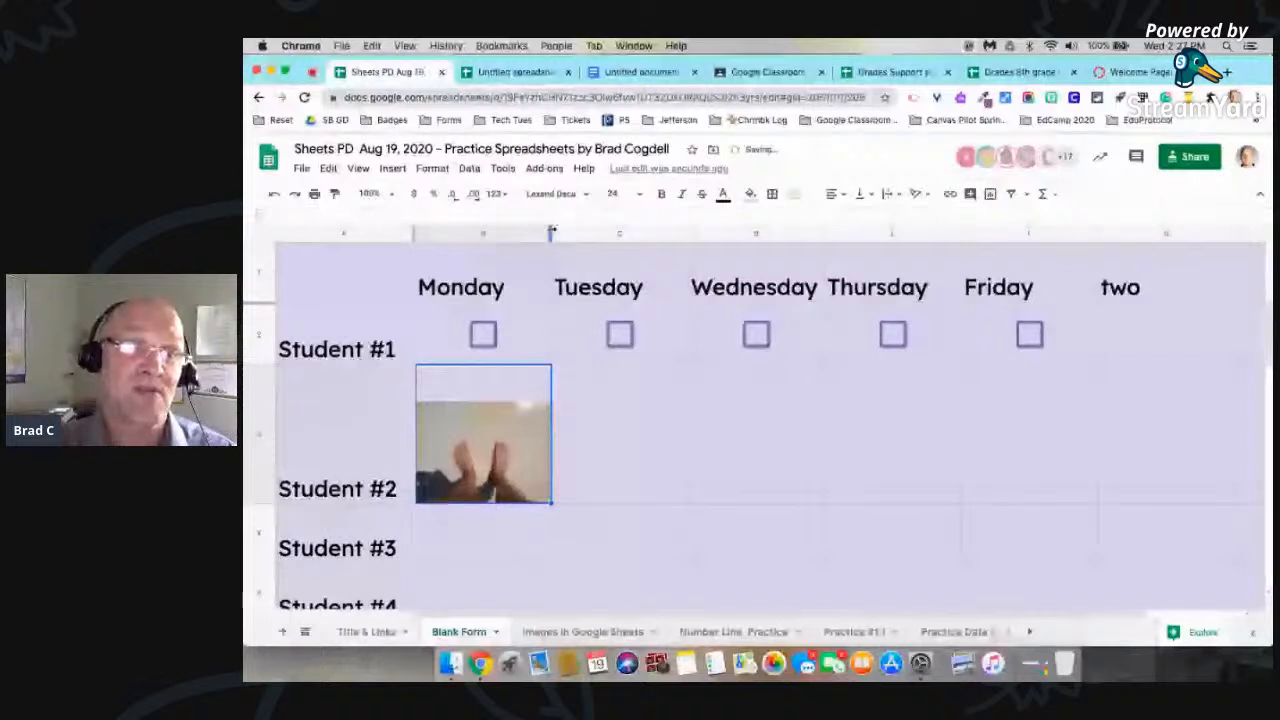
pyautogui.moveTo(551, 232); pyautogui.dragTo(621, 232)
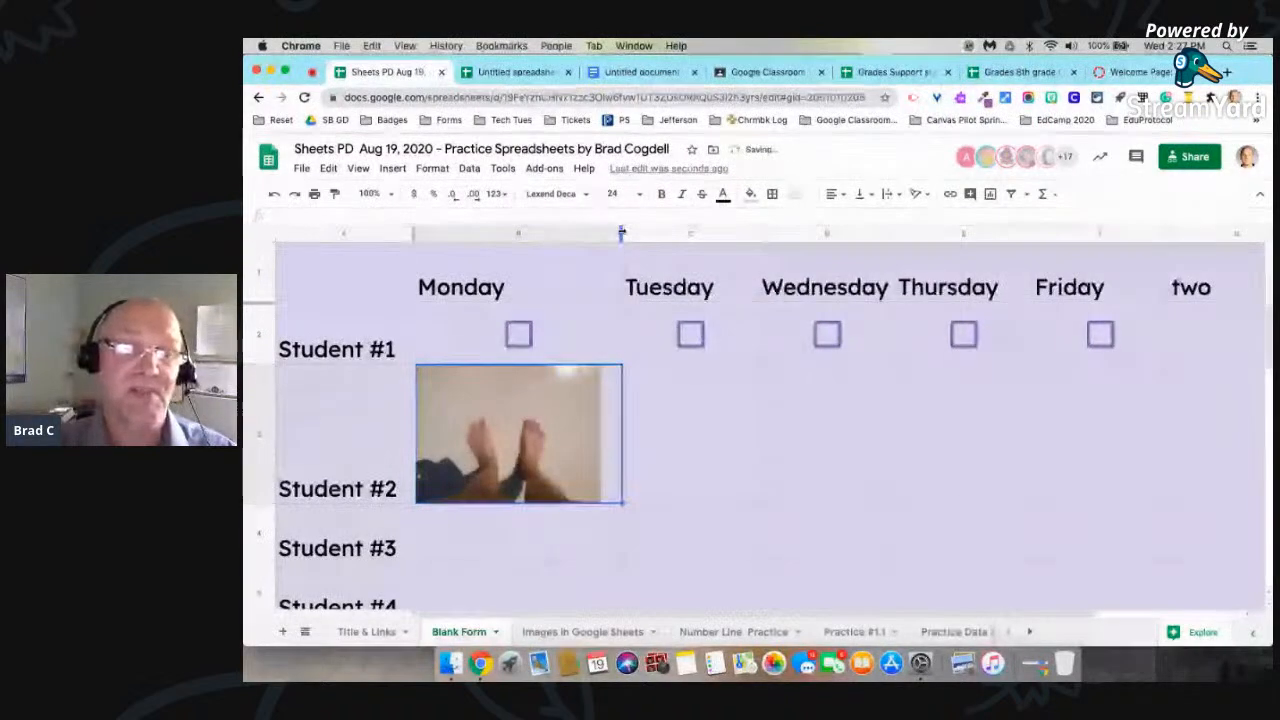
pyautogui.click(631, 446)
# Step: Autofill the Monday photo across Student #2's Tuesday to Friday cells, and undo the fill
pyautogui.click(570, 443)
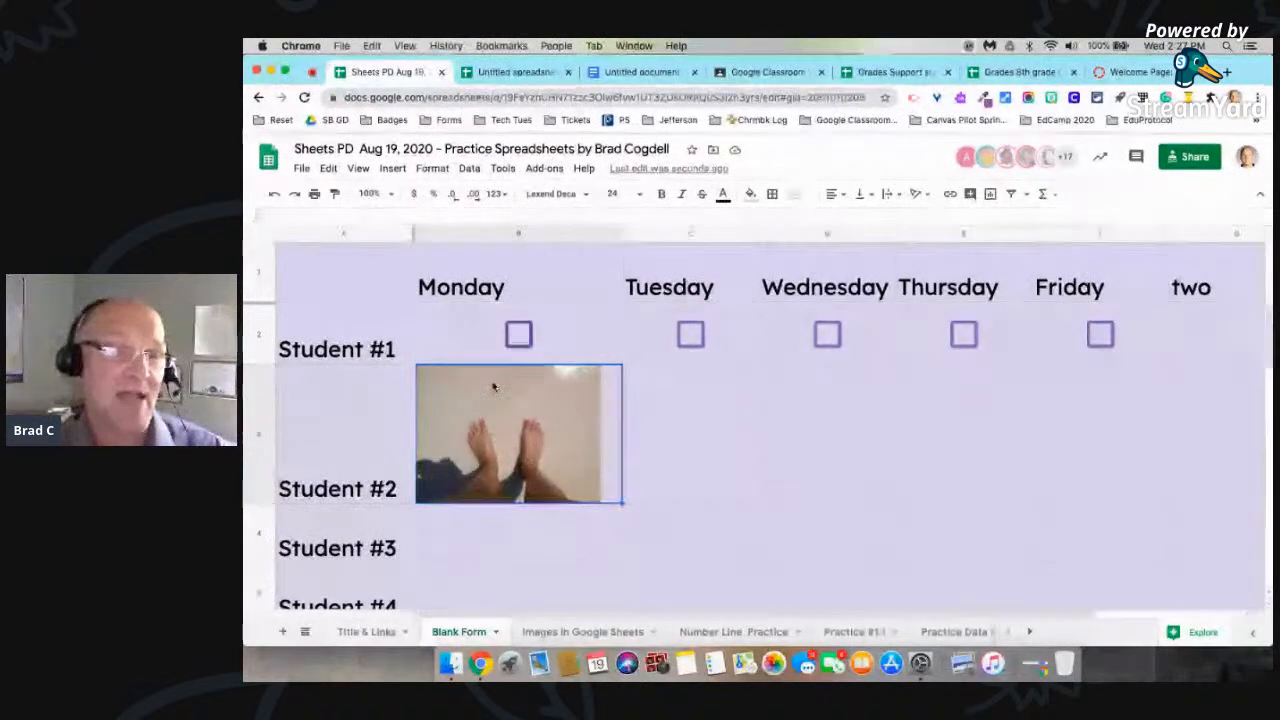
pyautogui.moveTo(725, 480); pyautogui.dragTo(1038, 470)
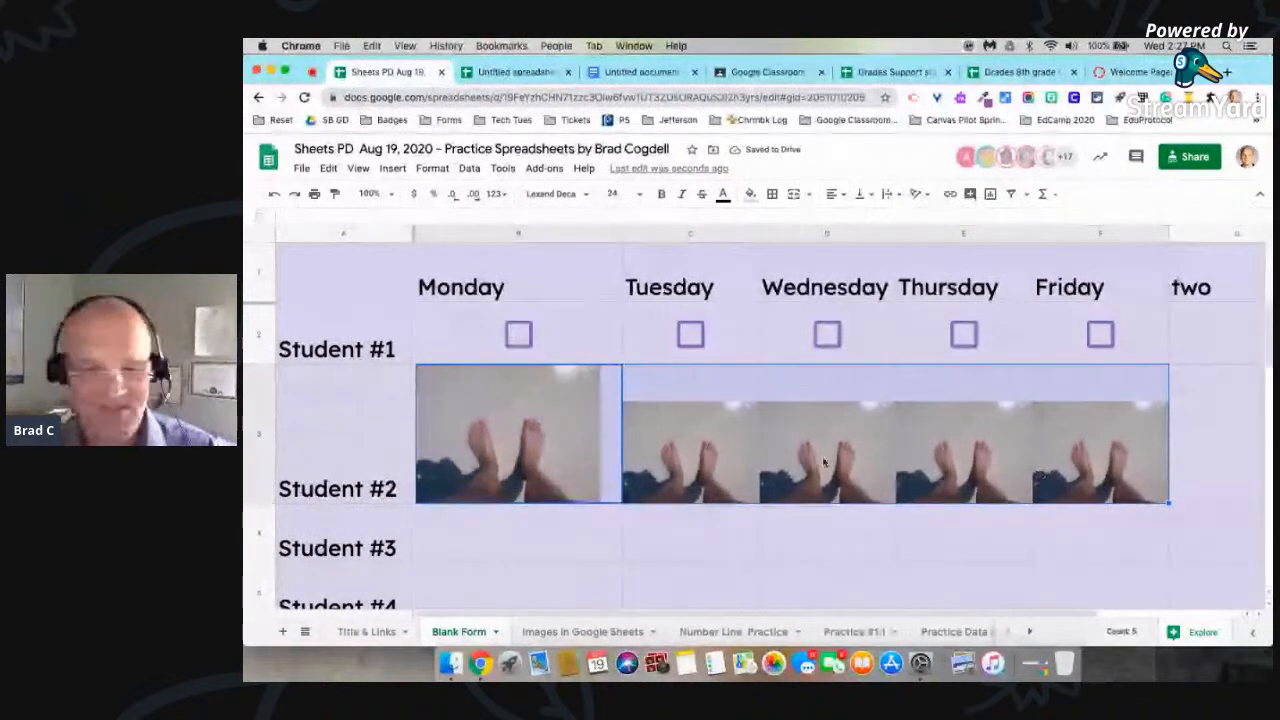
pyautogui.press('super+z')
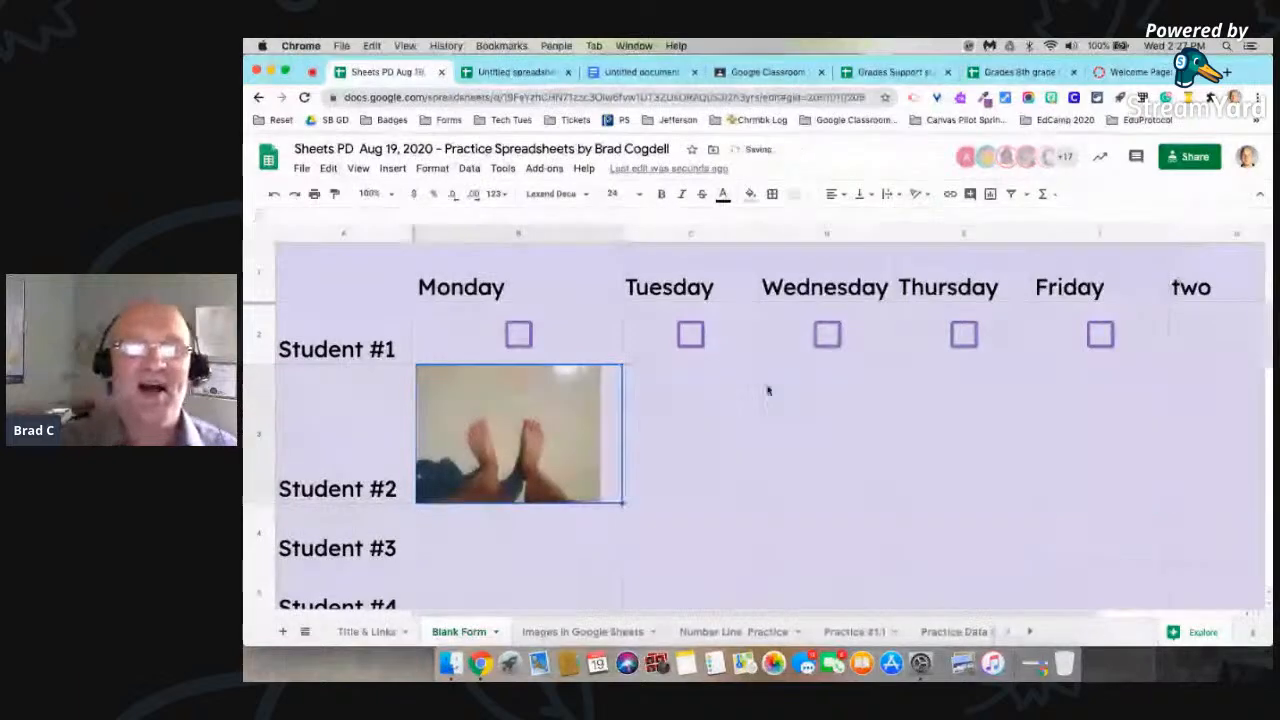
# Step: Insert a photo of a grey pig lying down from a Google image search for pig over the cells, starting from Student #2's Tuesday cell
pyautogui.click(690, 432)
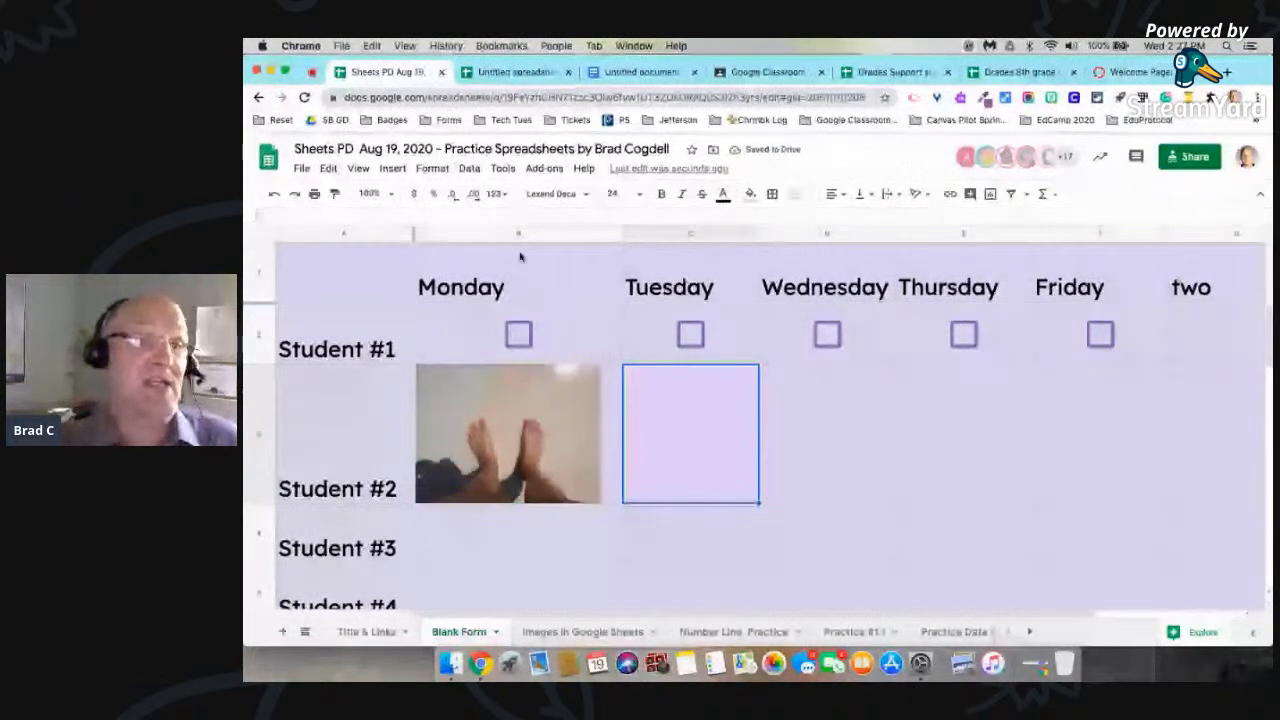
pyautogui.click(392, 168)
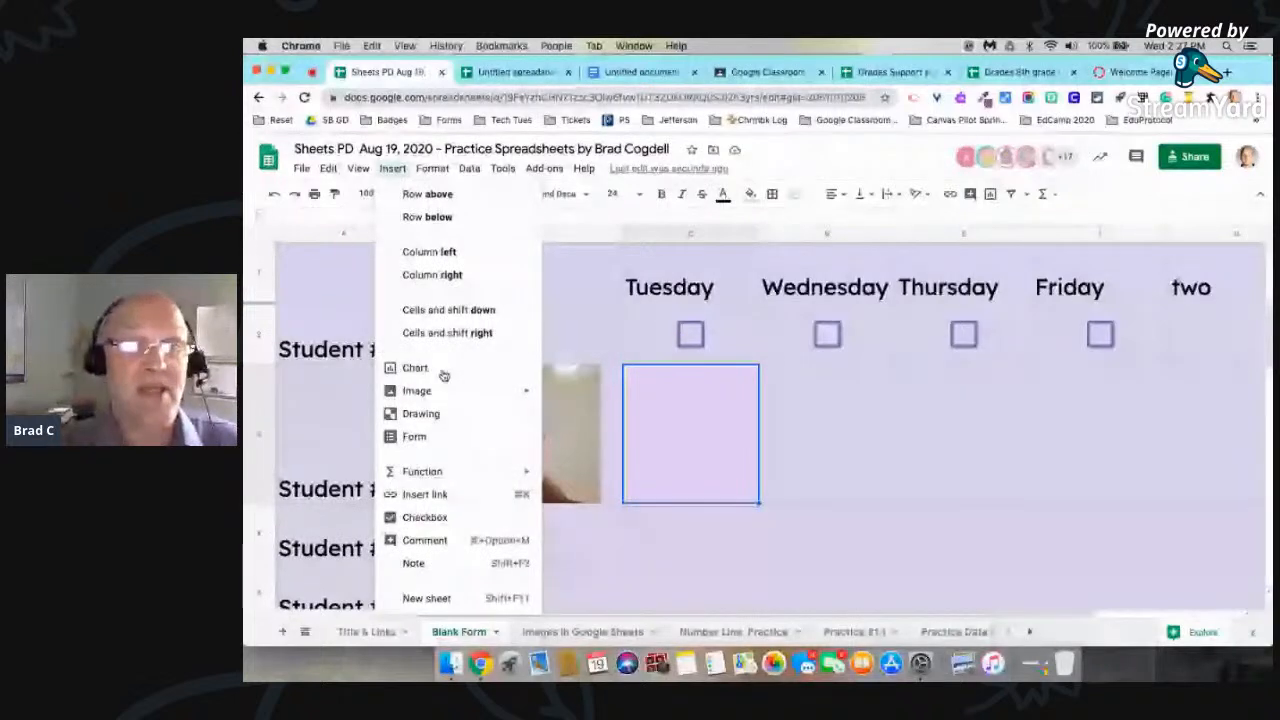
pyautogui.moveTo(440, 391)
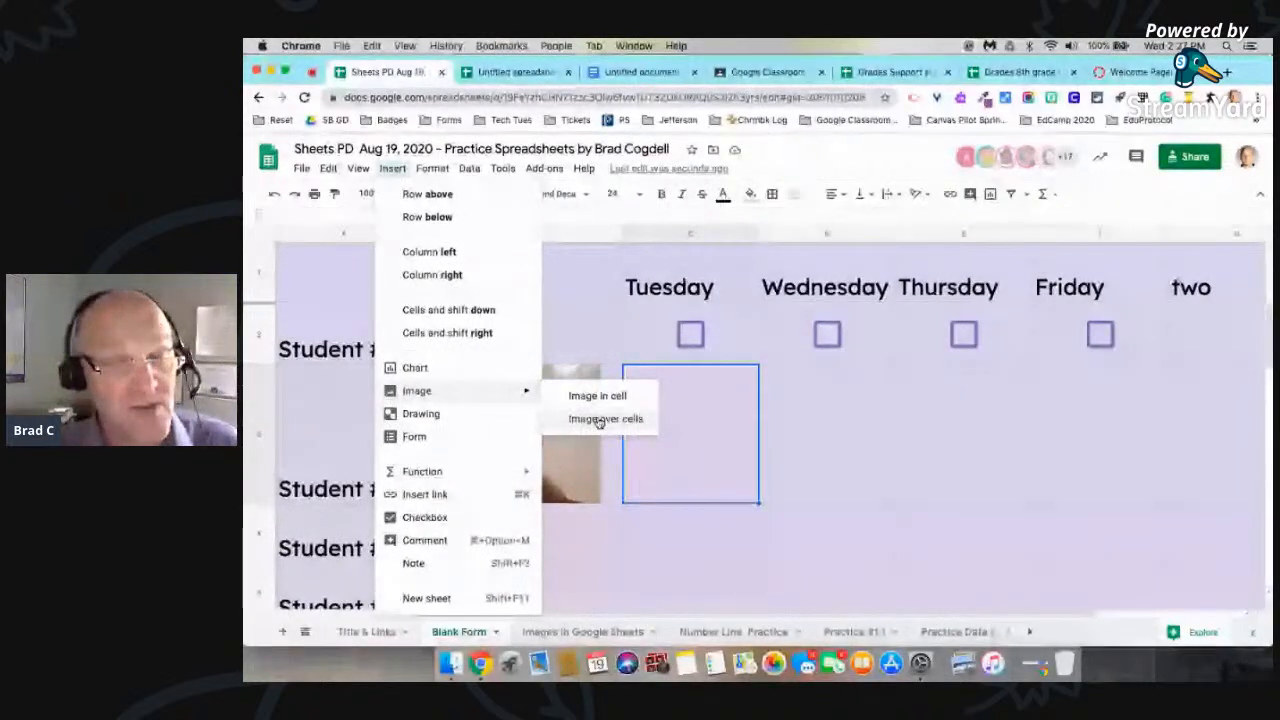
pyautogui.click(598, 420)
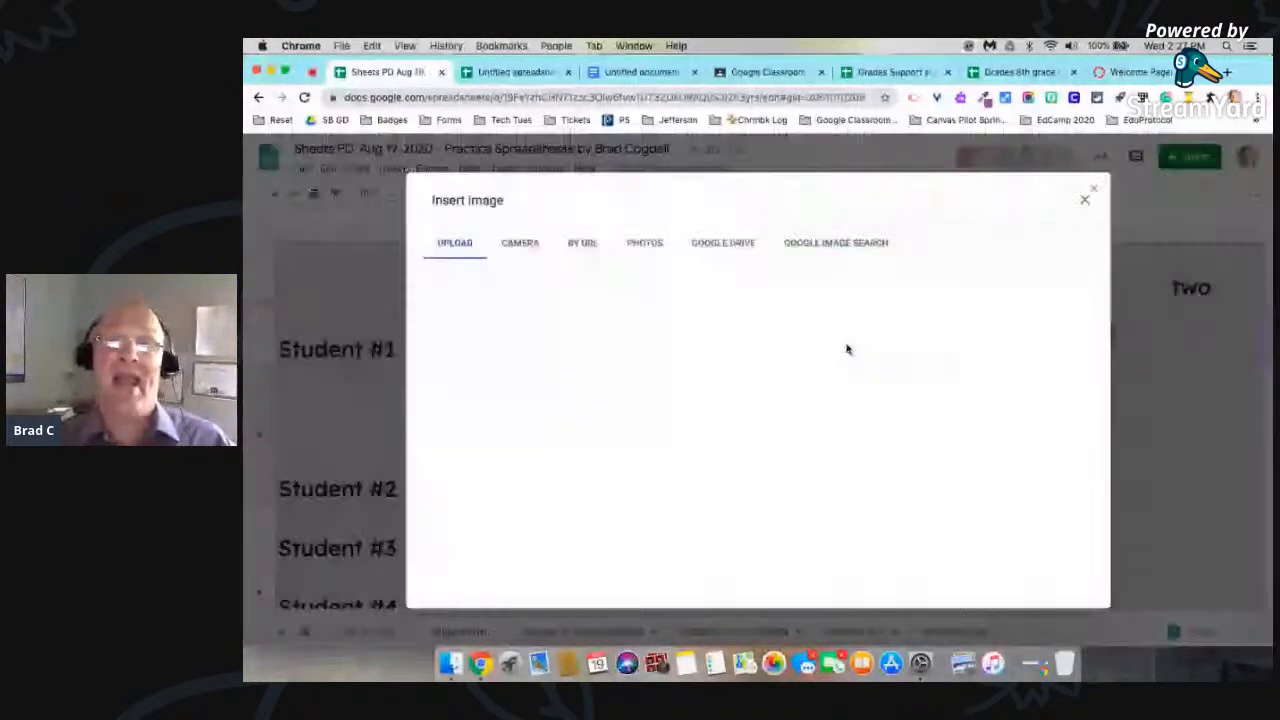
pyautogui.click(837, 243)
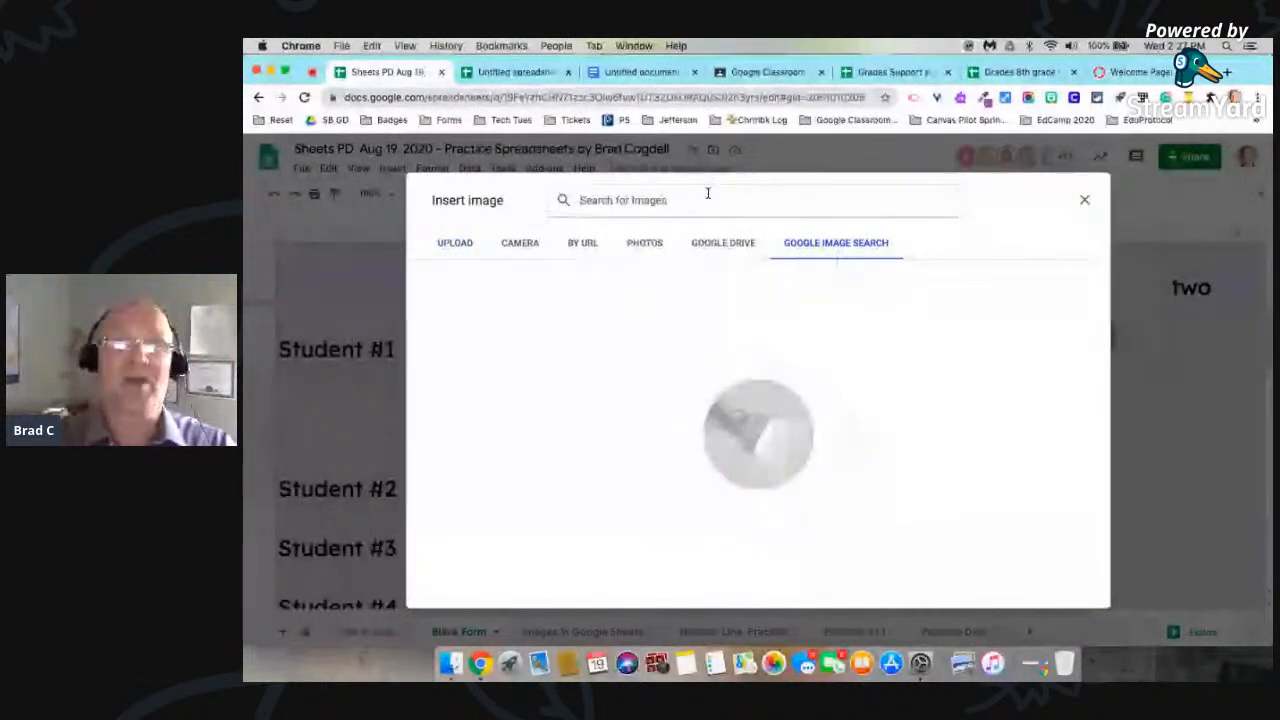
pyautogui.click(707, 193)
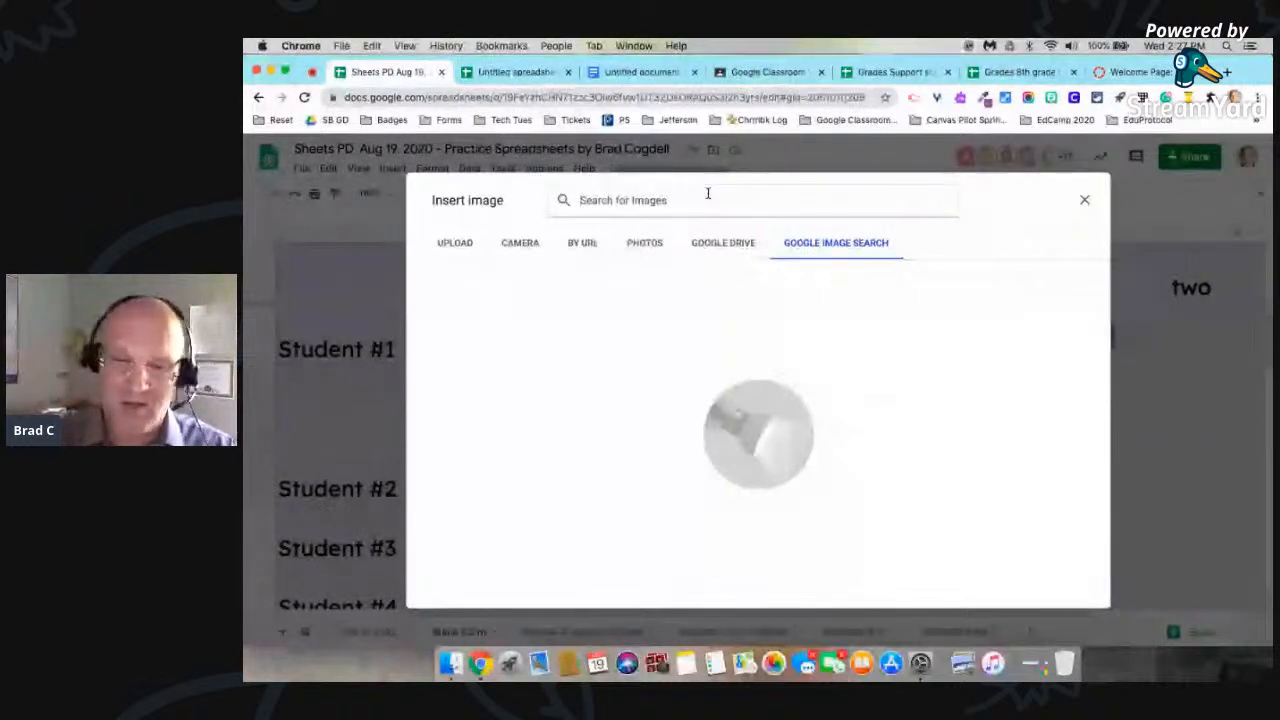
pyautogui.write('pig')
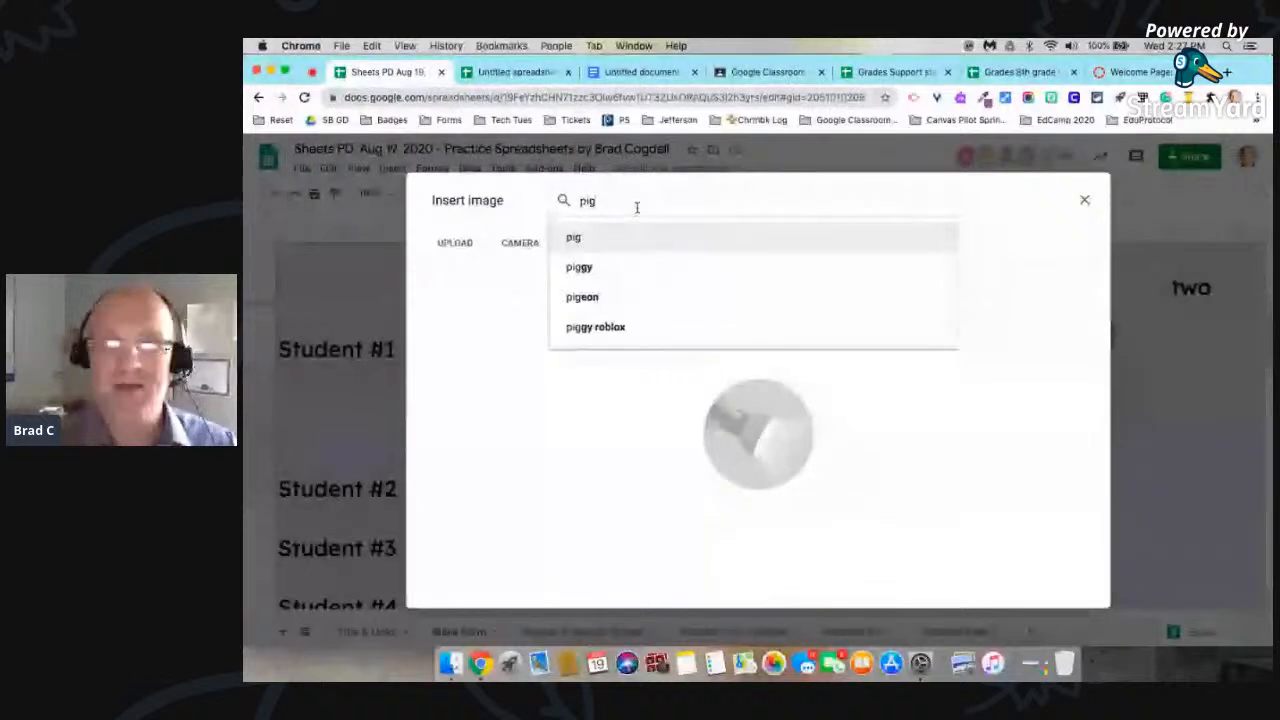
pyautogui.press('Return')
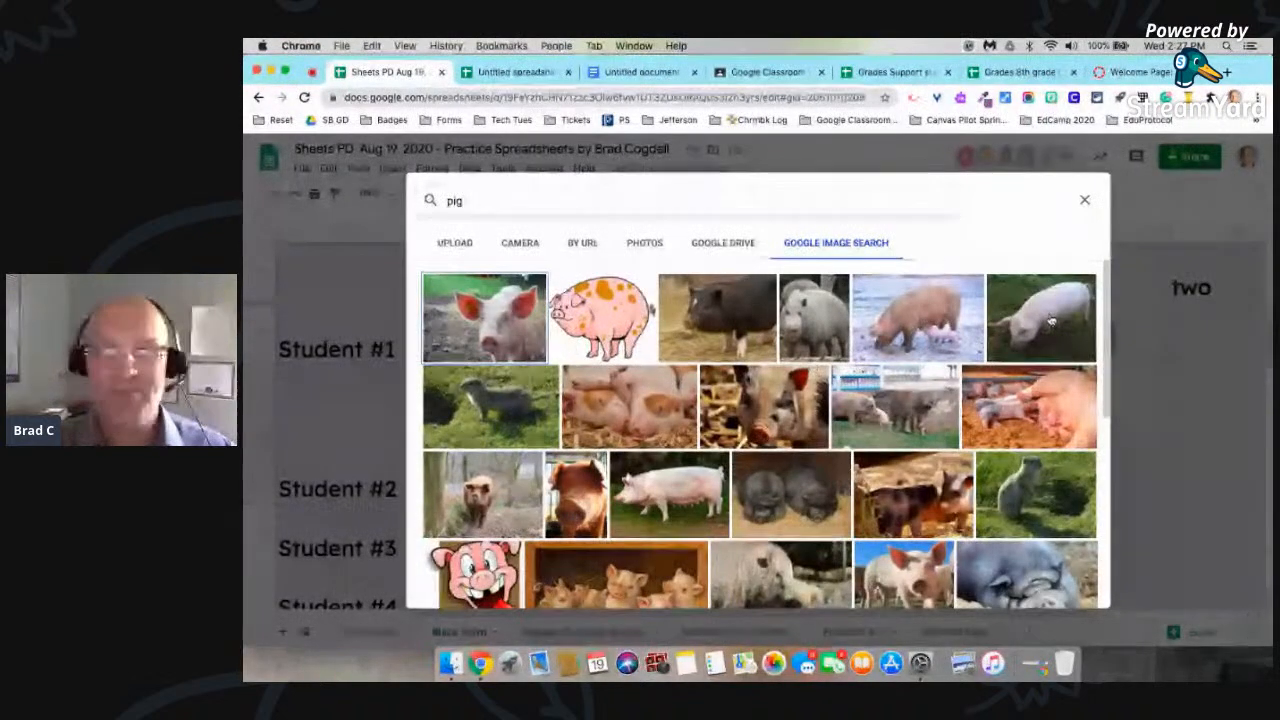
pyautogui.scroll(-2, 1050, 340)
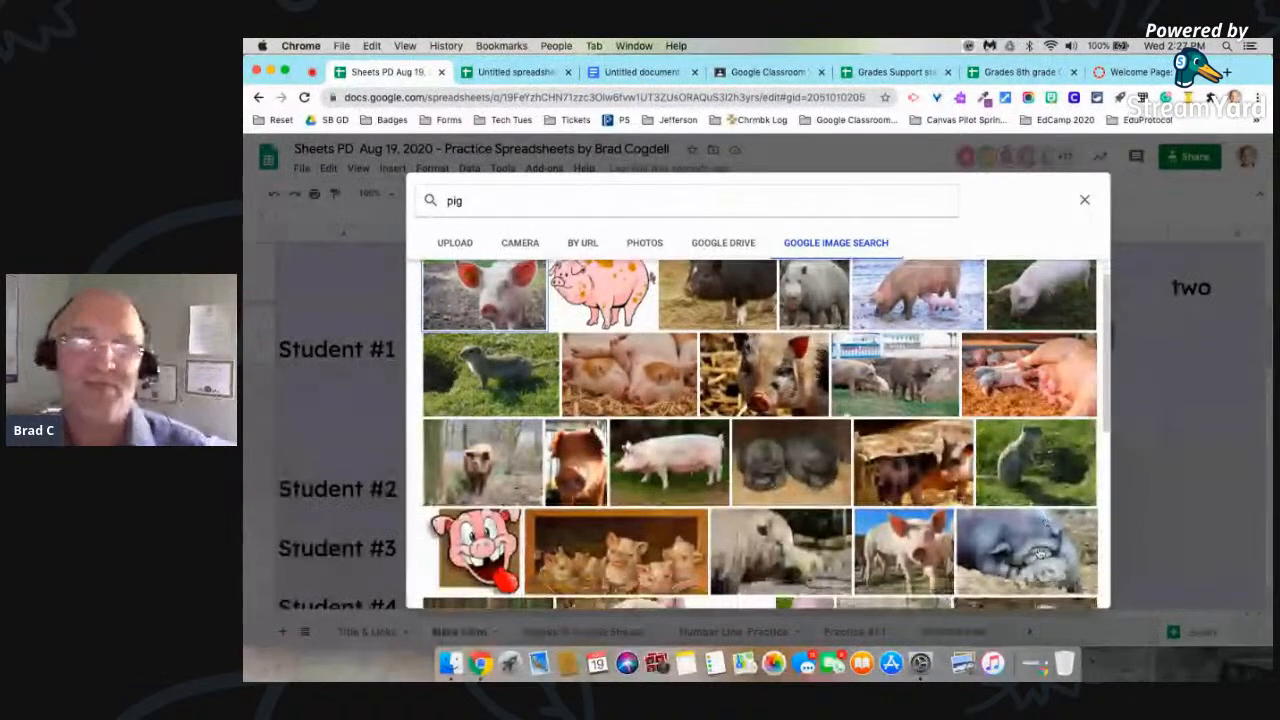
pyautogui.click(1040, 553)
pyautogui.doubleClick(1040, 553)
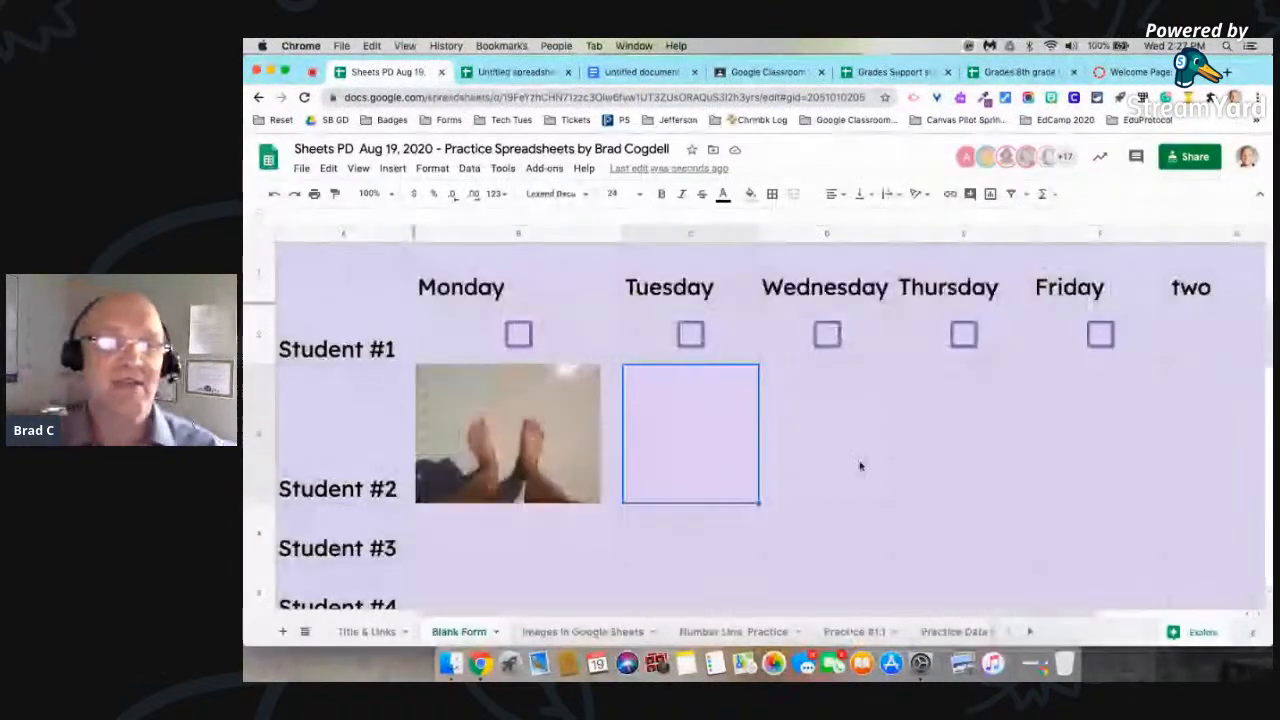
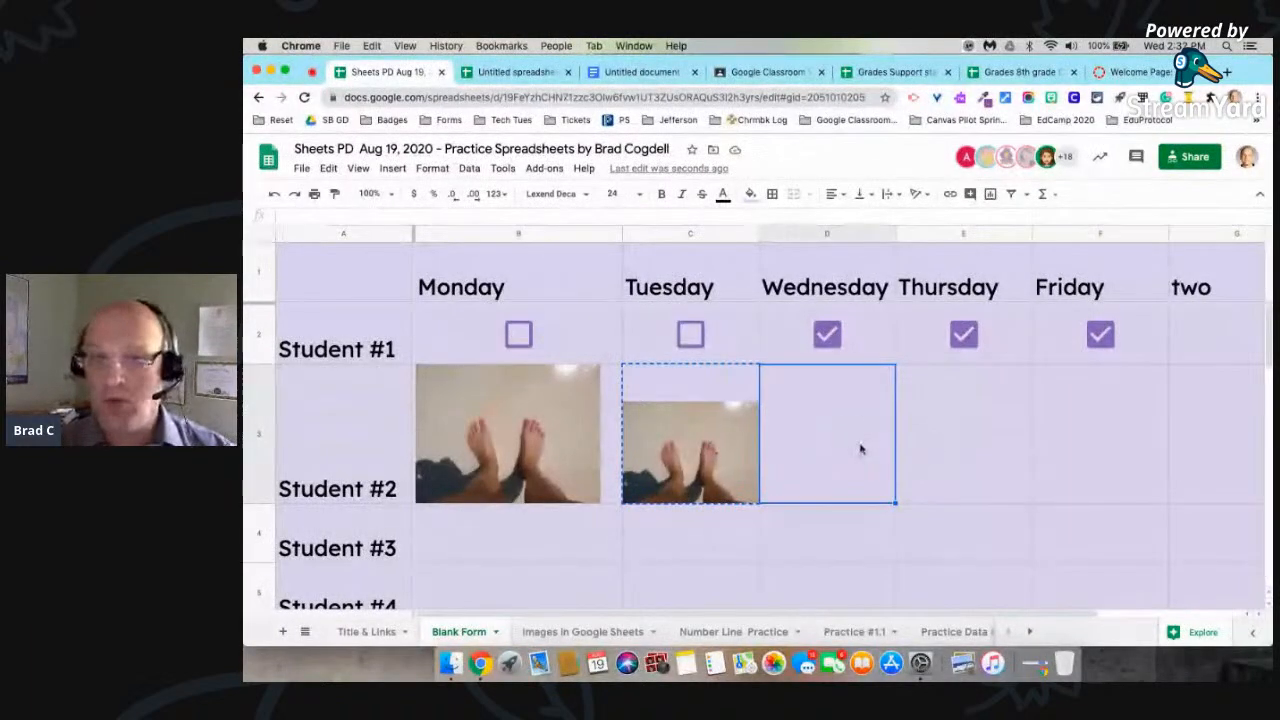
# Step: Delete the feet photos from Student #2's Tuesday and Monday cells
pyautogui.click(690, 450)
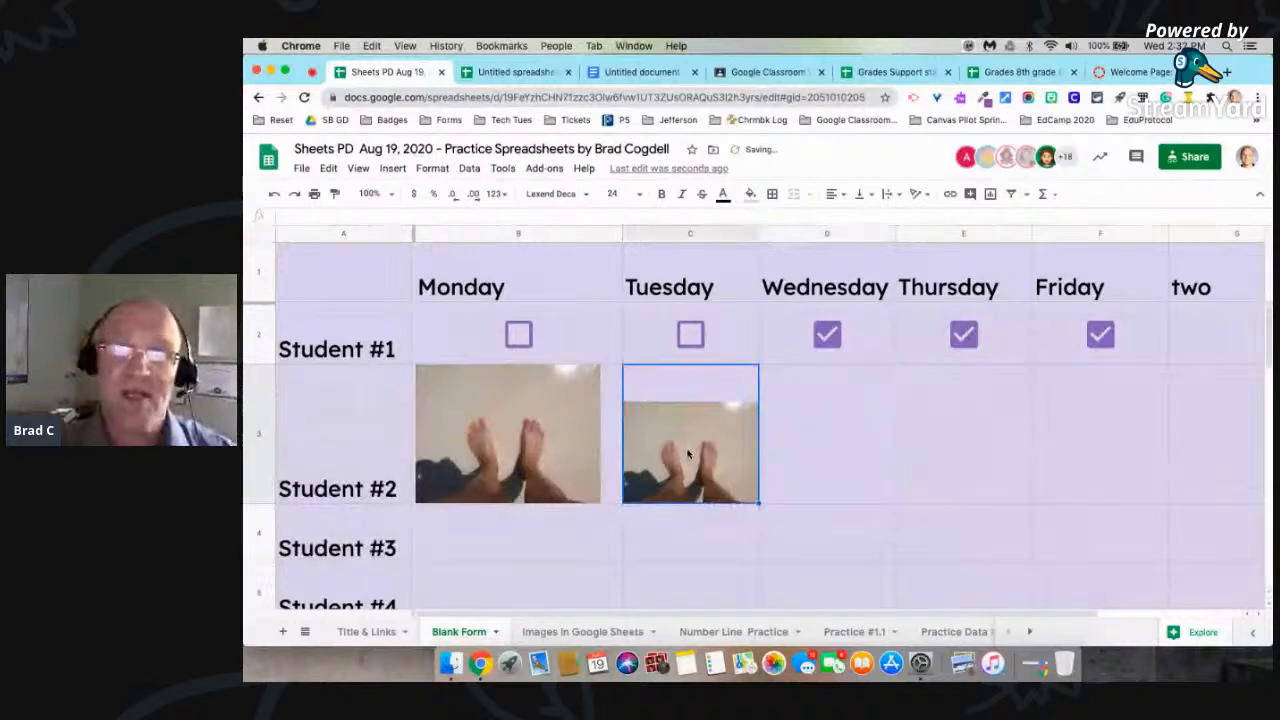
pyautogui.press('Delete')
pyautogui.click(553, 462)
pyautogui.press('Delete')
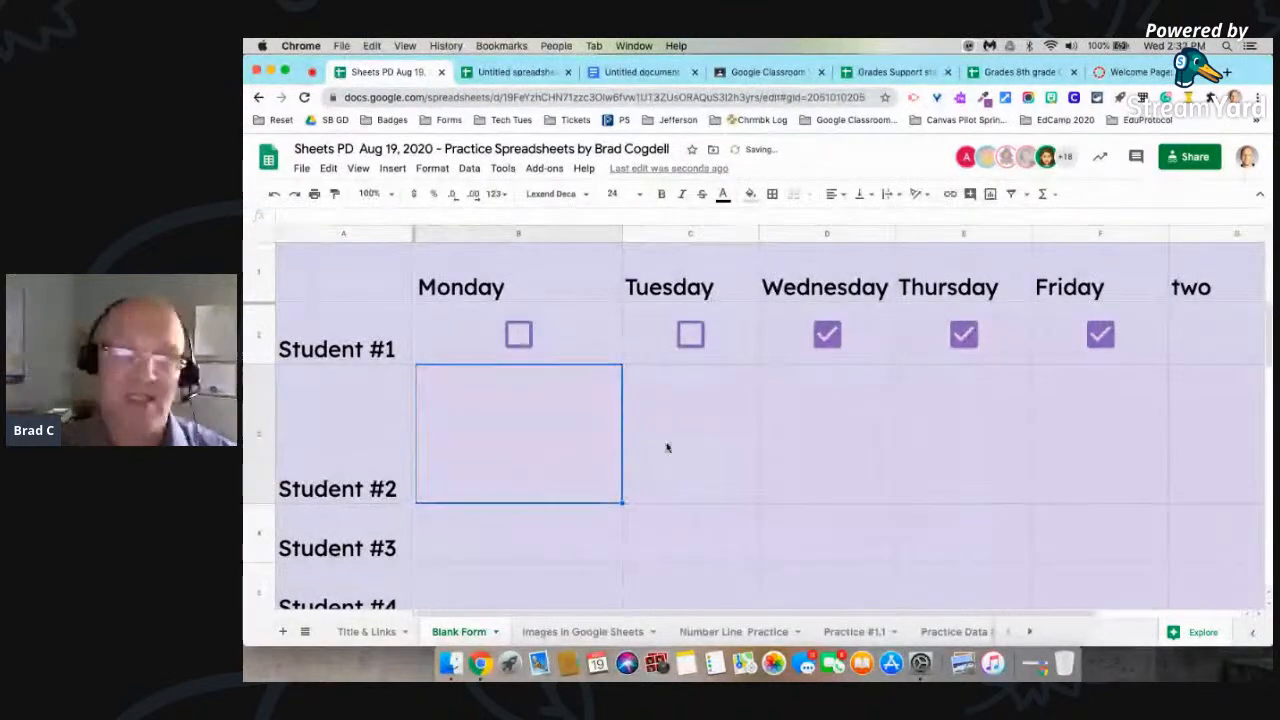
pyautogui.click(922, 446)
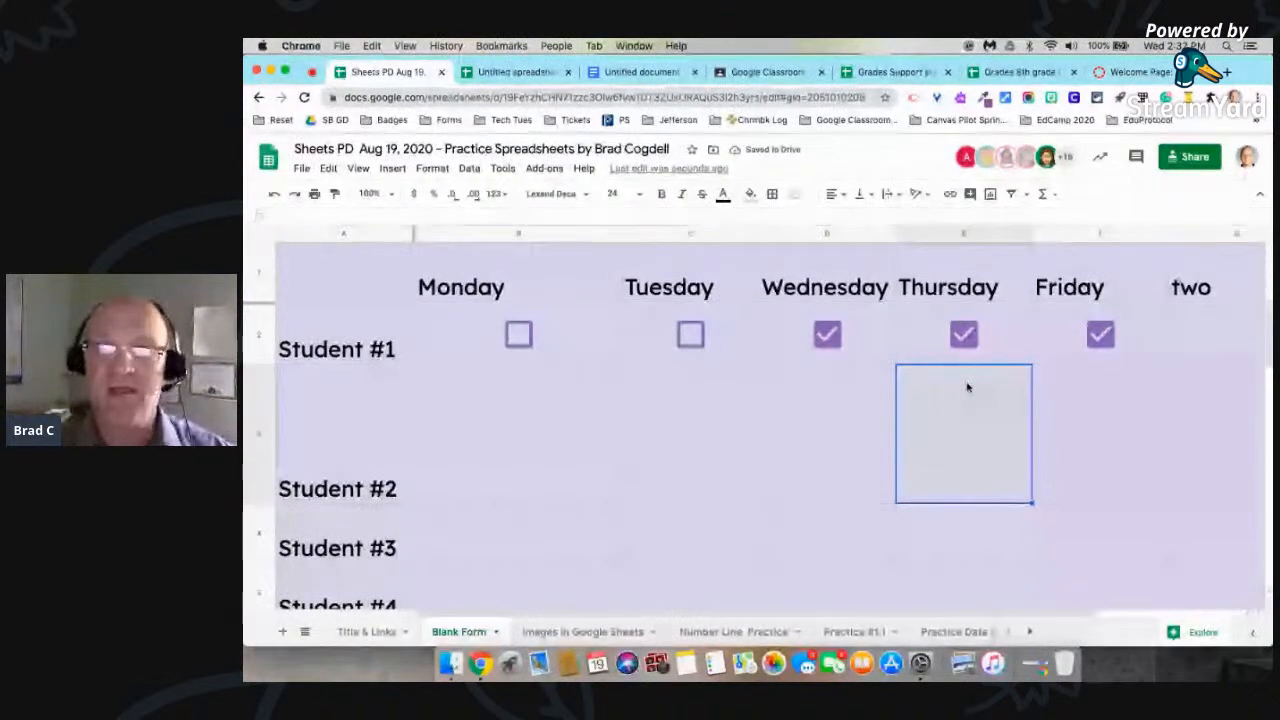
# Step: Clear the "two" heading from the column after Friday
pyautogui.press('super+minus')
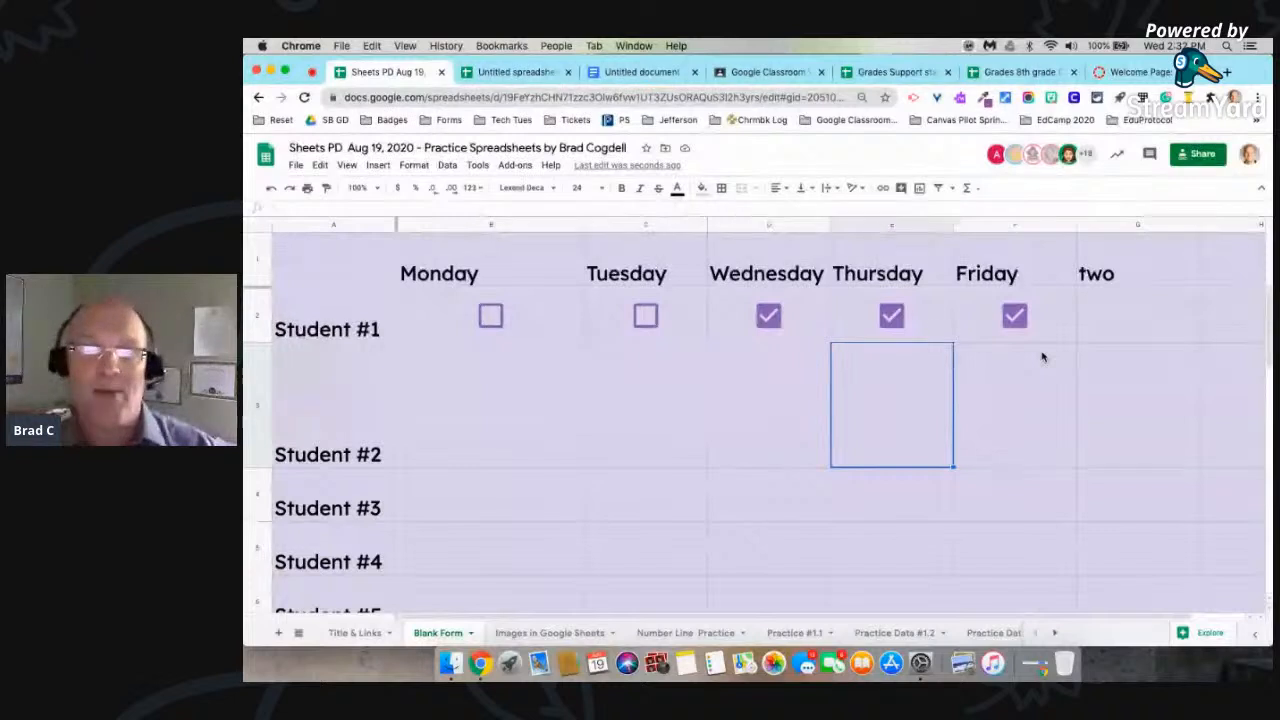
pyautogui.click(1118, 275)
pyautogui.press('Delete')
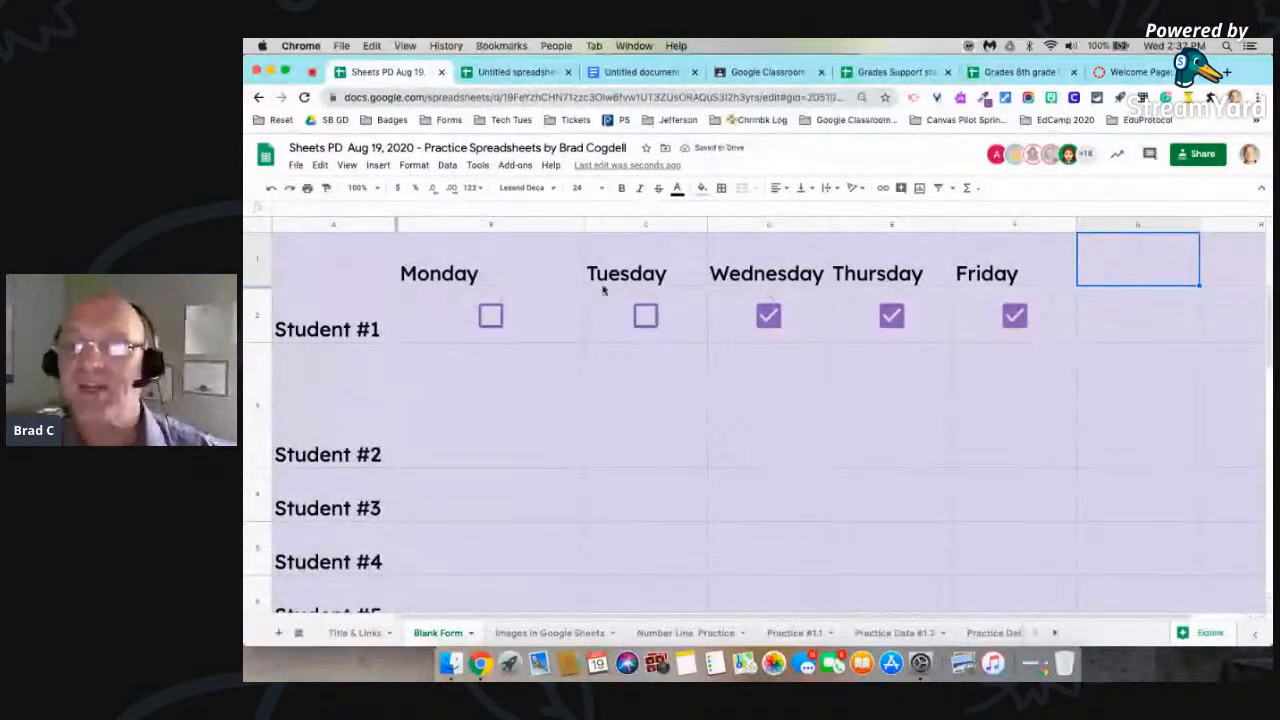
# Step: Count Student #1's checked boxes in cell G2 with the formula =countif(B2:F2,"true")
pyautogui.click(1128, 316)
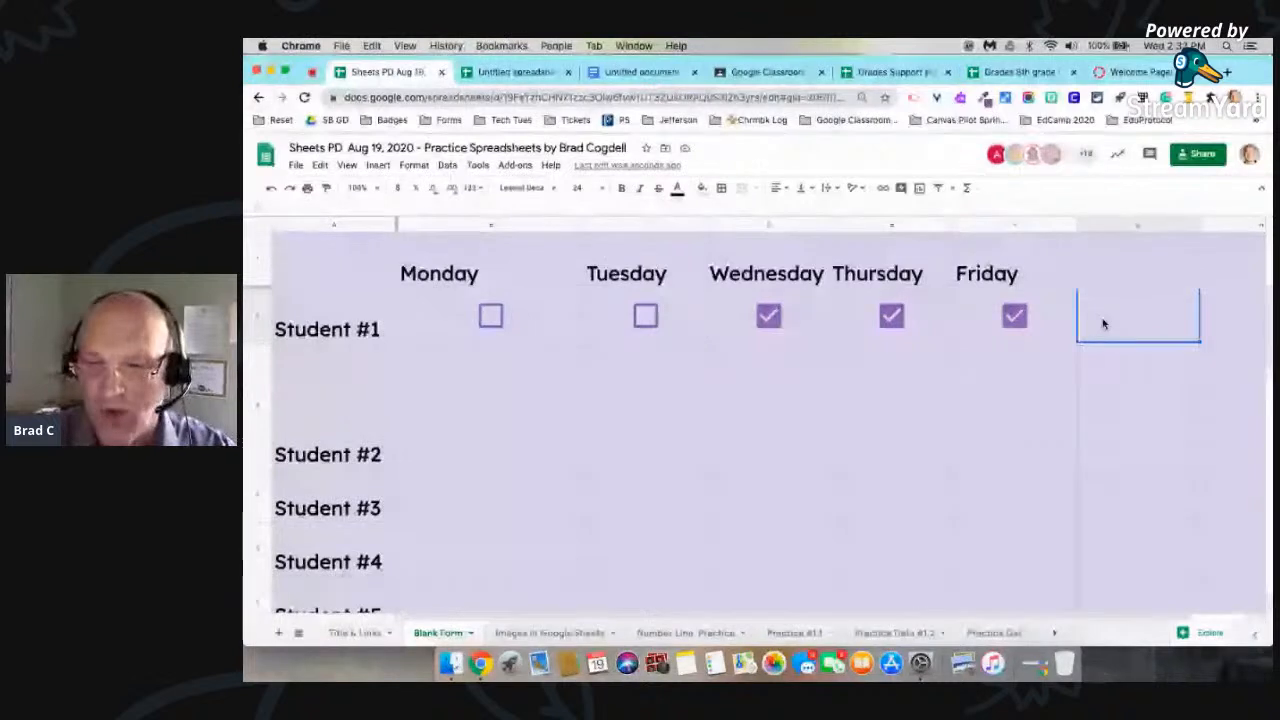
pyautogui.write('=')
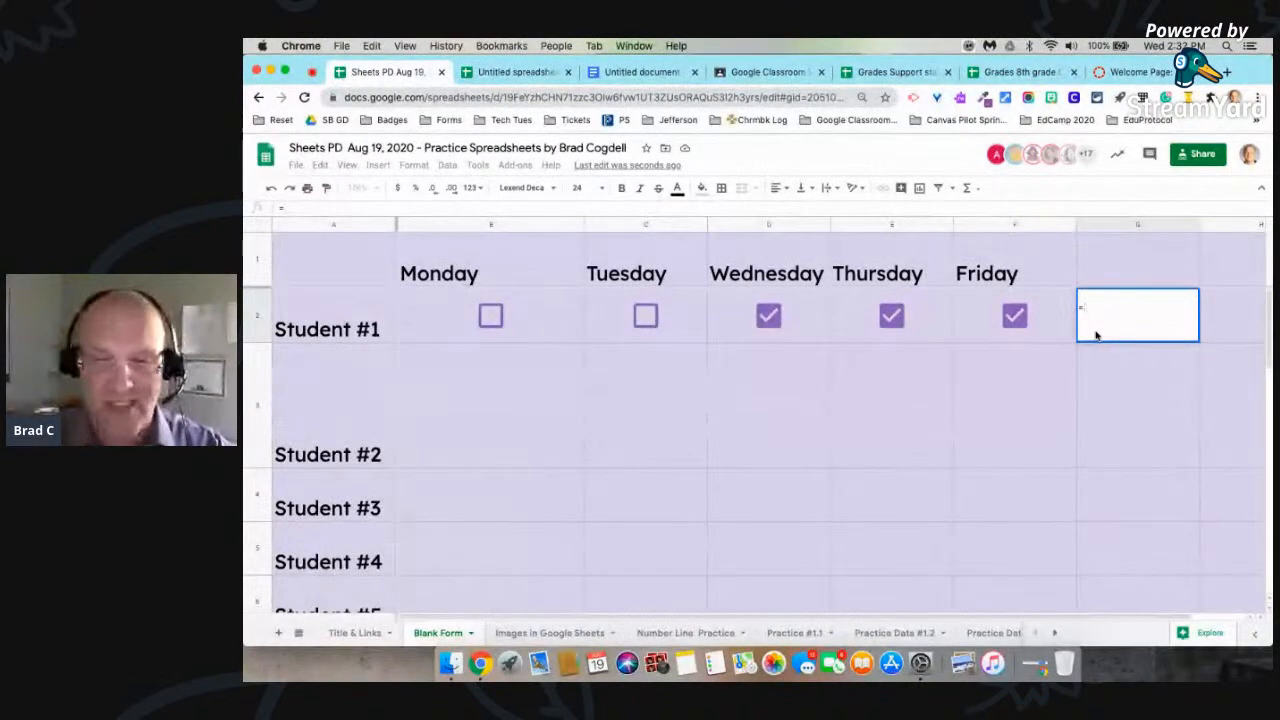
pyautogui.write('countif')
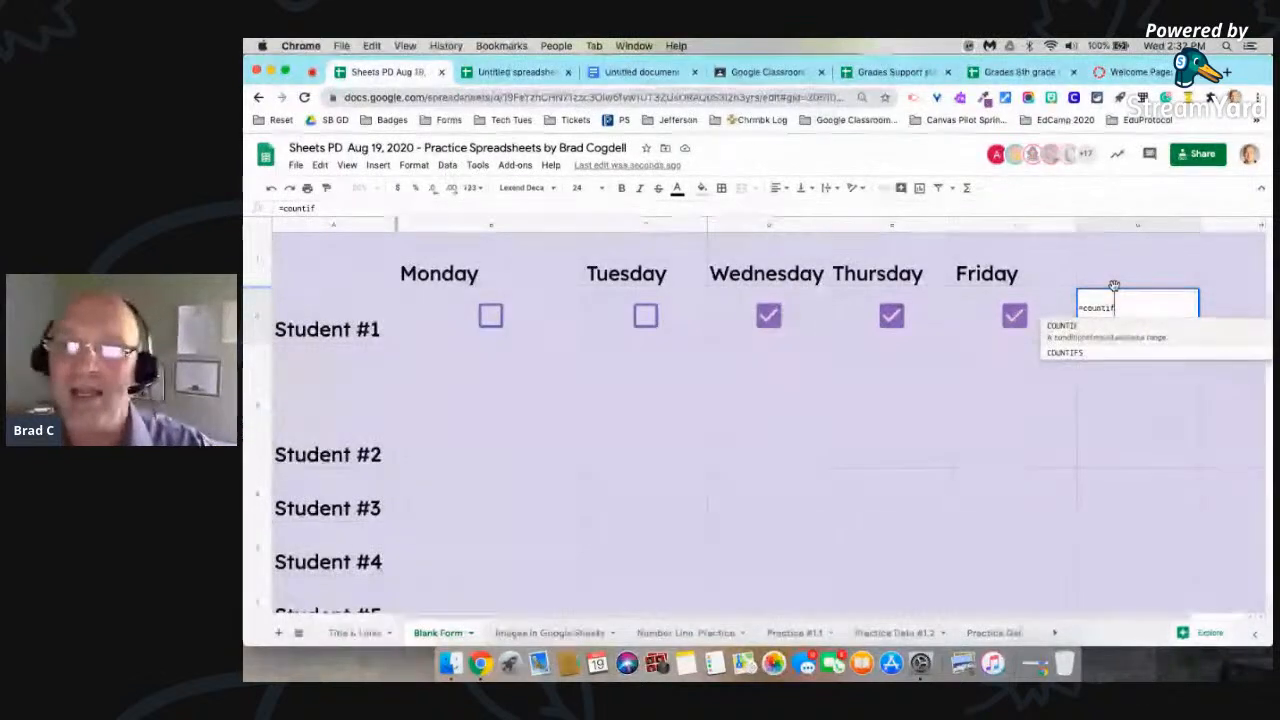
pyautogui.write('(')
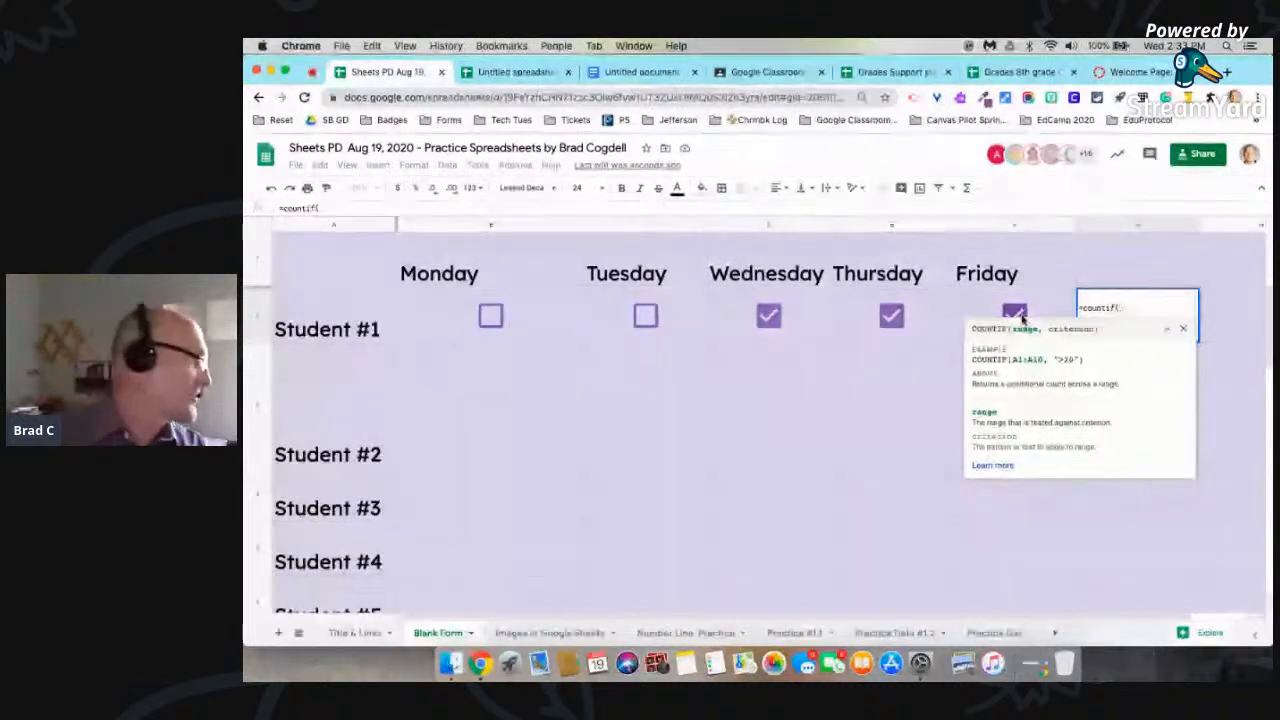
pyautogui.click(1167, 330)
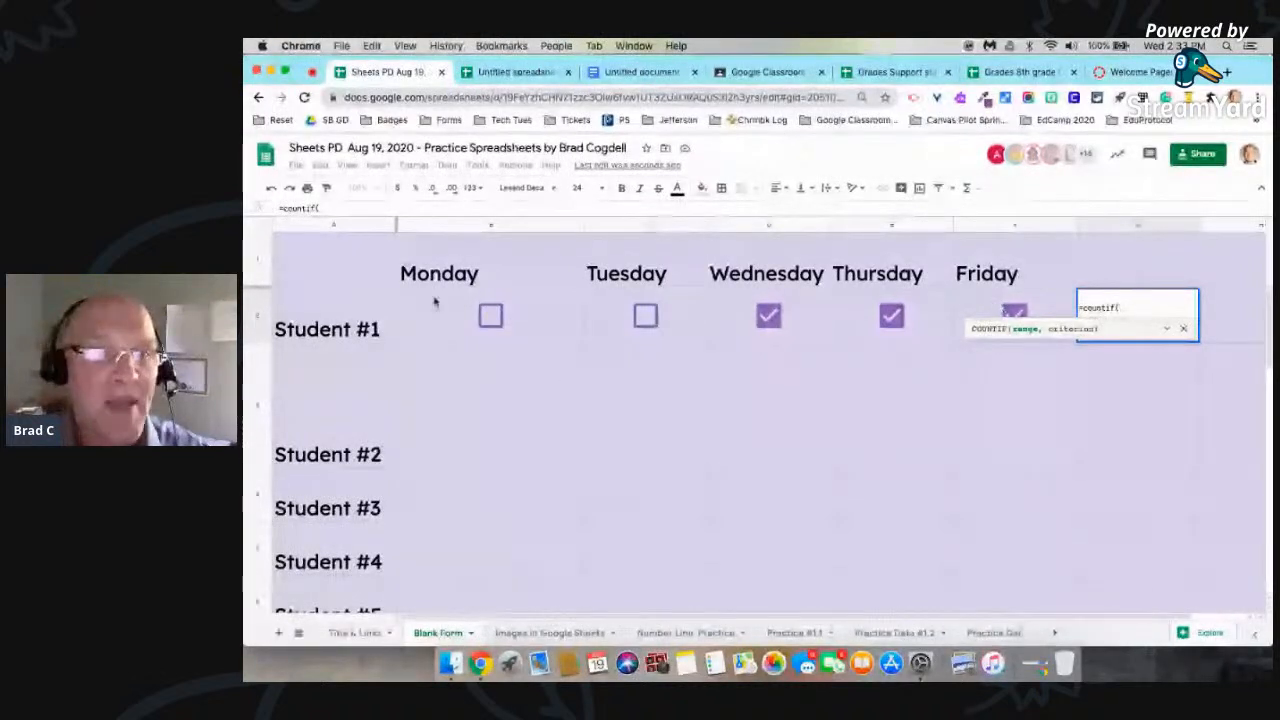
pyautogui.moveTo(418, 307); pyautogui.dragTo(1003, 313)
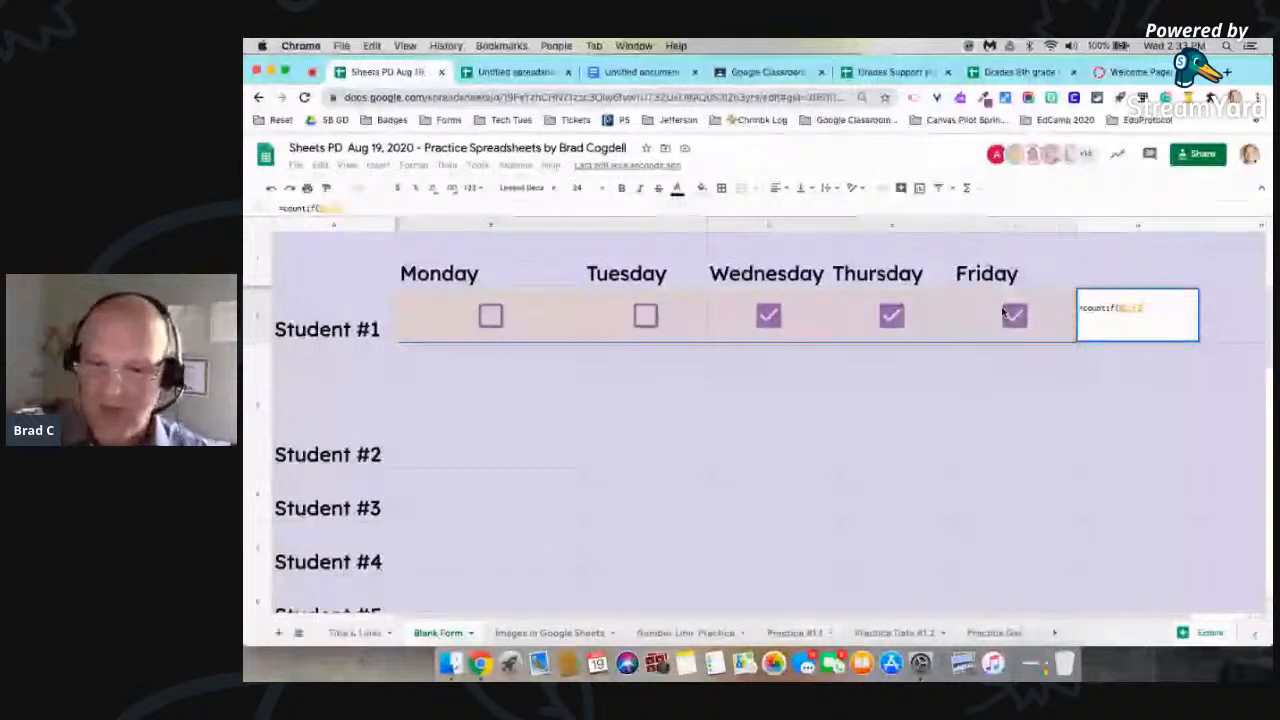
pyautogui.write(',')
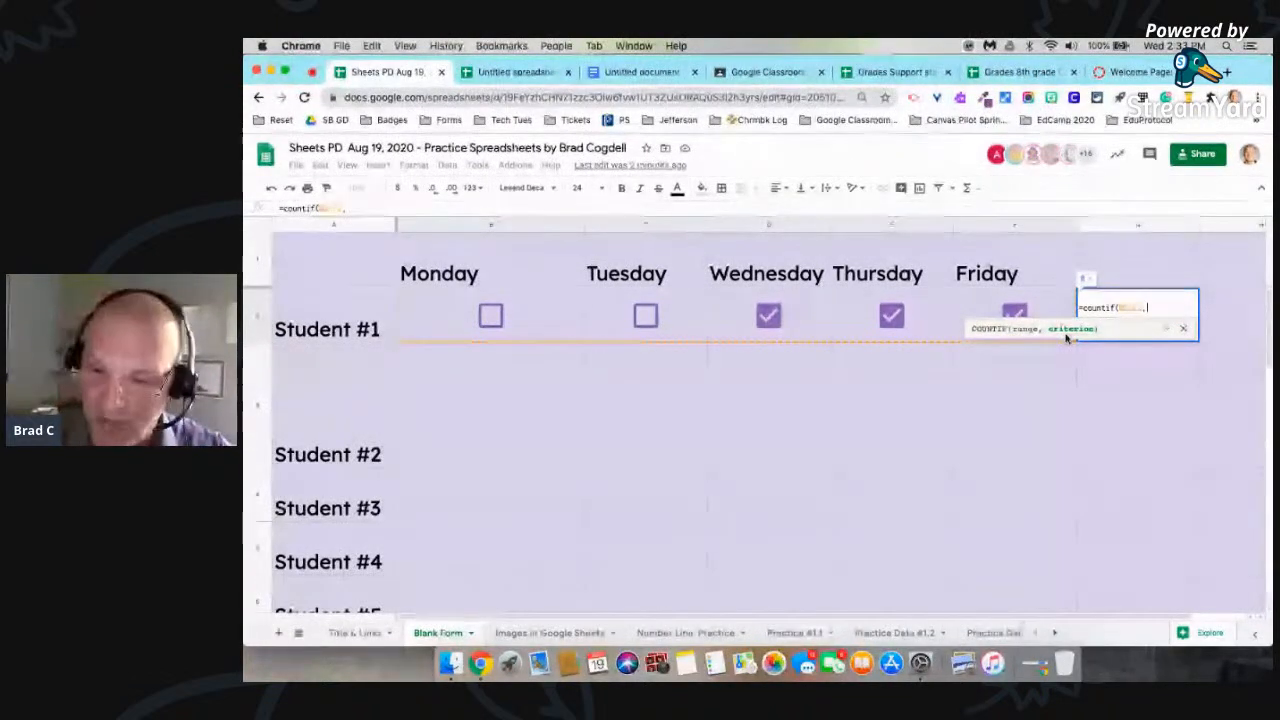
pyautogui.write('"')
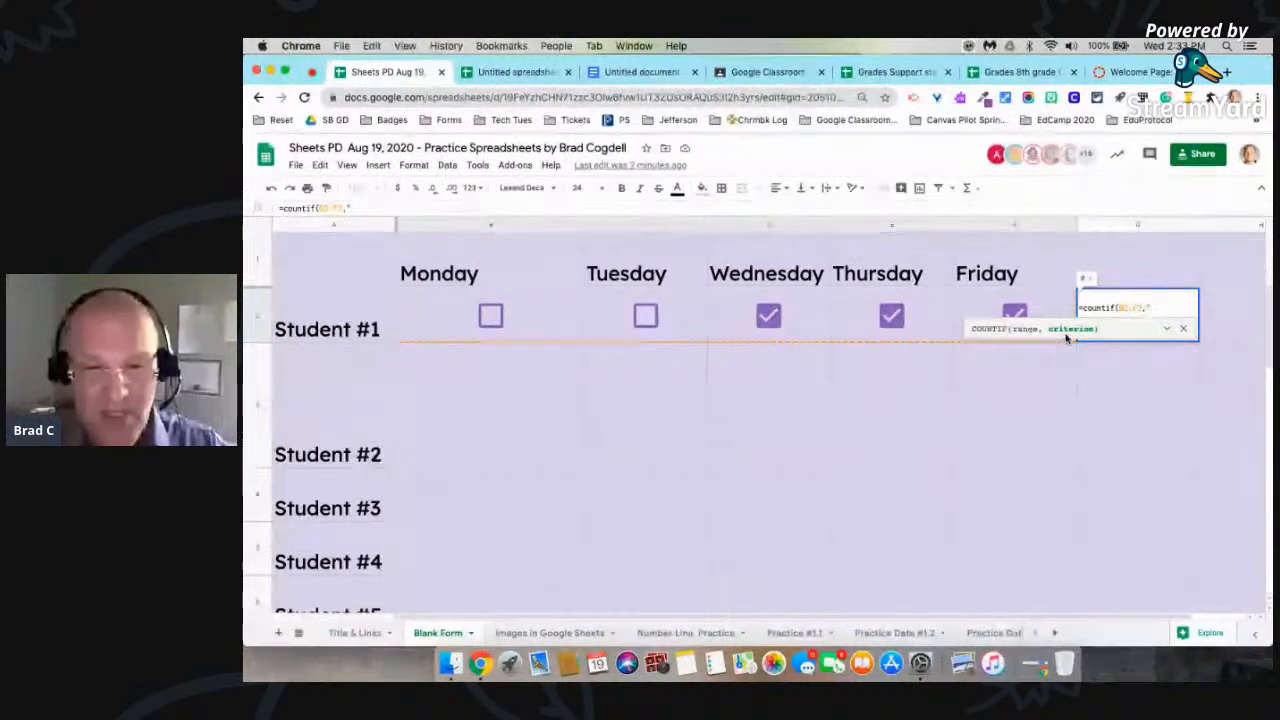
pyautogui.write('true"')
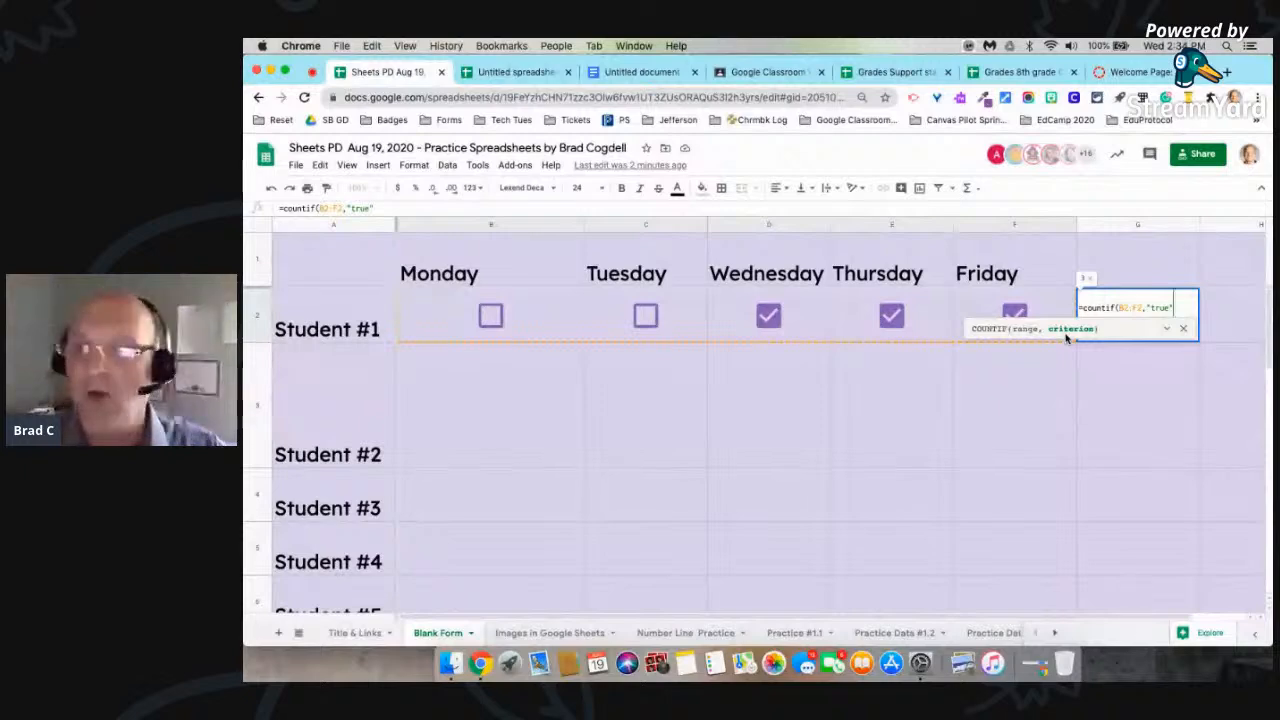
pyautogui.write(')')
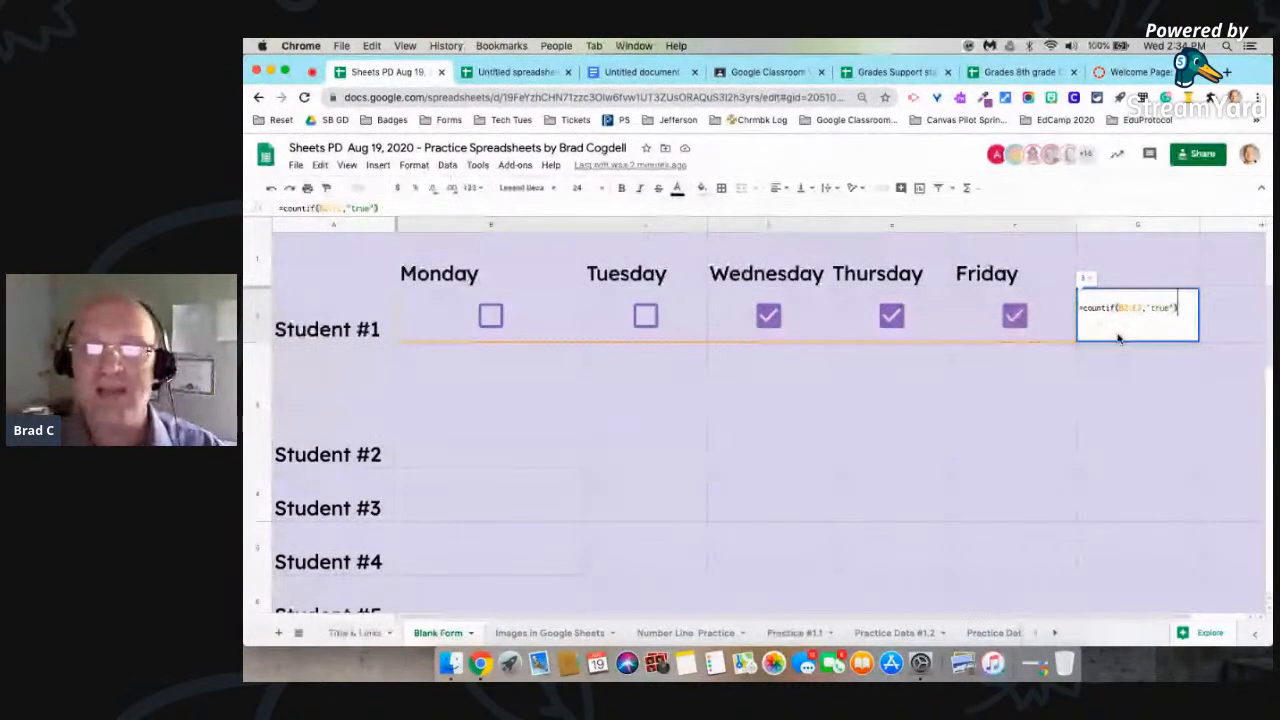
pyautogui.press('Return')
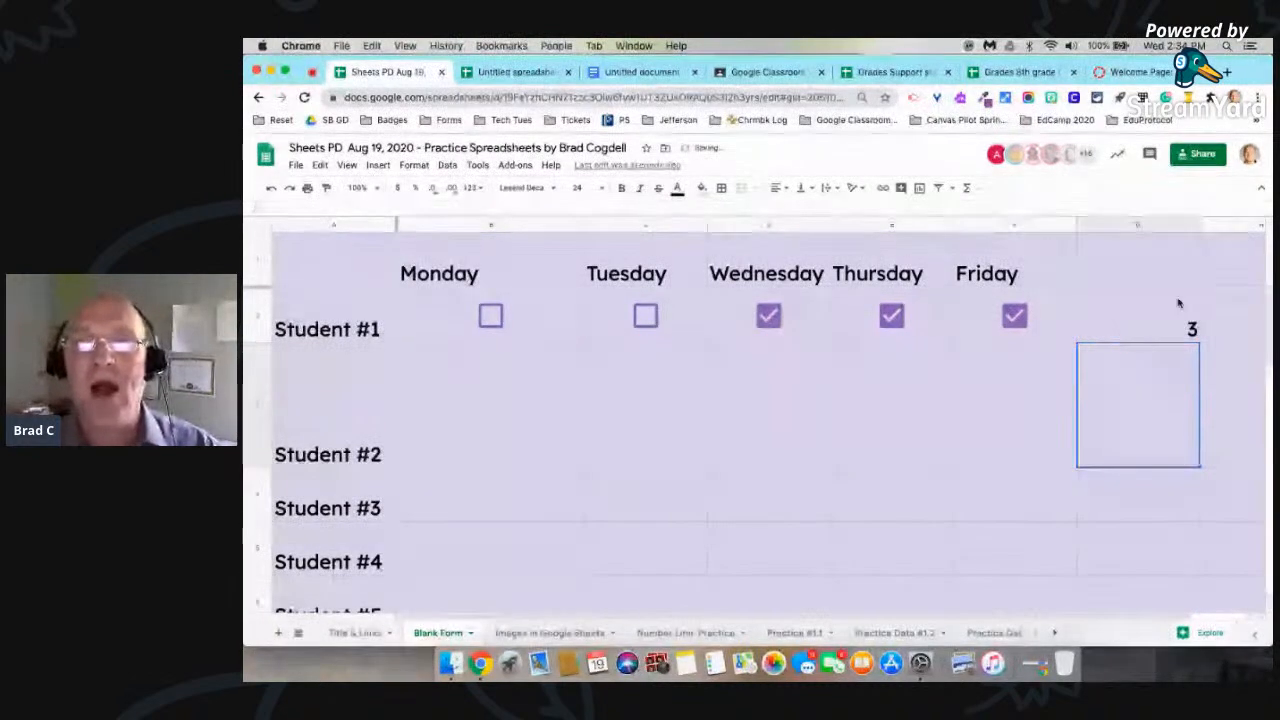
# Step: Center the contents of column G horizontally and align them vertically to the middle
pyautogui.click(1133, 296)
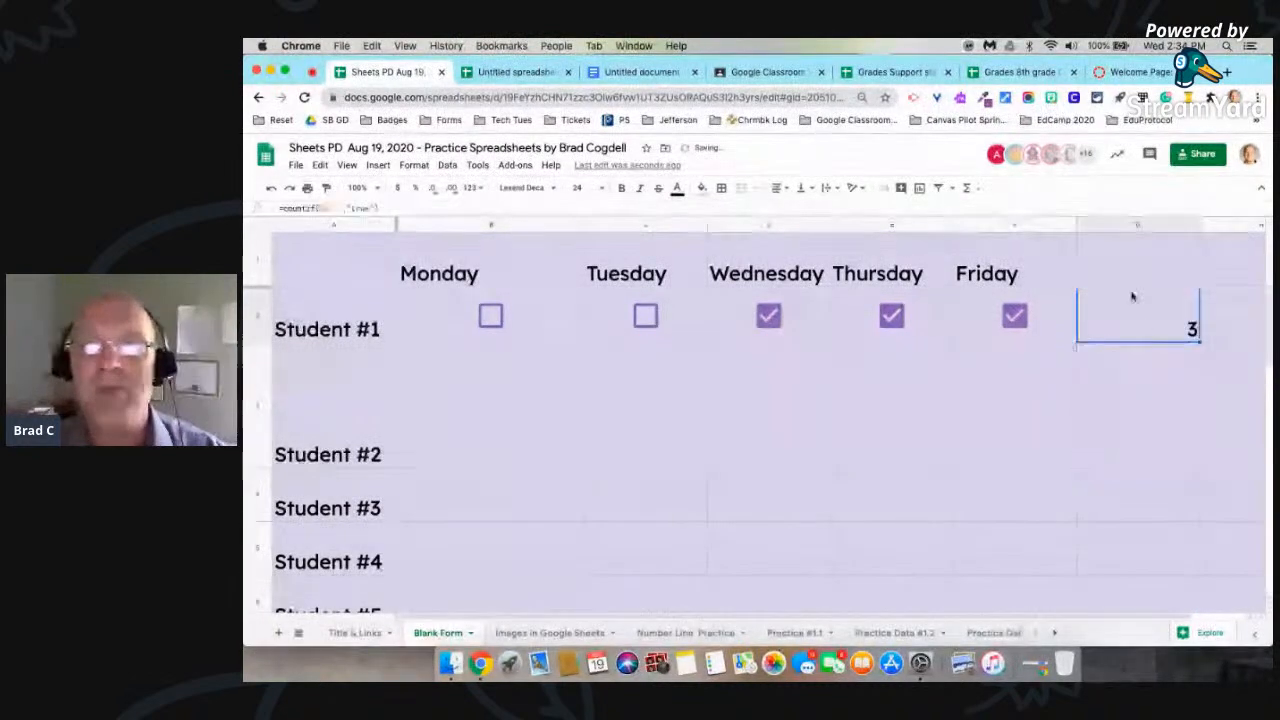
pyautogui.click(1145, 224)
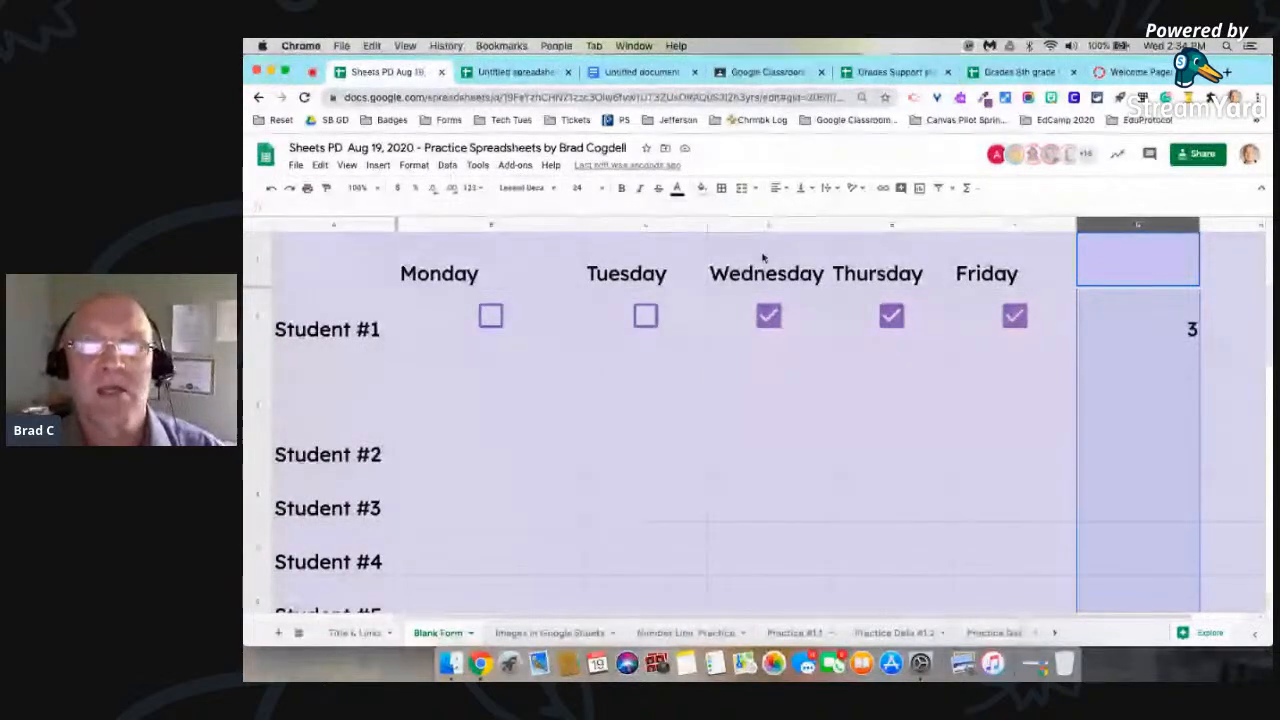
pyautogui.click(777, 188)
pyautogui.click(795, 209)
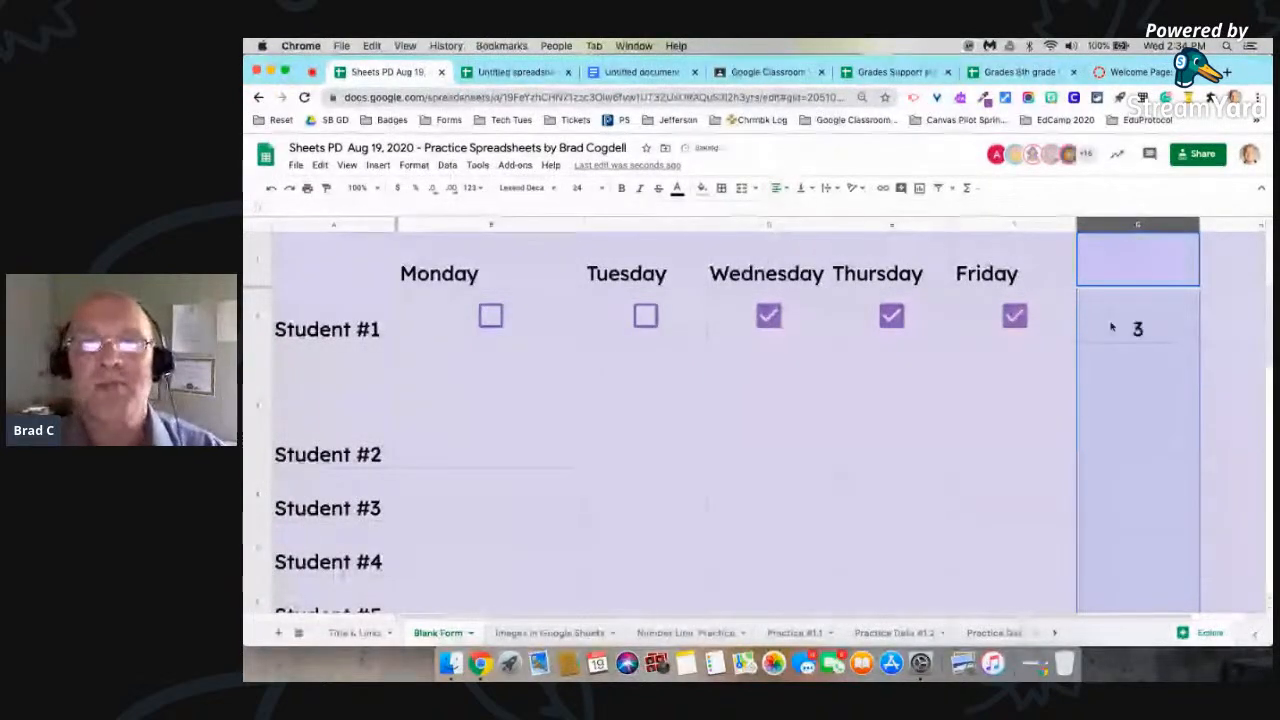
pyautogui.click(800, 189)
pyautogui.click(817, 209)
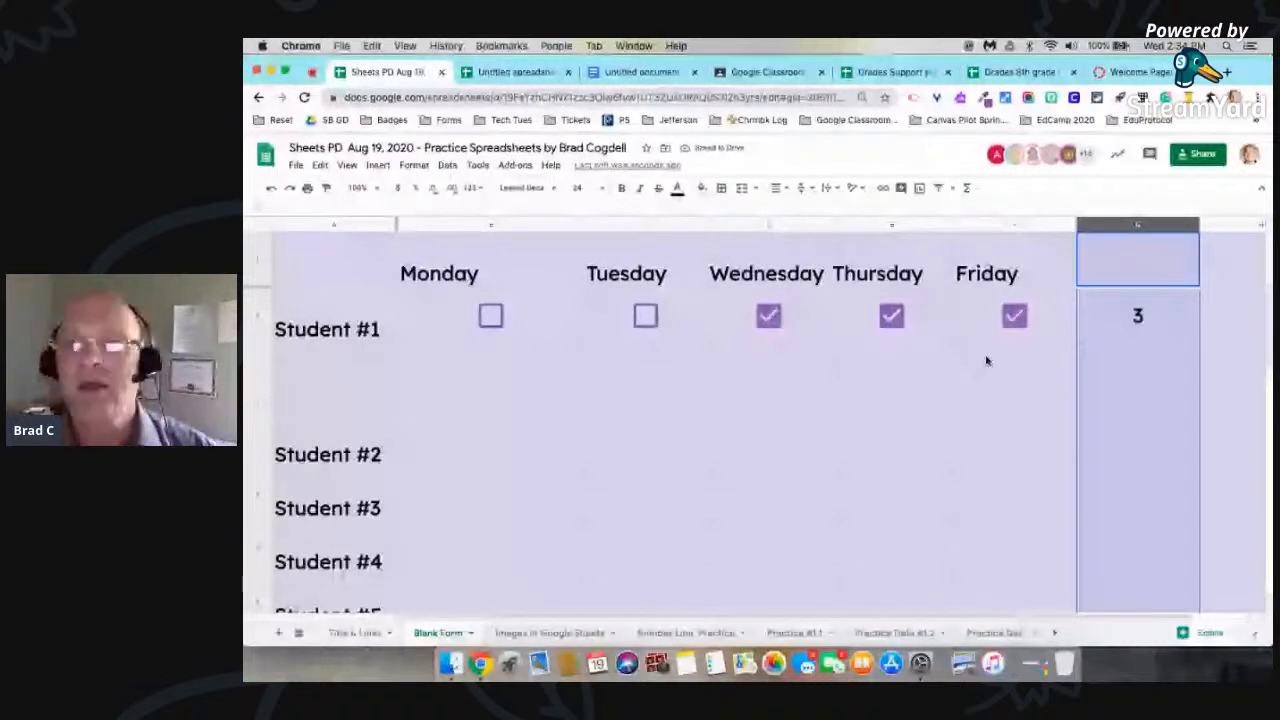
# Step: Fill the count formula down to Student #4, and autofill Student #1's Monday to Friday checkboxes, with Monday checked, down the student rows
pyautogui.click(1155, 322)
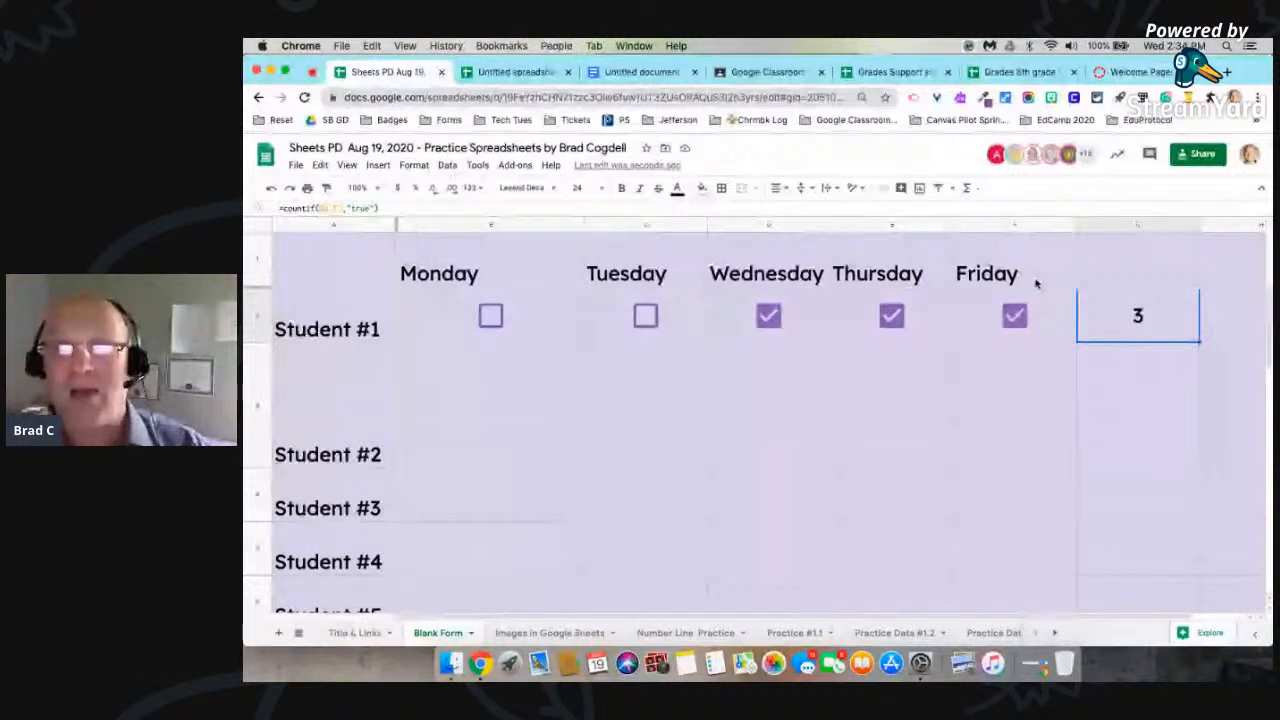
pyautogui.moveTo(1106, 342); pyautogui.dragTo(1190, 565)
pyautogui.moveTo(490, 316); pyautogui.dragTo(1022, 328)
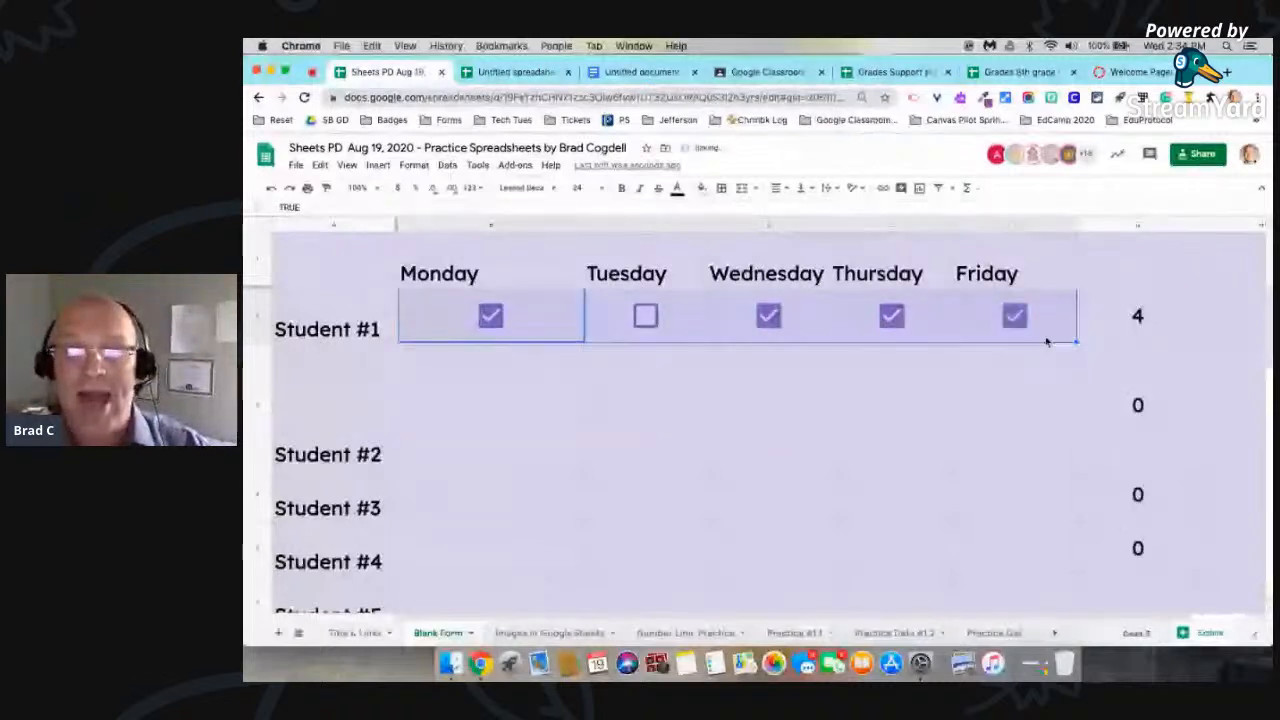
pyautogui.doubleClick(1076, 342)
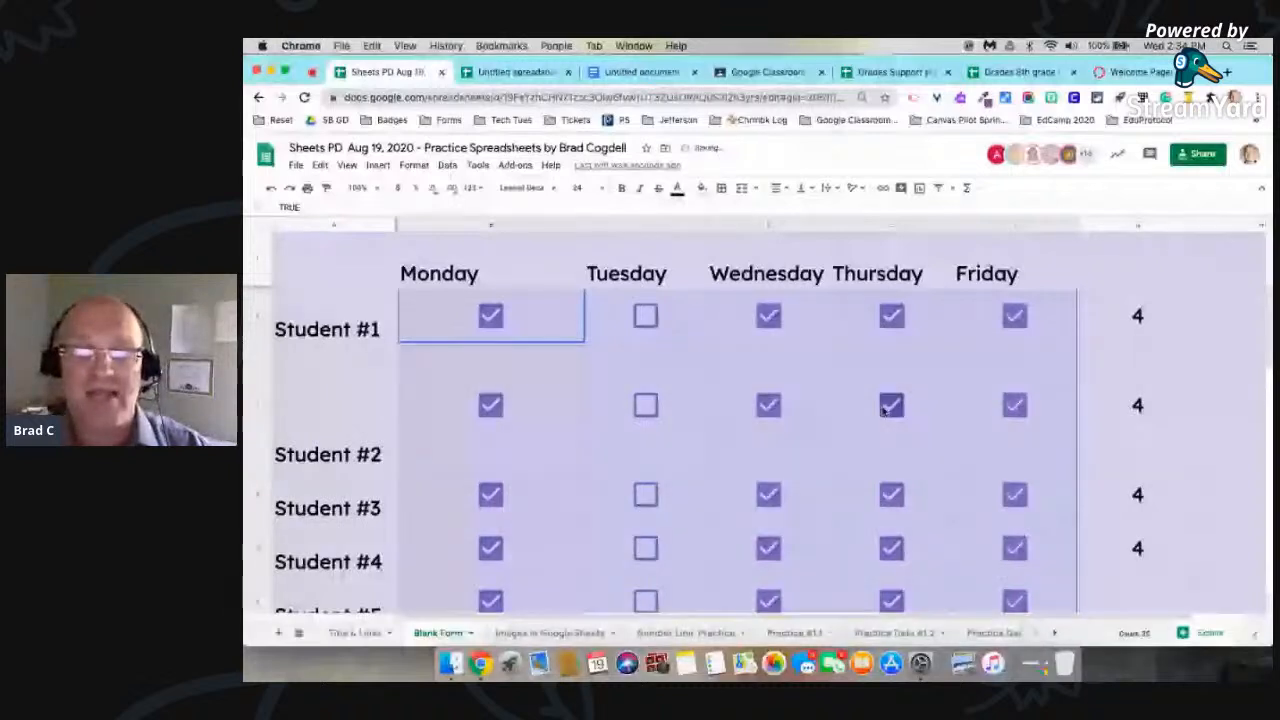
# Step: Uncheck Thursday for Student #2, and both Thursday and Friday for Student #3 and Student #1
pyautogui.click(886, 409)
pyautogui.click(1014, 495)
pyautogui.click(891, 495)
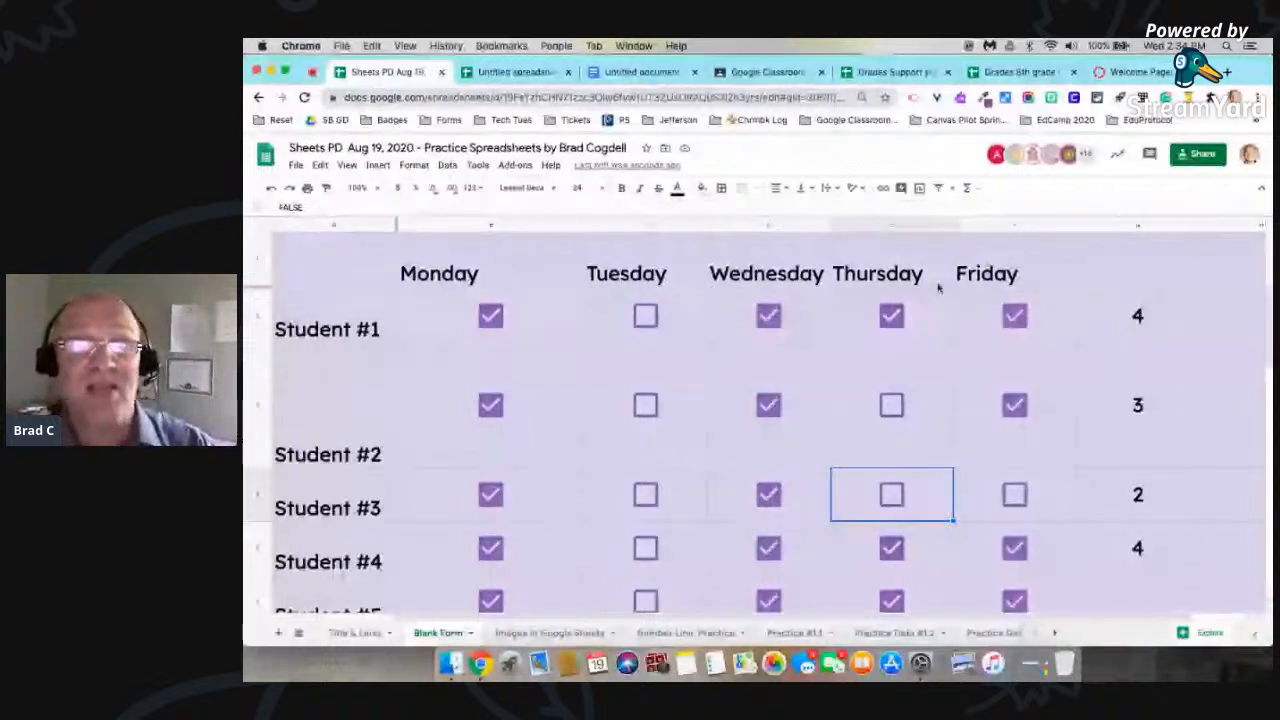
pyautogui.click(1123, 302)
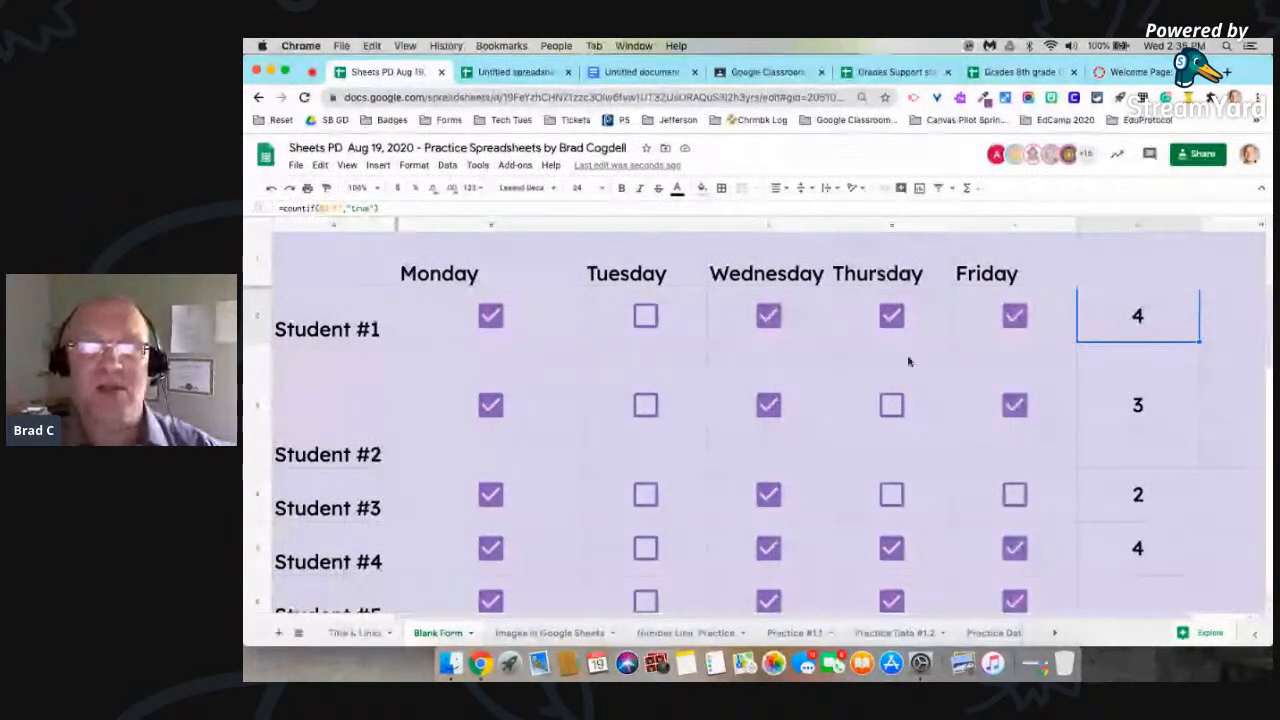
pyautogui.click(891, 318)
pyautogui.click(1015, 318)
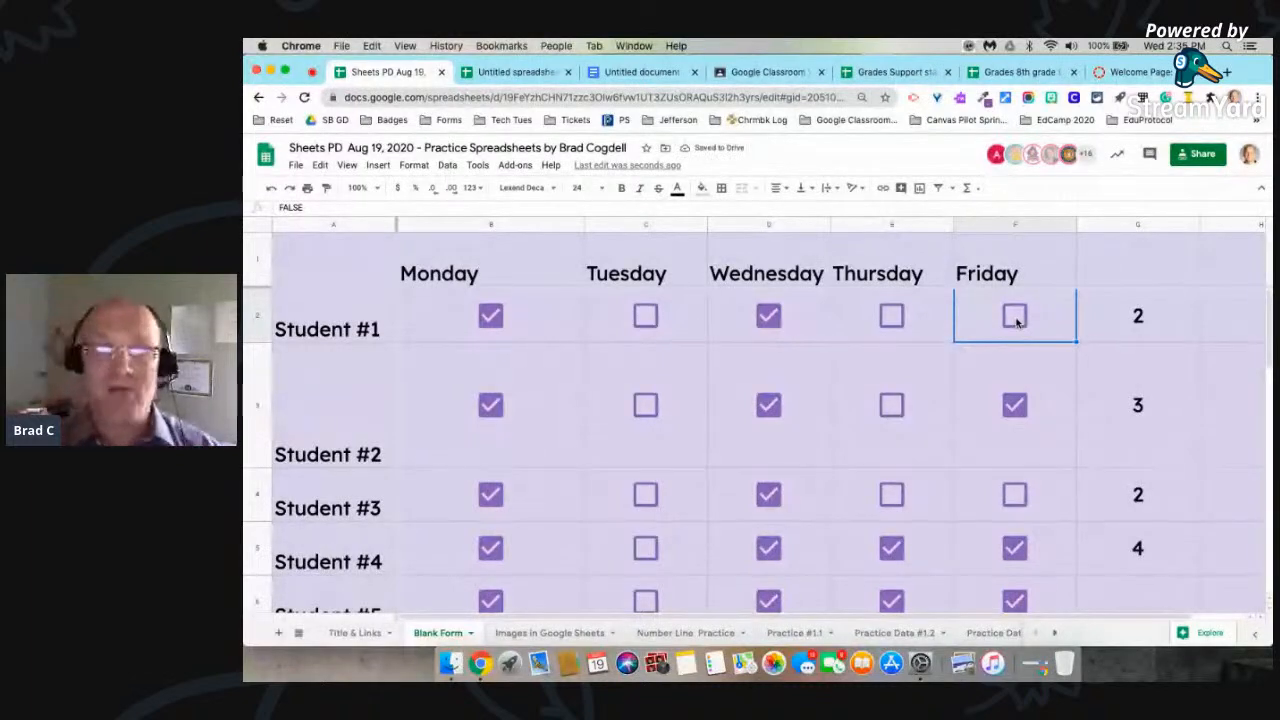
# Step: Look at the Images in Google Sheets and Practice #1.1 sheets, and review the Items Covered list in the agenda spreadsheet
pyautogui.click(563, 633)
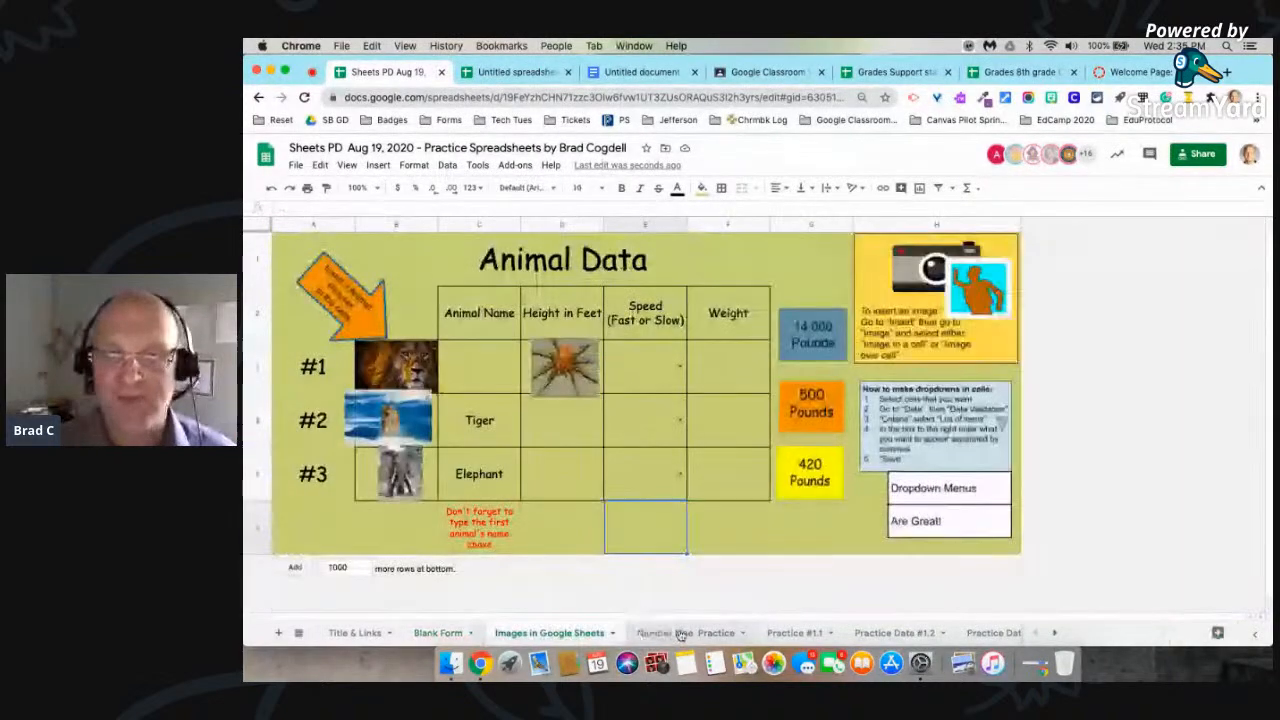
pyautogui.click(810, 636)
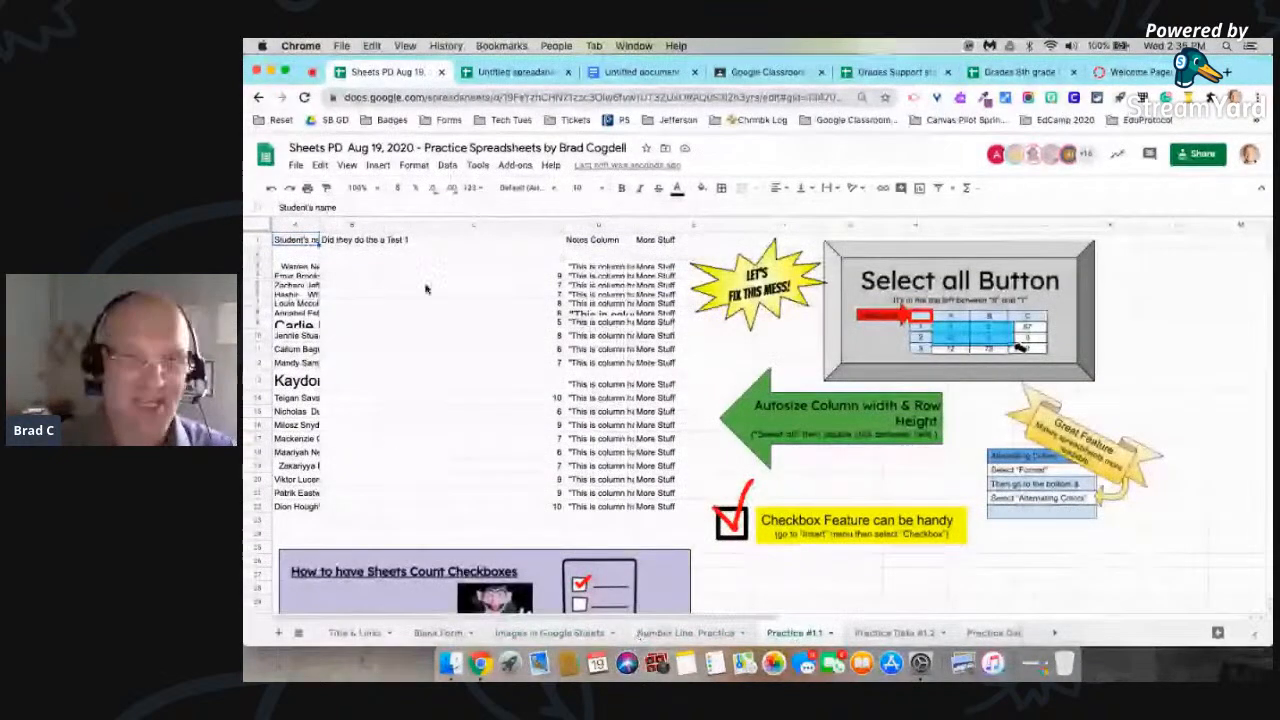
pyautogui.hotkey('ctrl', 'Left')
pyautogui.scroll(-2, 425, 289)
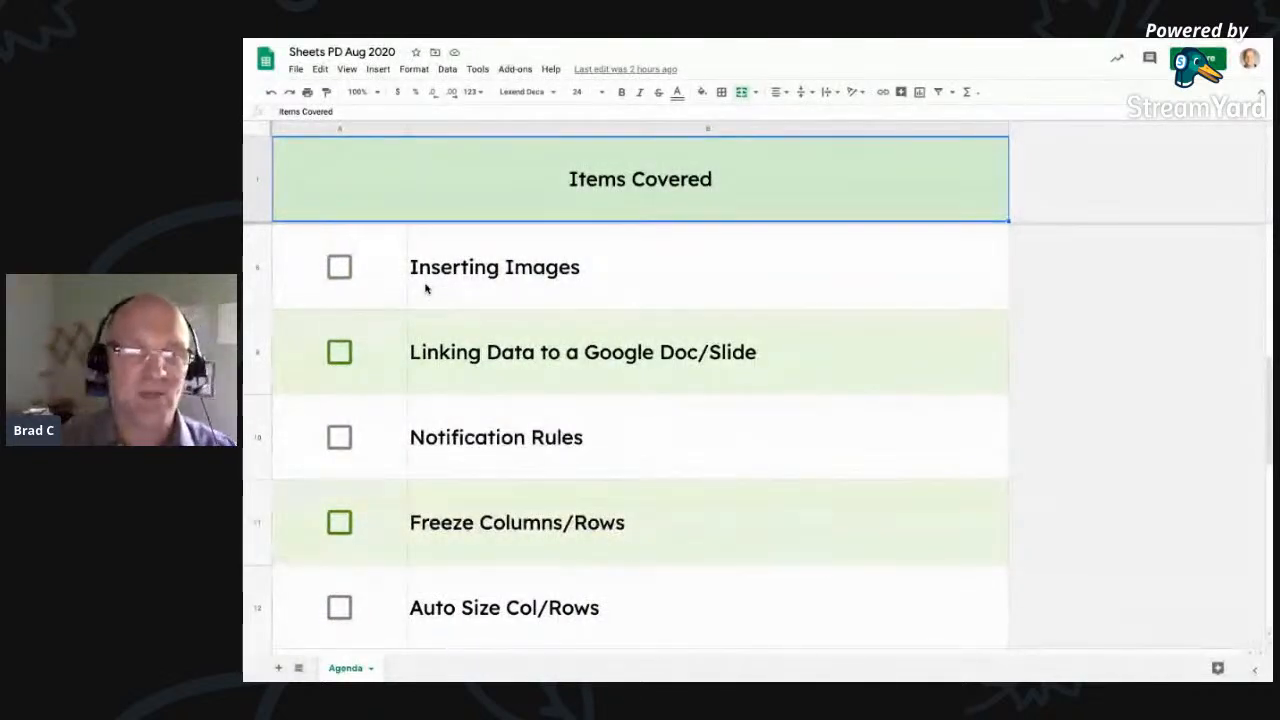
pyautogui.scroll(1, 425, 289)
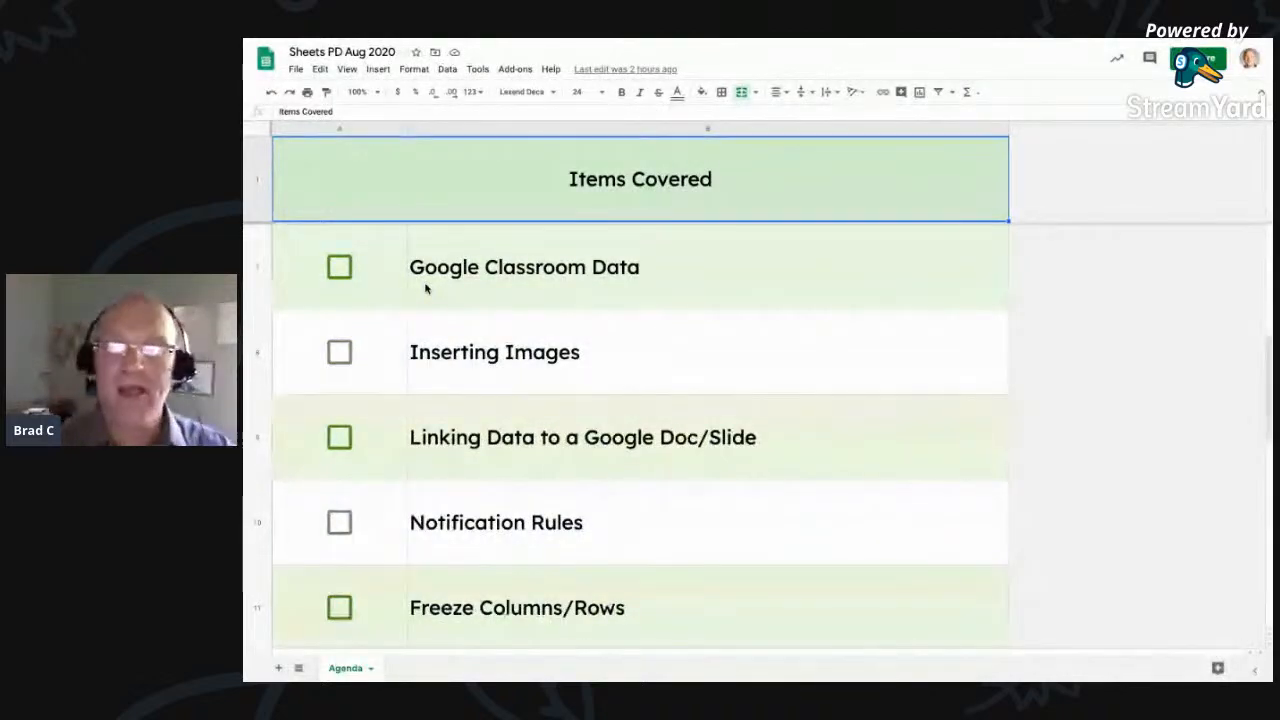
pyautogui.hotkey('ctrl', 'Right')
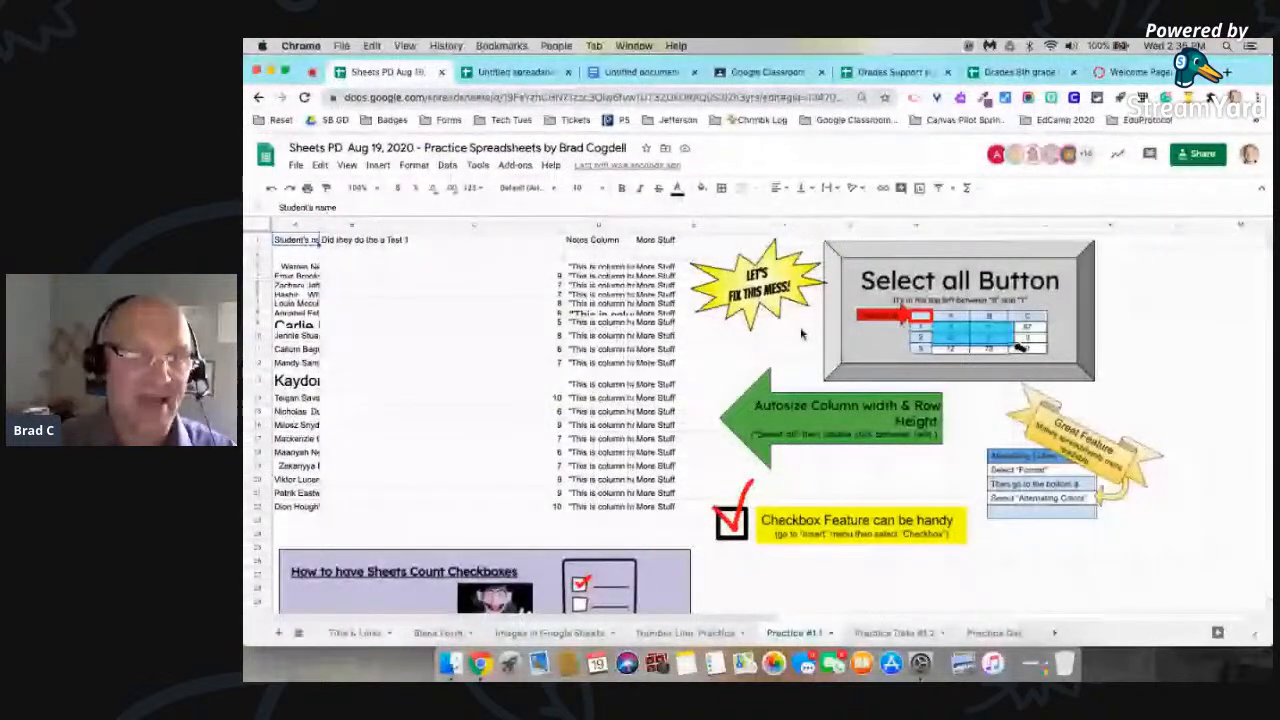
# Step: Revisit the Blank Form and Practice #1.1 sheets, and open the Number Line Practice sheet
pyautogui.click(449, 634)
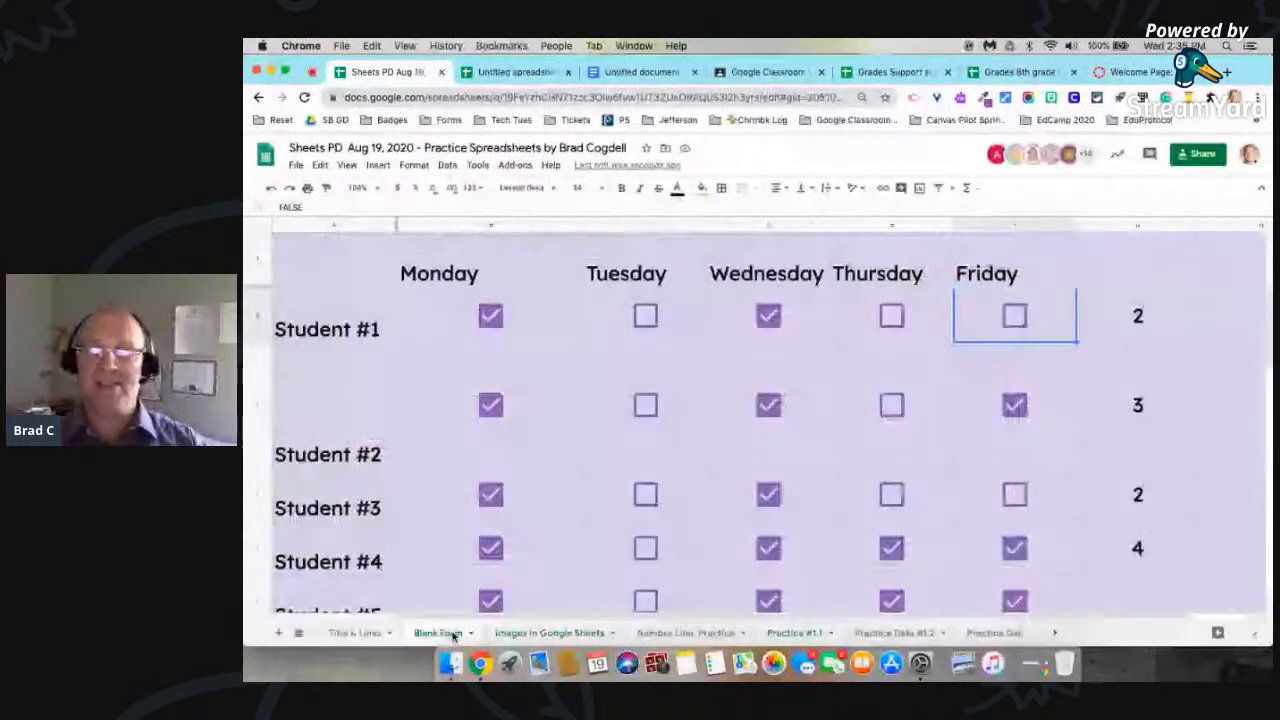
pyautogui.click(1220, 400)
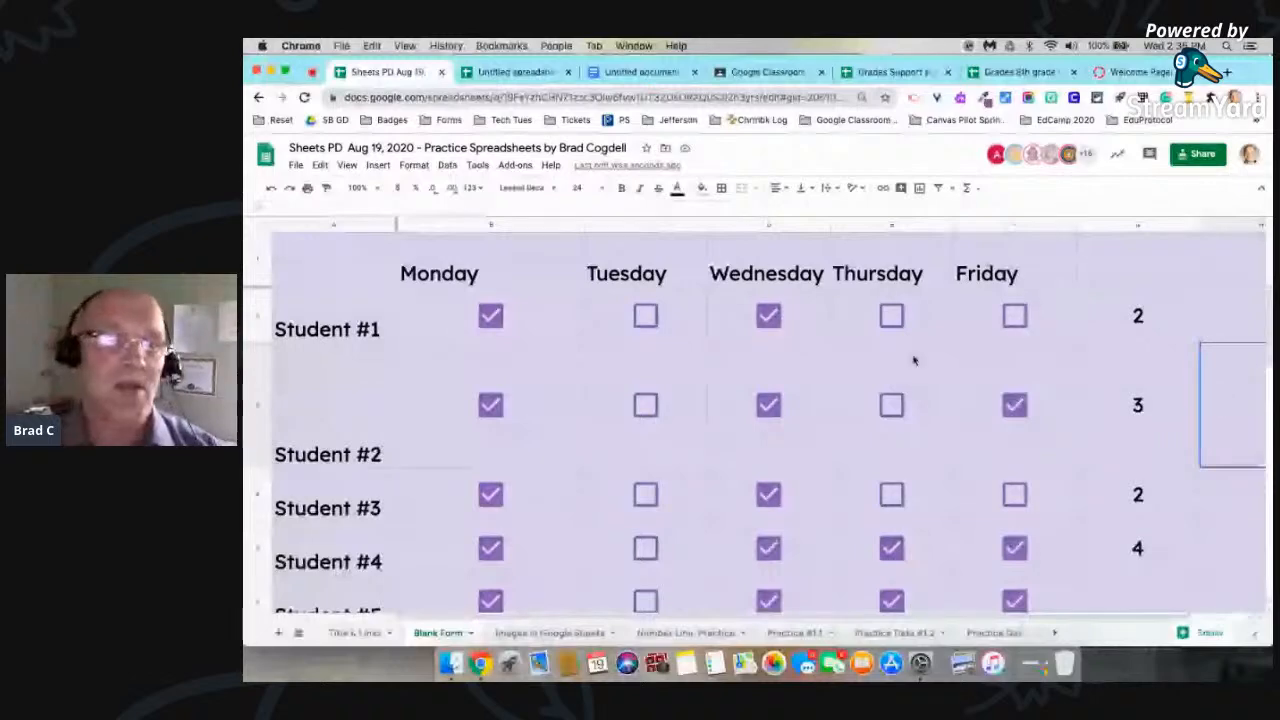
pyautogui.click(796, 634)
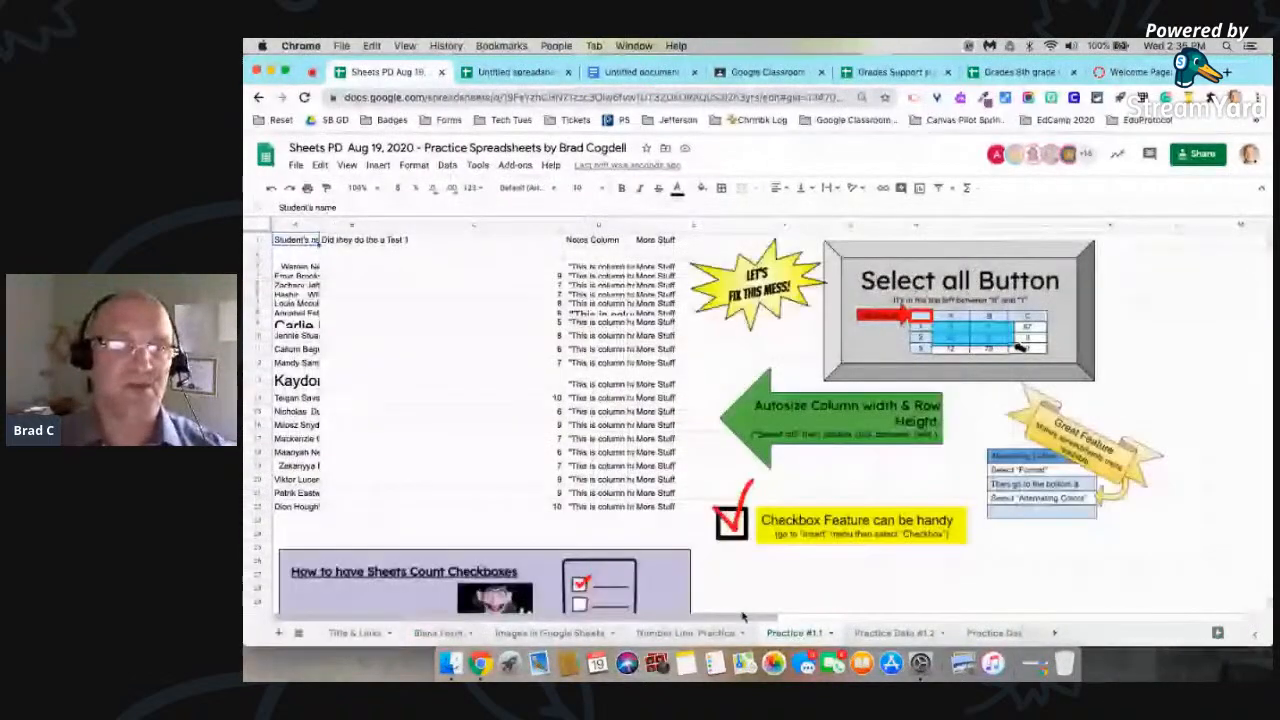
pyautogui.click(722, 633)
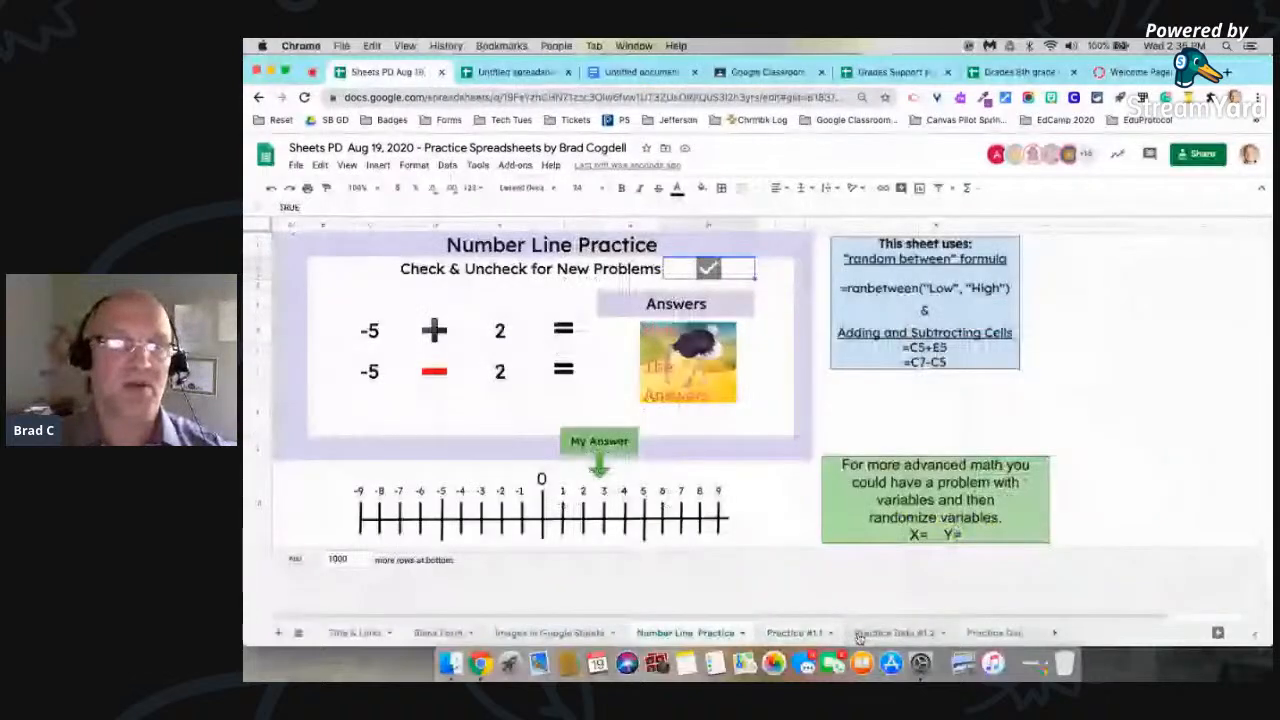
# Step: On the Practice Data #1.2 sheet, copy the student names and scores in A5:G19
pyautogui.click(886, 636)
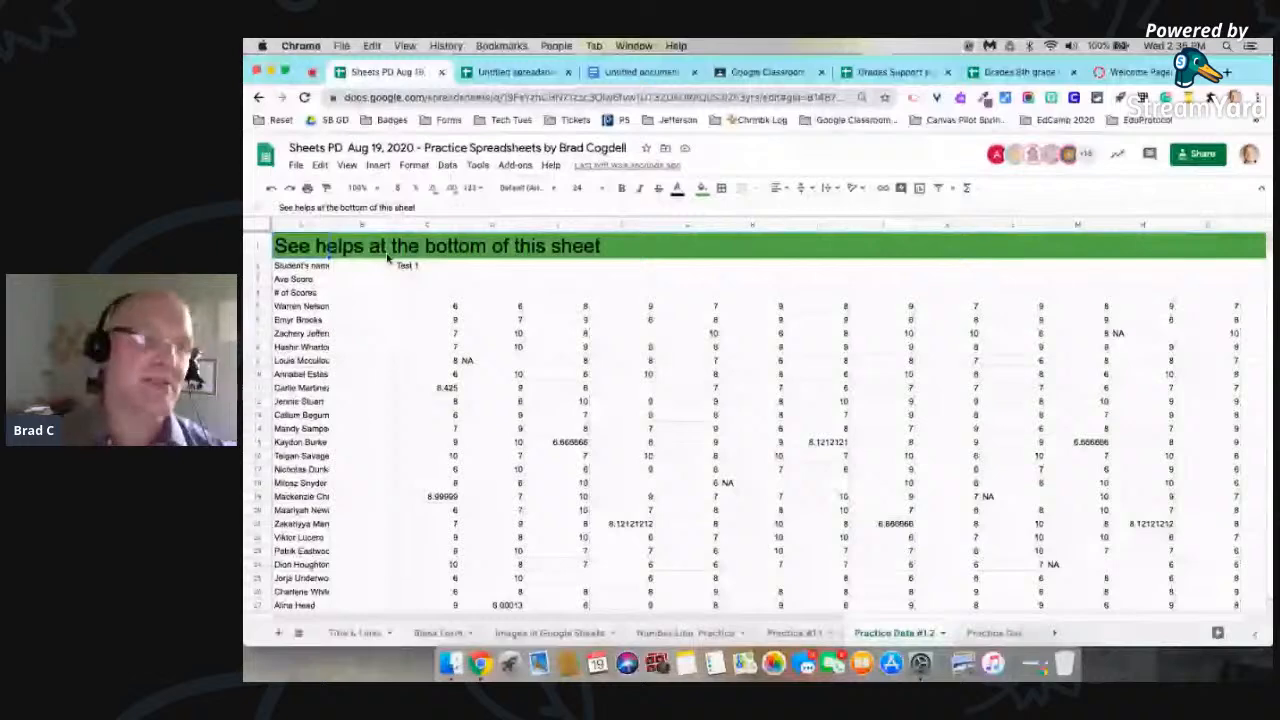
pyautogui.click(288, 306)
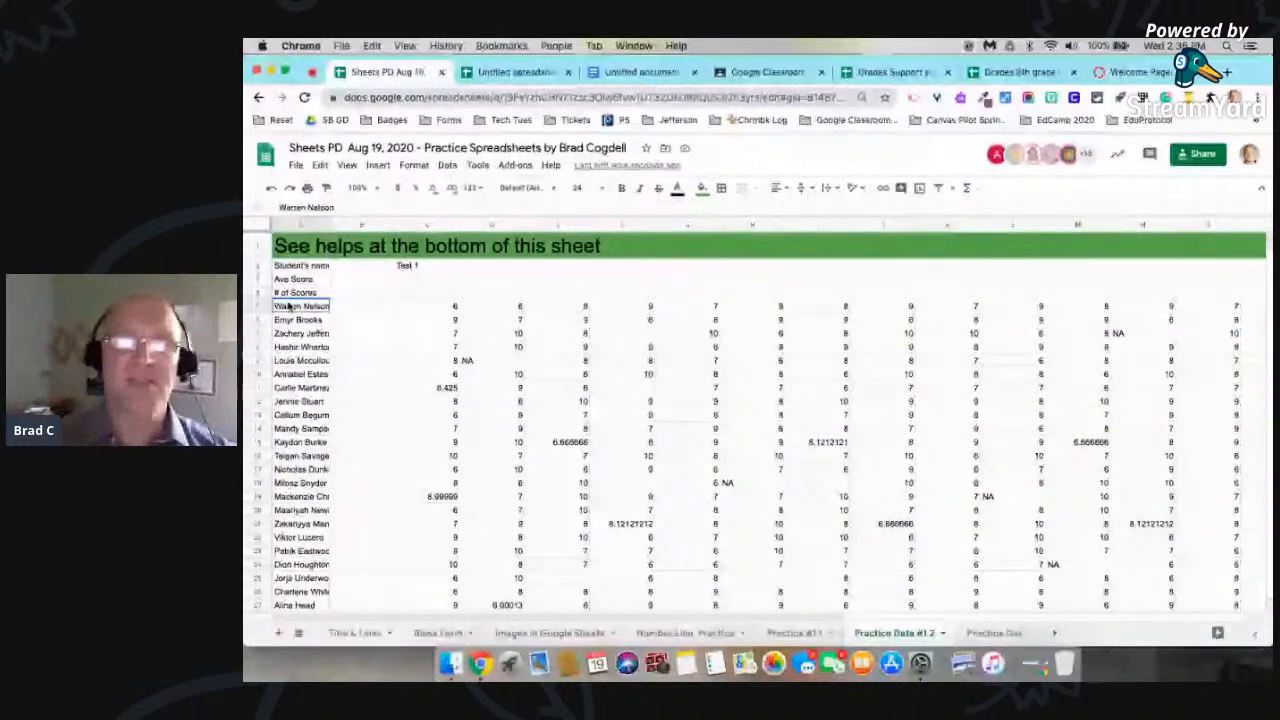
pyautogui.moveTo(288, 306); pyautogui.dragTo(872, 566)
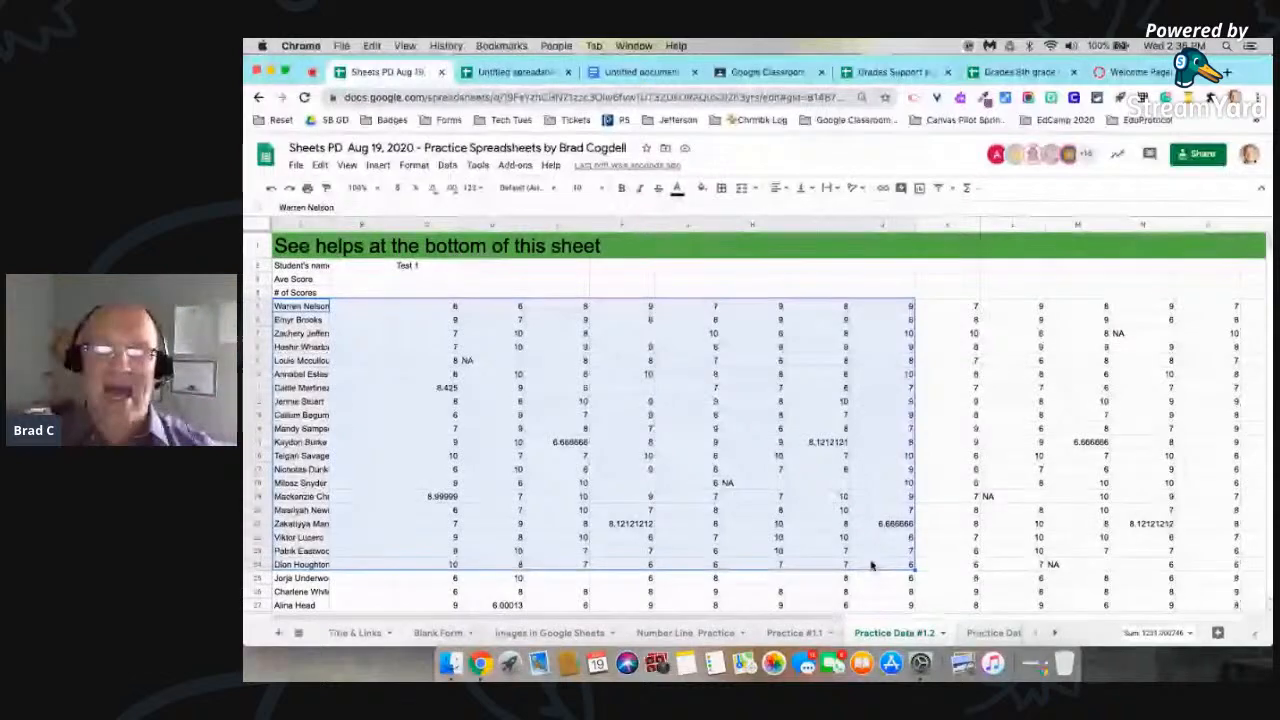
pyautogui.click(762, 266)
pyautogui.moveTo(300, 306); pyautogui.dragTo(705, 504)
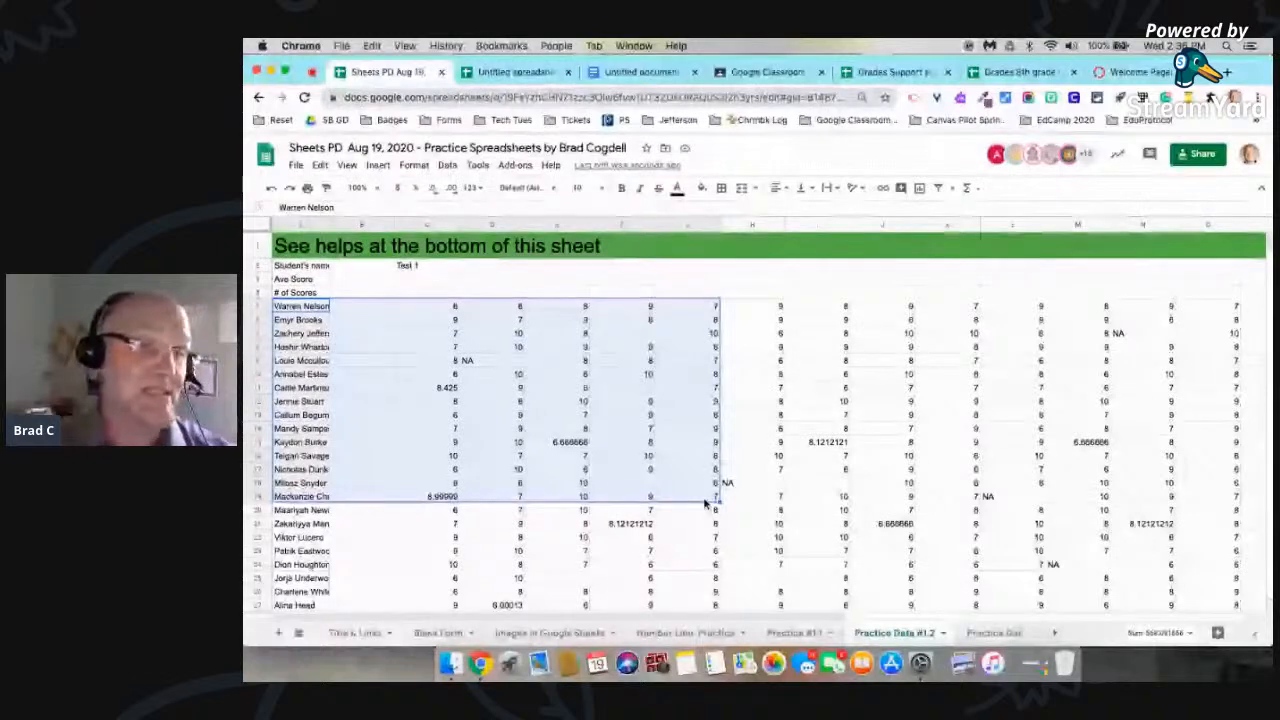
pyautogui.rightClick(650, 423)
pyautogui.click(705, 209)
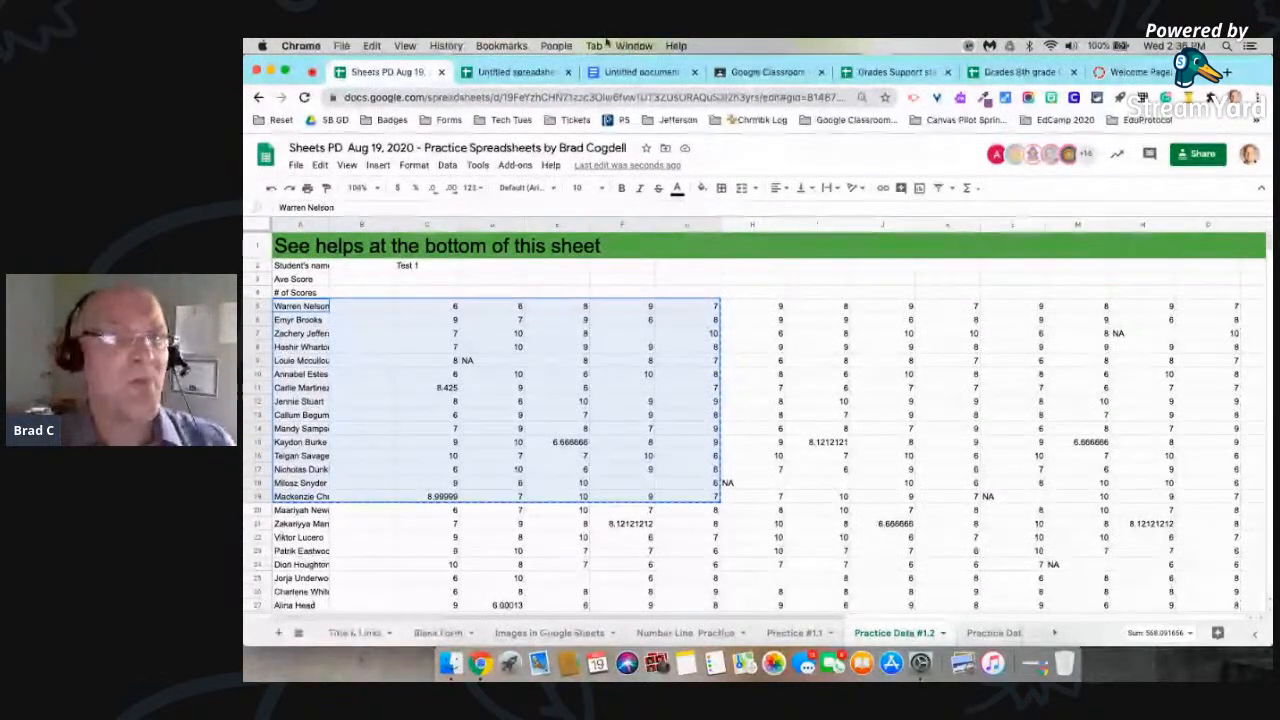
# Step: Switch to the Untitled document in Google Docs and paste the copied scores as a table linked to the spreadsheet
pyautogui.click(608, 72)
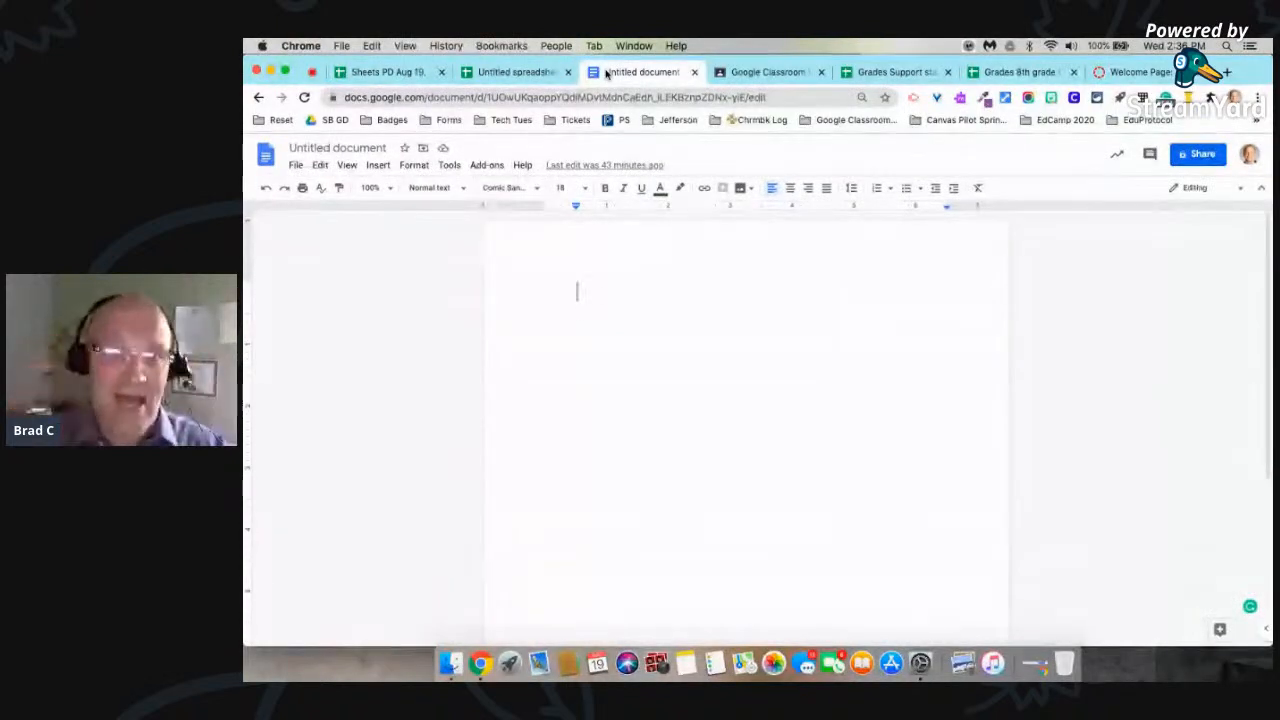
pyautogui.rightClick(587, 294)
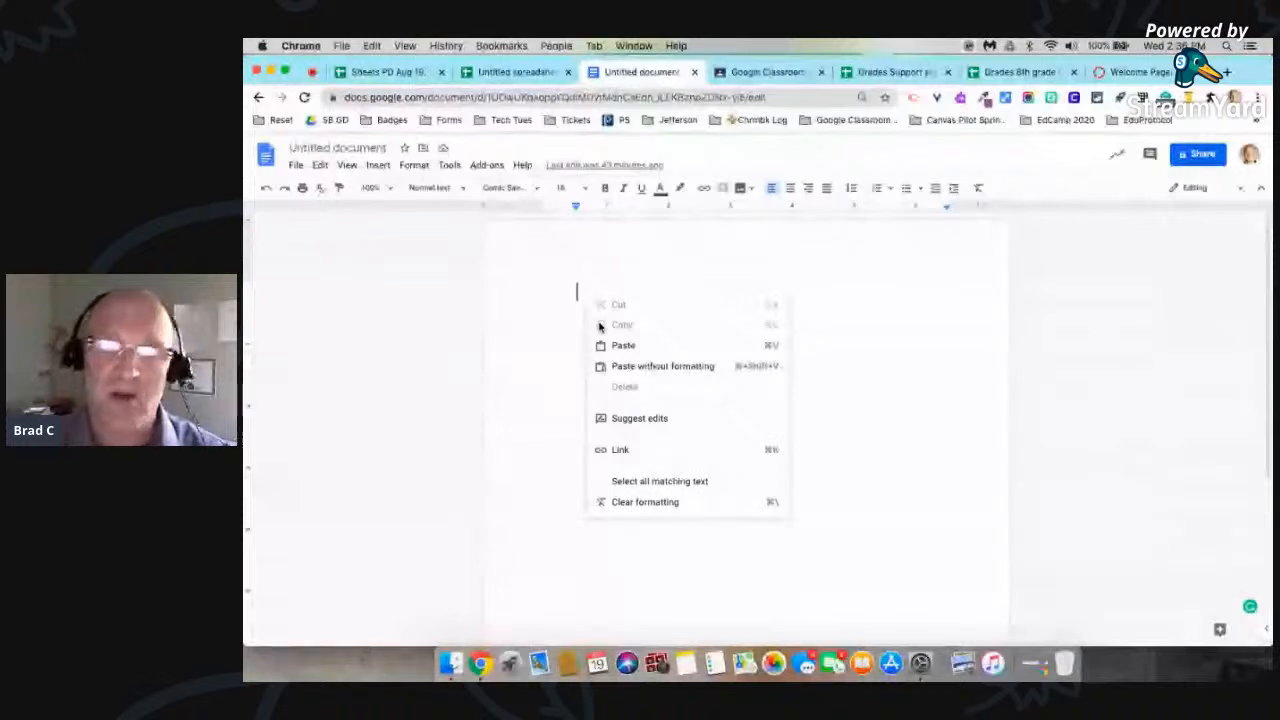
pyautogui.click(622, 345)
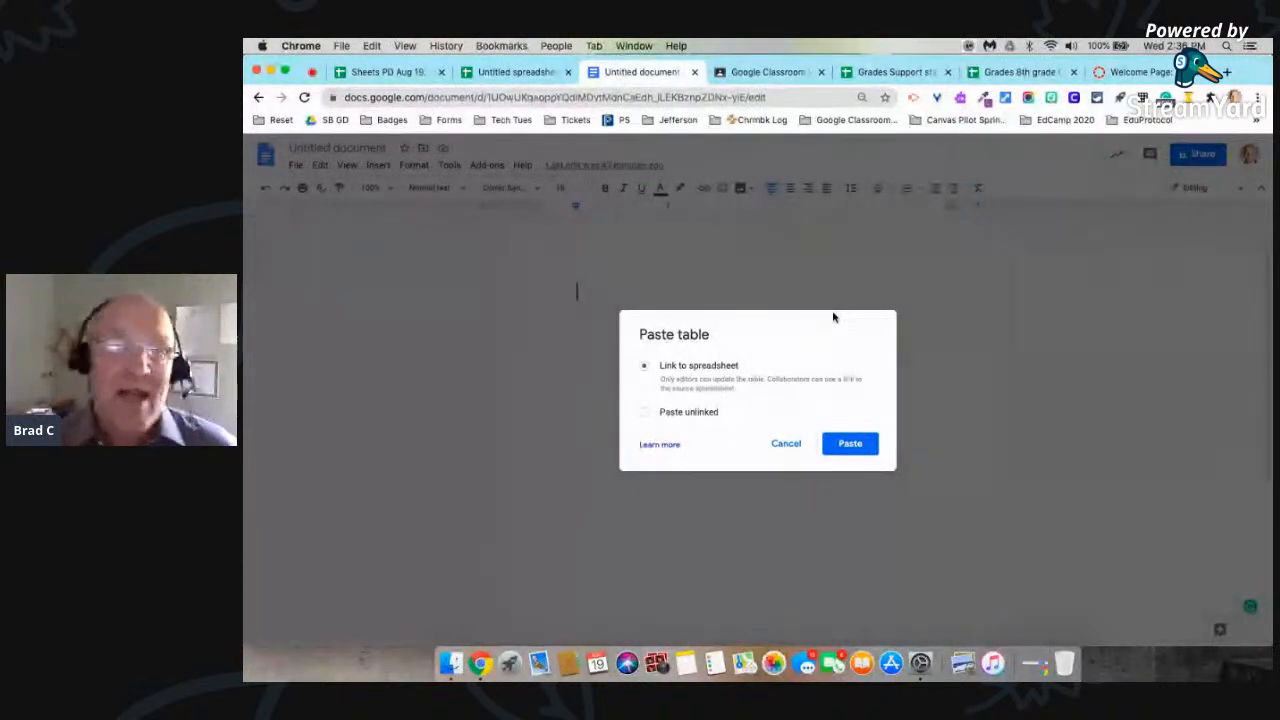
pyautogui.click(850, 443)
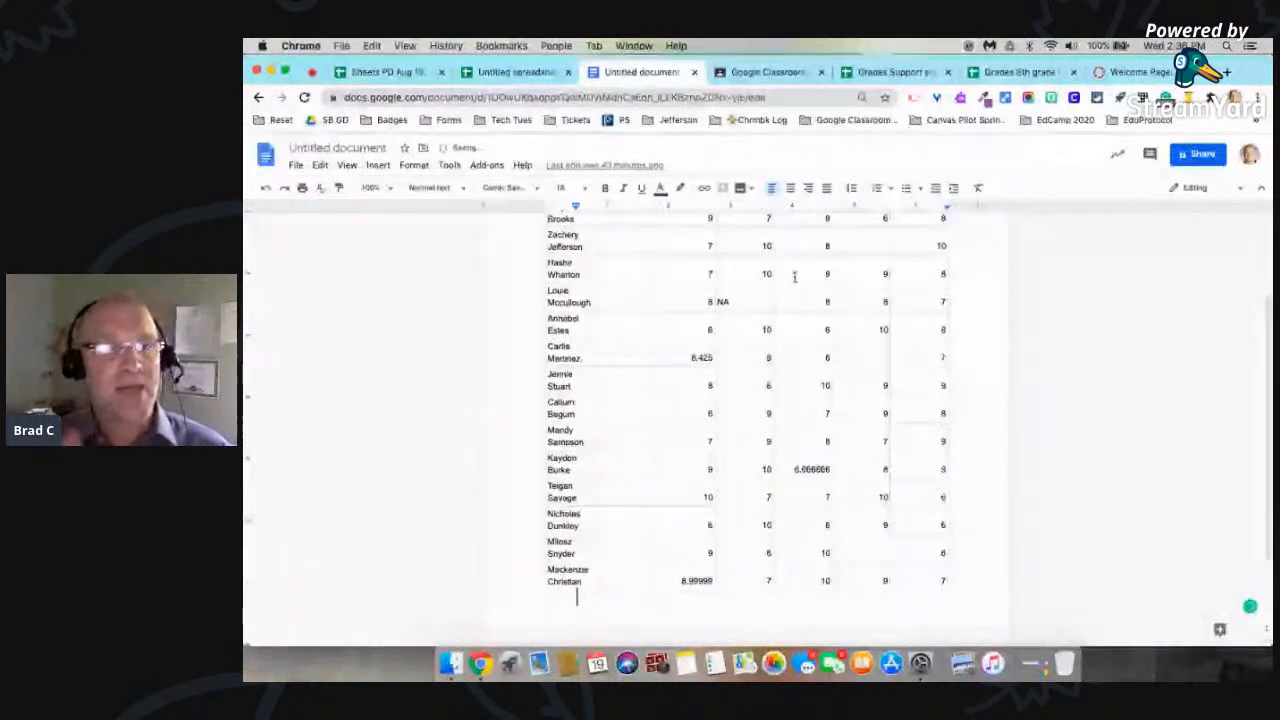
pyautogui.scroll(2, 712, 350)
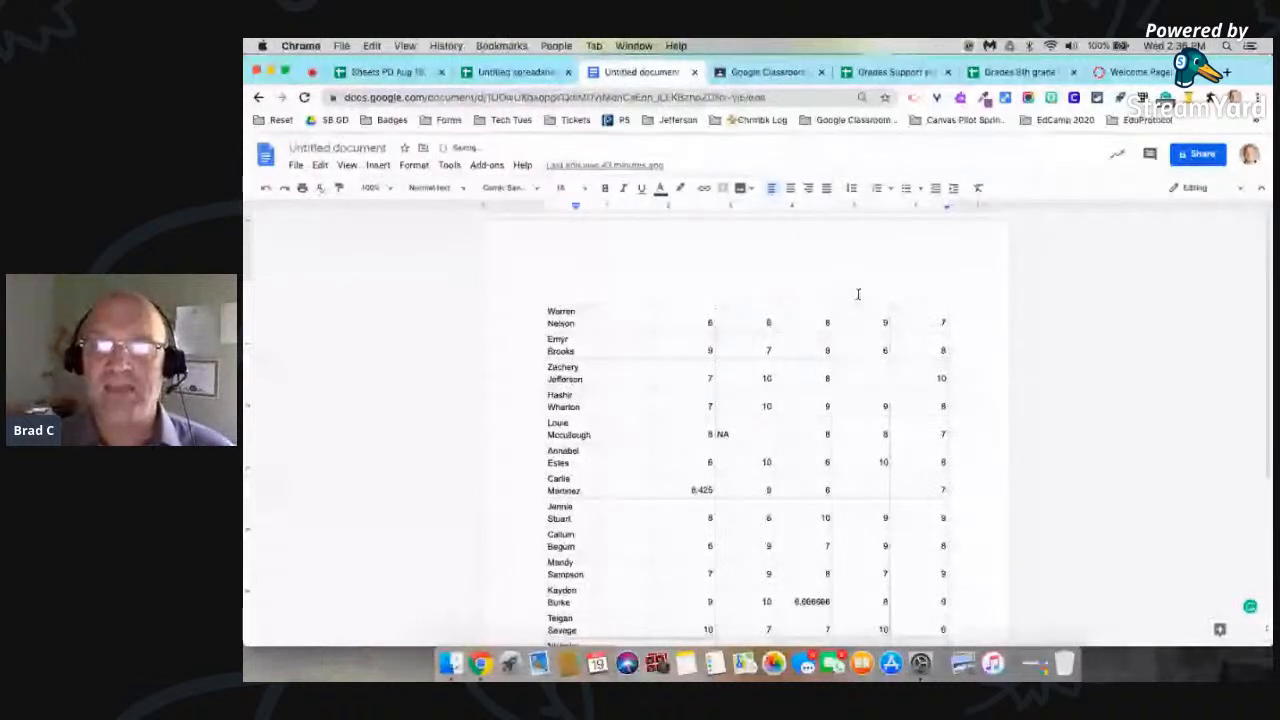
pyautogui.click(890, 311)
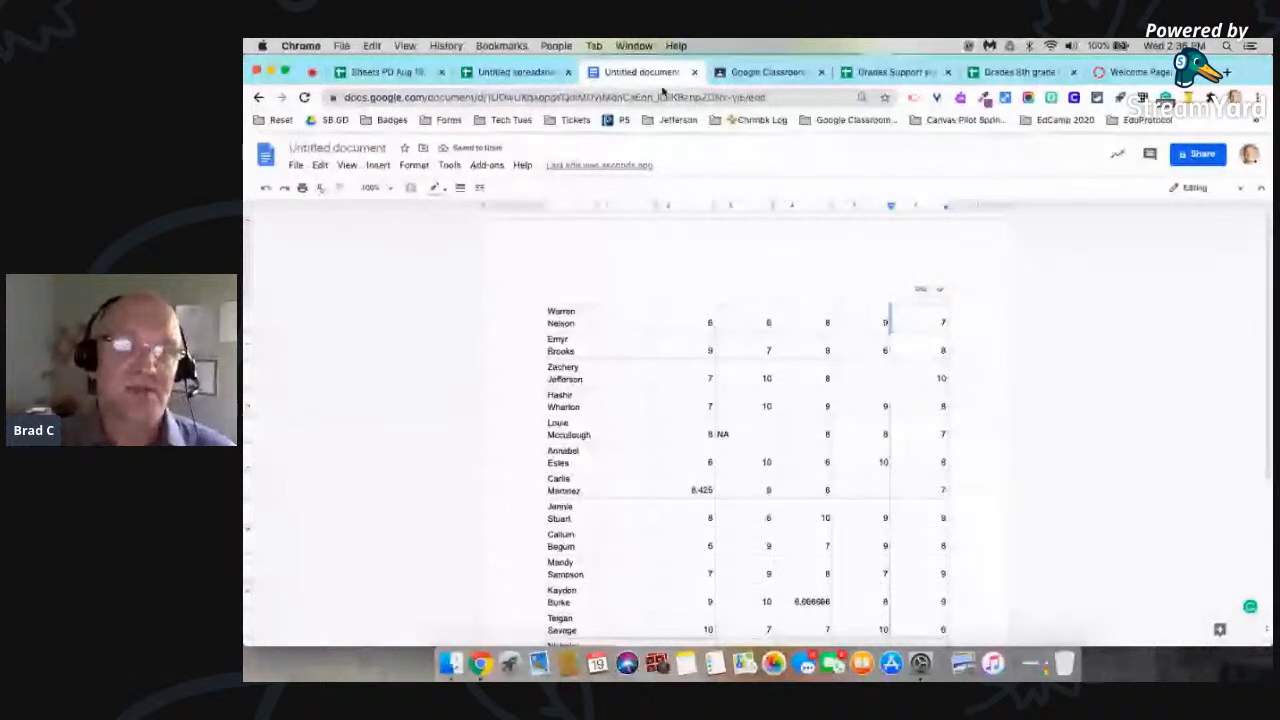
# Step: Return to the Practice Data #1.2 sheet and change the scores in D5 and D14 to 30
pyautogui.click(515, 72)
pyautogui.click(401, 72)
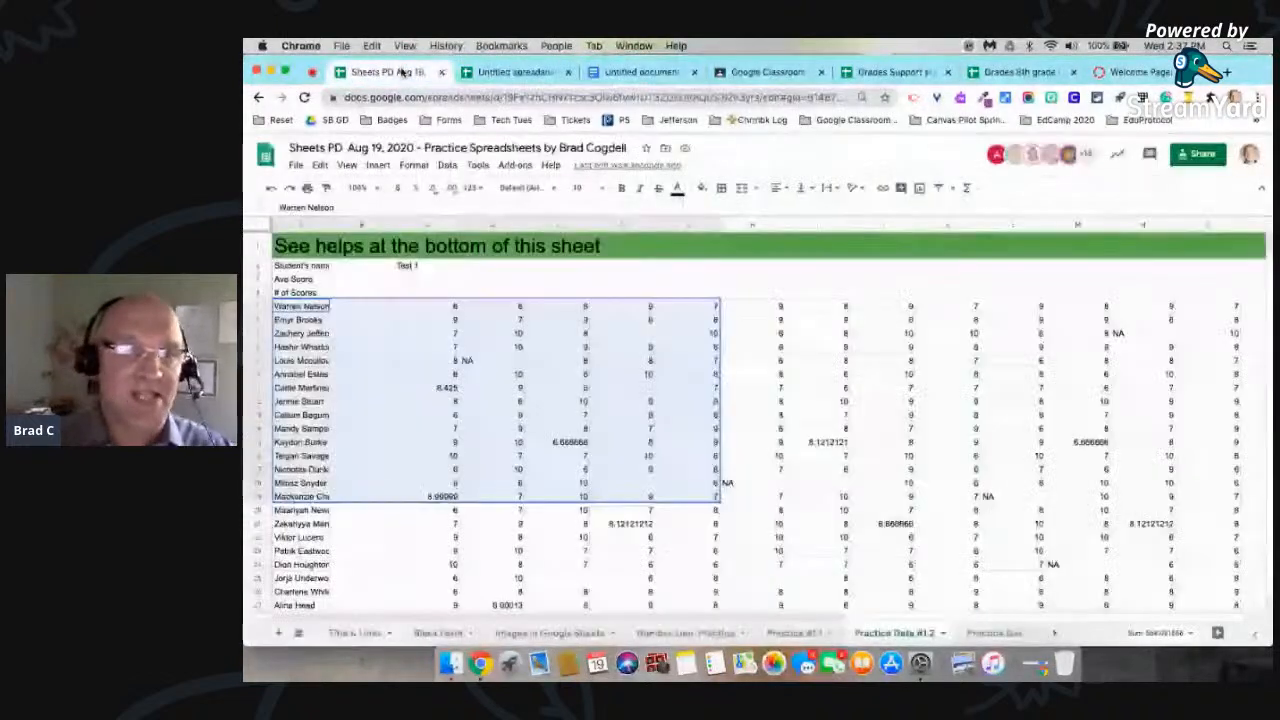
pyautogui.hotkey('ctrl', 'c')
pyautogui.click(510, 307)
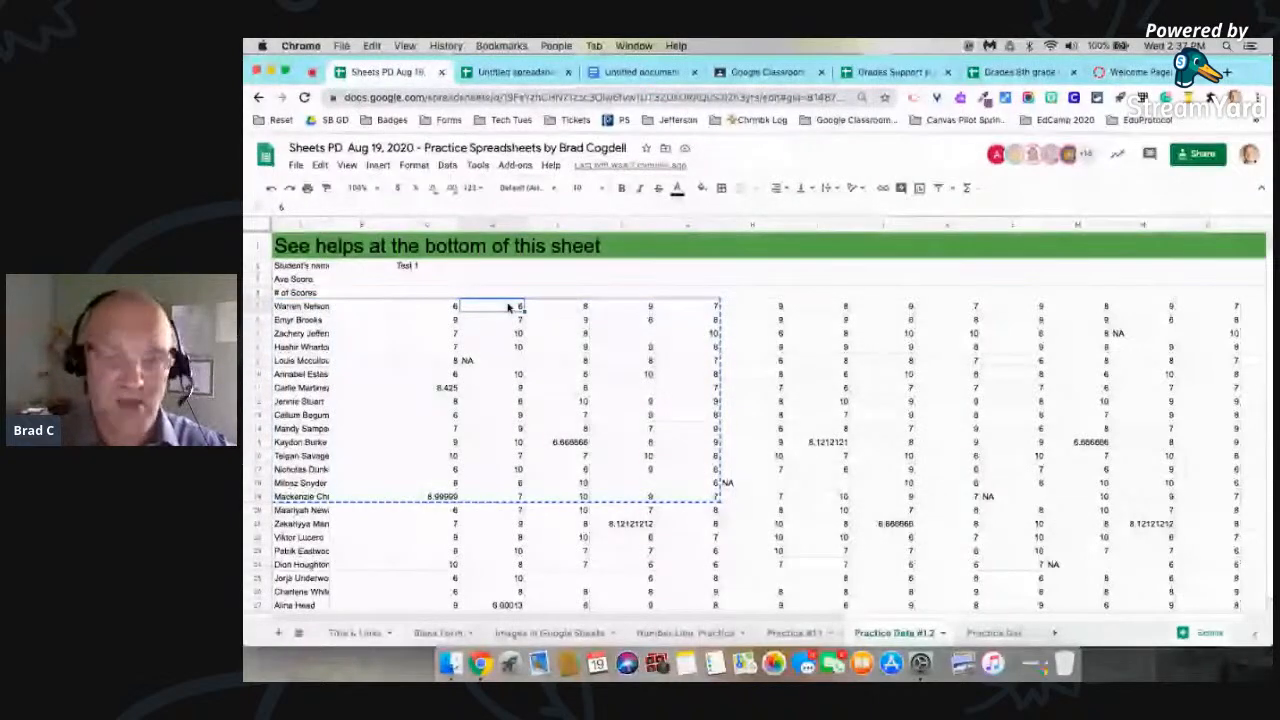
pyautogui.click(517, 428)
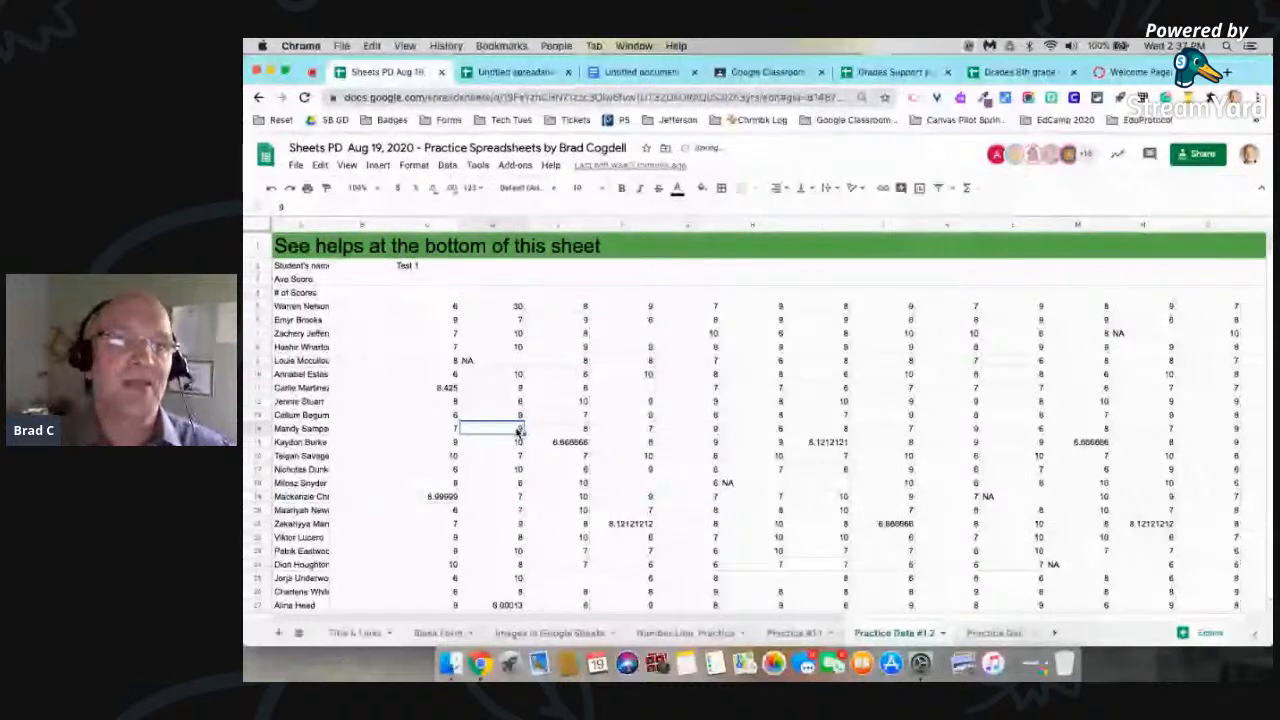
pyautogui.write('30')
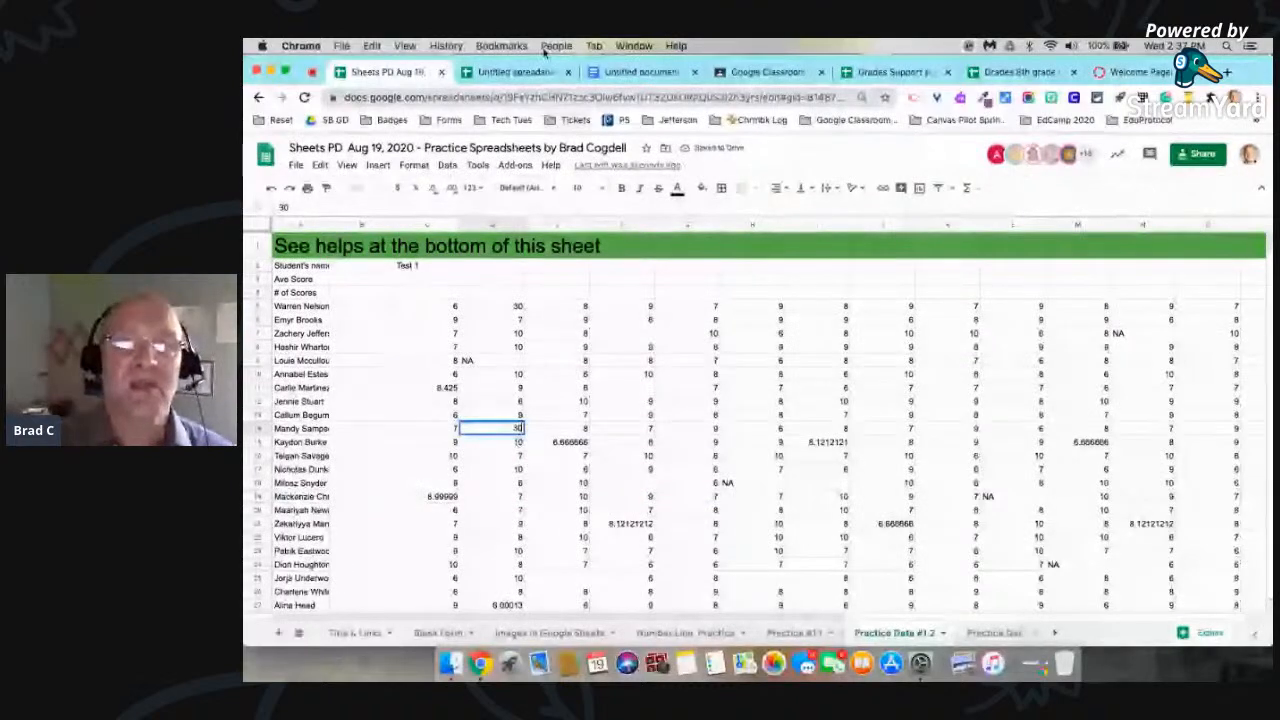
# Step: Enlarge the display of the untitled document and update its linked table from the practice spreadsheet
pyautogui.click(625, 71)
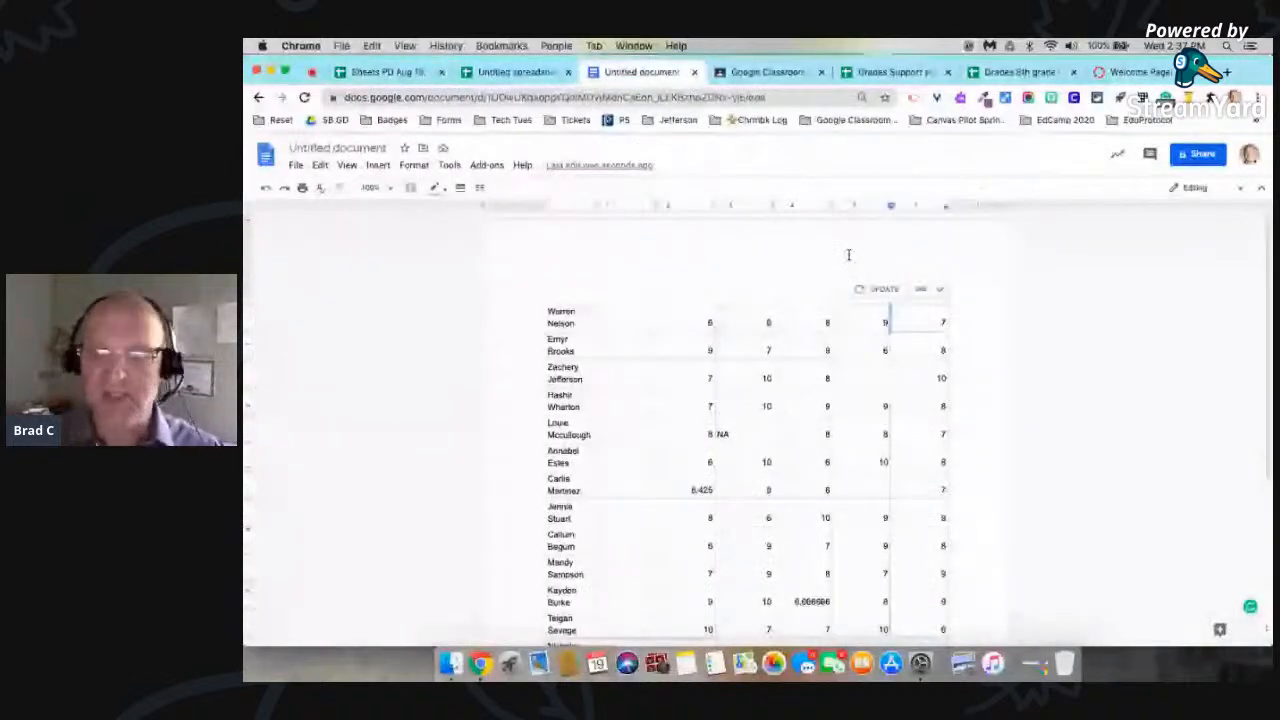
pyautogui.press('super+0')
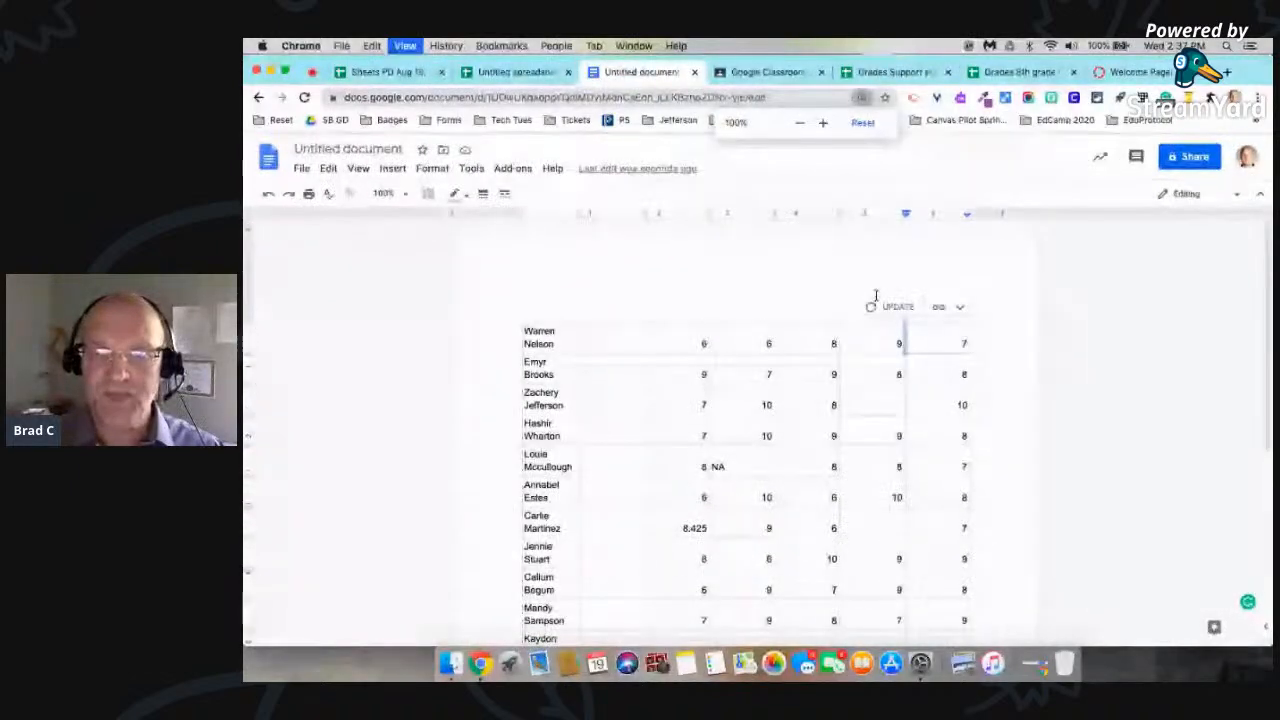
pyautogui.press('super+equal')
pyautogui.press('super+equal')
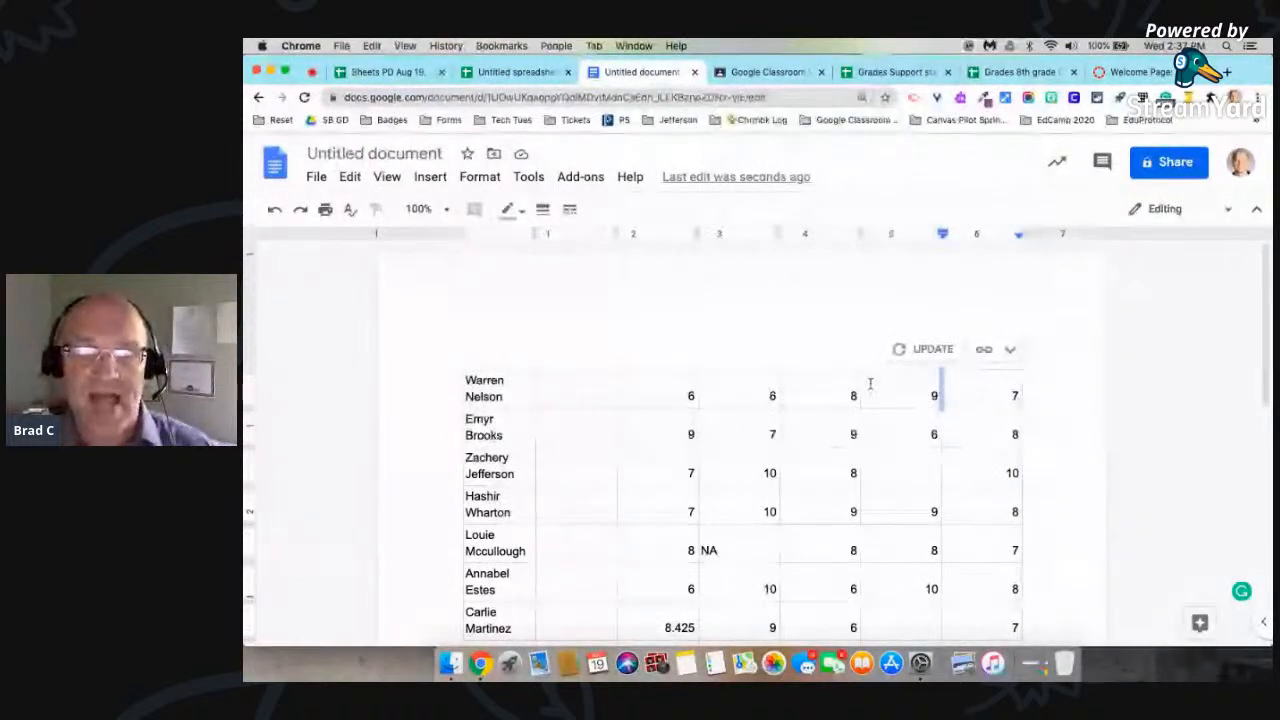
pyautogui.click(913, 350)
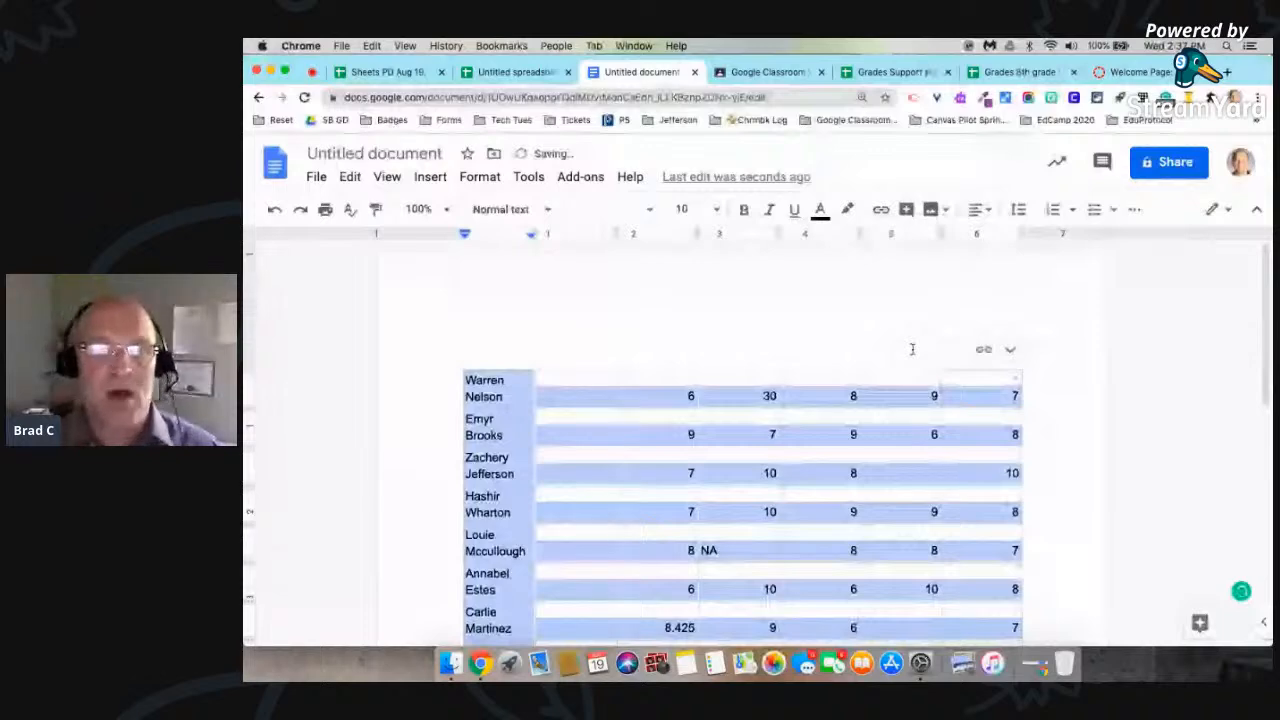
pyautogui.click(909, 347)
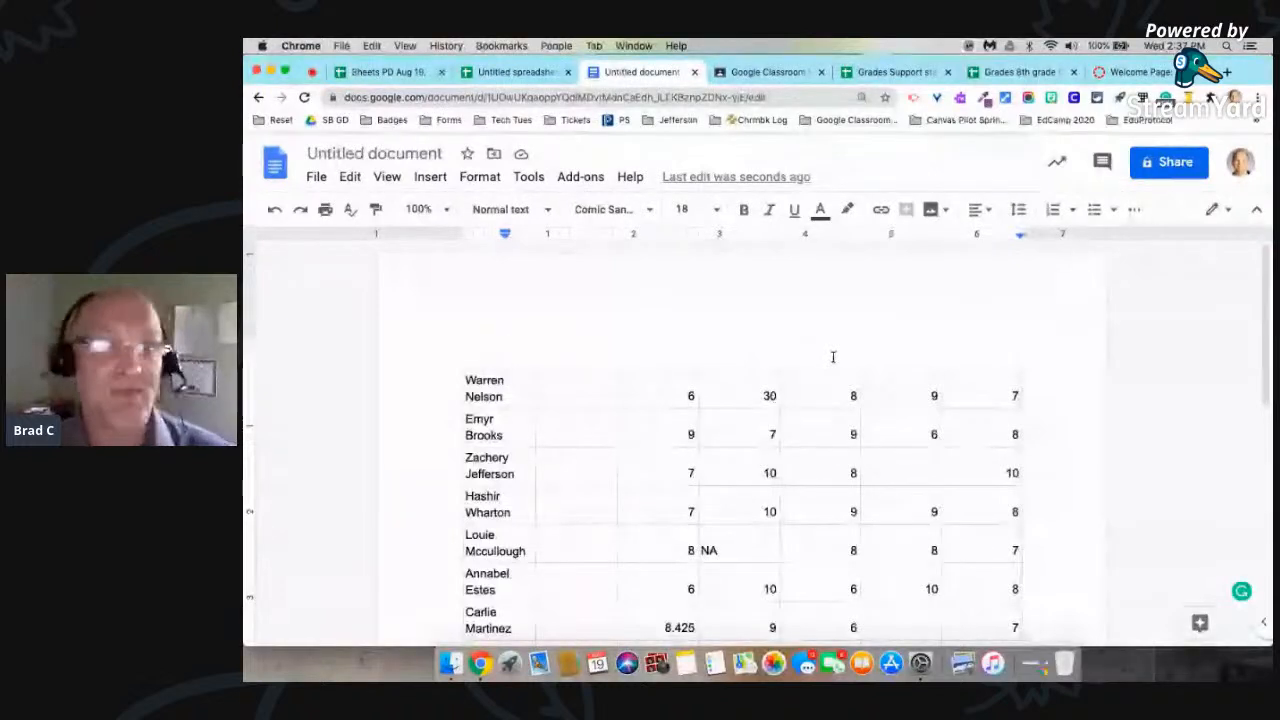
# Step: Compare the source scores in the practice spreadsheet with the linked table in the document, ending back on the spreadsheet
pyautogui.click(398, 72)
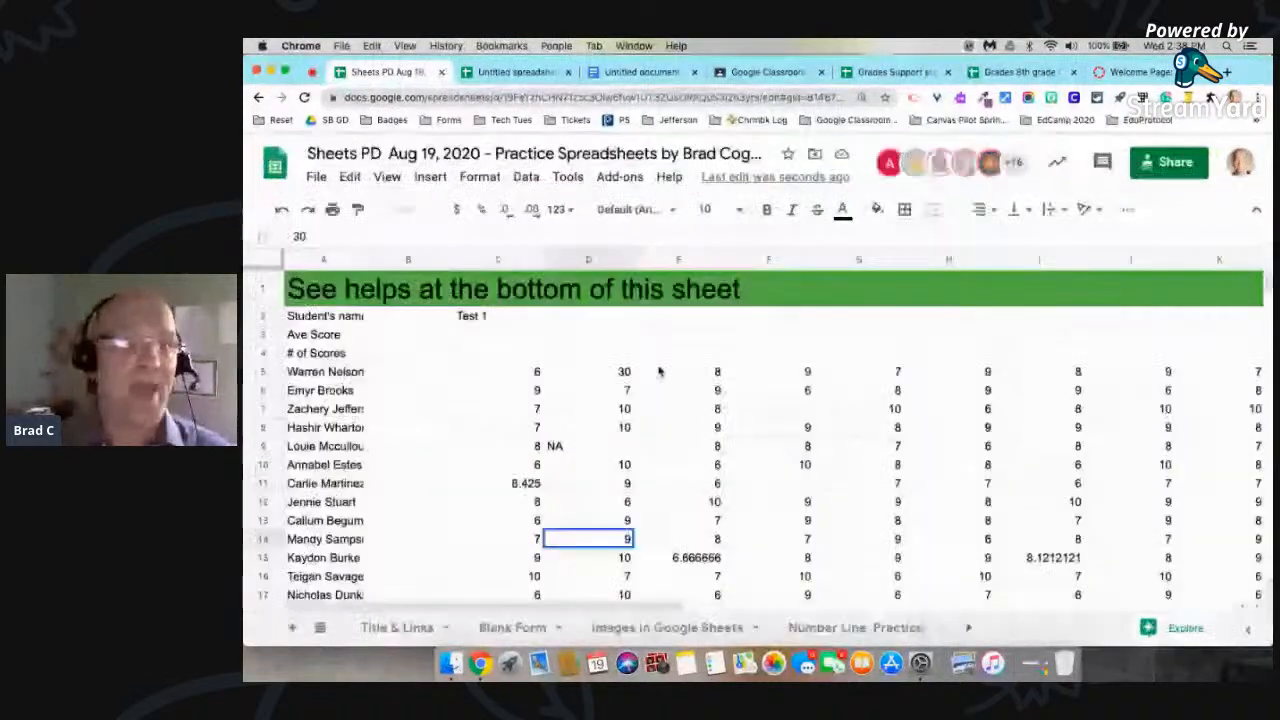
pyautogui.click(634, 72)
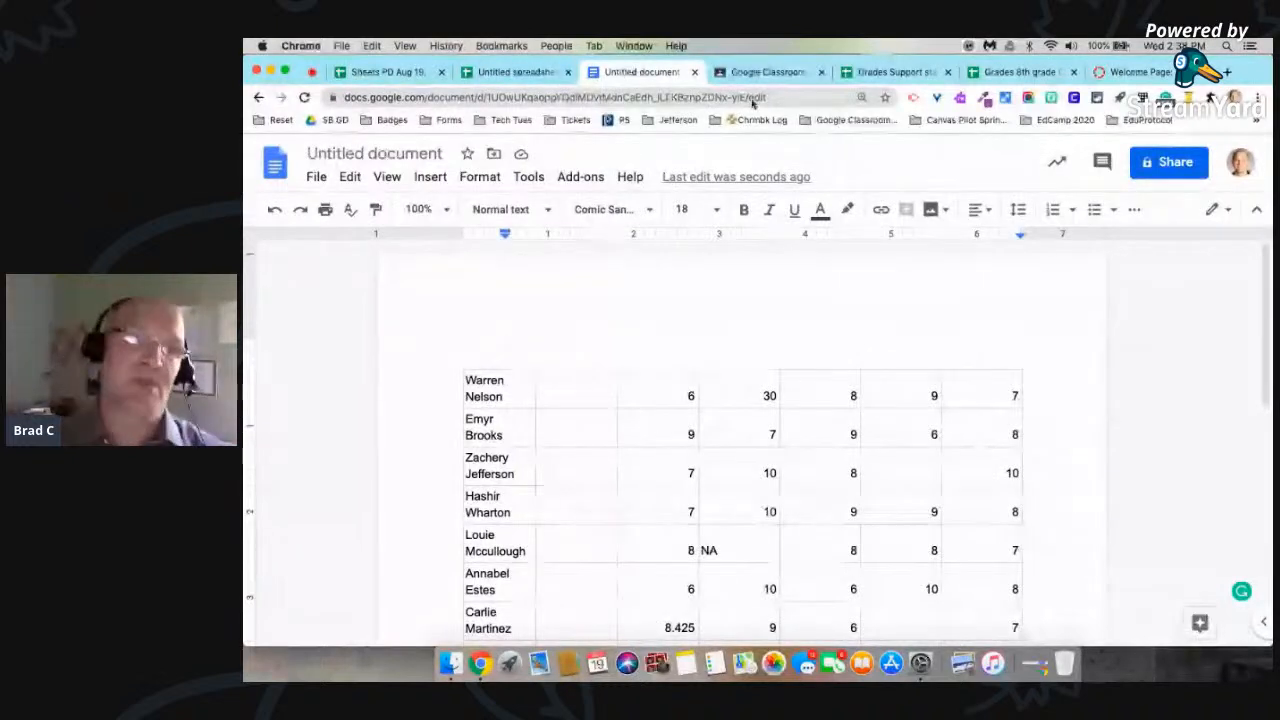
pyautogui.click(396, 72)
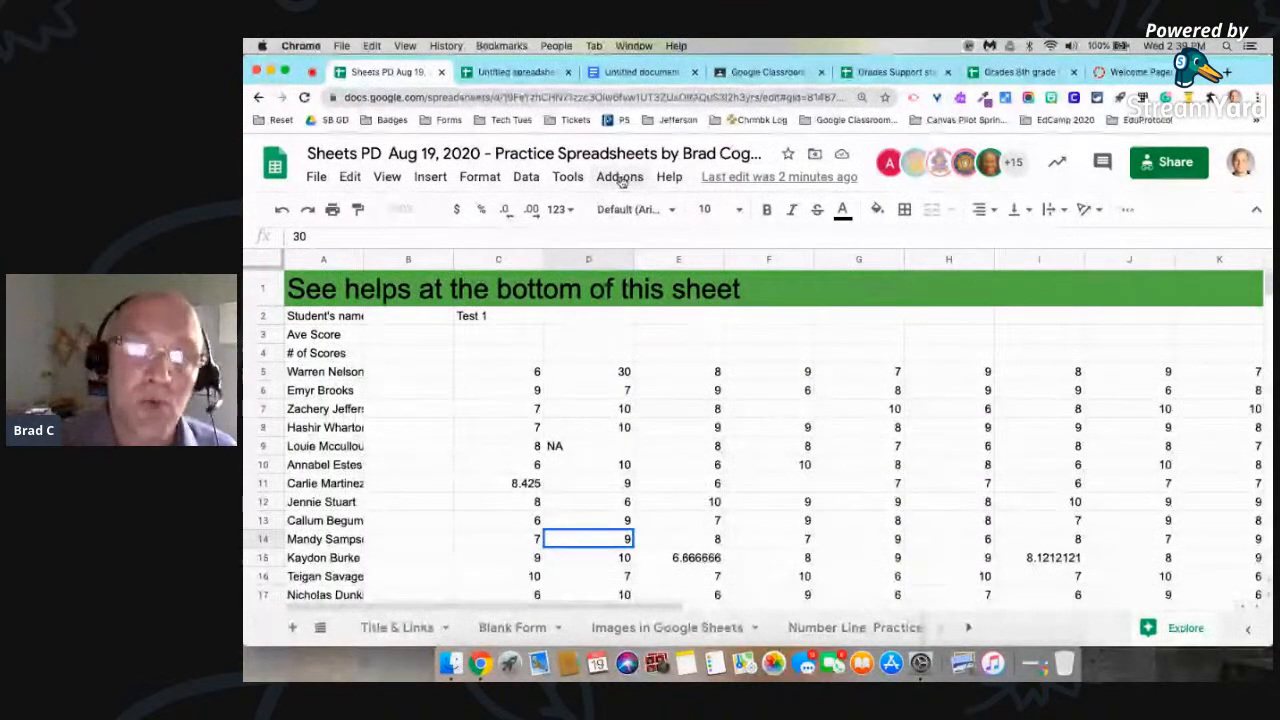
# Step: Delete the spreadsheet's existing notification rule that sends an email if any changes are made
pyautogui.click(569, 177)
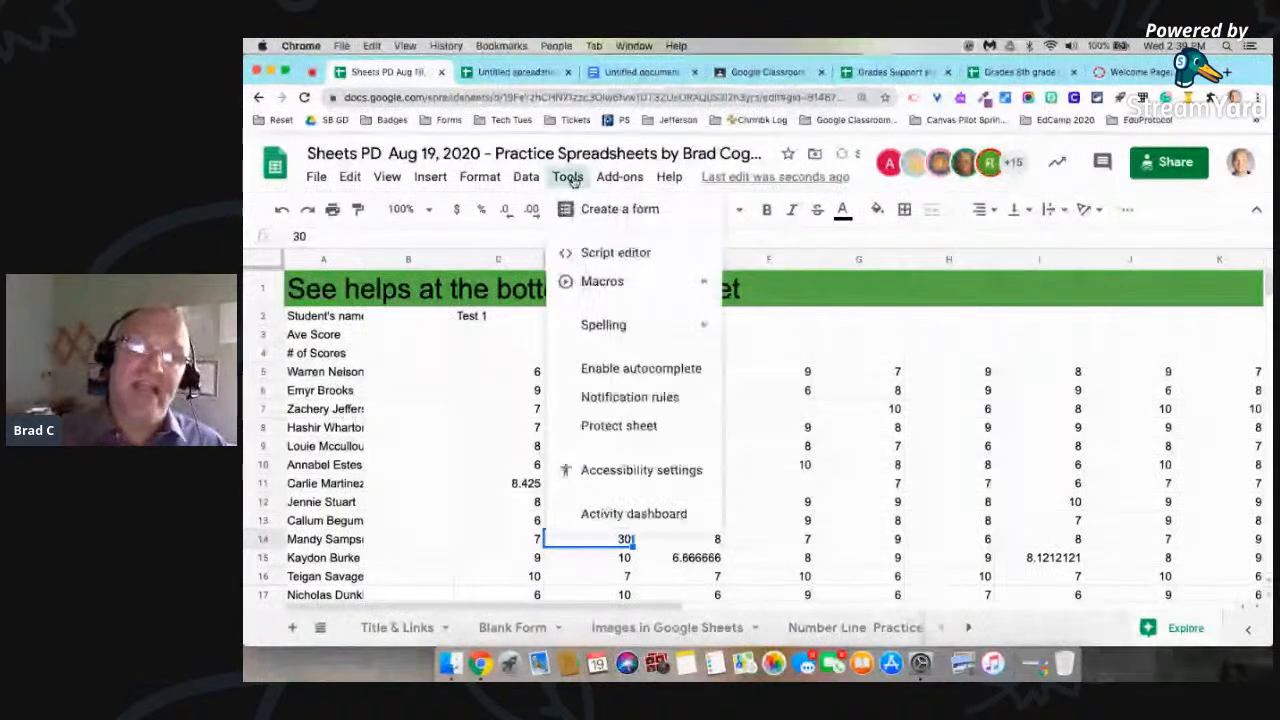
pyautogui.click(622, 398)
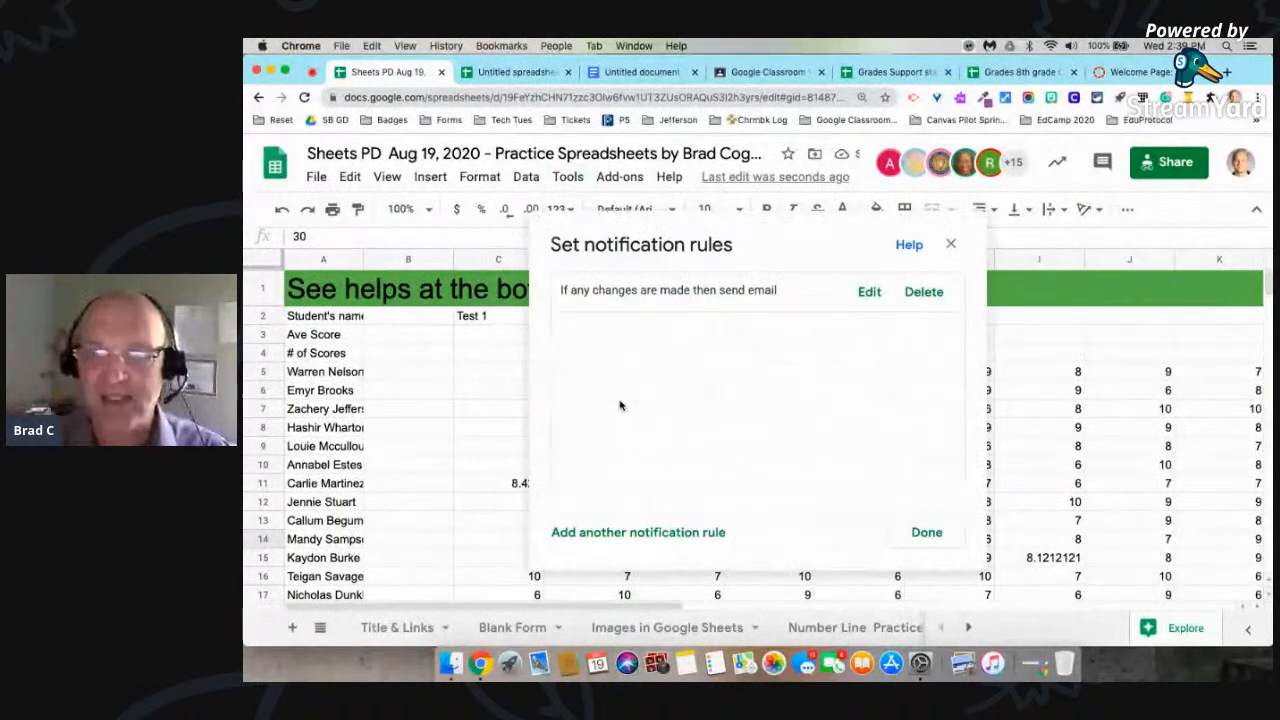
pyautogui.click(925, 292)
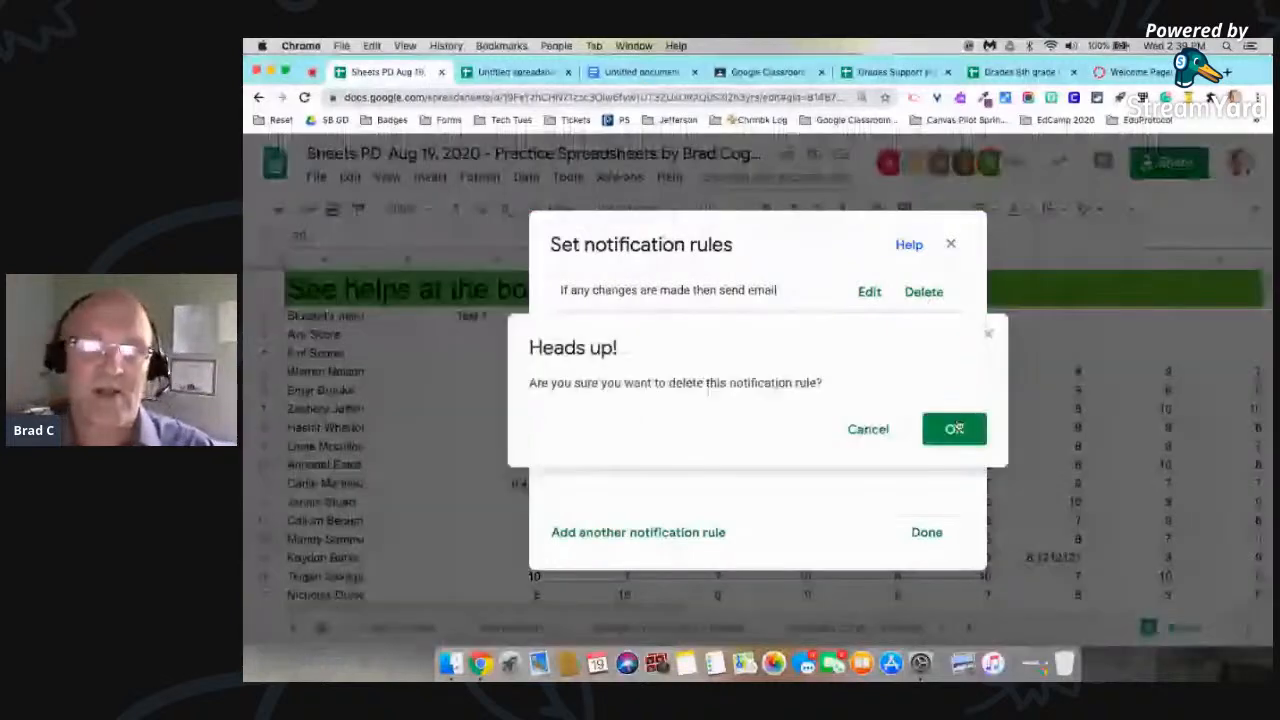
pyautogui.click(951, 428)
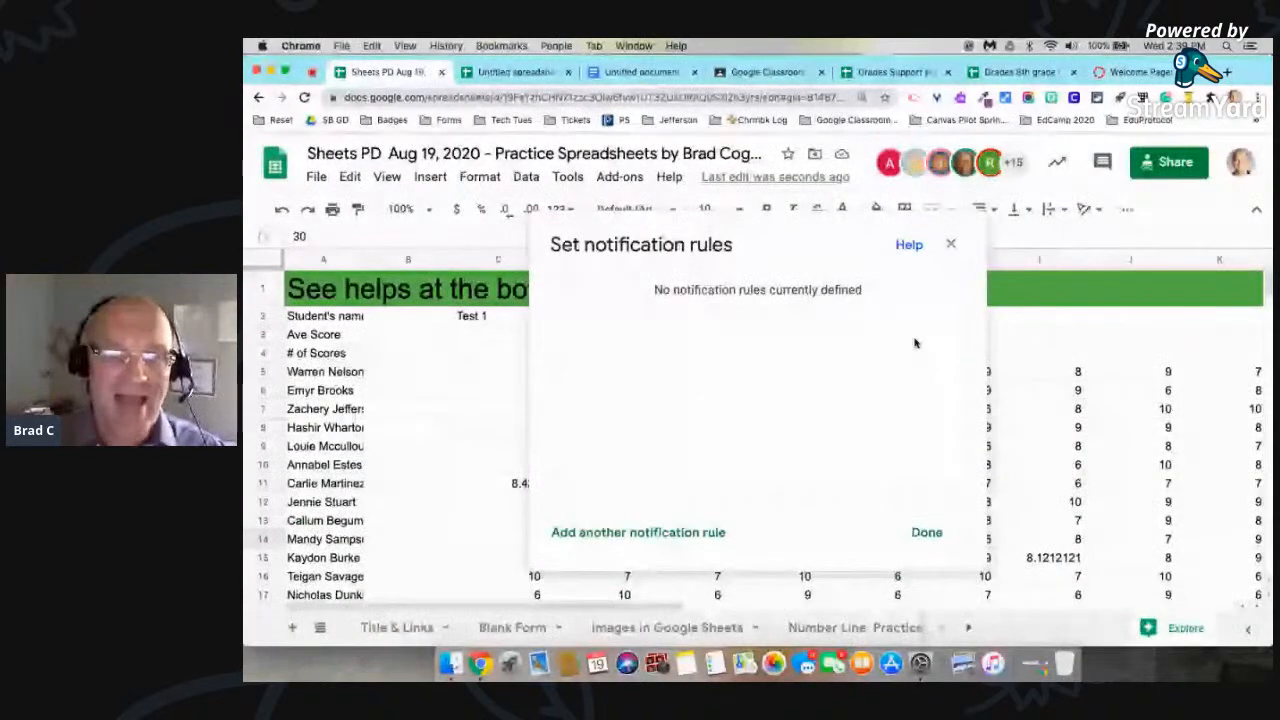
# Step: Add a notification rule that sends an email right away when any changes are made, and save it
pyautogui.click(640, 532)
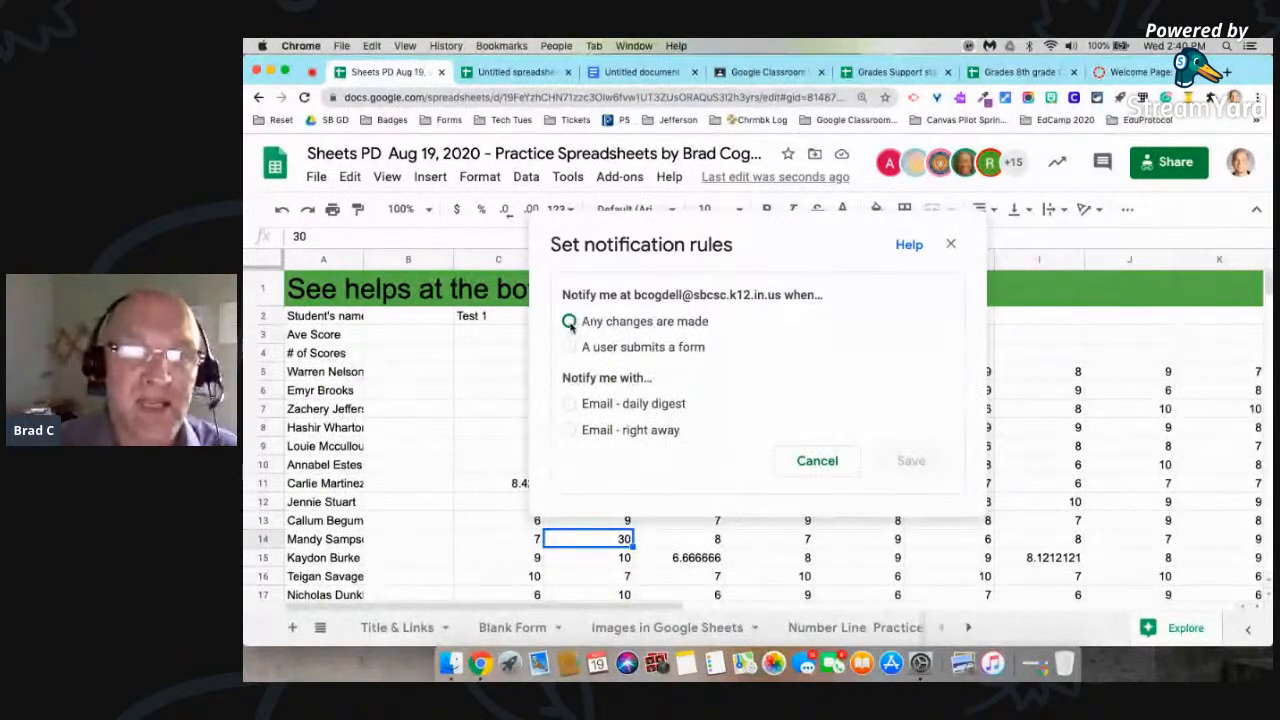
pyautogui.click(569, 322)
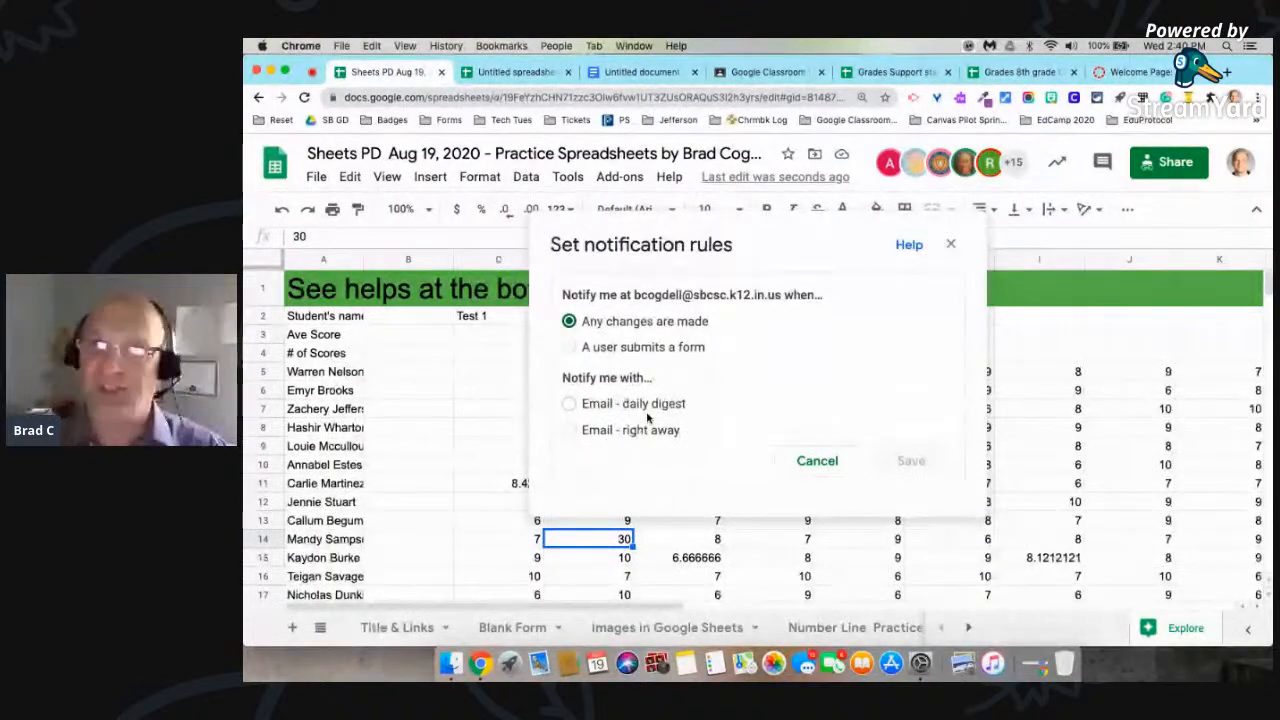
pyautogui.click(569, 430)
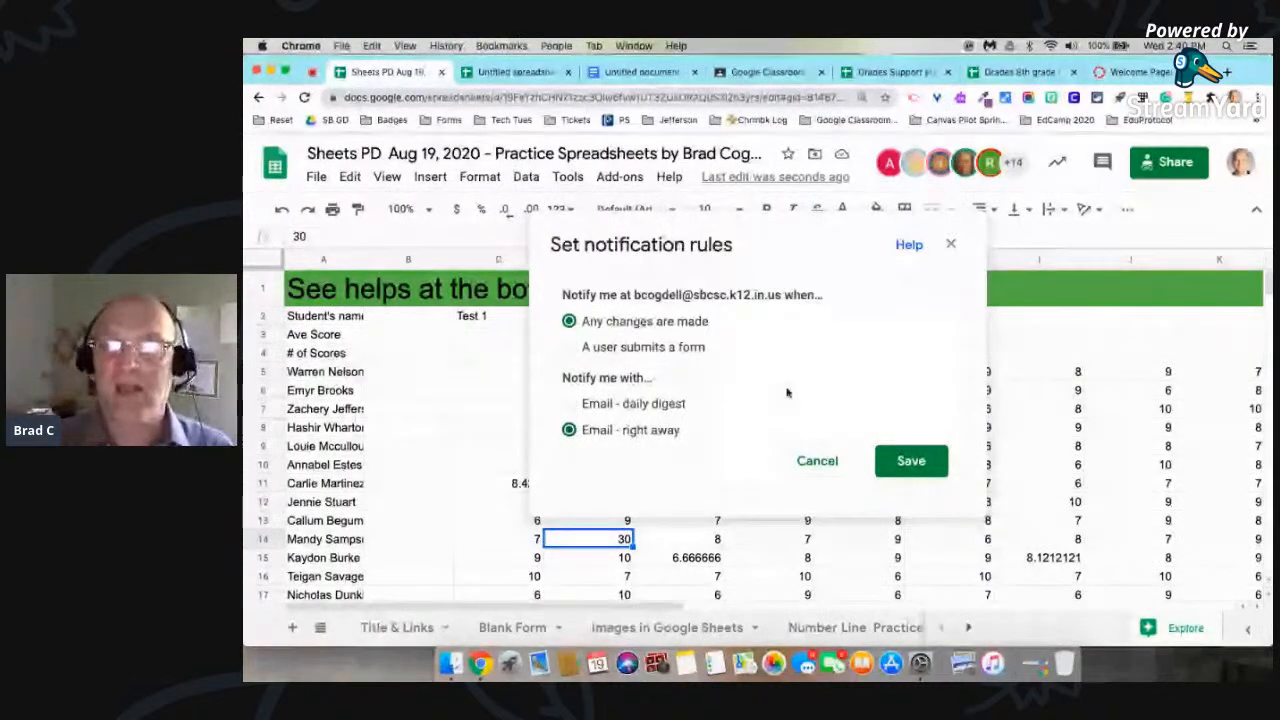
pyautogui.click(911, 461)
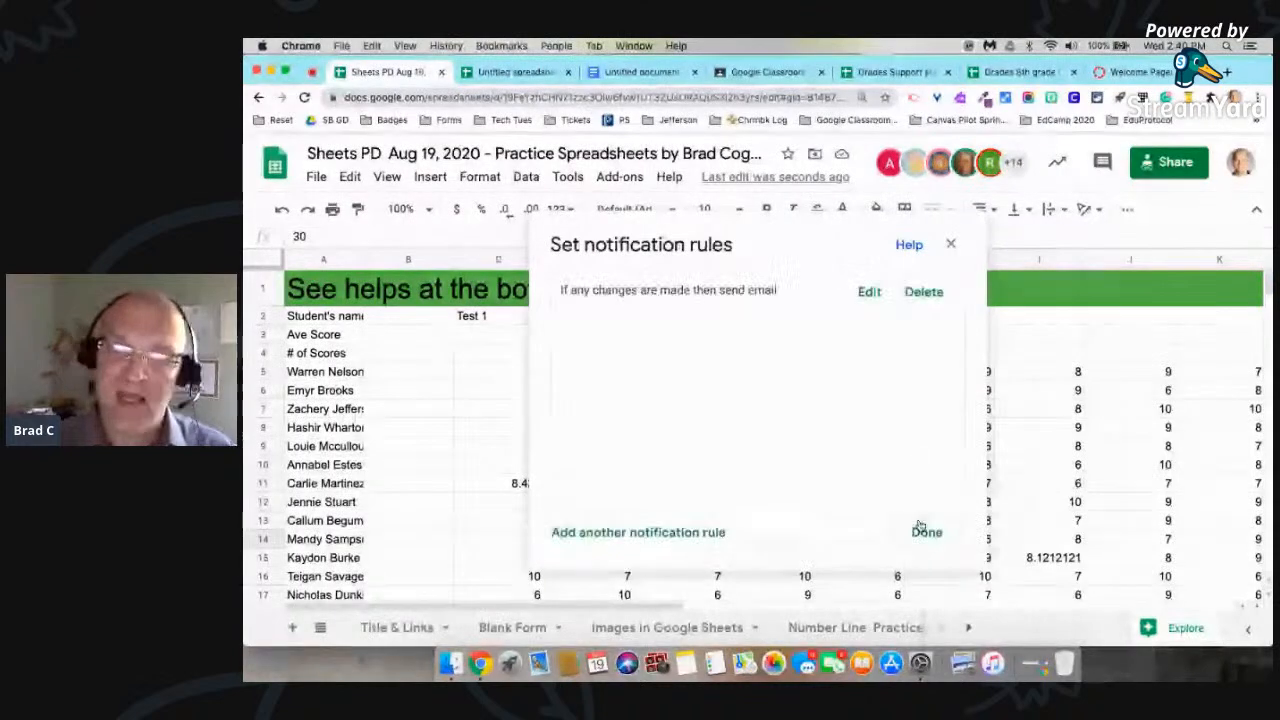
pyautogui.click(918, 533)
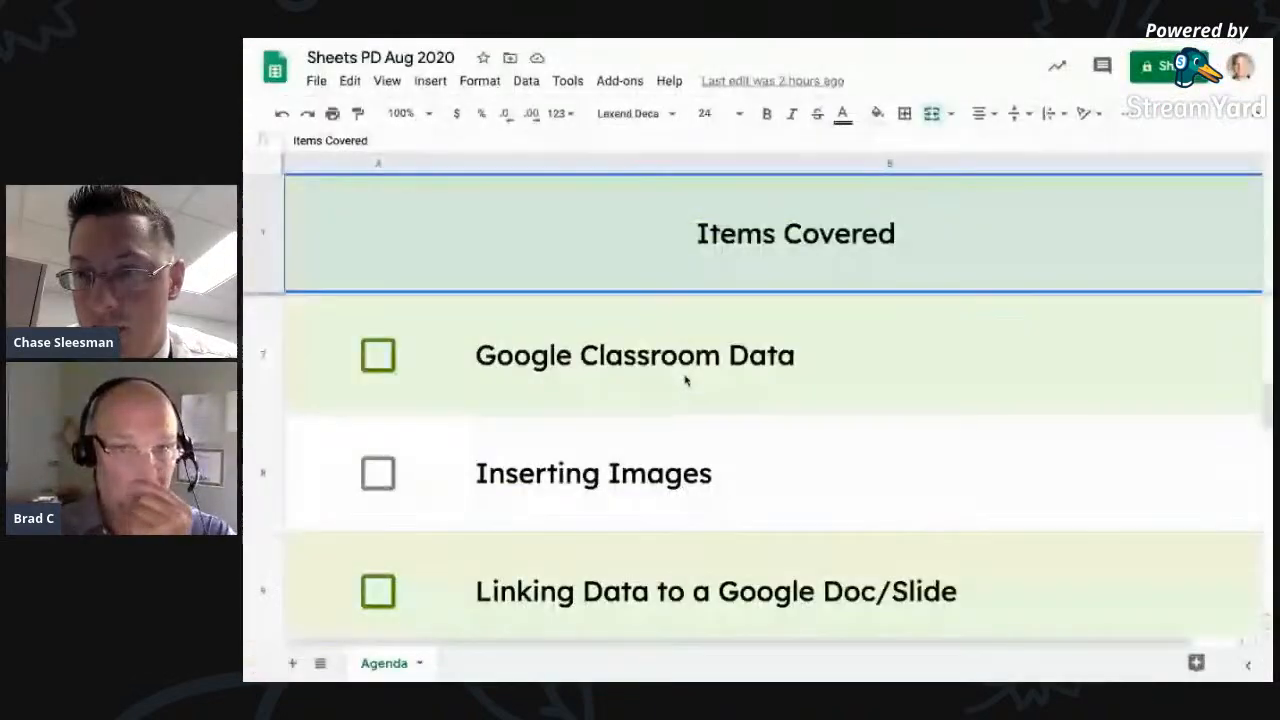
# Step: Review the next topics in the Items Covered list of the Sheets PD Aug 2020 agenda
pyautogui.scroll(-3, 685, 378)
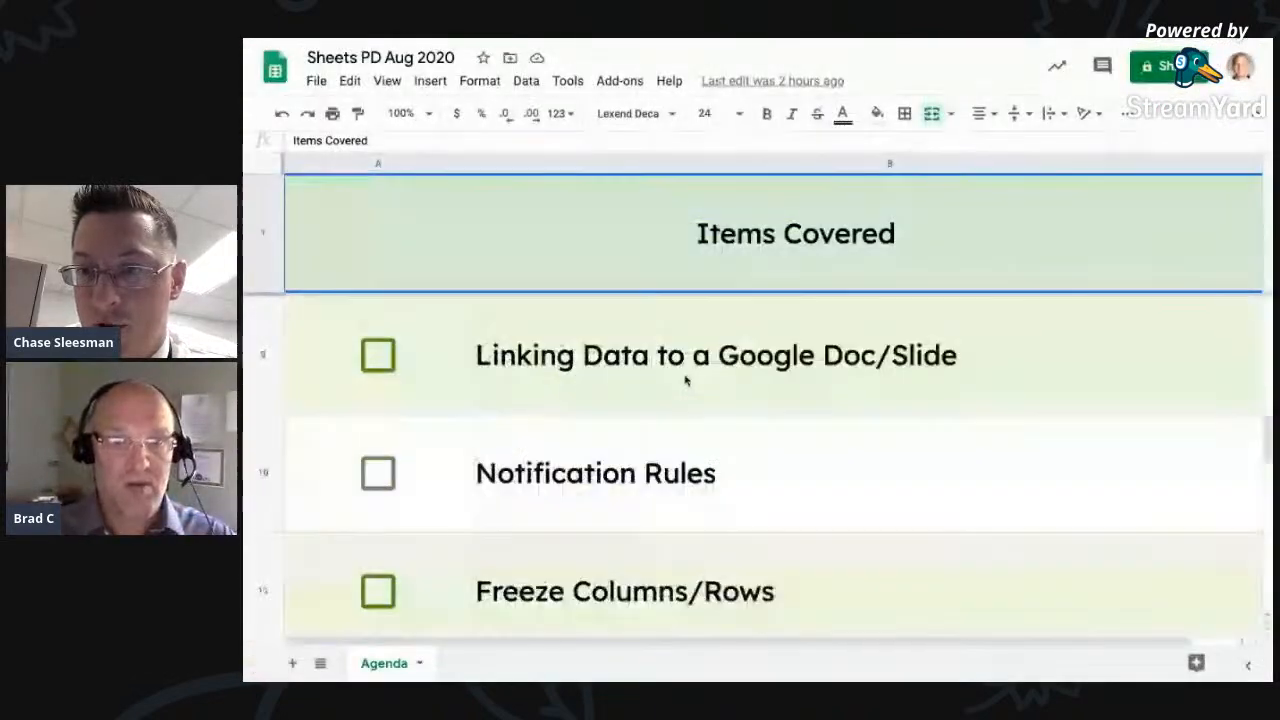
pyautogui.scroll(-1, 685, 378)
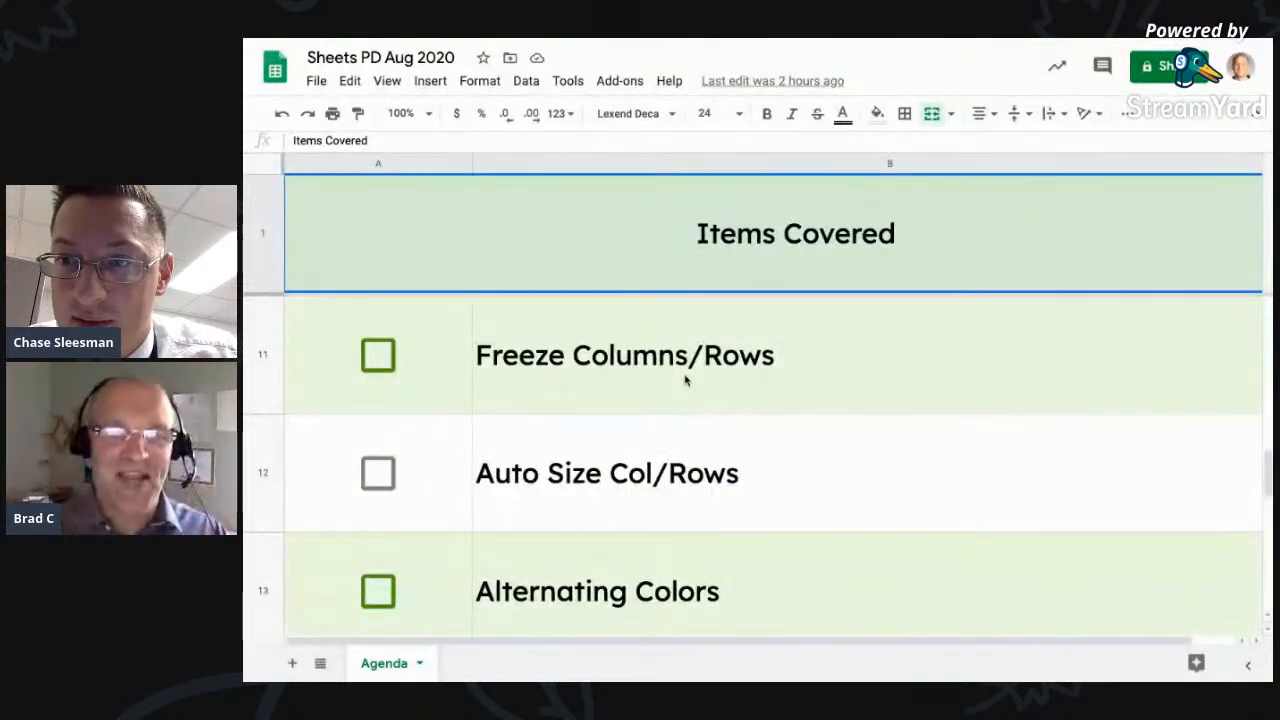
pyautogui.scroll(-2, 685, 378)
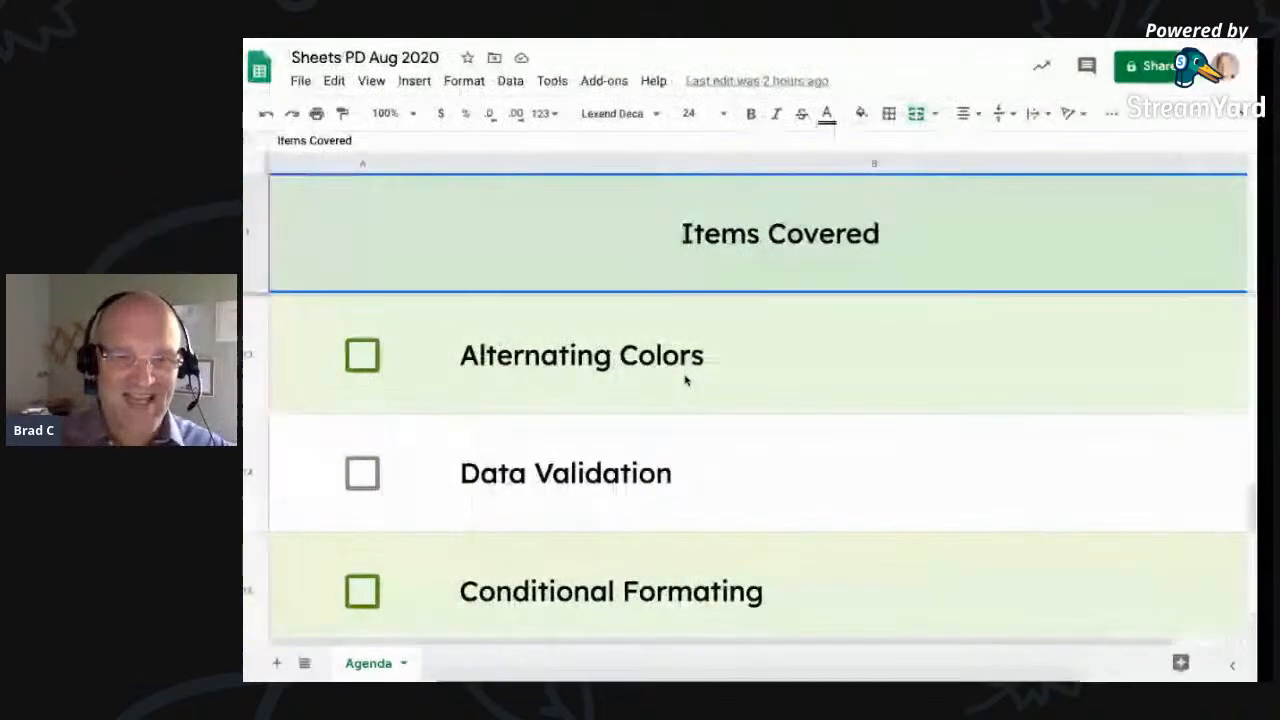
# Step: Switch from the agenda to the practice spreadsheet's Practice #1.1 sheet and enlarge the page view
pyautogui.scroll(-3, 685, 378)
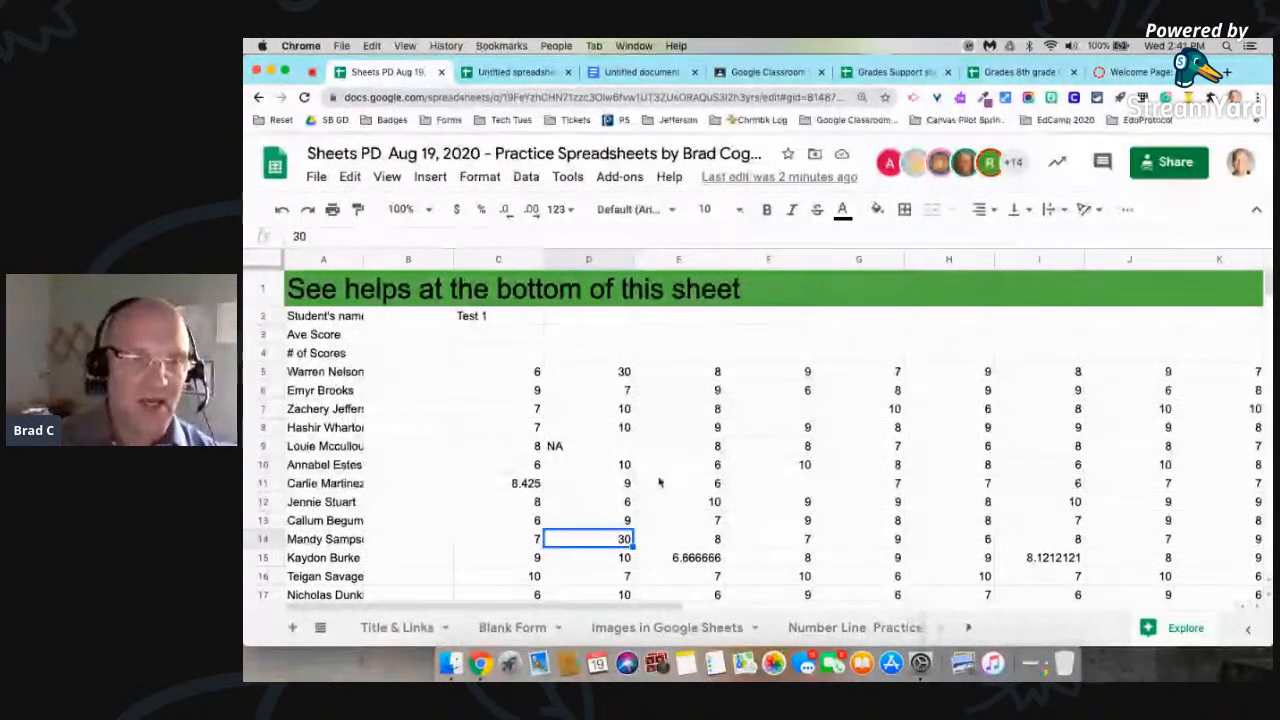
pyautogui.click(808, 628)
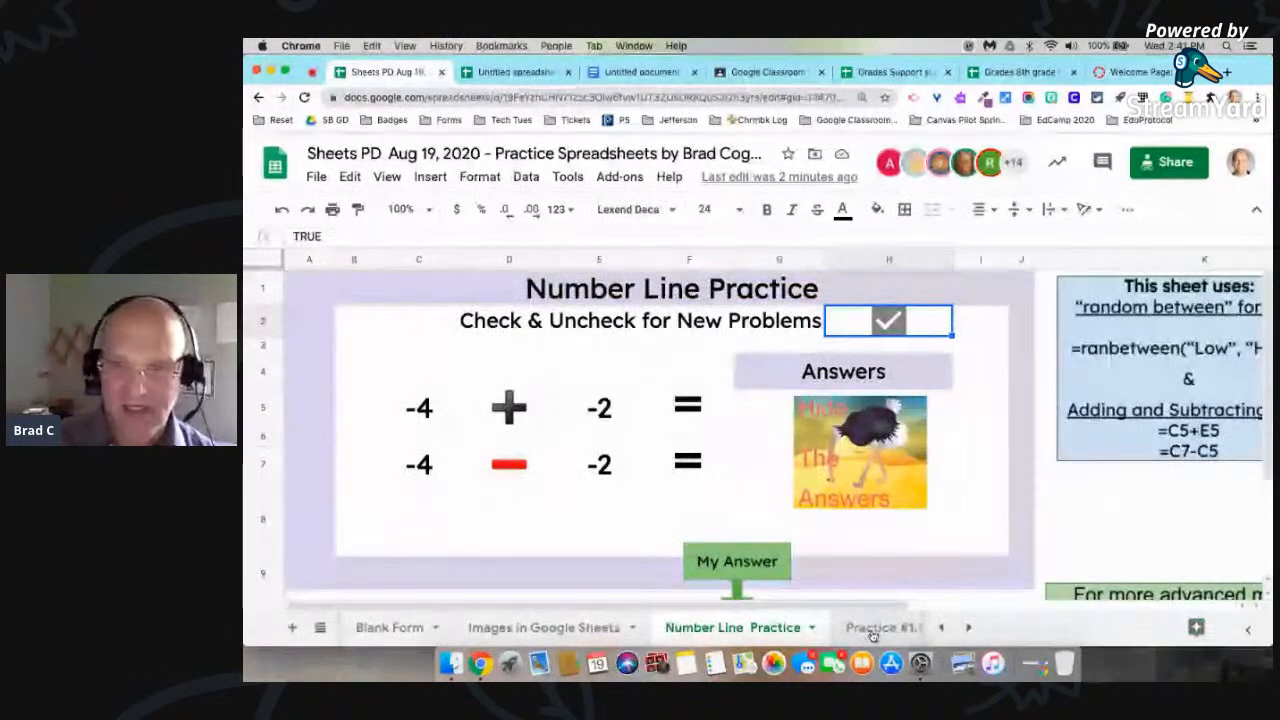
pyautogui.click(873, 628)
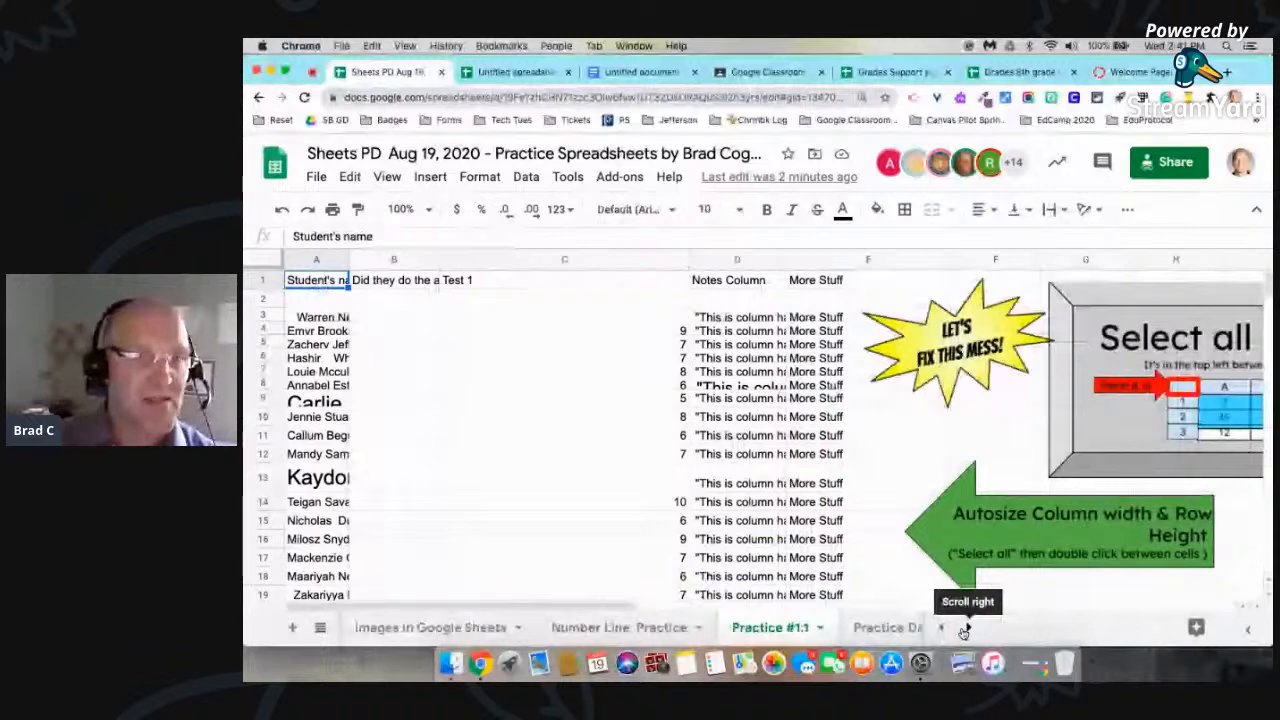
pyautogui.click(487, 475)
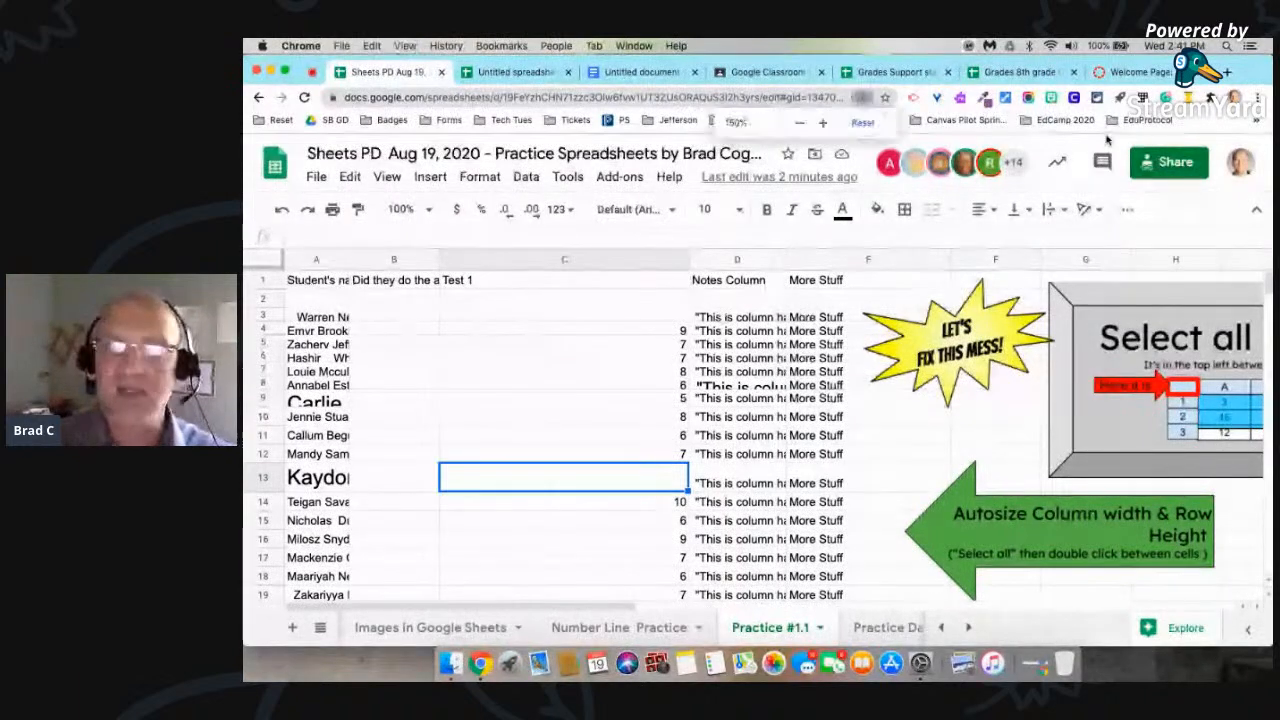
pyautogui.press('super+equal')
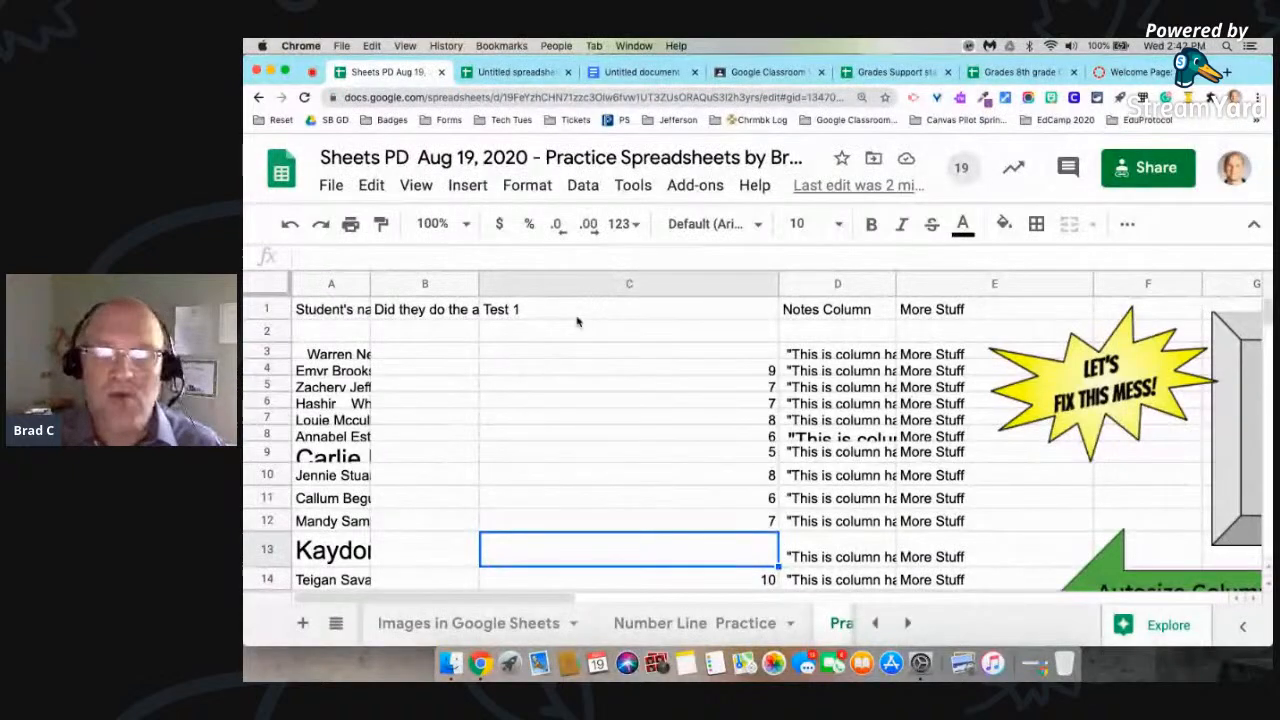
# Step: Autofit every column width and every row height across the whole Practice #1.1 sheet
pyautogui.click(265, 285)
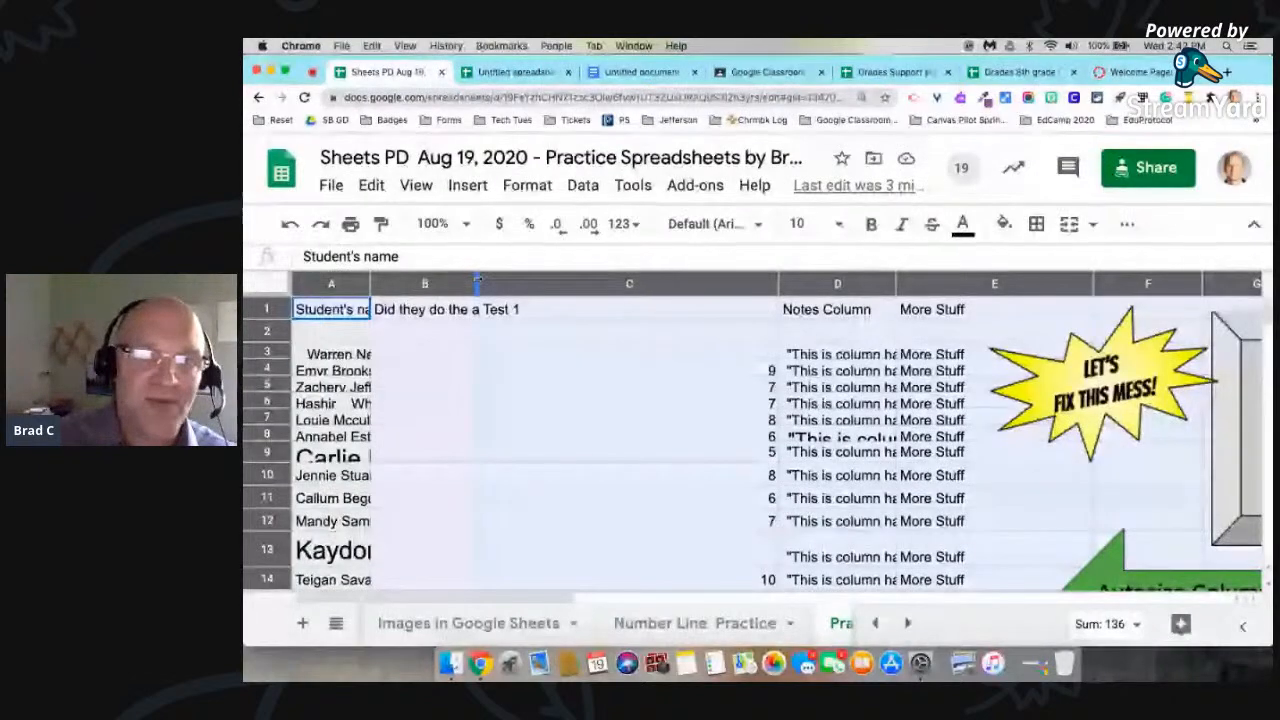
pyautogui.doubleClick(477, 283)
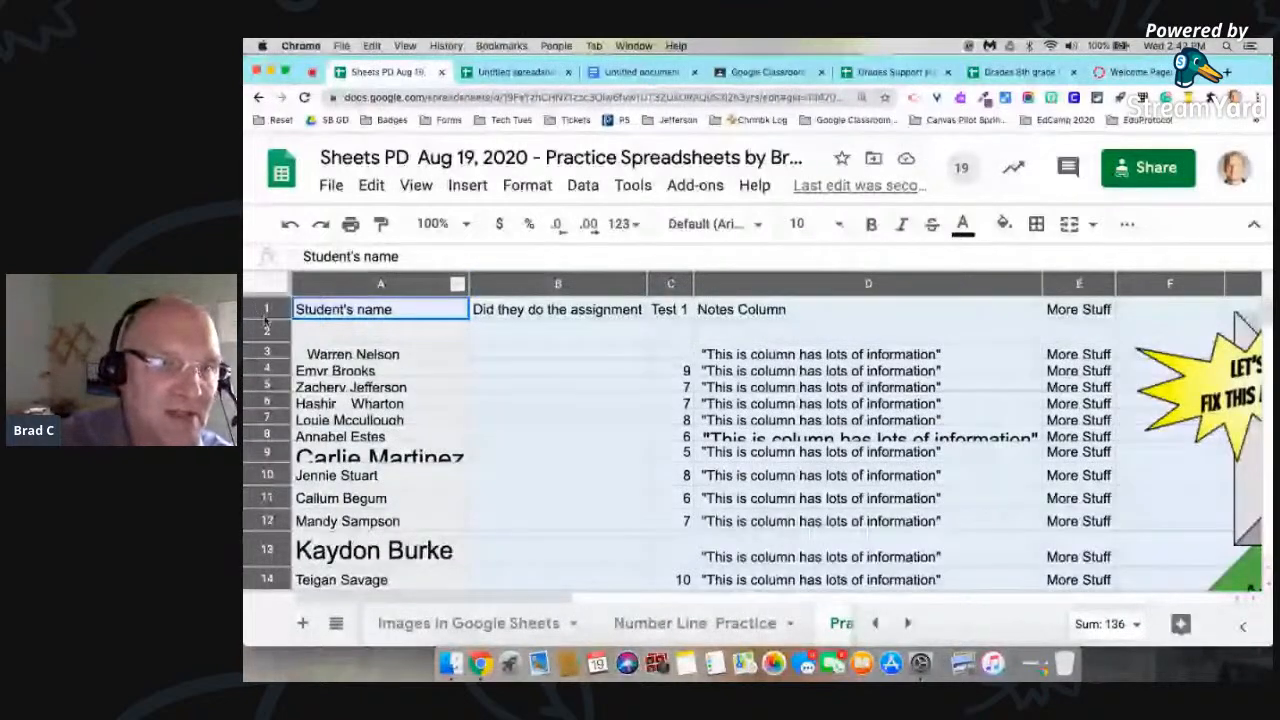
pyautogui.press('super+a')
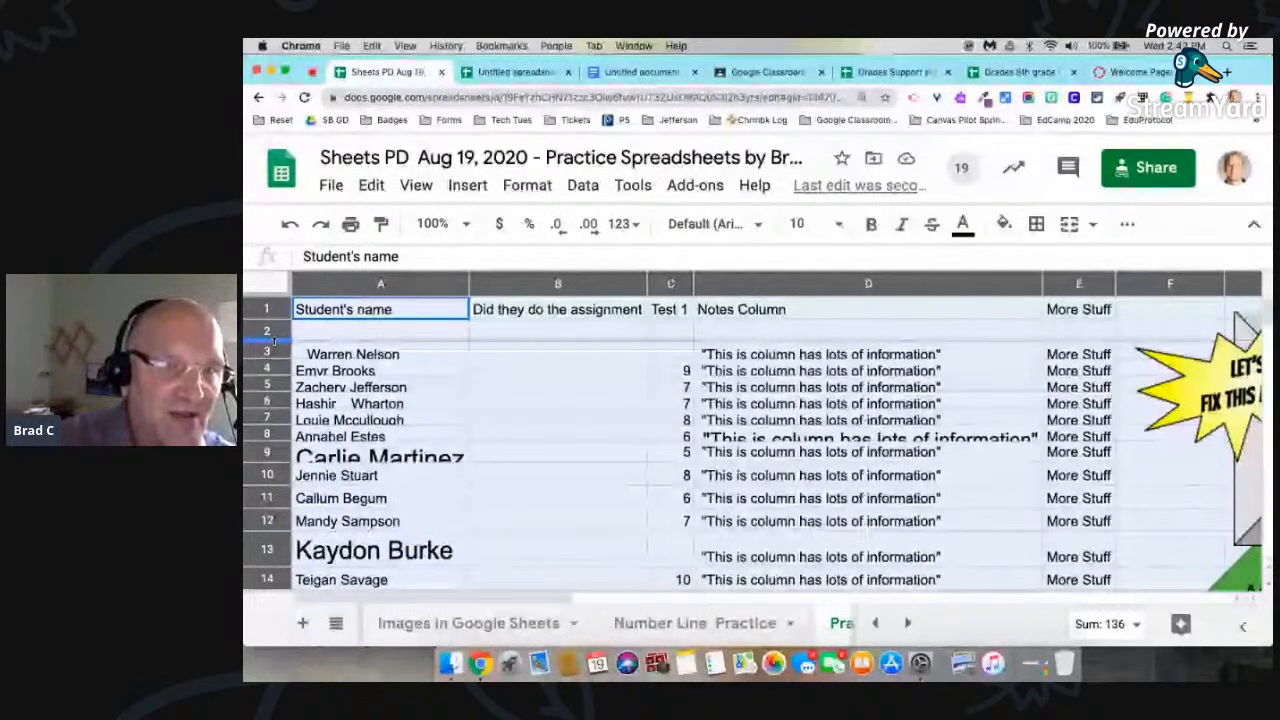
pyautogui.doubleClick(273, 341)
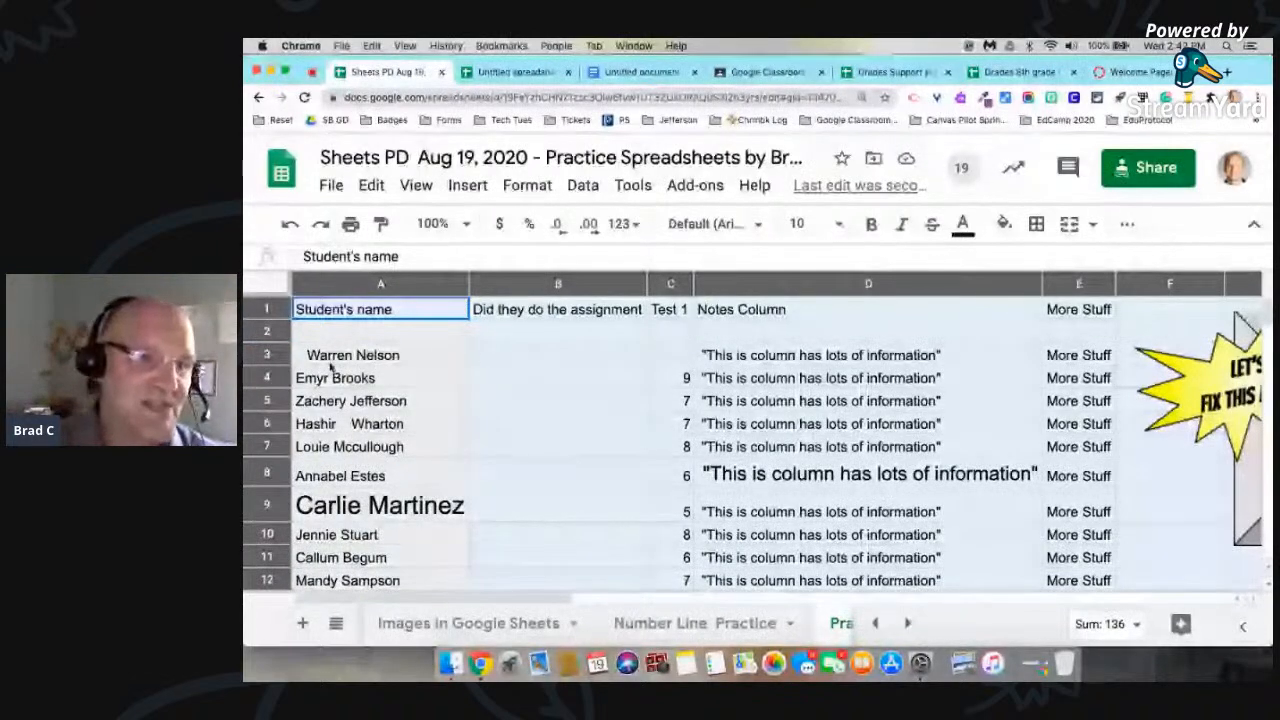
pyautogui.scroll(-5, 330, 368)
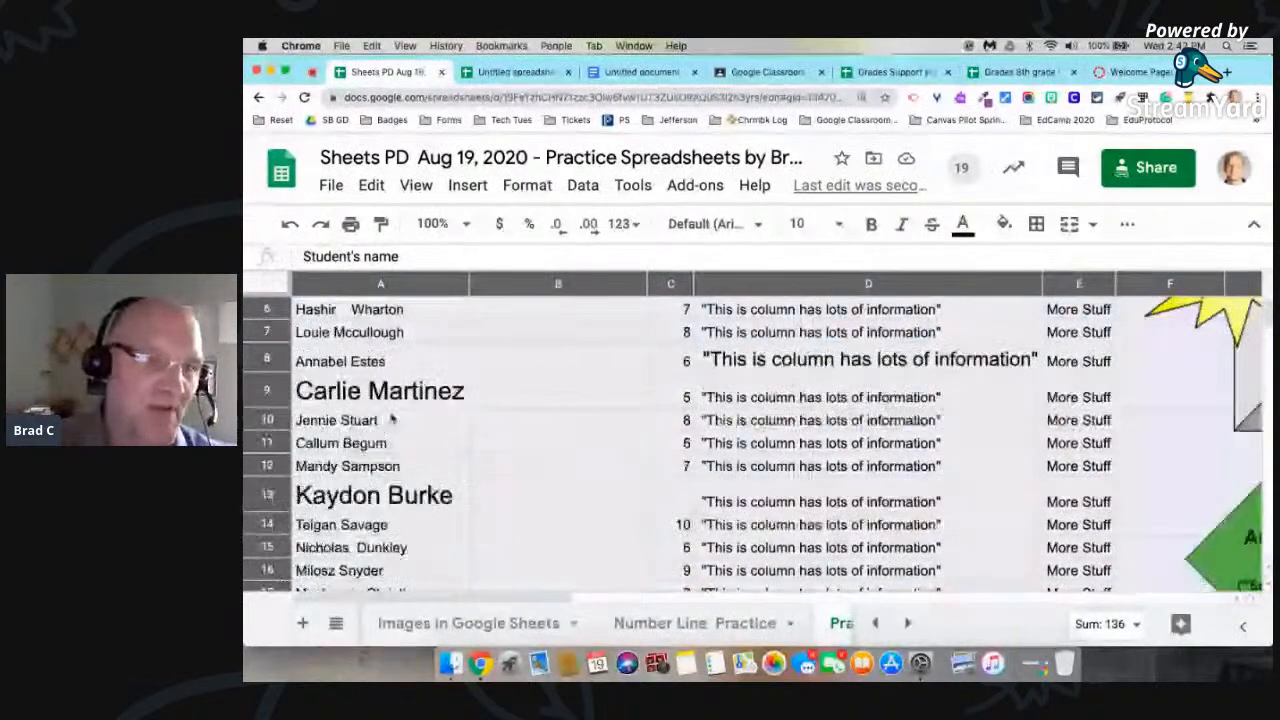
pyautogui.scroll(-6, 392, 420)
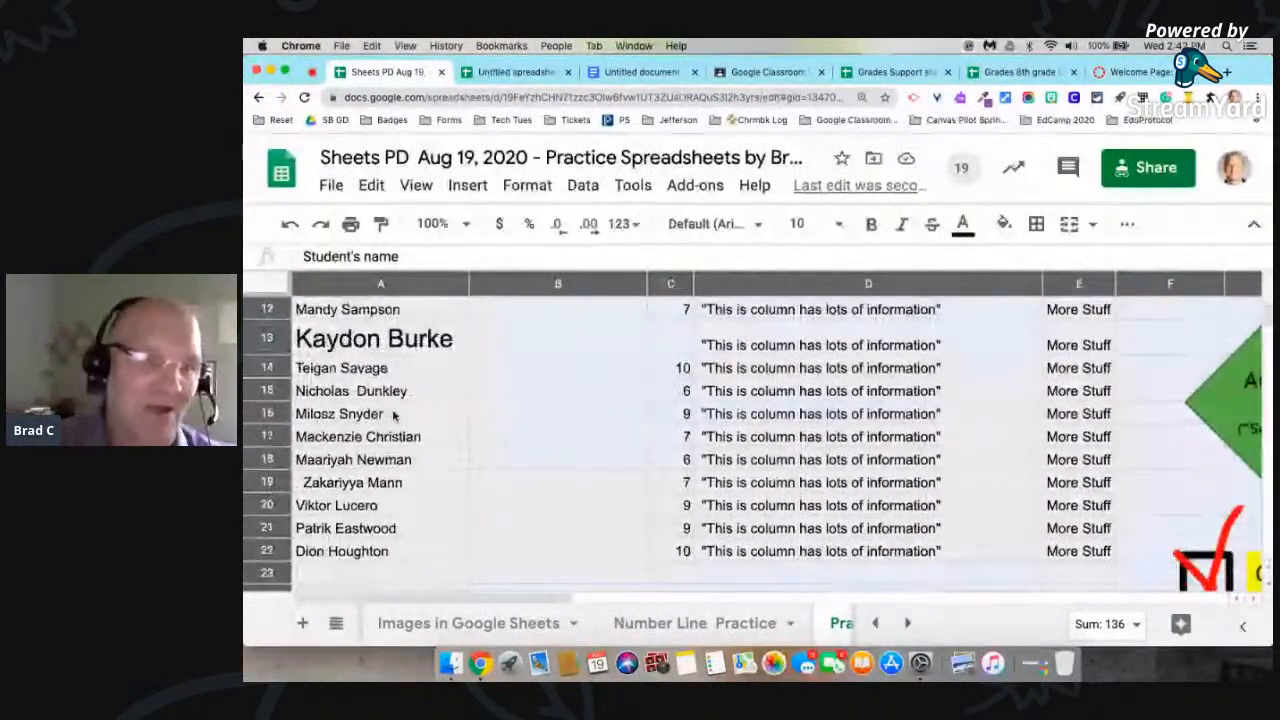
pyautogui.scroll(11, 394, 416)
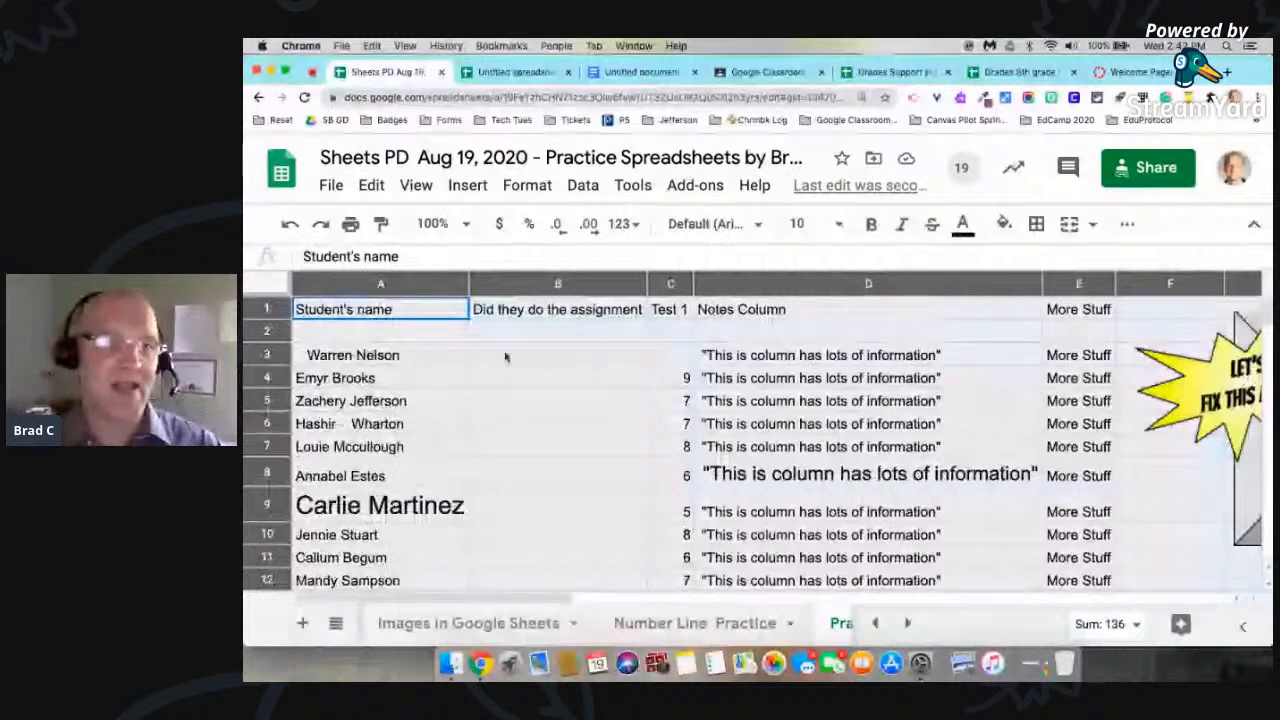
# Step: Enter the formula =trim(A3) in cell B3 to strip the extra spaces from the first student's name
pyautogui.click(505, 356)
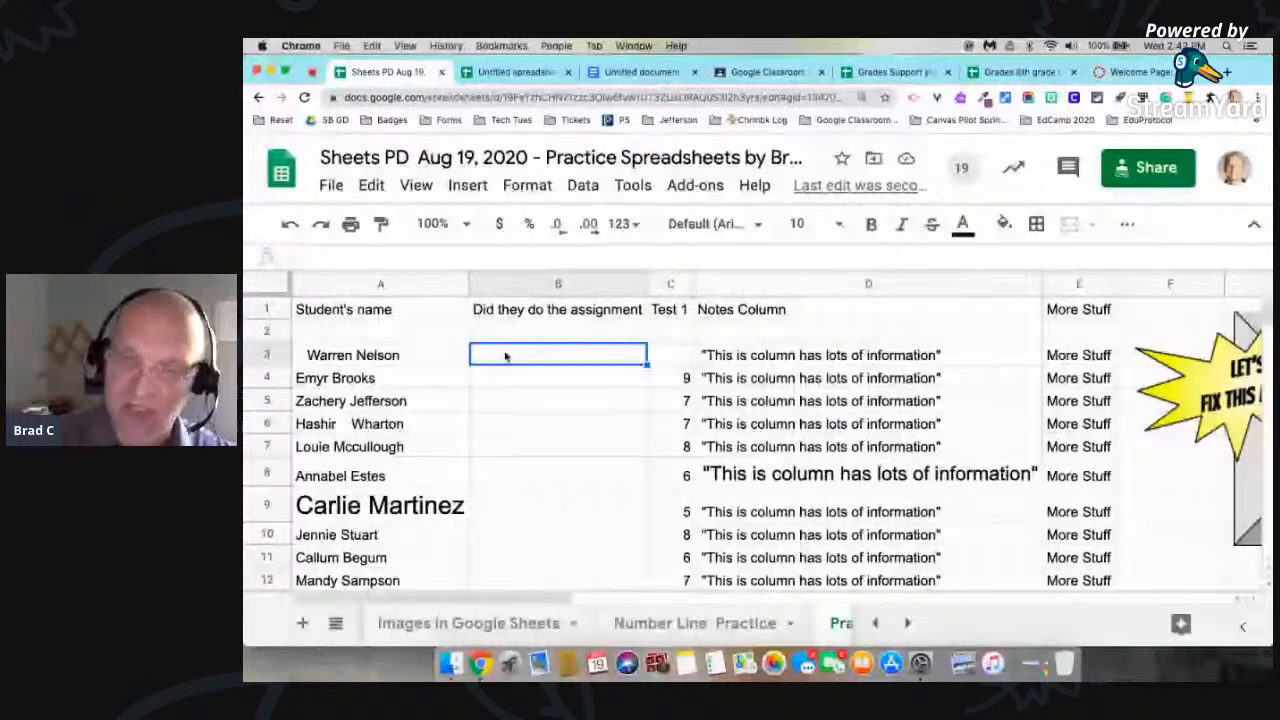
pyautogui.write('=')
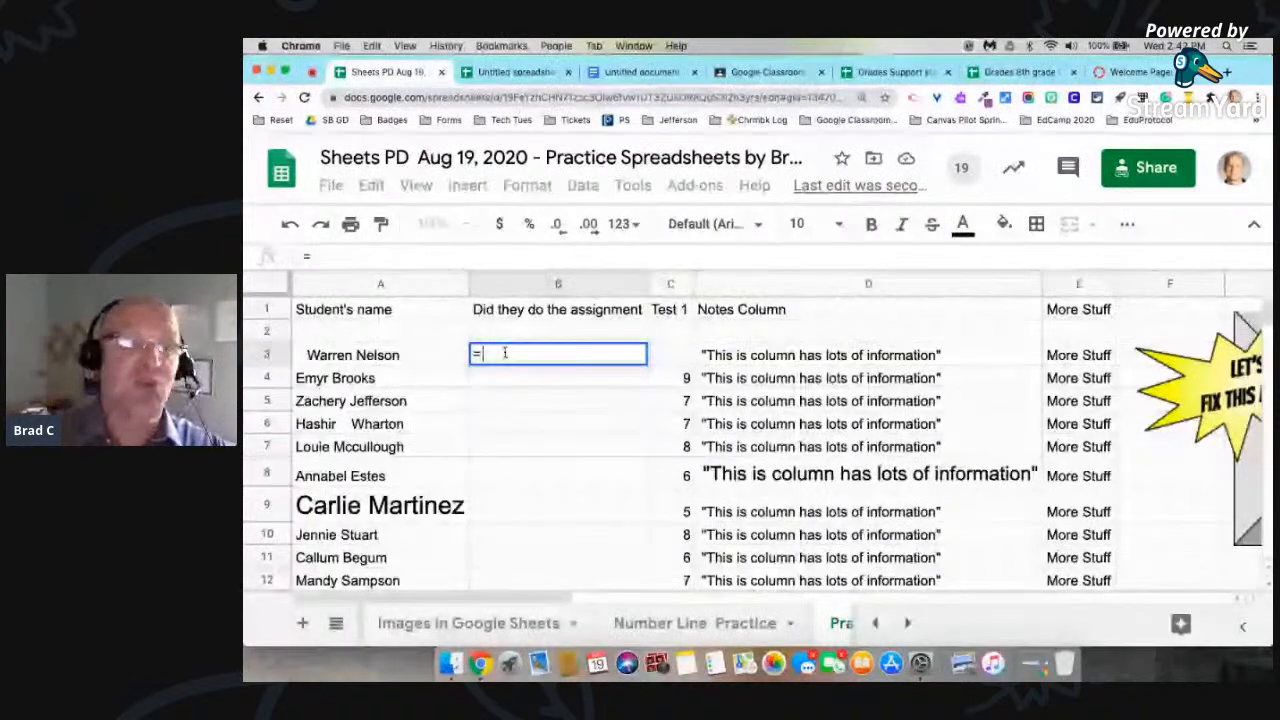
pyautogui.write('t')
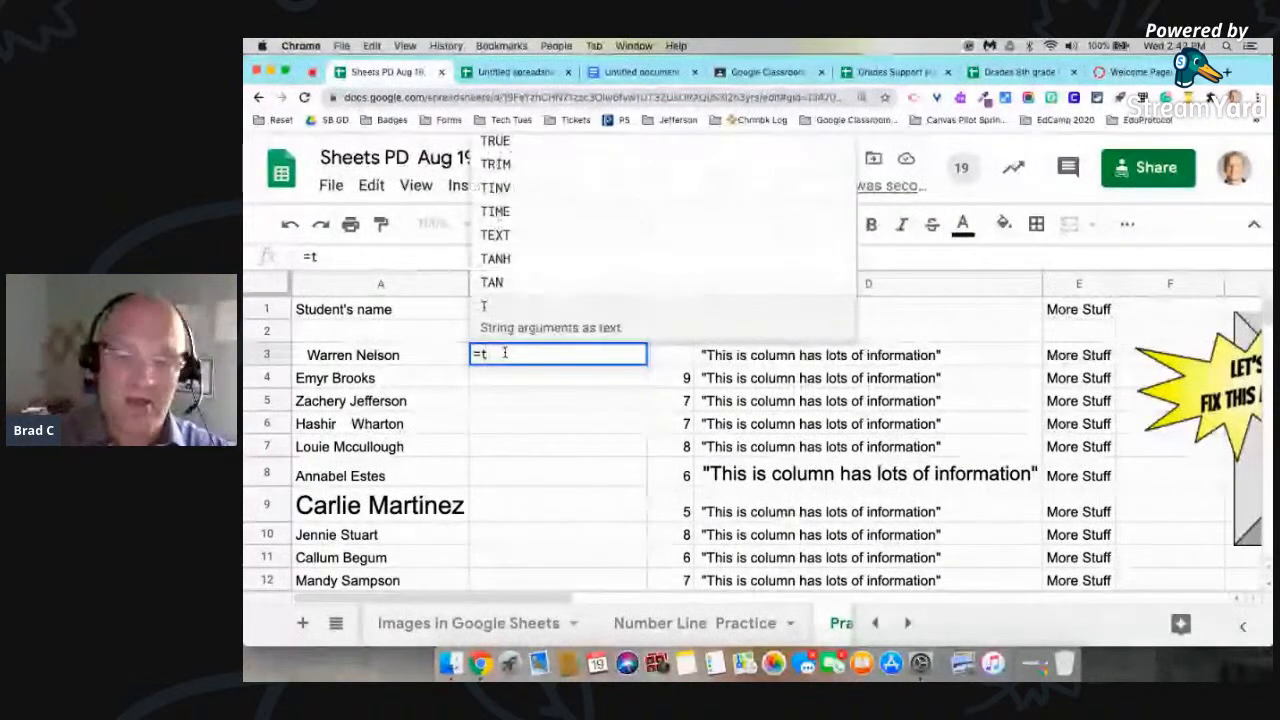
pyautogui.write('rim(')
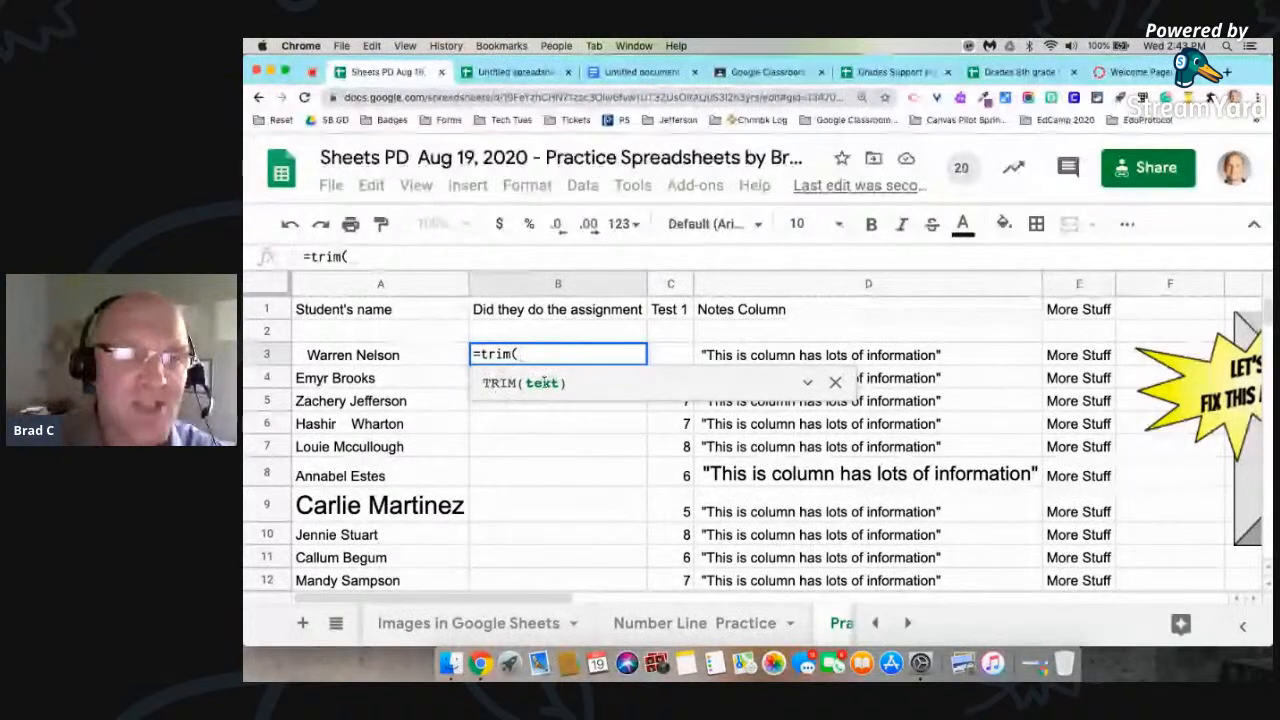
pyautogui.click(343, 354)
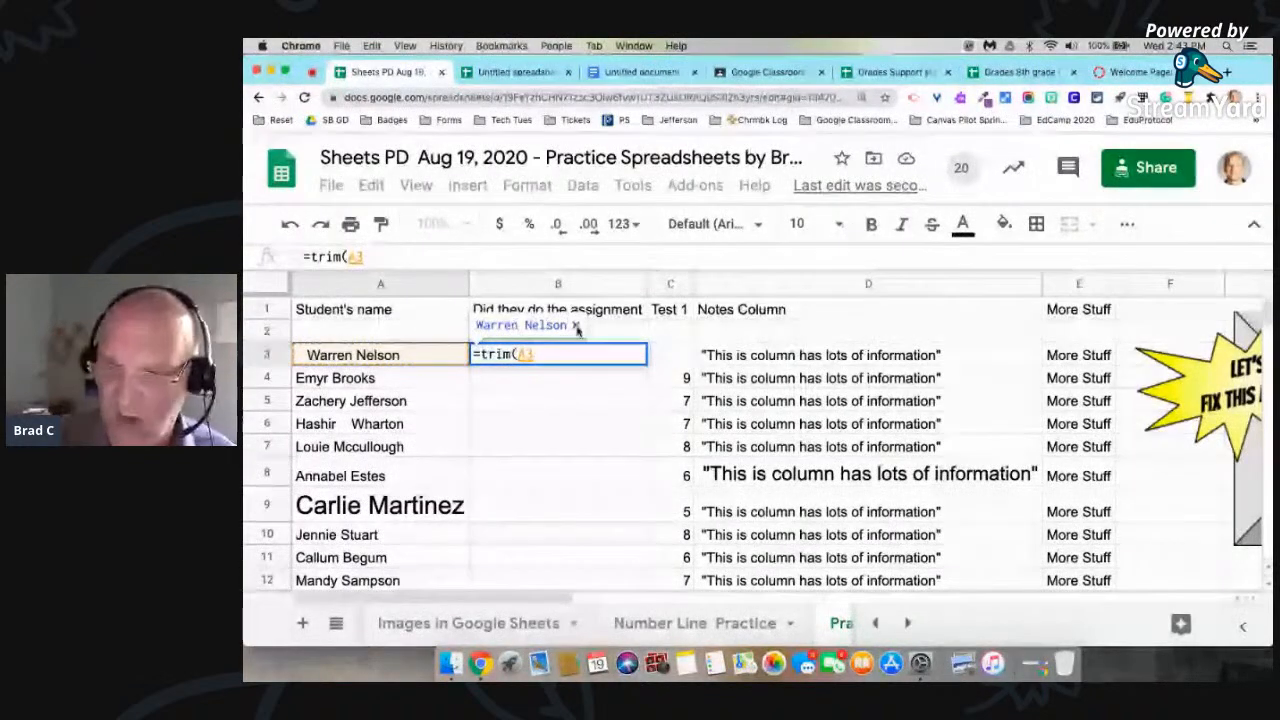
pyautogui.press('Return')
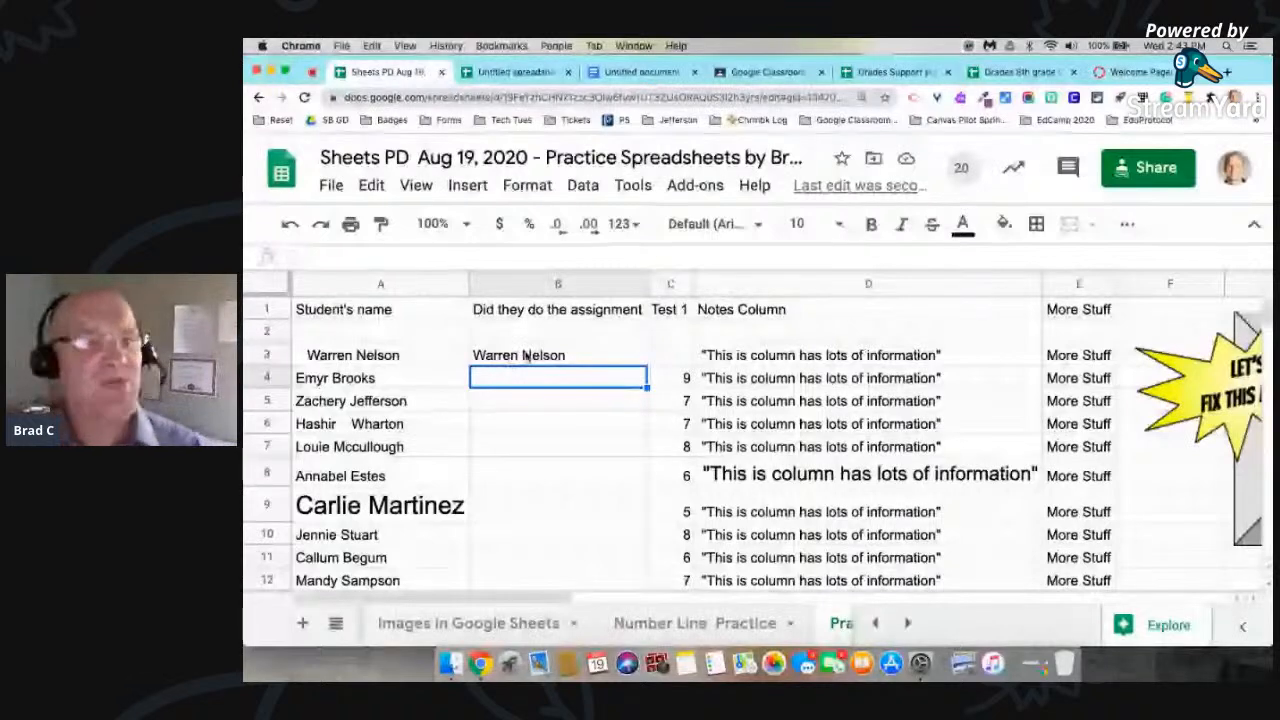
# Step: Fill the TRIM formula from B3 down to B22 and check the copied formula in B9
pyautogui.click(580, 355)
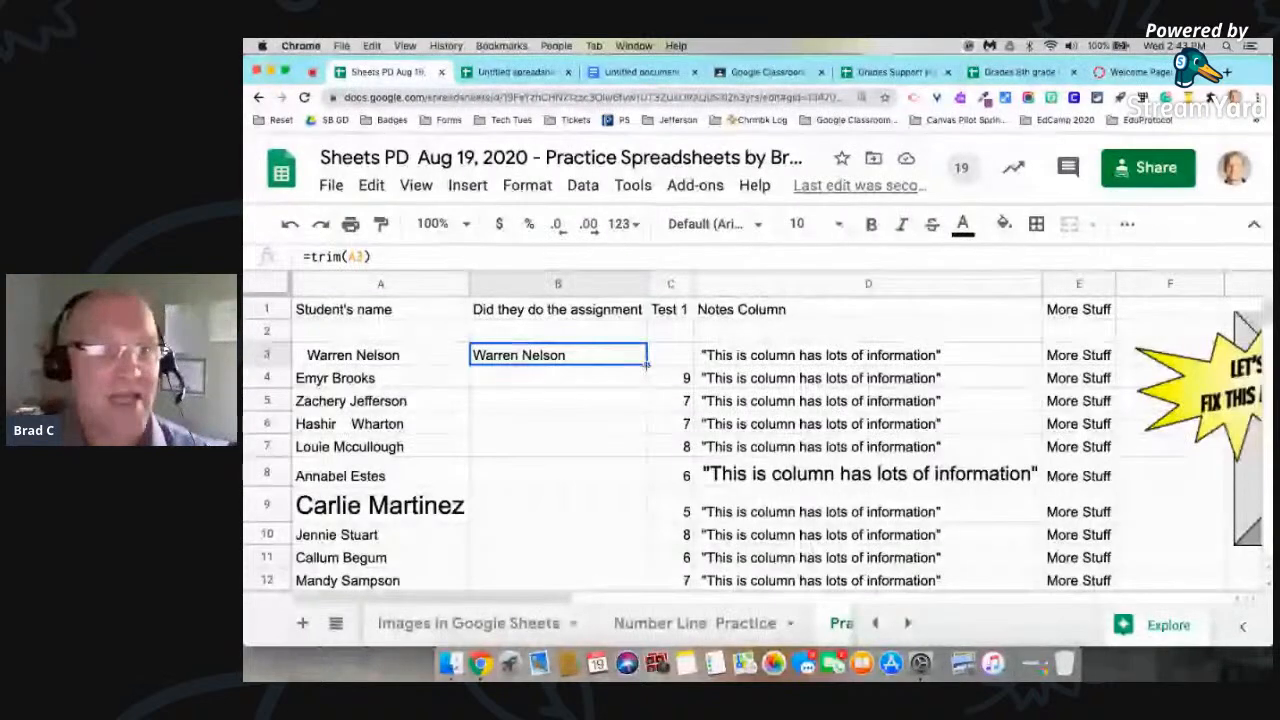
pyautogui.moveTo(647, 366); pyautogui.dragTo(614, 471)
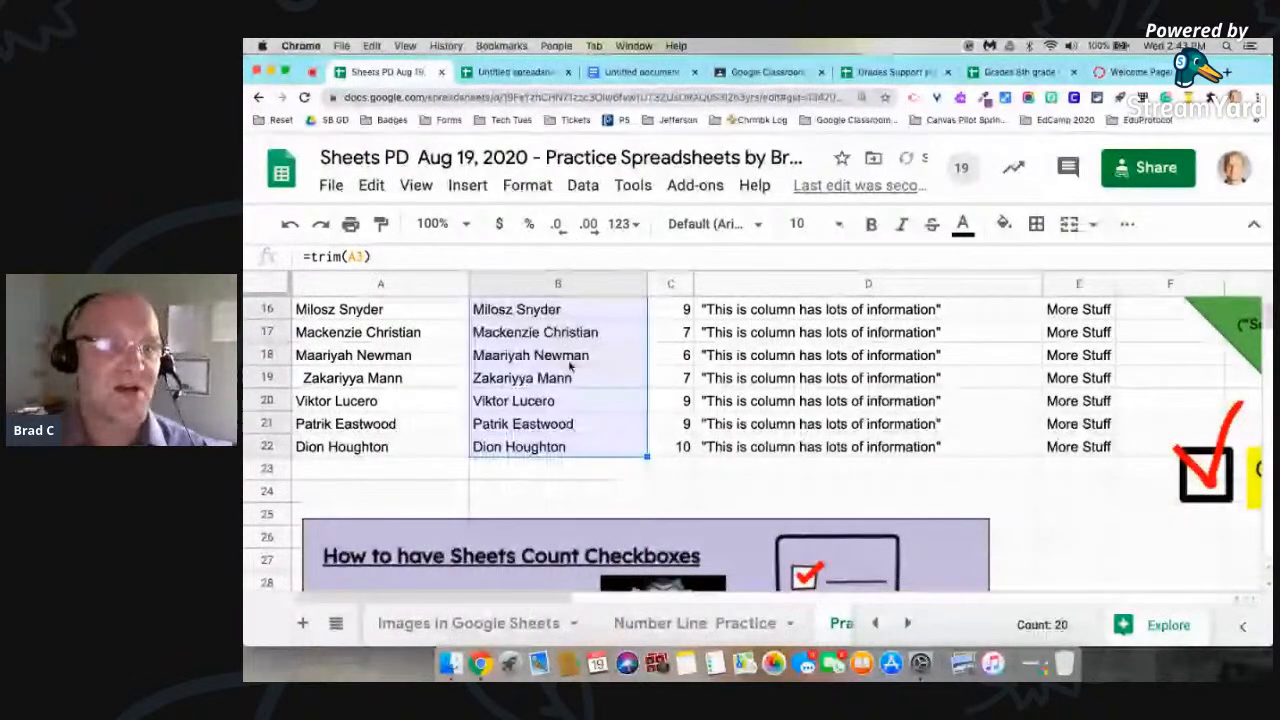
pyautogui.scroll(3, 570, 367)
pyautogui.scroll(2, 570, 367)
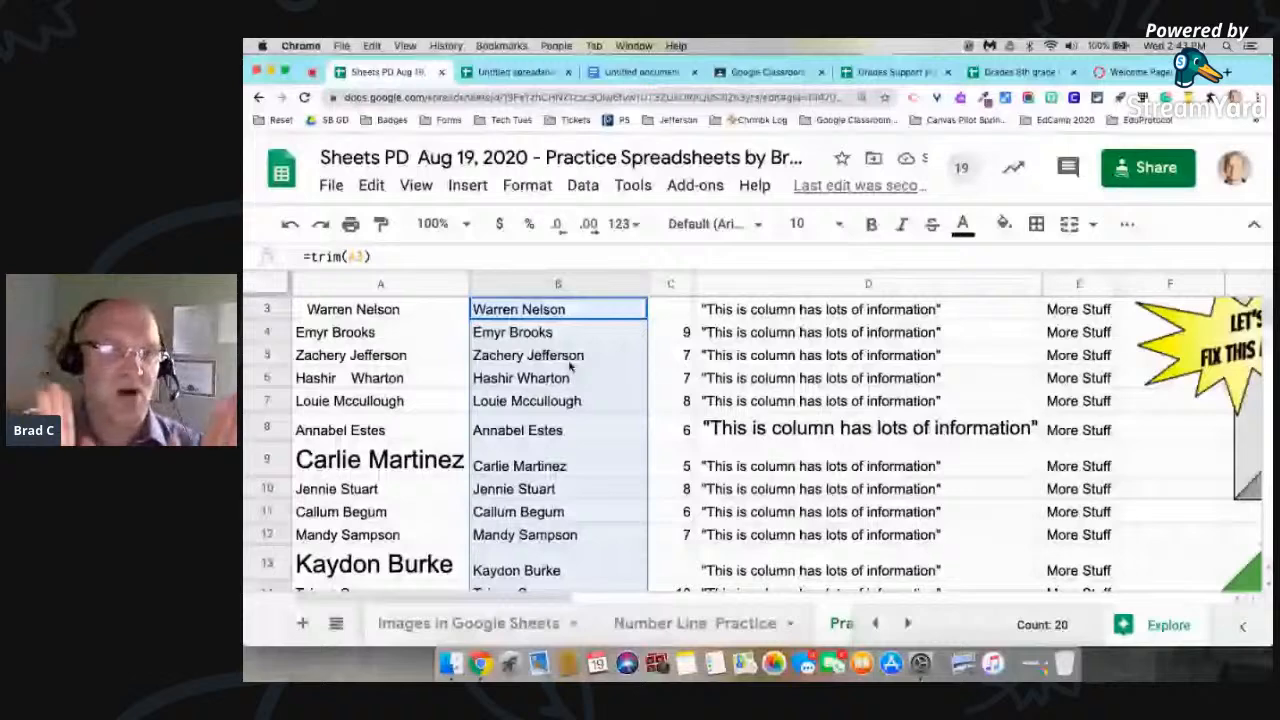
pyautogui.scroll(1, 570, 367)
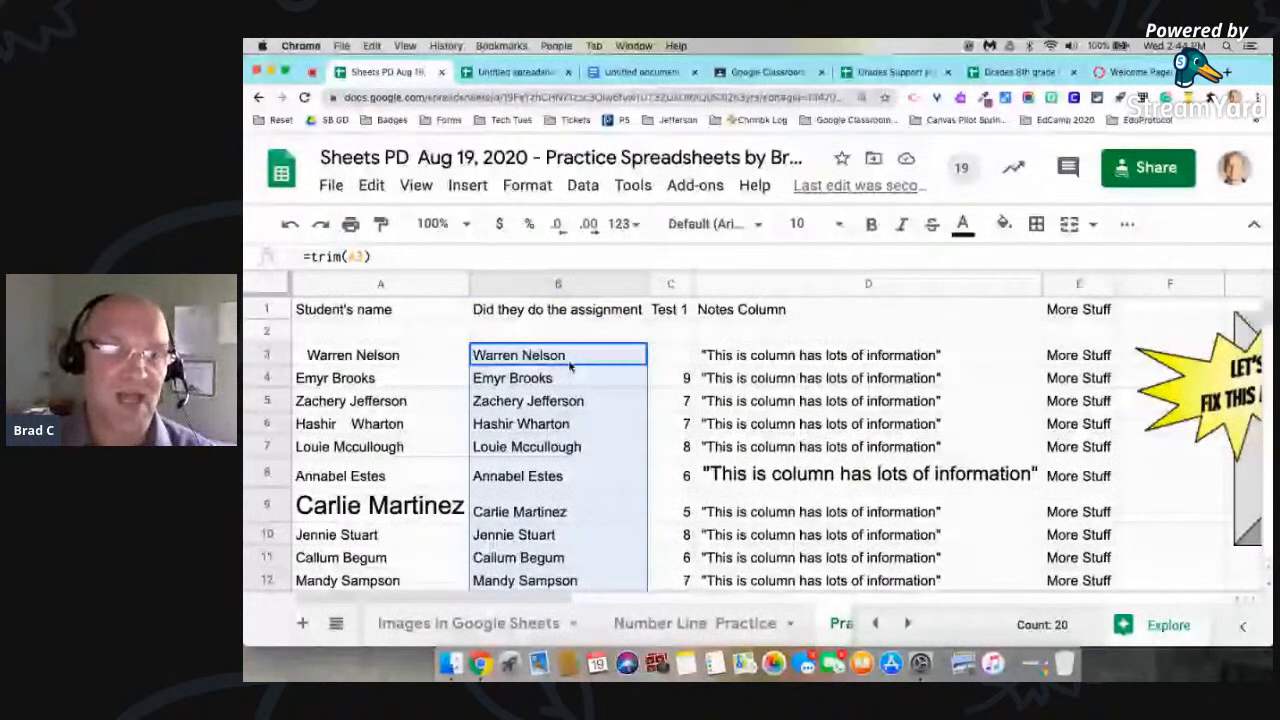
pyautogui.click(537, 512)
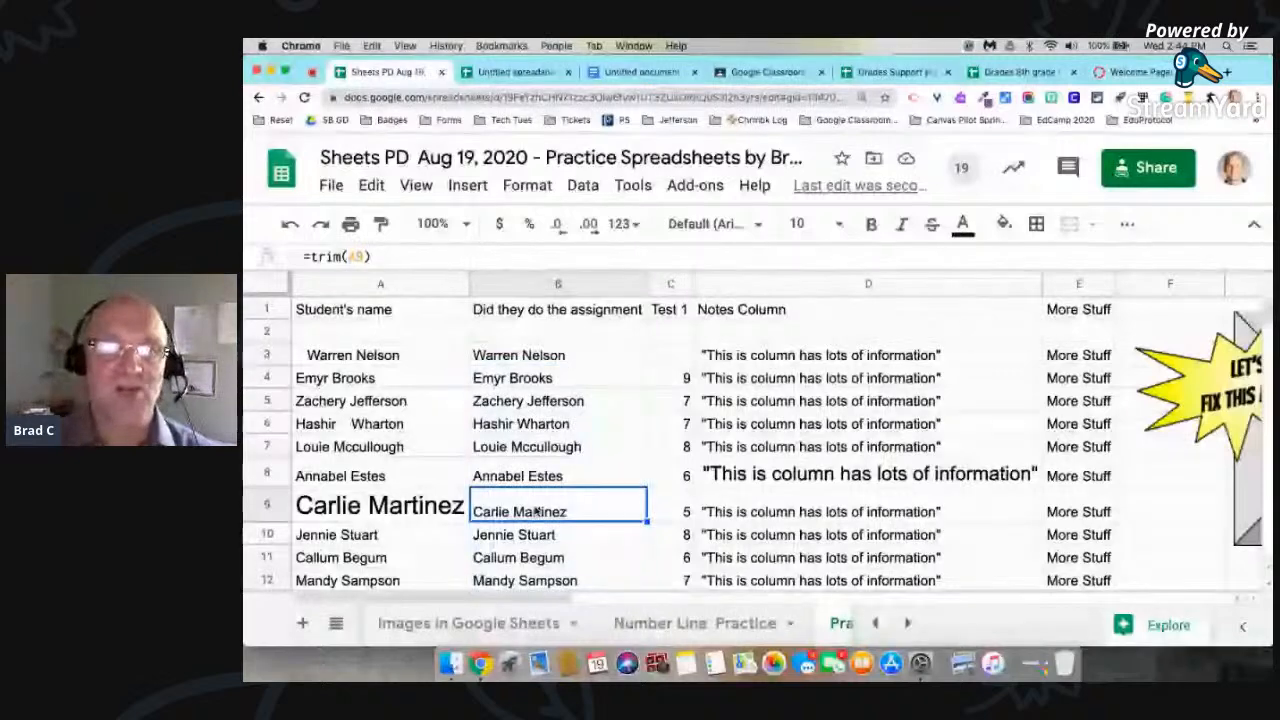
# Step: Insert an empty column directly before the Test 1 column
pyautogui.scroll(-1, 537, 512)
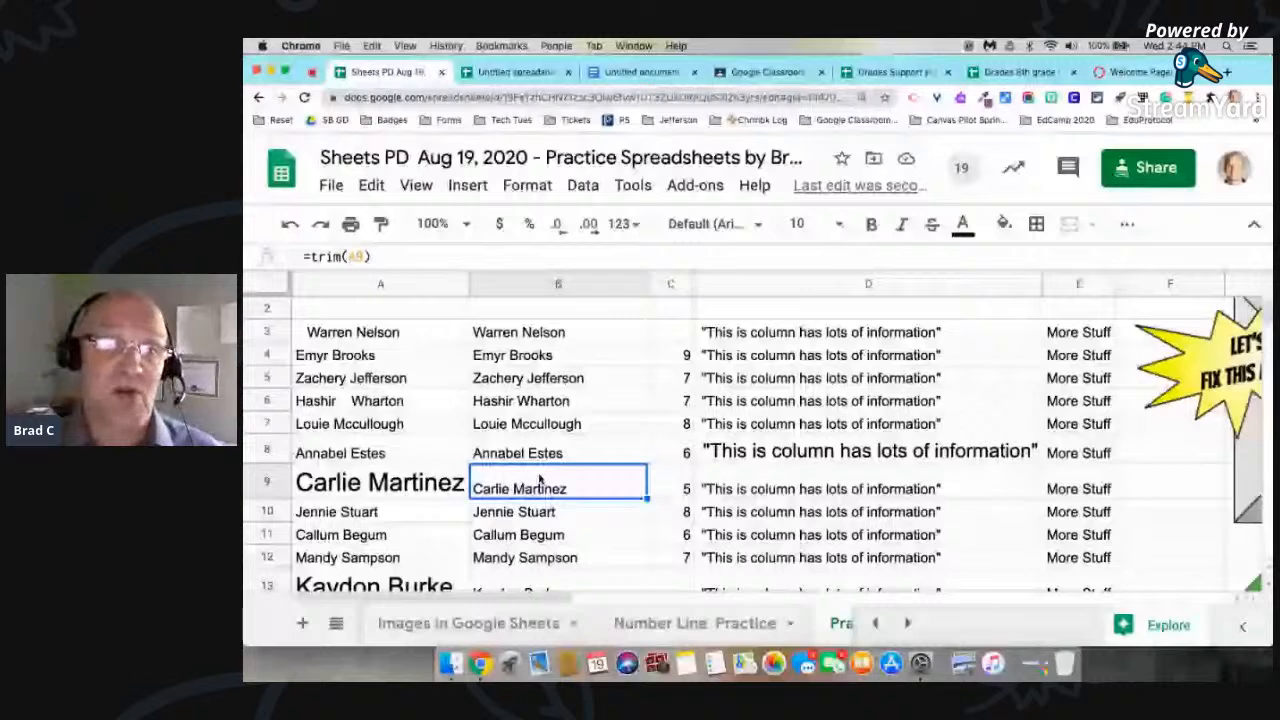
pyautogui.click(670, 284)
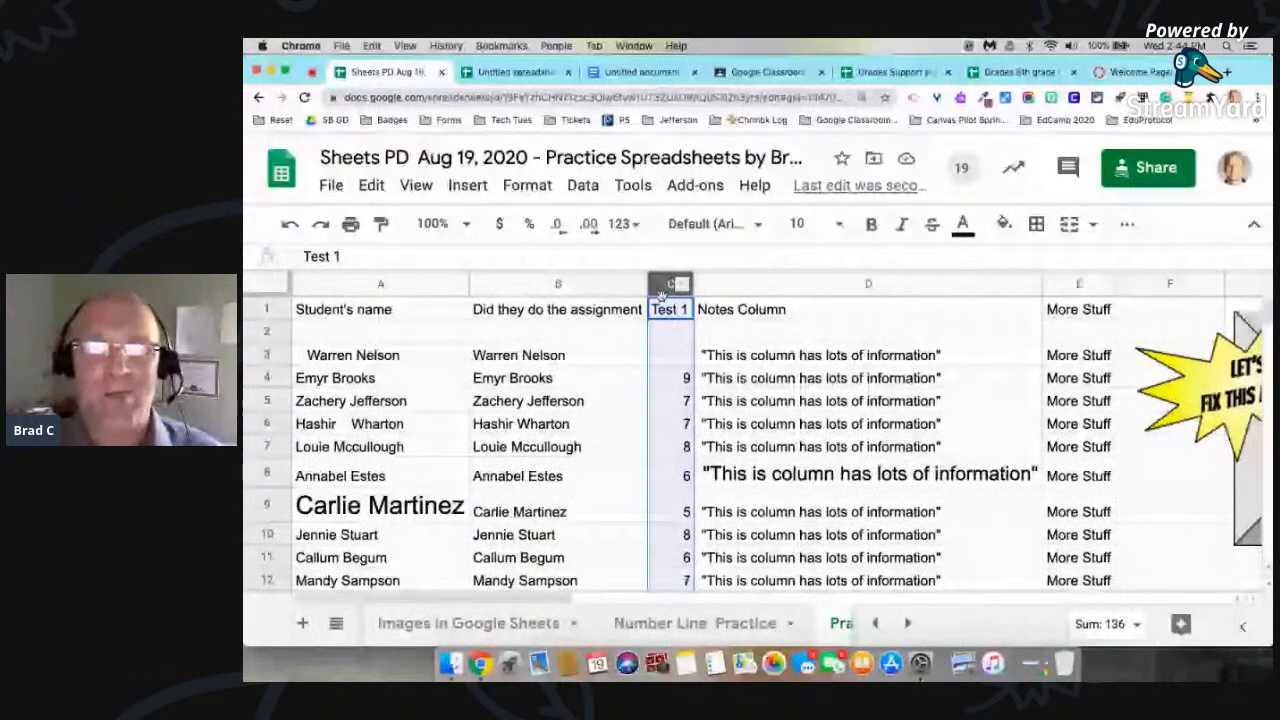
pyautogui.click(679, 361)
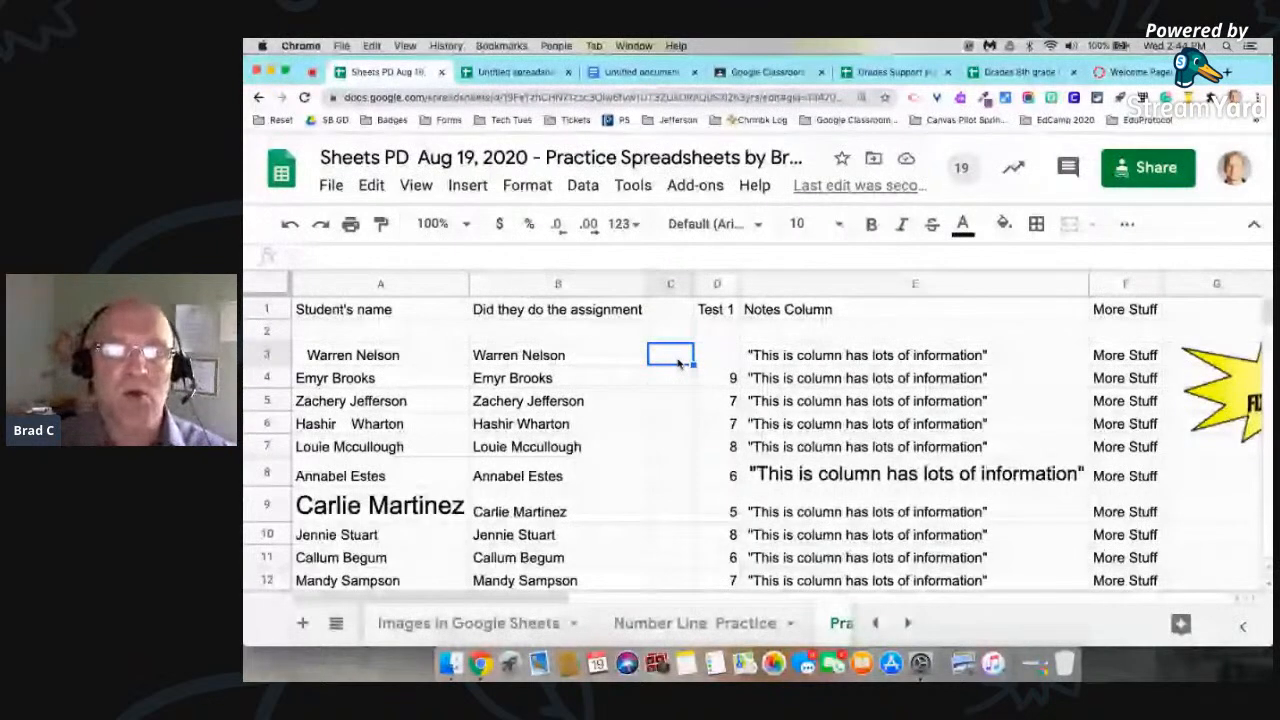
# Step: Split the trimmed names in B3:B22 into separate first-name and last-name columns, using Space as the separator
pyautogui.click(540, 356)
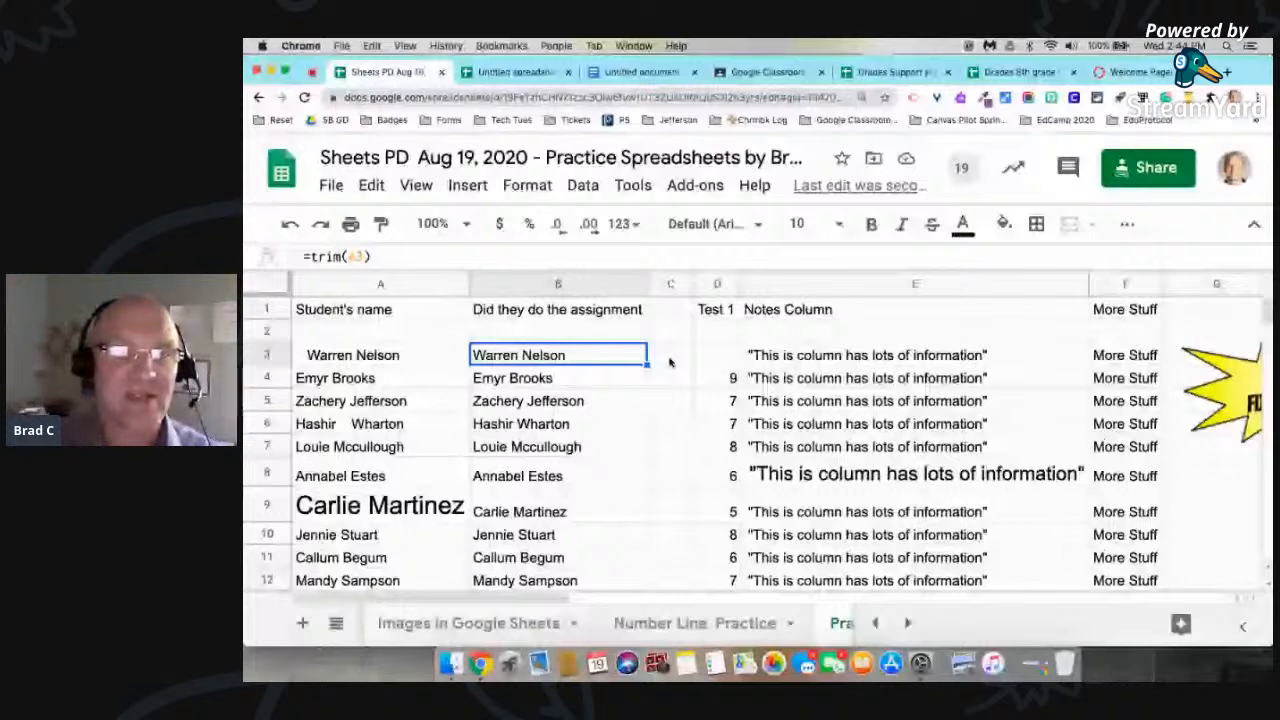
pyautogui.moveTo(610, 358); pyautogui.dragTo(594, 405)
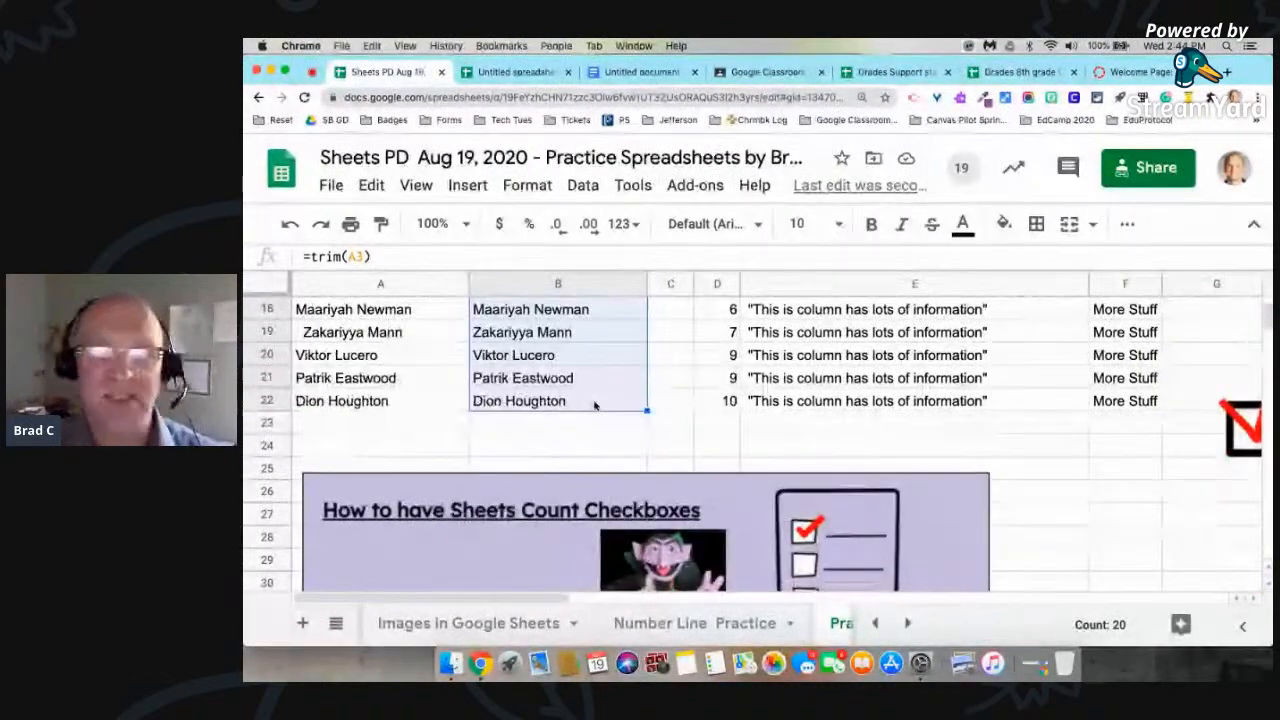
pyautogui.scroll(3, 594, 405)
pyautogui.scroll(4, 594, 405)
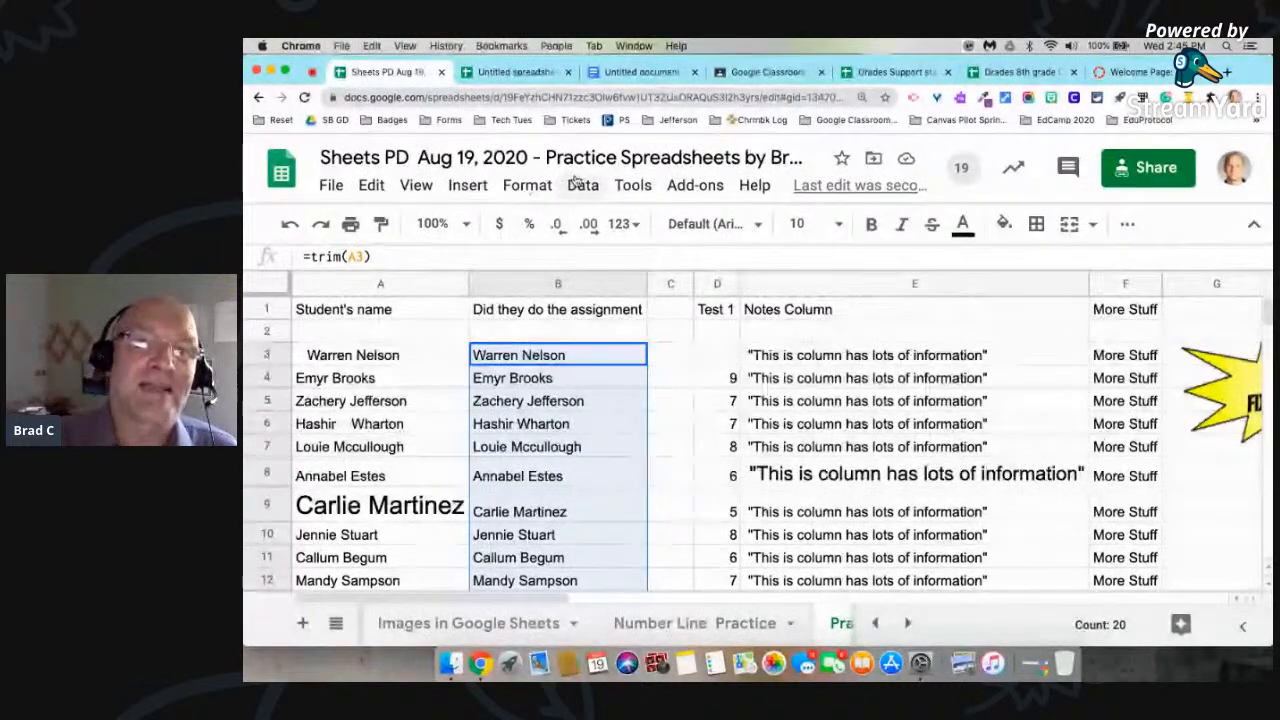
pyautogui.click(583, 185)
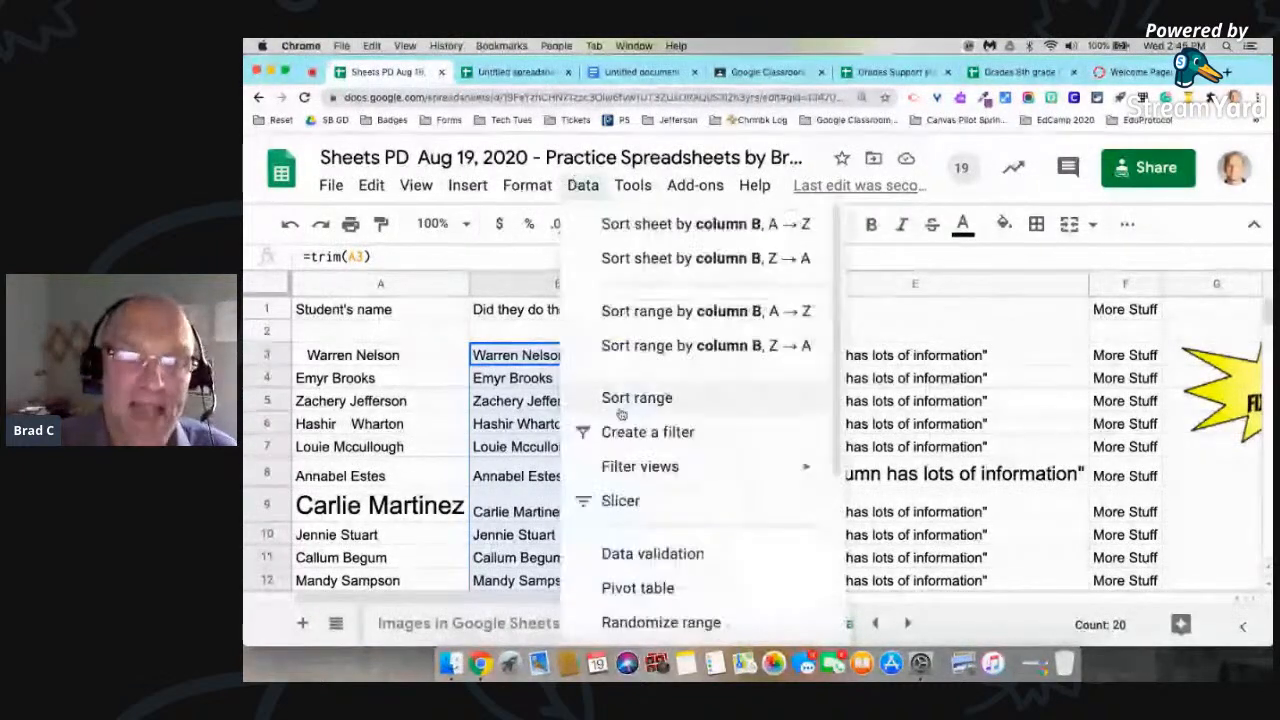
pyautogui.scroll(-4, 622, 415)
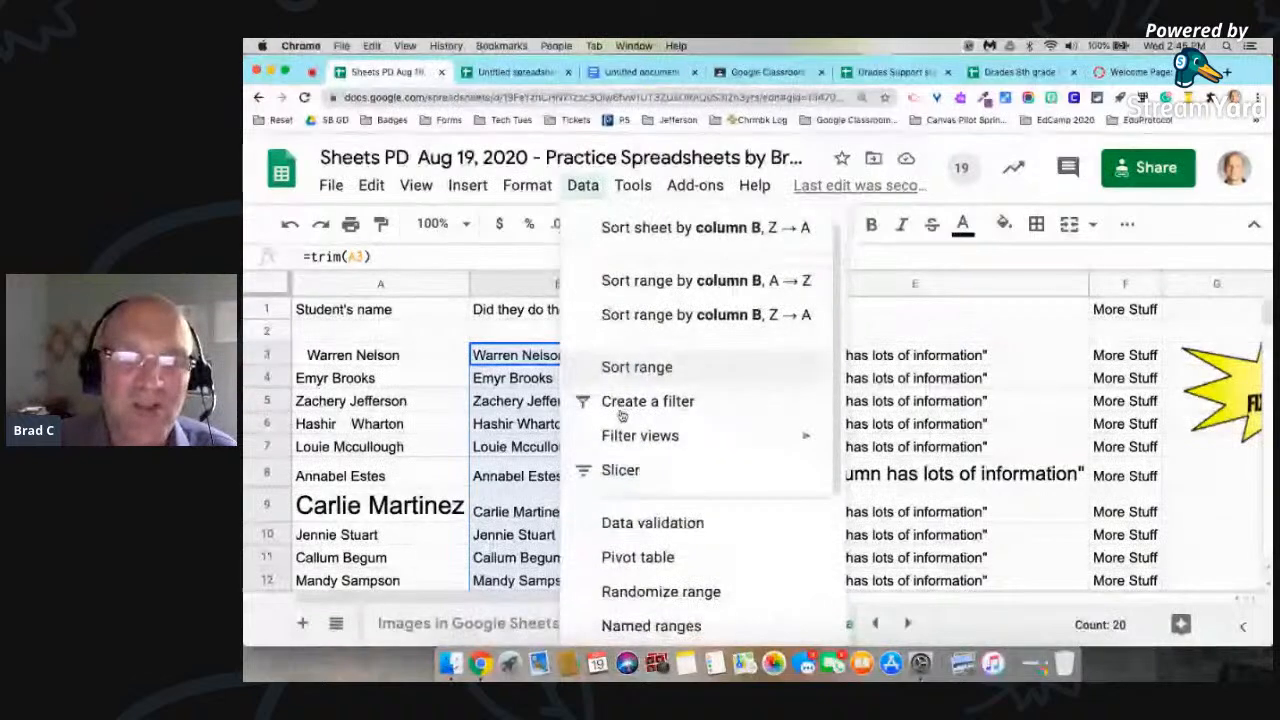
pyautogui.scroll(-4, 622, 415)
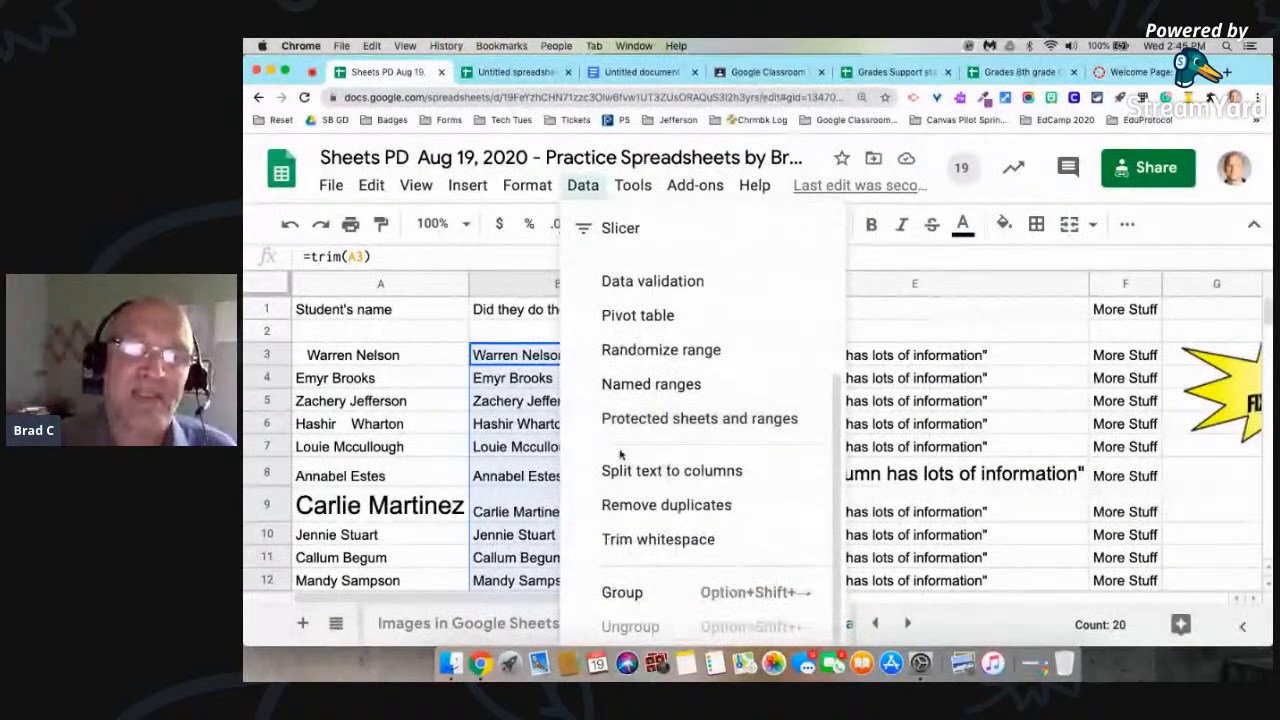
pyautogui.click(671, 471)
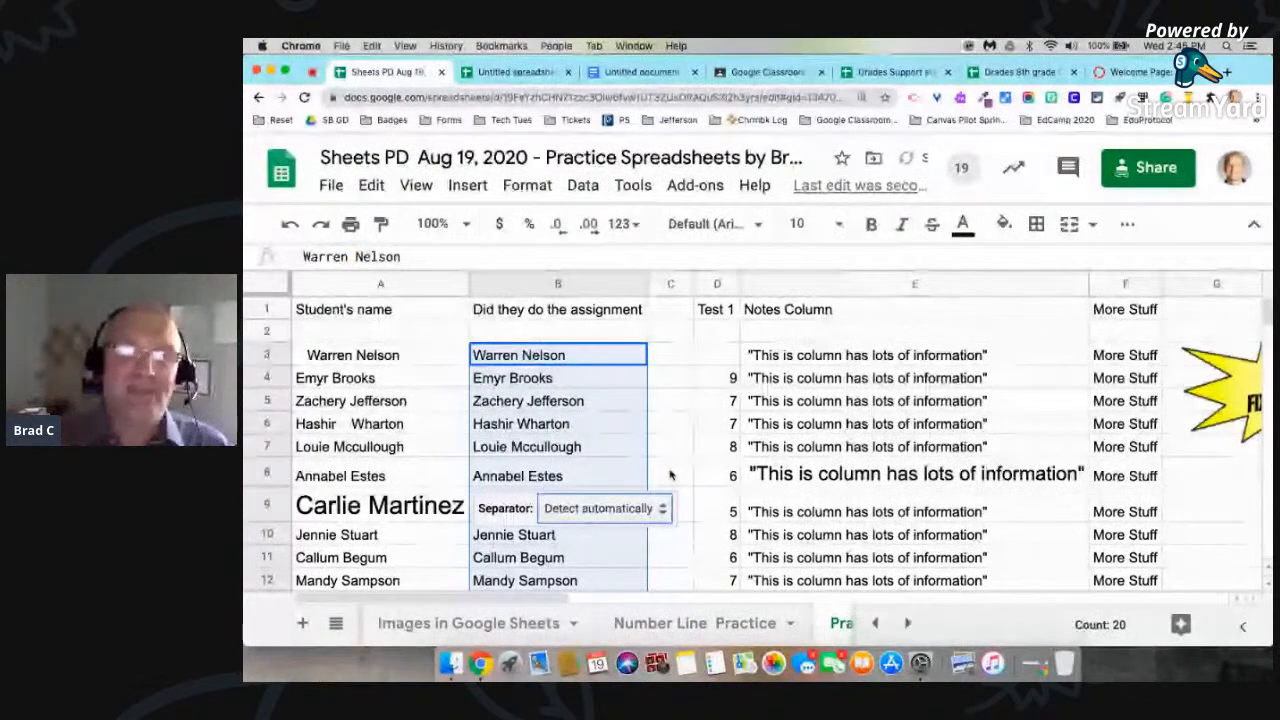
pyautogui.click(590, 509)
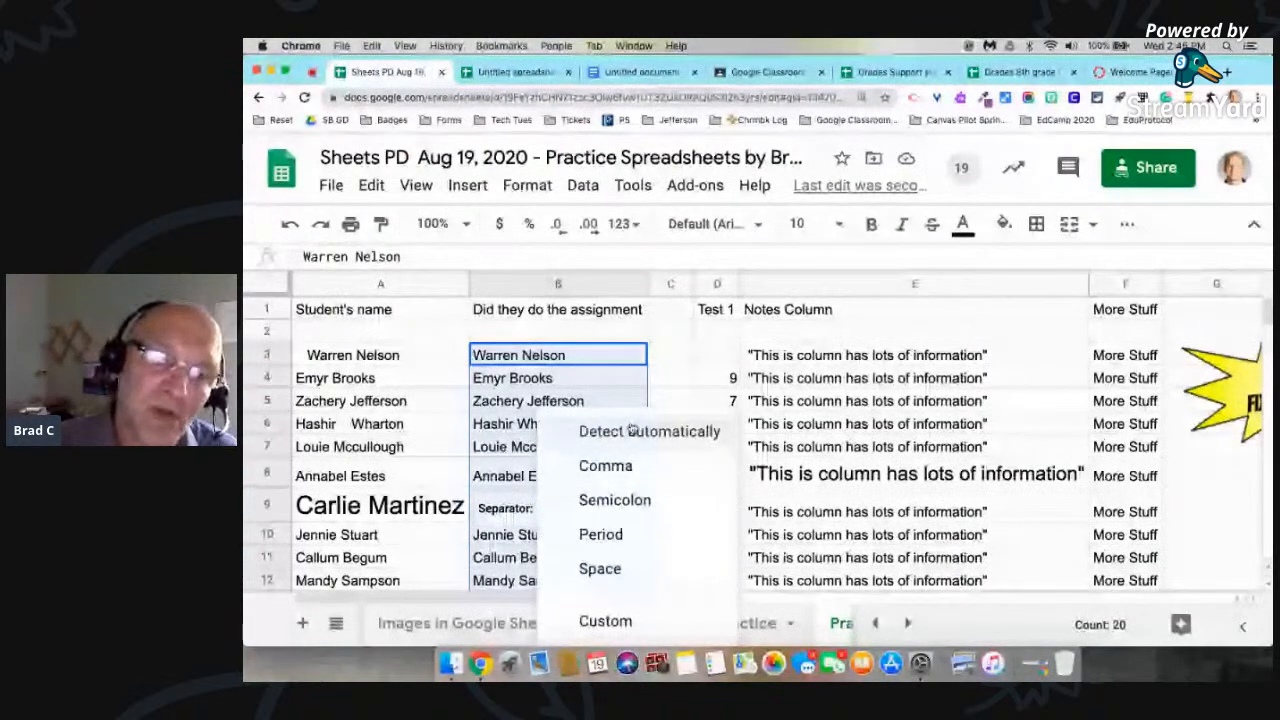
pyautogui.click(603, 568)
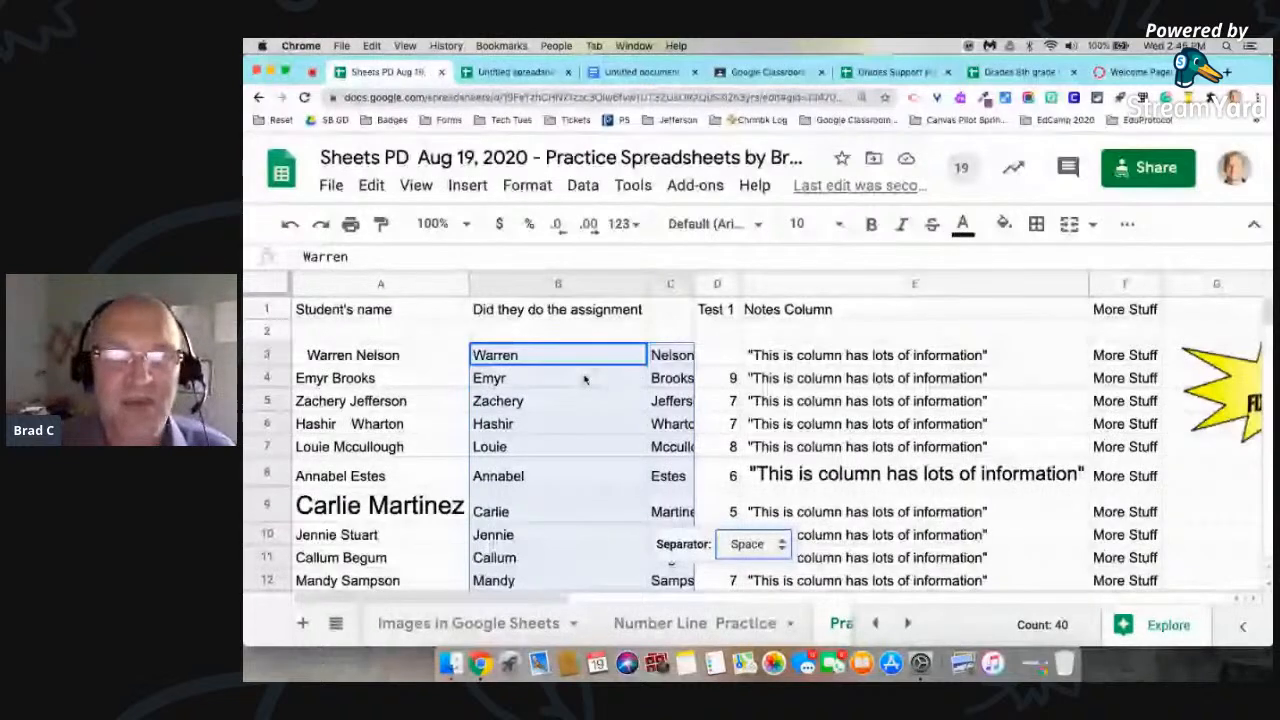
# Step: Autofit column C to the width of the split-off last names
pyautogui.doubleClick(690, 284)
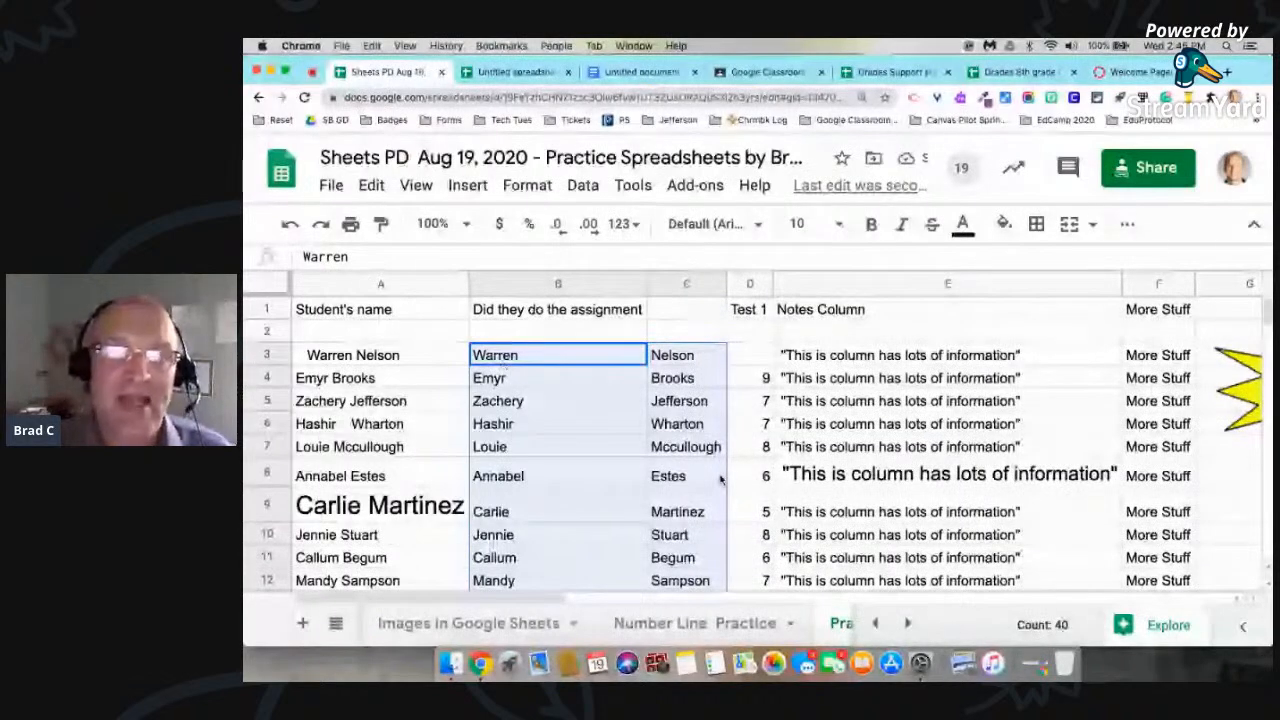
pyautogui.click(690, 334)
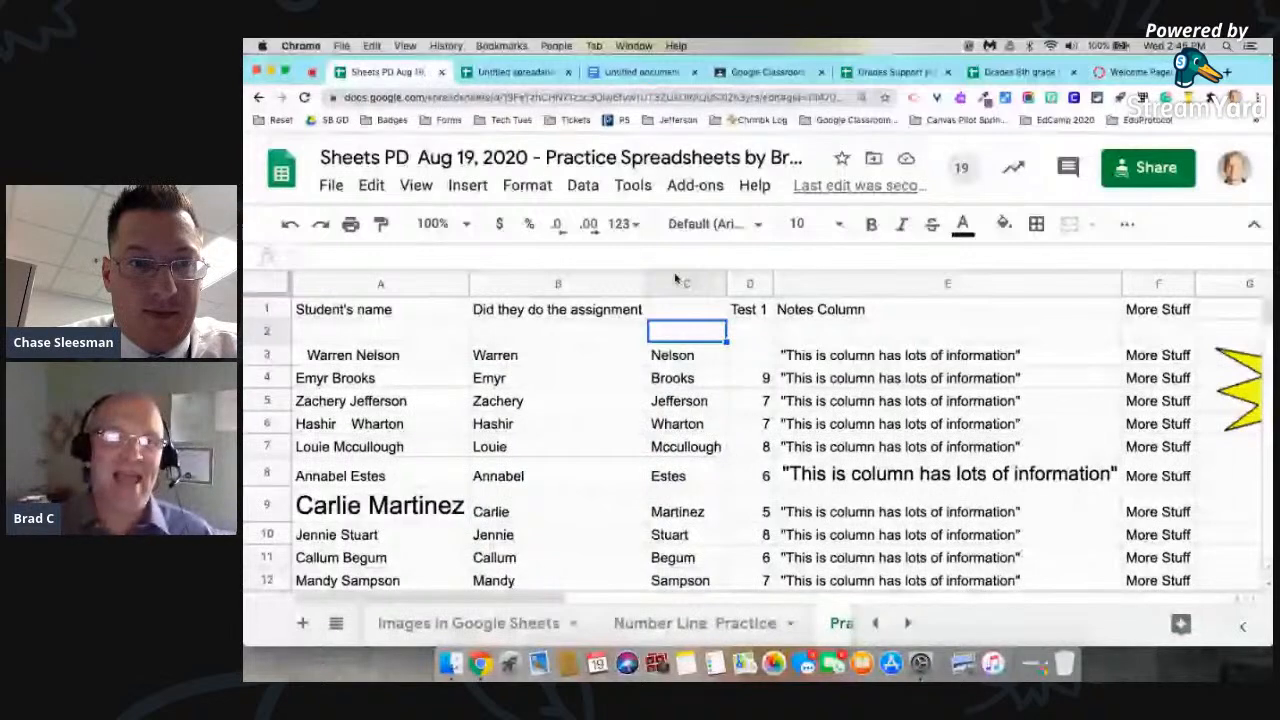
pyautogui.scroll(-3, 620, 486)
pyautogui.scroll(3, 620, 486)
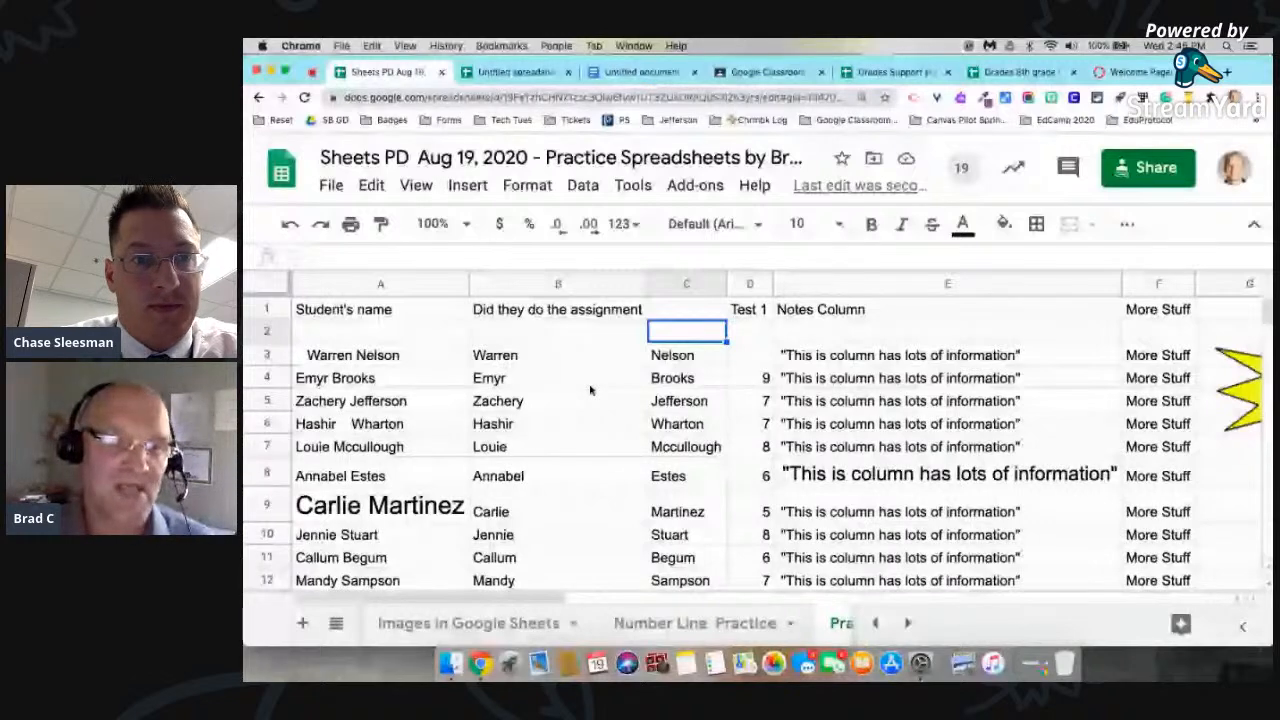
# Step: Undo the column C autofit and the split of the student names
pyautogui.press('super+z')
pyautogui.scroll(-2, 572, 376)
pyautogui.hscroll(2, 572, 376)
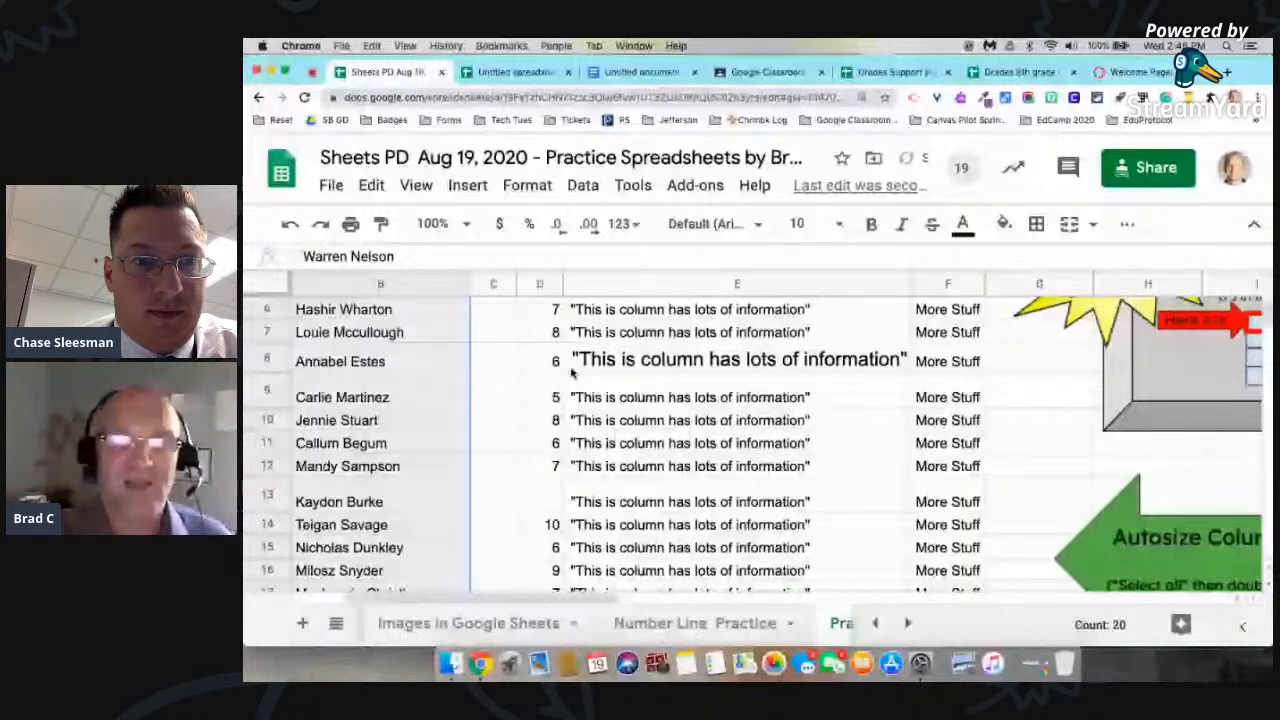
pyautogui.scroll(3, 572, 372)
pyautogui.hscroll(-2, 620, 365)
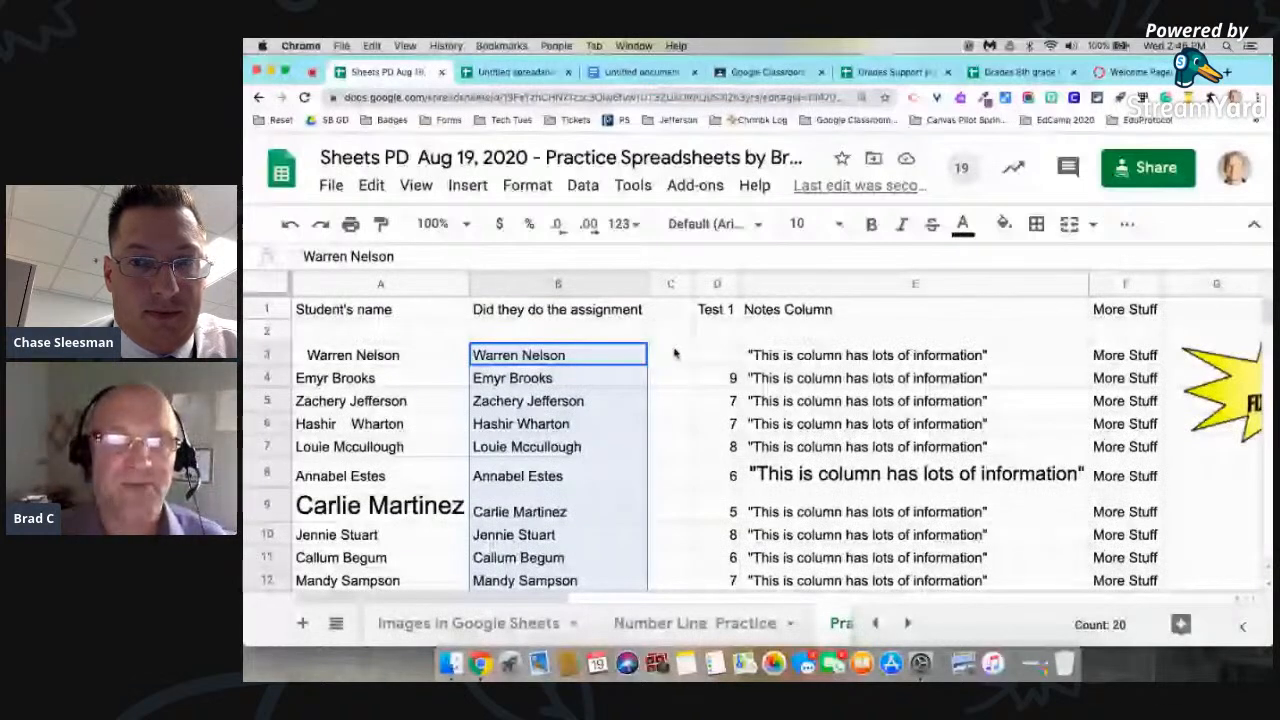
# Step: Split the names in B3:B22 into columns with Space as the separator, and autofit column C to the last names
pyautogui.click(583, 186)
pyautogui.scroll(-3, 634, 423)
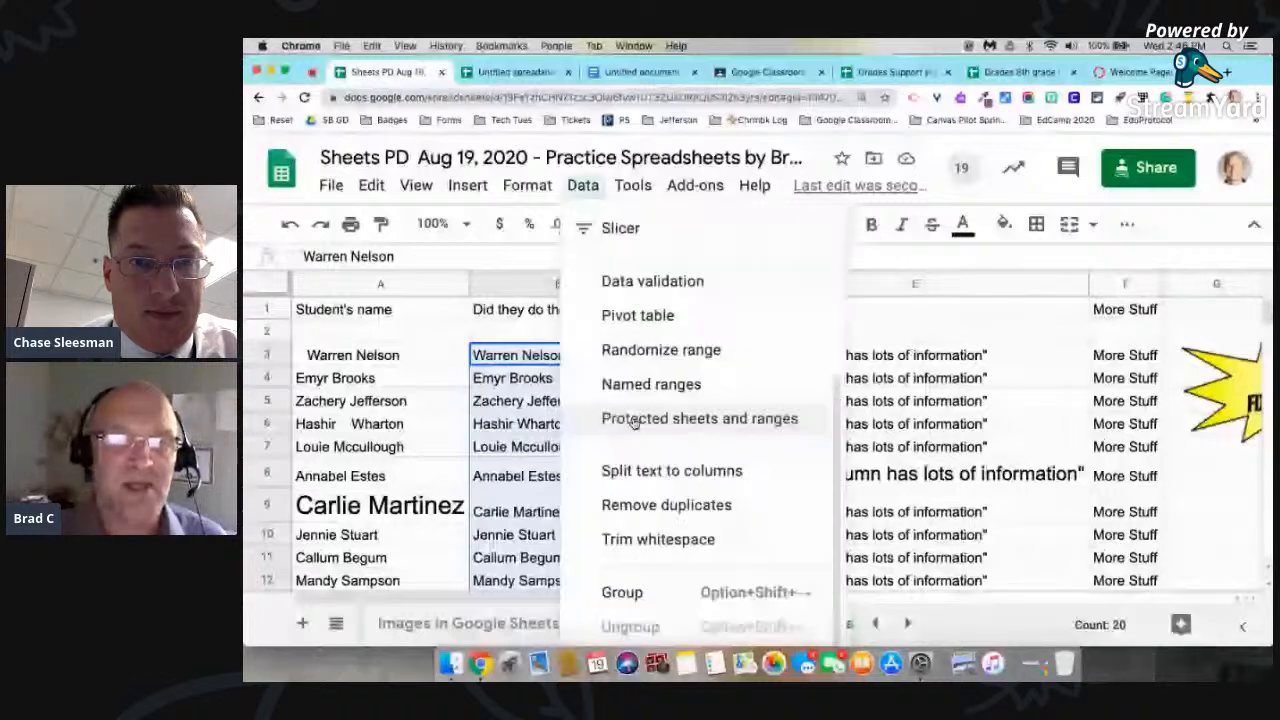
pyautogui.click(708, 474)
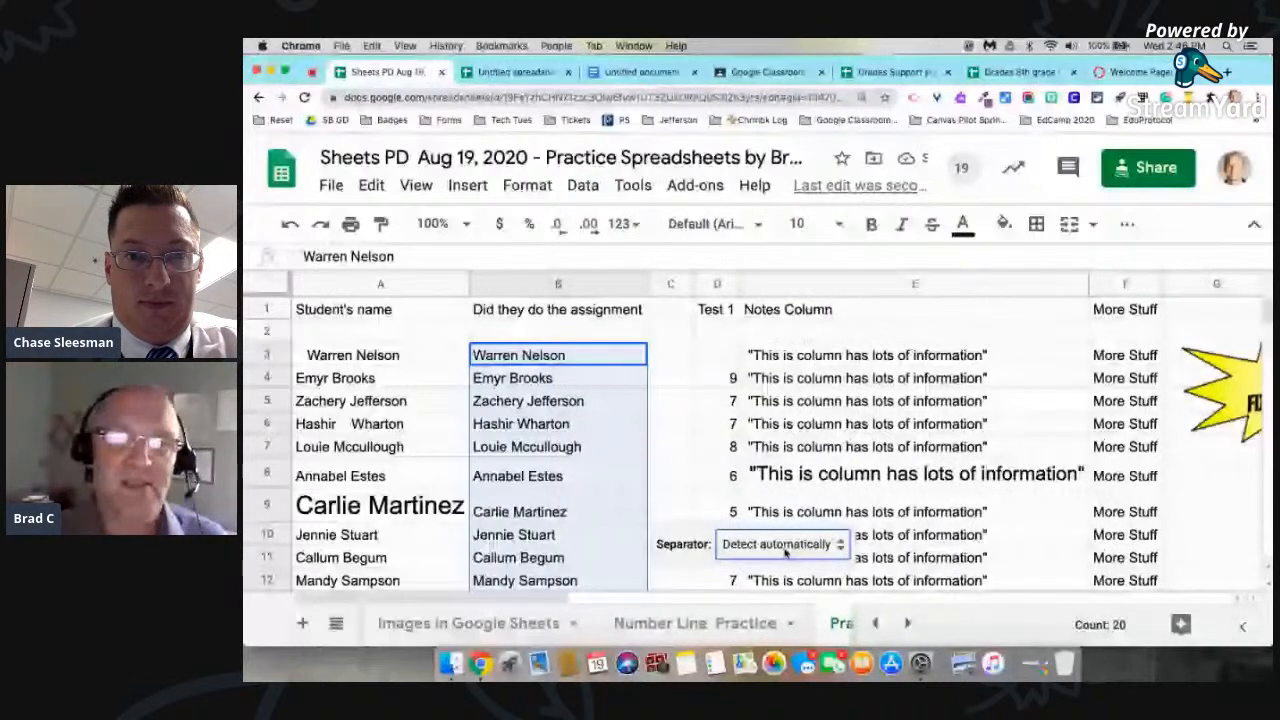
pyautogui.click(785, 552)
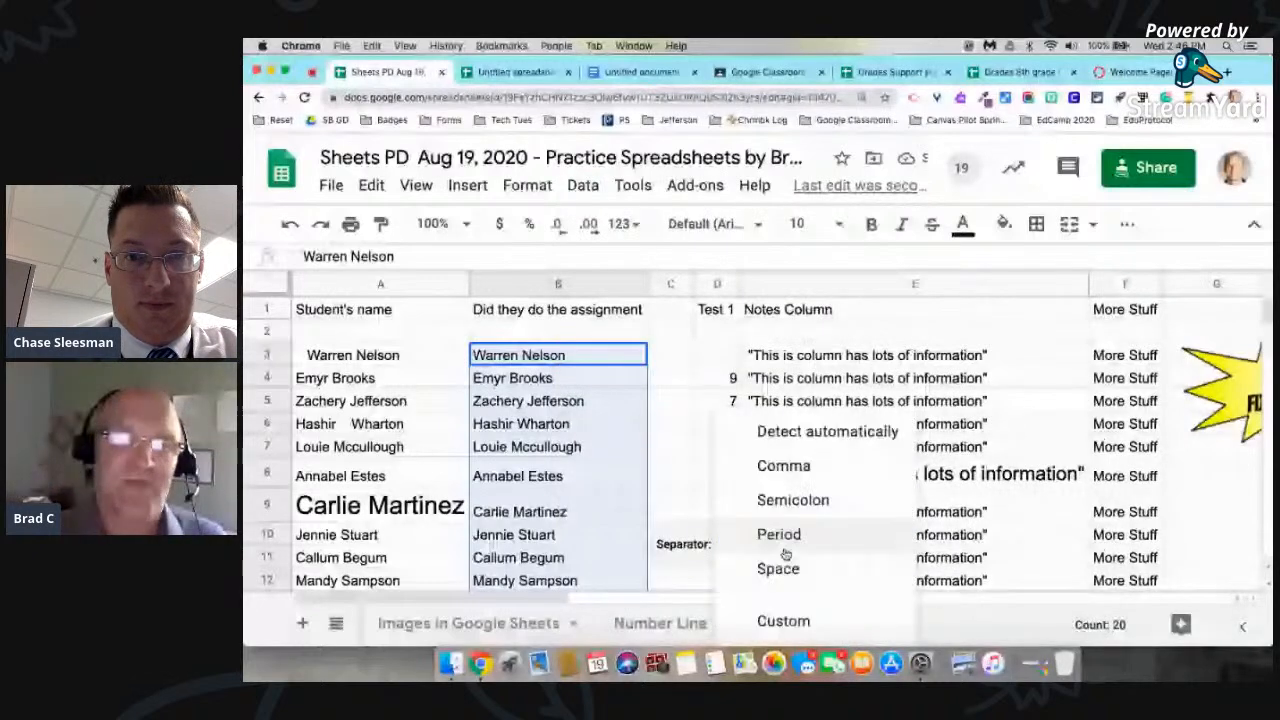
pyautogui.click(782, 566)
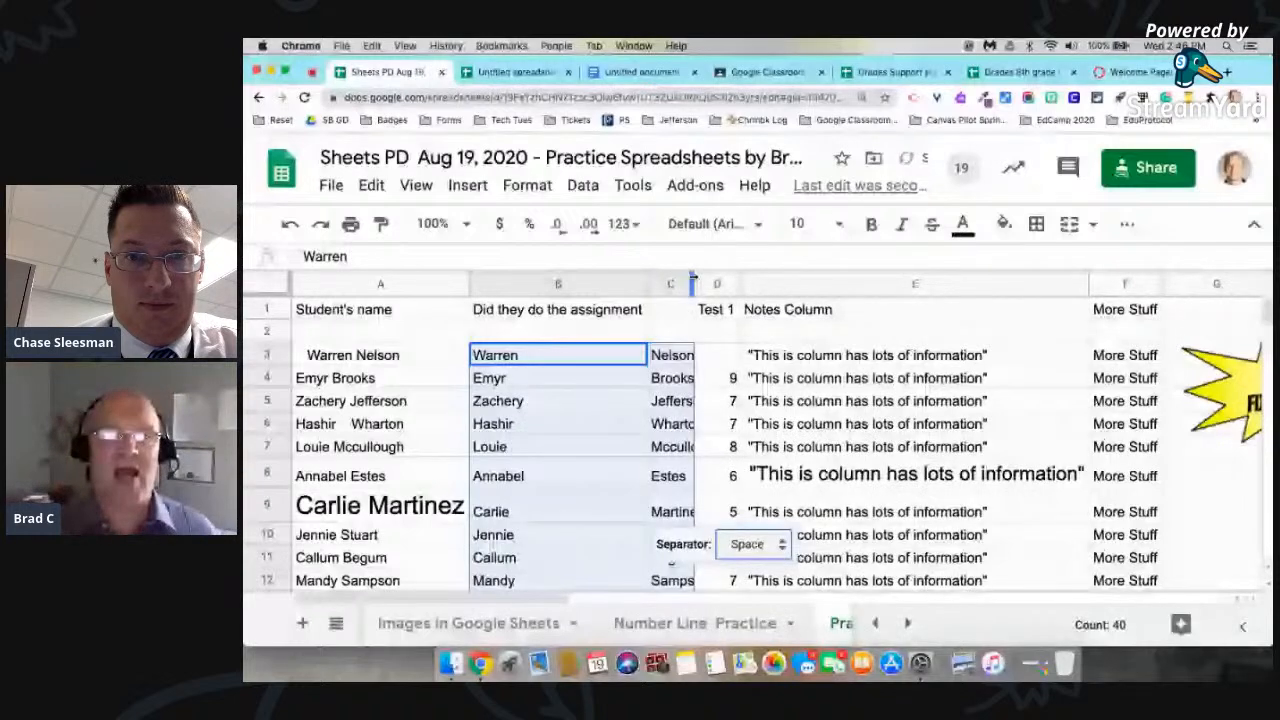
pyautogui.doubleClick(692, 284)
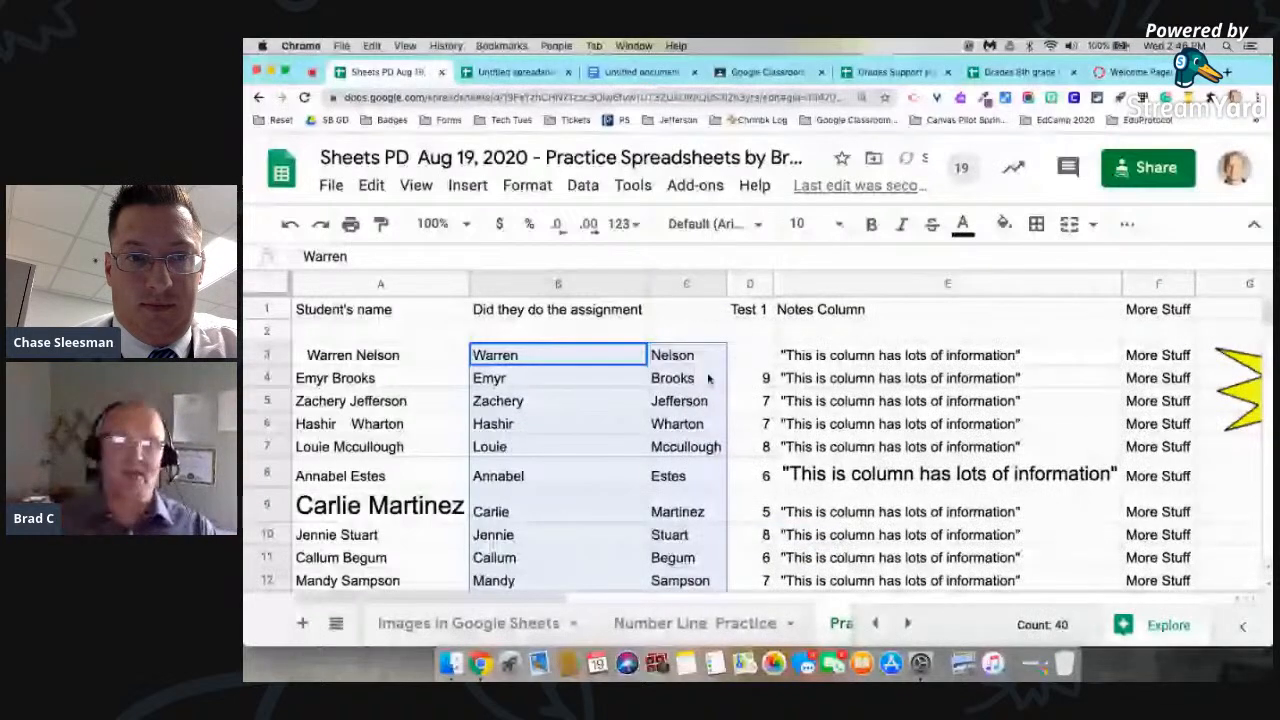
pyautogui.click(694, 333)
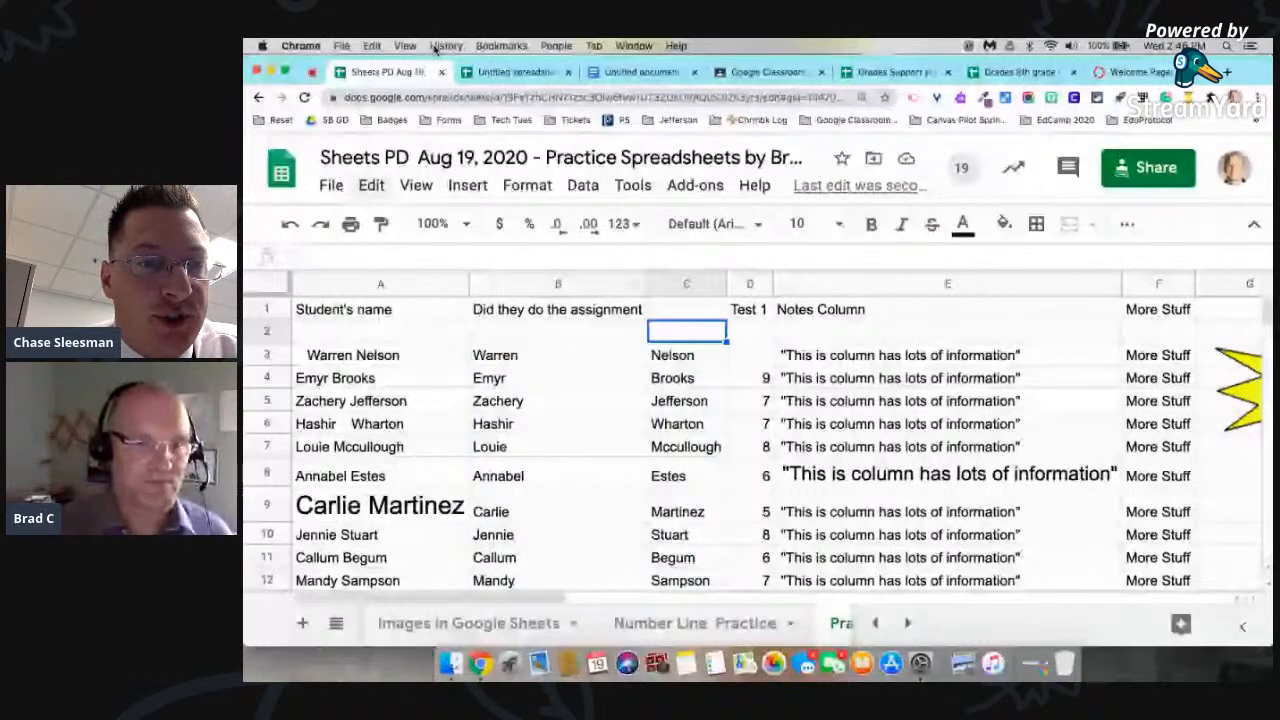
# Step: Check the Items Covered list in the Agenda spreadsheet, and return to the practice workbook
pyautogui.hotkey('ctrl', 'Right')
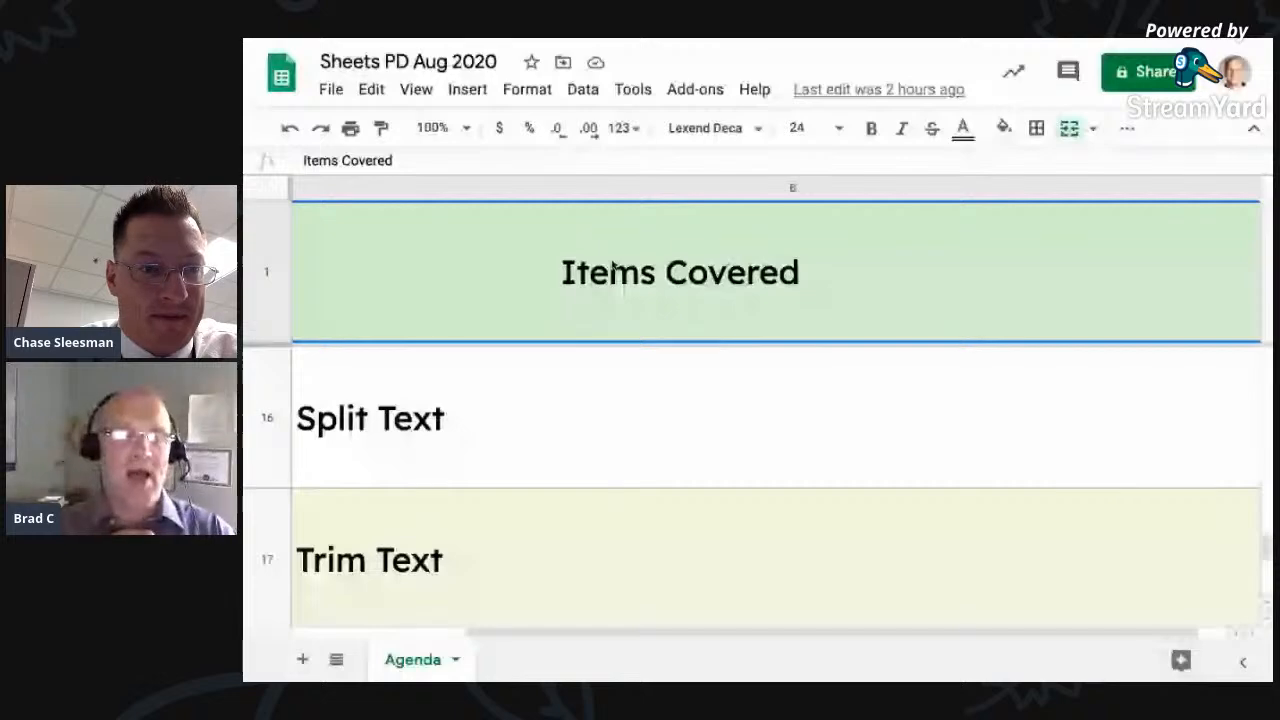
pyautogui.hotkey('ctrl', 'Left')
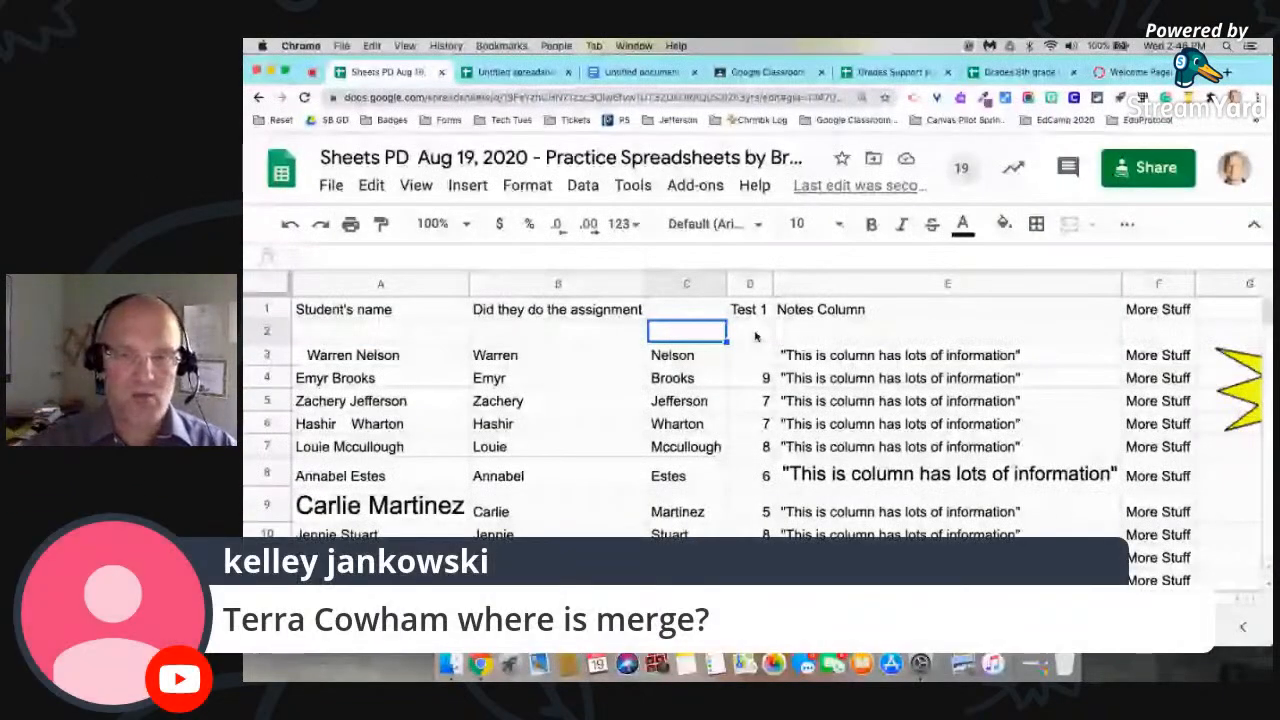
# Step: On the Blank Form sheet, insert an empty row above the weekday headings
pyautogui.click(652, 627)
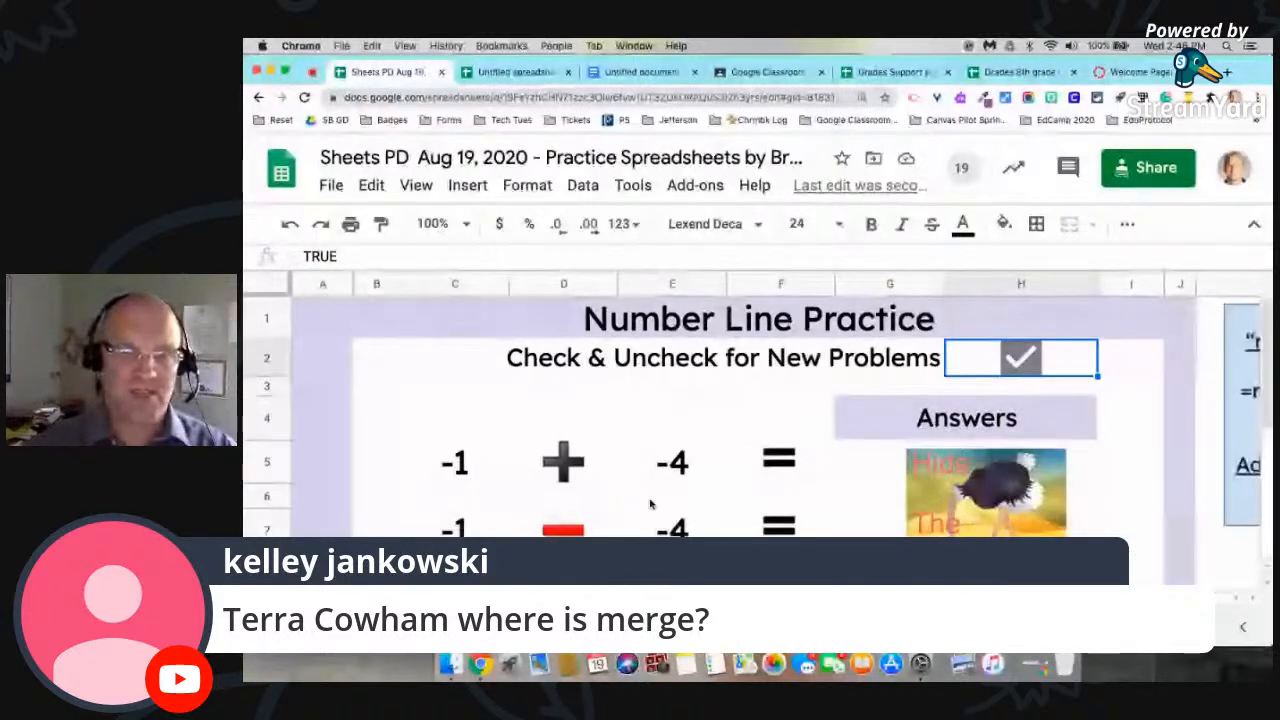
pyautogui.click(527, 623)
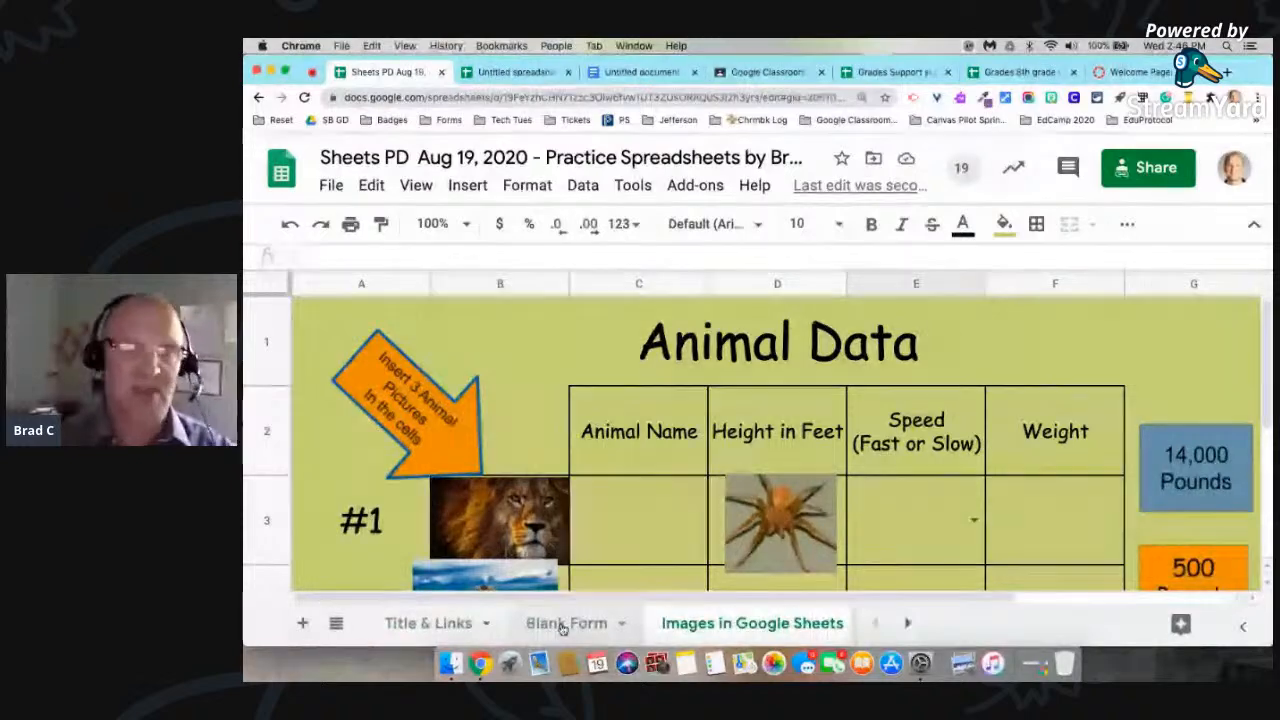
pyautogui.click(560, 623)
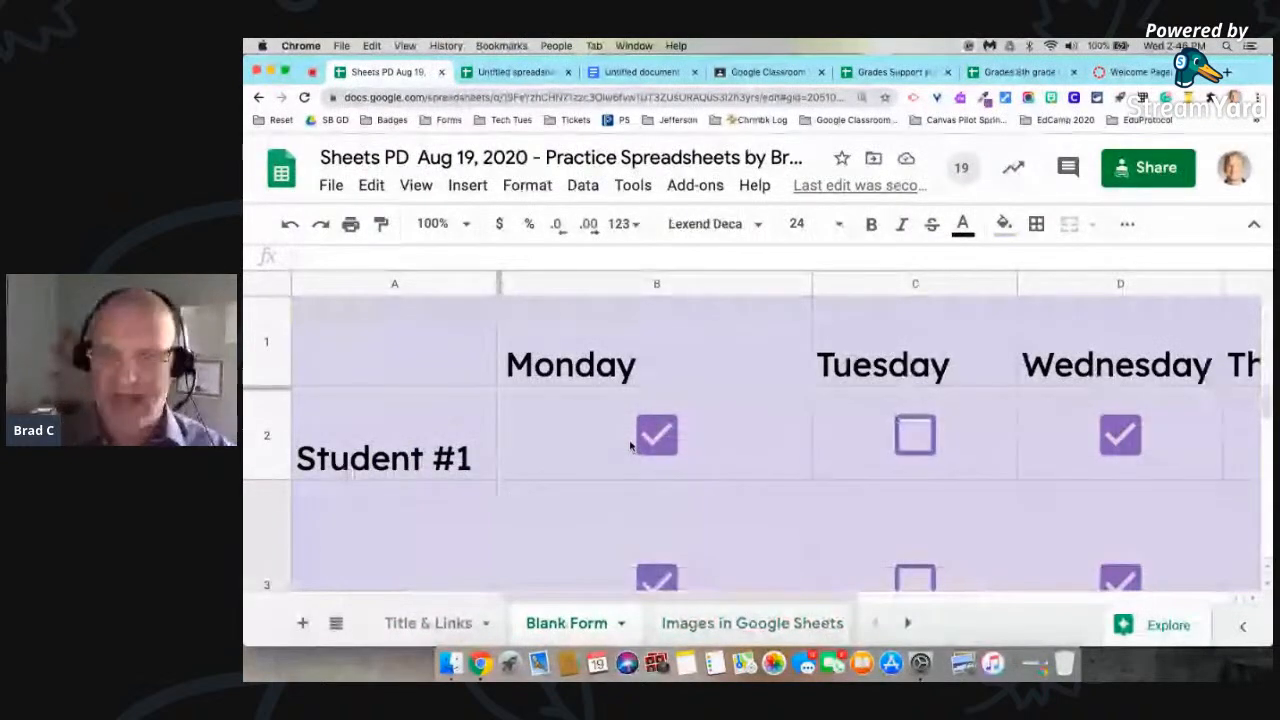
pyautogui.press('super+minus')
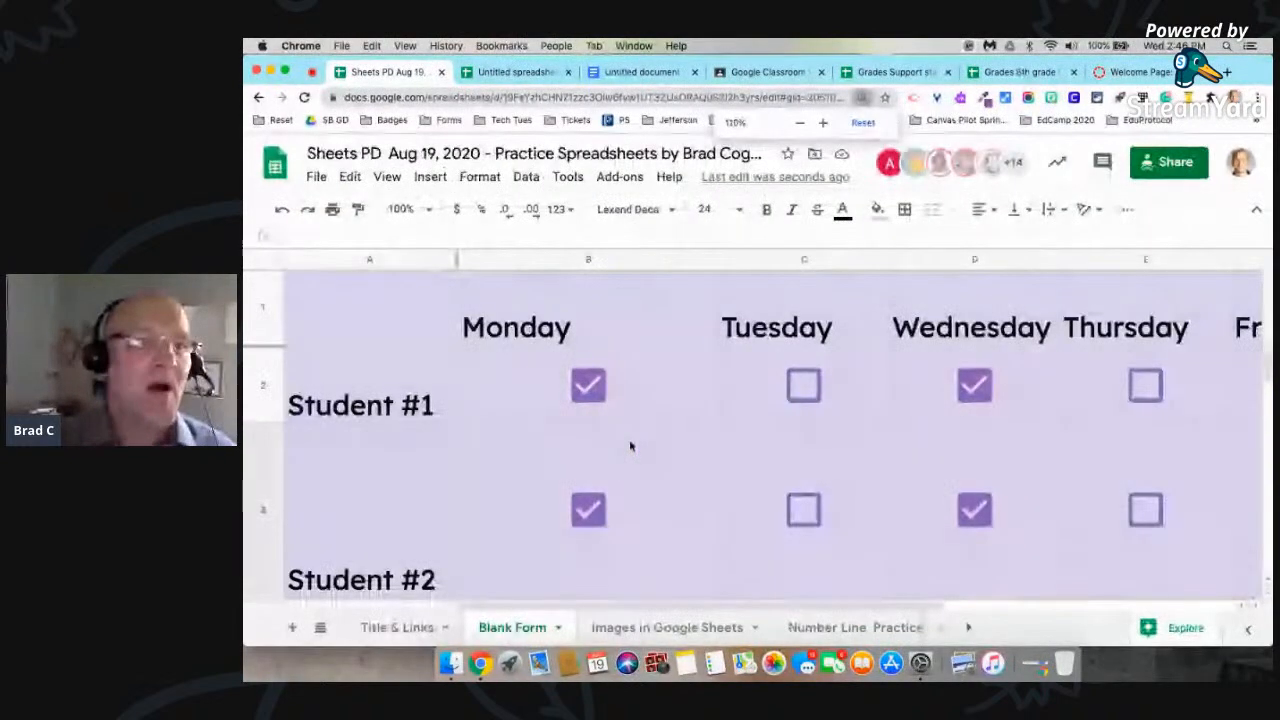
pyautogui.click(263, 292)
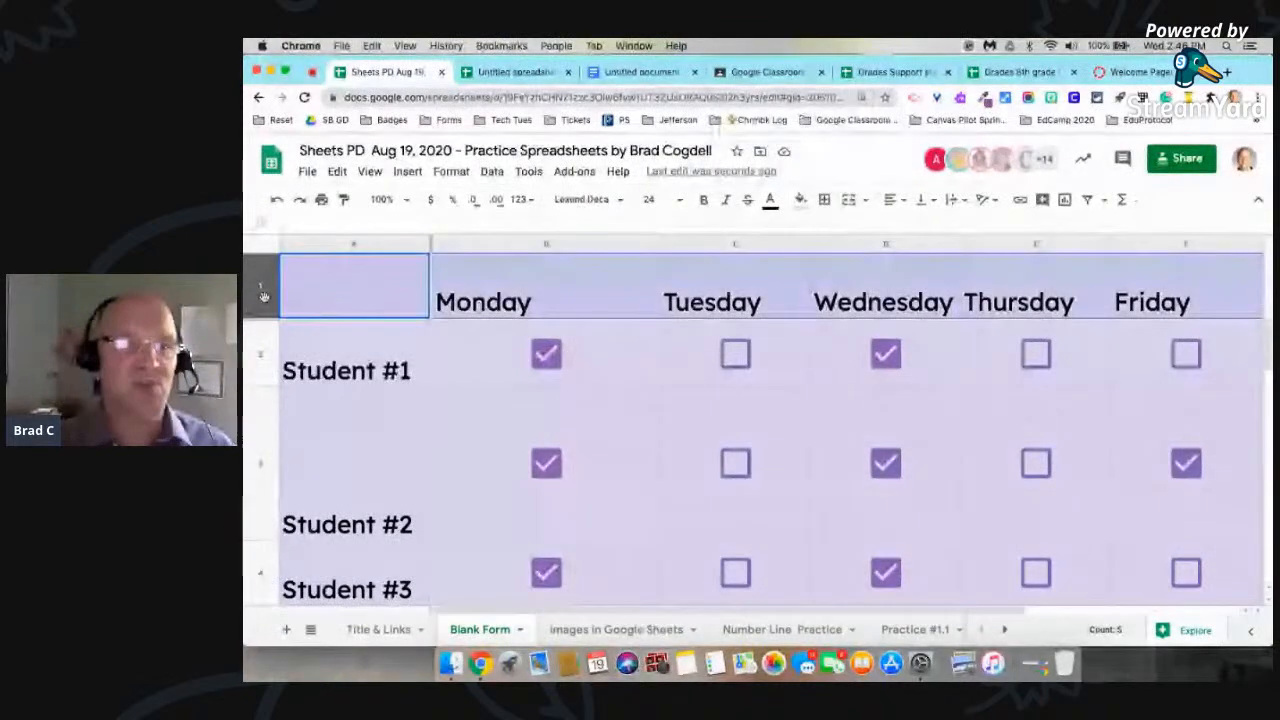
pyautogui.rightClick(264, 297)
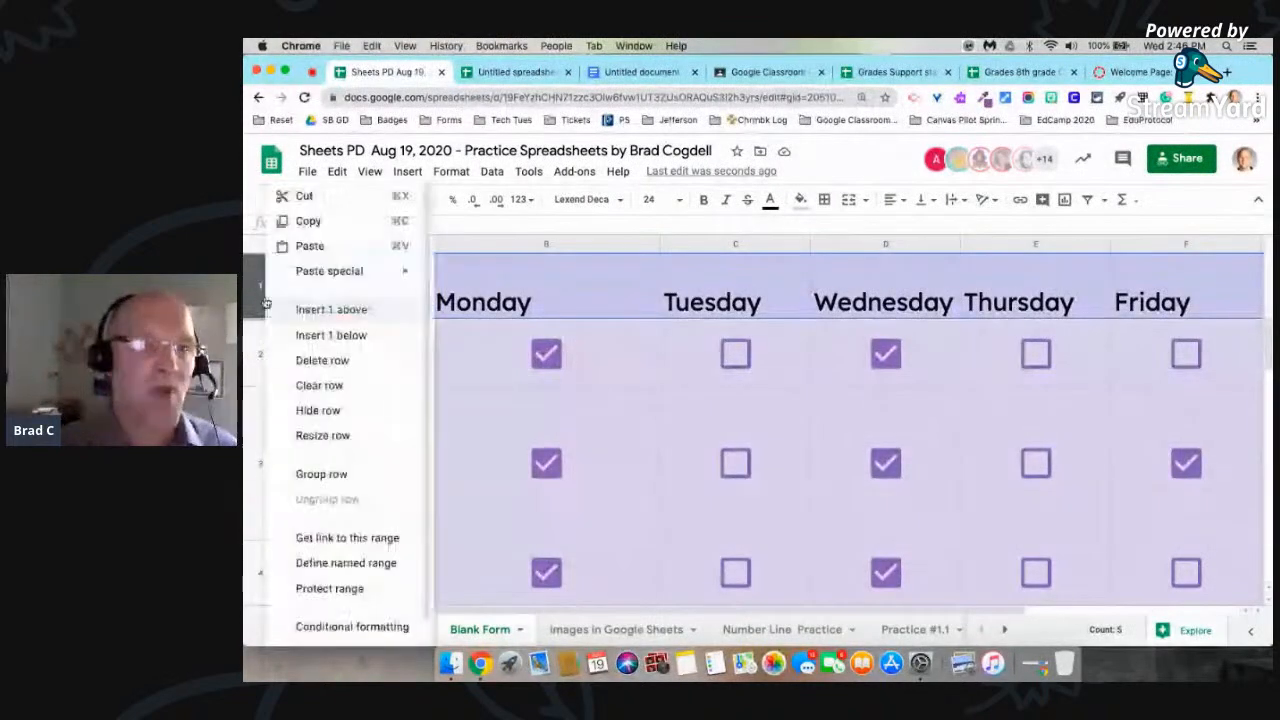
pyautogui.click(329, 312)
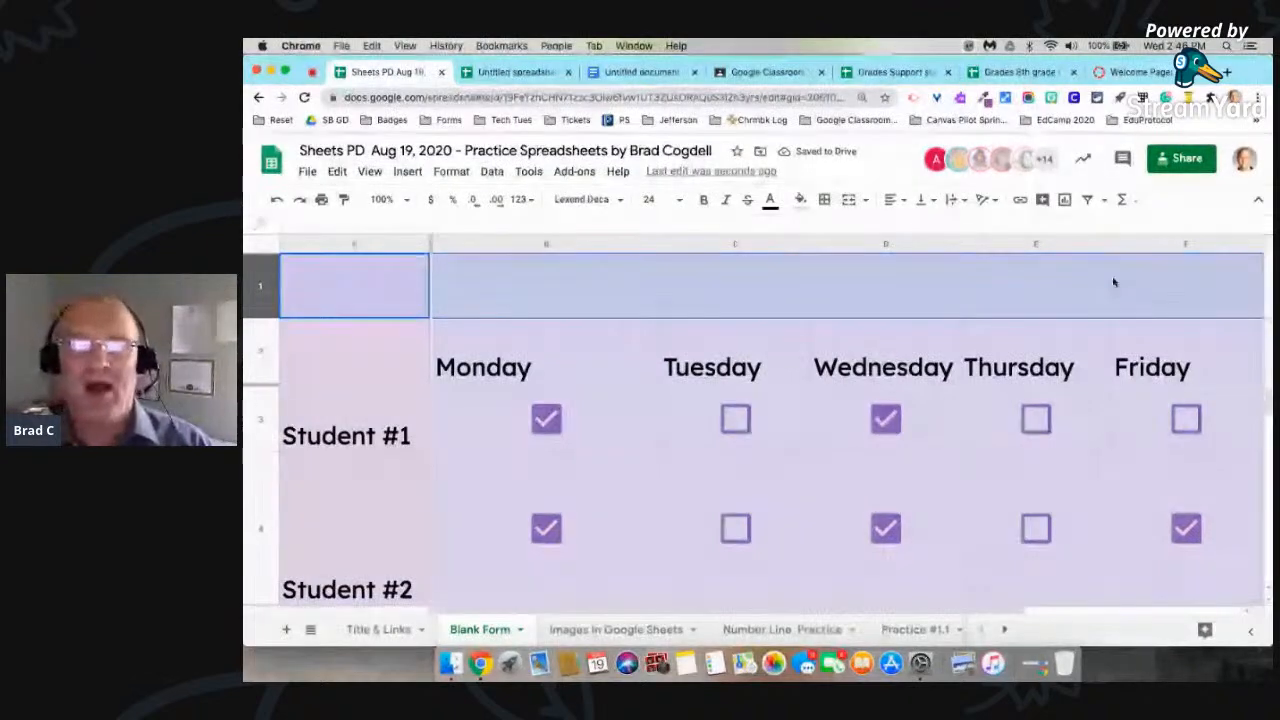
# Step: Enter the text Title in cell B1 above the Monday heading
pyautogui.click(1170, 288)
pyautogui.click(482, 293)
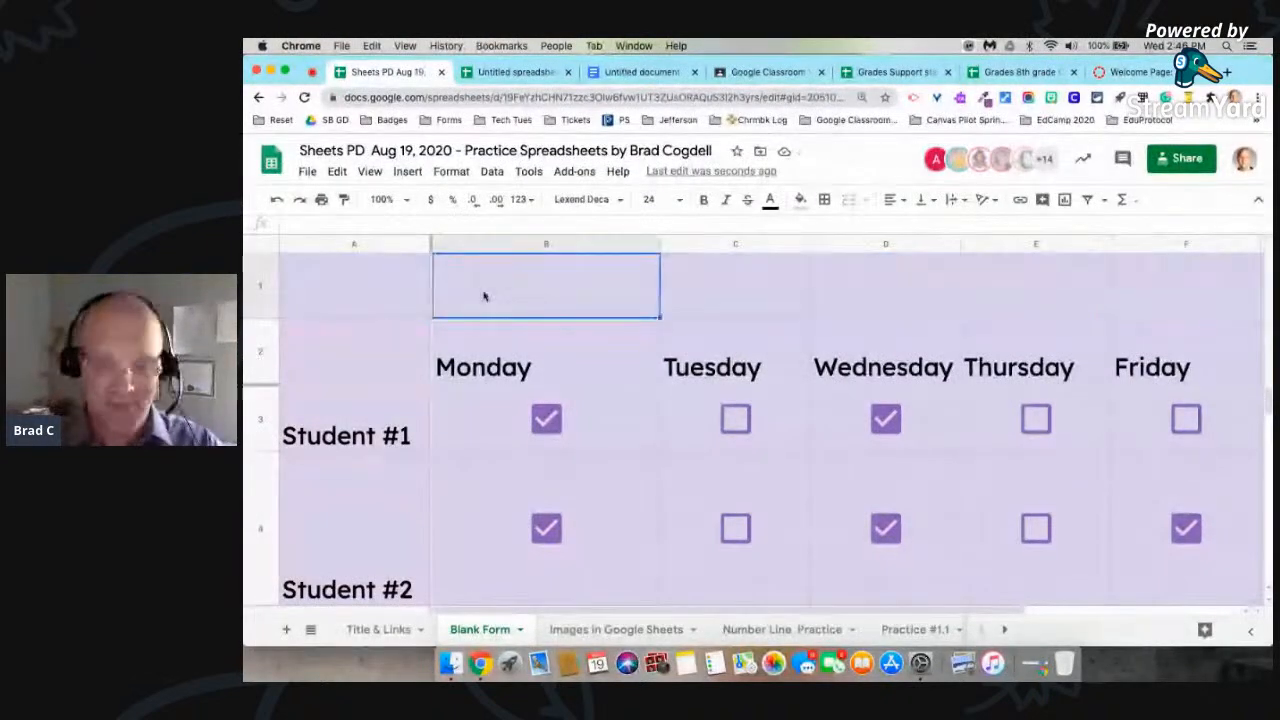
pyautogui.write('Title')
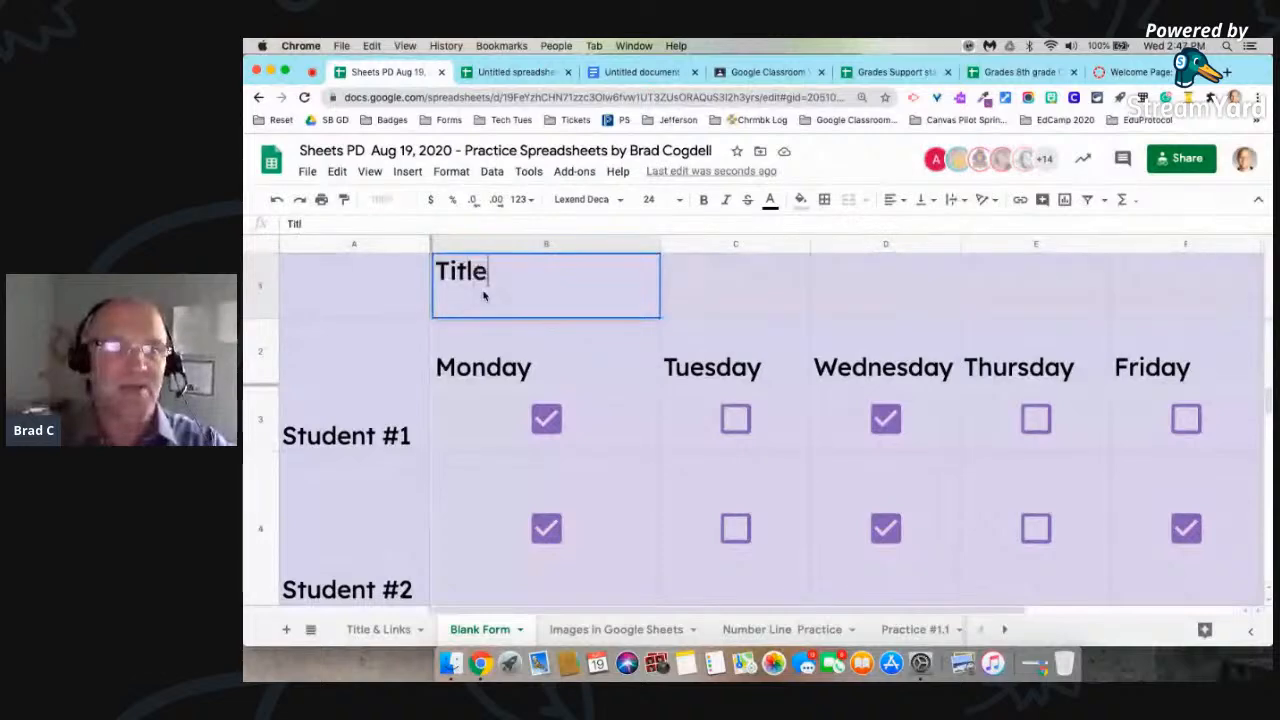
pyautogui.click(751, 294)
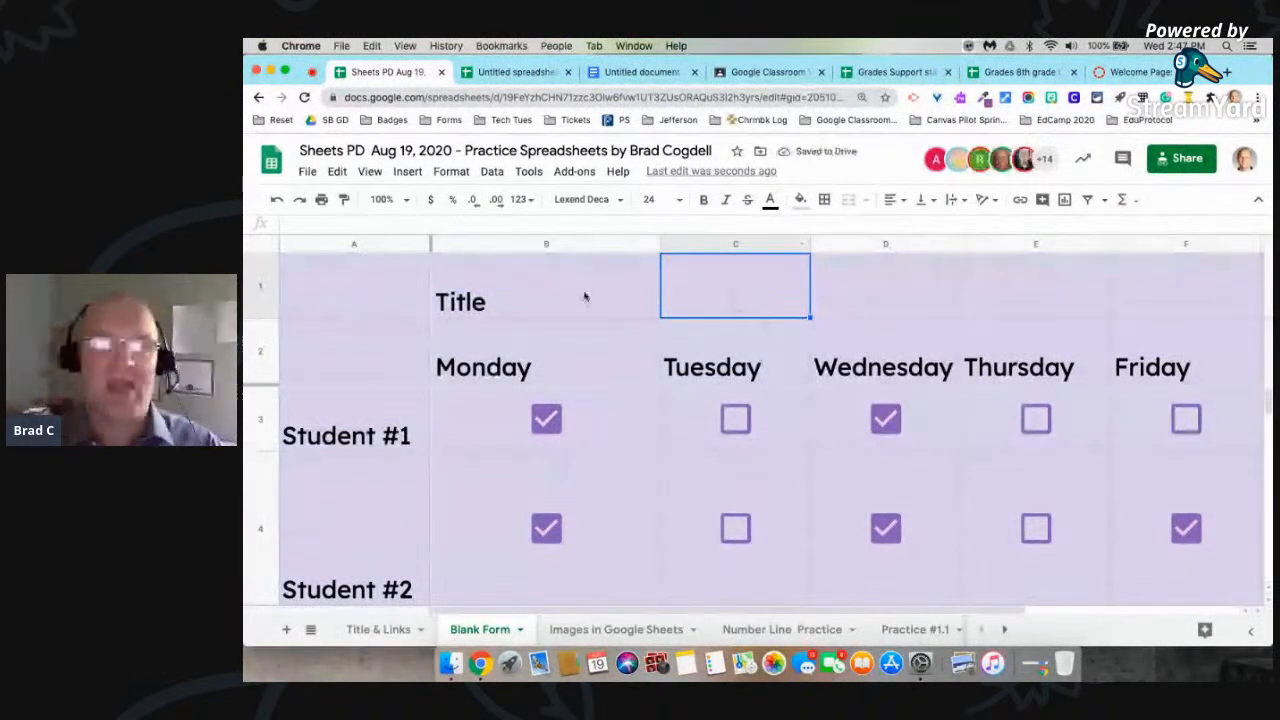
pyautogui.click(584, 294)
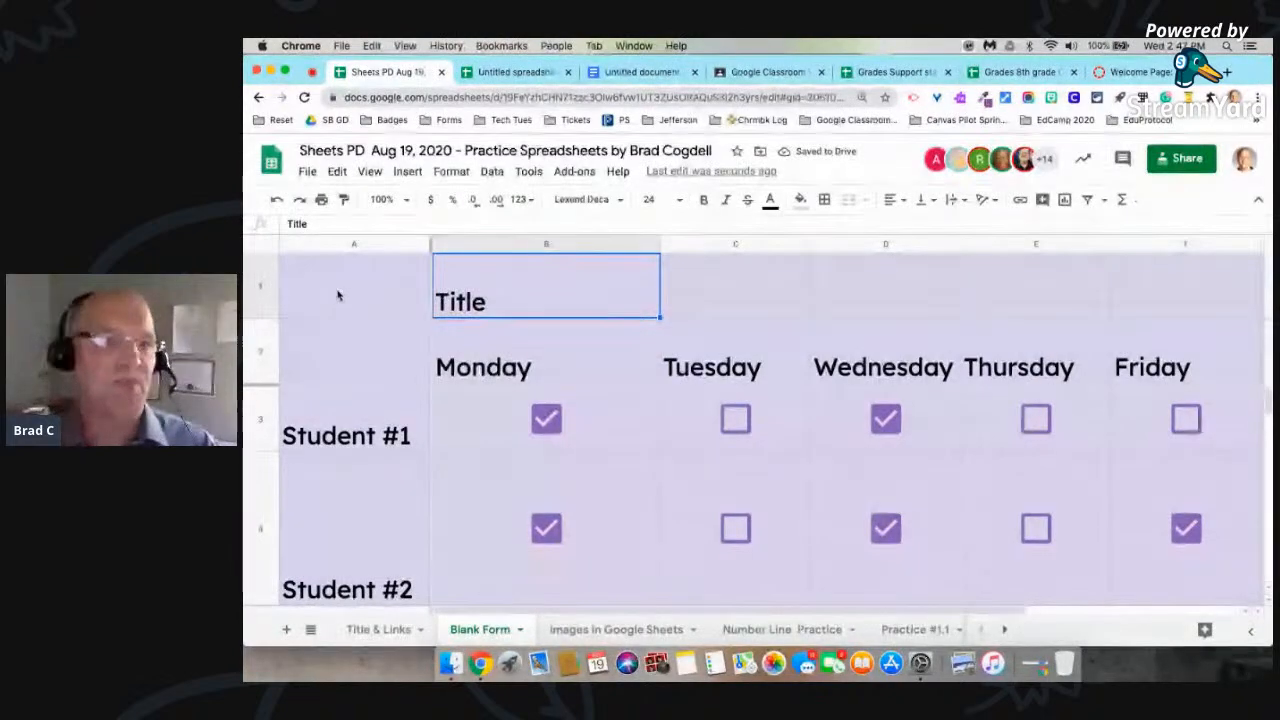
# Step: Try to merge cells A1 through F1 in the new title row
pyautogui.click(327, 292)
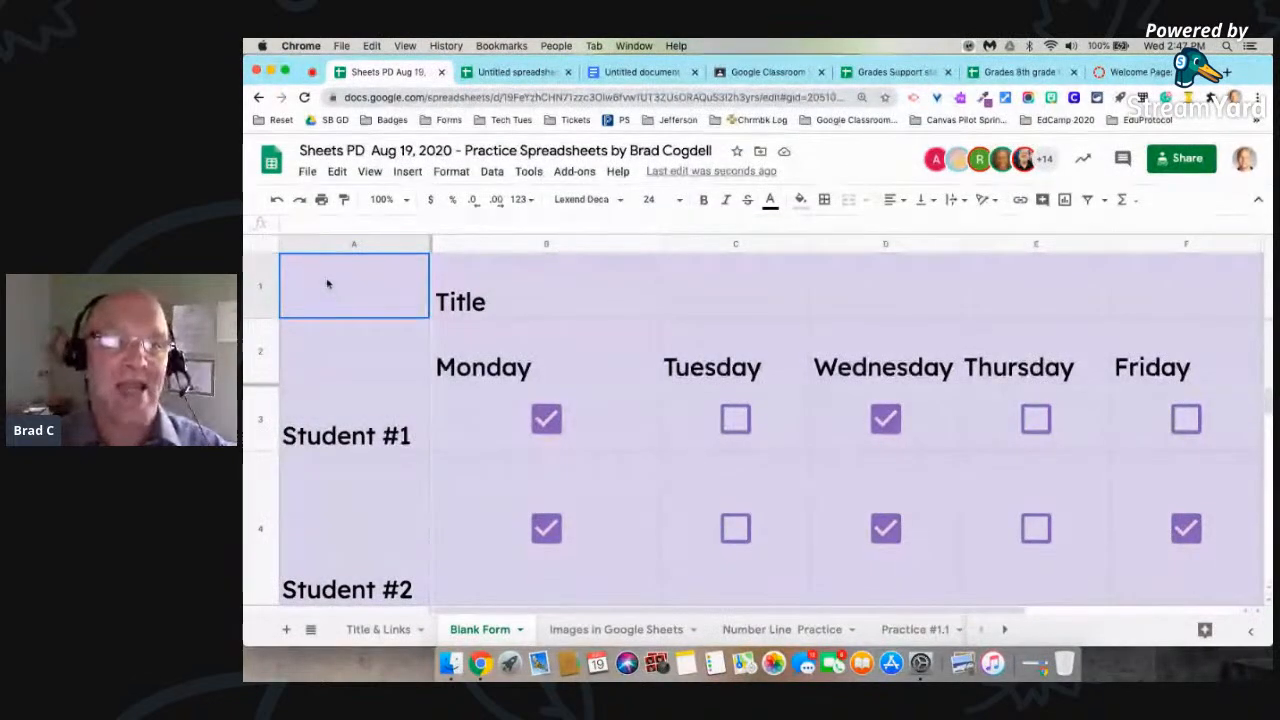
pyautogui.moveTo(327, 292); pyautogui.dragTo(1165, 301)
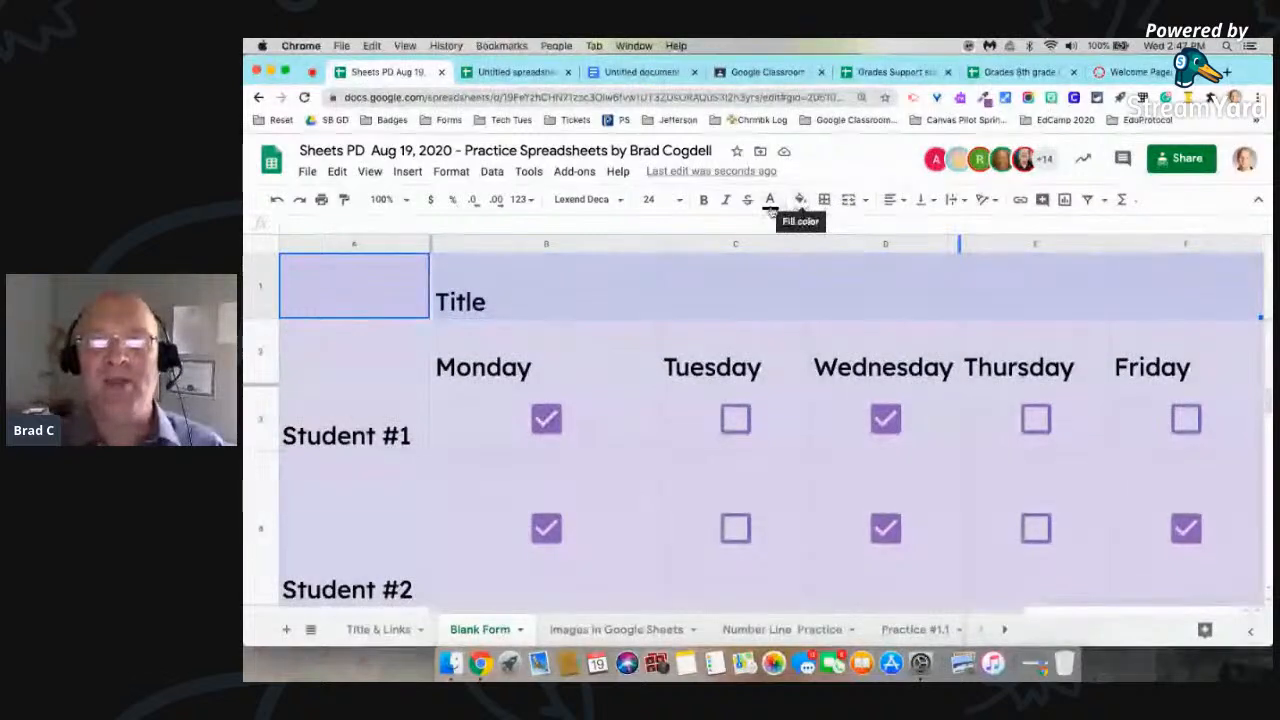
pyautogui.click(849, 201)
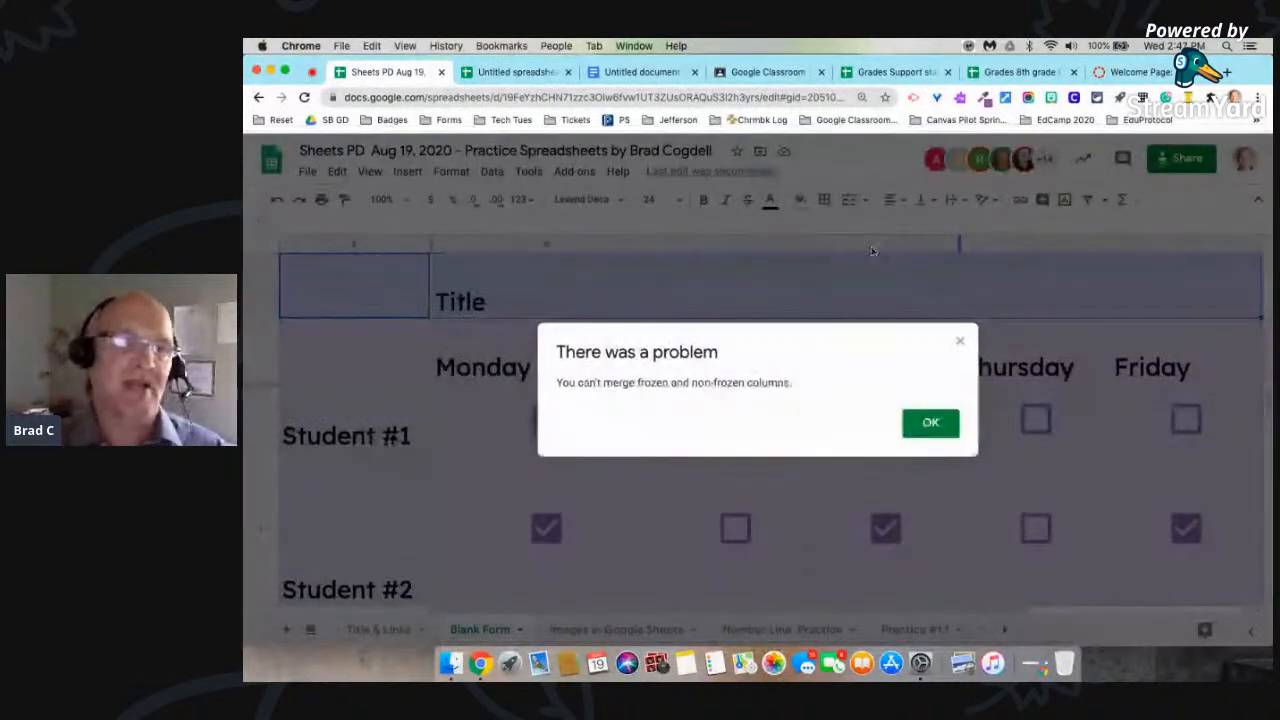
pyautogui.click(930, 422)
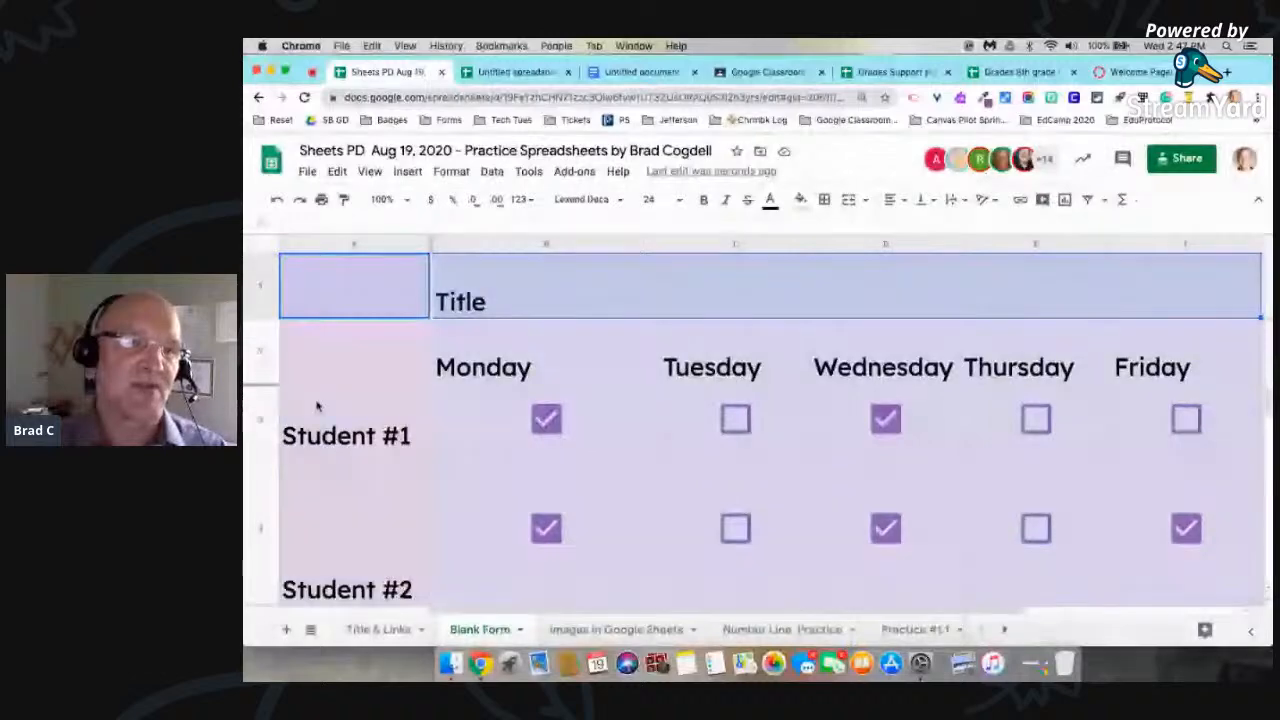
# Step: Unfreeze the frozen rows and column A, and merge cells A1 through F1 into one title cell
pyautogui.moveTo(391, 249); pyautogui.dragTo(393, 248)
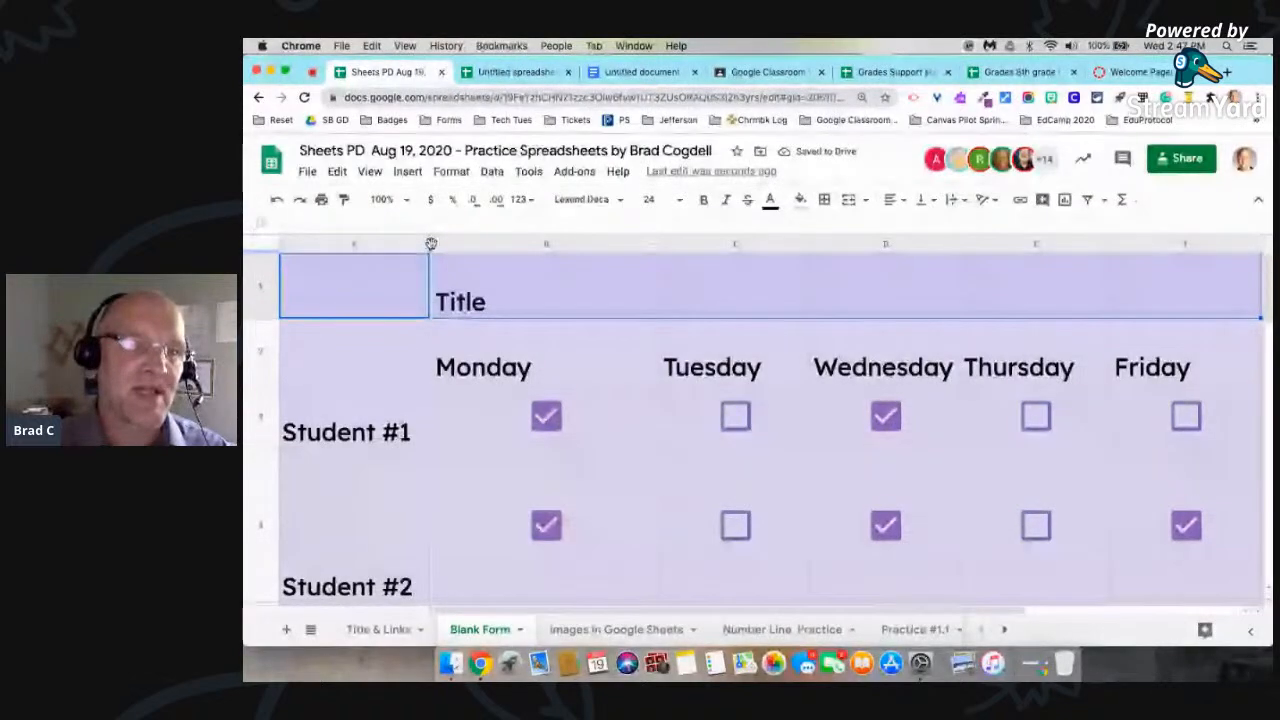
pyautogui.moveTo(405, 244); pyautogui.dragTo(279, 248)
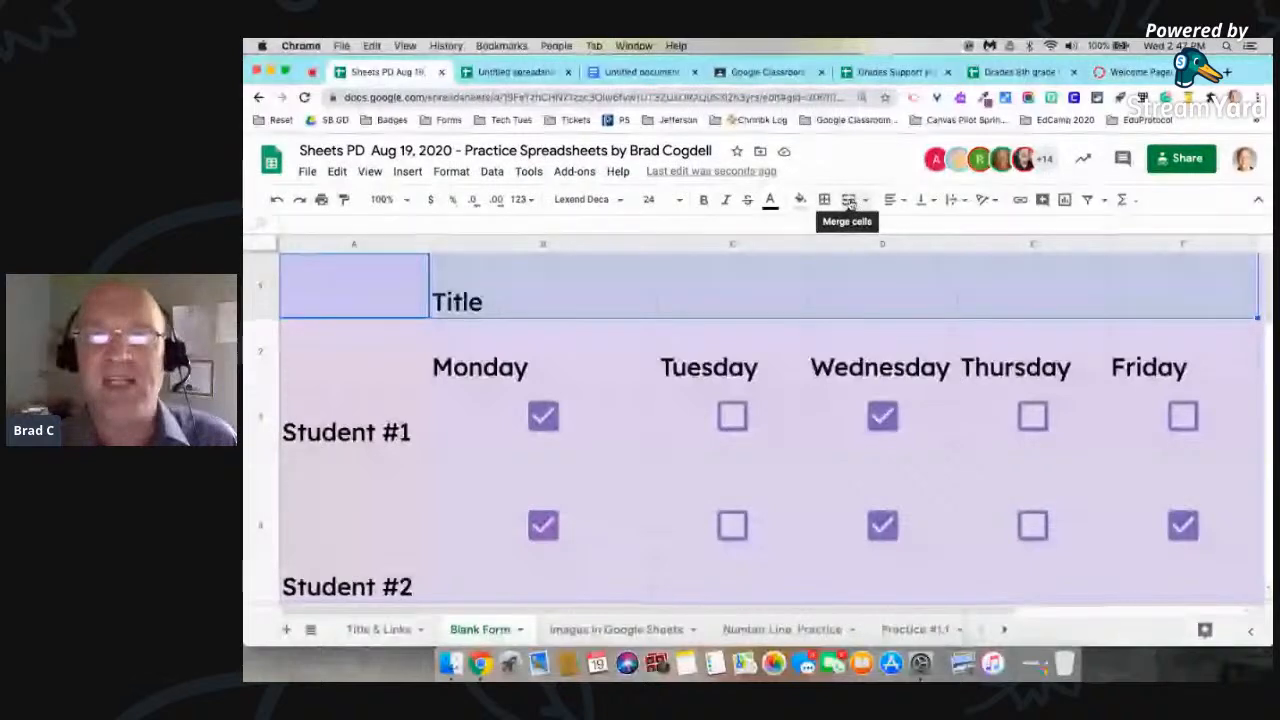
pyautogui.click(848, 200)
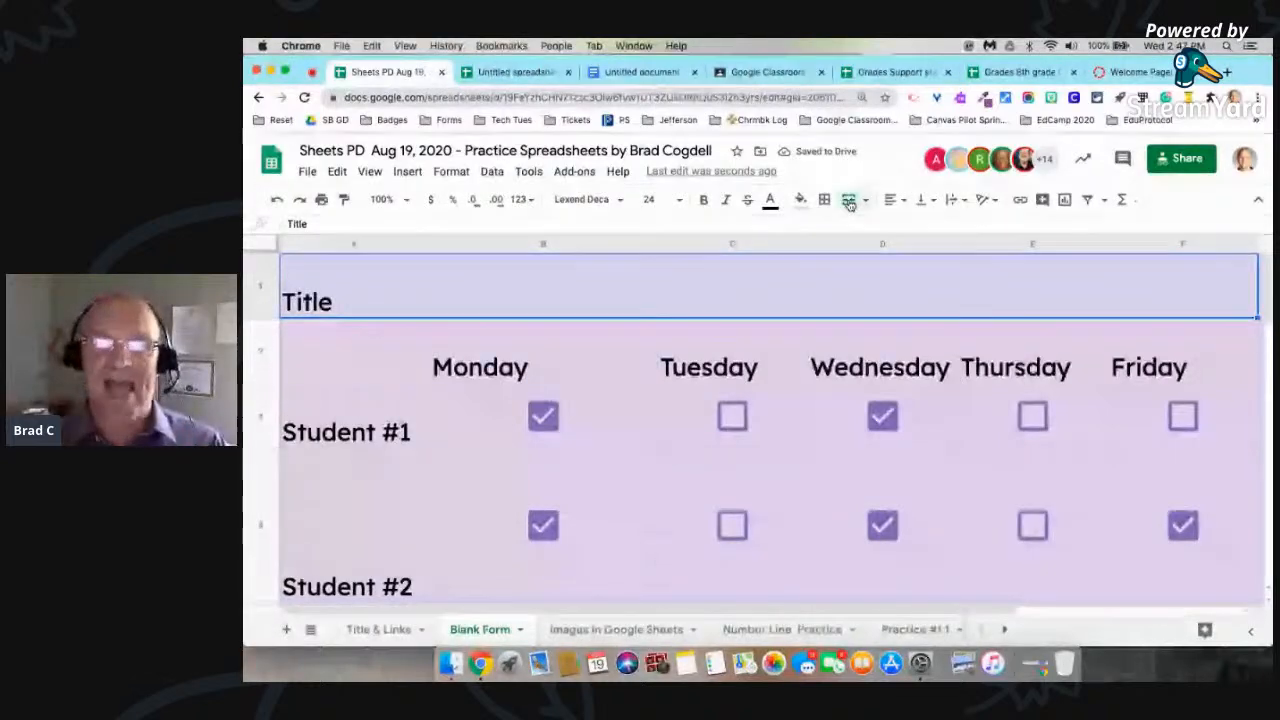
# Step: Center the title horizontally in the merged cell and set its vertical alignment to Middle
pyautogui.click(891, 200)
pyautogui.click(913, 226)
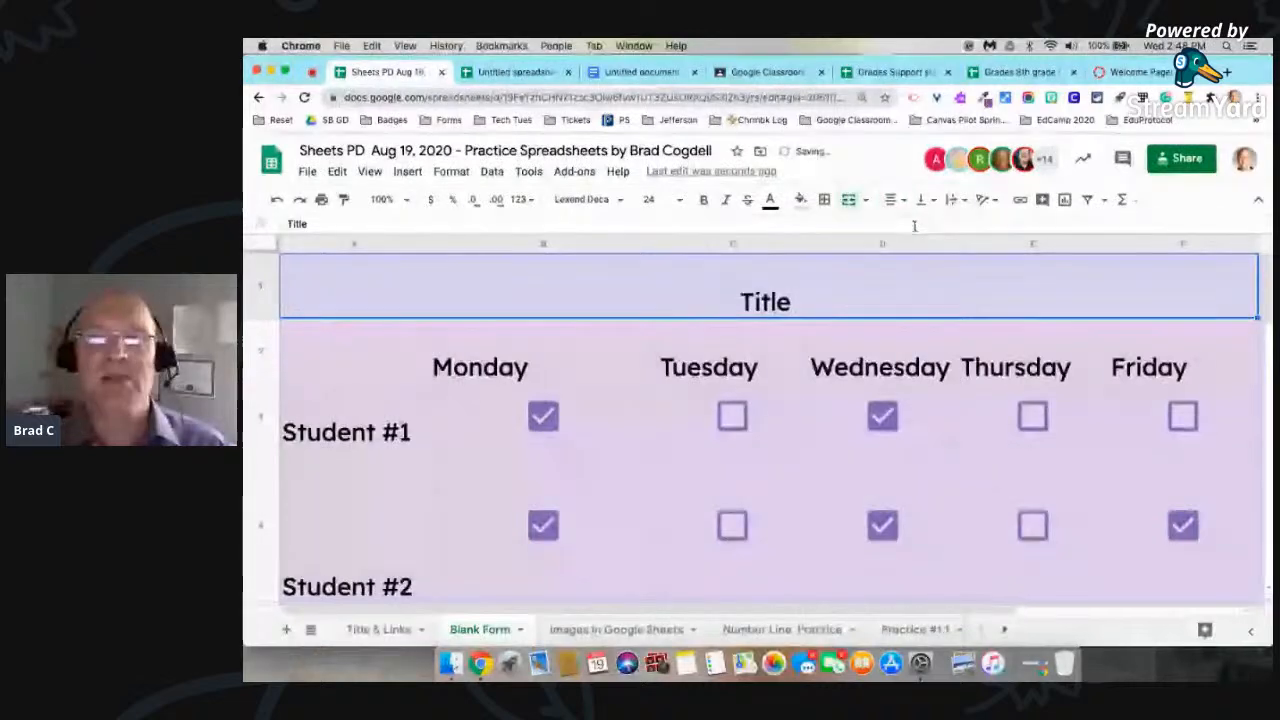
pyautogui.click(921, 200)
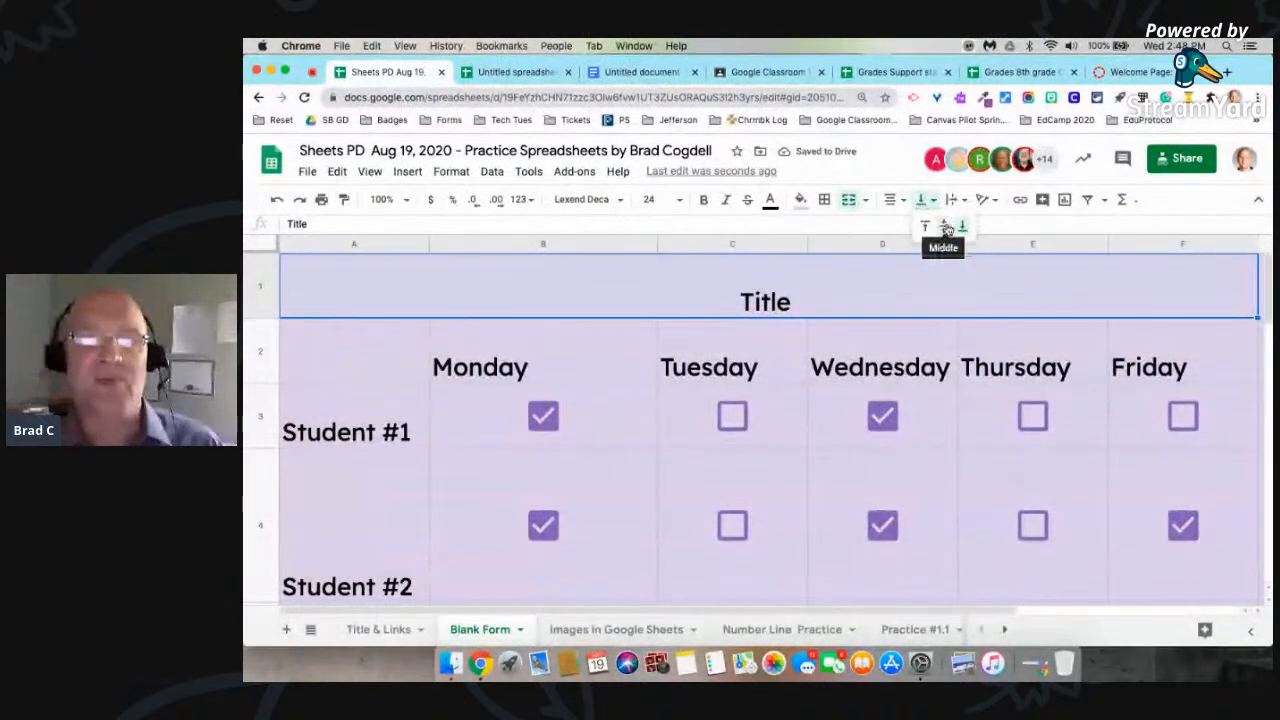
pyautogui.click(944, 226)
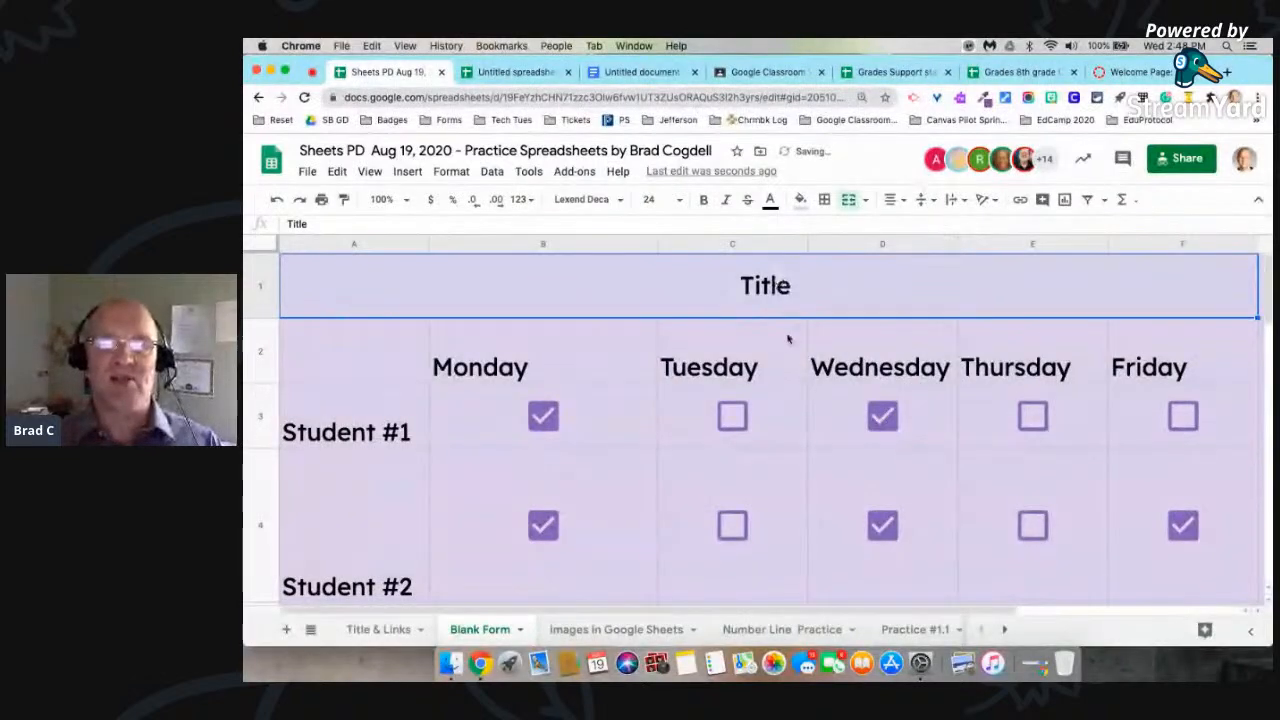
pyautogui.click(803, 370)
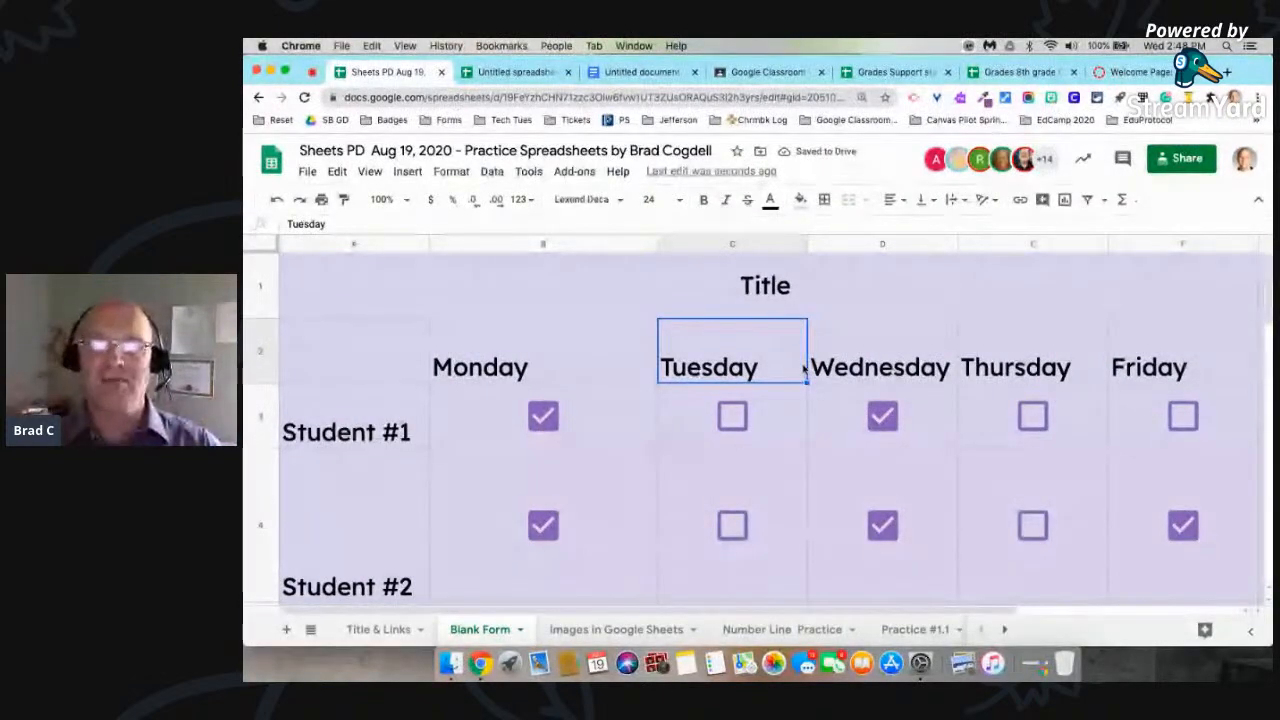
pyautogui.click(797, 297)
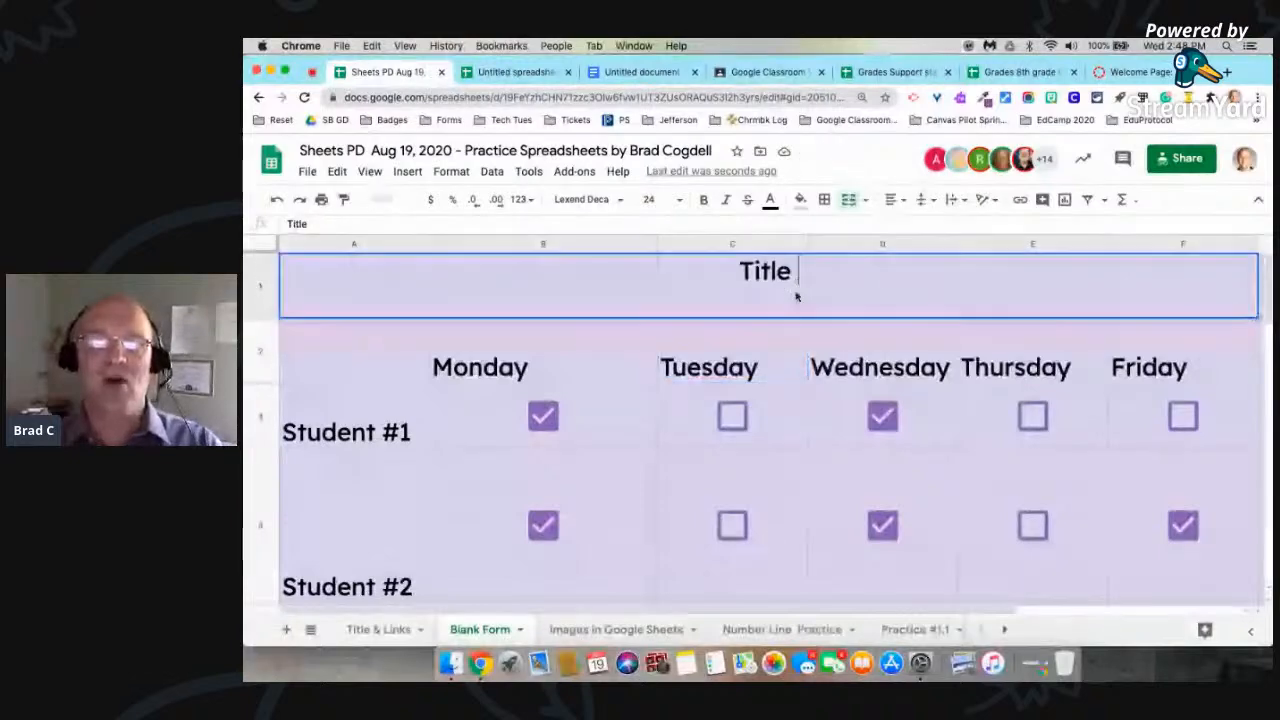
pyautogui.doubleClick(797, 297)
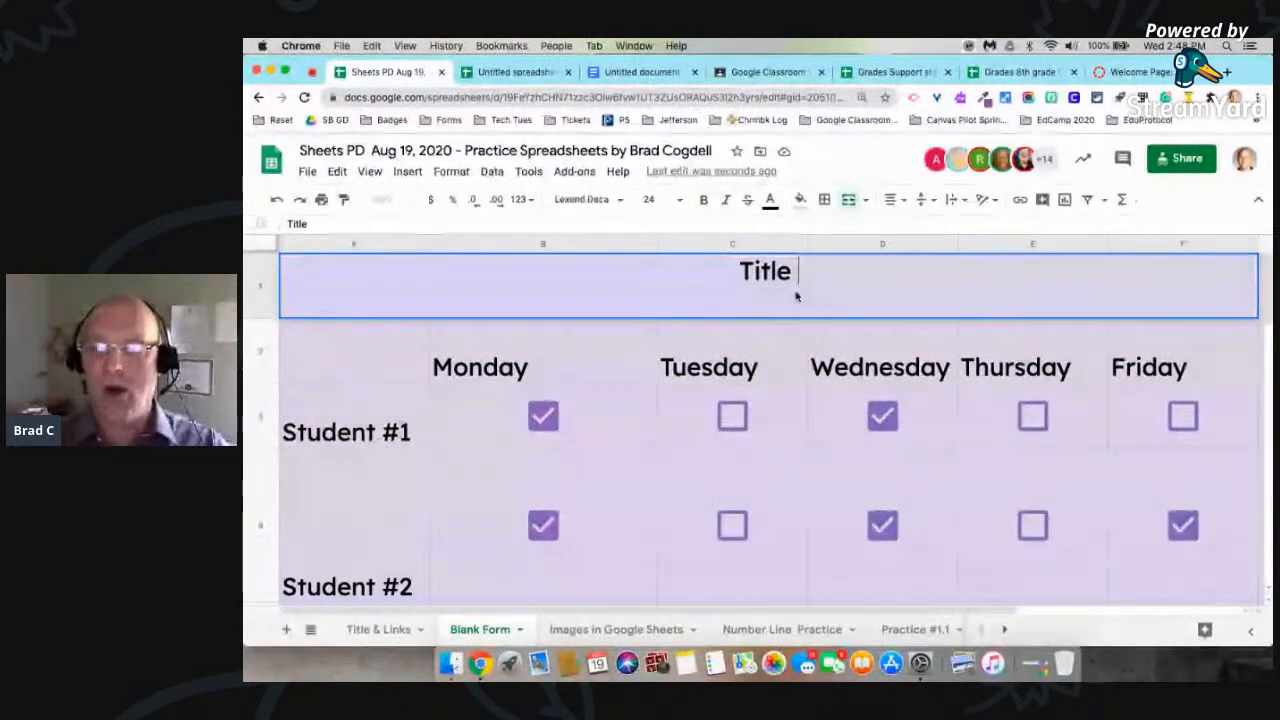
pyautogui.click(797, 397)
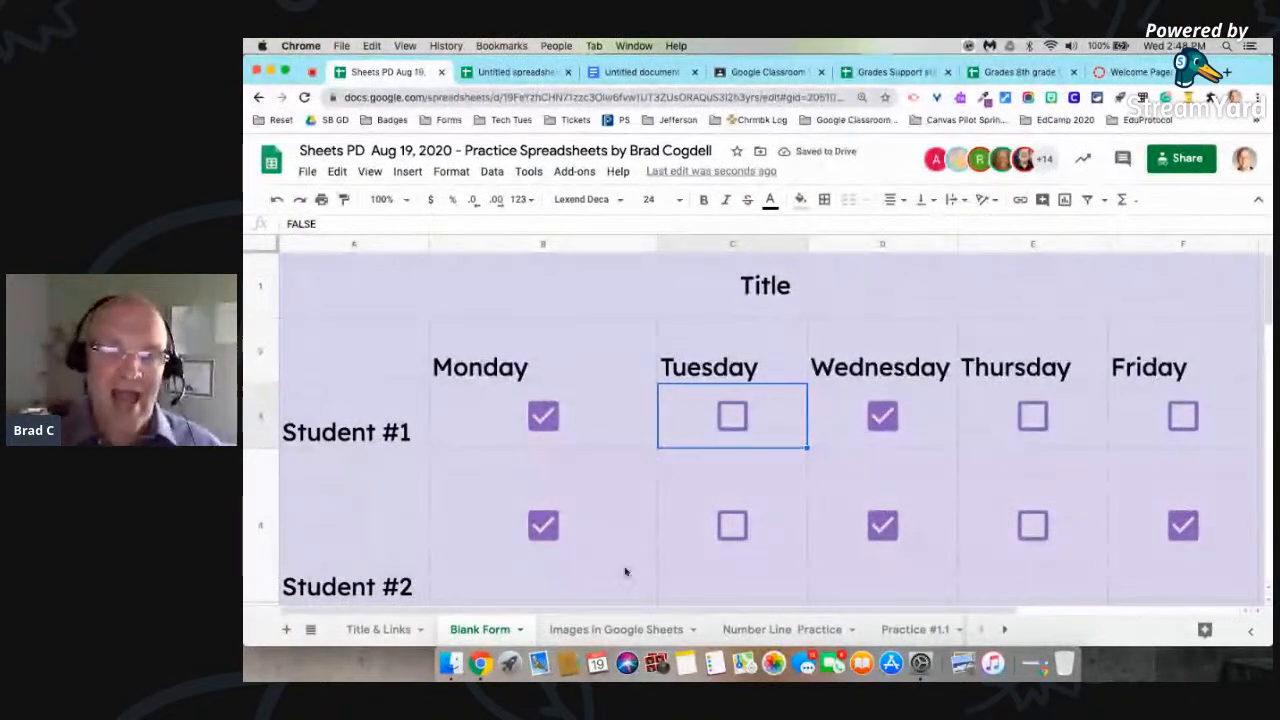
# Step: On the Practice #1.1 sheet, insert a blank column directly before the Test 1 column and make it much wider
pyautogui.click(622, 629)
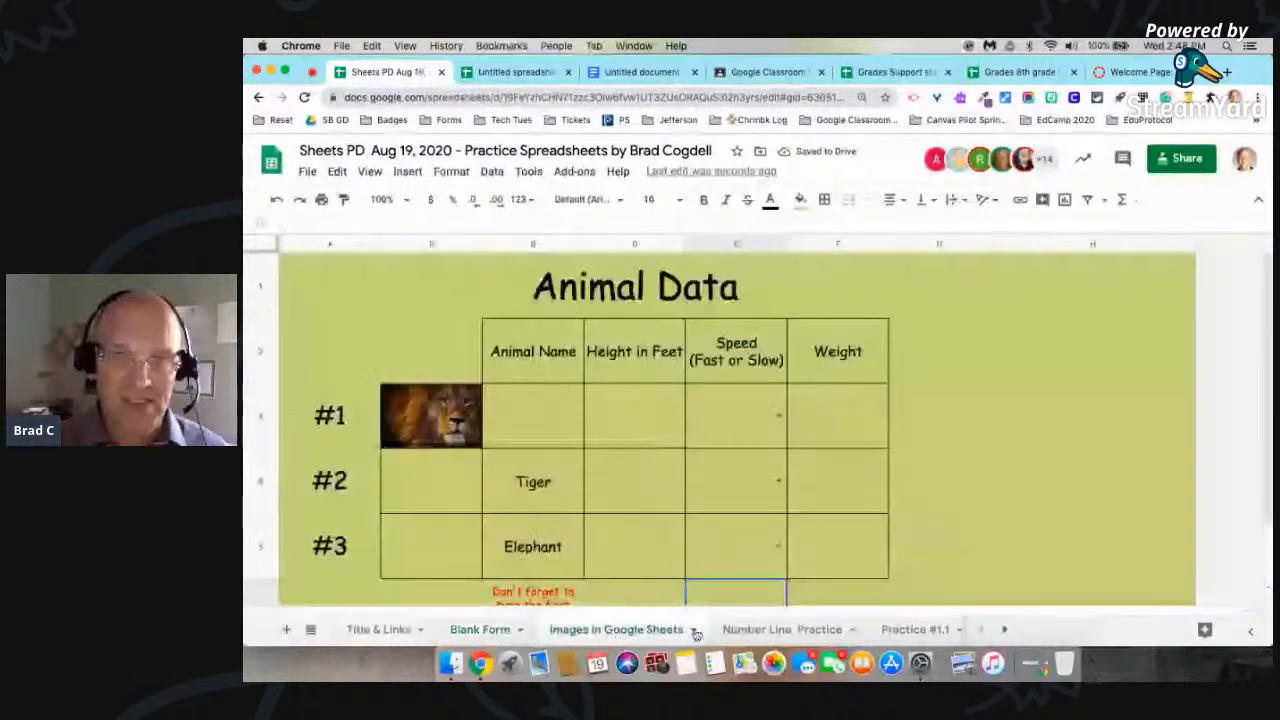
pyautogui.click(742, 629)
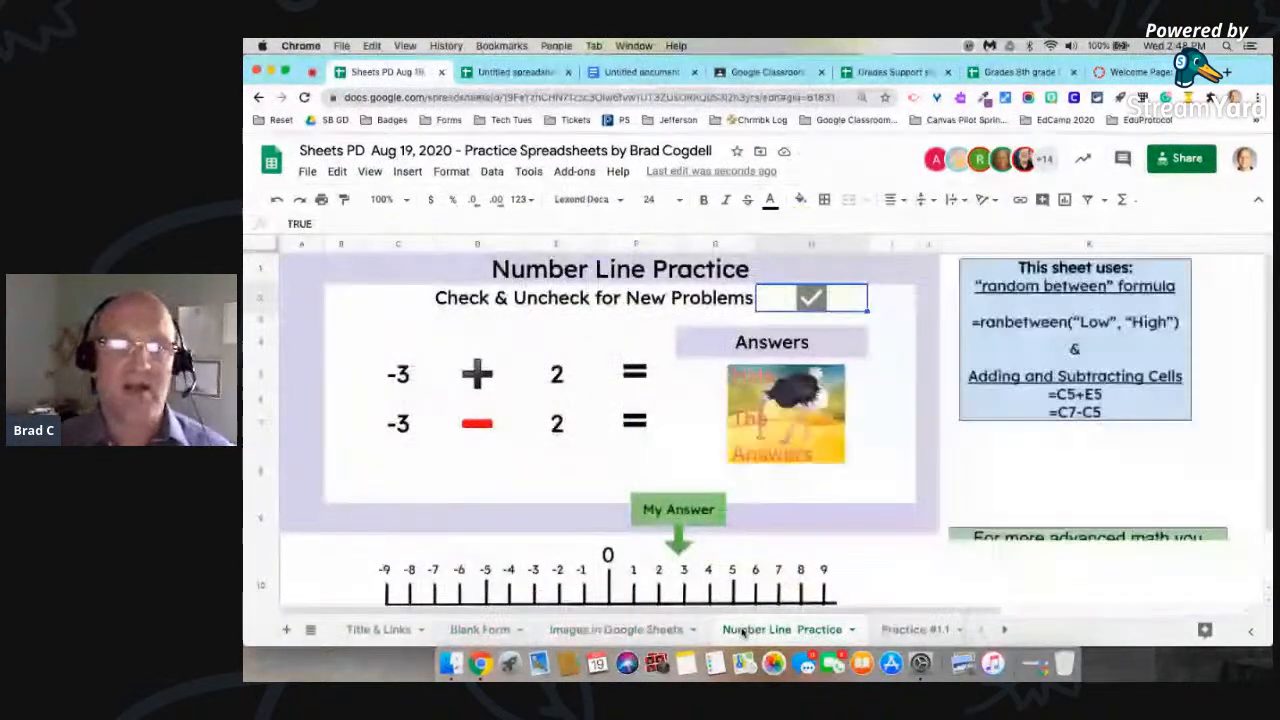
pyautogui.click(896, 630)
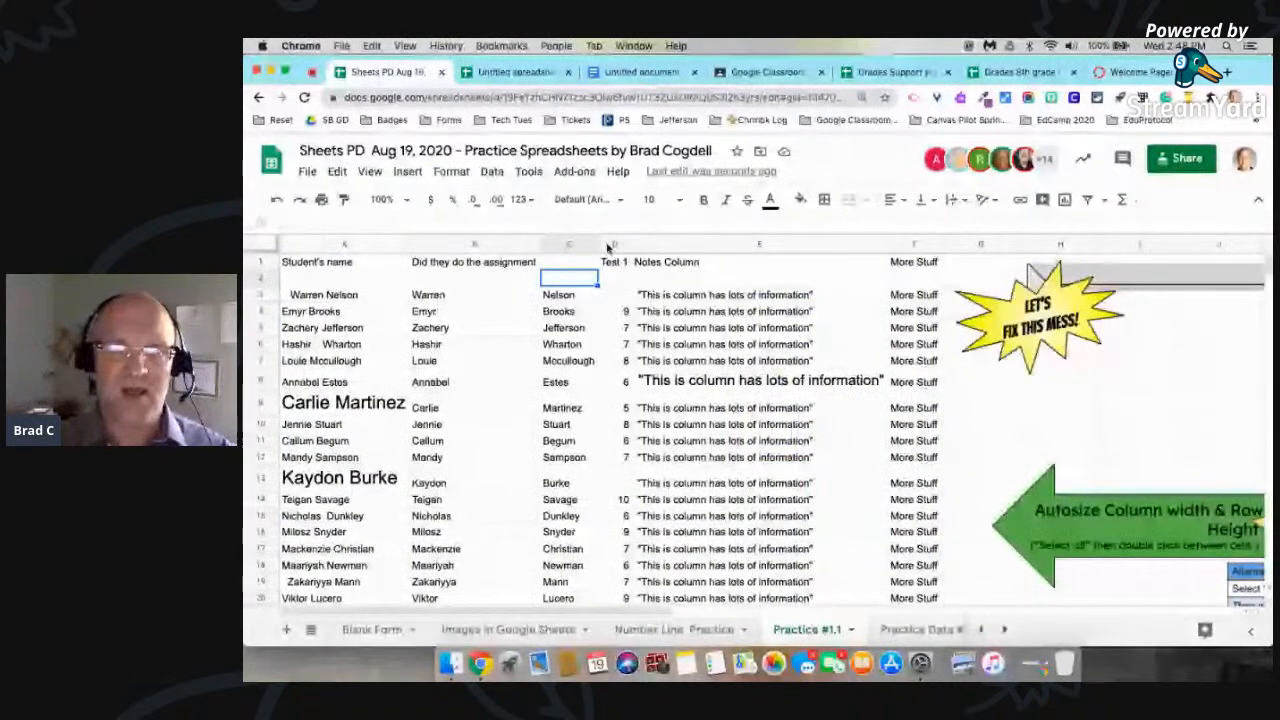
pyautogui.rightClick(607, 246)
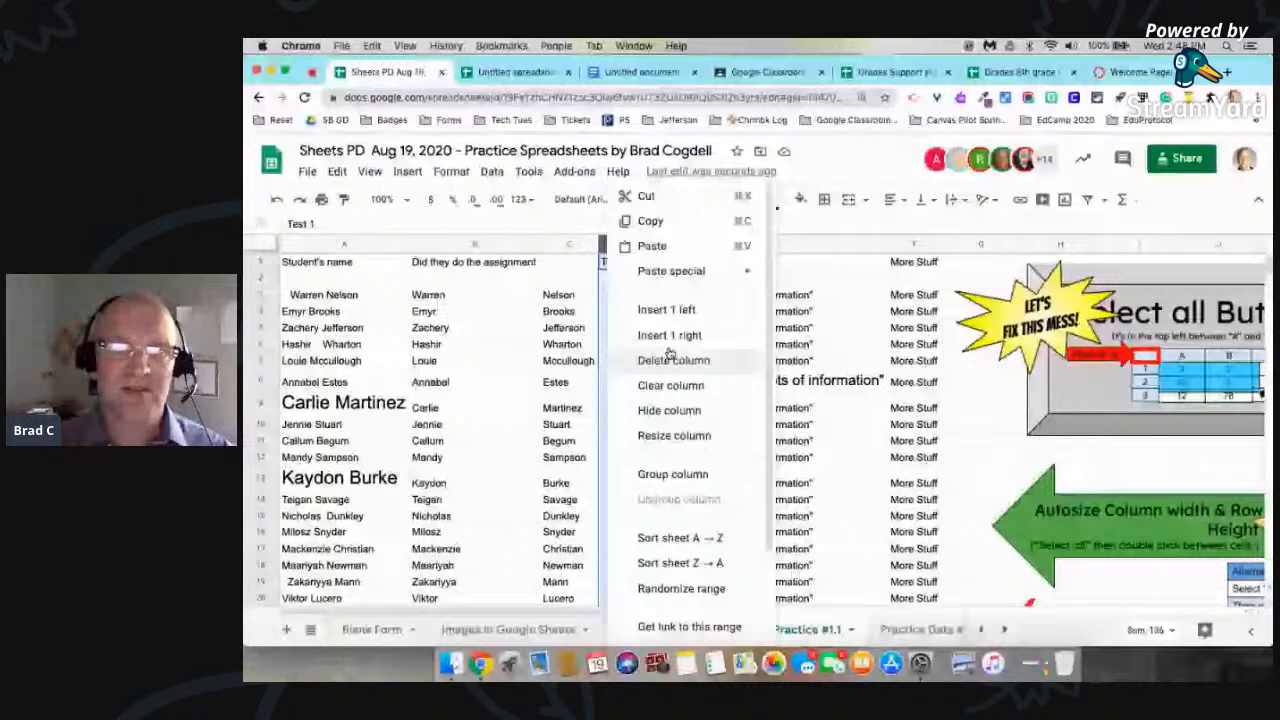
pyautogui.click(660, 310)
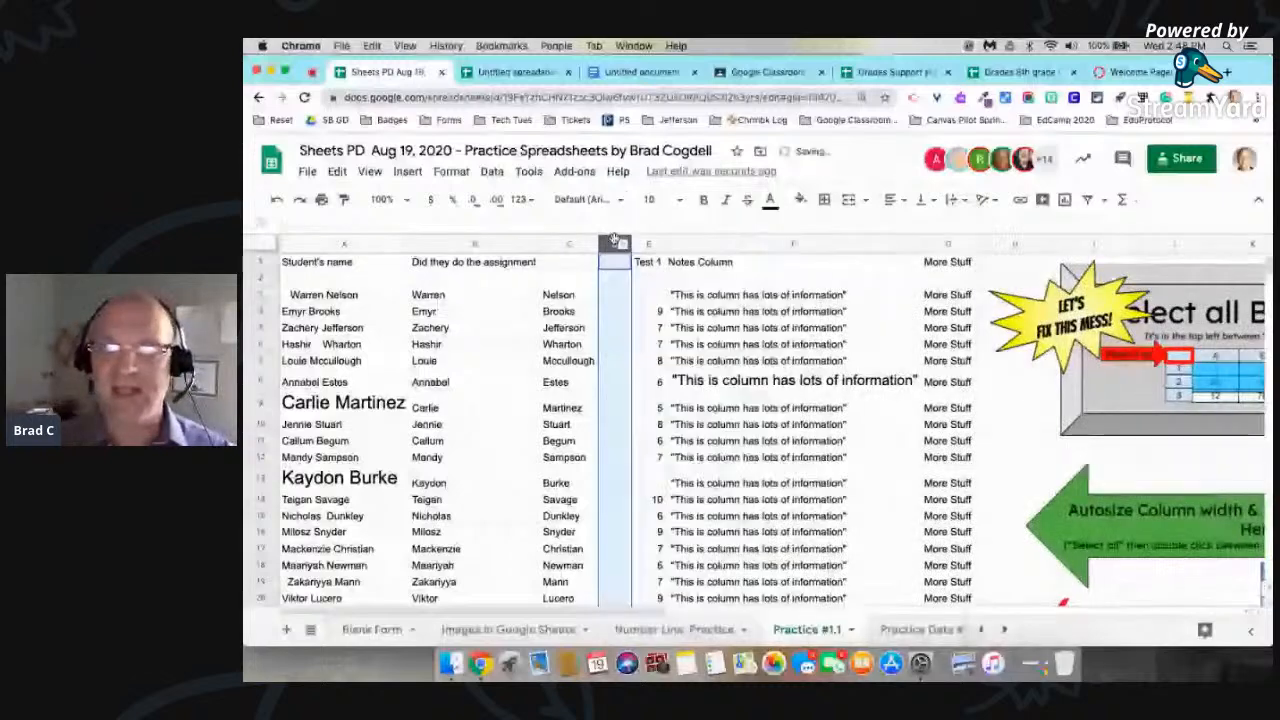
pyautogui.moveTo(615, 240); pyautogui.dragTo(980, 270)
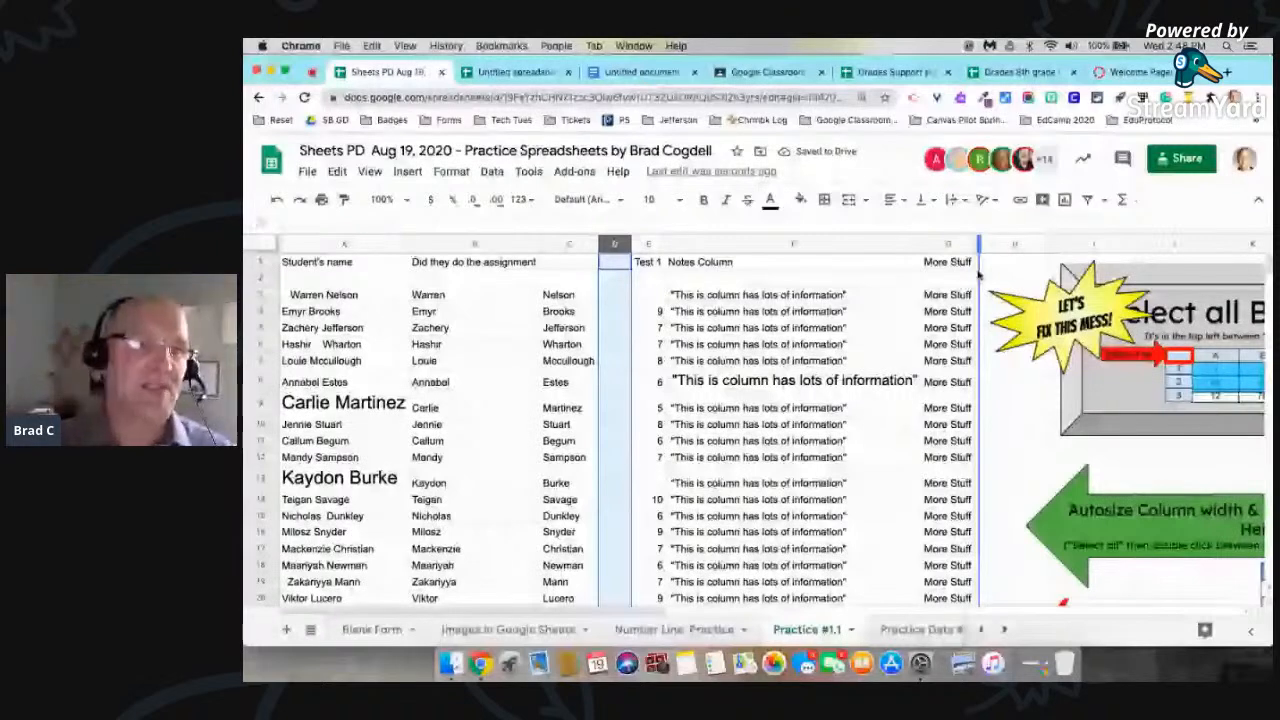
pyautogui.moveTo(980, 270); pyautogui.dragTo(982, 270)
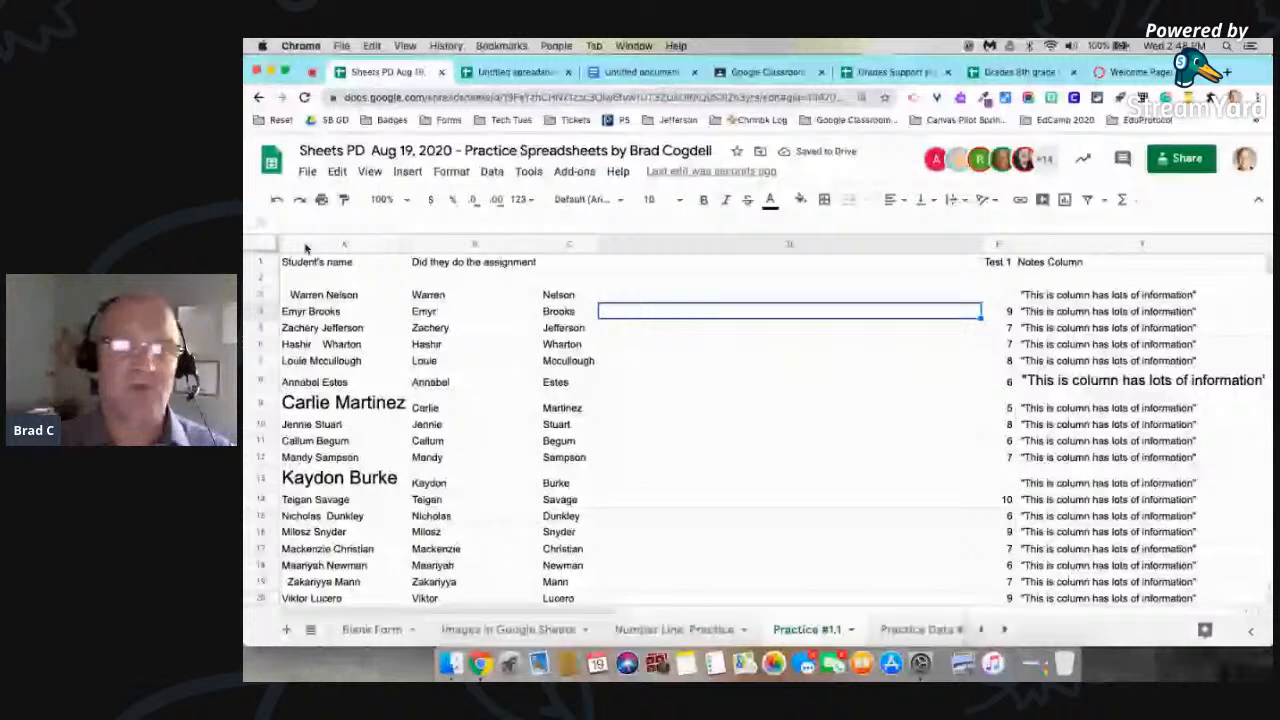
# Step: Set the font size of columns A through C to 14 and autofit the width of column C
pyautogui.moveTo(305, 244); pyautogui.dragTo(568, 244)
pyautogui.click(655, 199)
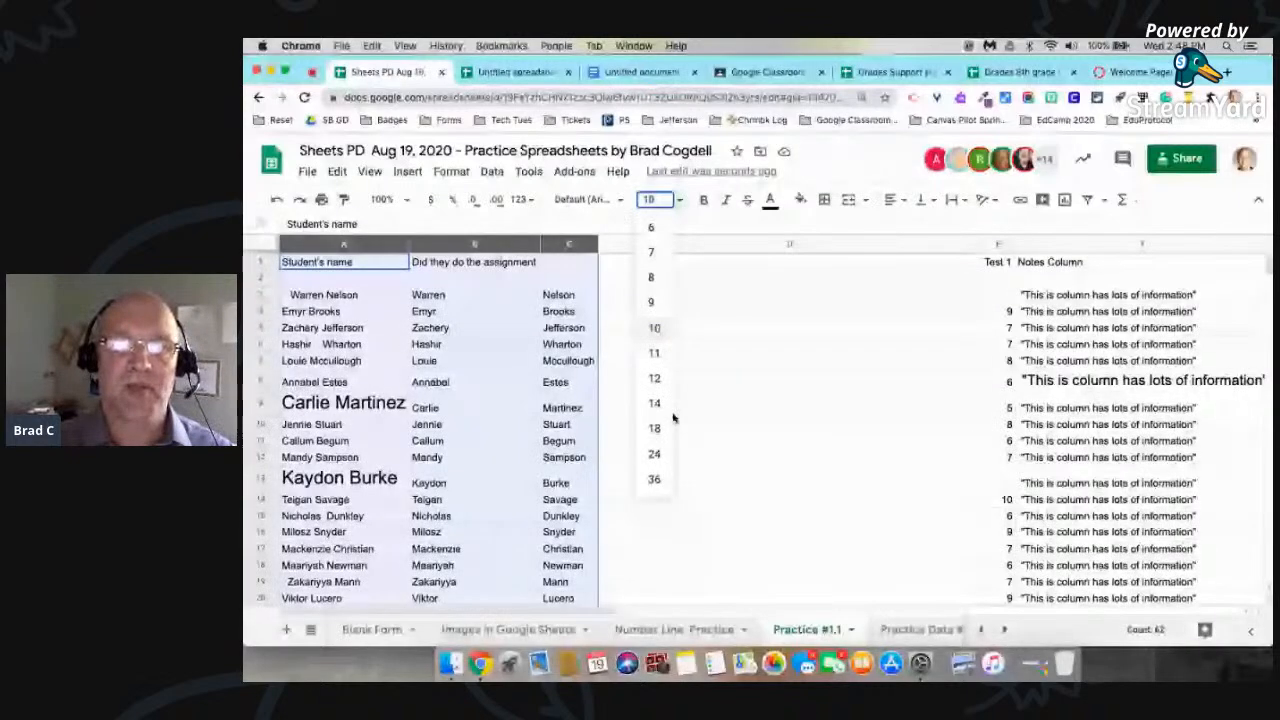
pyautogui.click(660, 428)
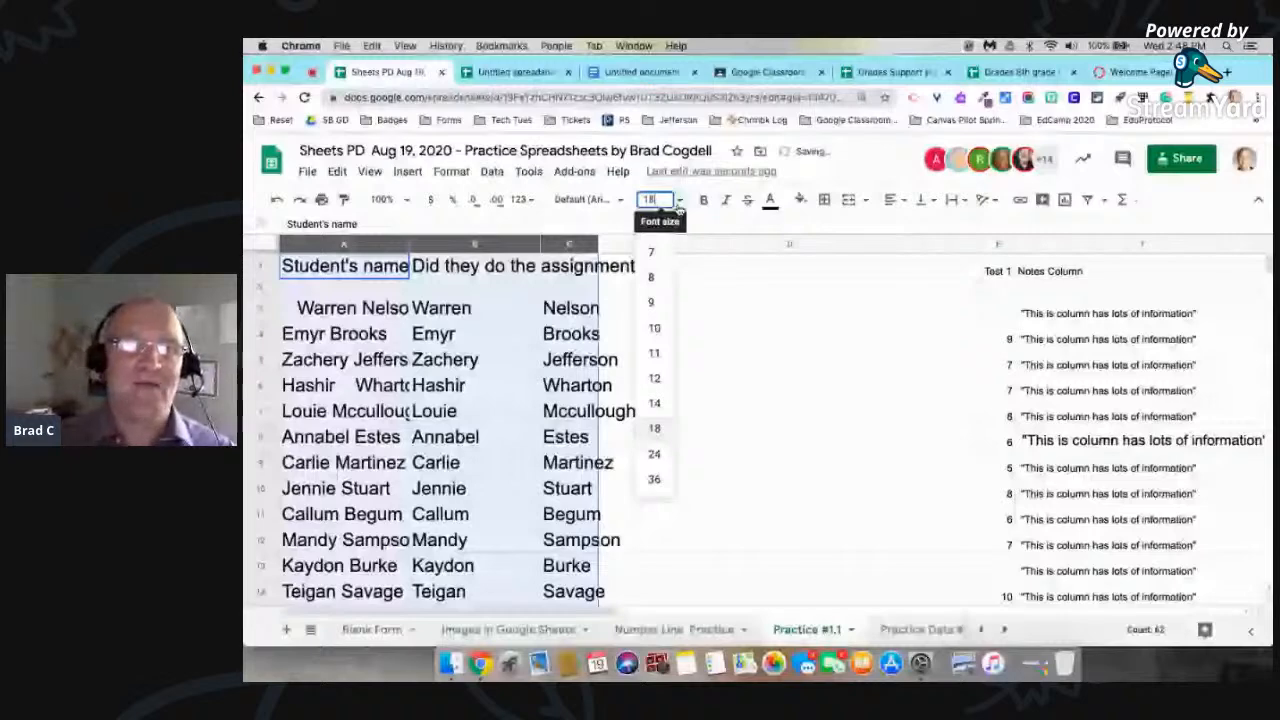
pyautogui.click(660, 403)
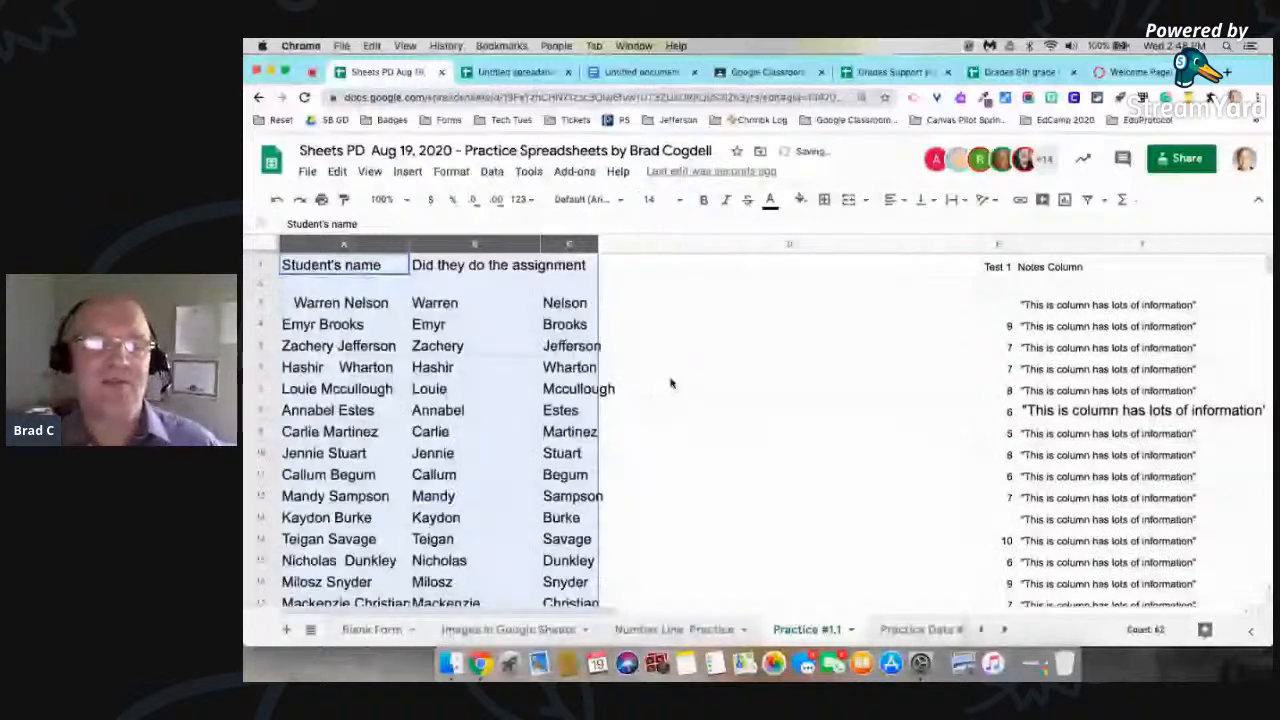
pyautogui.click(654, 293)
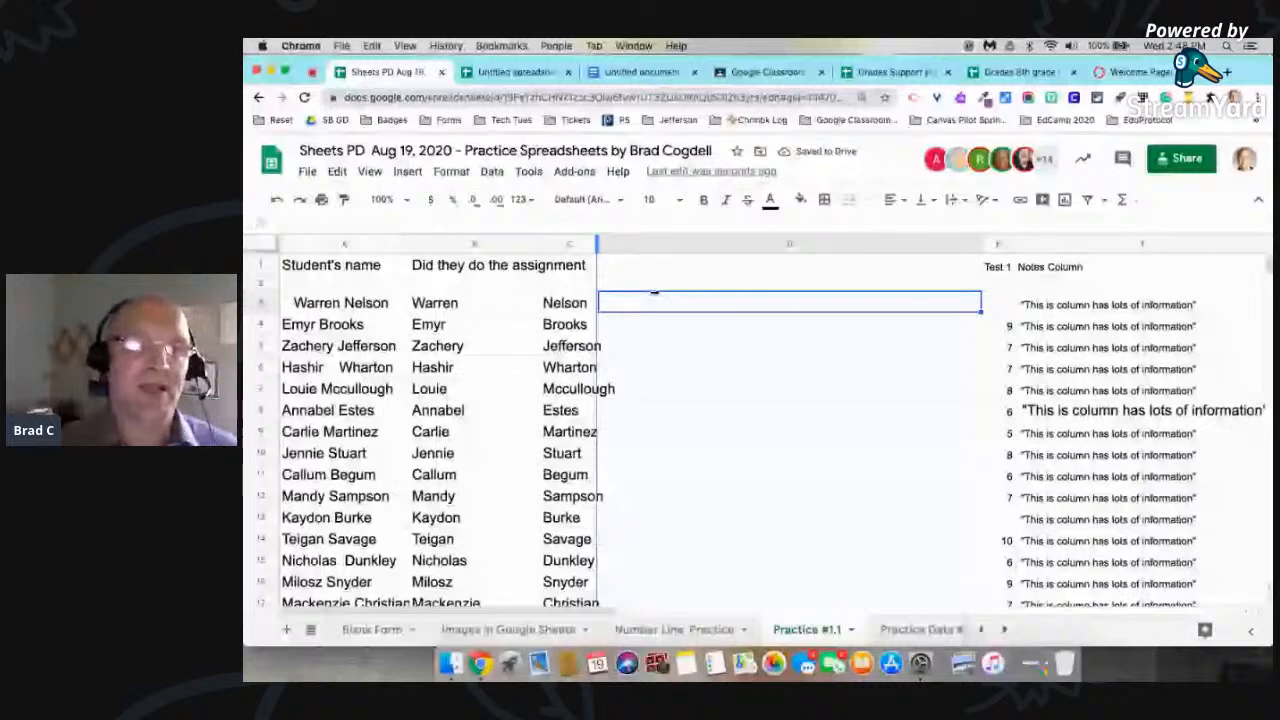
pyautogui.doubleClick(597, 244)
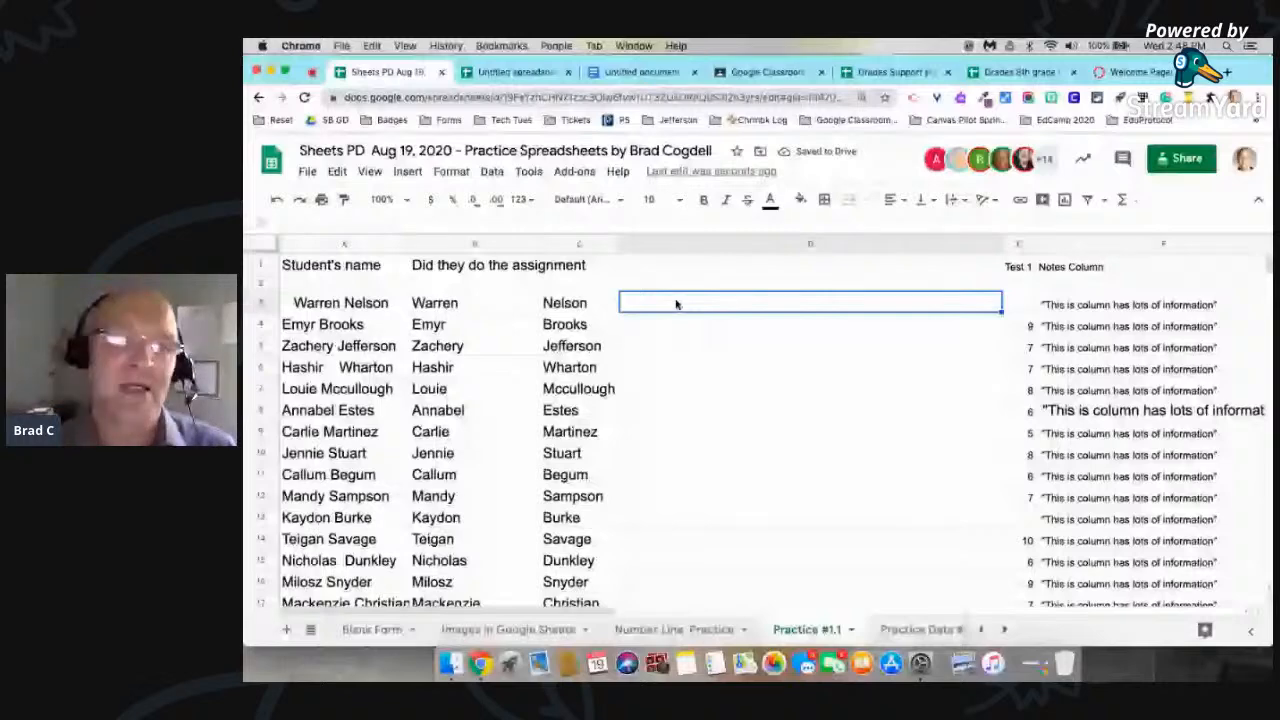
# Step: Try to merge the first-name and last-name cells B3 and C3
pyautogui.press('Left')
pyautogui.press('Left')
pyautogui.keyDown('shift'); pyautogui.click(568, 307); pyautogui.keyUp('shift')
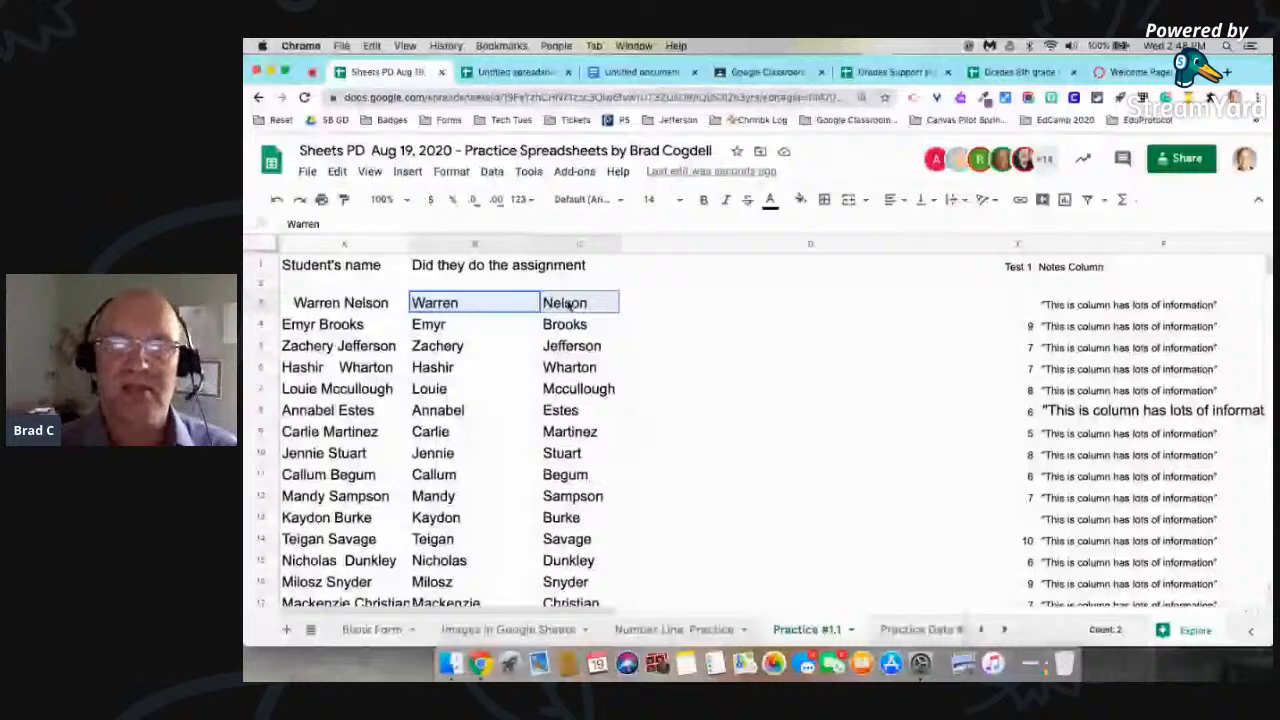
pyautogui.click(848, 200)
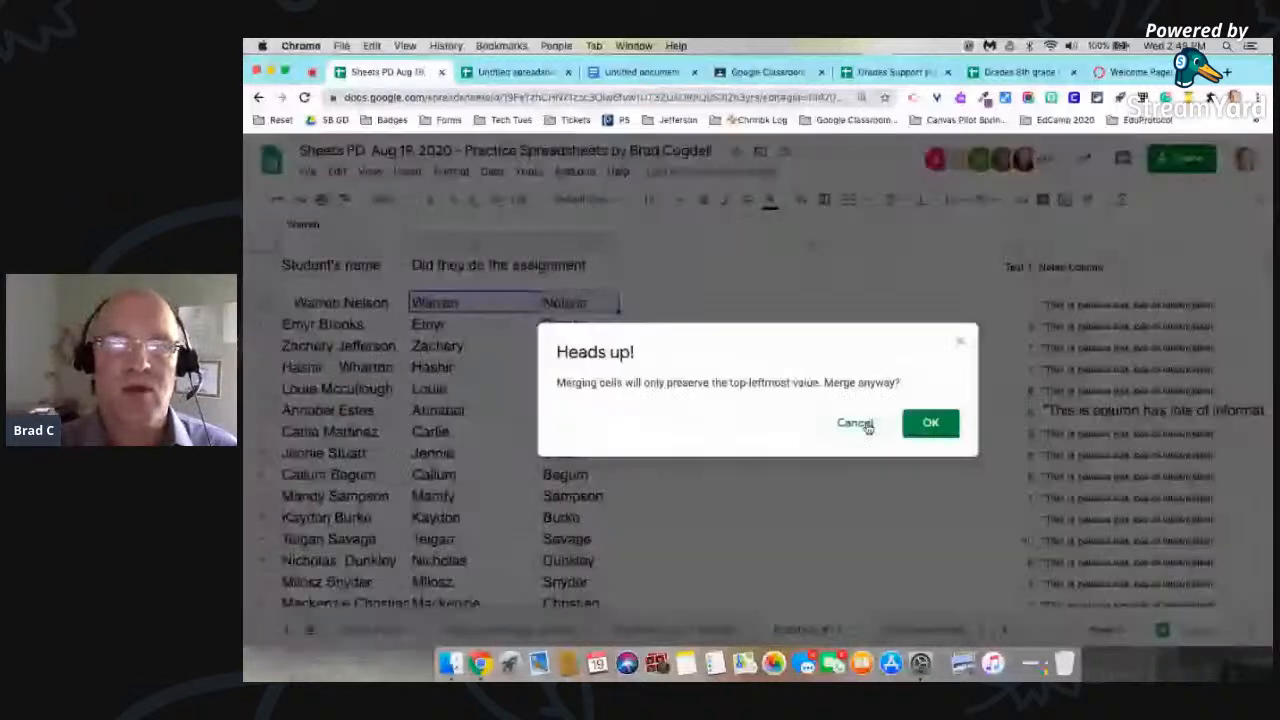
pyautogui.click(961, 342)
# Step: Enter the formula =B3&C3 in cell D3 to join the first and last name
pyautogui.click(783, 306)
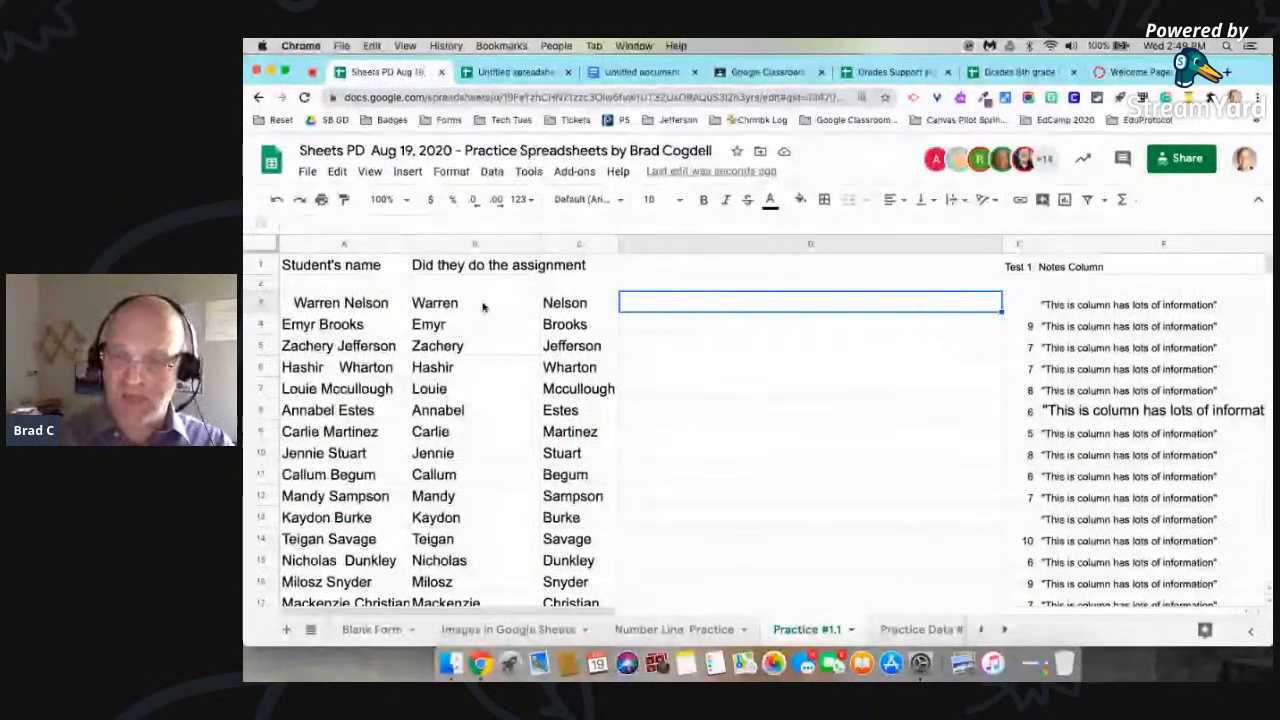
pyautogui.write('=')
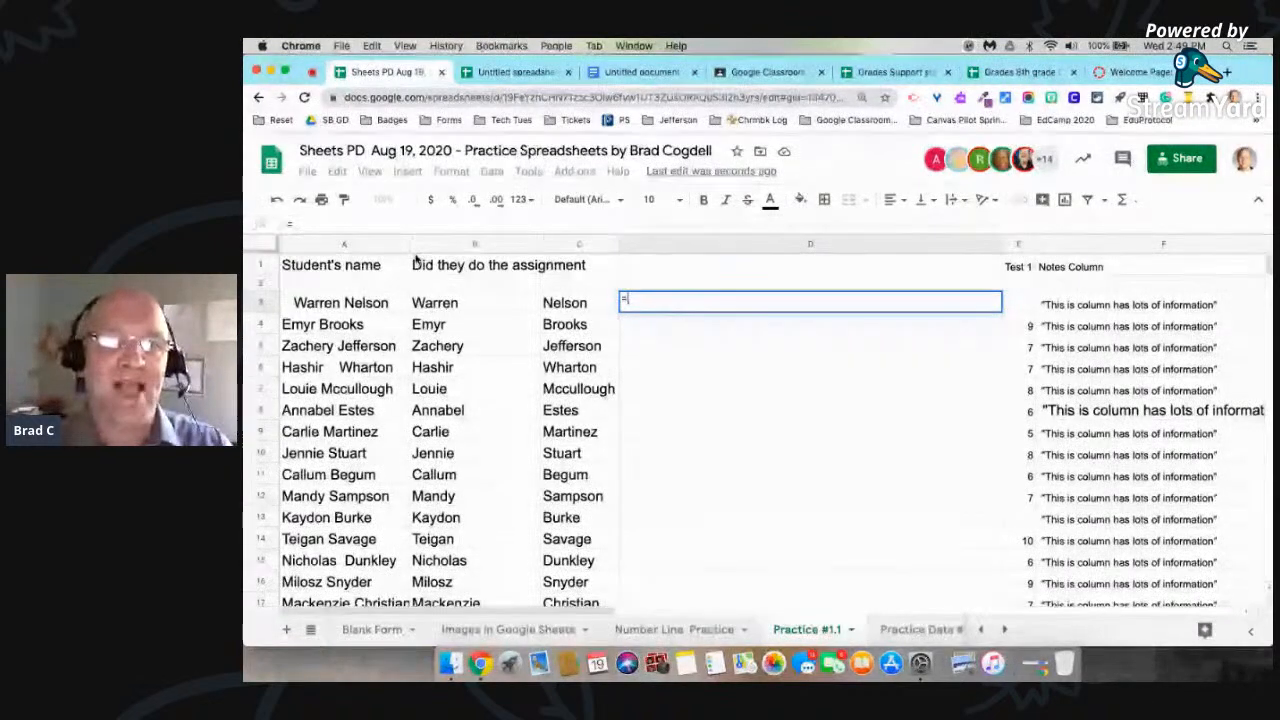
pyautogui.click(465, 308)
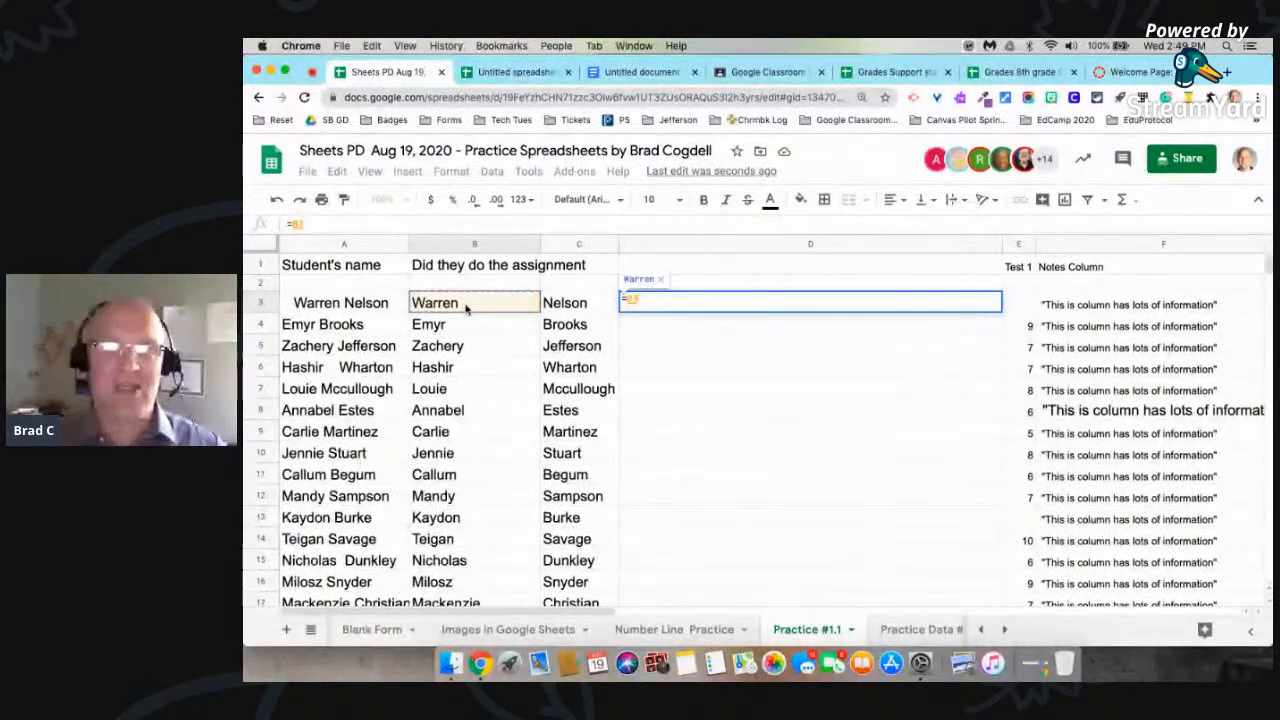
pyautogui.press('super+plus')
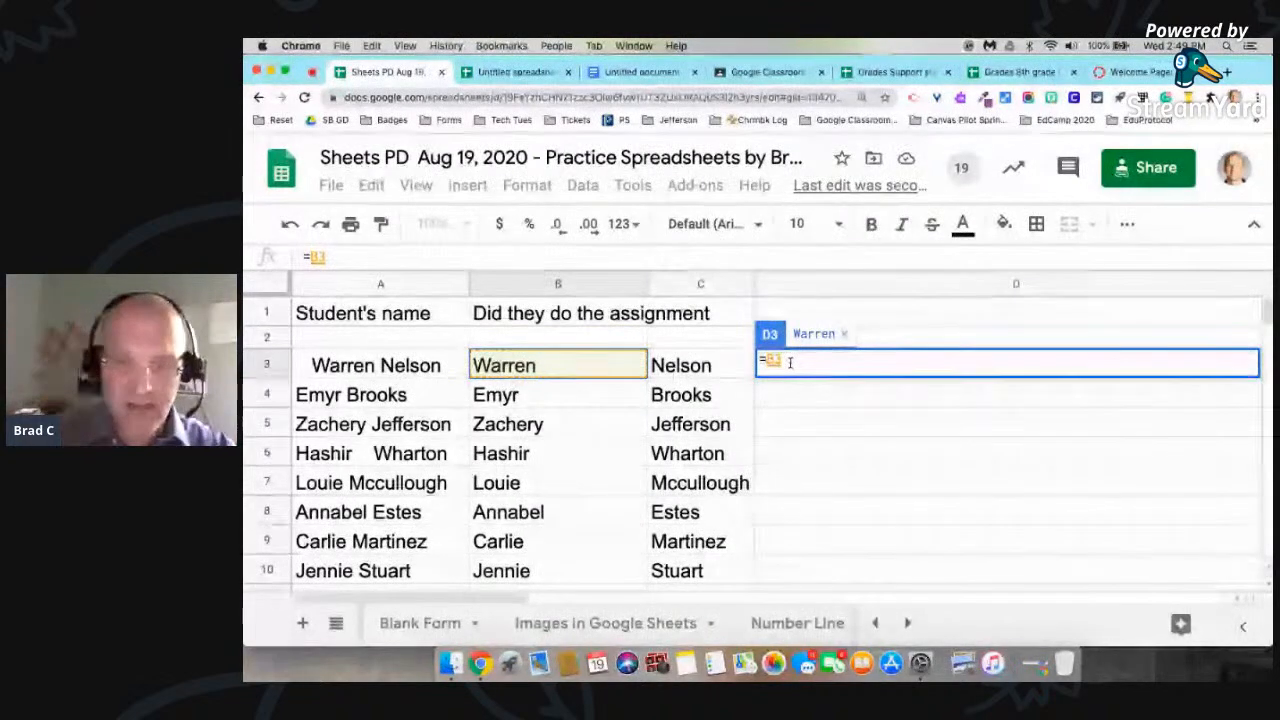
pyautogui.write('&')
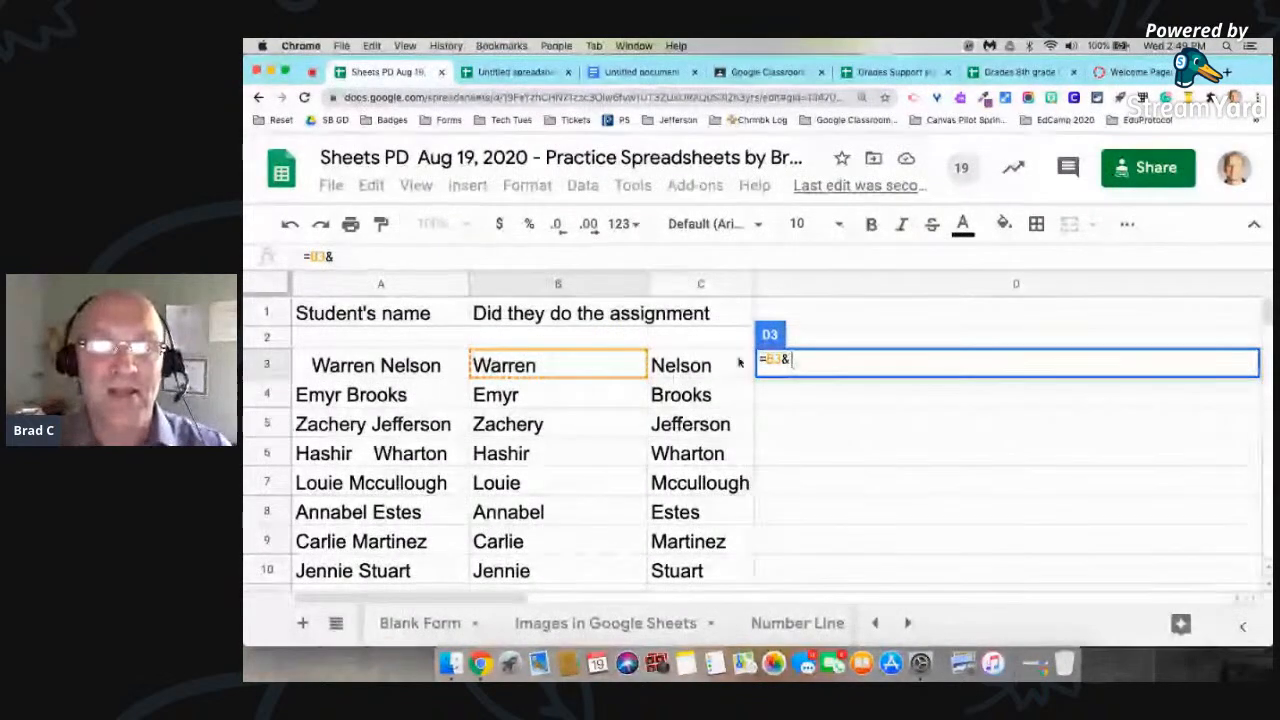
pyautogui.click(683, 367)
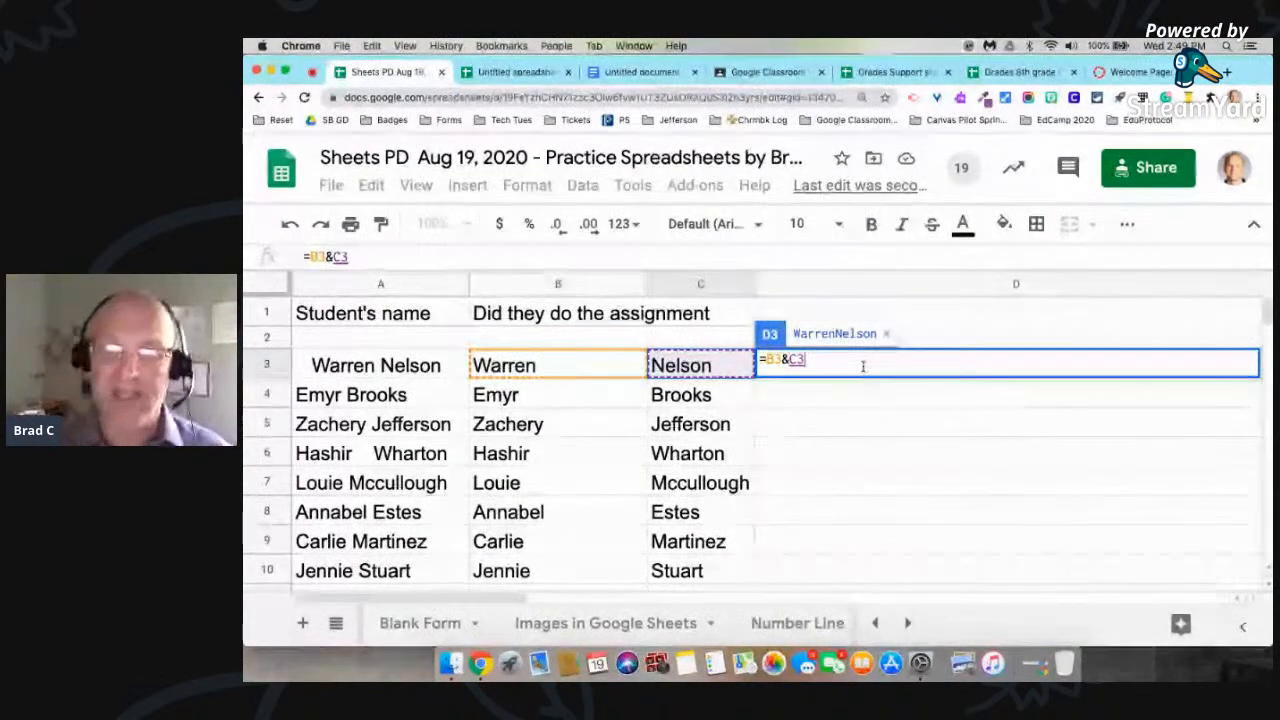
pyautogui.press('Return')
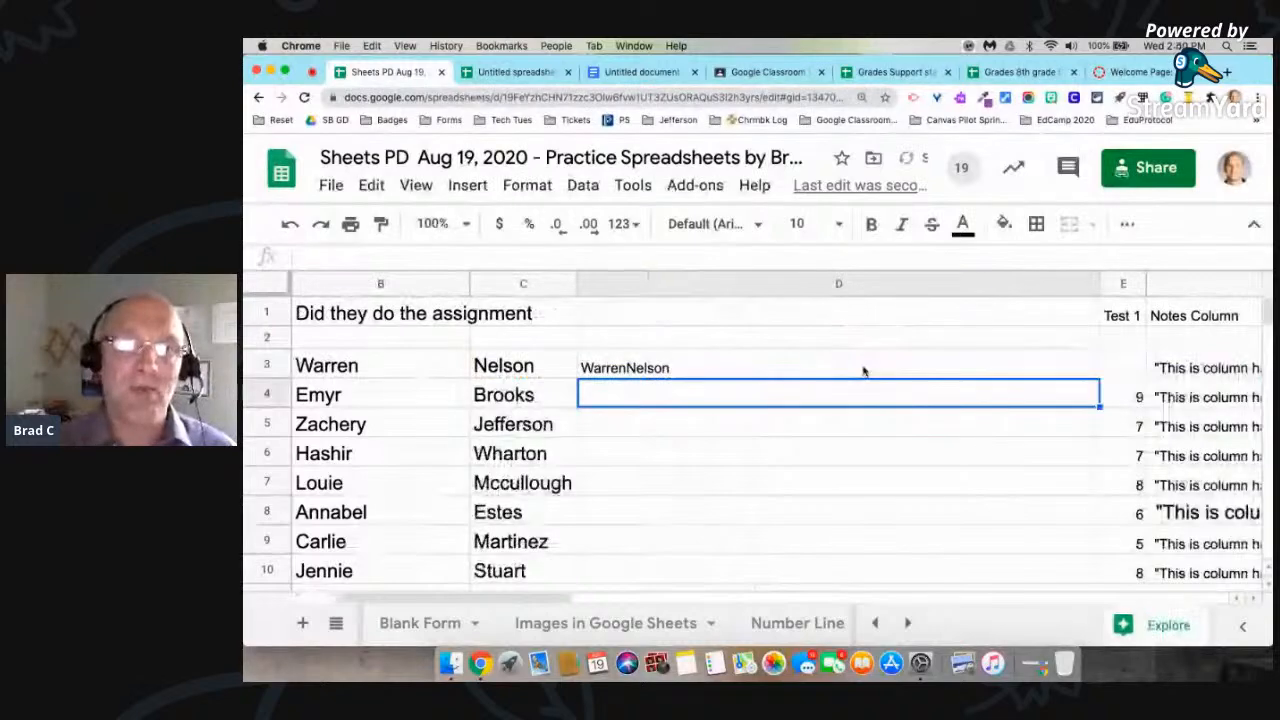
# Step: Change the formula in D3 to =B3&" ,"&C3 so a space and comma separate the names
pyautogui.click(615, 364)
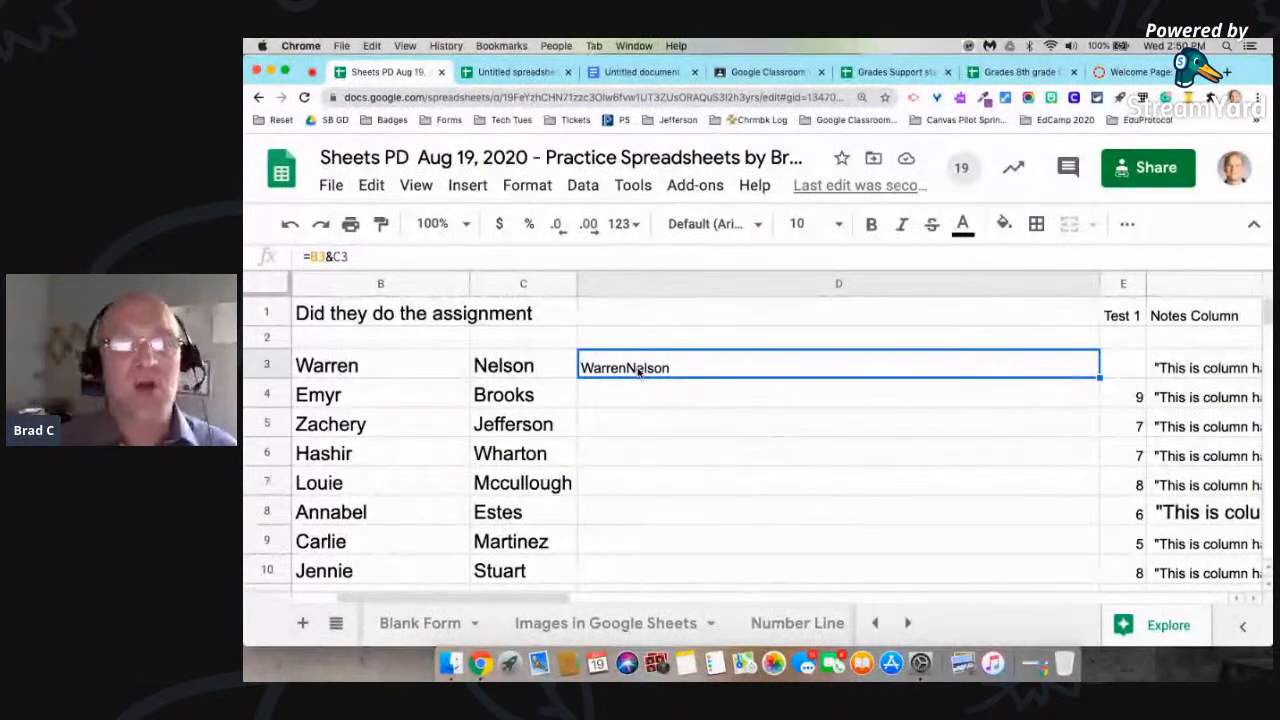
pyautogui.doubleClick(638, 370)
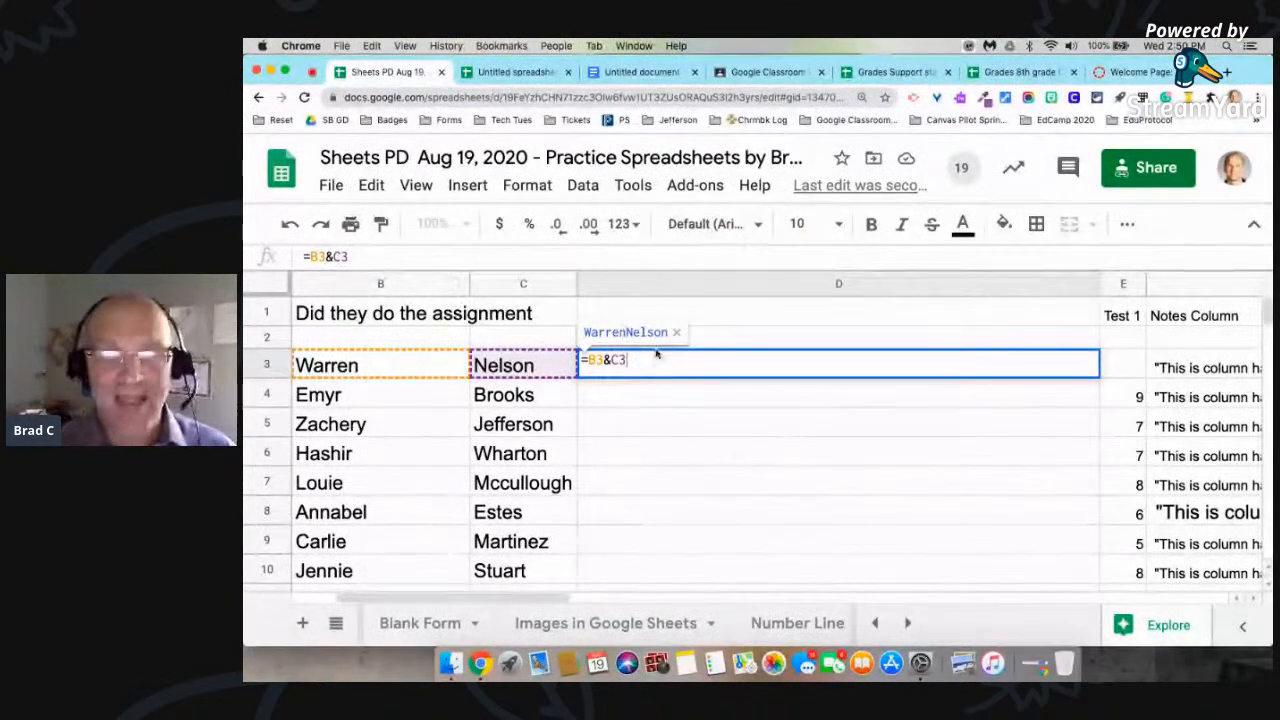
pyautogui.press('Left')
pyautogui.press('Left')
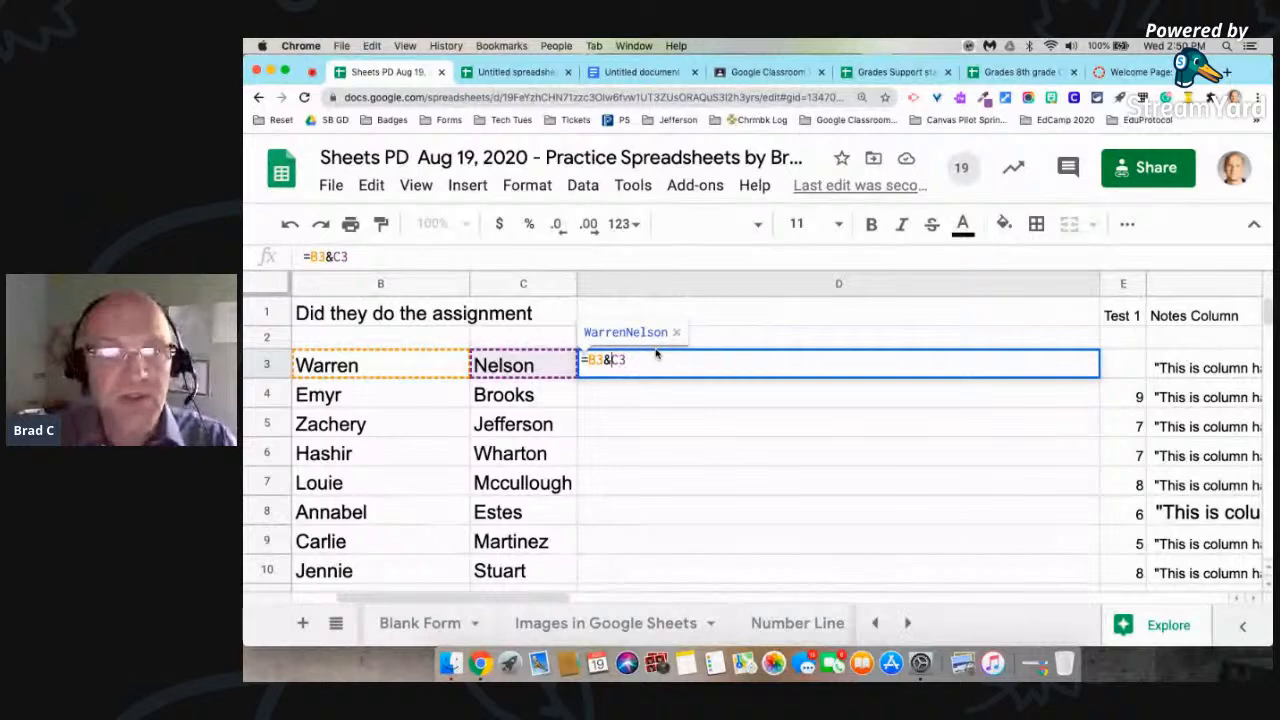
pyautogui.write('"')
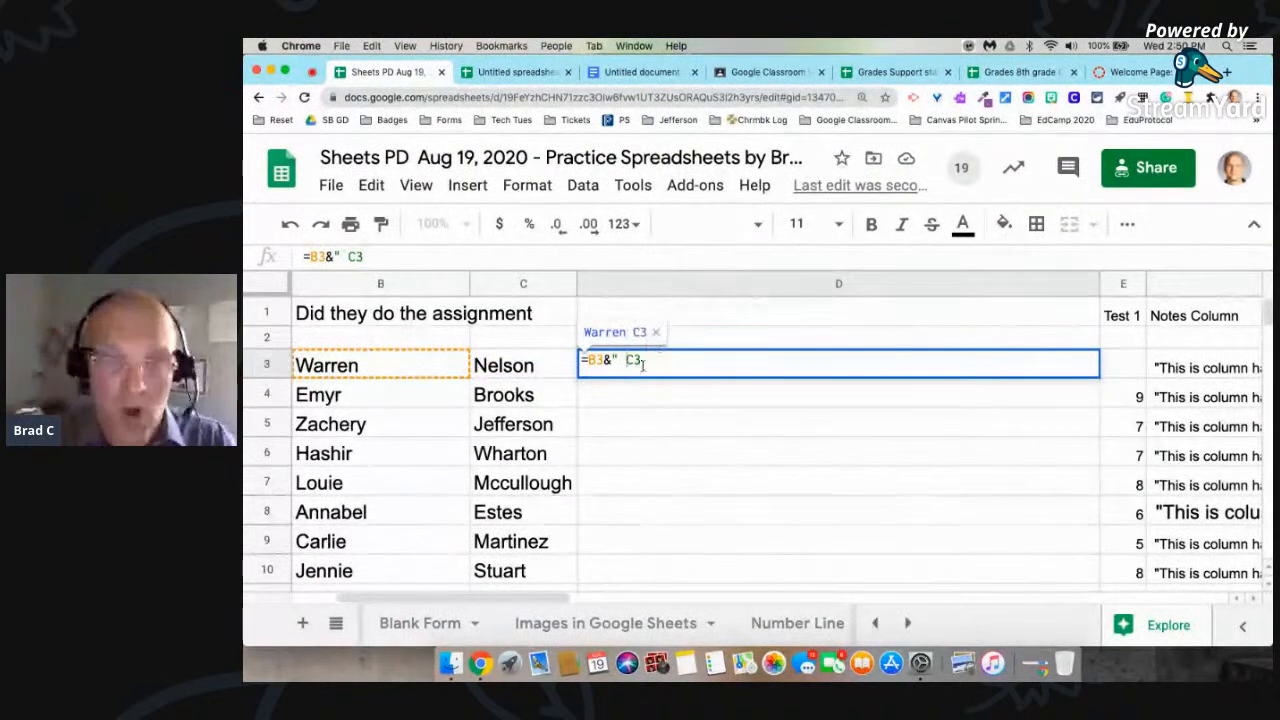
pyautogui.write(' "')
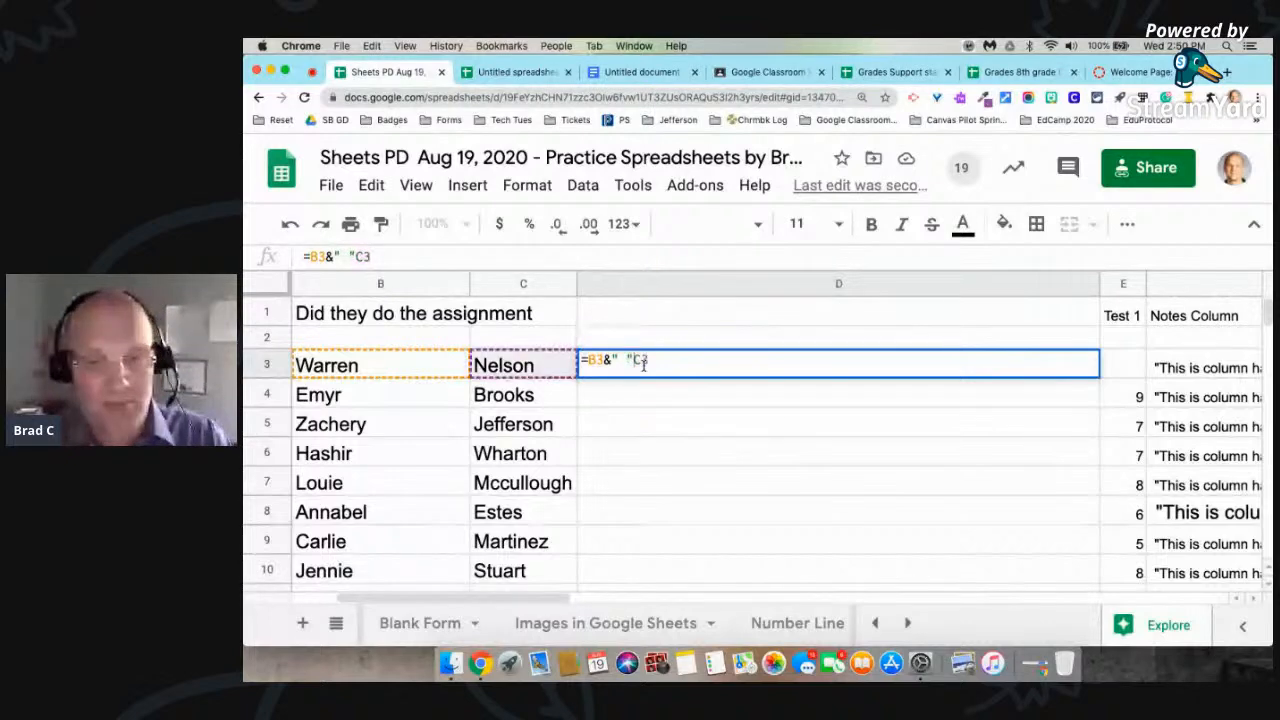
pyautogui.write('&')
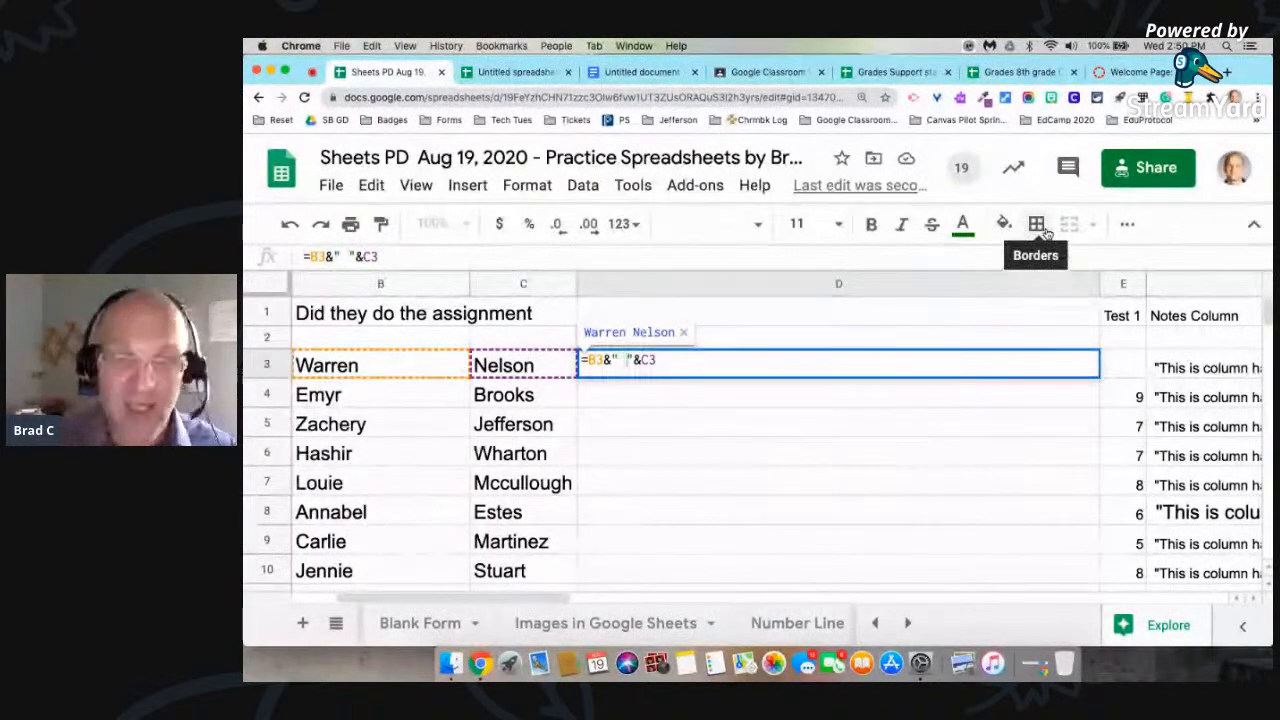
pyautogui.write(',')
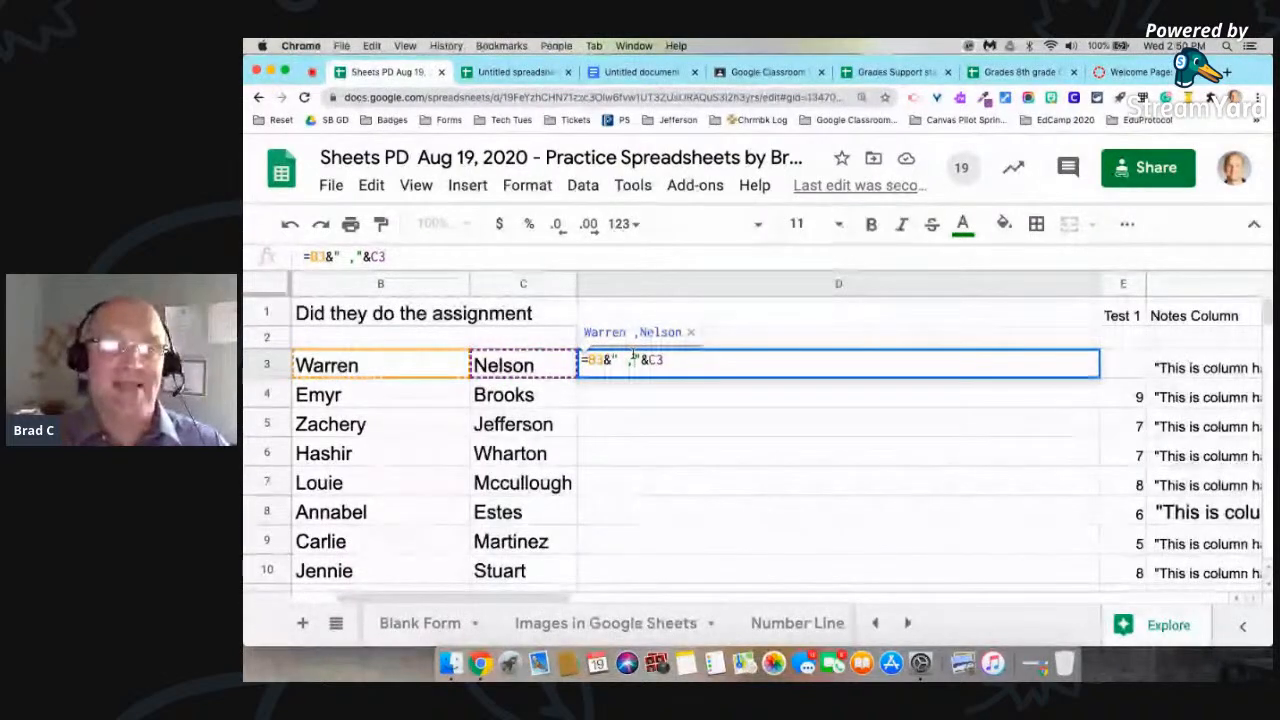
pyautogui.press('Return')
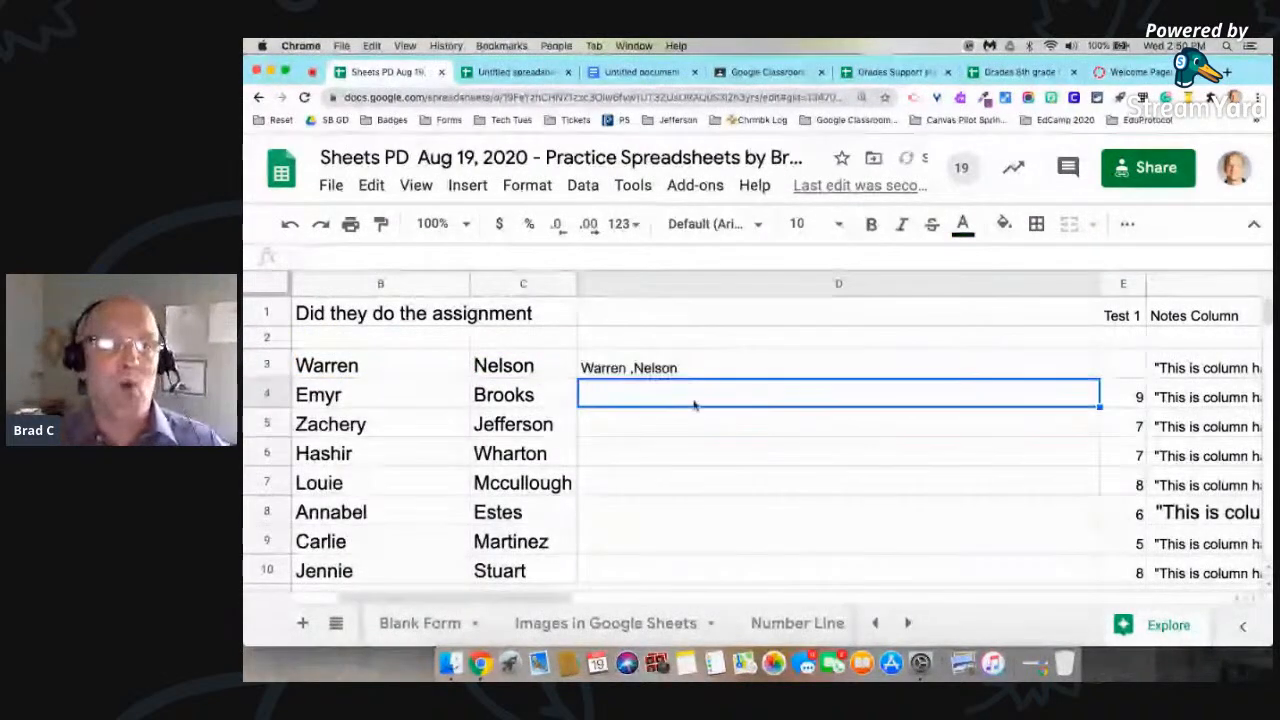
# Step: Fill the D3 name-joining formula down column D for the rest of the student list
pyautogui.click(704, 367)
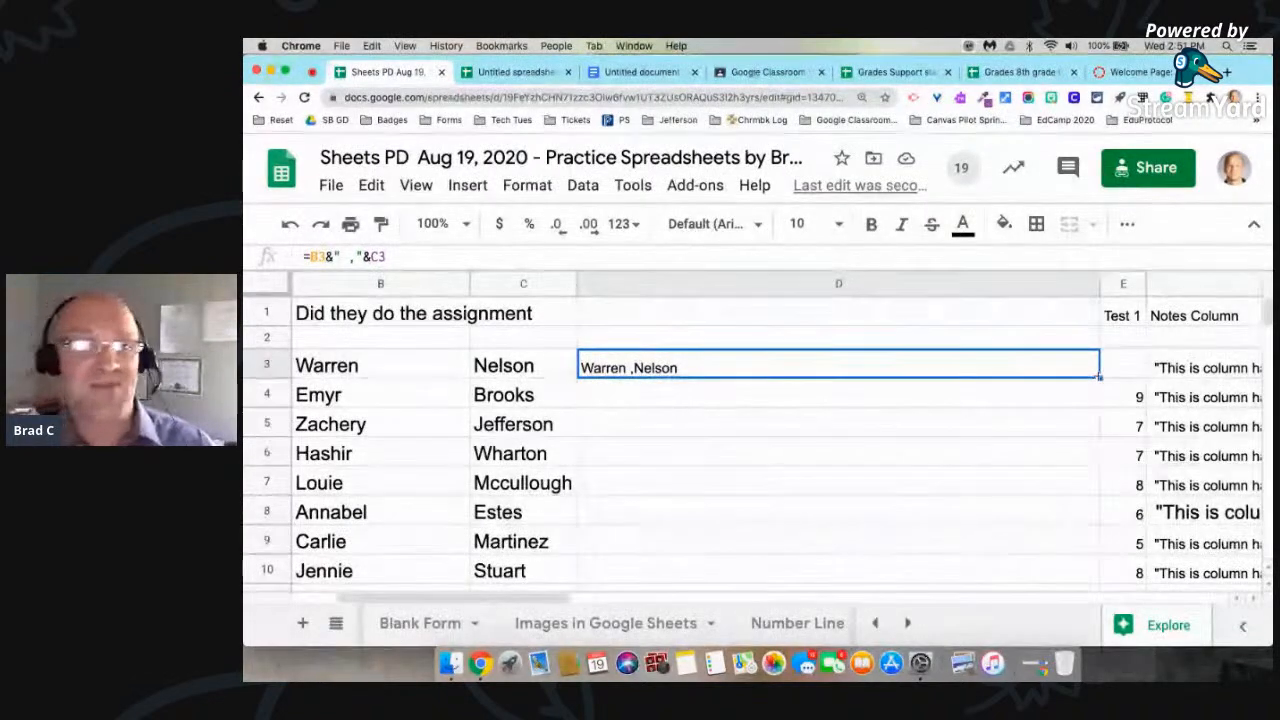
pyautogui.moveTo(1099, 377); pyautogui.dragTo(1060, 491)
pyautogui.scroll(1, 873, 418)
pyautogui.scroll(5, 873, 418)
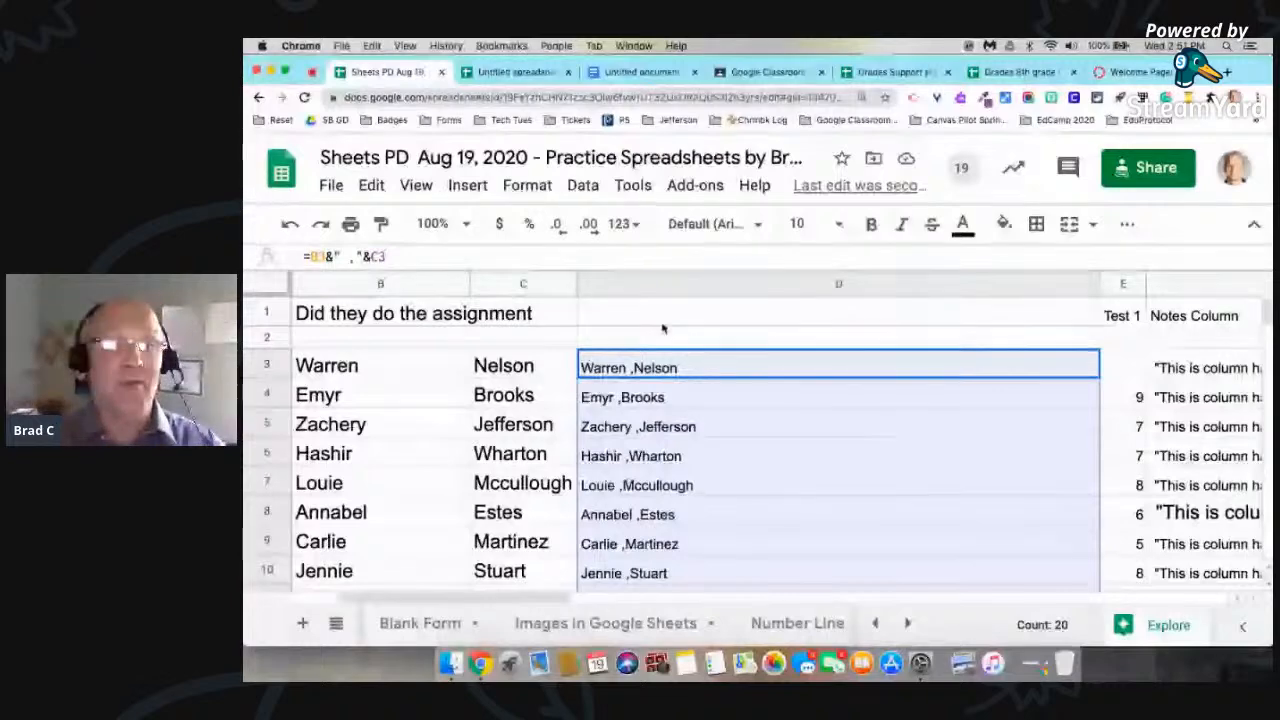
pyautogui.click(622, 362)
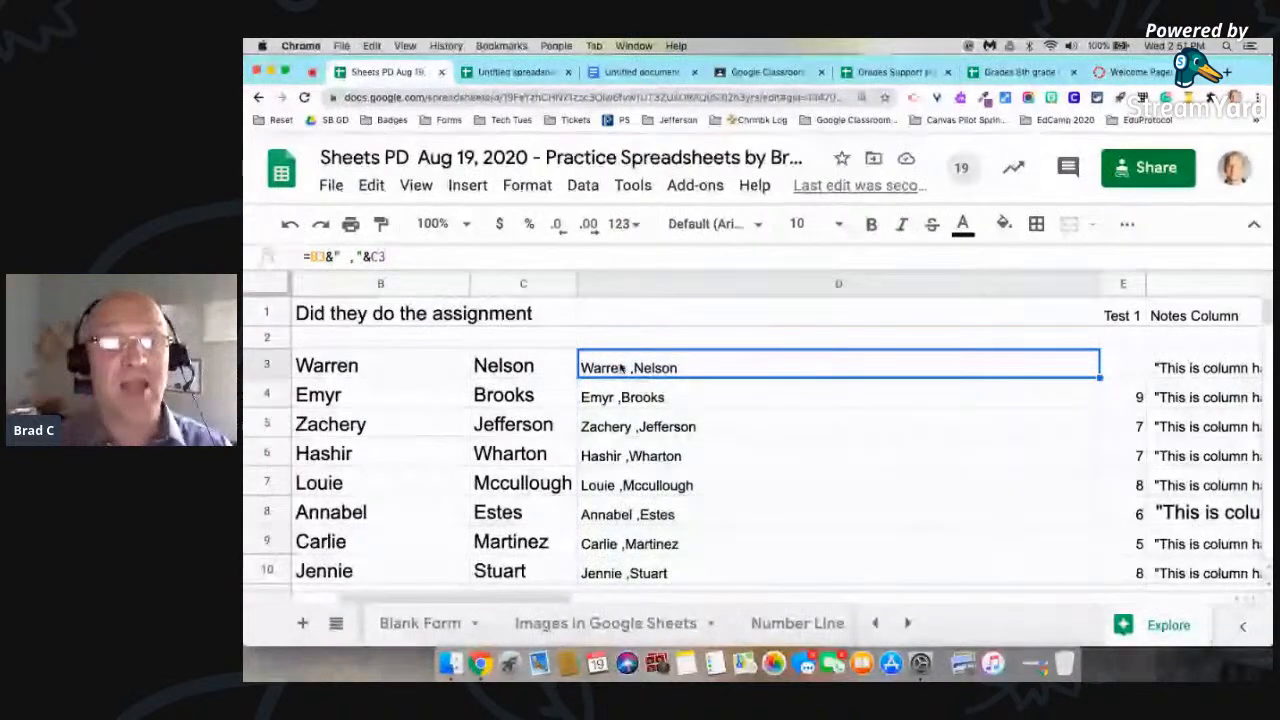
pyautogui.doubleClick(622, 368)
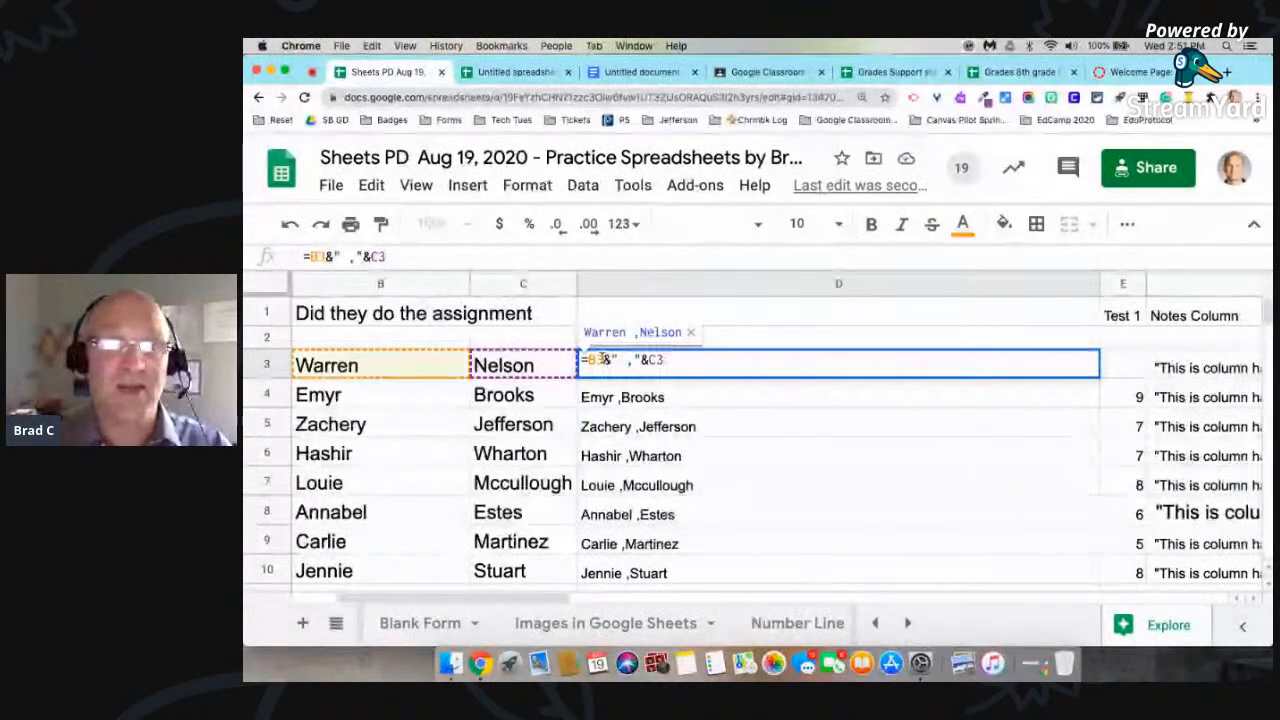
pyautogui.press('BackSpace')
pyautogui.press('BackSpace')
pyautogui.click(545, 366)
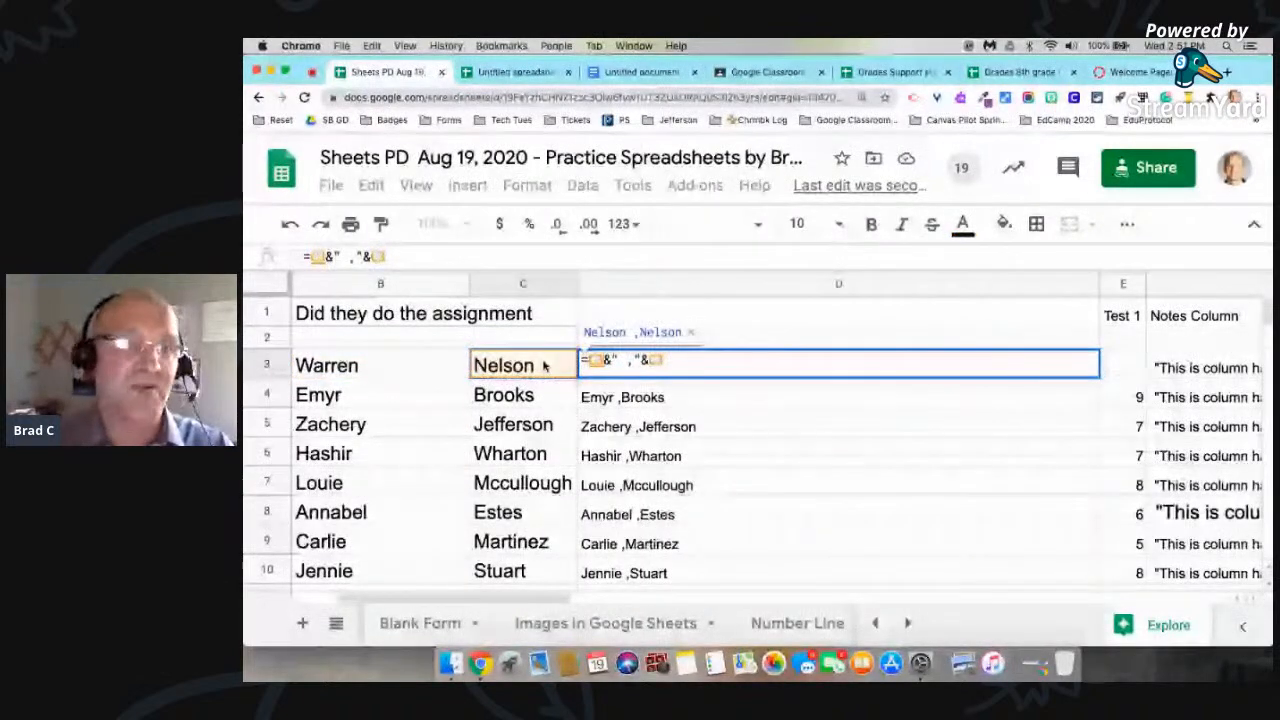
pyautogui.press('BackSpace')
pyautogui.press('BackSpace')
pyautogui.click(368, 366)
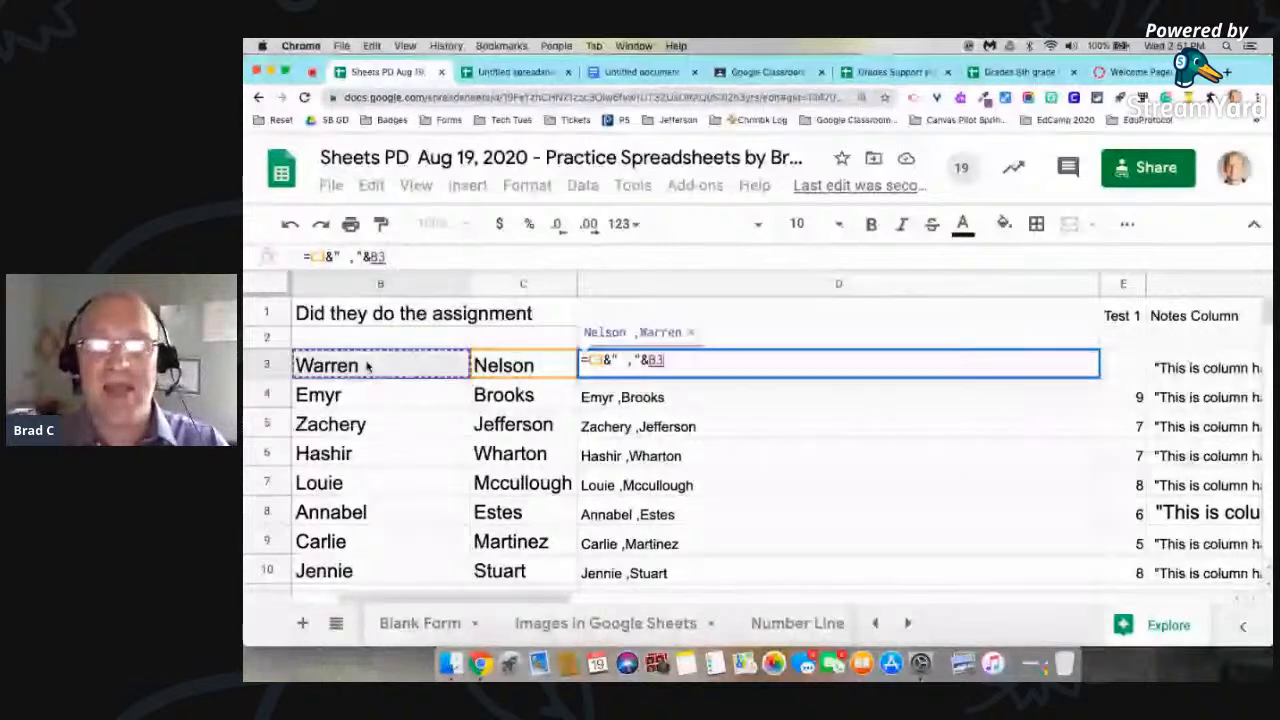
pyautogui.click(803, 395)
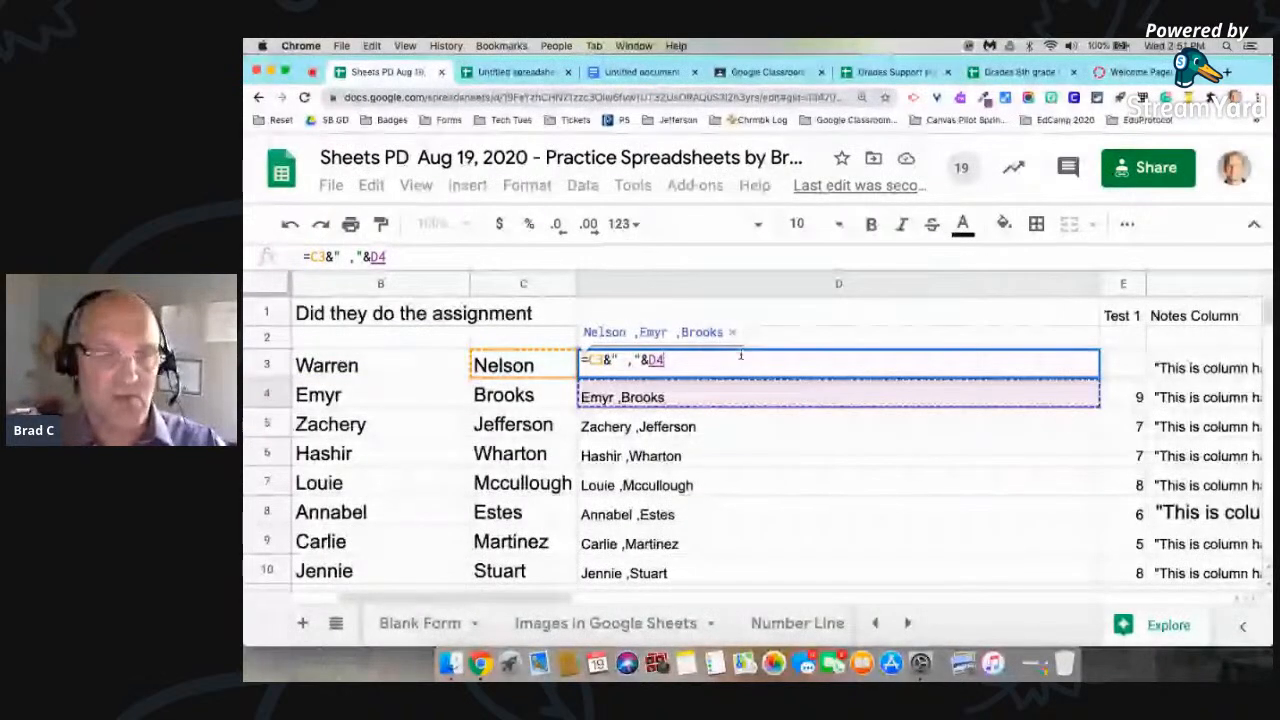
pyautogui.press('Escape')
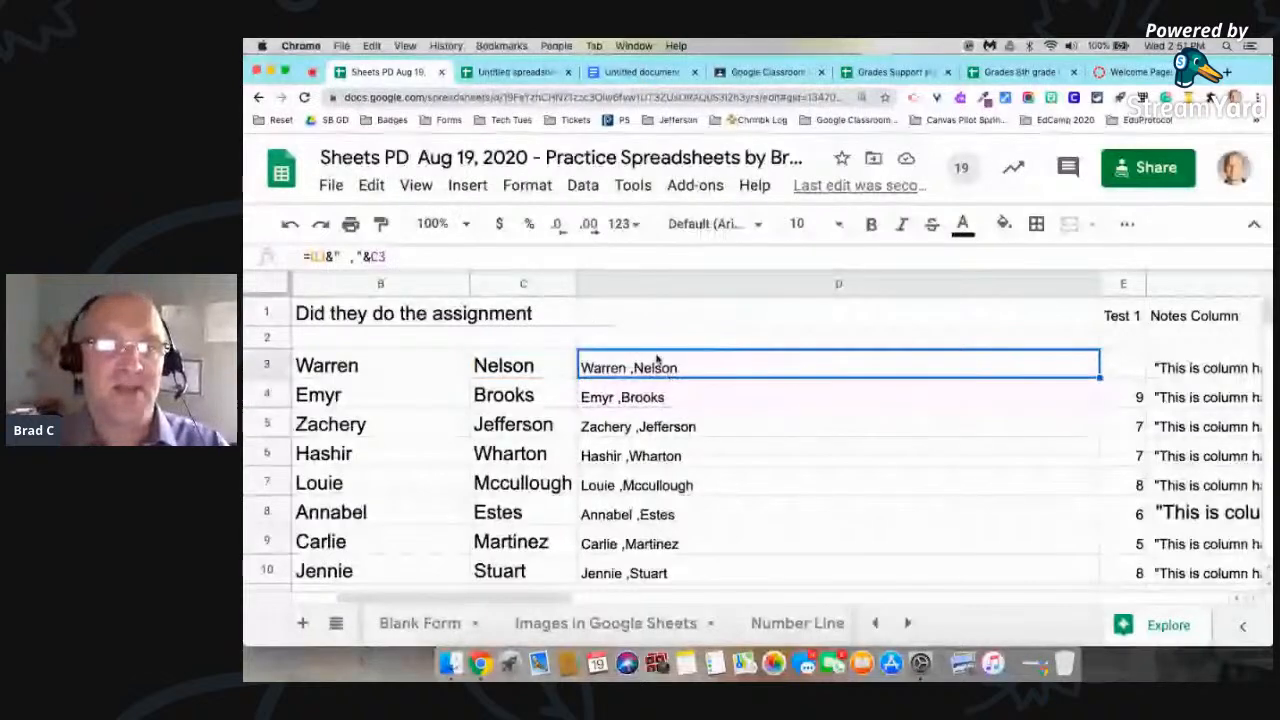
# Step: Change the formula in D3 to =C3&" ,"&B3 so the last name comes before the first name
pyautogui.doubleClick(608, 361)
pyautogui.click(603, 359)
pyautogui.press('BackSpace')
pyautogui.press('BackSpace')
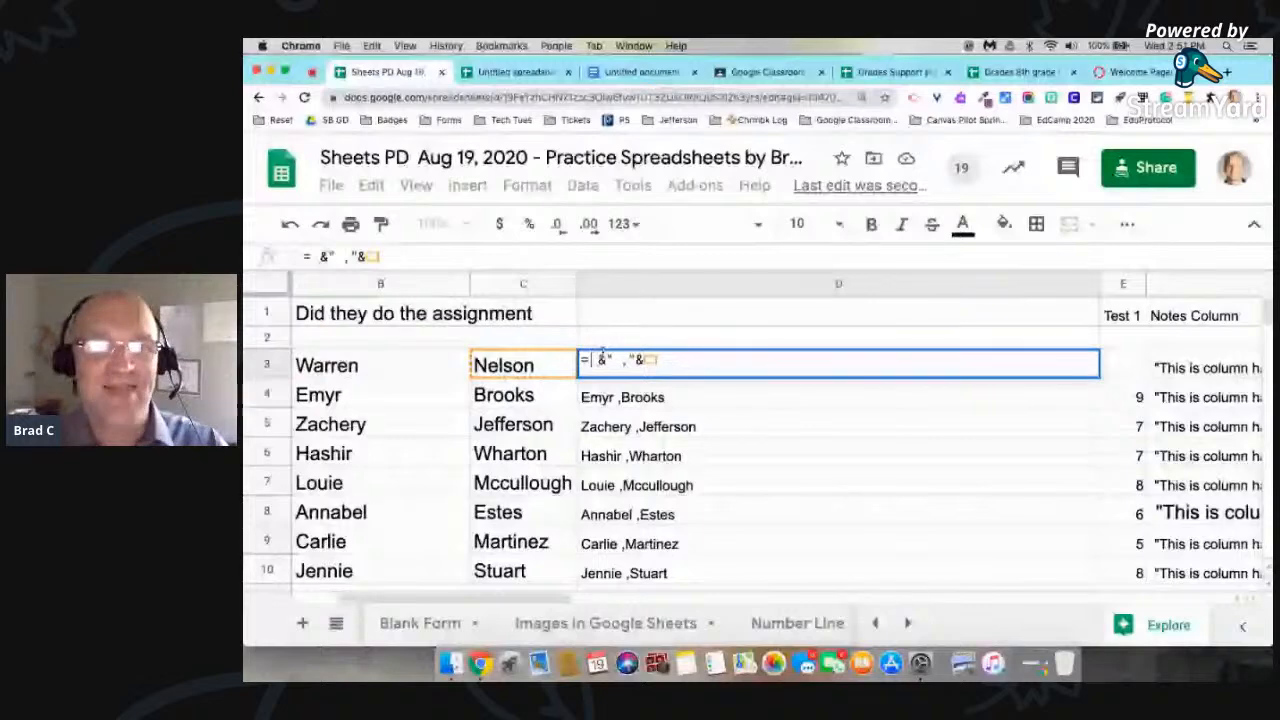
pyautogui.write('c3')
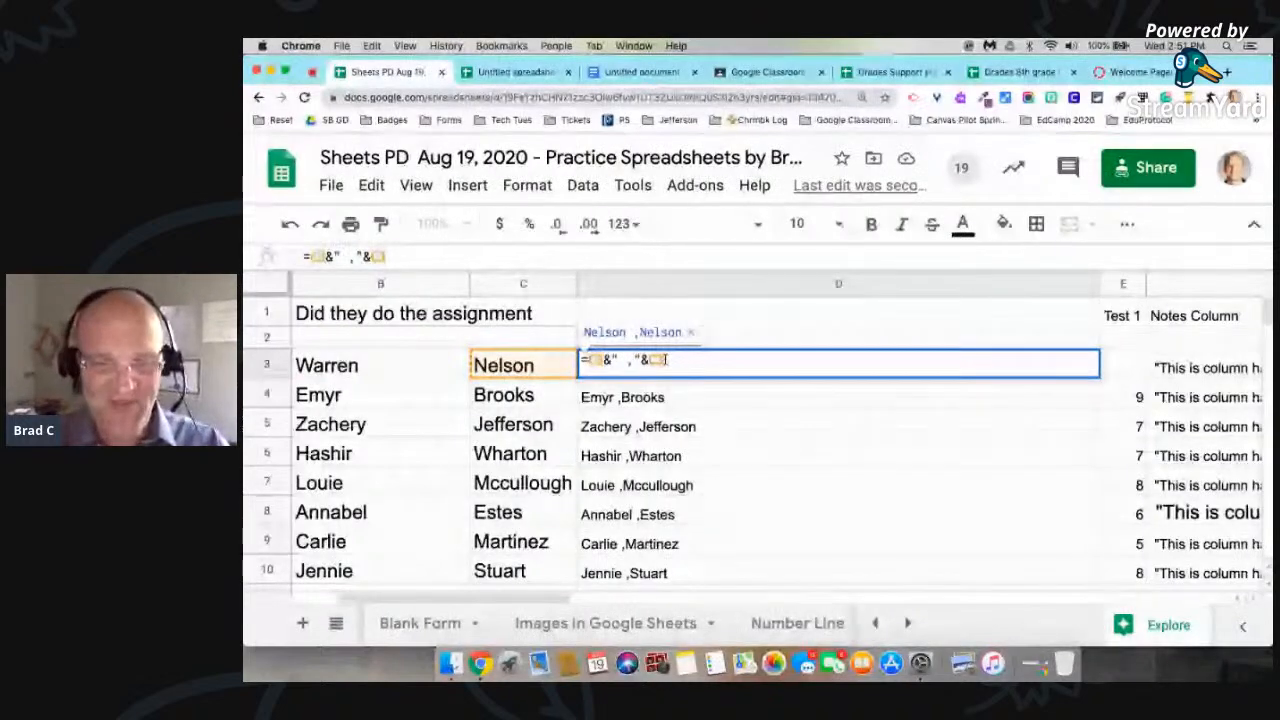
pyautogui.press('BackSpace')
pyautogui.press('BackSpace')
pyautogui.write('B')
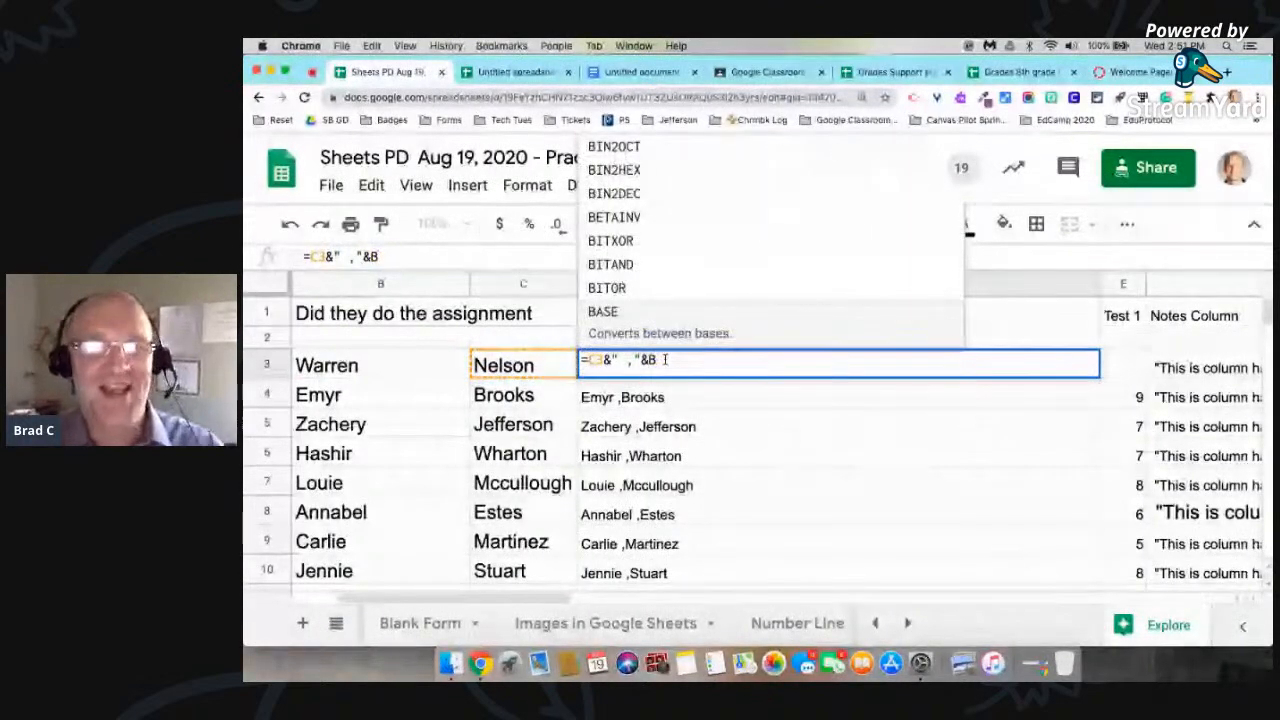
pyautogui.write('3')
pyautogui.press('Return')
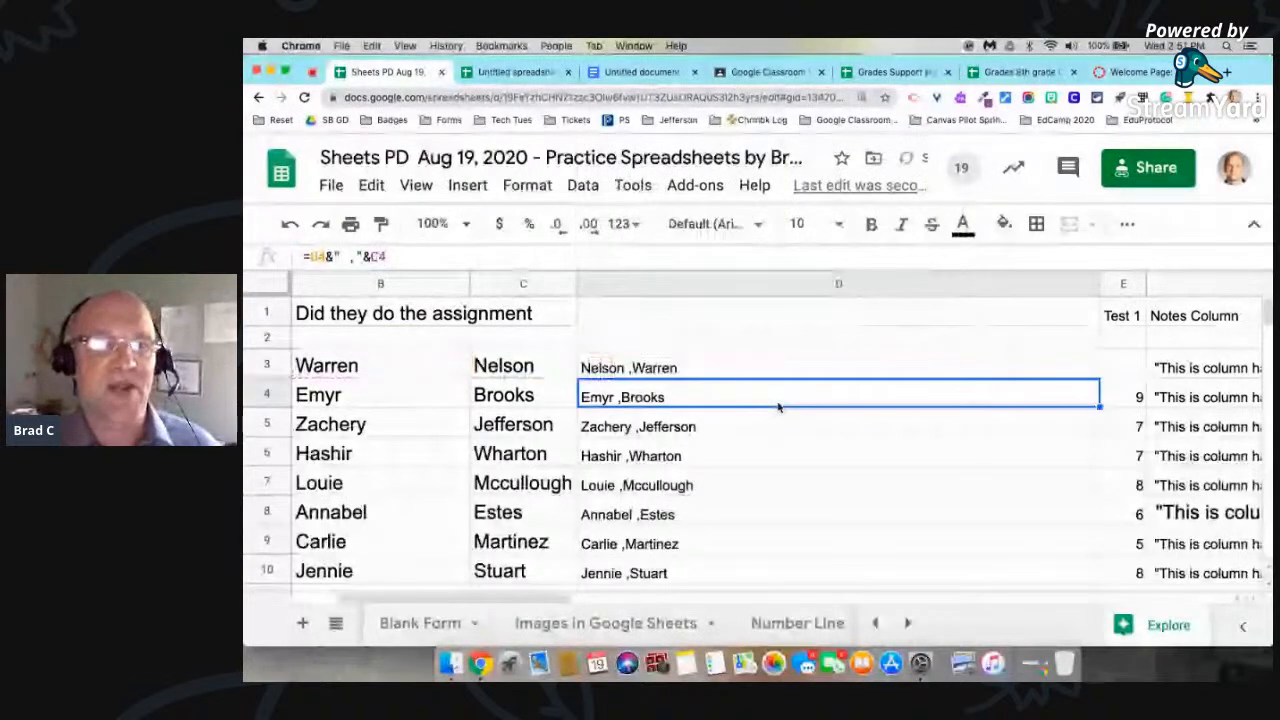
# Step: Fill the reversed name formula from D3 down column D to row 22
pyautogui.click(654, 370)
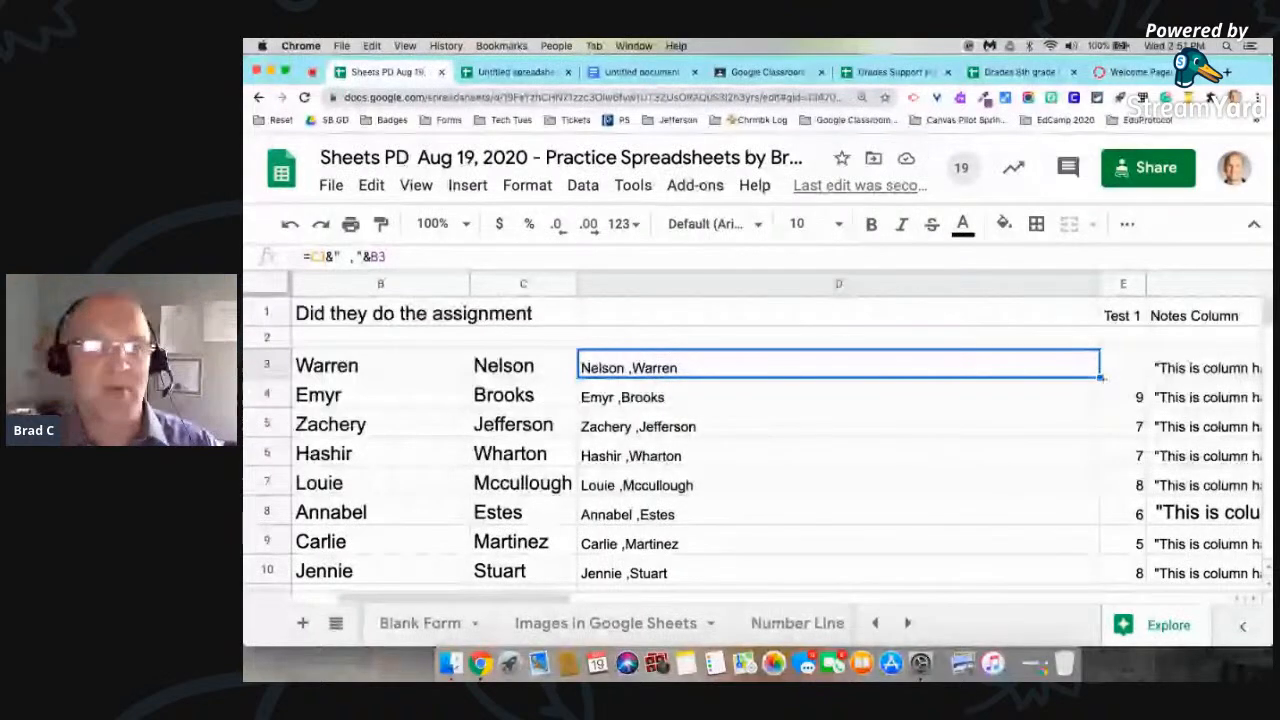
pyautogui.scroll(-10, 1099, 376)
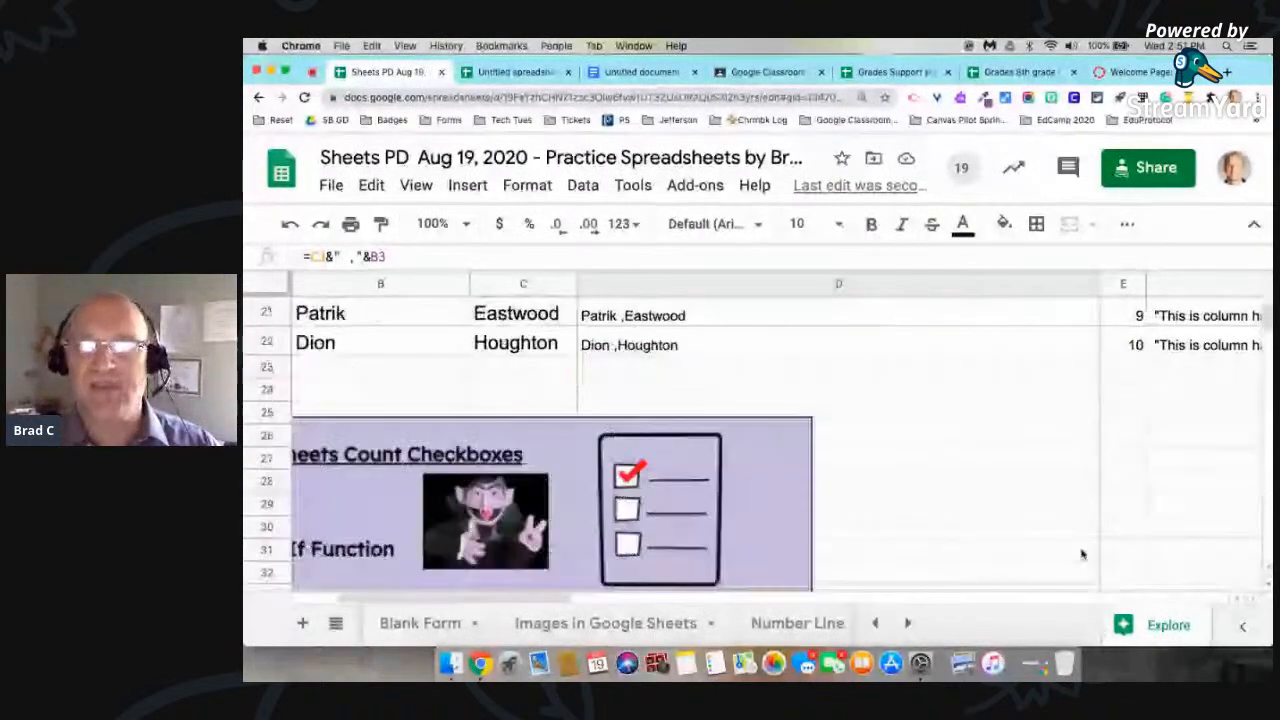
pyautogui.moveTo(1075, 380); pyautogui.dragTo(1000, 357)
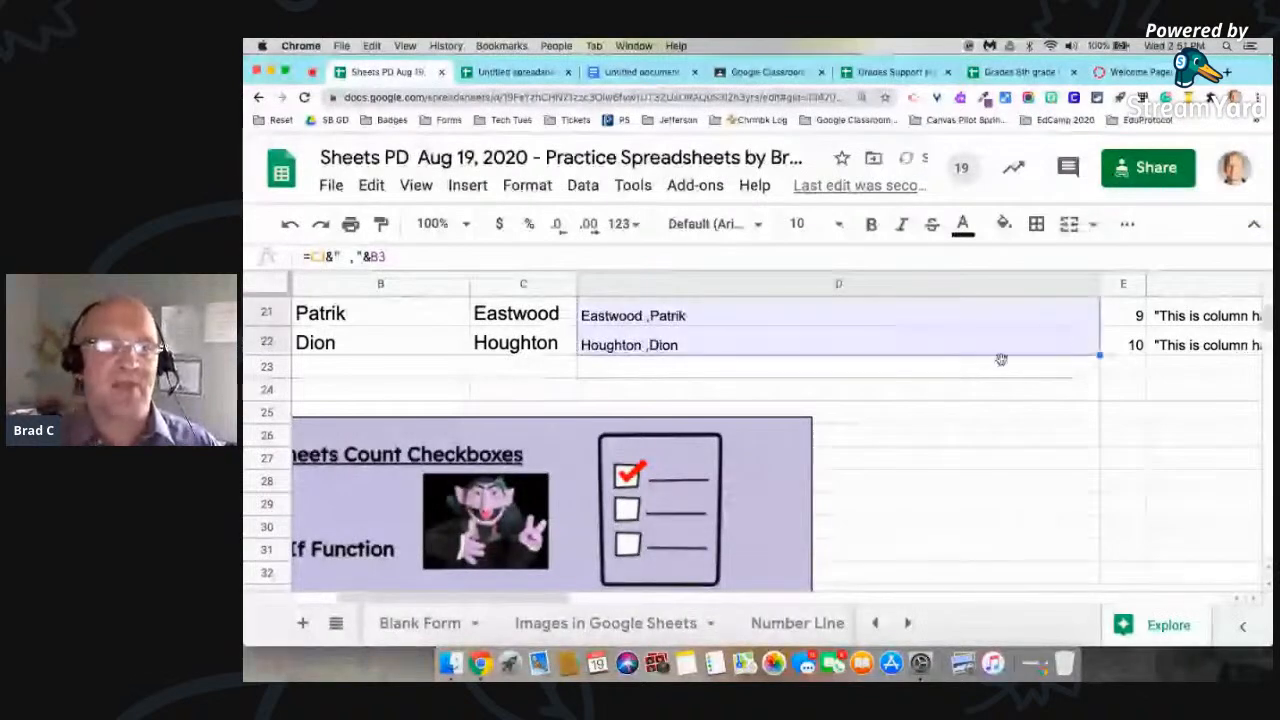
pyautogui.scroll(10, 950, 355)
pyautogui.hscroll(5, 900, 348)
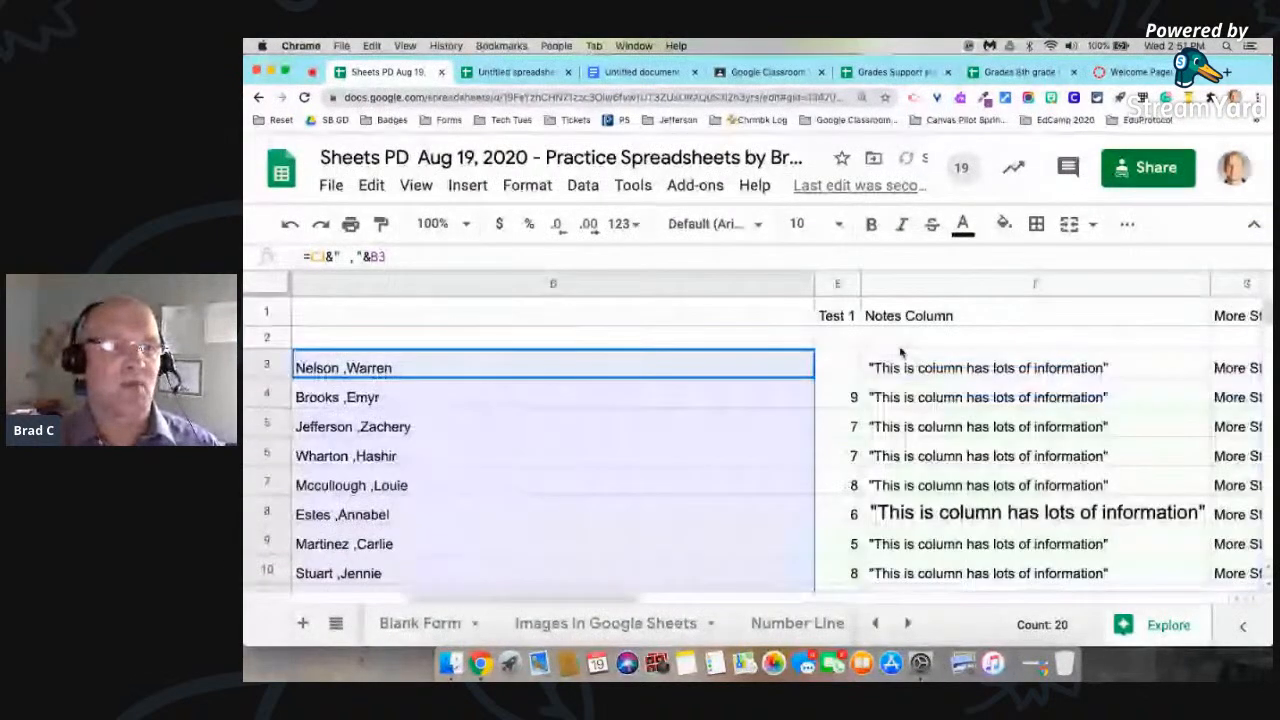
pyautogui.hscroll(-2, 900, 348)
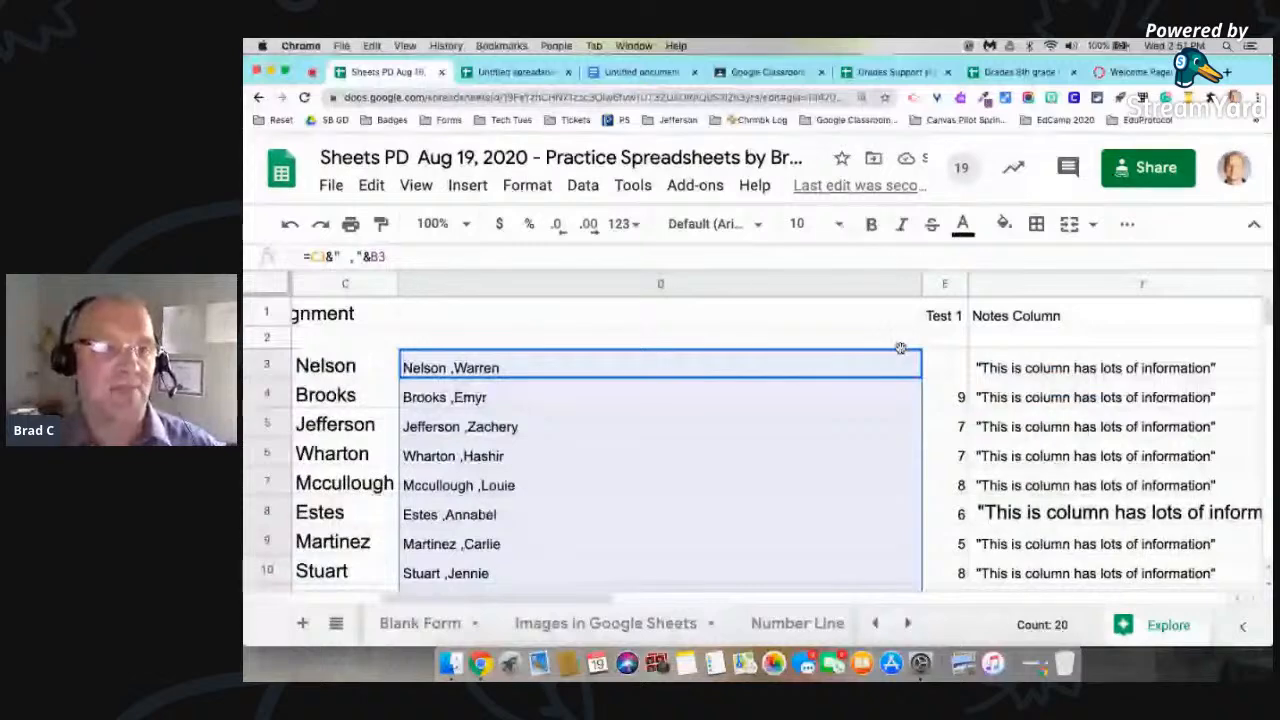
pyautogui.hscroll(-5, 566, 394)
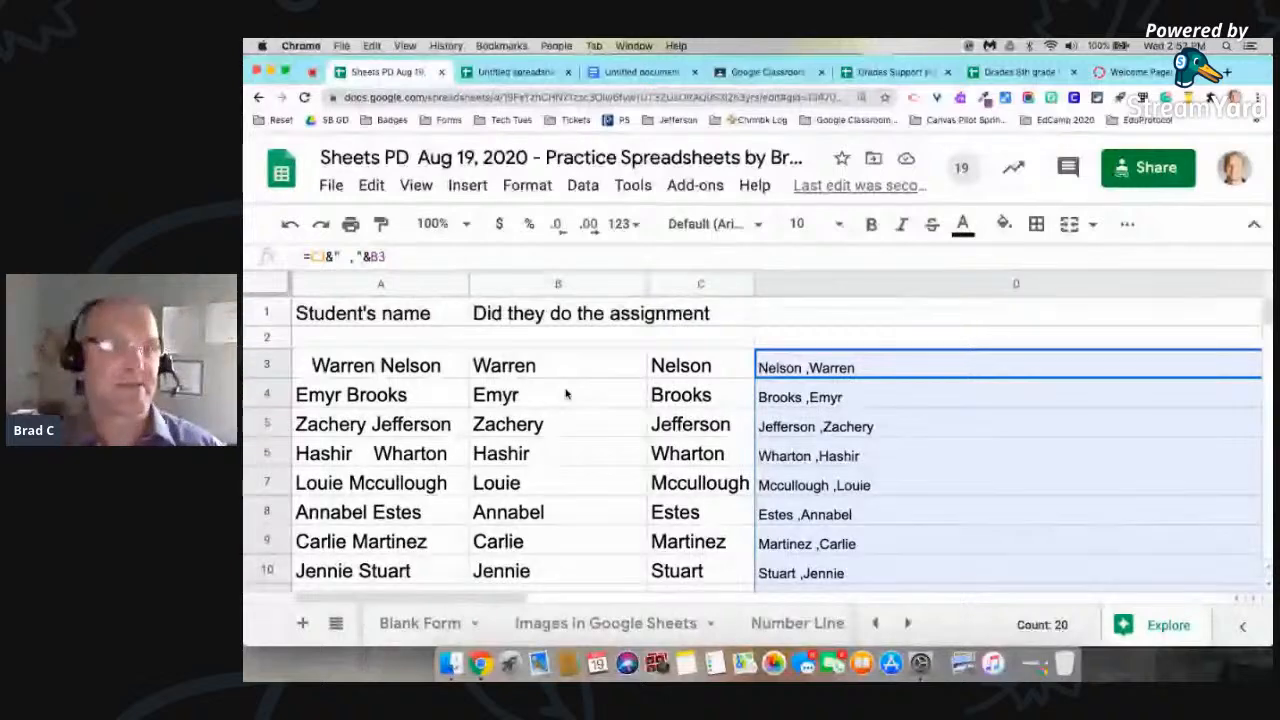
# Step: Review the Items Covered list in the Sheets PD Aug 2020 agenda for the next topic
pyautogui.hotkey('ctrl', 'Right')
pyautogui.scroll(-2, 566, 393)
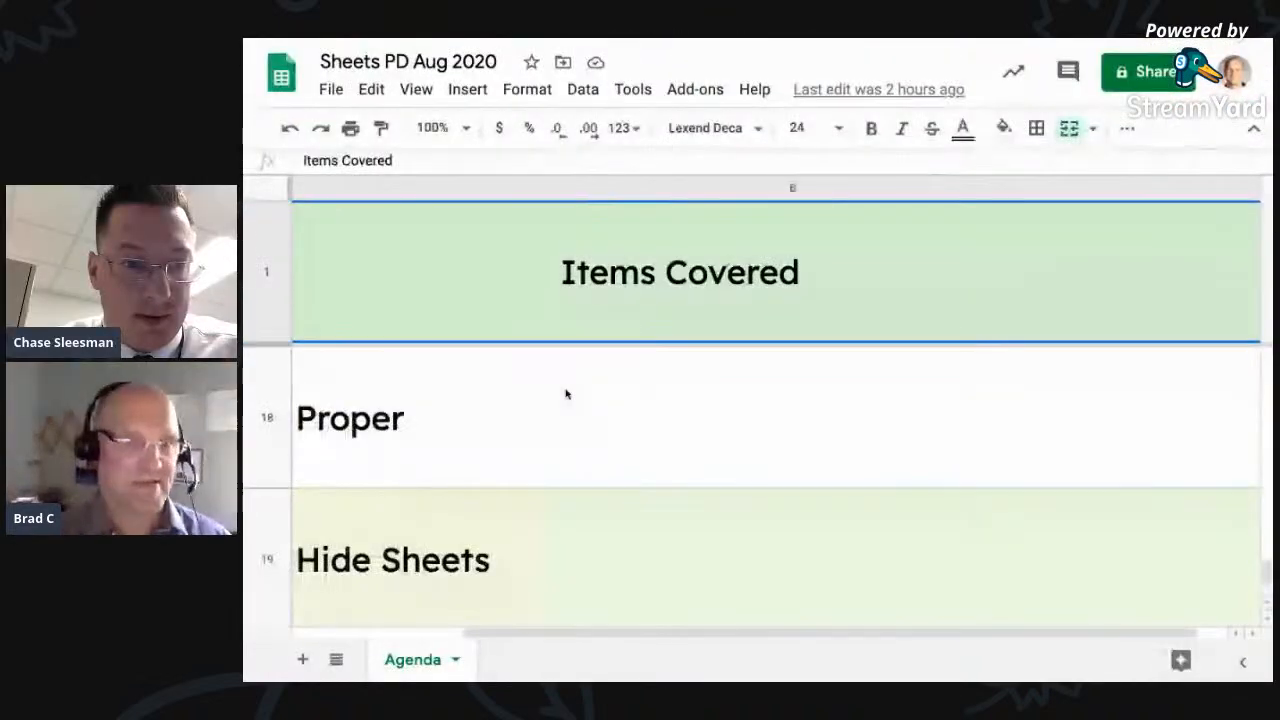
pyautogui.scroll(2, 566, 393)
pyautogui.scroll(2, 566, 393)
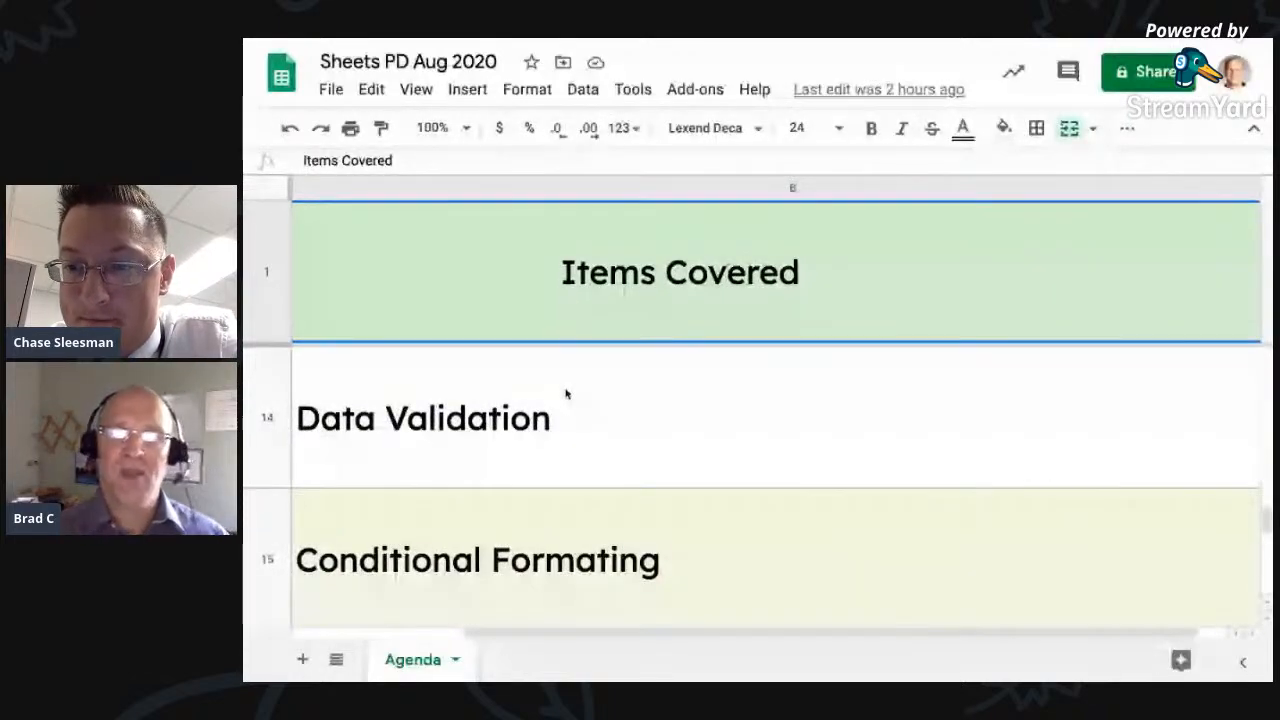
pyautogui.hotkey('ctrl', 'Left')
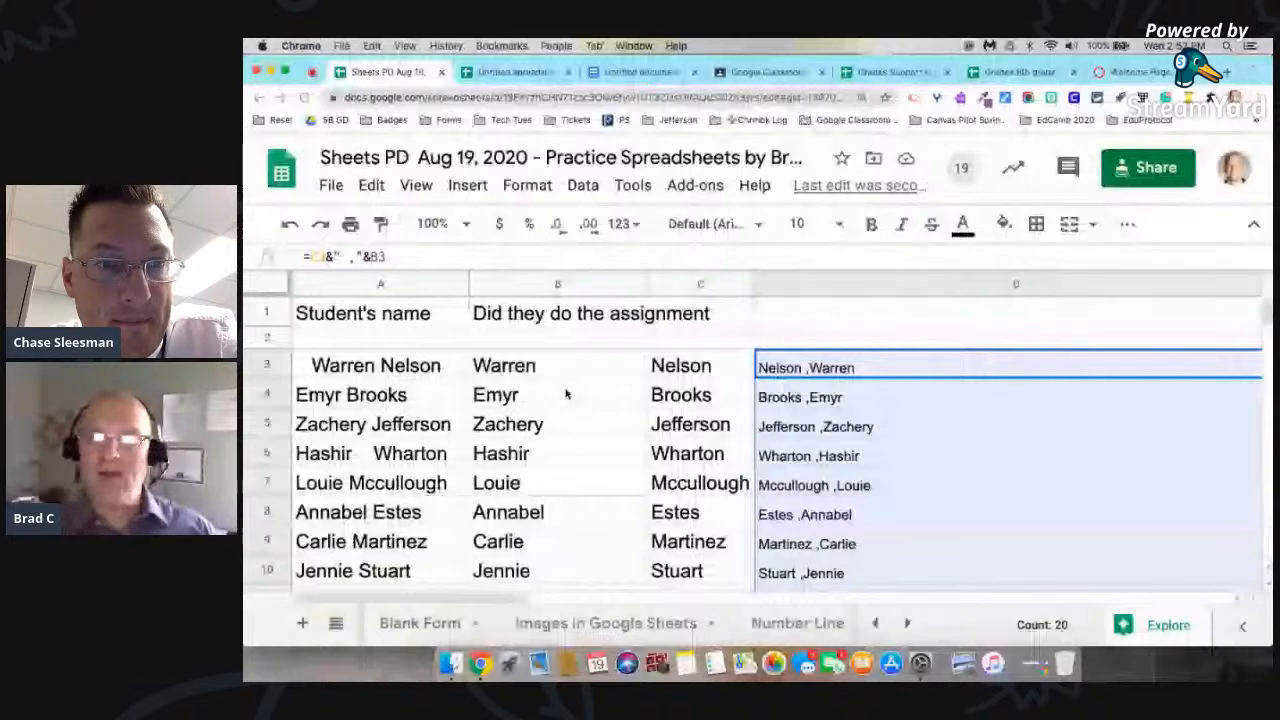
# Step: Open the Practice Data #2 sheet at its student score table
pyautogui.click(877, 417)
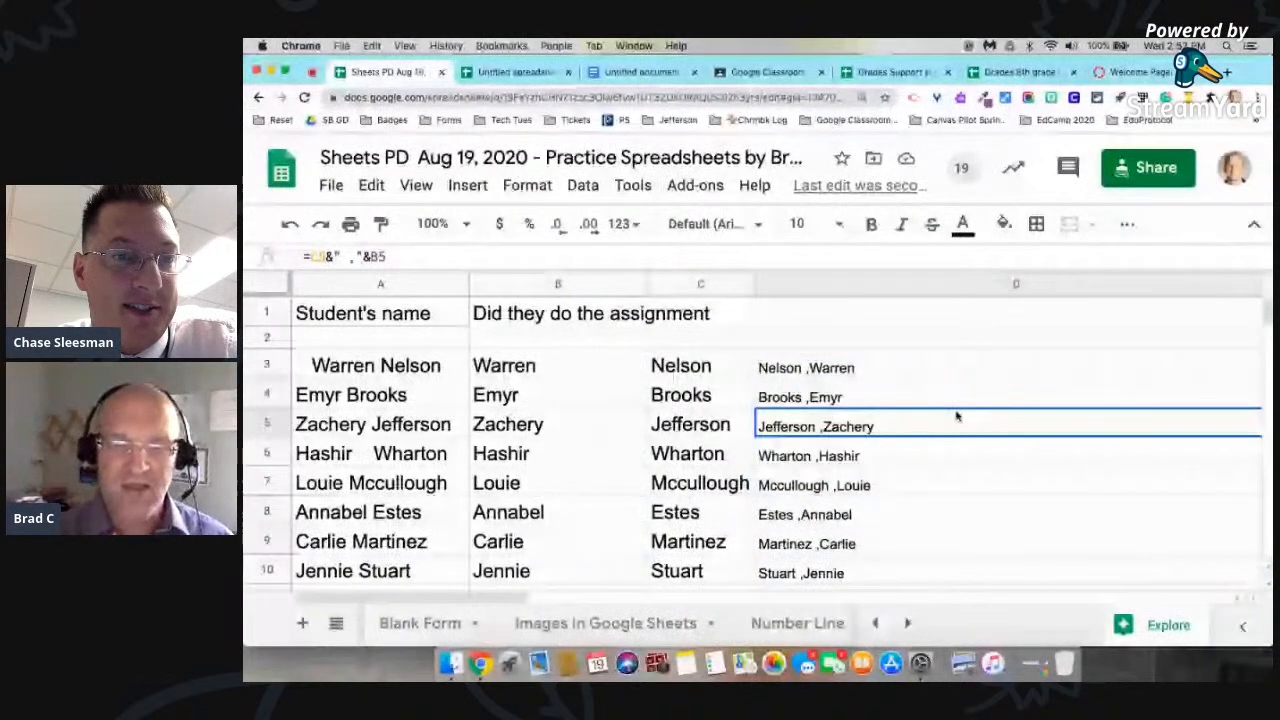
pyautogui.click(798, 624)
pyautogui.click(907, 625)
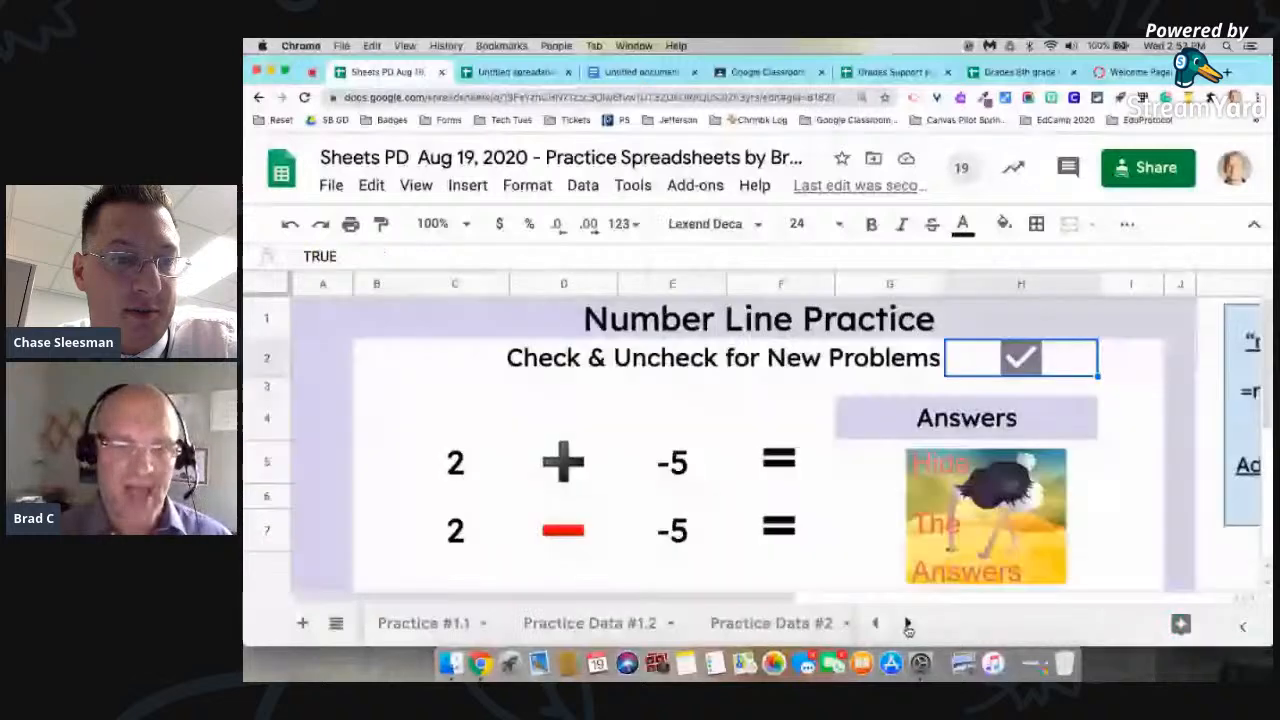
pyautogui.click(907, 625)
pyautogui.click(615, 623)
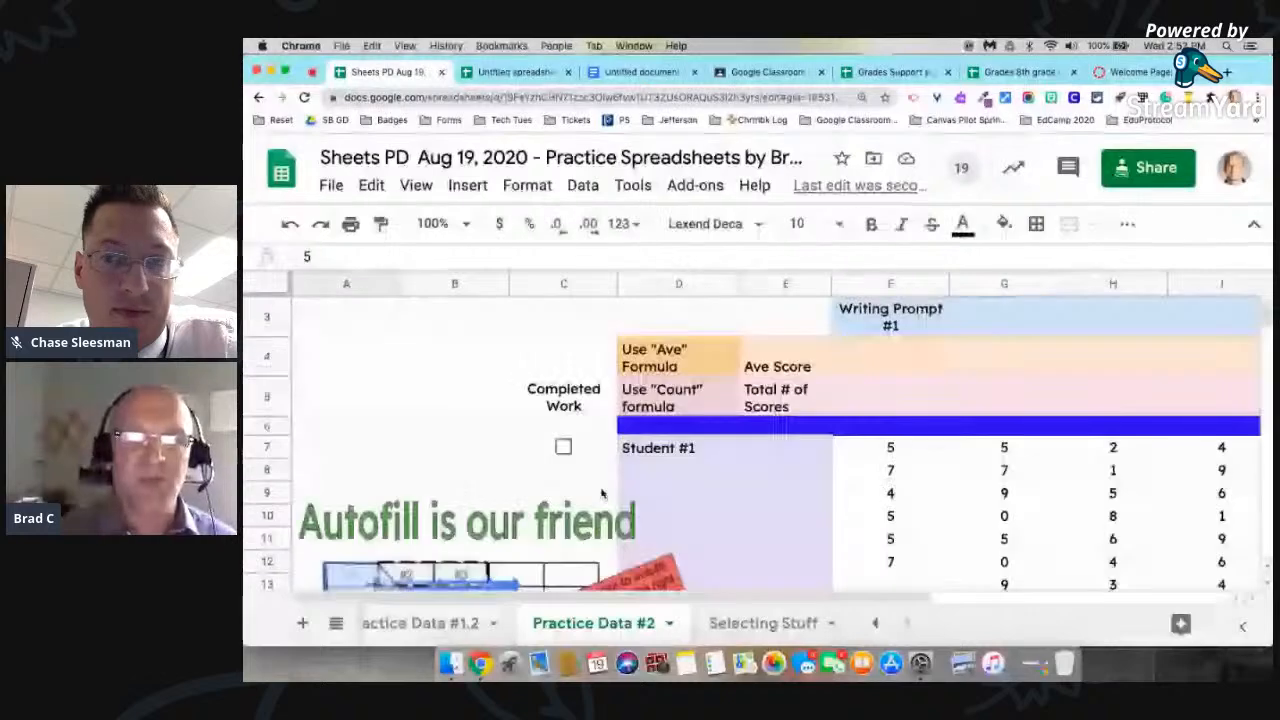
pyautogui.hscroll(5, 601, 492)
pyautogui.scroll(-2, 601, 492)
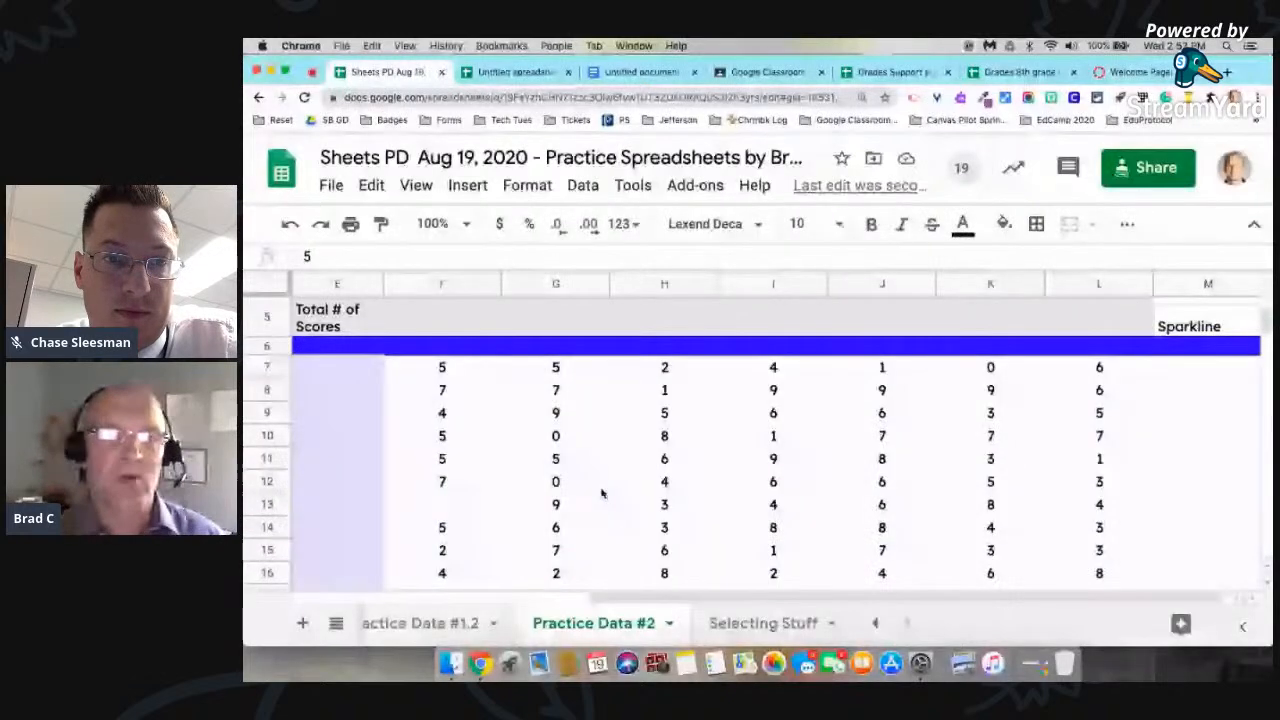
pyautogui.hscroll(-2, 601, 492)
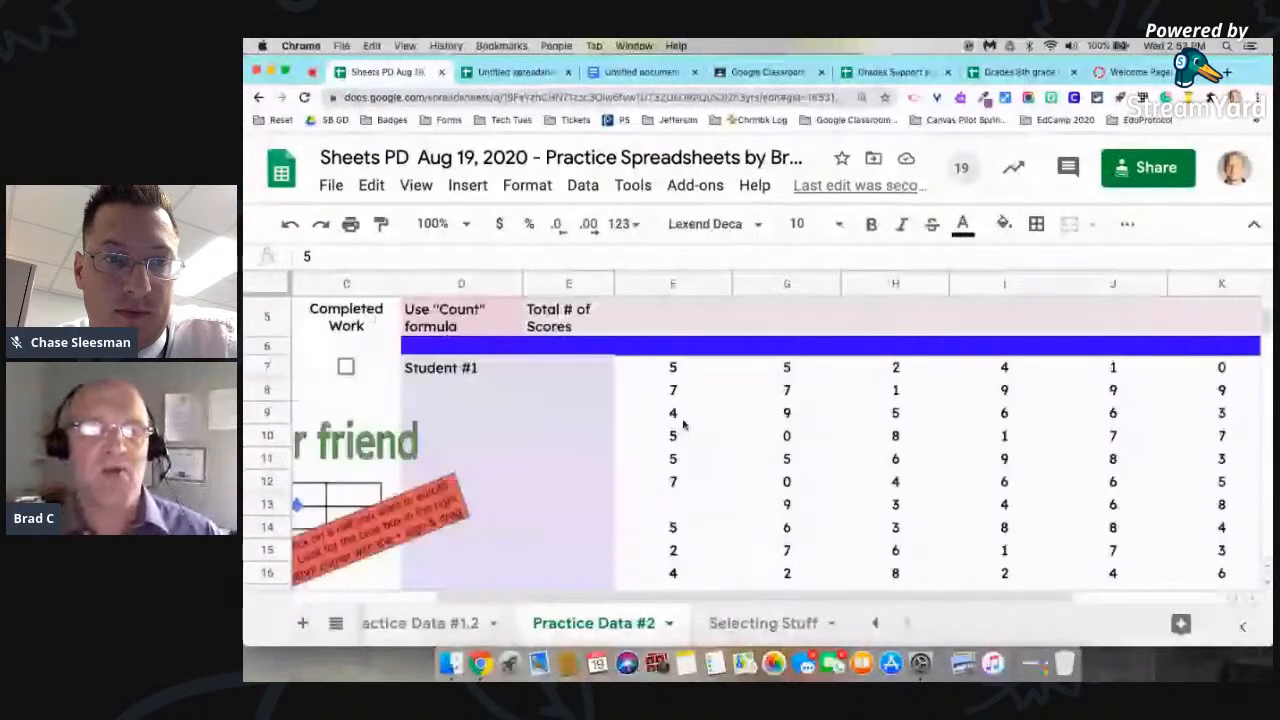
# Step: Start a conditional formatting rule for the student scores in F7:K16
pyautogui.click(663, 367)
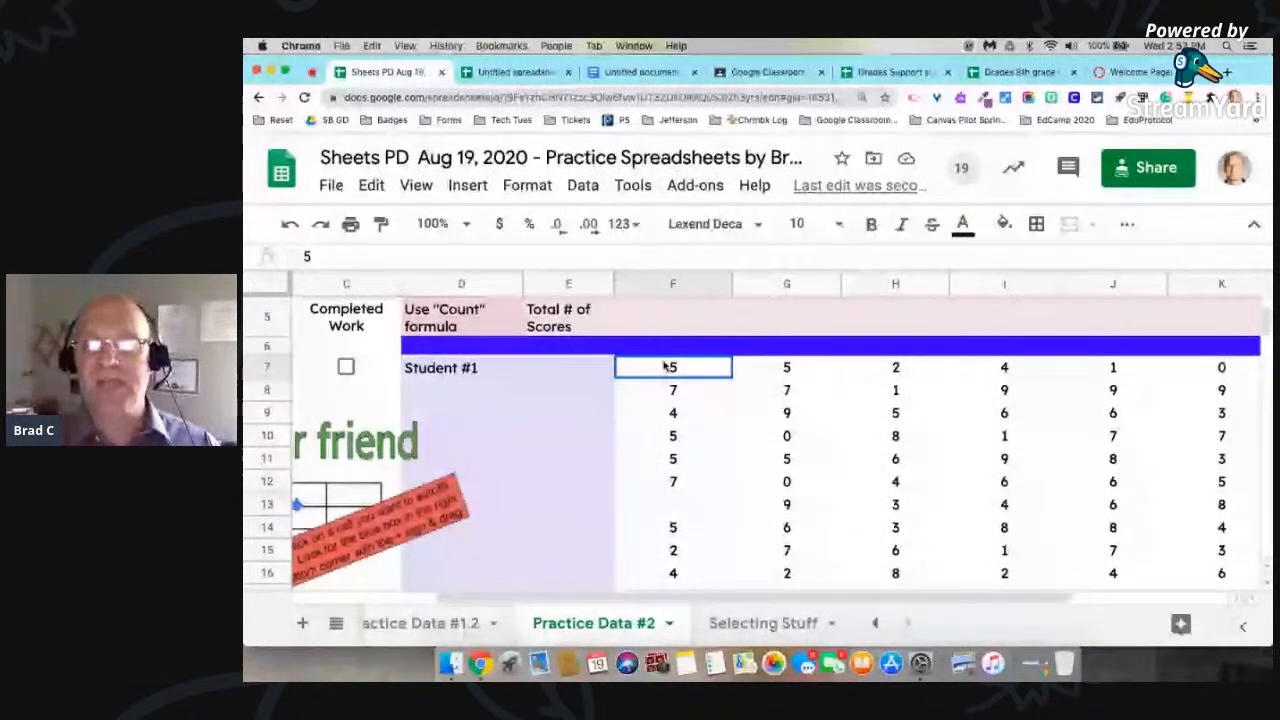
pyautogui.moveTo(664, 367); pyautogui.dragTo(1201, 577)
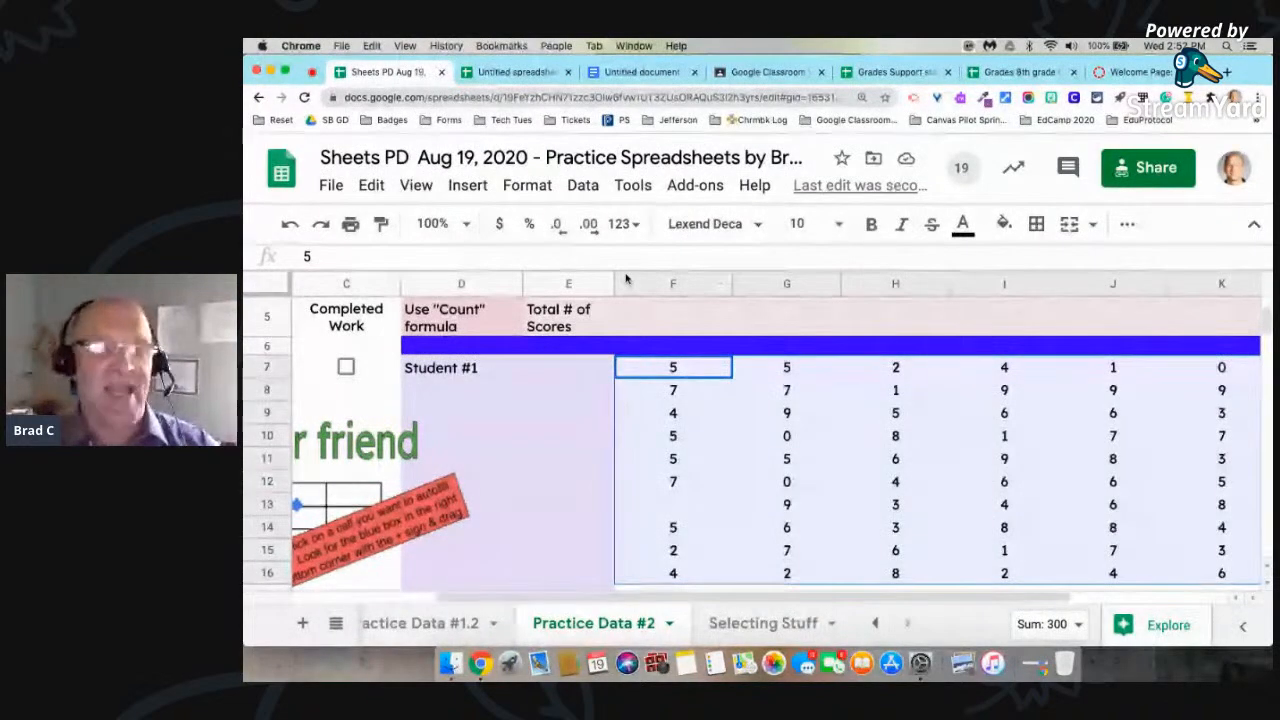
pyautogui.click(529, 189)
pyautogui.moveTo(634, 531)
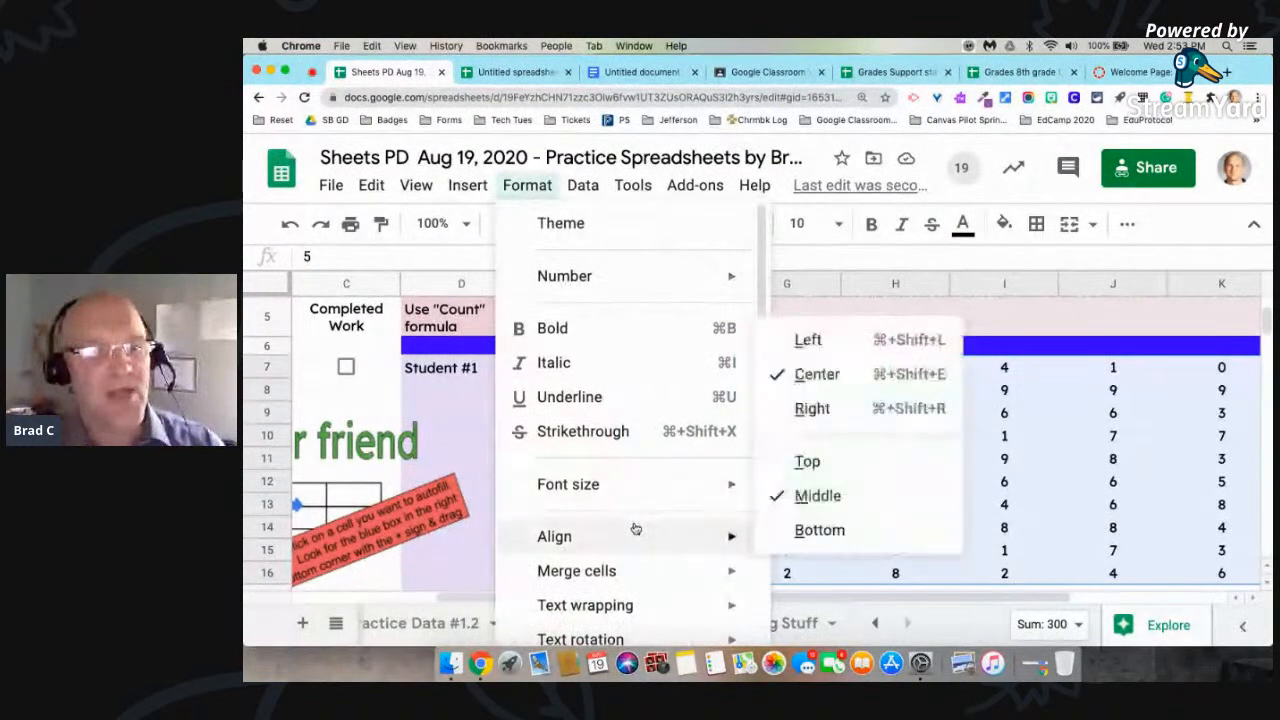
pyautogui.scroll(-3, 635, 530)
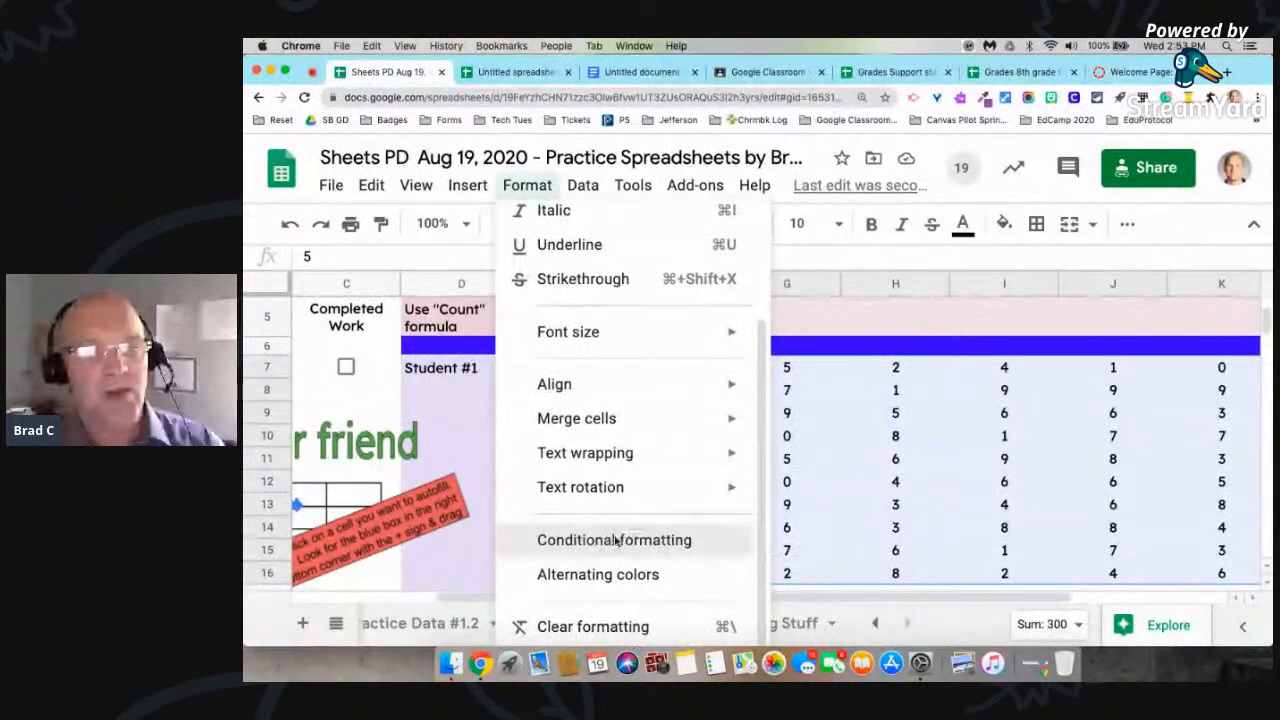
pyautogui.click(616, 540)
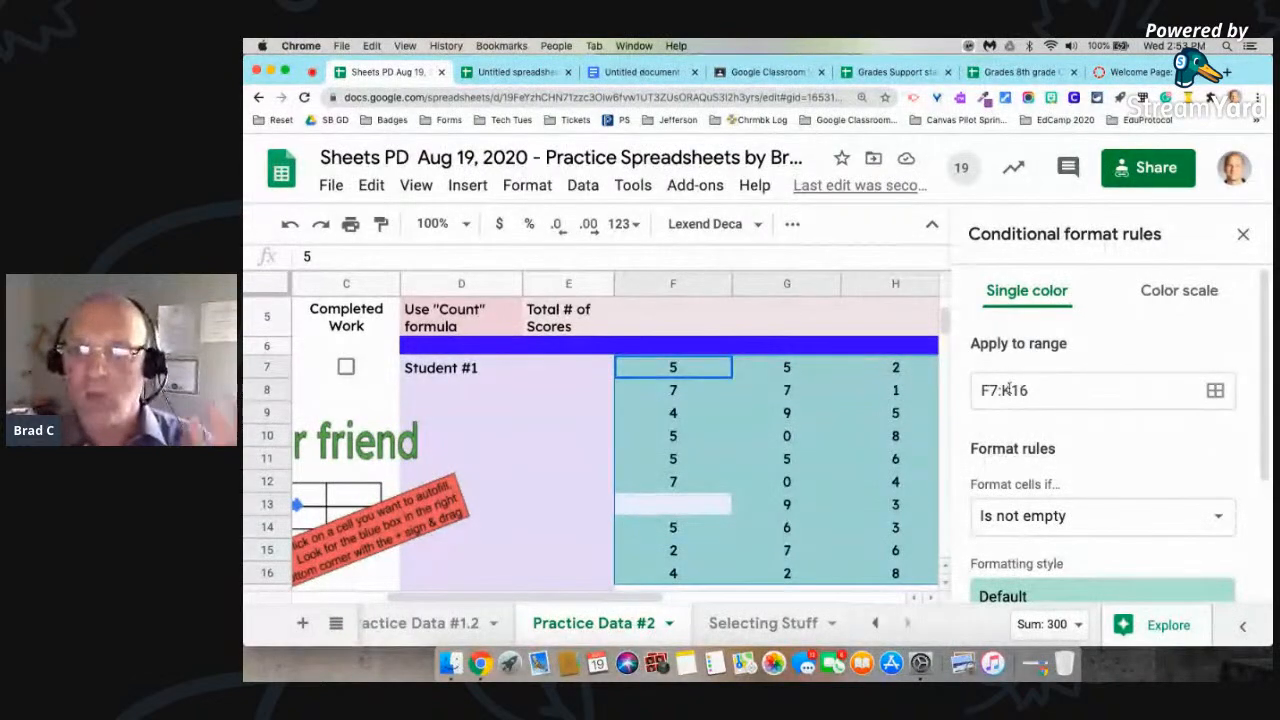
# Step: Set the rule's condition to format cells that are less than or equal to 5
pyautogui.click(1050, 521)
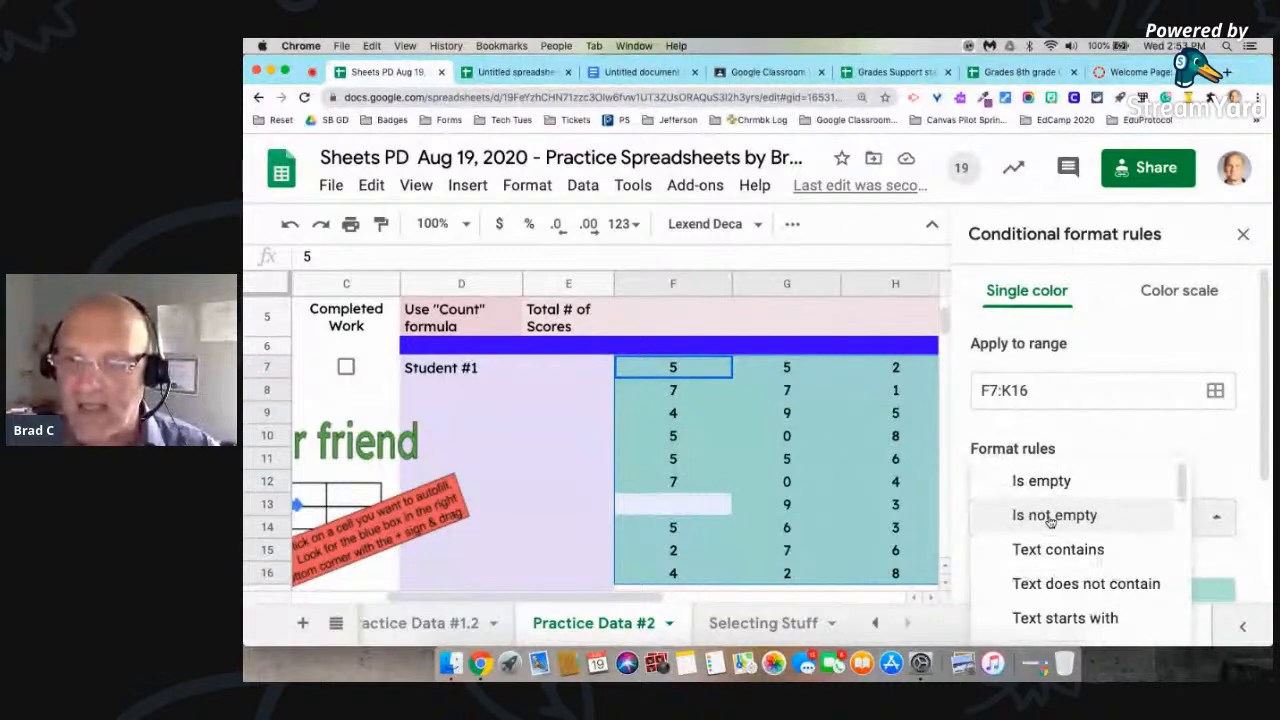
pyautogui.scroll(-5, 1050, 521)
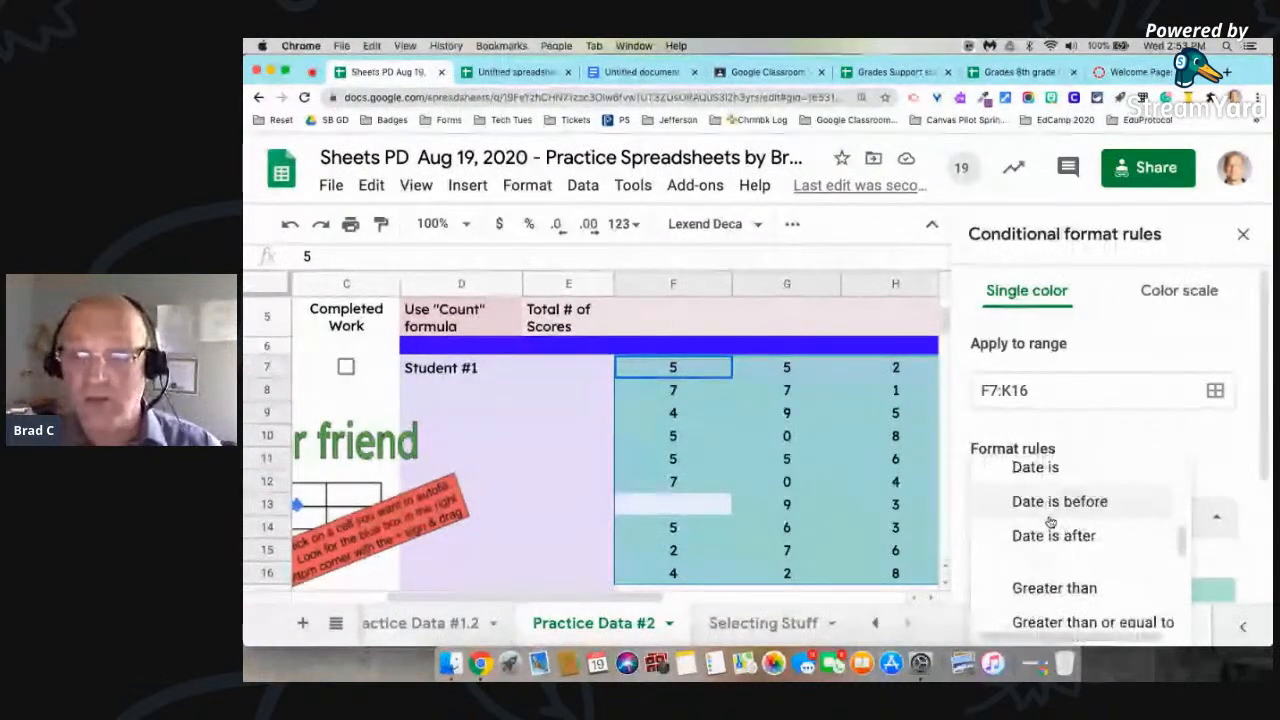
pyautogui.scroll(-3, 1050, 521)
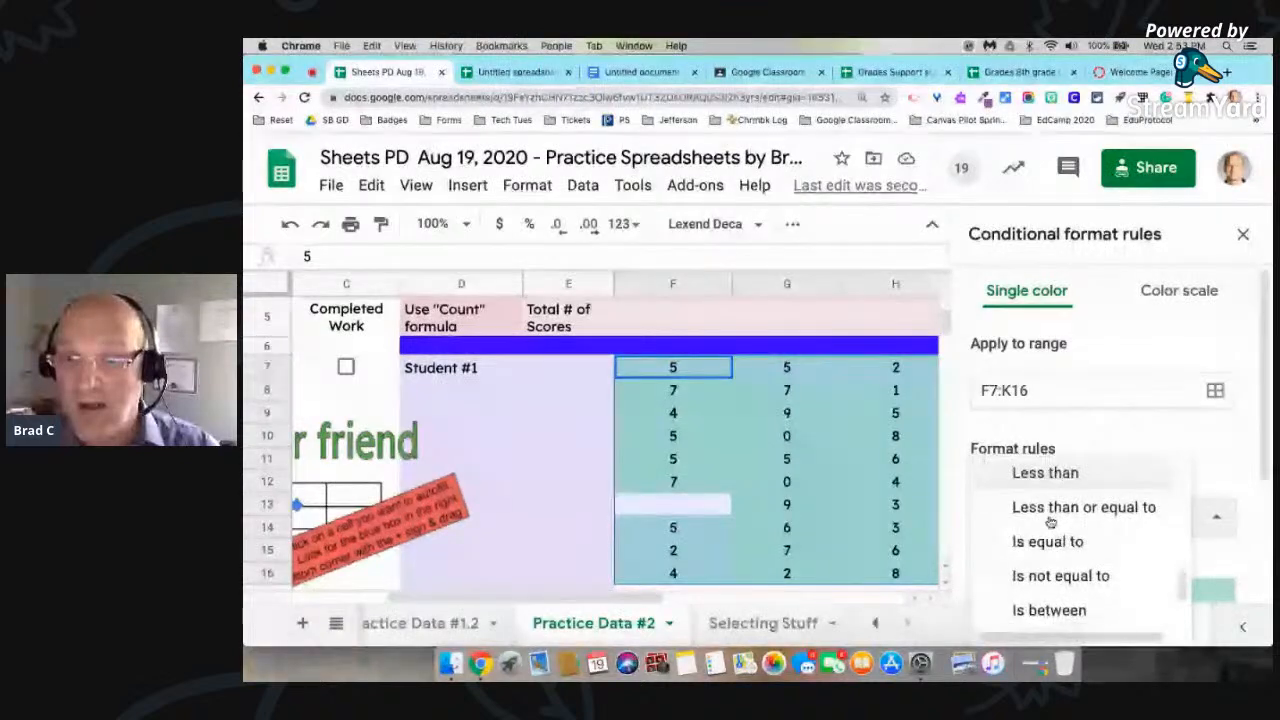
pyautogui.scroll(1, 1050, 521)
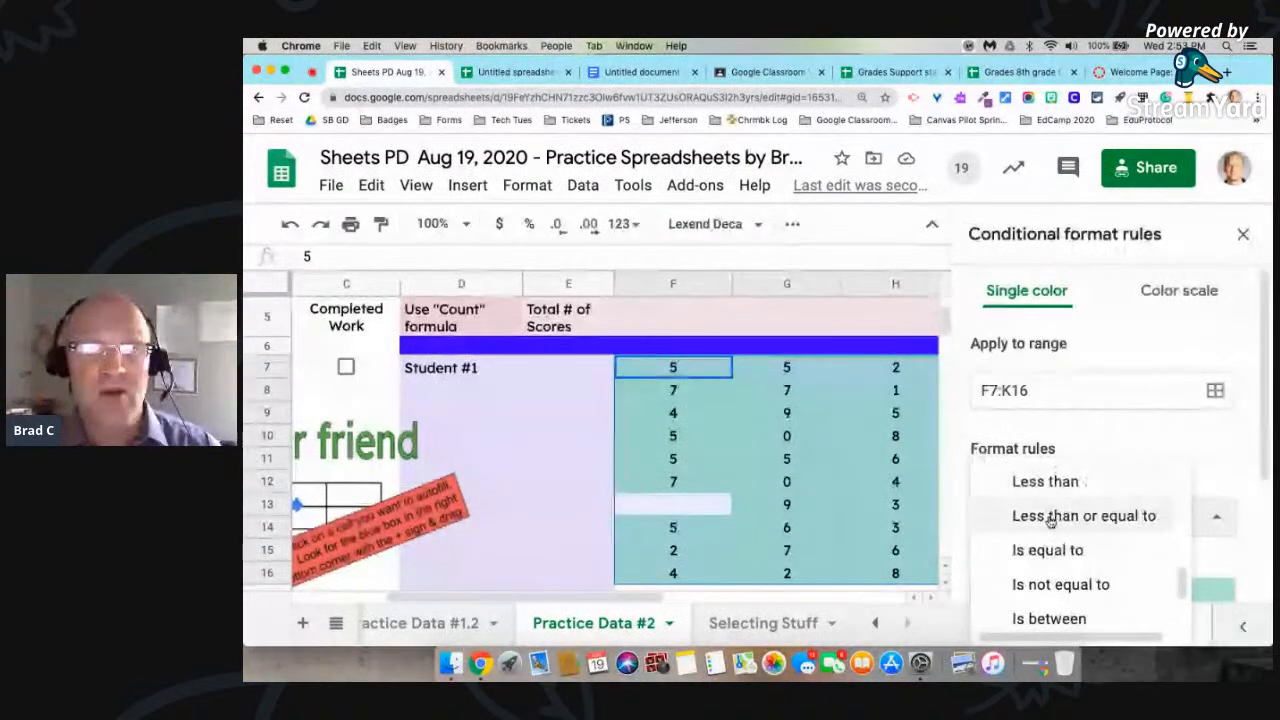
pyautogui.click(1050, 517)
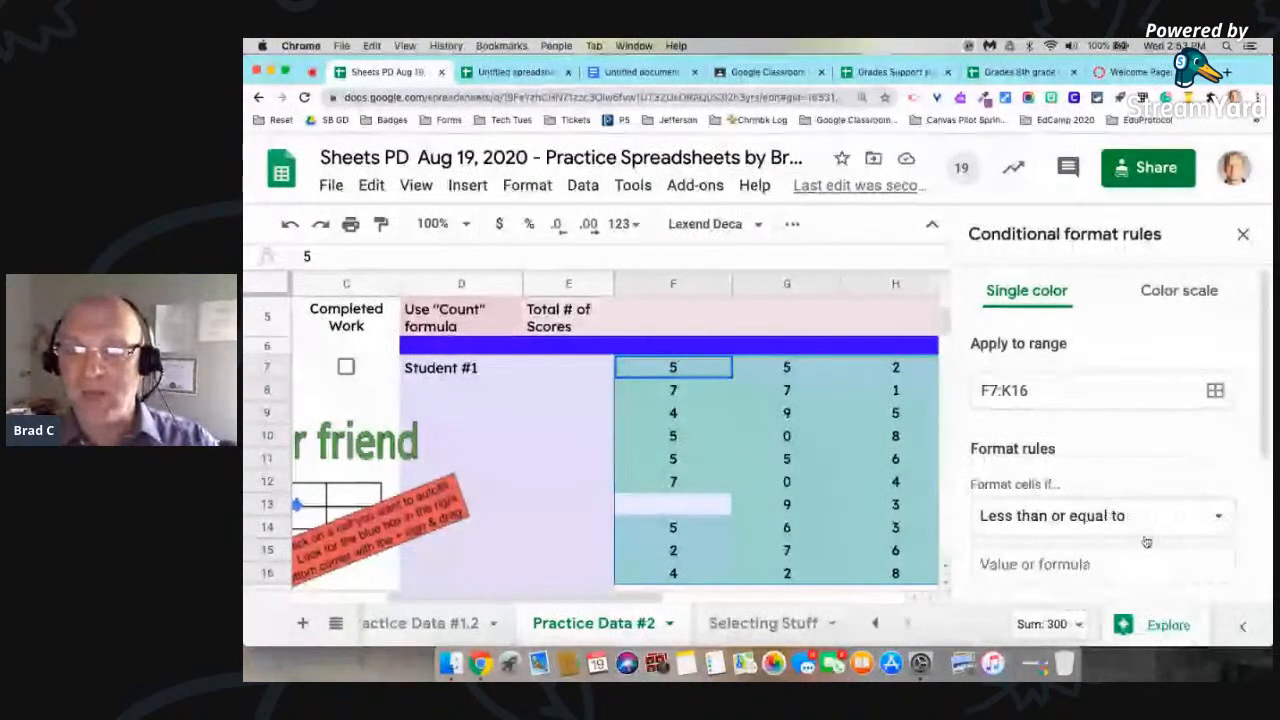
pyautogui.click(1037, 565)
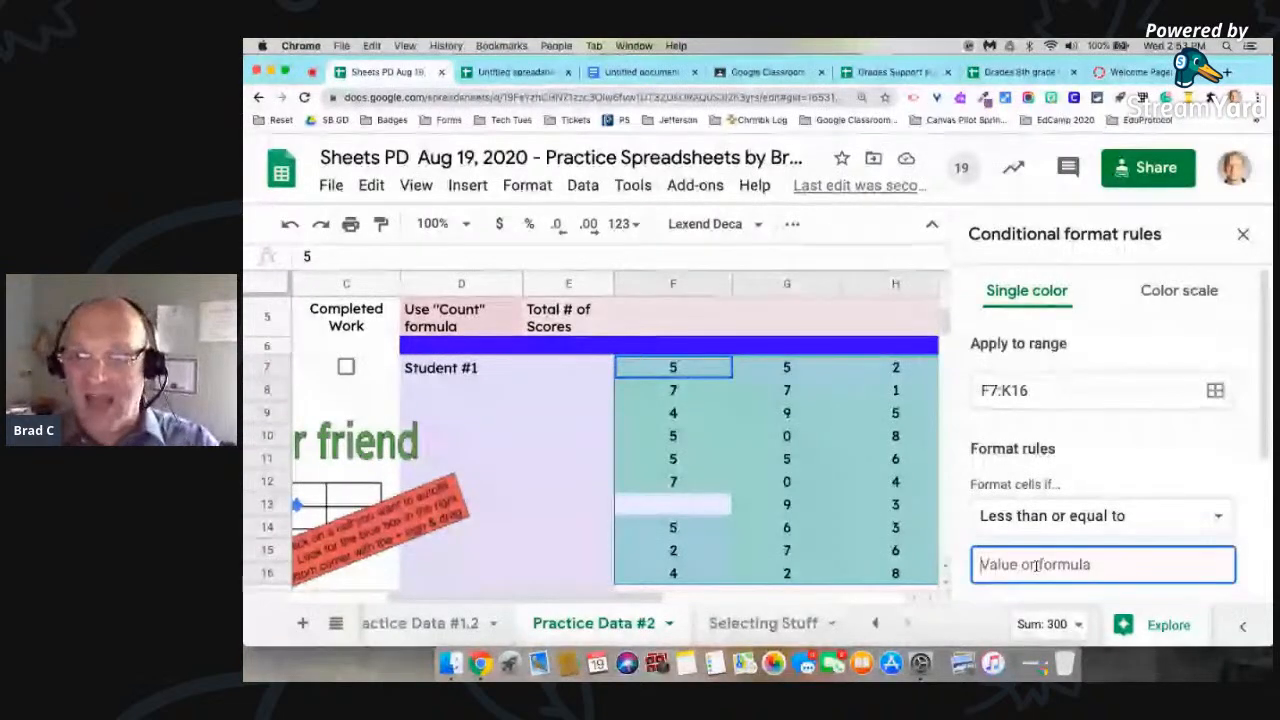
pyautogui.write('5')
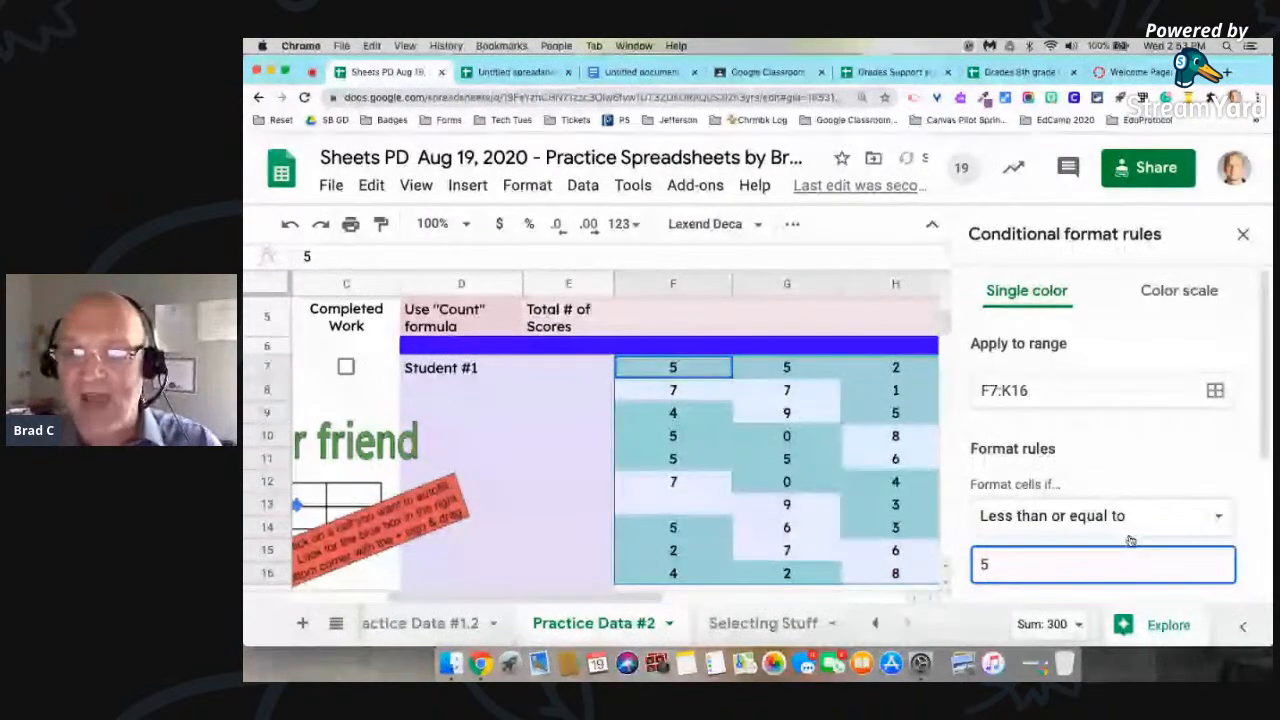
# Step: Set the text color of the less-than-or-equal-to-5 rule's formatting style to black
pyautogui.scroll(-5, 1170, 500)
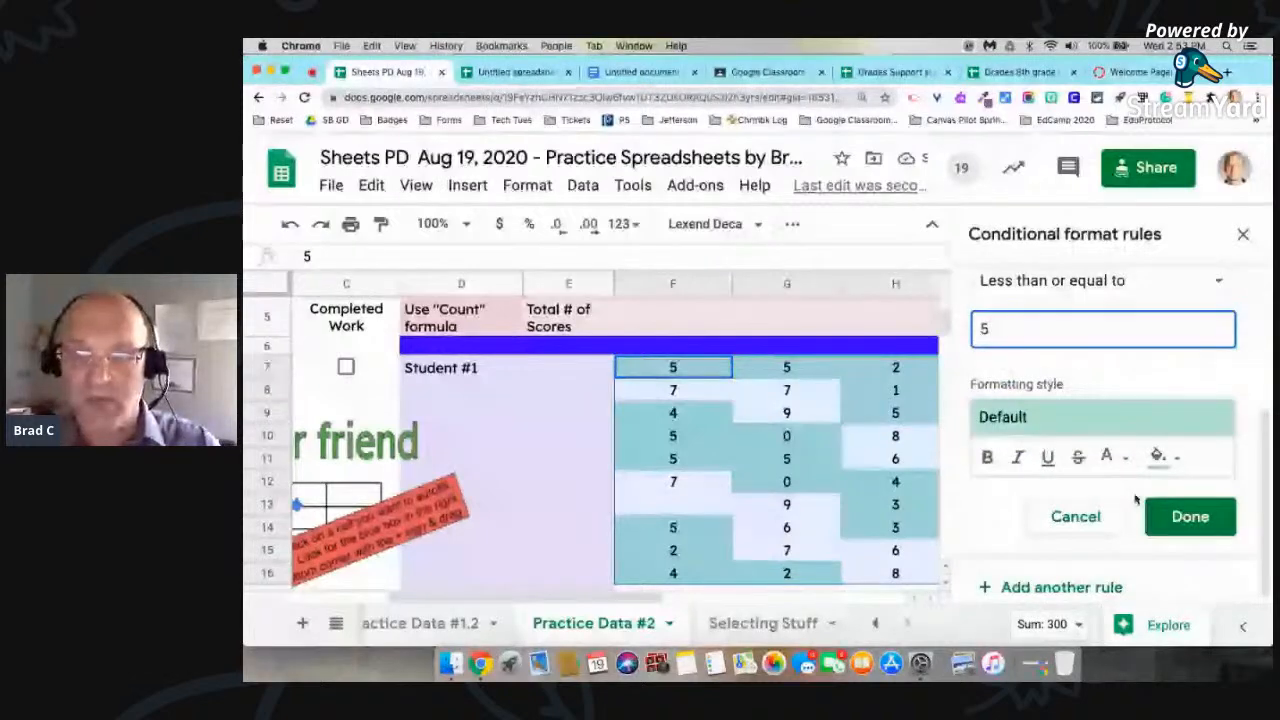
pyautogui.click(1158, 456)
pyautogui.click(930, 590)
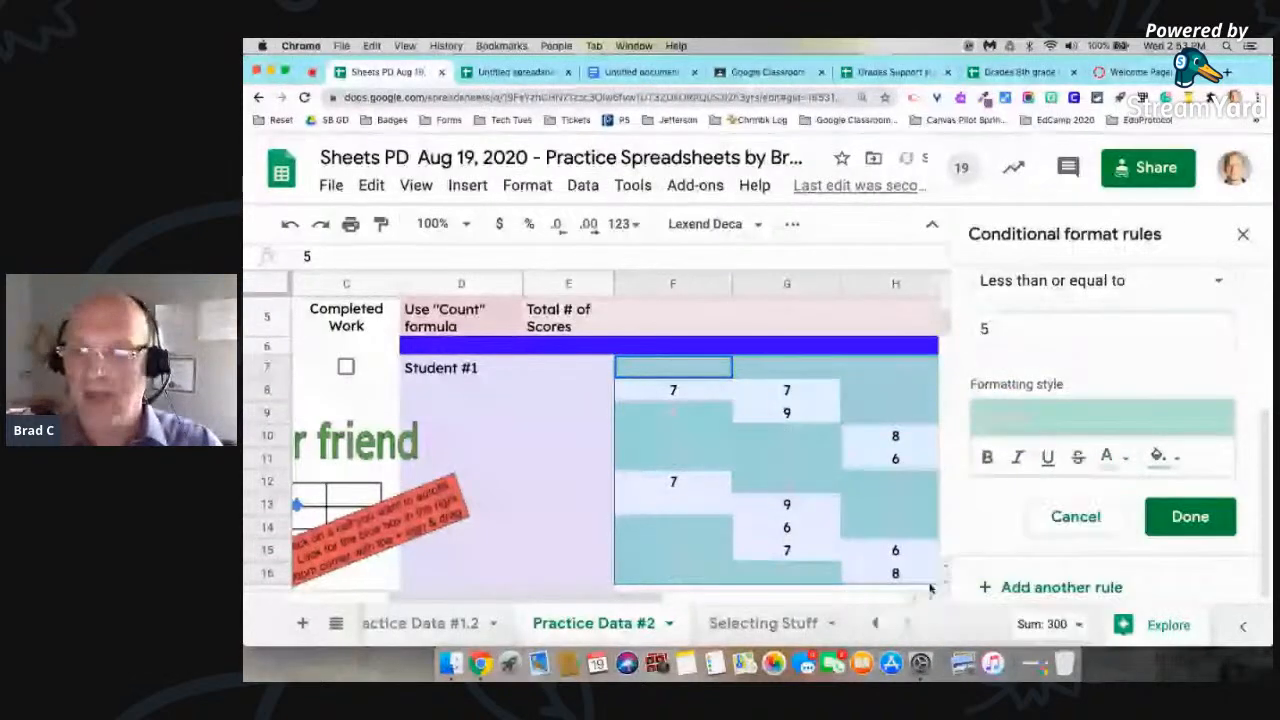
pyautogui.click(1113, 460)
pyautogui.click(1109, 462)
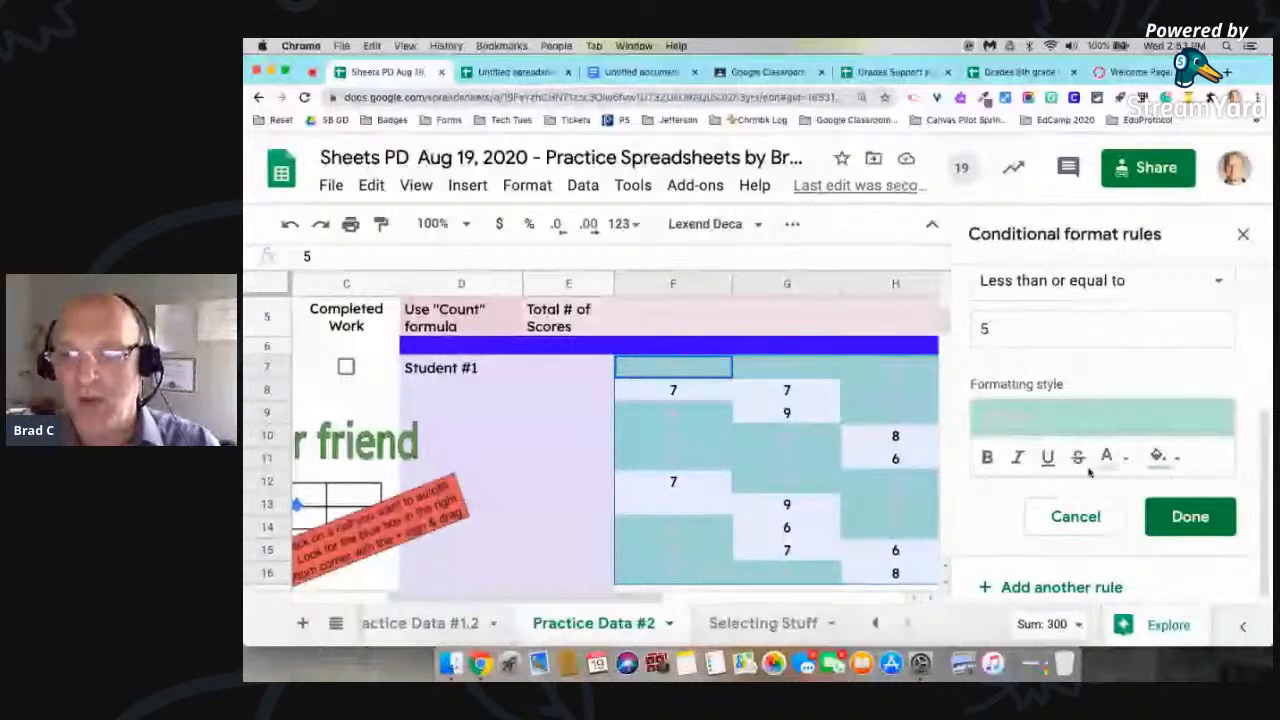
pyautogui.click(1120, 456)
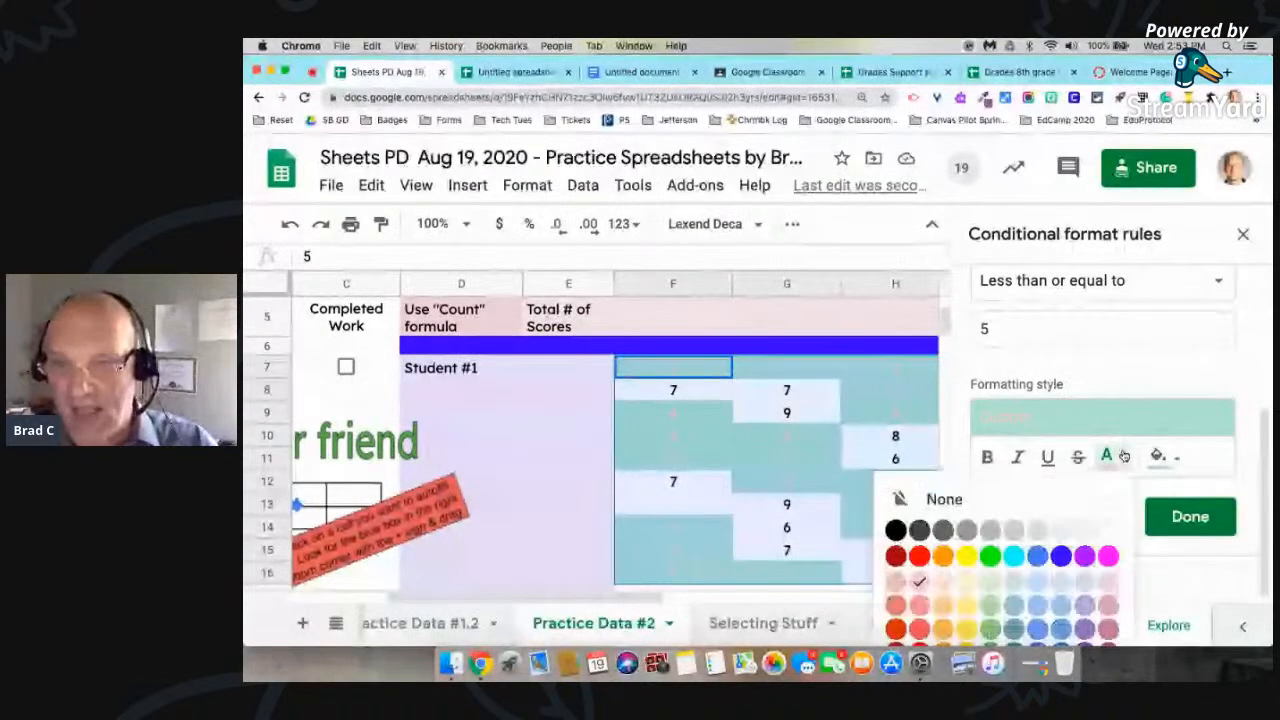
pyautogui.click(895, 530)
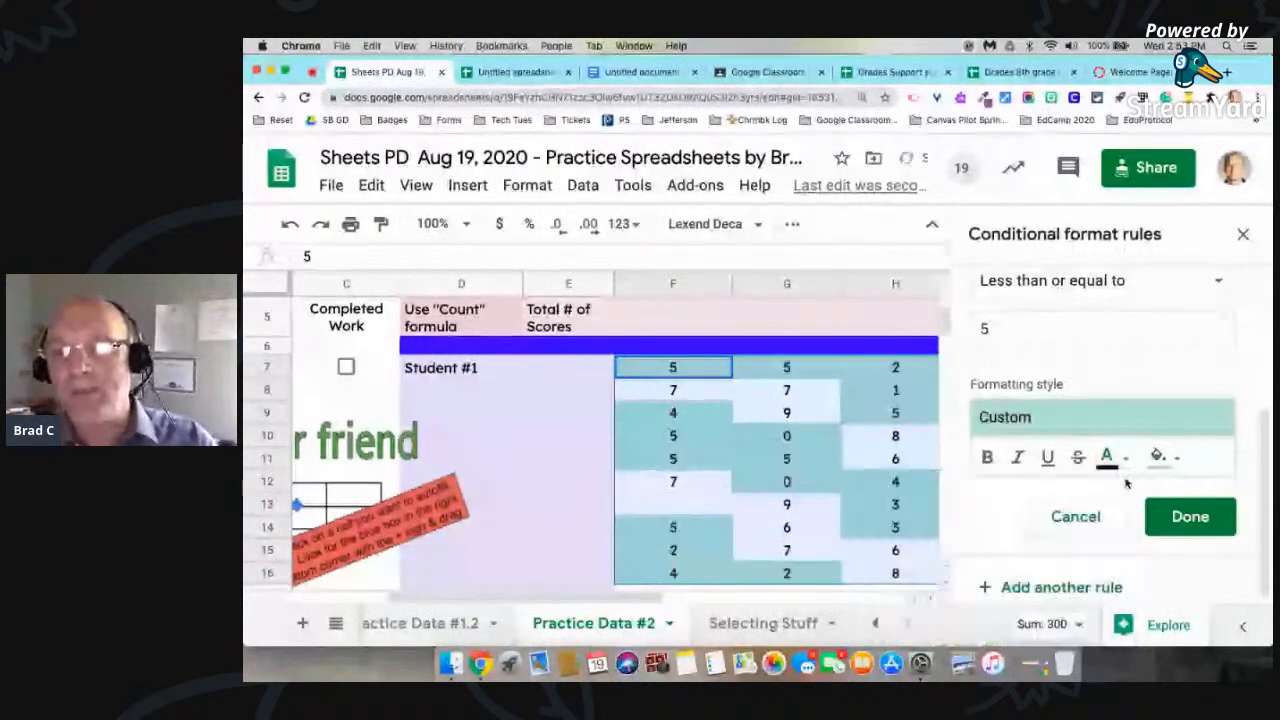
# Step: Give the less-than-or-equal-to-5 rule a light red fill and save the rule
pyautogui.click(1160, 456)
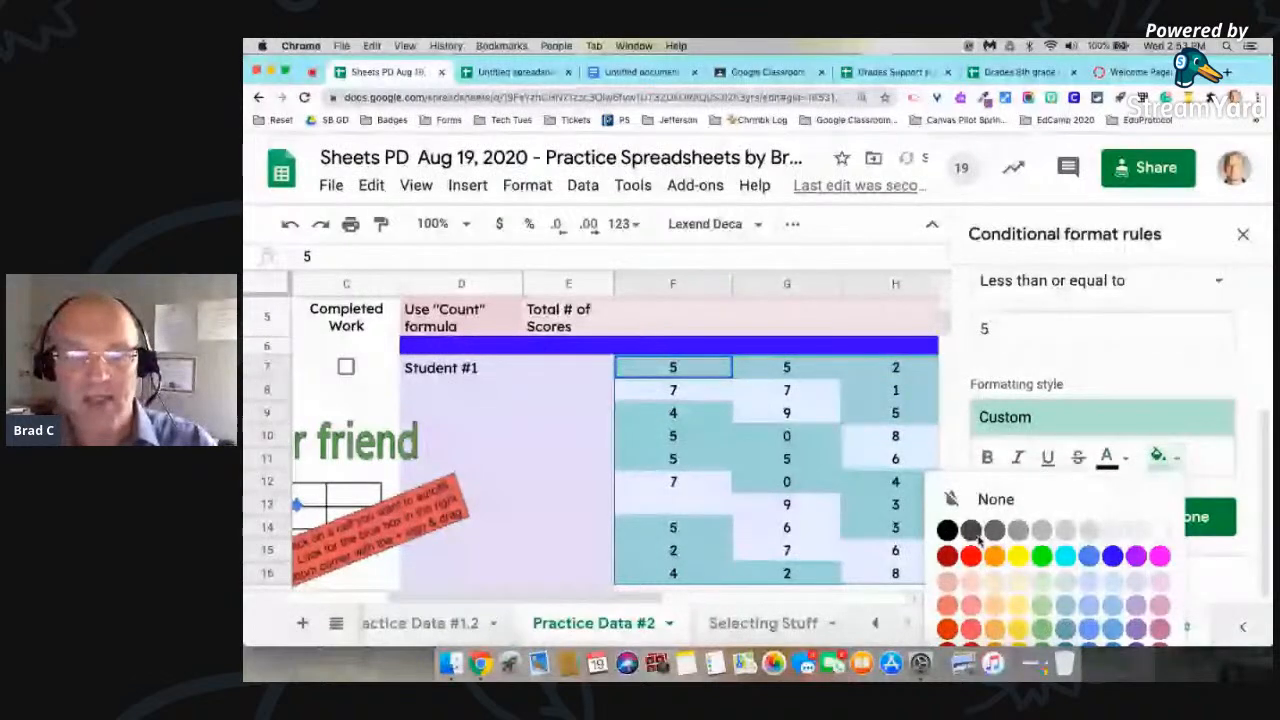
pyautogui.click(971, 582)
pyautogui.click(1186, 518)
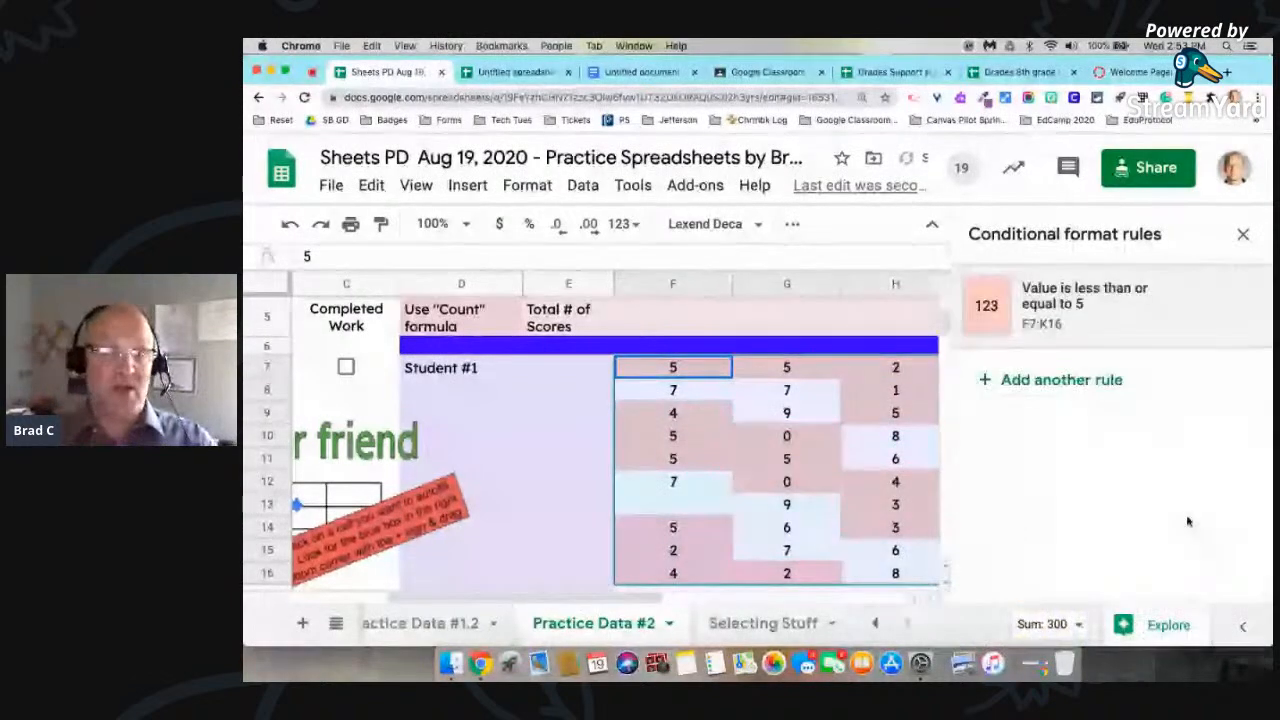
# Step: Add a second conditional formatting rule for F7:K16 that formats cells greater than 5
pyautogui.scroll(-3, 776, 470)
pyautogui.hscroll(5, 776, 470)
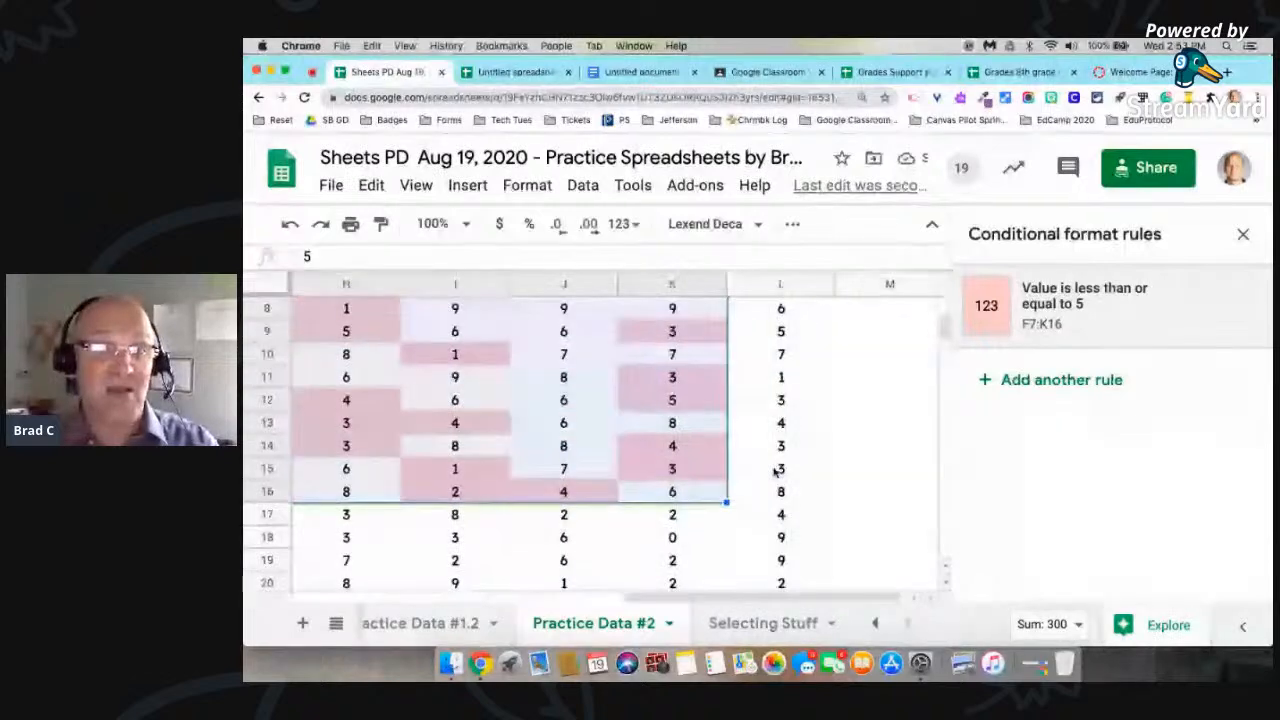
pyautogui.hscroll(-3, 776, 470)
pyautogui.scroll(2, 776, 470)
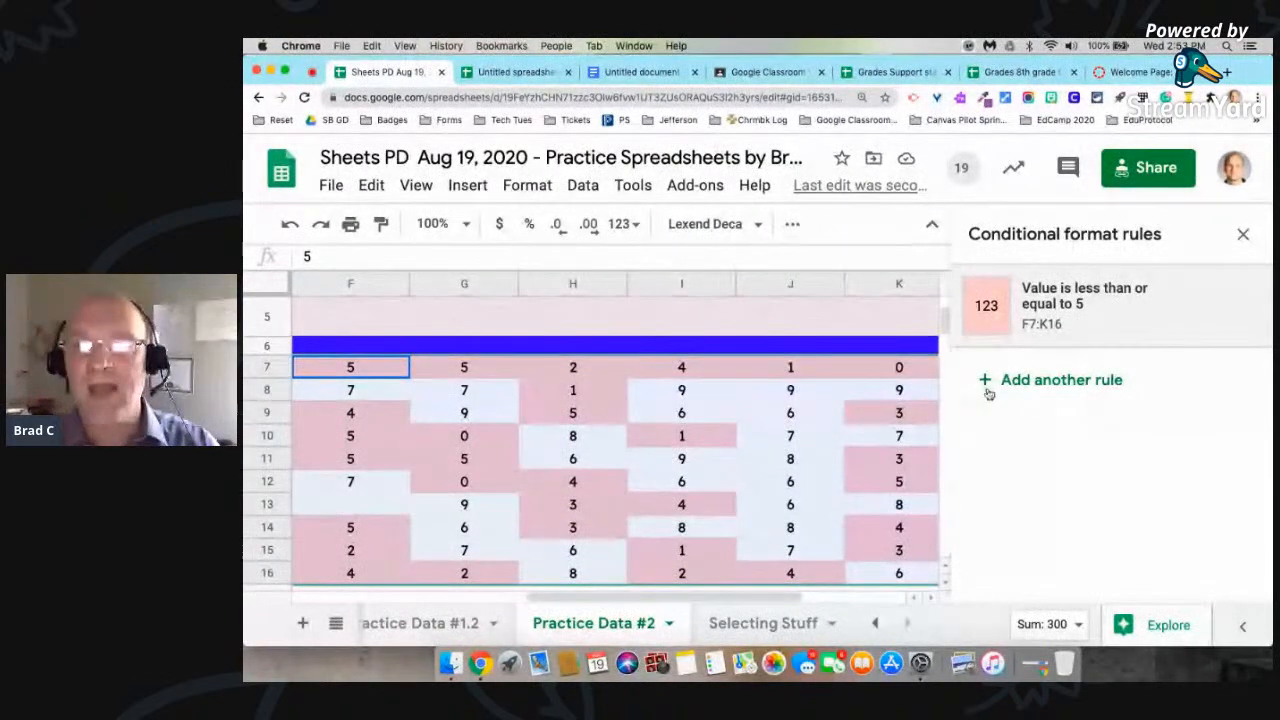
pyautogui.click(1080, 381)
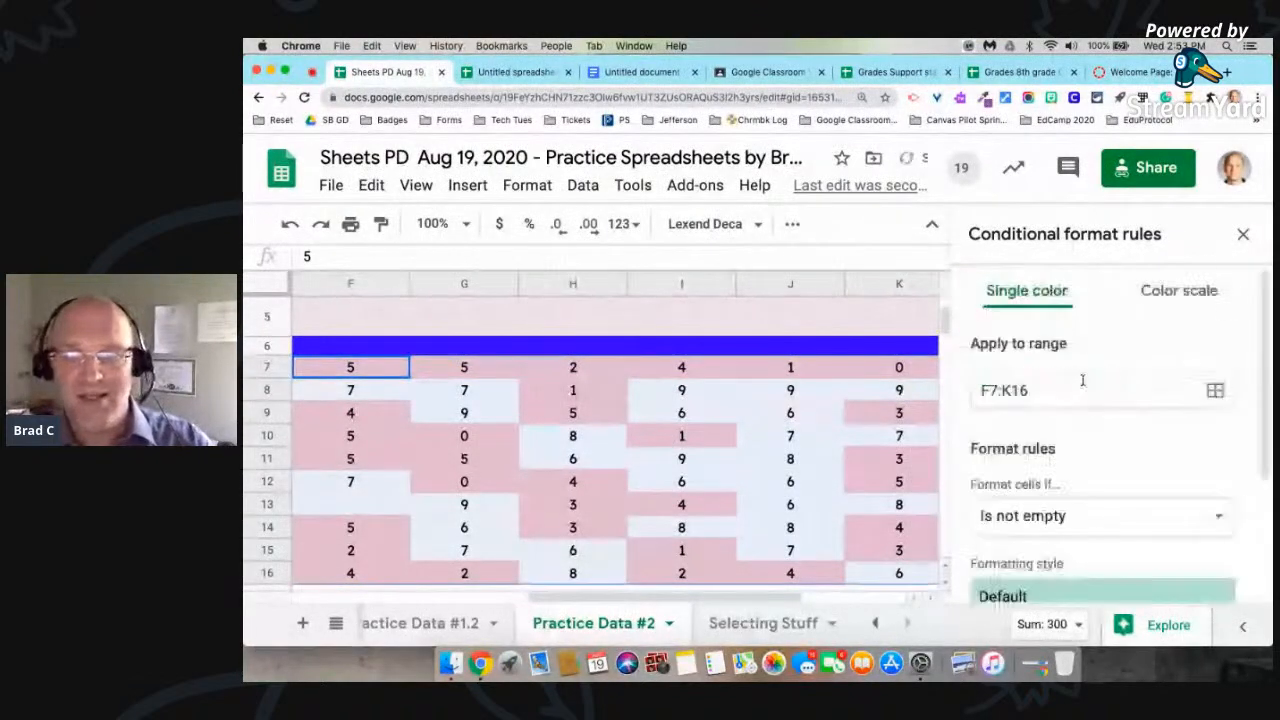
pyautogui.click(1098, 515)
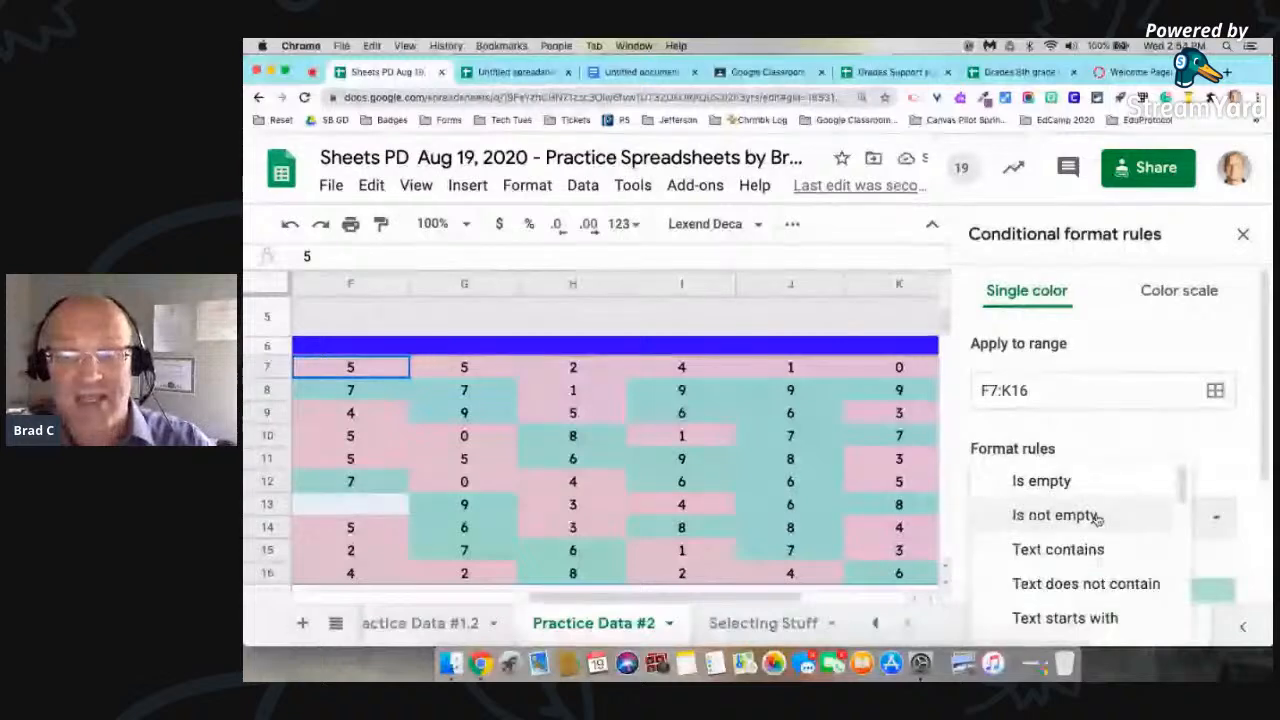
pyautogui.scroll(-5, 1097, 518)
pyautogui.scroll(-4, 1097, 519)
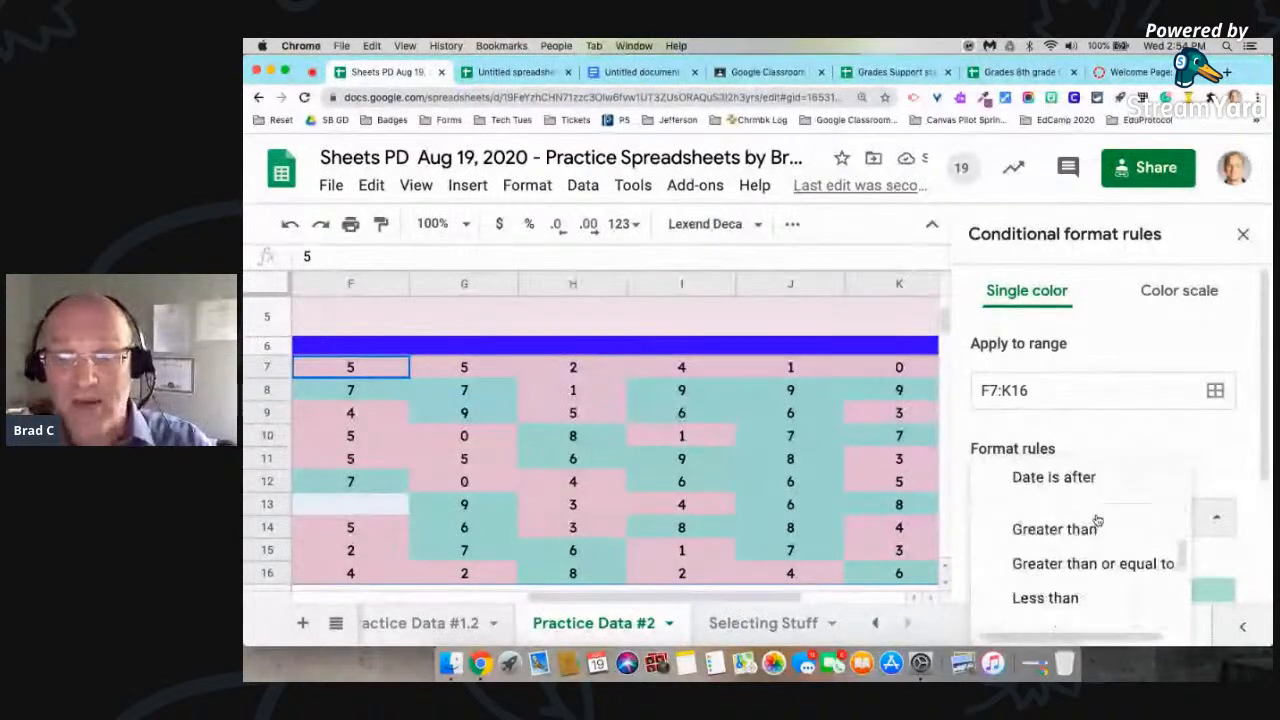
pyautogui.scroll(-1, 1097, 519)
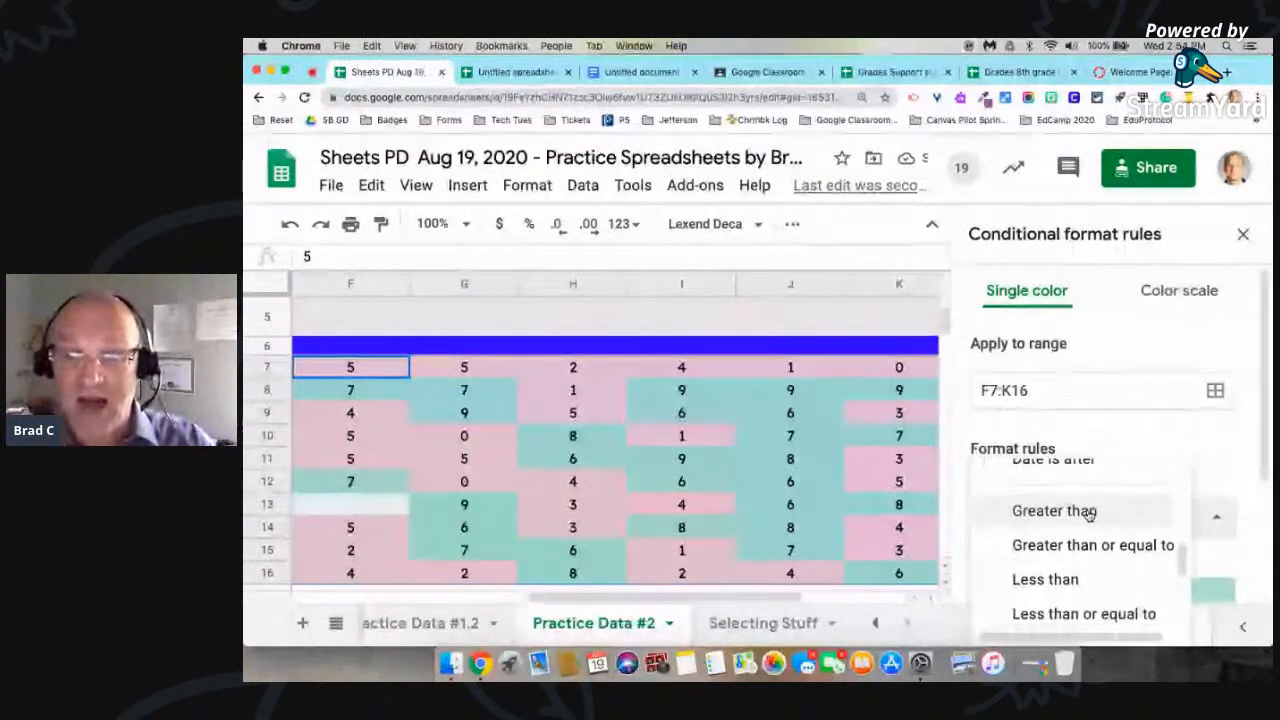
pyautogui.click(1090, 511)
pyautogui.click(1065, 563)
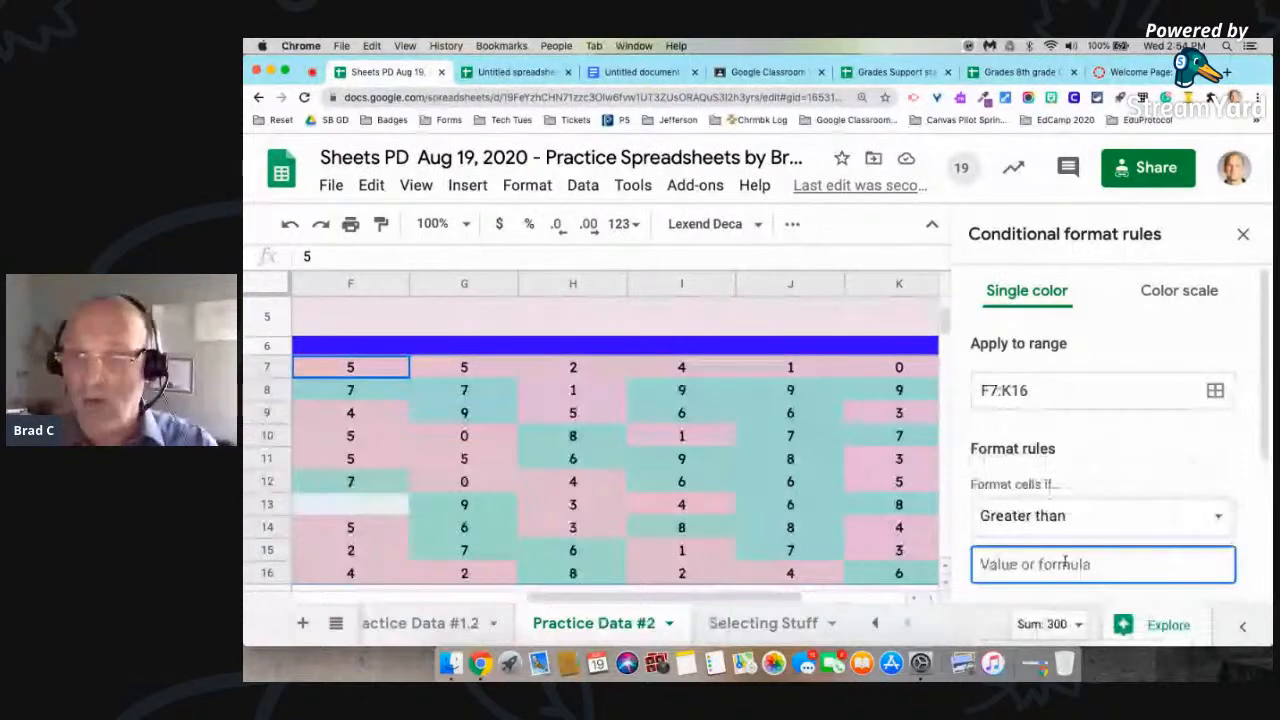
pyautogui.write('5')
# Step: Give the greater-than-5 rule a light green fill, save it and close the conditional format rules
pyautogui.scroll(-3, 1150, 500)
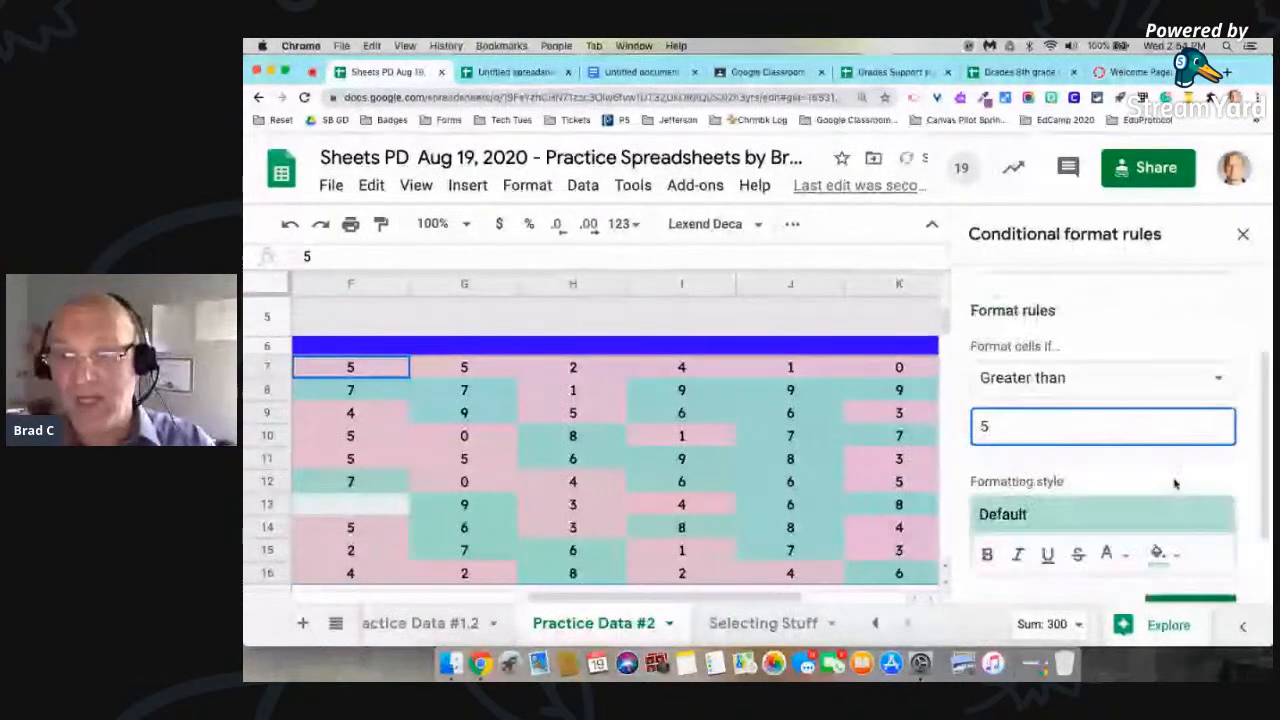
pyautogui.click(1160, 553)
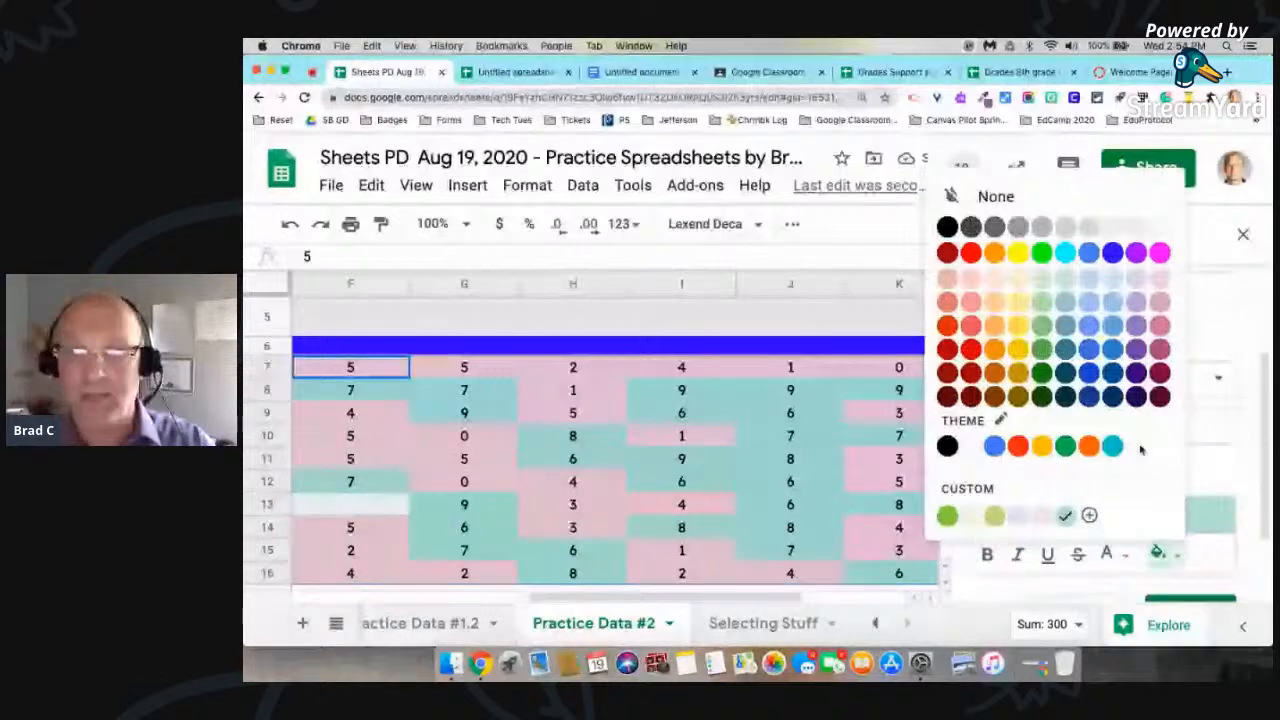
pyautogui.click(1136, 278)
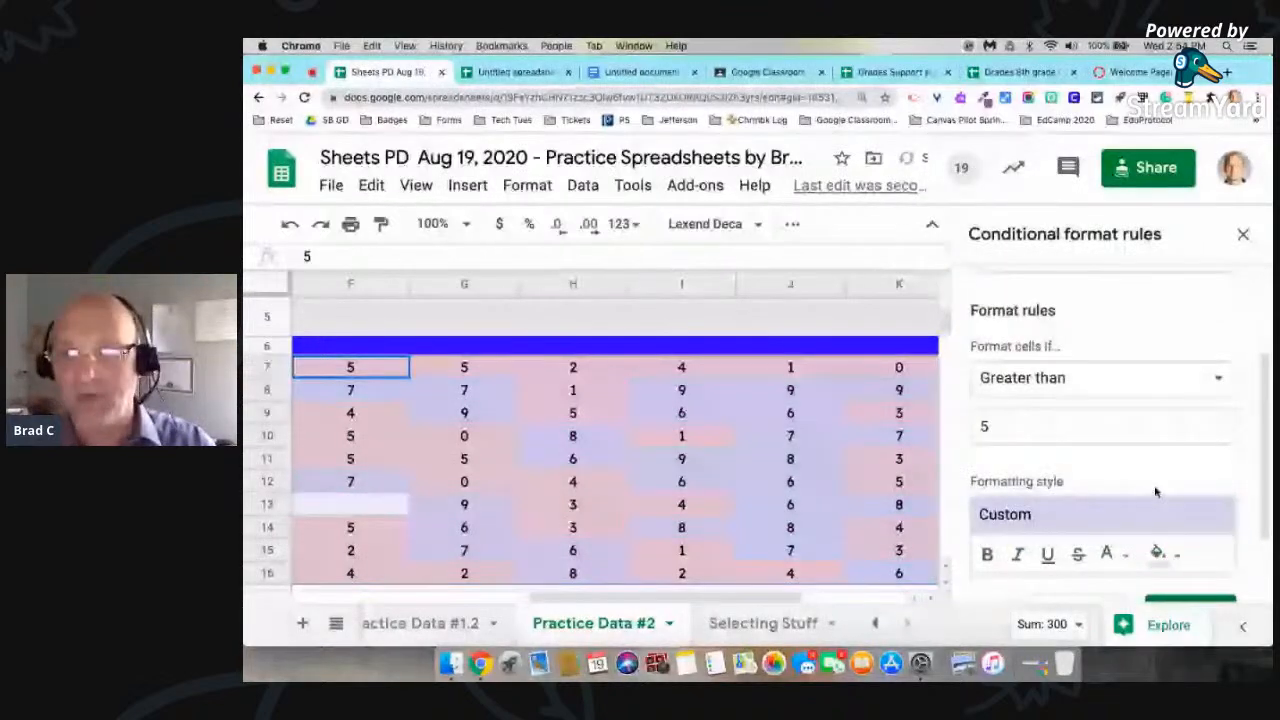
pyautogui.click(1158, 553)
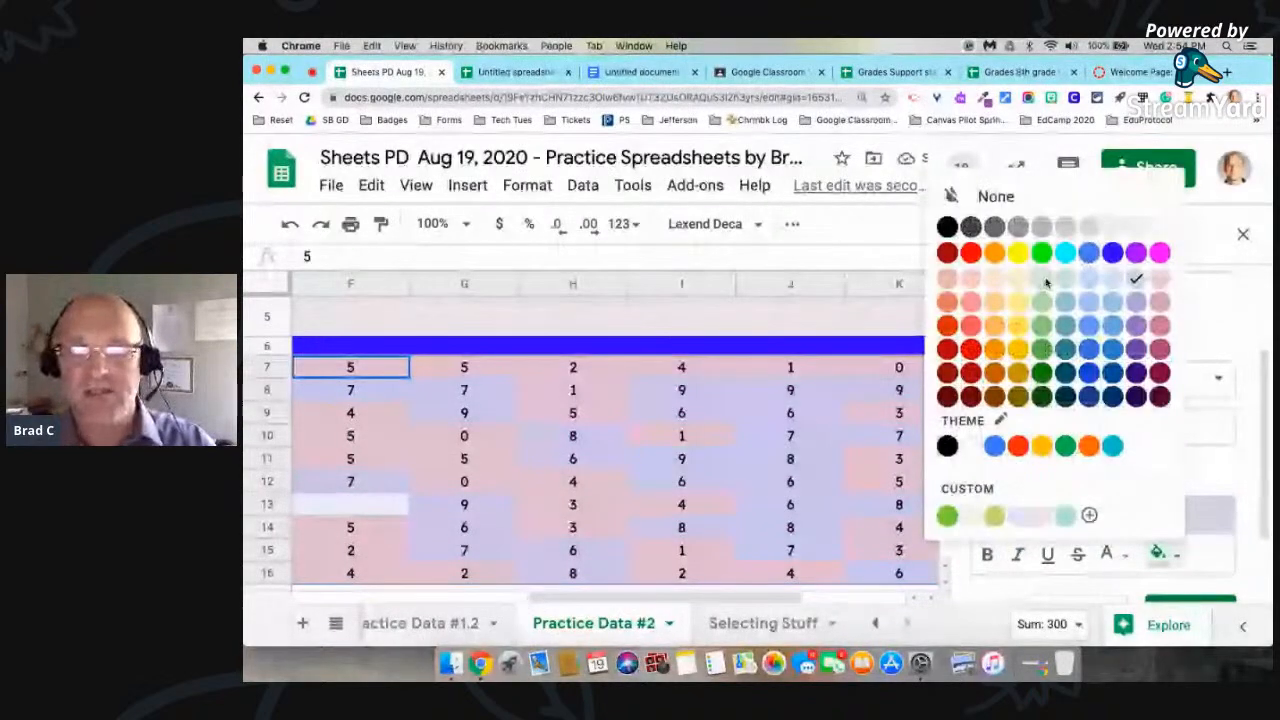
pyautogui.click(1044, 280)
pyautogui.scroll(-1, 1200, 565)
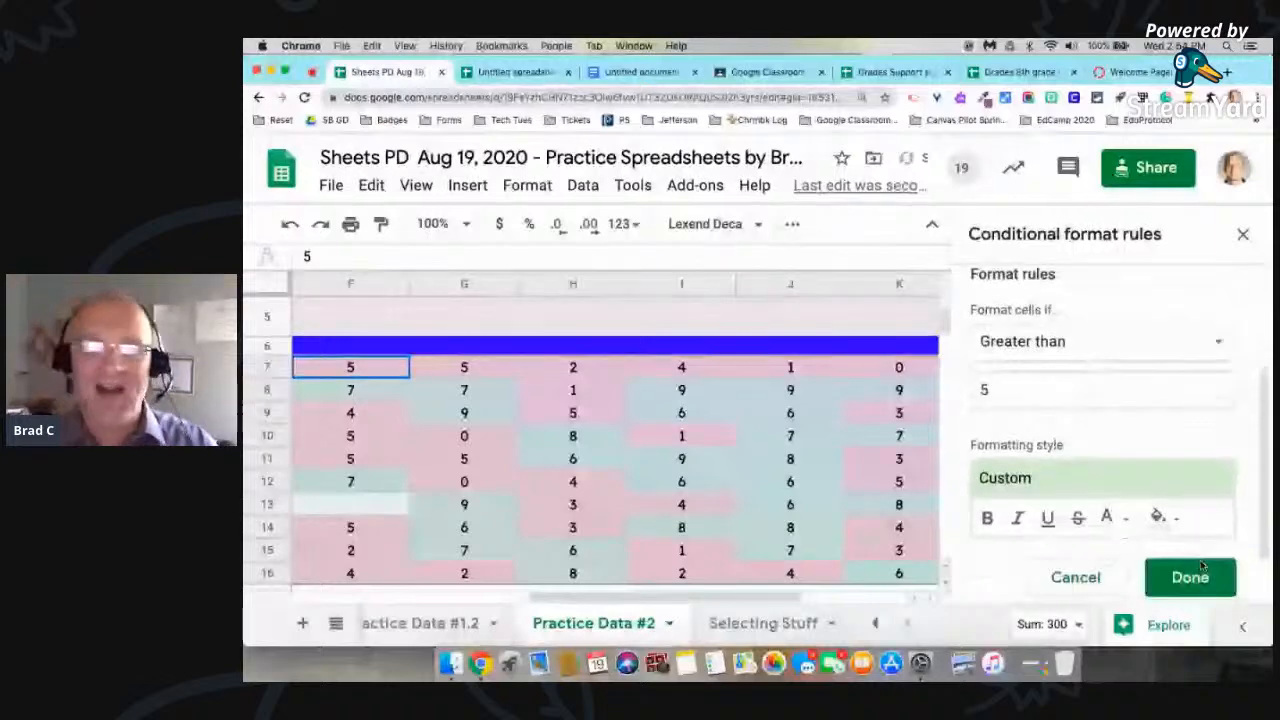
pyautogui.click(1190, 576)
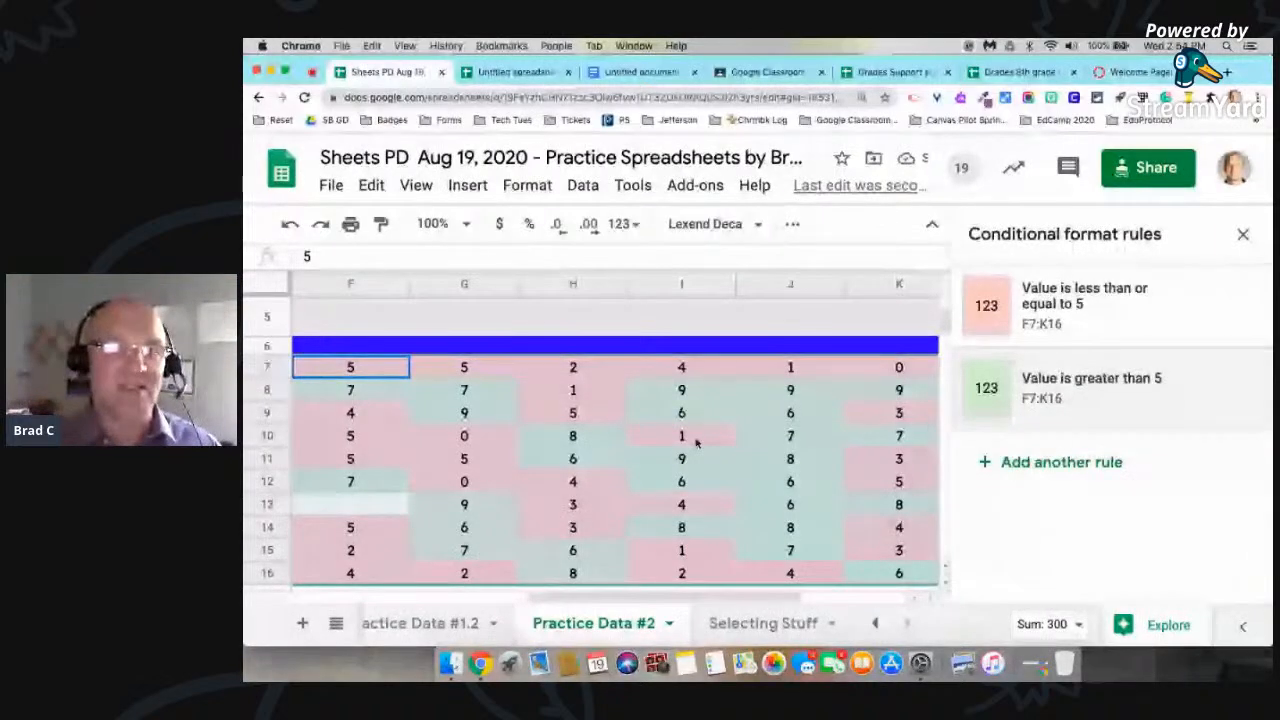
pyautogui.hscroll(-2, 697, 443)
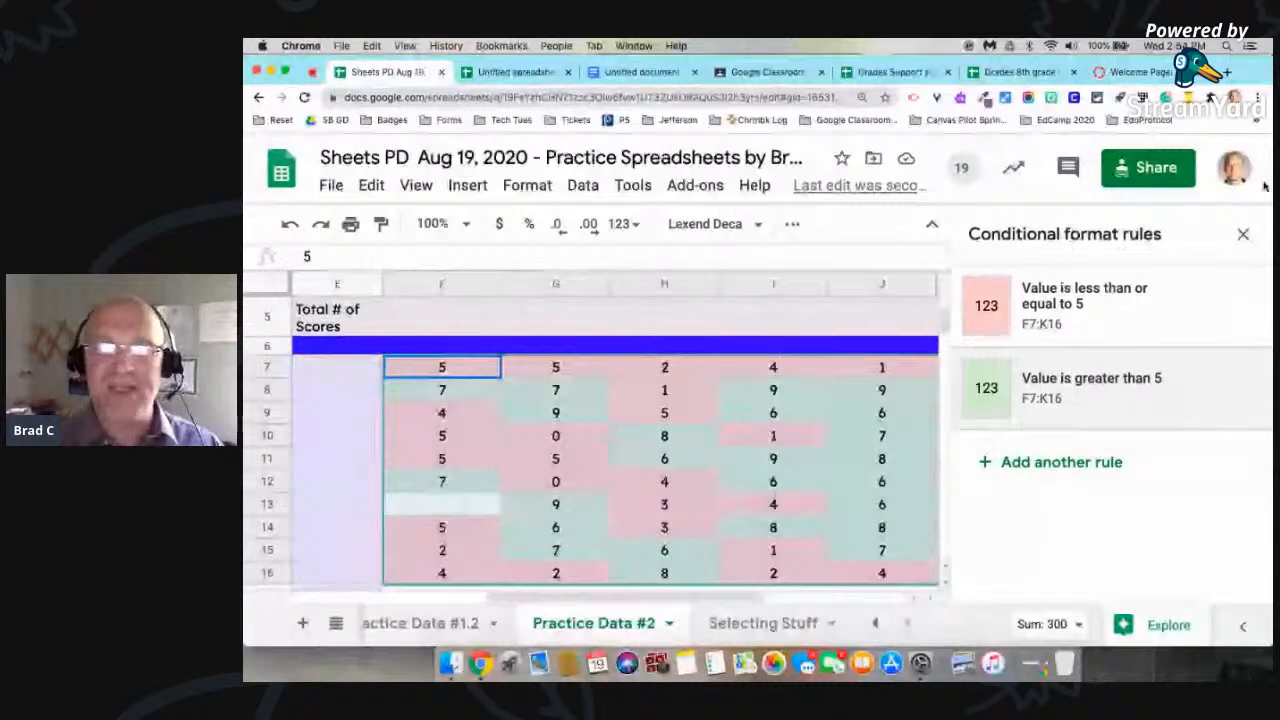
pyautogui.click(1246, 234)
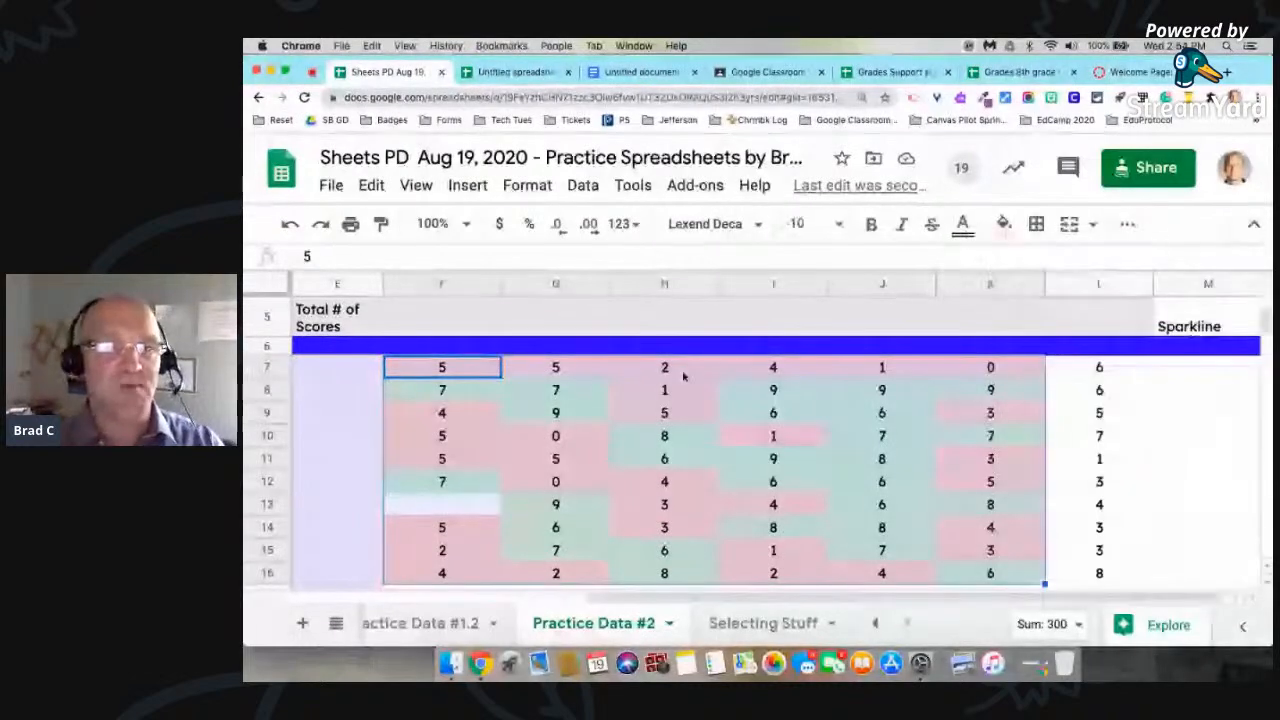
# Step: Change Student #1's score in cell H7 to 6 to test the color rules
pyautogui.click(684, 376)
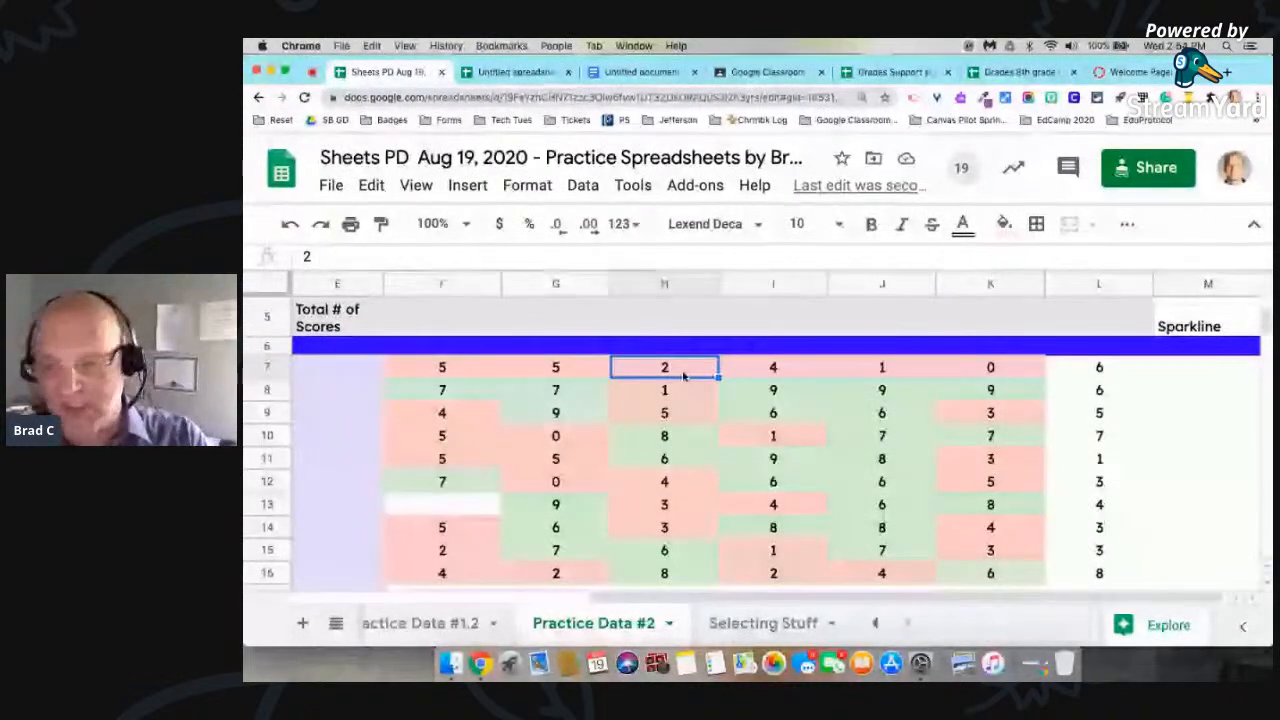
pyautogui.write('6')
pyautogui.press('Return')
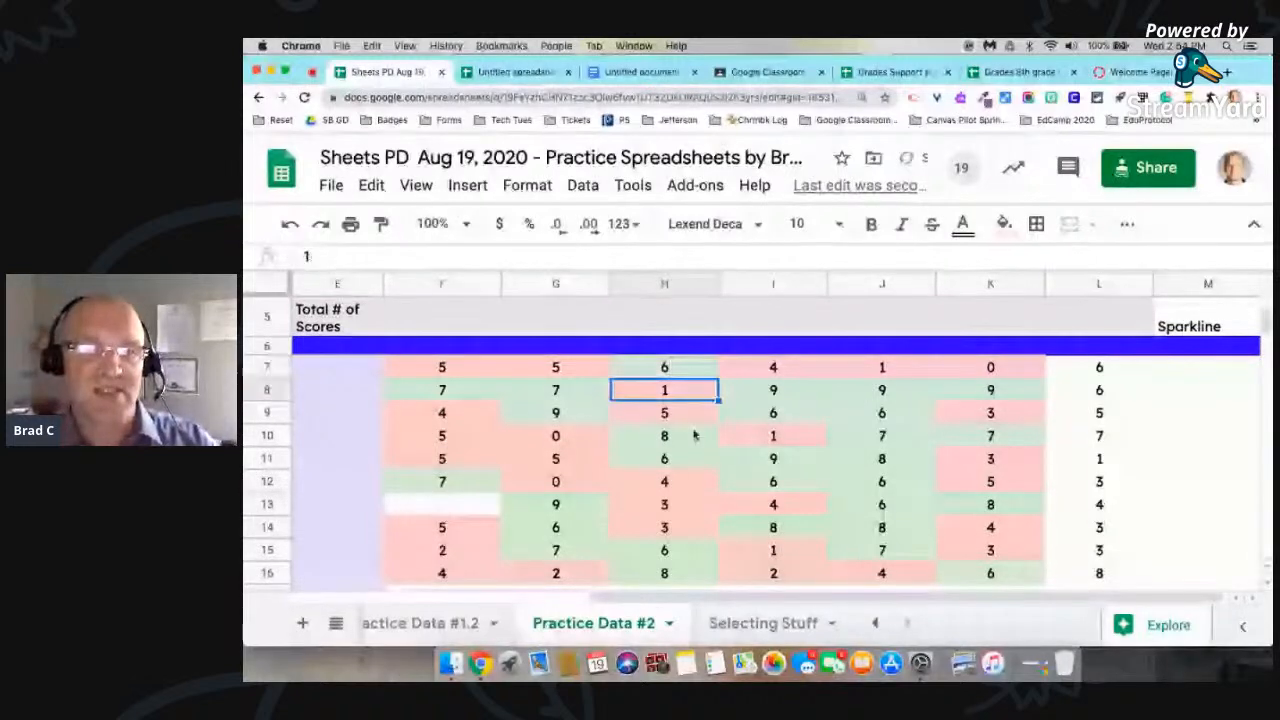
# Step: Look over the color-coded student scores and the unformatted rows below them on the Practice Data #2 sheet
pyautogui.click(688, 507)
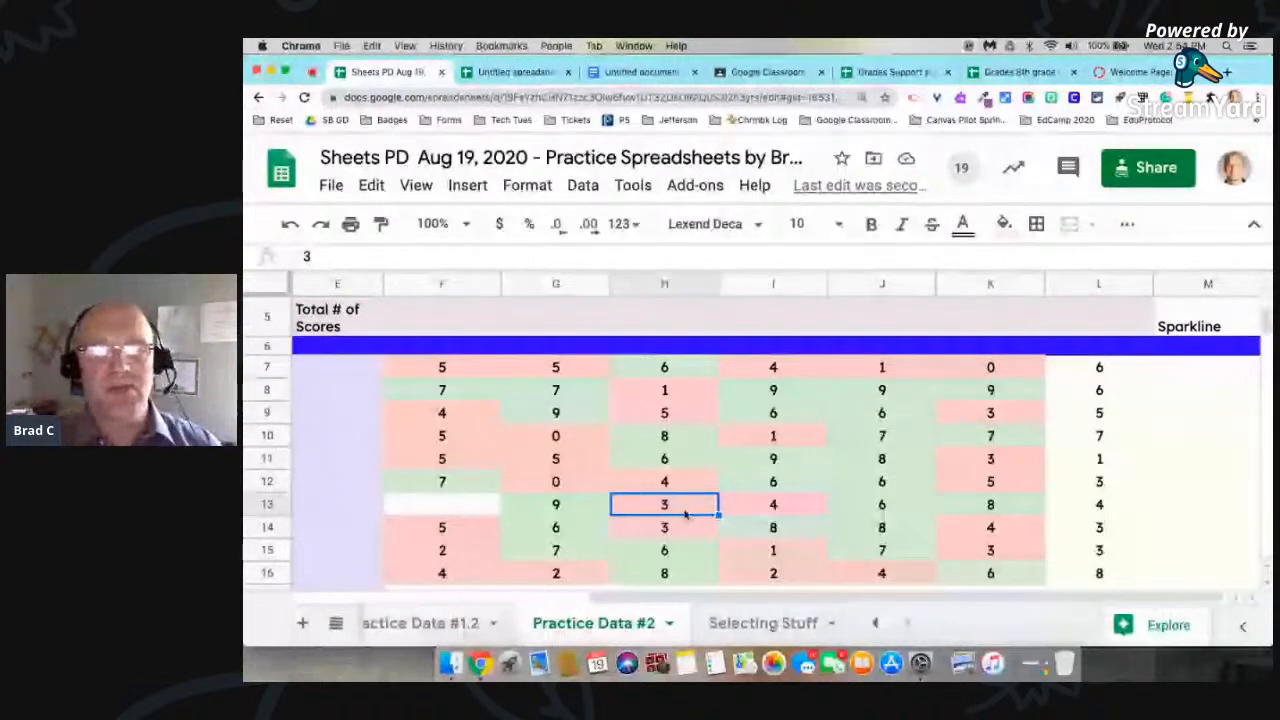
pyautogui.scroll(-4, 686, 513)
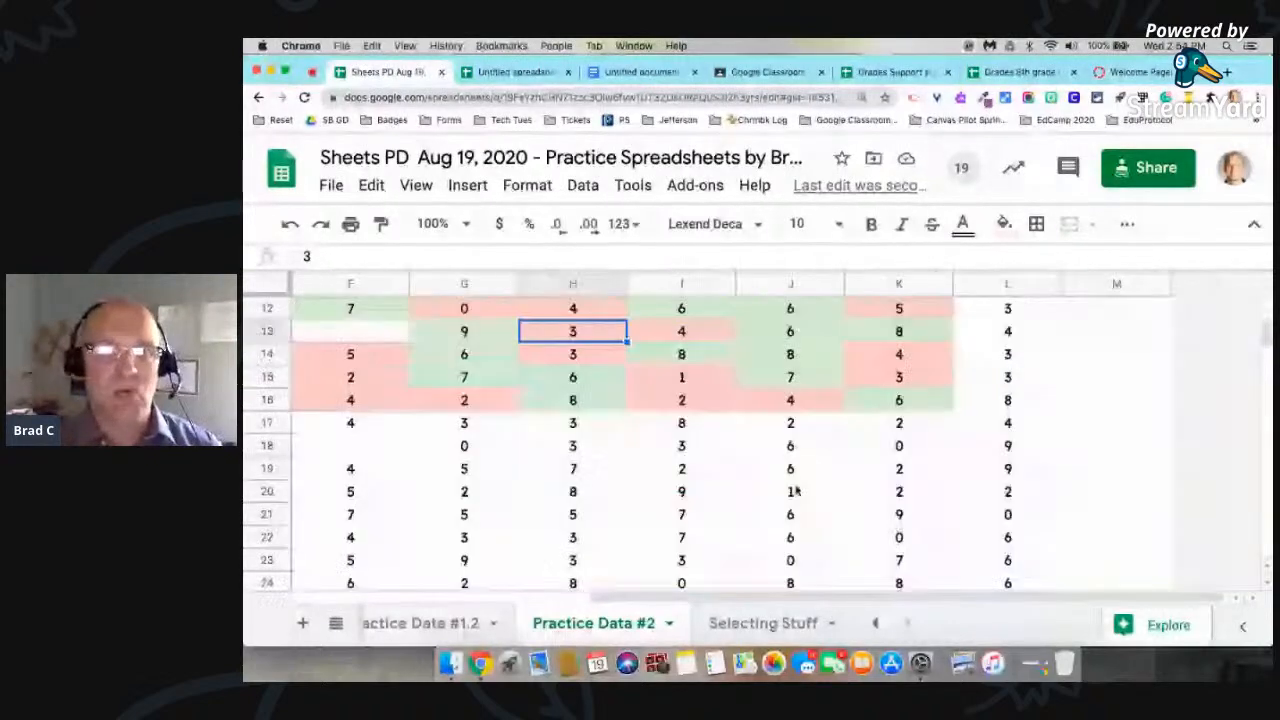
pyautogui.scroll(1, 797, 490)
pyautogui.hscroll(-2, 797, 490)
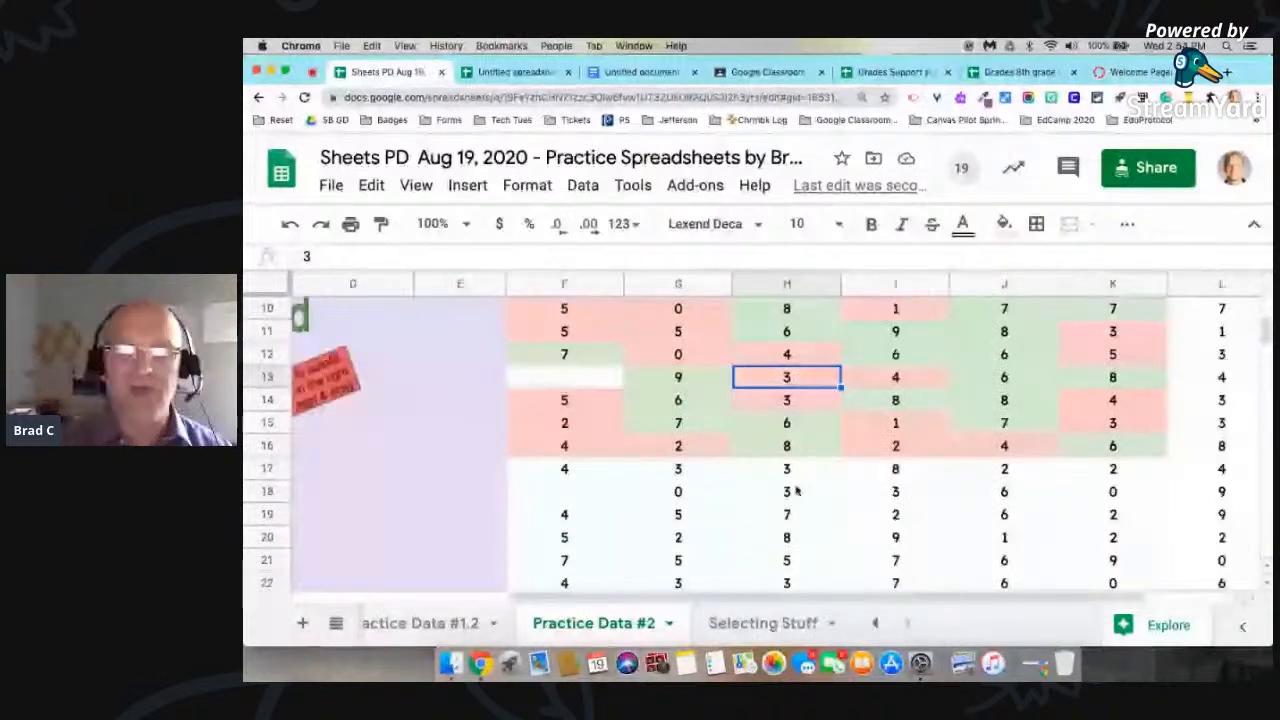
pyautogui.hscroll(-2, 797, 490)
pyautogui.scroll(1, 797, 490)
pyautogui.scroll(-5, 797, 490)
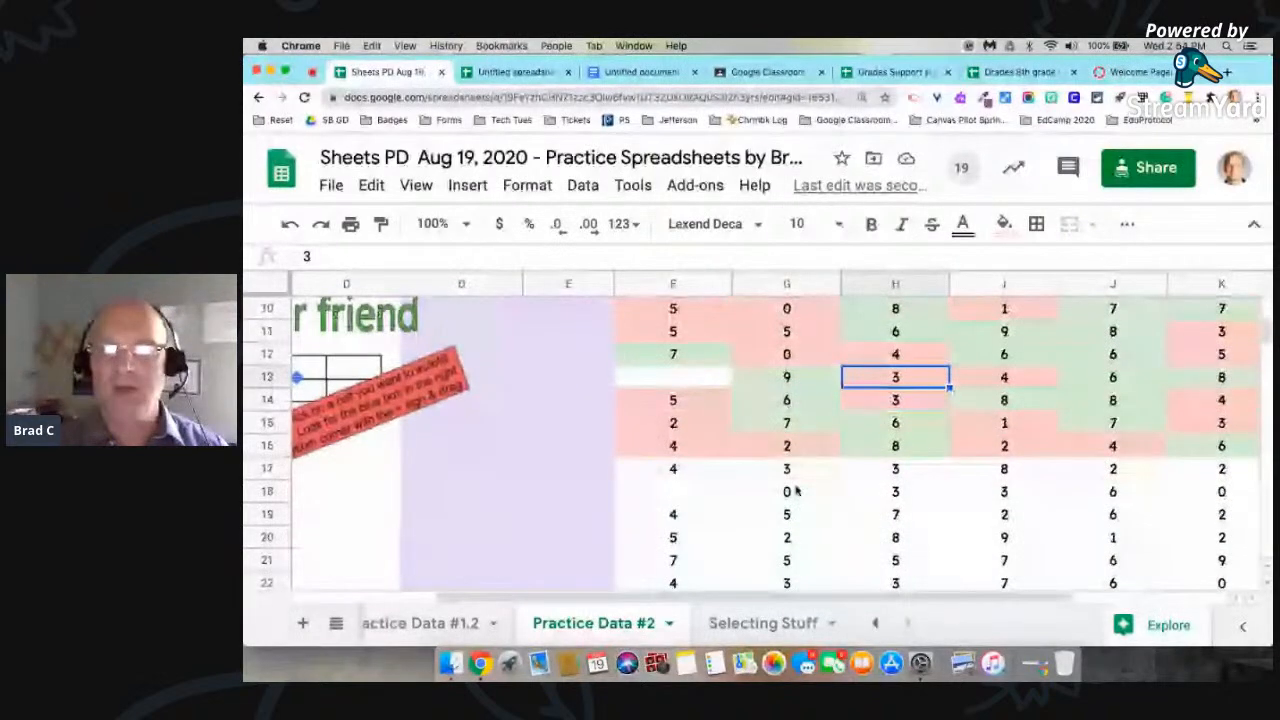
pyautogui.scroll(10, 797, 490)
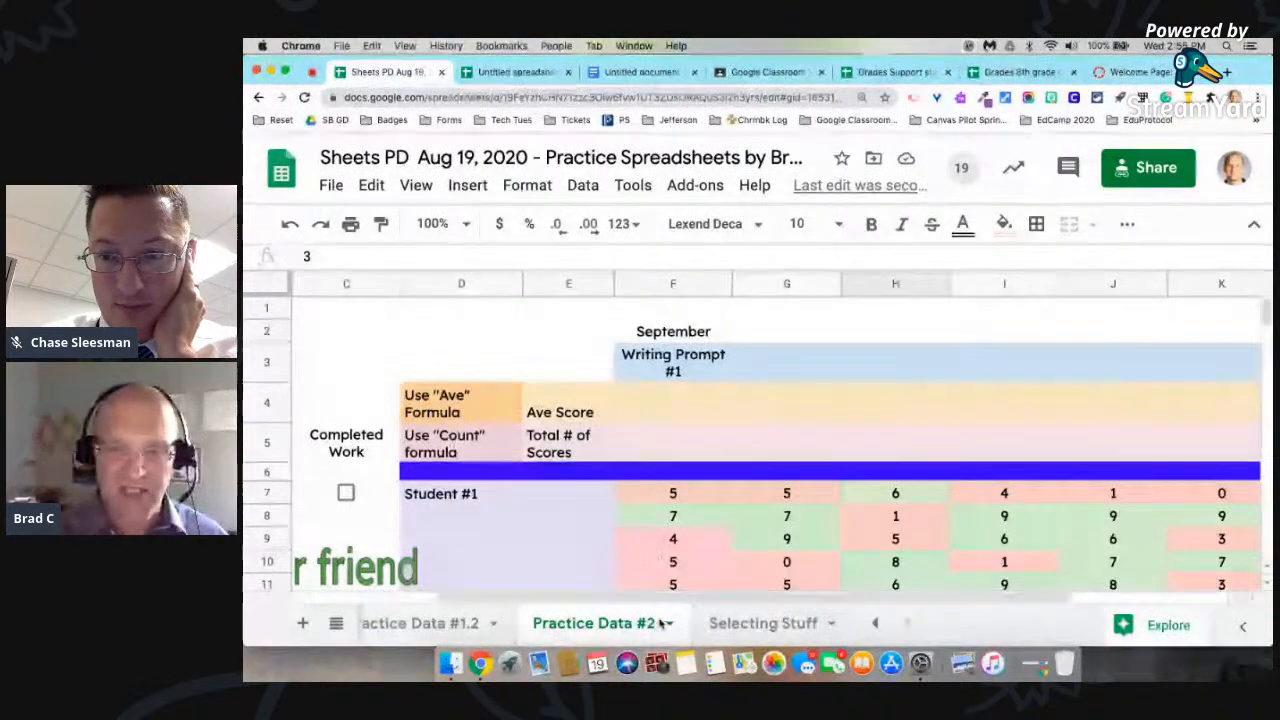
# Step: Browse back through the workbook's earlier sheets and open the Practice Data #1.2 sheet
pyautogui.click(875, 623)
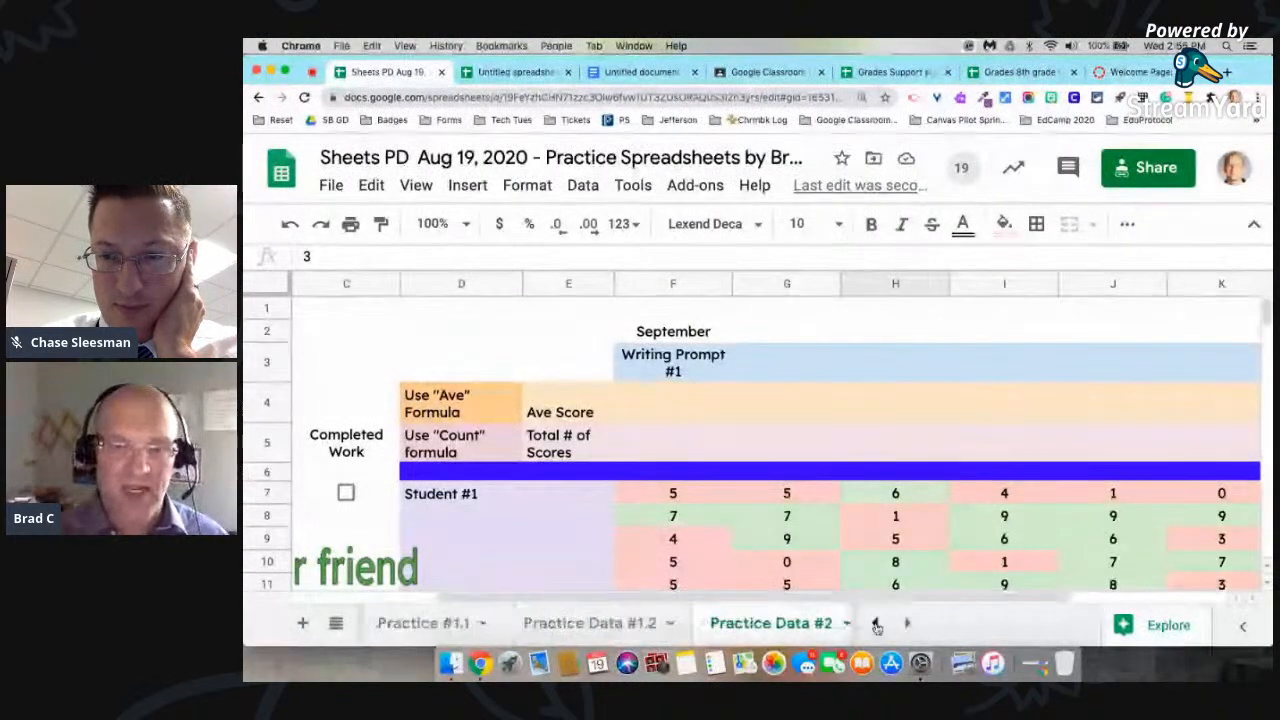
pyautogui.click(875, 623)
pyautogui.click(875, 623)
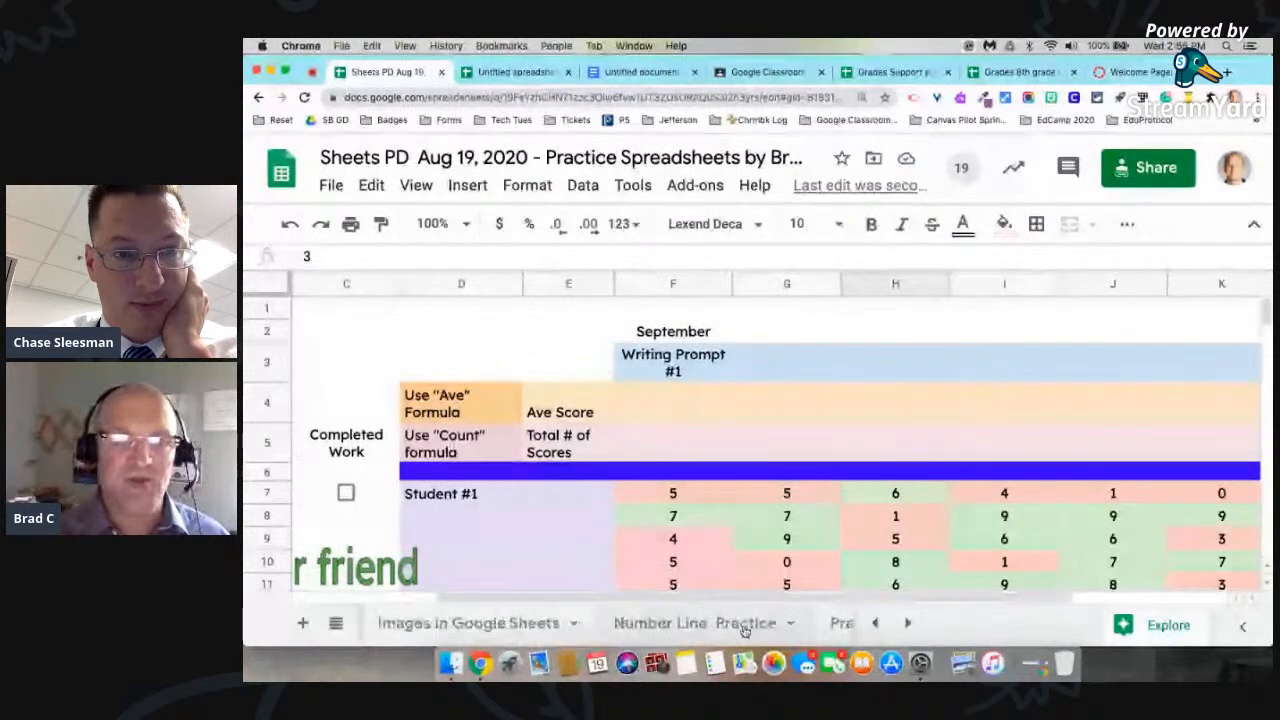
pyautogui.click(745, 623)
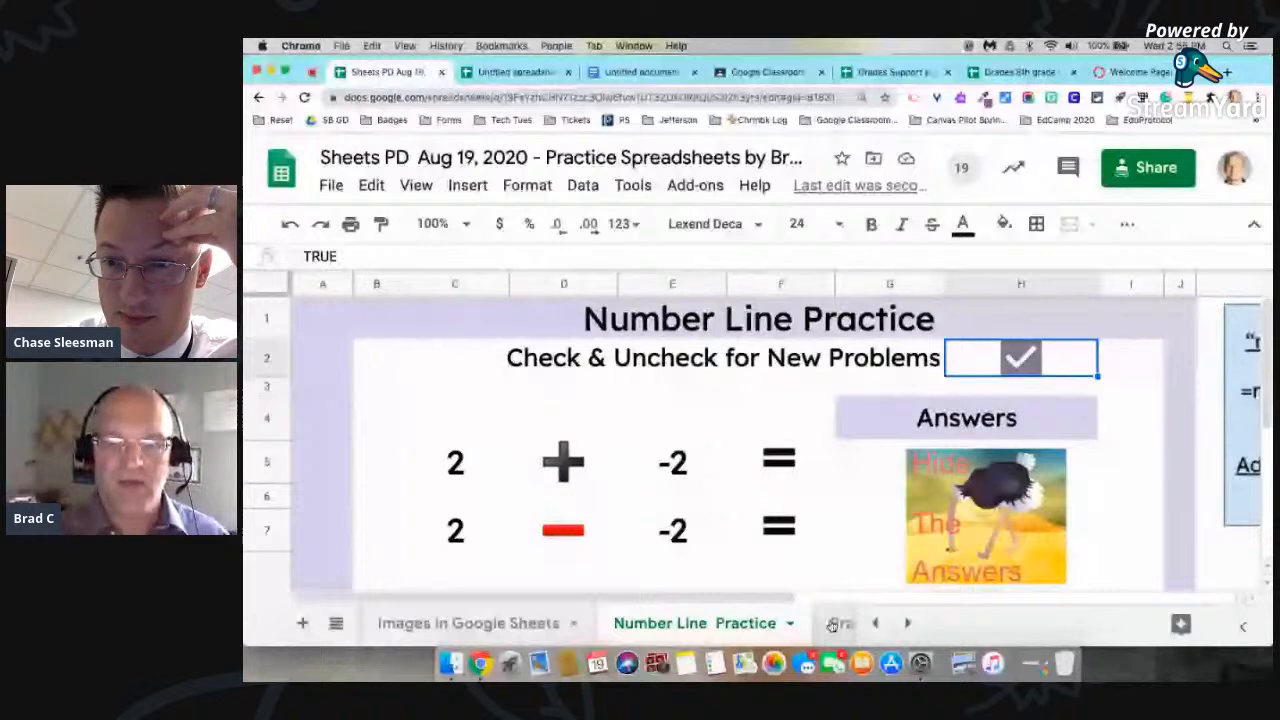
pyautogui.click(832, 623)
pyautogui.click(772, 624)
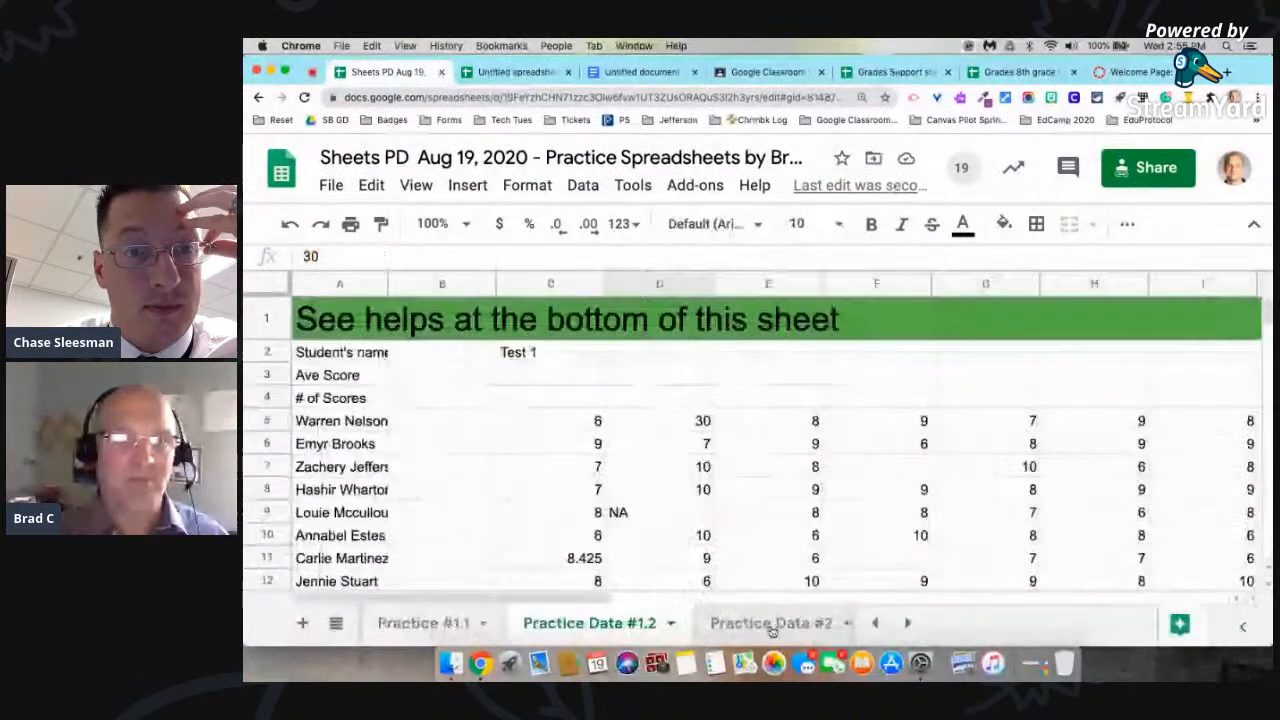
# Step: Examine the helps on splitting names and automatically changing cell colors below the data on the Practice Data #1.2 sheet
pyautogui.scroll(-20, 800, 494)
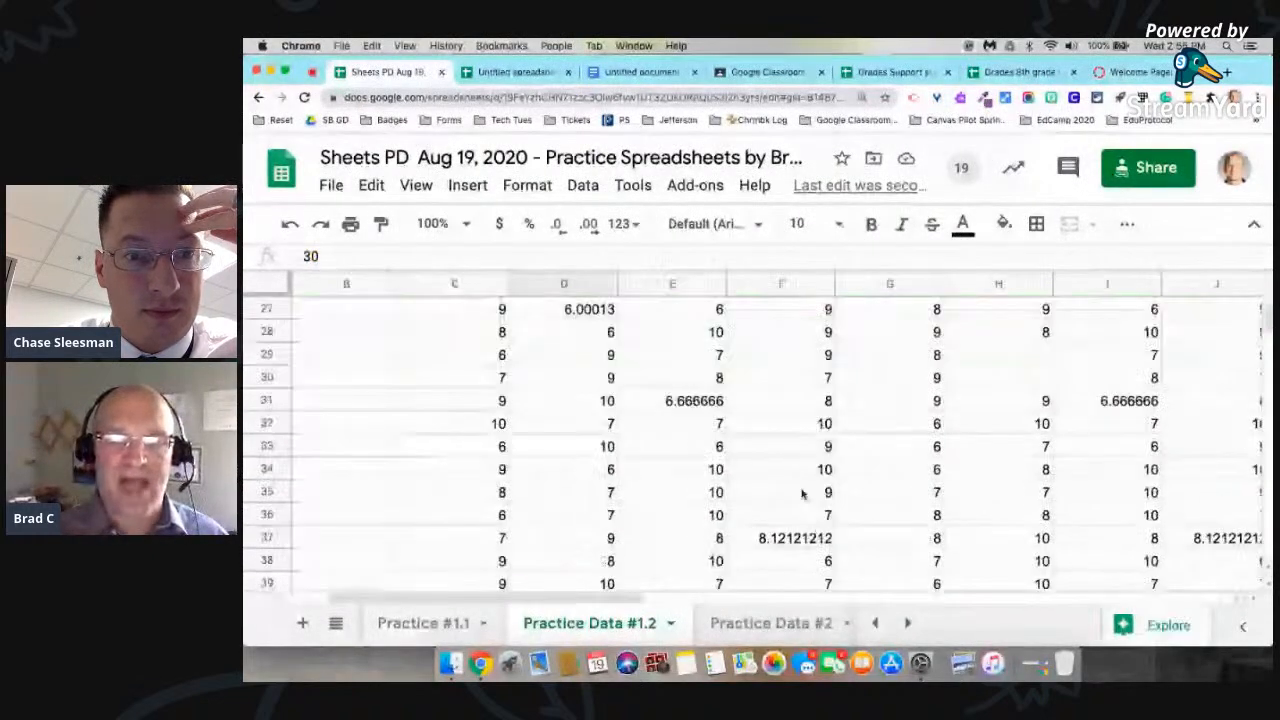
pyautogui.hscroll(3, 801, 493)
pyautogui.scroll(2, 800, 492)
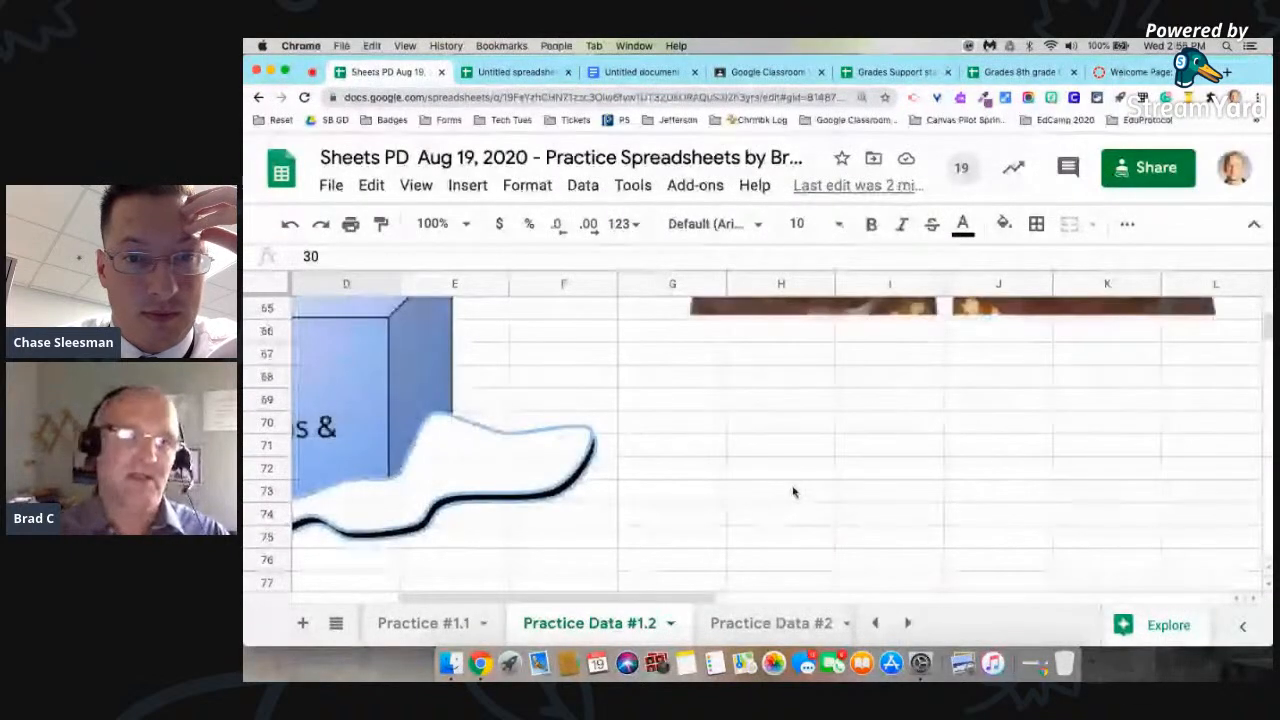
pyautogui.press('super+minus')
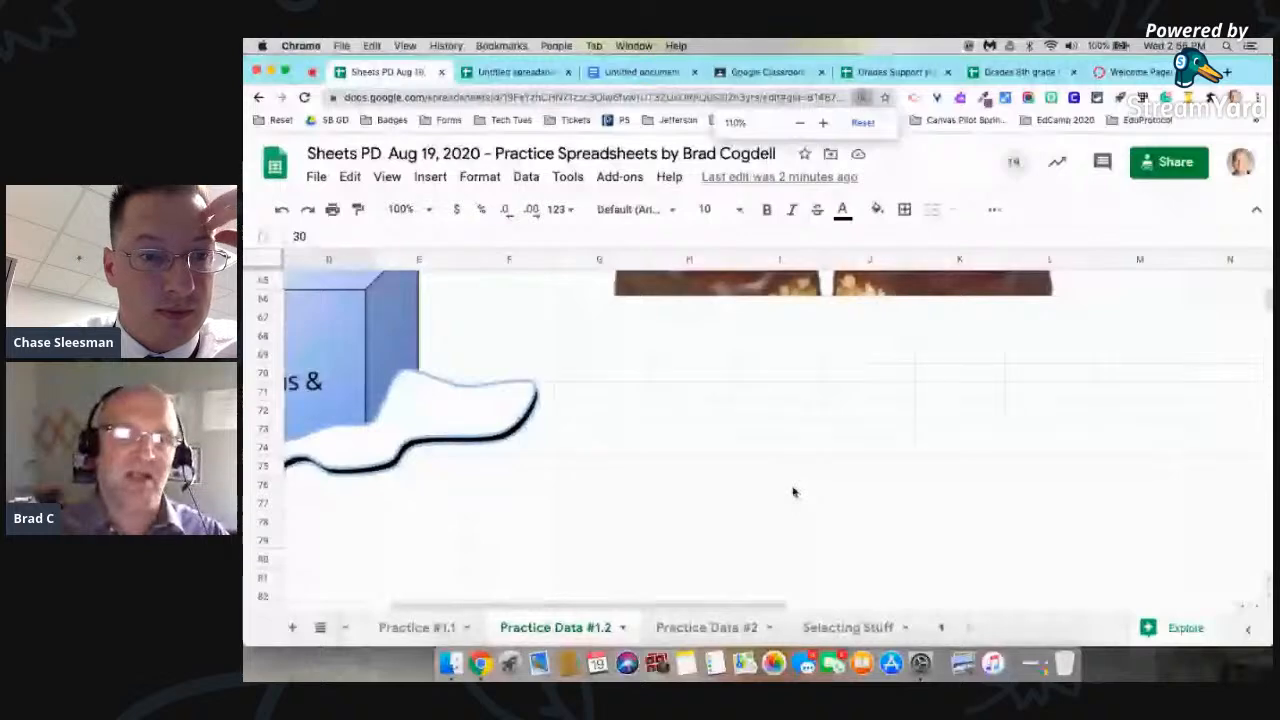
pyautogui.press('super+minus')
pyautogui.press('super+minus')
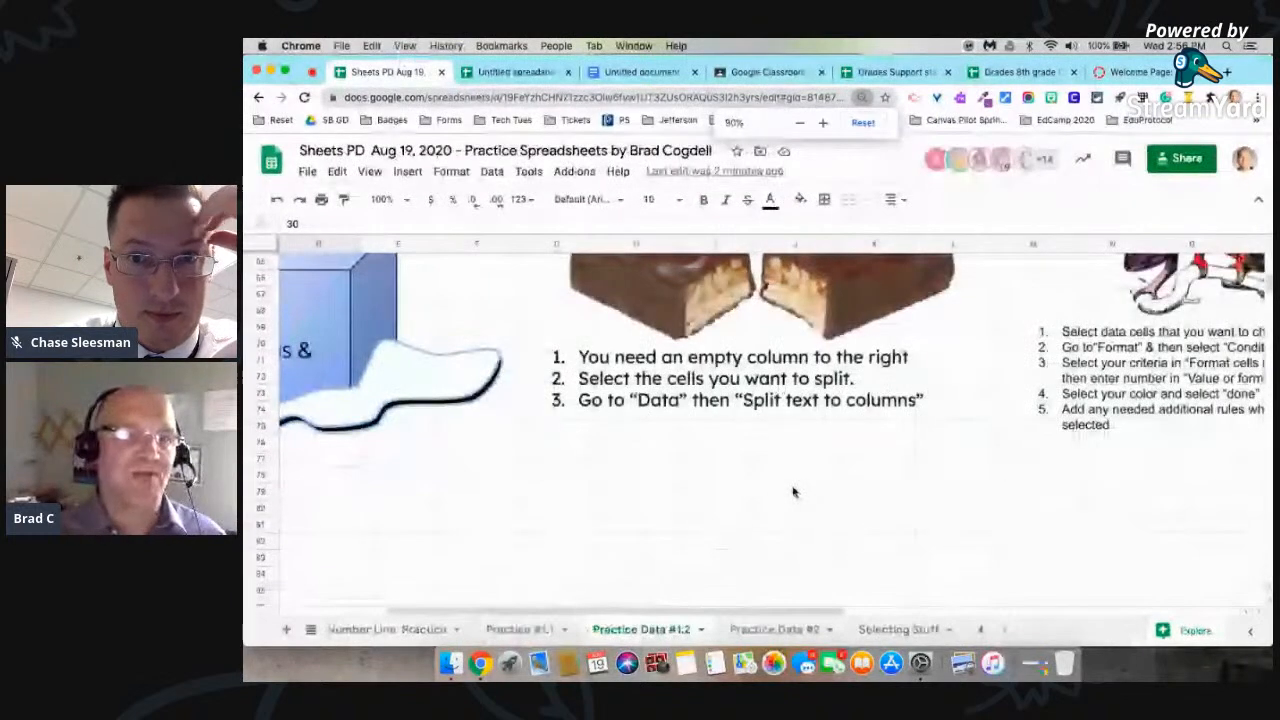
pyautogui.scroll(1, 593, 406)
pyautogui.hscroll(-1, 593, 406)
pyautogui.hscroll(2, 593, 406)
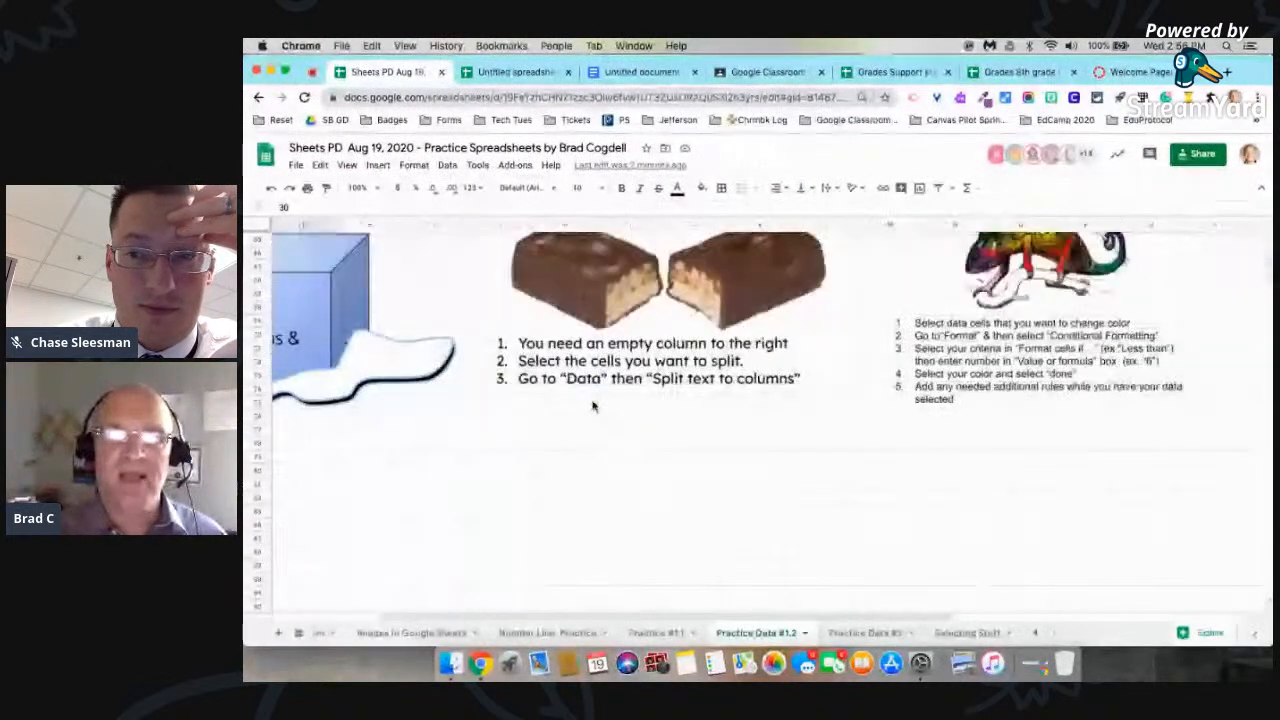
pyautogui.hscroll(2, 593, 406)
pyautogui.scroll(2, 732, 369)
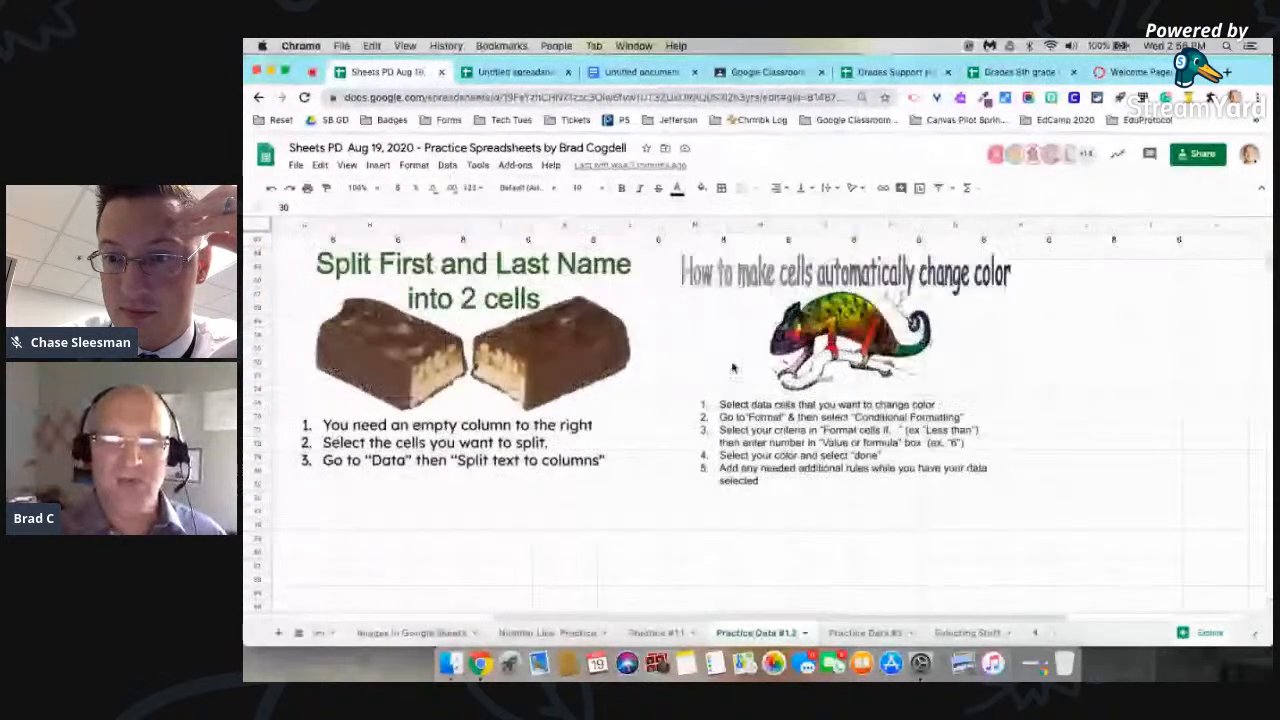
# Step: Open the Practice Data #2 sheet and look through its student scores down to the last row
pyautogui.click(856, 634)
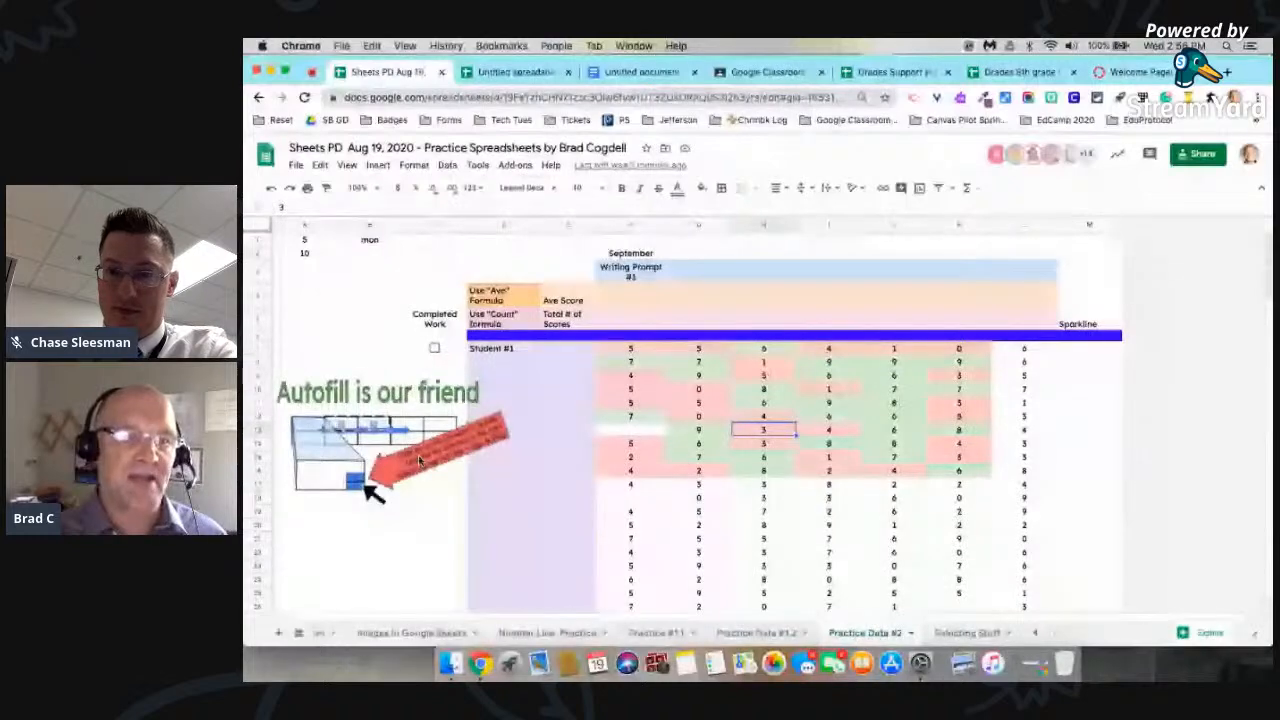
pyautogui.scroll(-10, 530, 446)
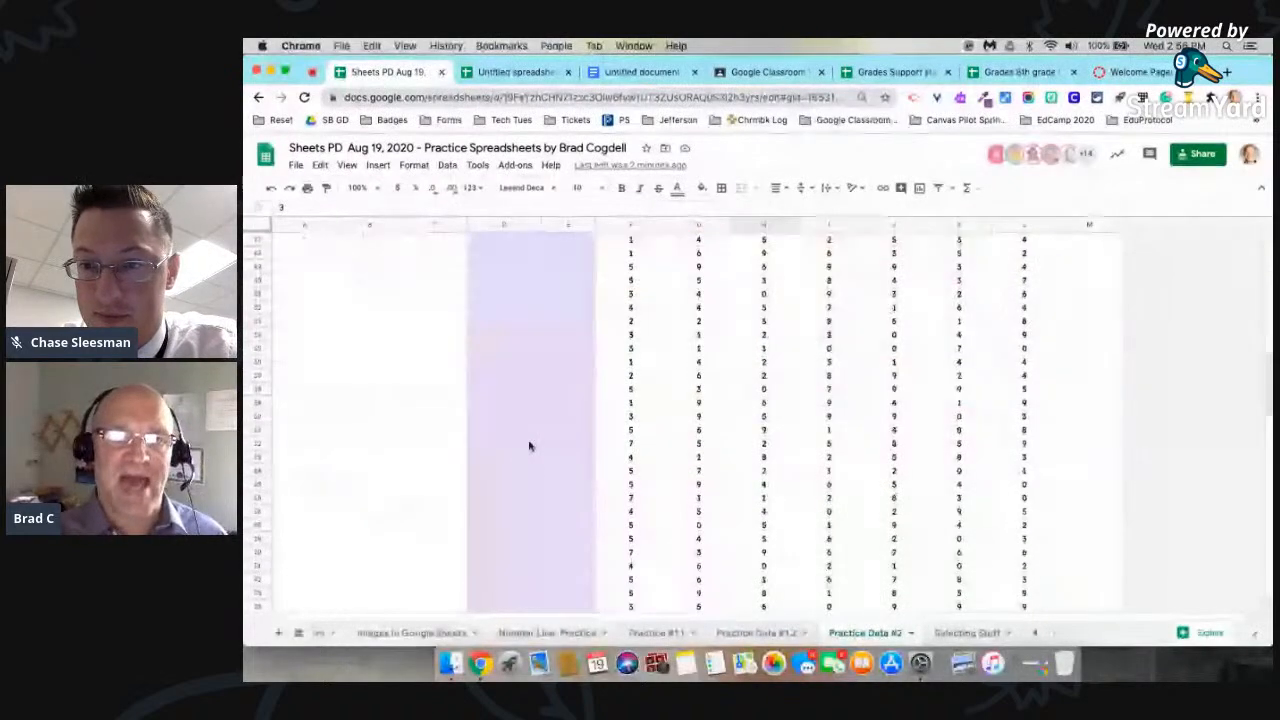
pyautogui.scroll(-3, 530, 446)
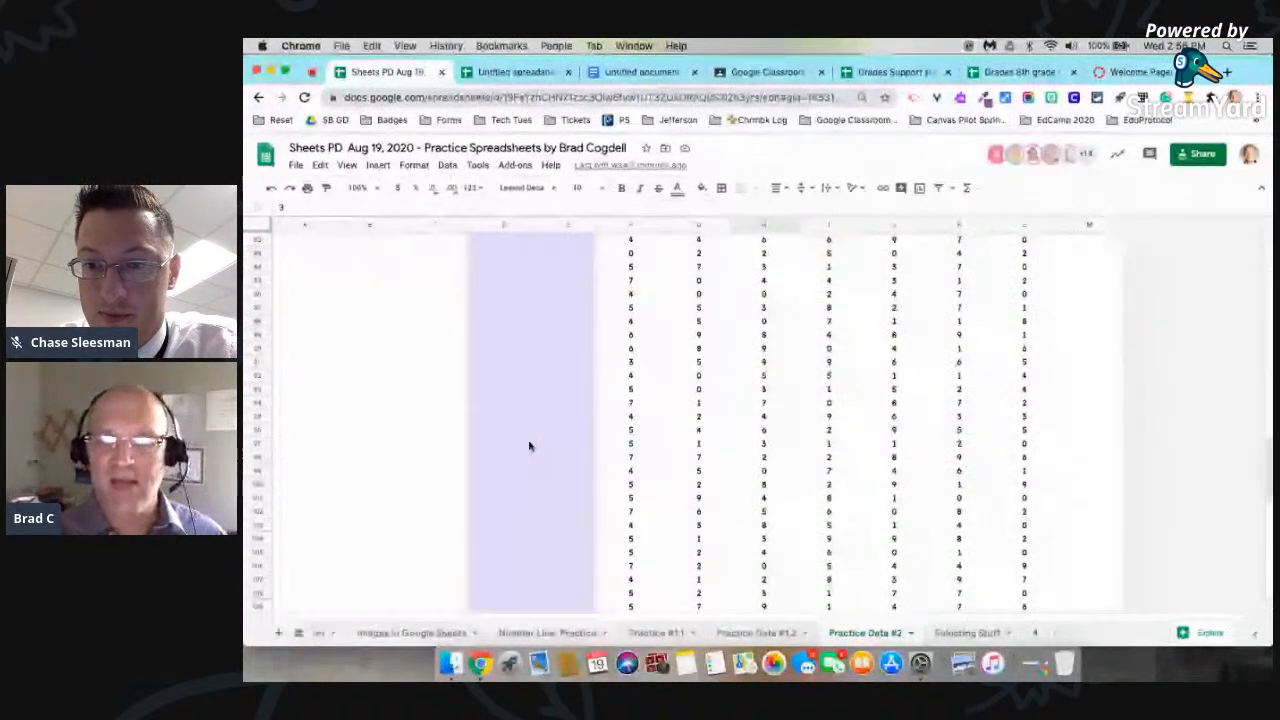
# Step: Look over the selection shortcut guides on the Selecting Stuff sheet, and open the Number Line Practice sheet
pyautogui.click(976, 634)
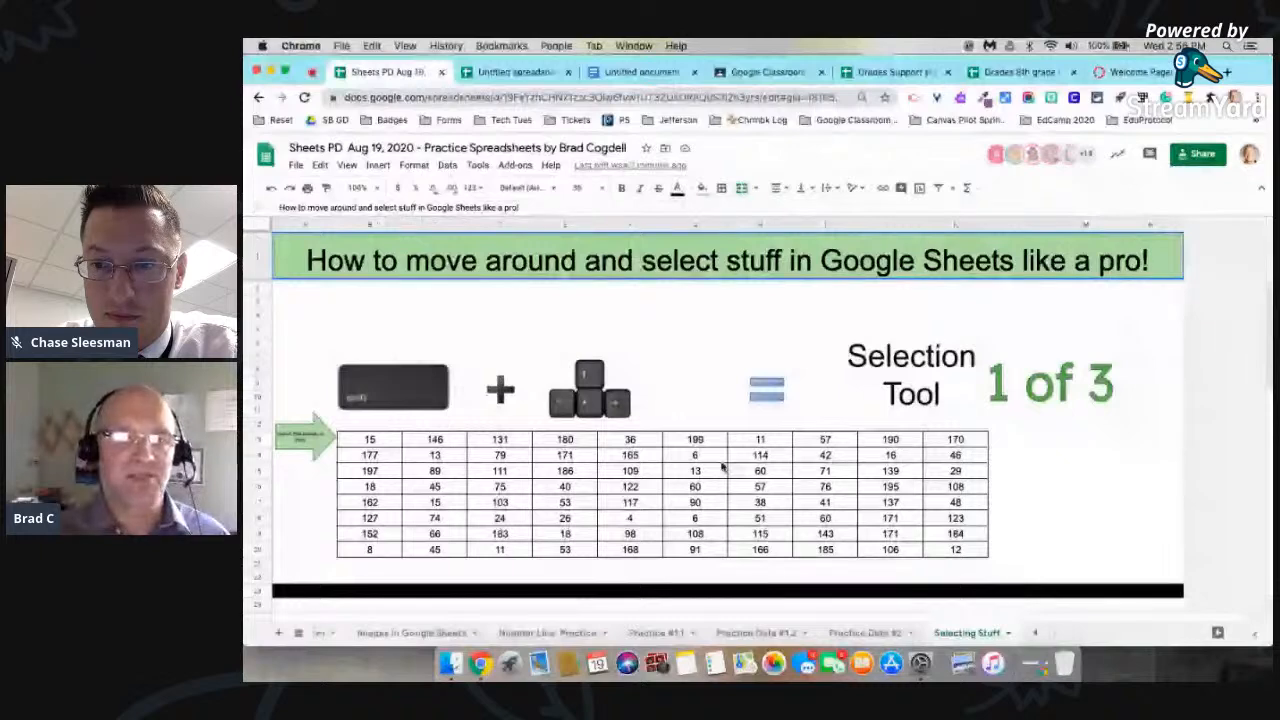
pyautogui.scroll(-5, 697, 430)
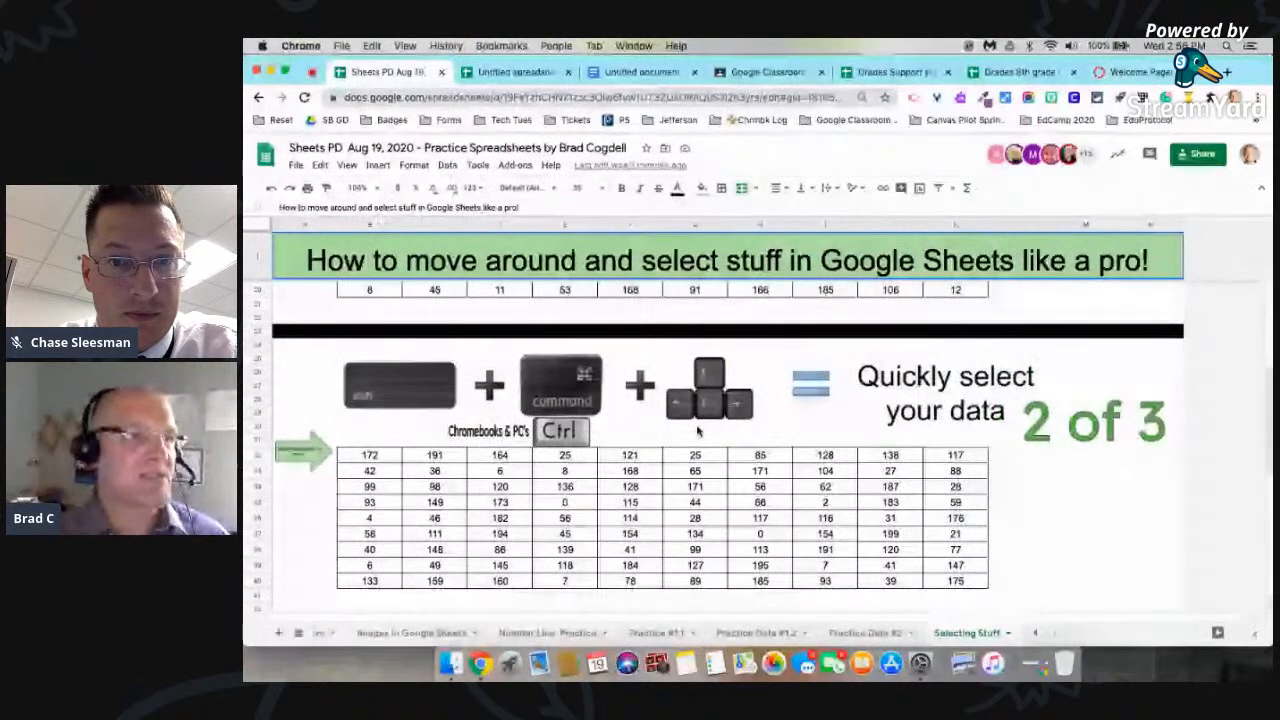
pyautogui.scroll(5, 697, 430)
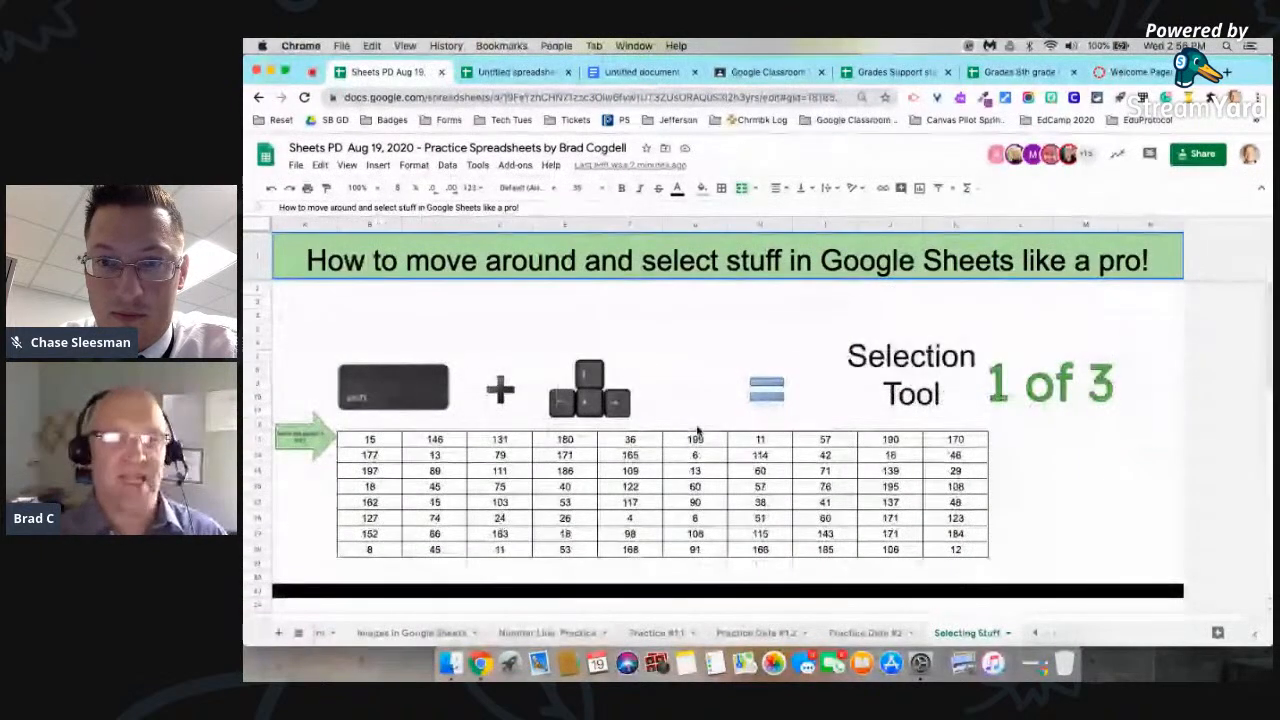
pyautogui.click(573, 632)
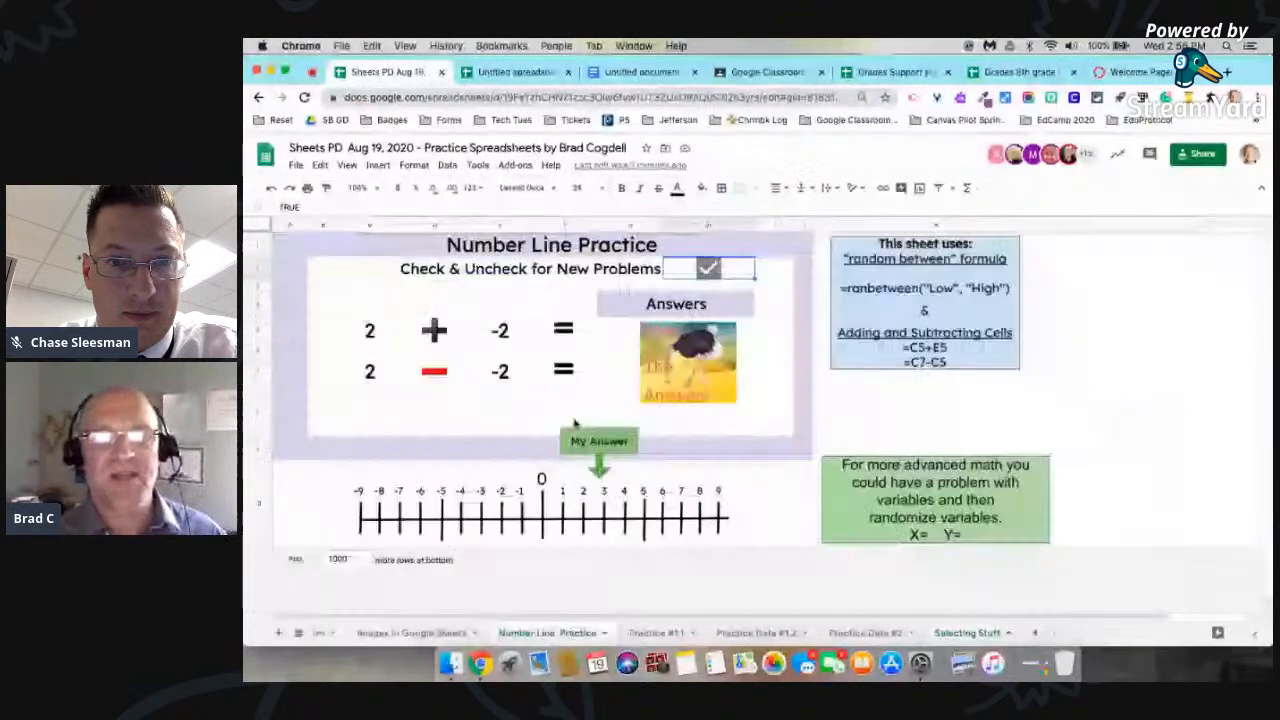